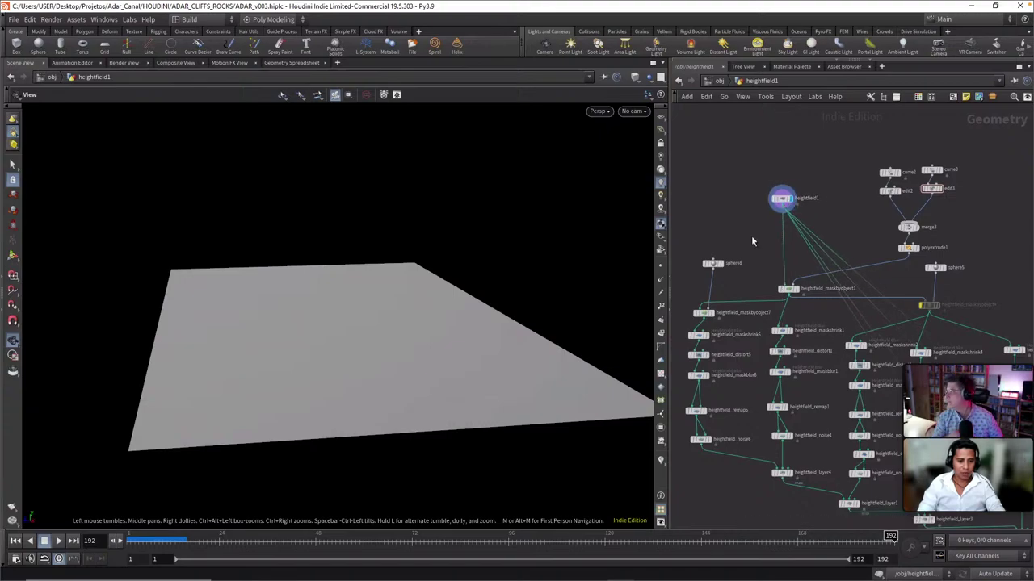
# Show the outputs of merge3, curve2, curve3 and polyextrude1 in turn to examine the outline shapes on both sides of the channel
pyautogui.scroll(2, 819, 274)
pyautogui.scroll(2, 819, 275)
pyautogui.moveTo(878, 229); pyautogui.dragTo(790, 272, button='middle')
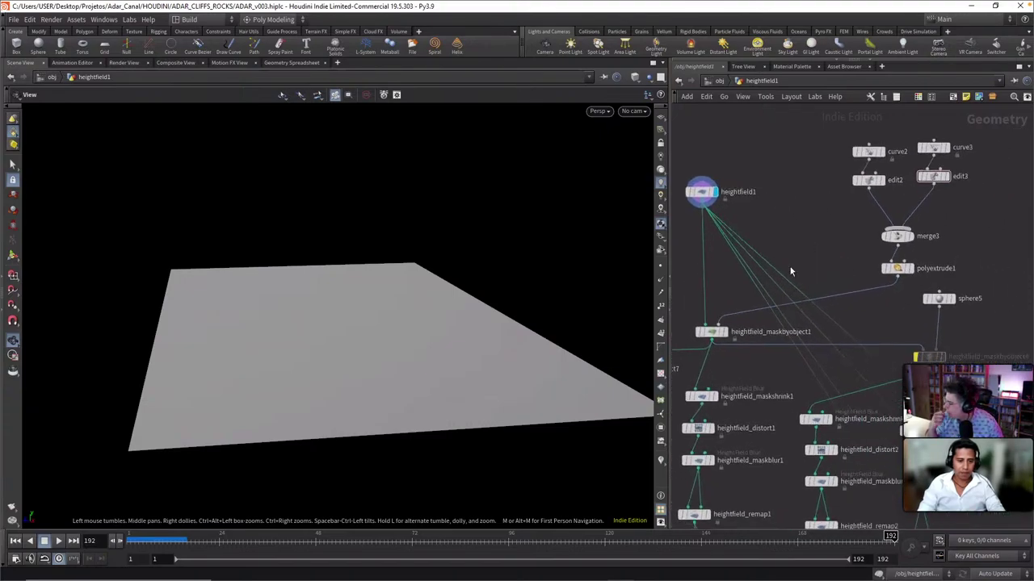
pyautogui.click(915, 241)
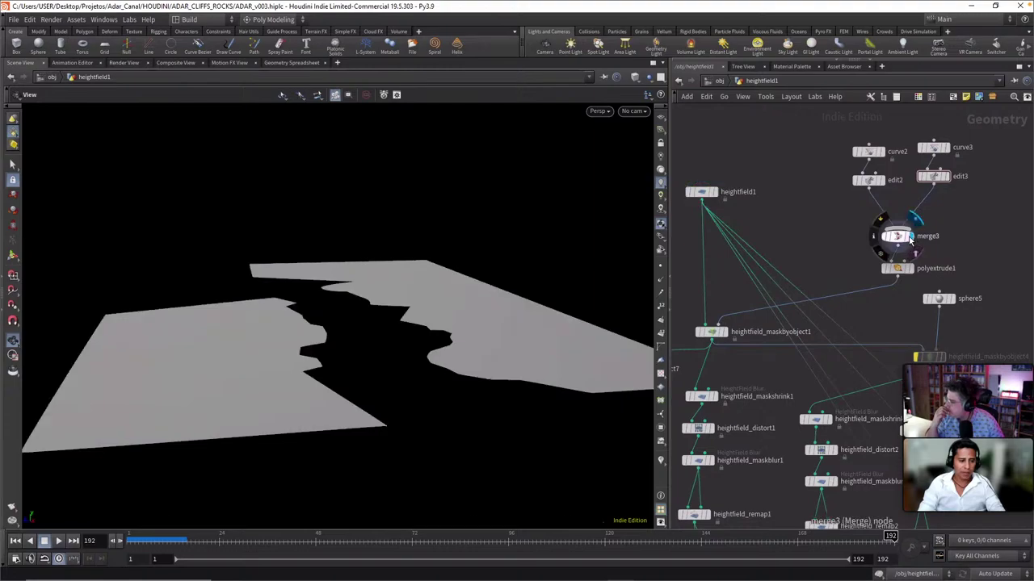
pyautogui.moveTo(888, 154)
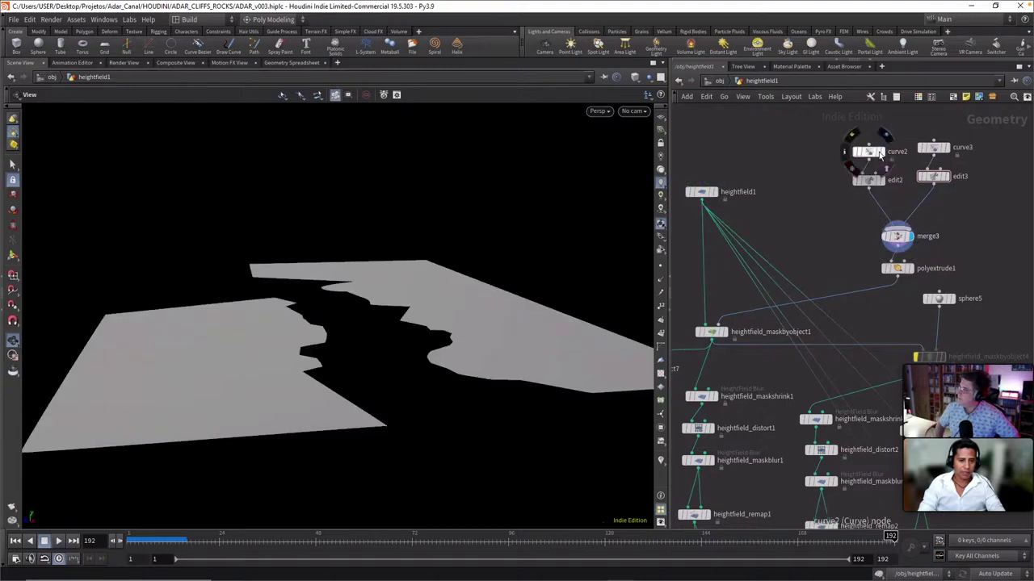
pyautogui.click(889, 155)
pyautogui.click(952, 159)
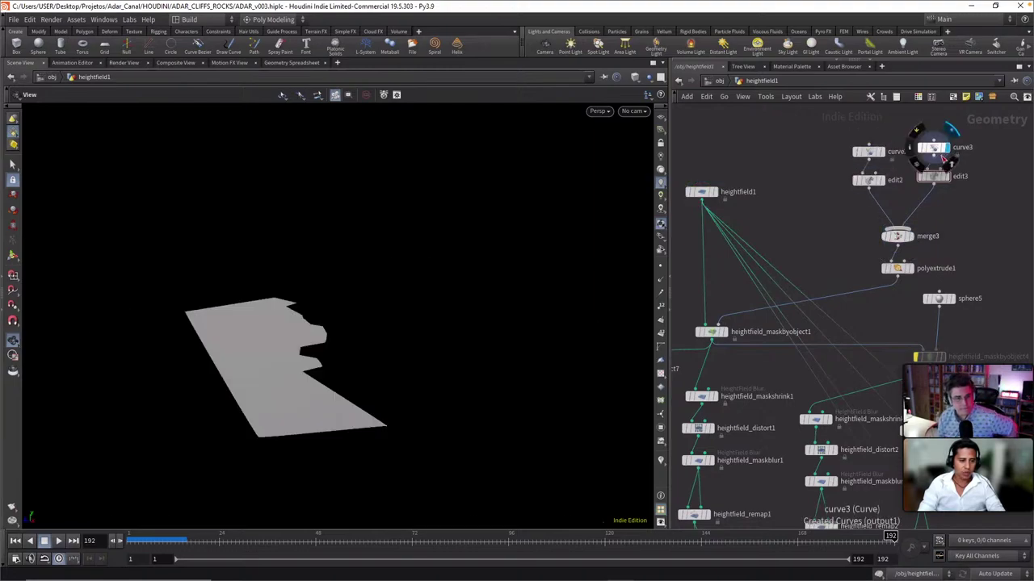
pyautogui.click(915, 240)
pyautogui.click(911, 269)
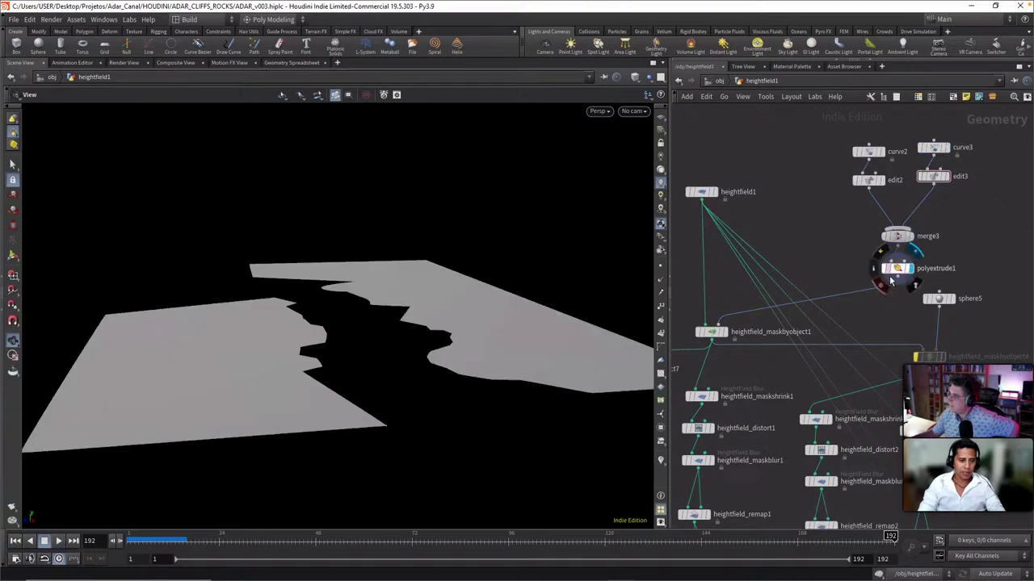
# Display heightfield_maskbyobject1 to examine the mask that the extruded outlines project onto the heightfield
pyautogui.moveTo(835, 231); pyautogui.dragTo(906, 173, button='middle')
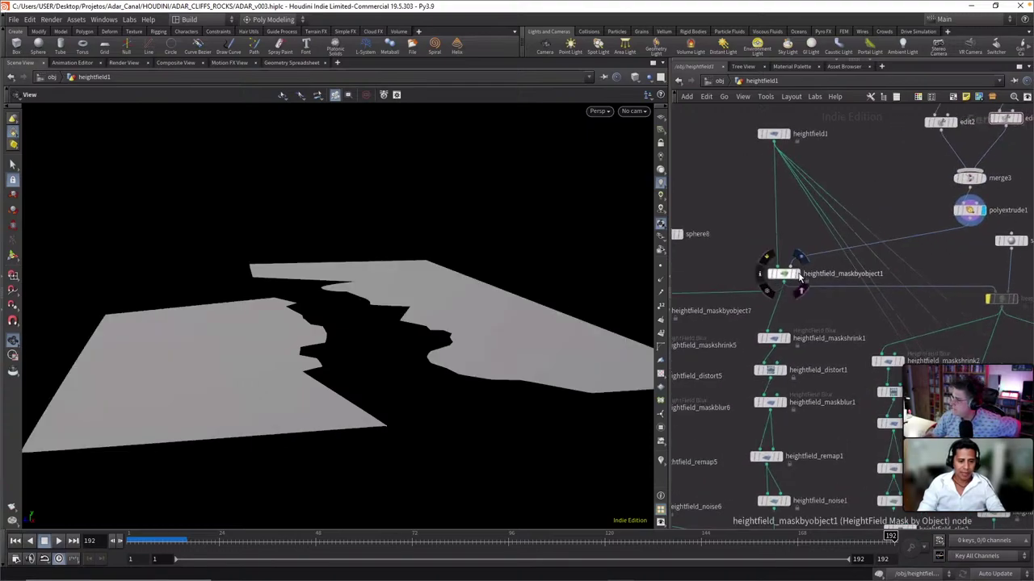
pyautogui.click(799, 276)
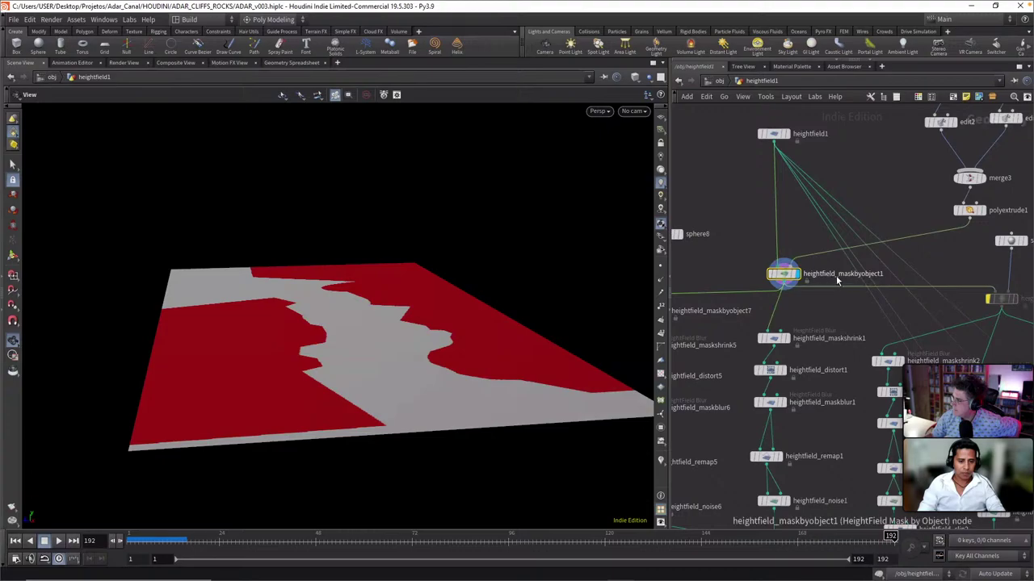
pyautogui.moveTo(813, 302); pyautogui.dragTo(826, 304, button='middle')
pyautogui.moveTo(714, 252); pyautogui.dragTo(754, 256, button='middle')
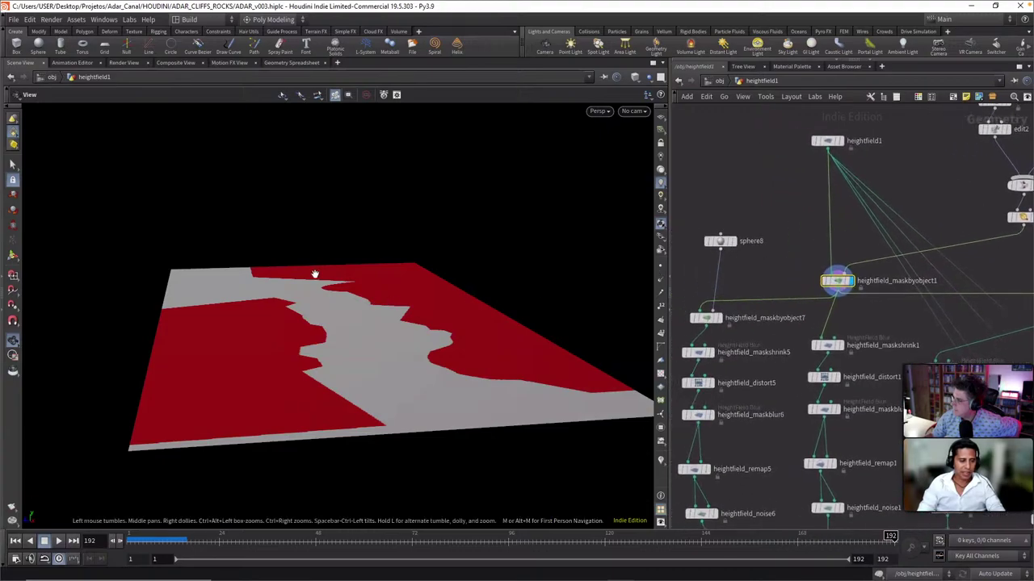
# Display heightfield_maskbyobject7 and overlay sphere8 as a template wireframe to examine where the sphere affects the mask
pyautogui.hscroll(-9, 789, 329)
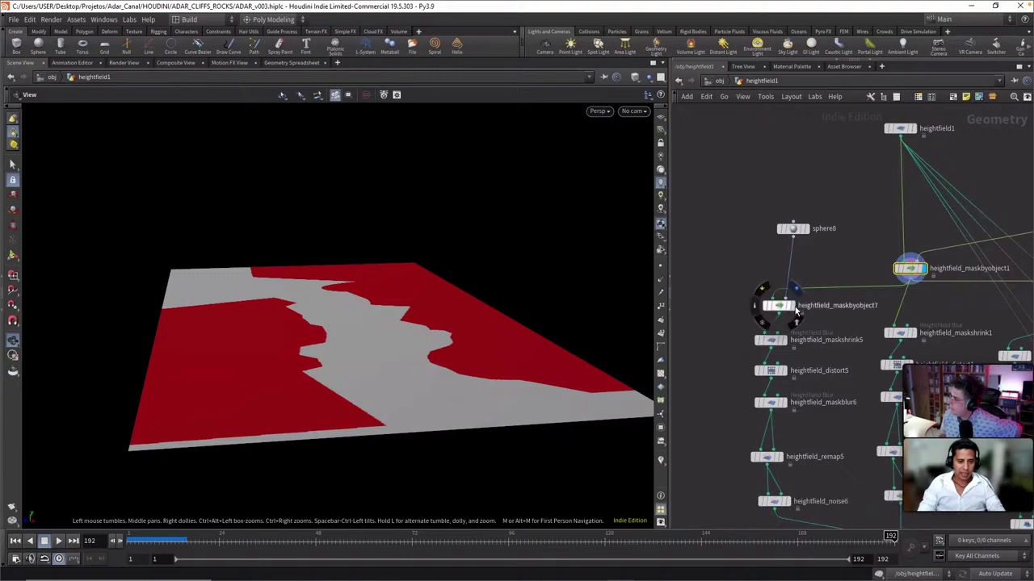
pyautogui.click(793, 307)
pyautogui.scroll(5, 415, 311)
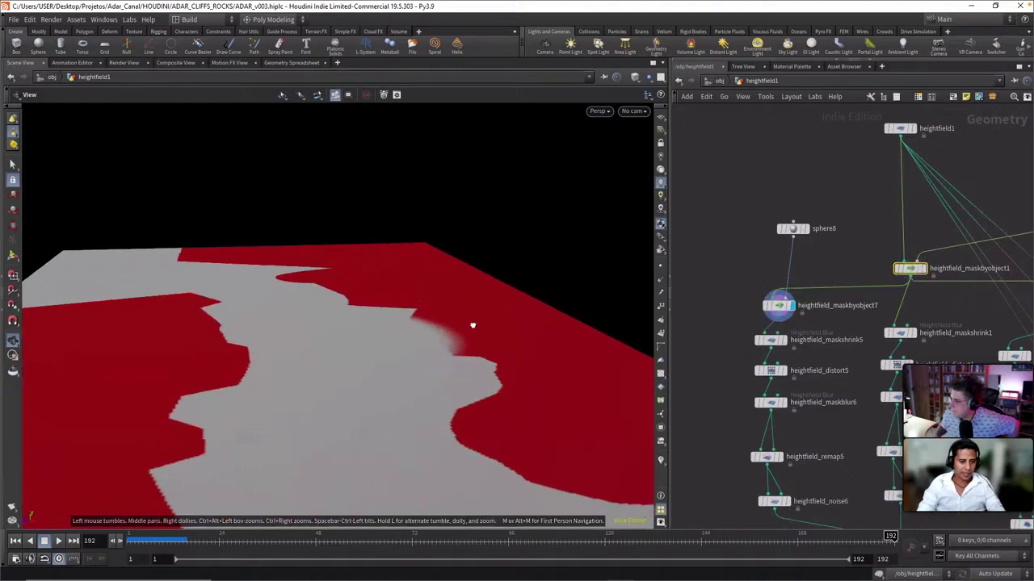
pyautogui.click(793, 230)
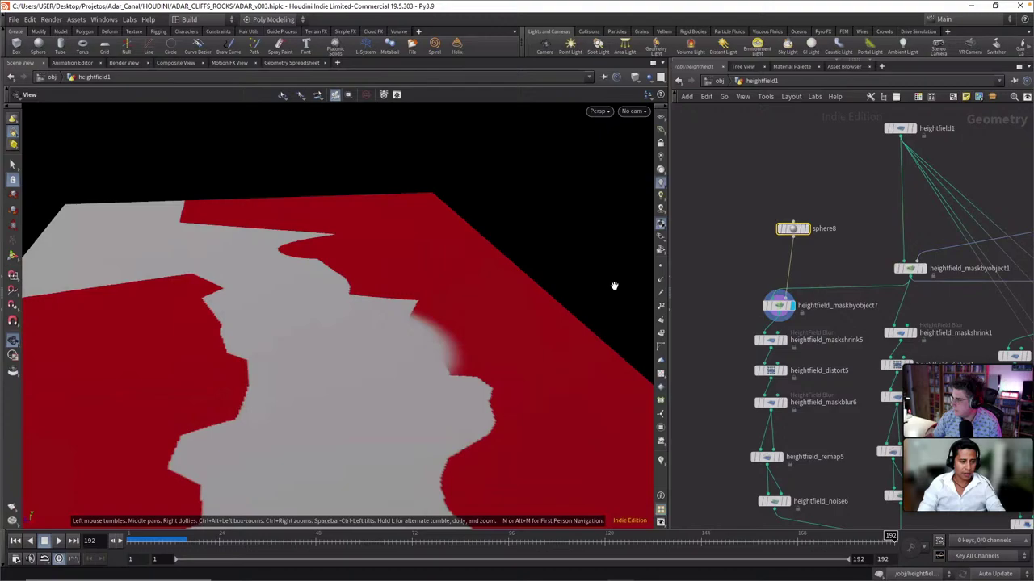
pyautogui.click(802, 229)
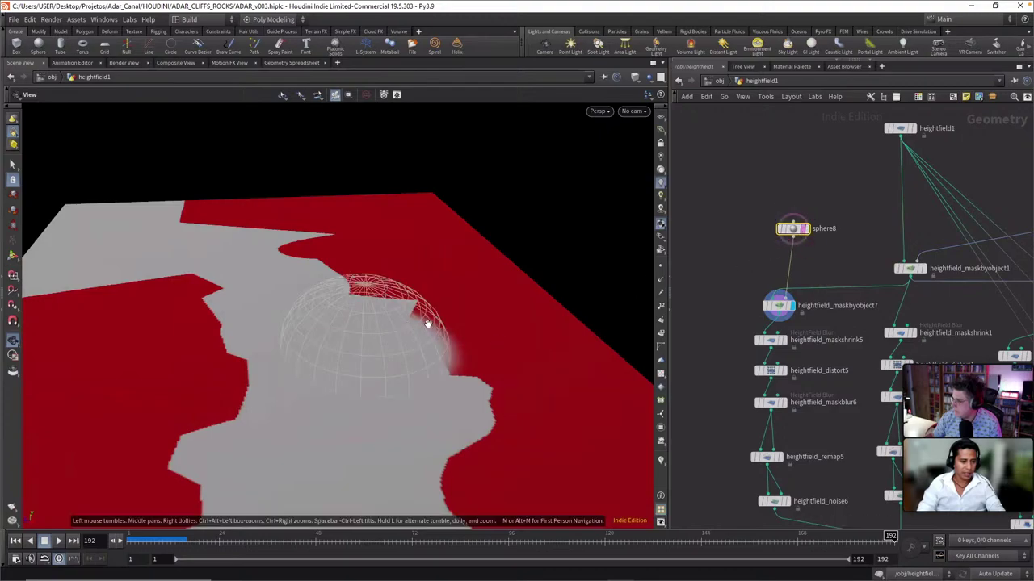
pyautogui.moveTo(447, 332); pyautogui.dragTo(436, 289)
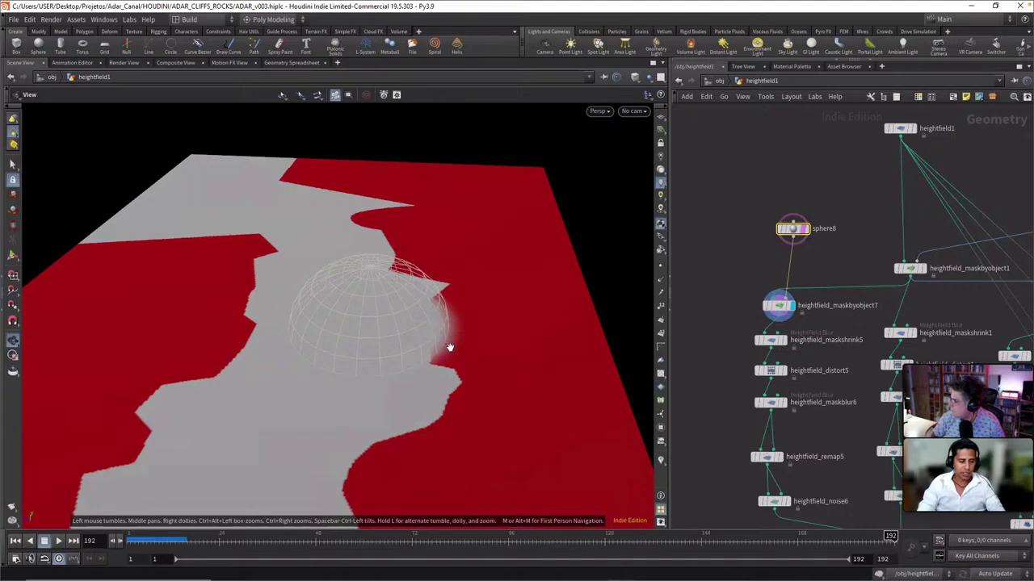
pyautogui.moveTo(450, 347); pyautogui.dragTo(473, 304, button='middle')
# Display heightfield_maskshrink5 and inspect the mask edge around the sphere
pyautogui.moveTo(742, 339); pyautogui.dragTo(822, 266, button='middle')
pyautogui.click(801, 296)
pyautogui.moveTo(455, 295); pyautogui.dragTo(499, 293)
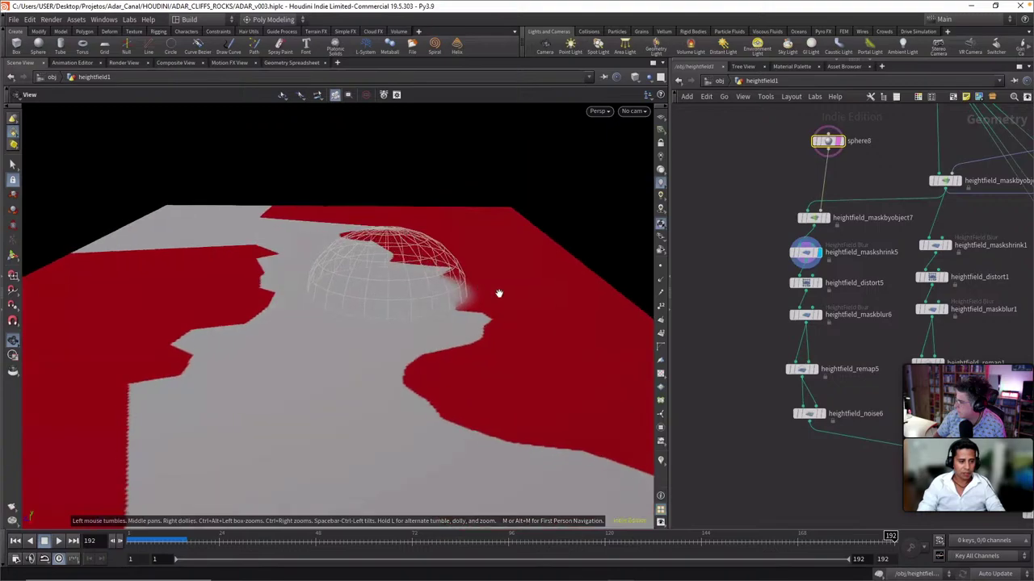
pyautogui.moveTo(755, 314); pyautogui.dragTo(742, 292, button='middle')
pyautogui.moveTo(751, 257); pyautogui.dragTo(748, 301, button='middle')
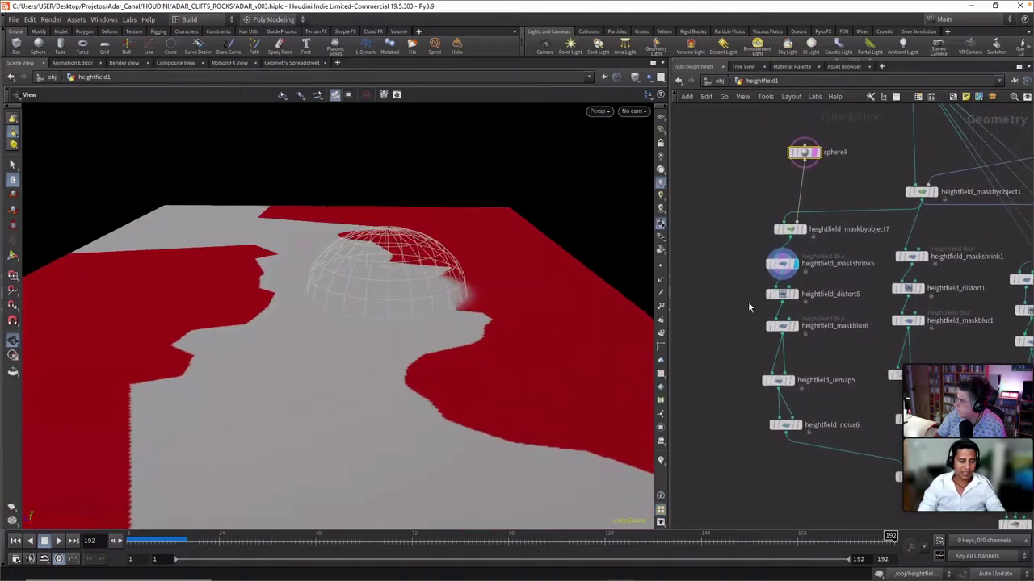
# Display heightfield_noise6 to examine the terrain produced by the sphere-masked branch
pyautogui.moveTo(720, 380); pyautogui.dragTo(697, 340, button='middle')
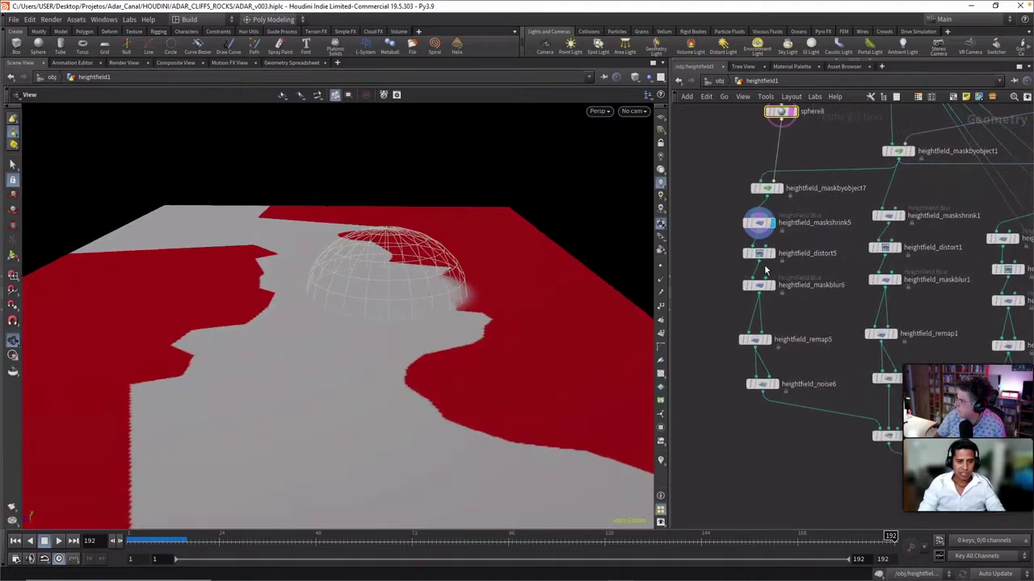
pyautogui.click(771, 386)
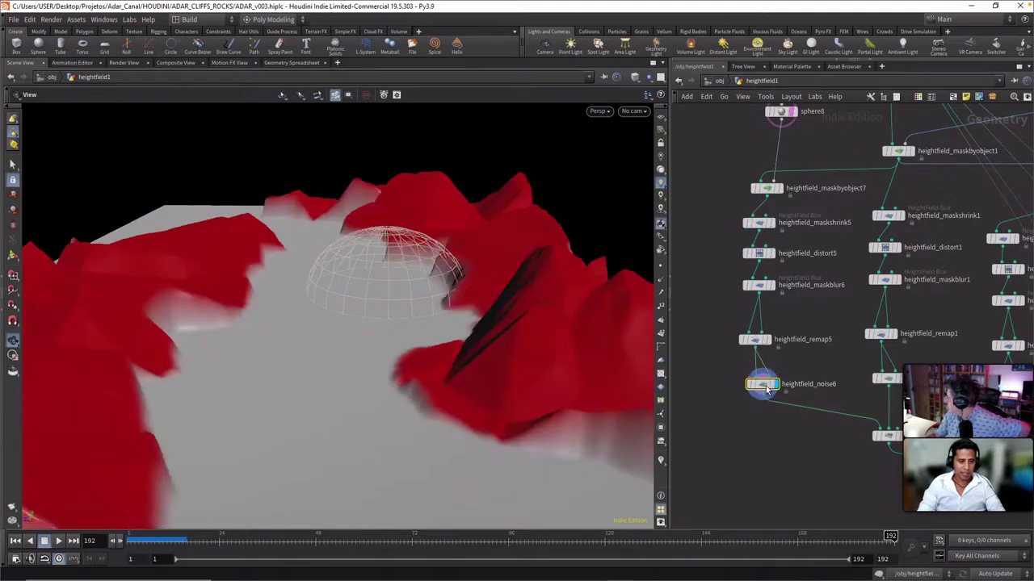
pyautogui.moveTo(501, 359); pyautogui.dragTo(487, 288)
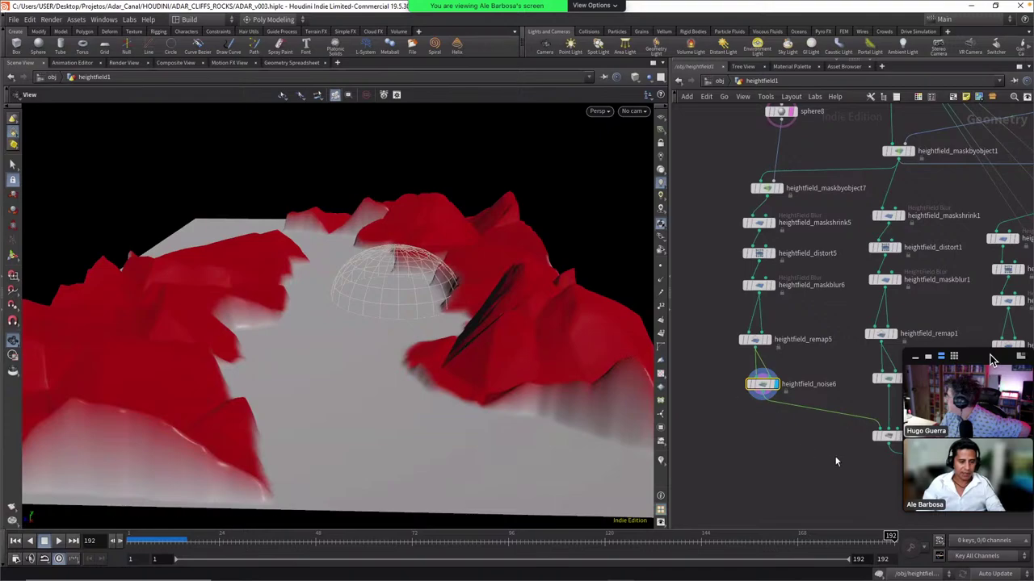
pyautogui.moveTo(848, 450); pyautogui.dragTo(789, 450, button='middle')
pyautogui.moveTo(991, 360); pyautogui.dragTo(882, 50)
pyautogui.moveTo(789, 450); pyautogui.dragTo(783, 451, button='middle')
pyautogui.moveTo(882, 50); pyautogui.dragTo(888, 6)
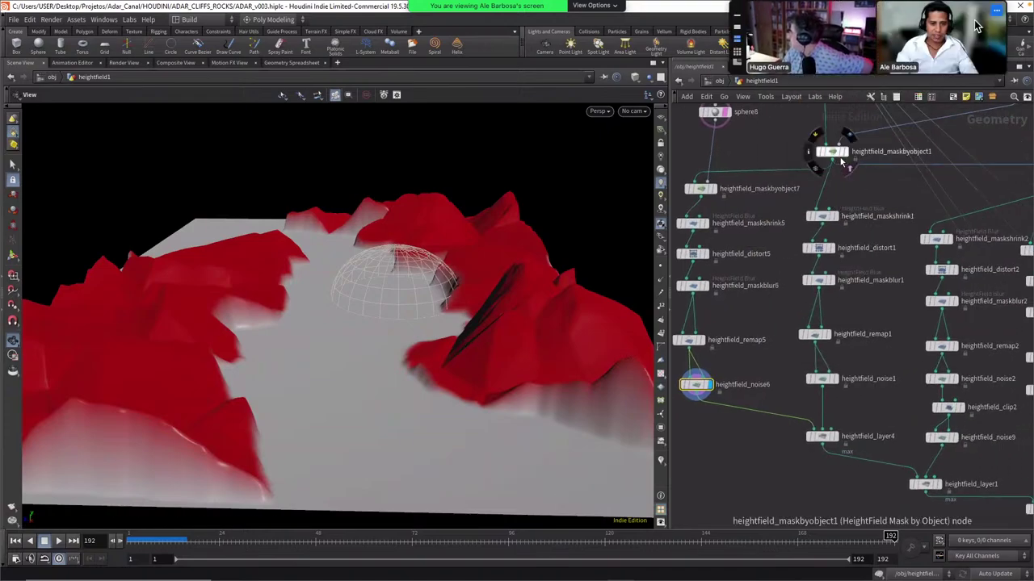
# Select the branch from heightfield_maskshrink1 to heightfield_noise1 and compare the terrain of heightfield_noise1 with heightfield_noise6
pyautogui.moveTo(867, 188); pyautogui.dragTo(870, 208, button='middle')
pyautogui.moveTo(884, 207); pyautogui.dragTo(842, 408)
pyautogui.click(840, 403)
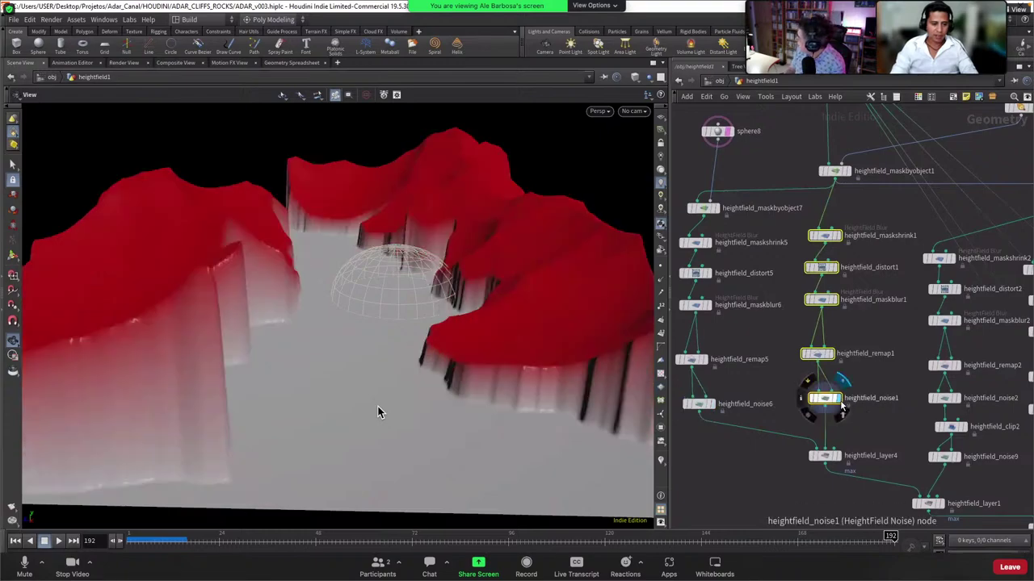
pyautogui.click(710, 403)
pyautogui.click(839, 398)
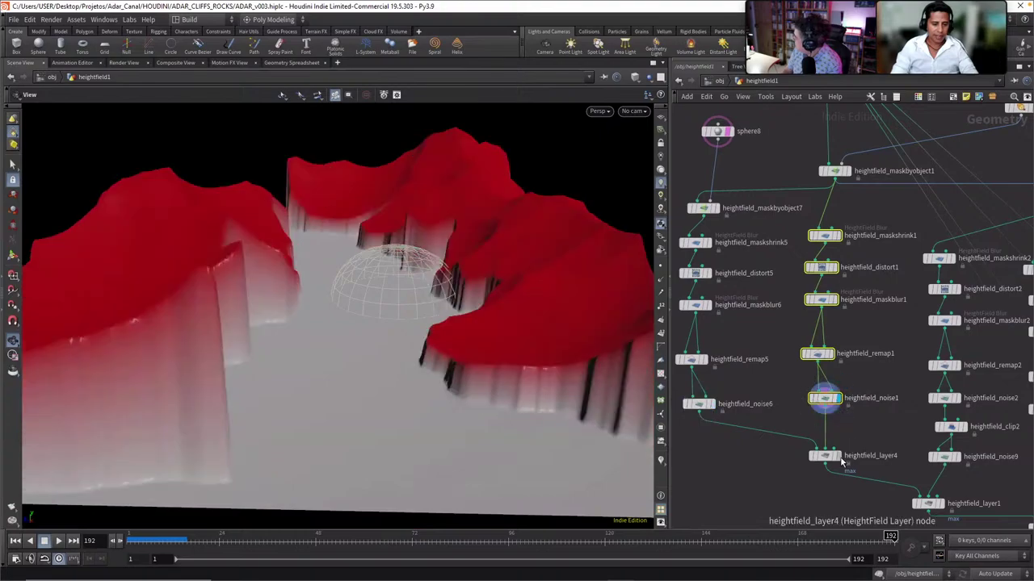
# Display heightfield_layer4 and compare the combined terrain with its inputs heightfield_noise6 and heightfield_noise1
pyautogui.click(839, 456)
pyautogui.click(824, 459)
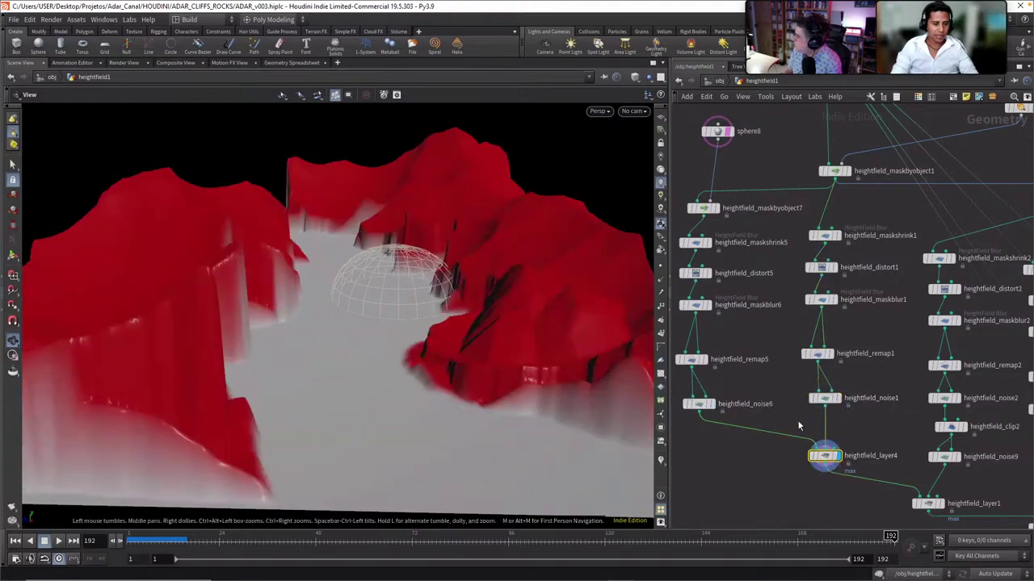
pyautogui.click(710, 404)
pyautogui.click(839, 398)
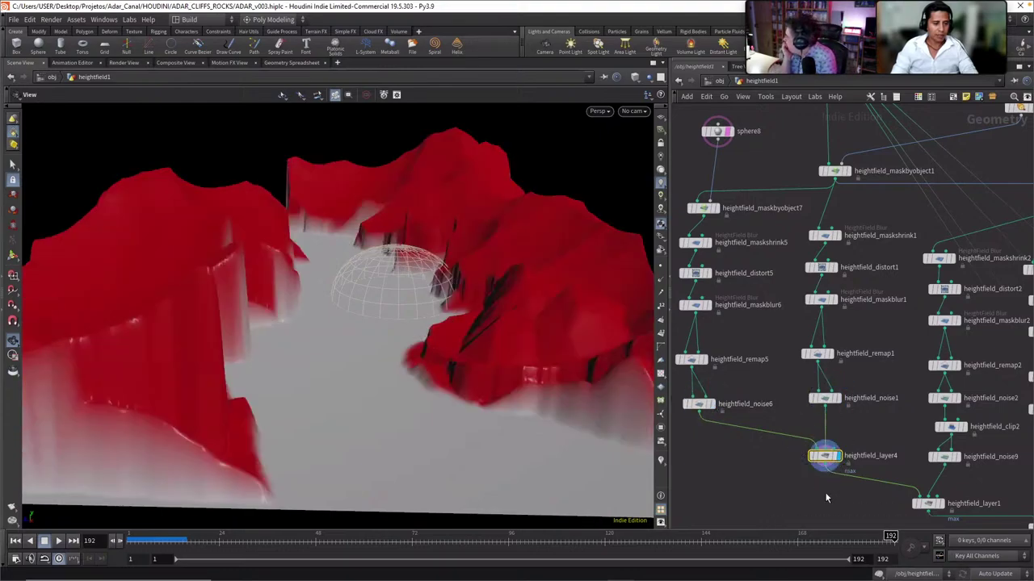
# Display heightfield_layer1 and align its node directly beneath heightfield_noise9
pyautogui.moveTo(794, 478); pyautogui.dragTo(691, 420, button='middle')
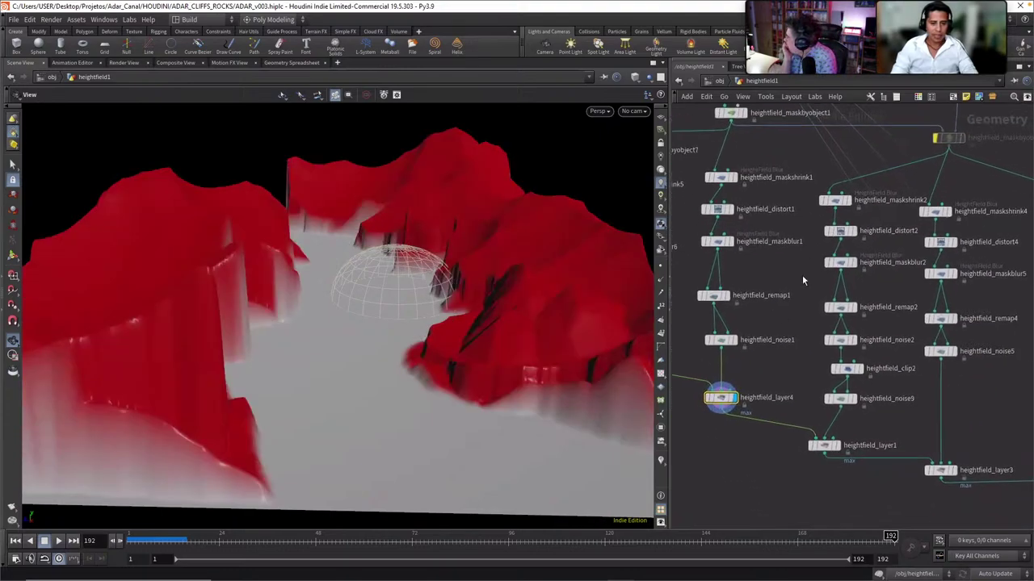
pyautogui.click(837, 449)
pyautogui.moveTo(828, 446); pyautogui.dragTo(844, 450)
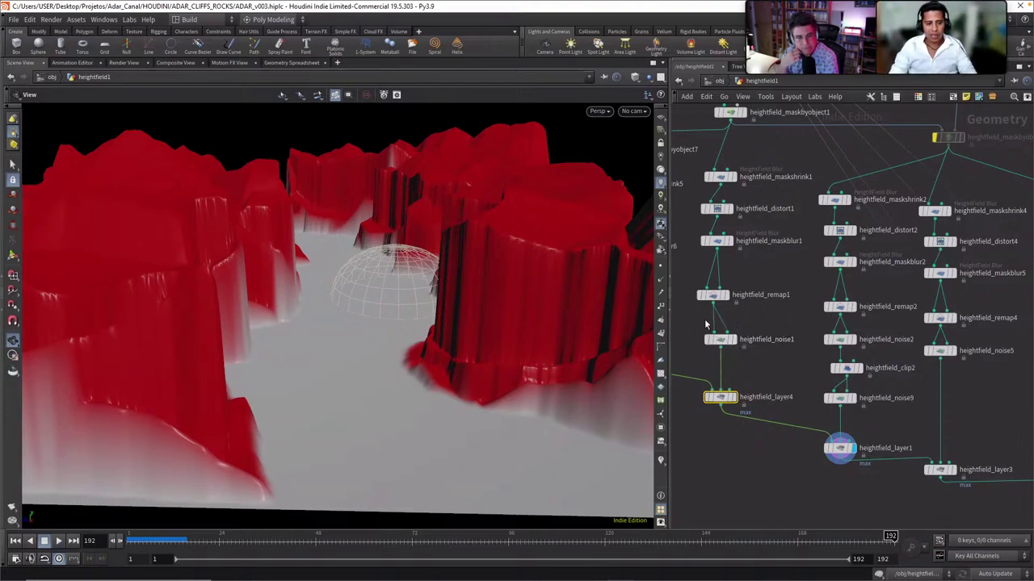
# Display heightfield_layer3, shift its node slightly down and inspect the layered cliffs around the sphere
pyautogui.moveTo(784, 458)
pyautogui.mouseDown(button='middle')
pyautogui.moveTo(759, 435)
pyautogui.moveTo(812, 452)
pyautogui.moveTo(793, 442)
pyautogui.mouseUp(button='middle')
pyautogui.click(897, 432)
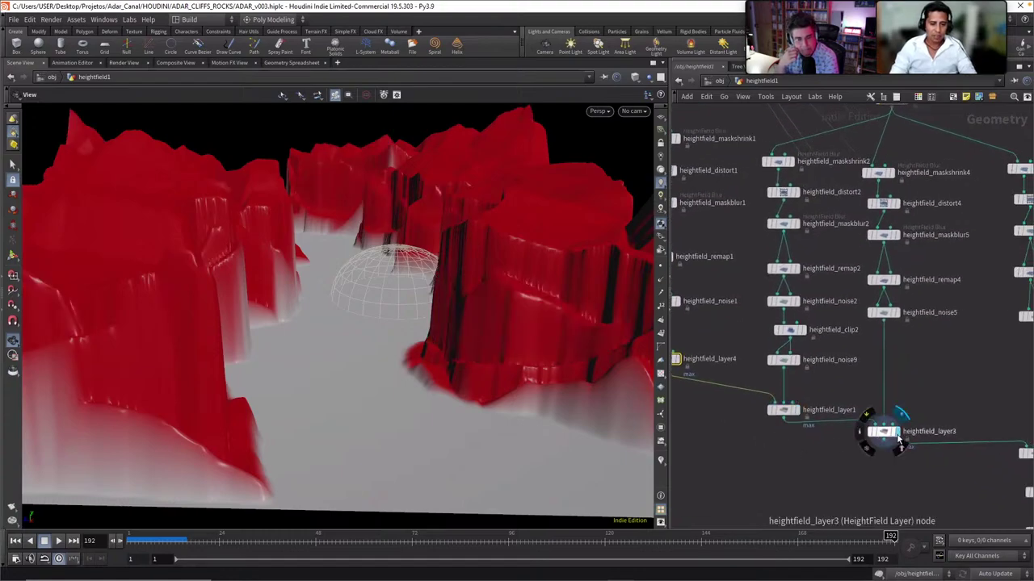
pyautogui.moveTo(886, 433); pyautogui.dragTo(885, 443)
pyautogui.moveTo(461, 247); pyautogui.dragTo(512, 288)
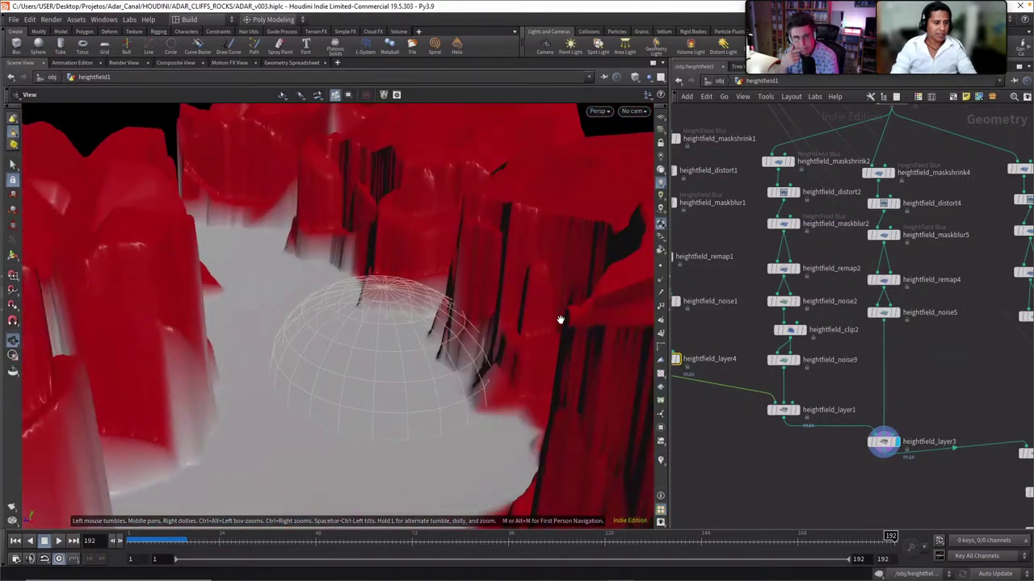
pyautogui.moveTo(560, 319); pyautogui.dragTo(438, 349)
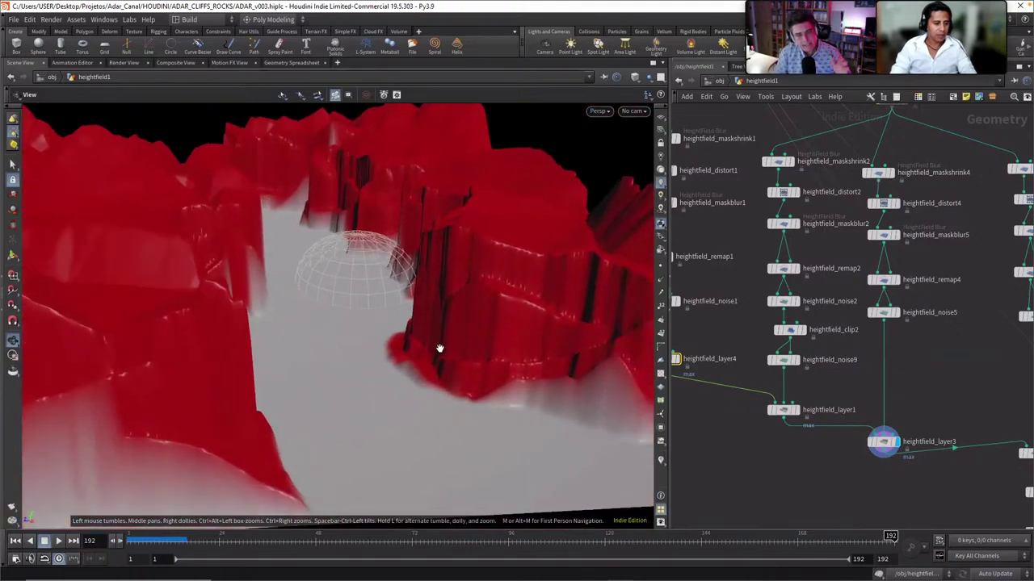
# Move the chain of heightfield_layer2, heightfield_clip1, heightfield_maskblur4 and heightfield_noise4 down and left, closer to heightfield_layer3
pyautogui.moveTo(820, 479); pyautogui.dragTo(789, 389, button='middle')
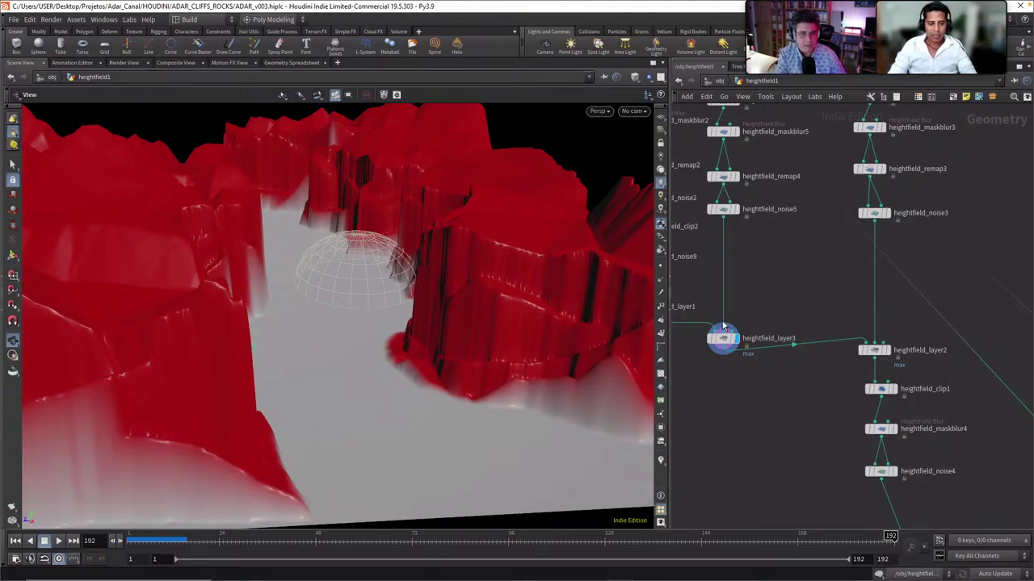
pyautogui.scroll(-5, 805, 323)
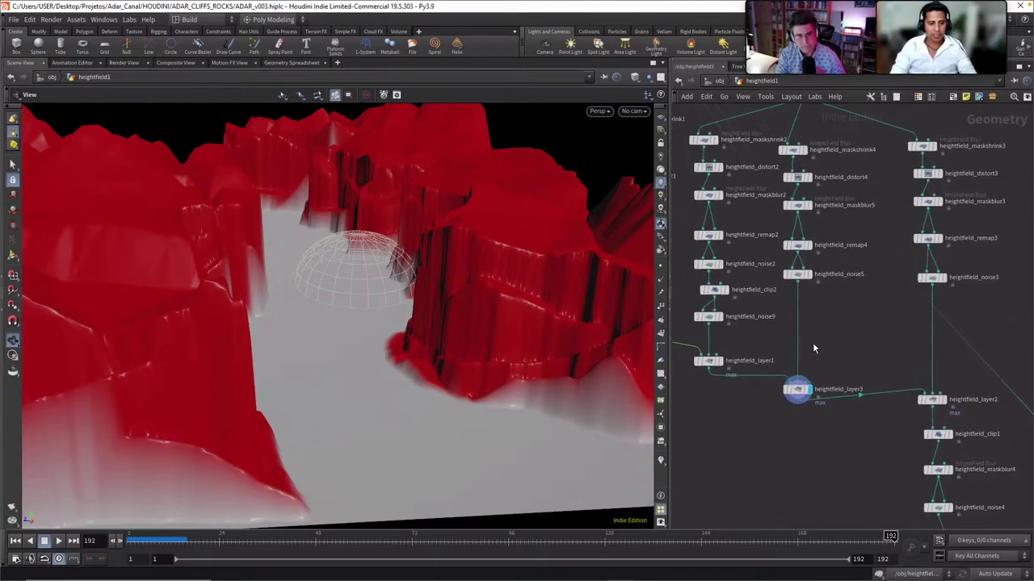
pyautogui.moveTo(828, 356); pyautogui.dragTo(811, 338, button='middle')
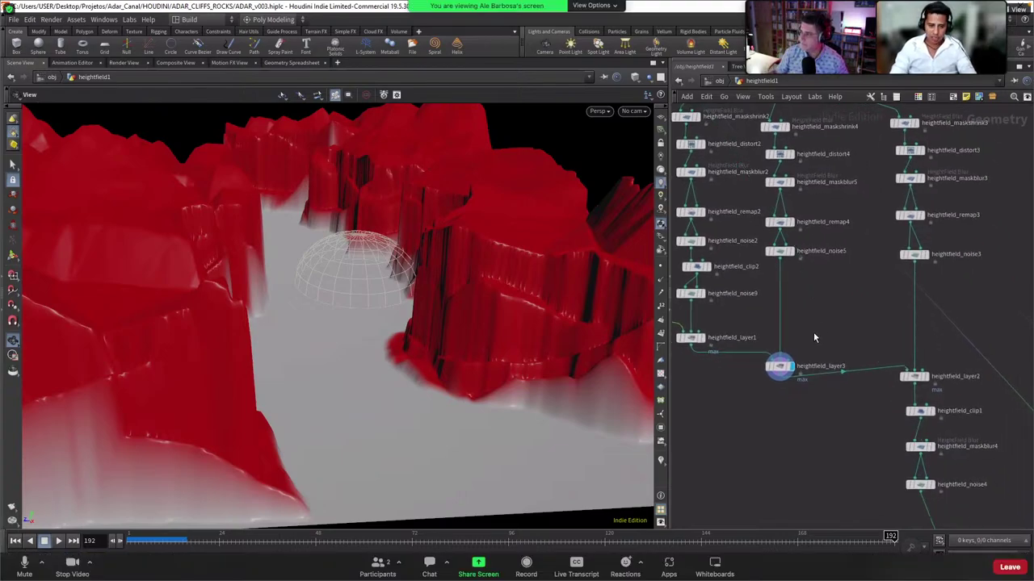
pyautogui.moveTo(813, 336); pyautogui.dragTo(801, 321, button='middle')
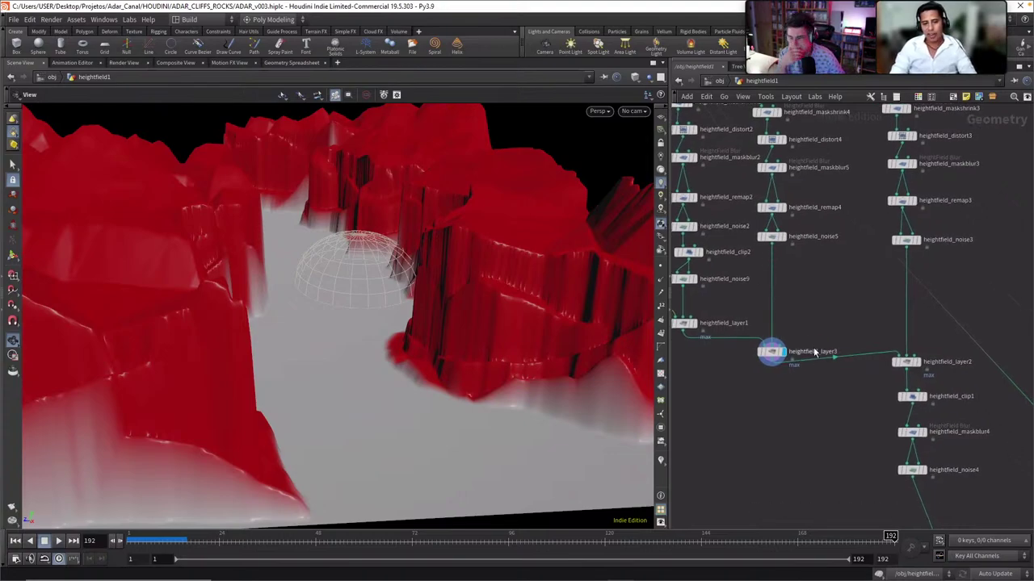
pyautogui.moveTo(835, 383); pyautogui.dragTo(784, 317, button='middle')
pyautogui.moveTo(808, 431); pyautogui.dragTo(808, 360)
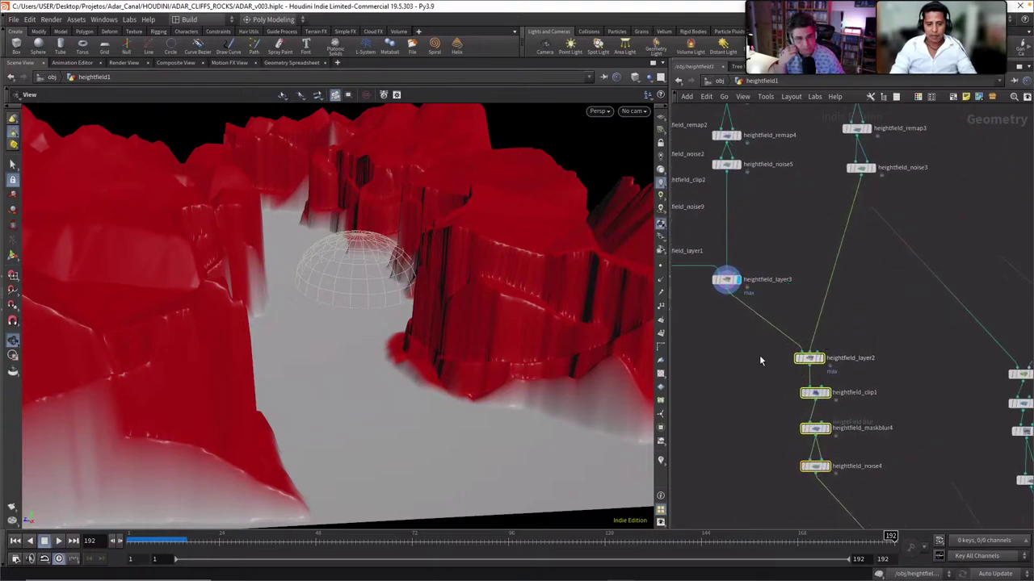
pyautogui.scroll(-5, 763, 357)
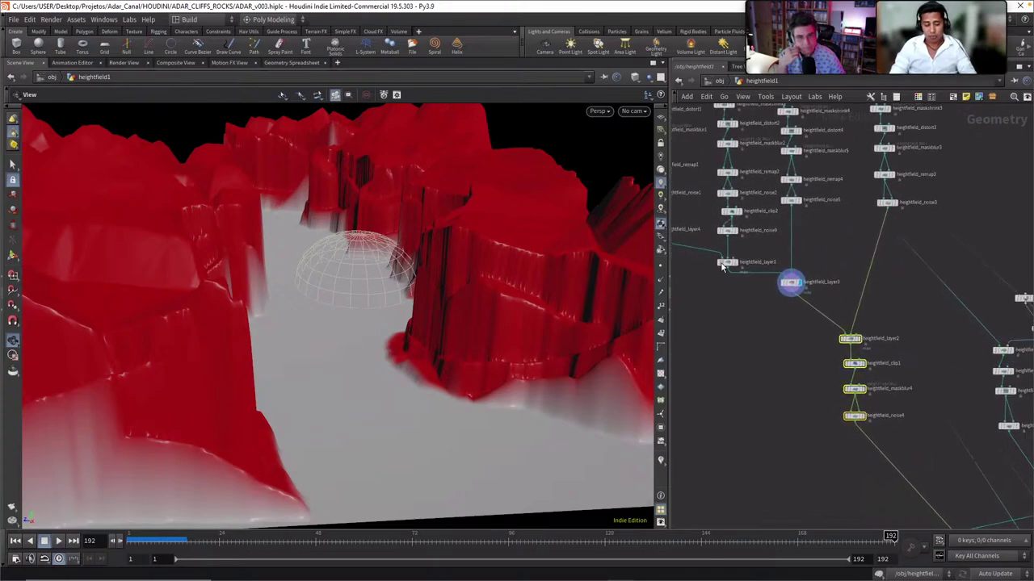
pyautogui.moveTo(723, 268)
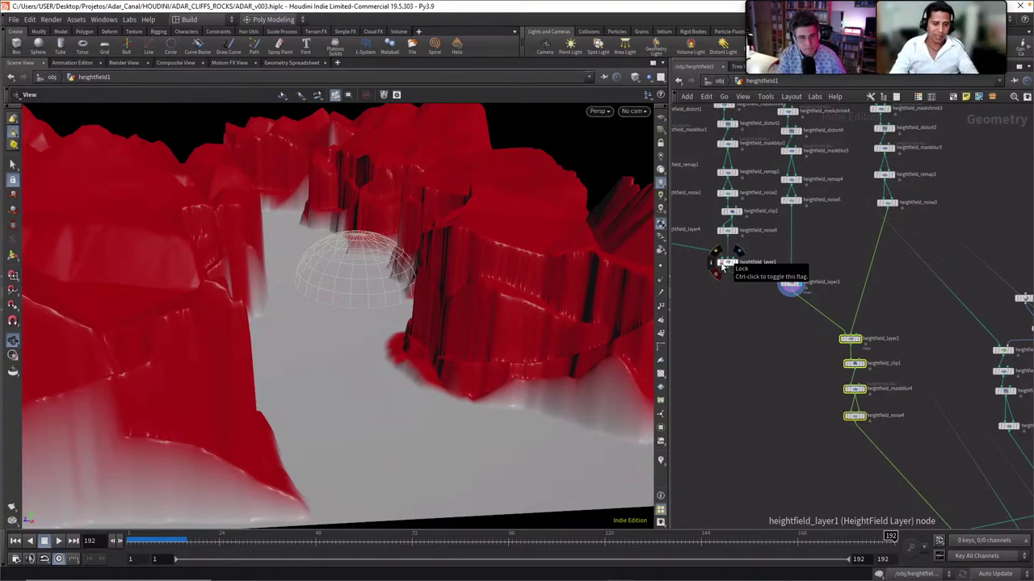
# Trace the branch ending in heightfield_noise3, display heightfield_layer2 and view the combined terrain from a lower angle
pyautogui.click(794, 364)
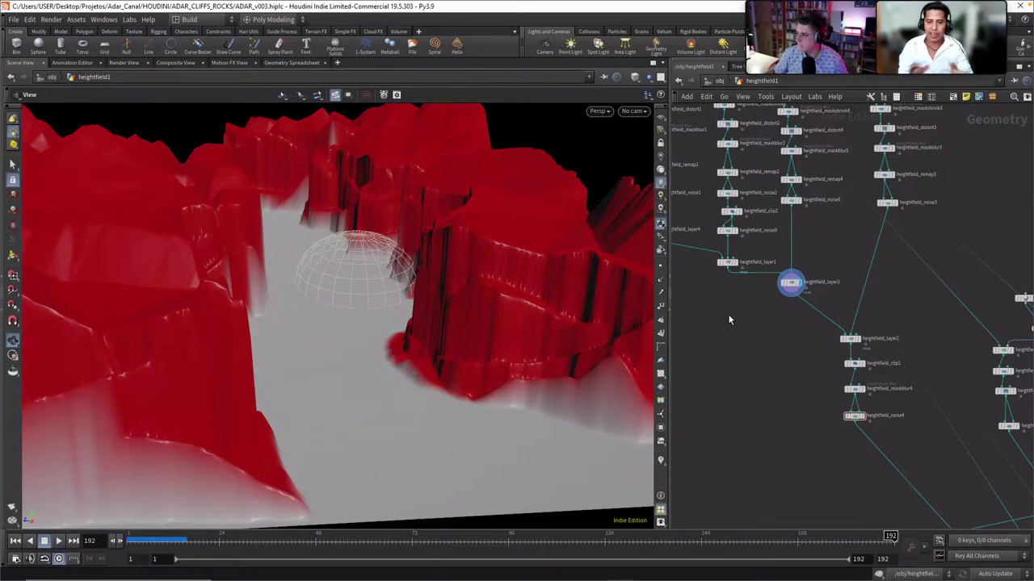
pyautogui.moveTo(819, 371); pyautogui.dragTo(791, 358, button='middle')
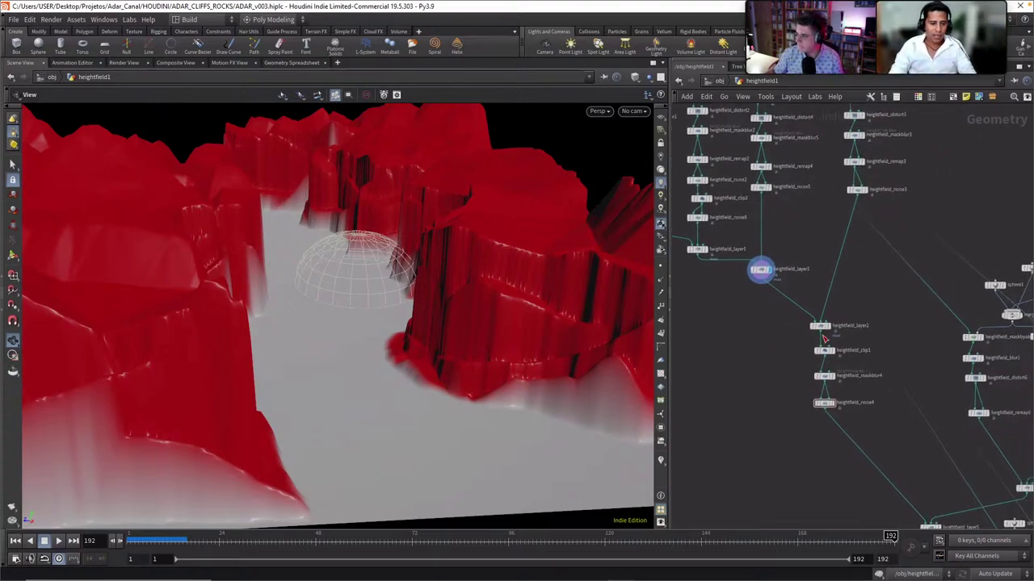
pyautogui.moveTo(936, 117); pyautogui.dragTo(904, 202, button='middle')
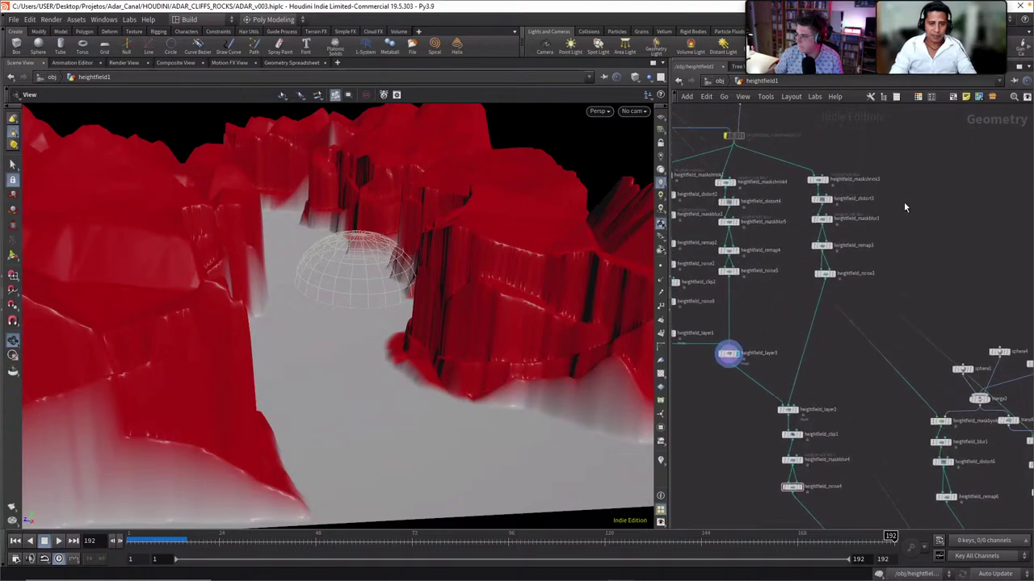
pyautogui.moveTo(935, 147); pyautogui.dragTo(790, 298)
pyautogui.click(714, 443)
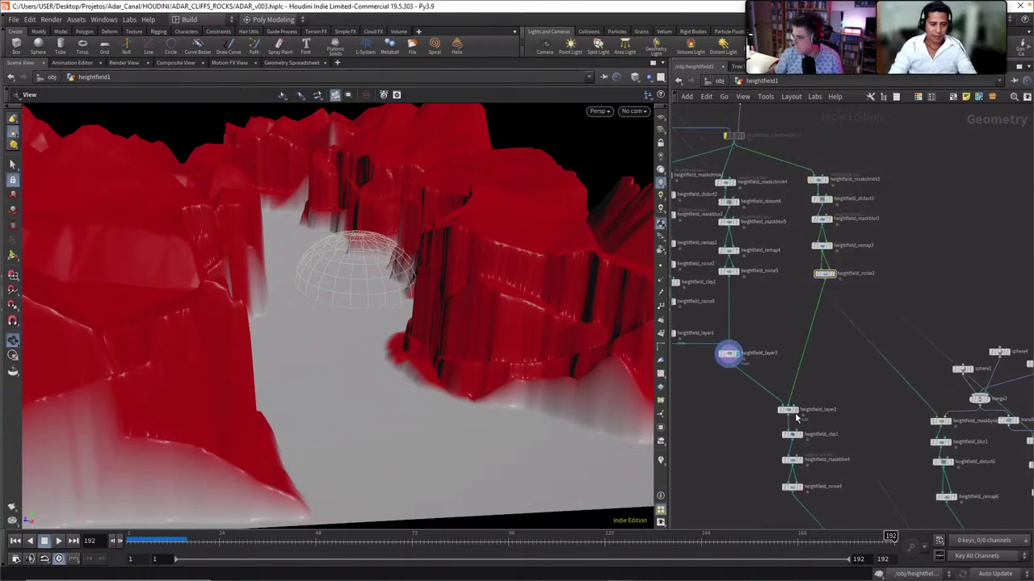
pyautogui.click(797, 410)
pyautogui.moveTo(348, 282); pyautogui.dragTo(311, 254)
# Display heightfield_clip1, heightfield_maskblur4 and heightfield_noise4 in turn to compare how each changes the plateau tops
pyautogui.moveTo(747, 419); pyautogui.dragTo(726, 383, button='middle')
pyautogui.moveTo(783, 401); pyautogui.dragTo(779, 401)
pyautogui.click(778, 401)
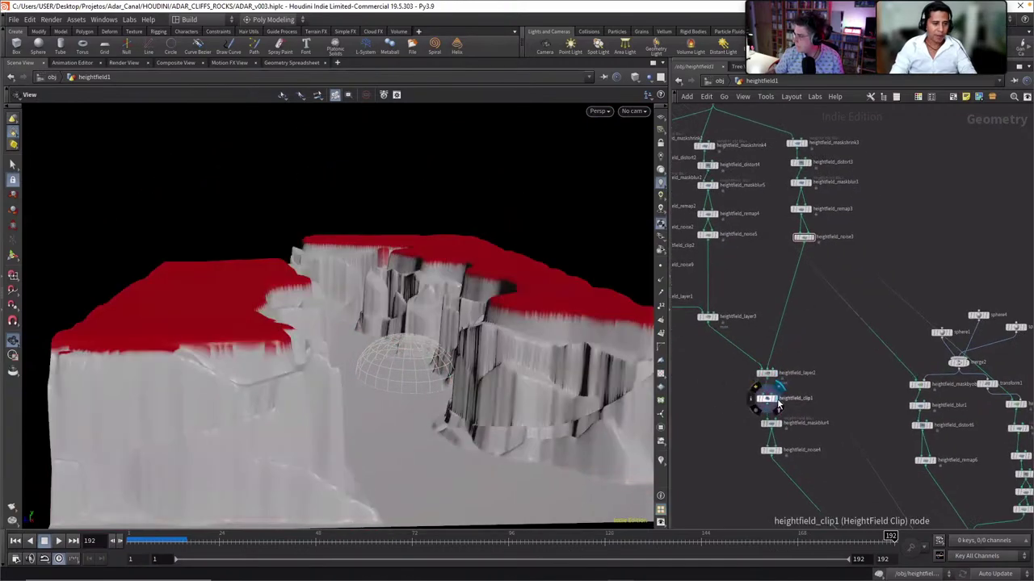
pyautogui.moveTo(517, 369); pyautogui.dragTo(539, 321)
pyautogui.click(776, 425)
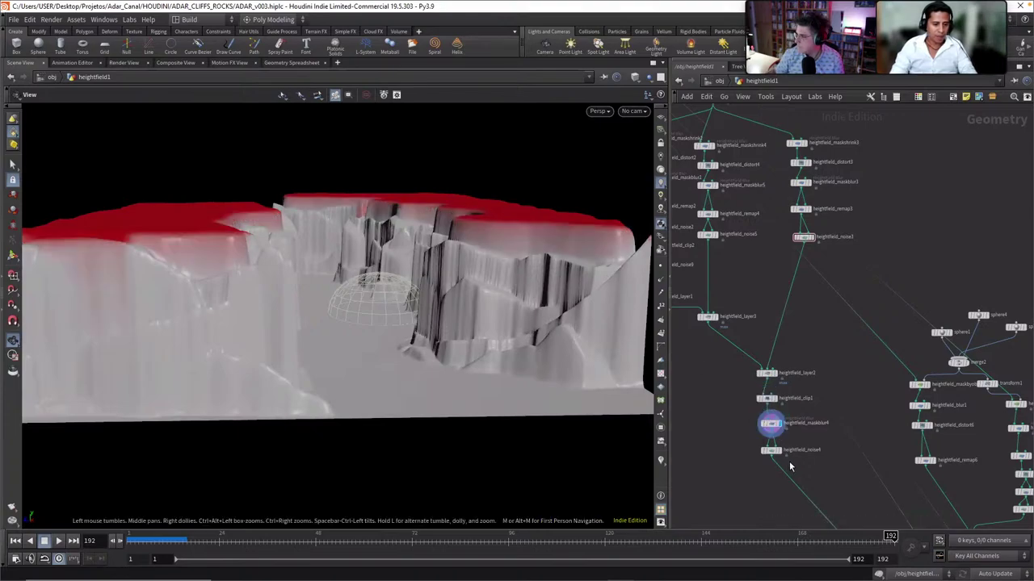
pyautogui.click(774, 450)
pyautogui.click(772, 451)
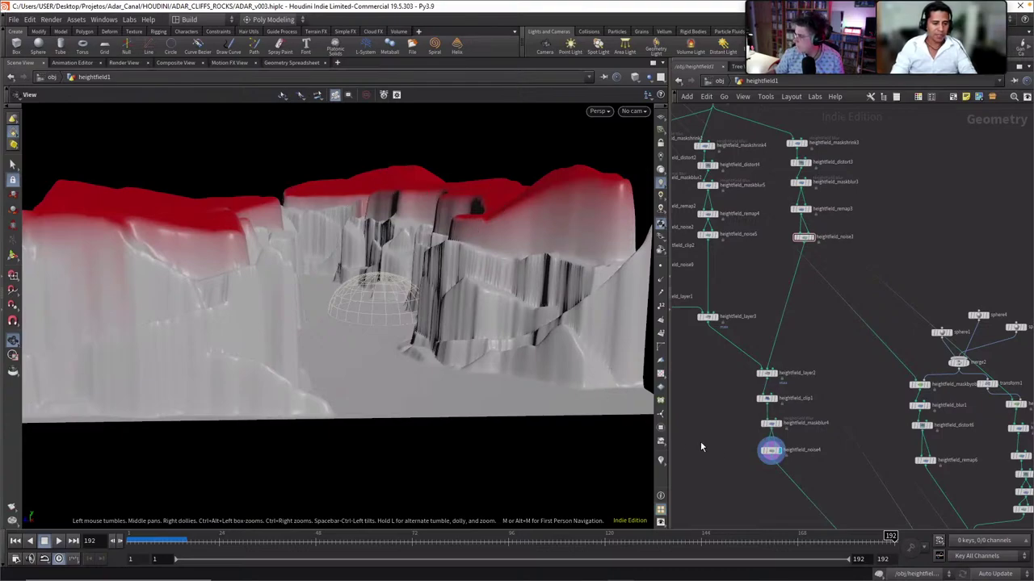
# Display heightfield_layer6 and examine the sphere-masked rock formations it combines
pyautogui.moveTo(730, 456); pyautogui.dragTo(715, 422, button='middle')
pyautogui.moveTo(762, 469); pyautogui.dragTo(734, 378, button='middle')
pyautogui.moveTo(817, 441); pyautogui.dragTo(796, 428, button='middle')
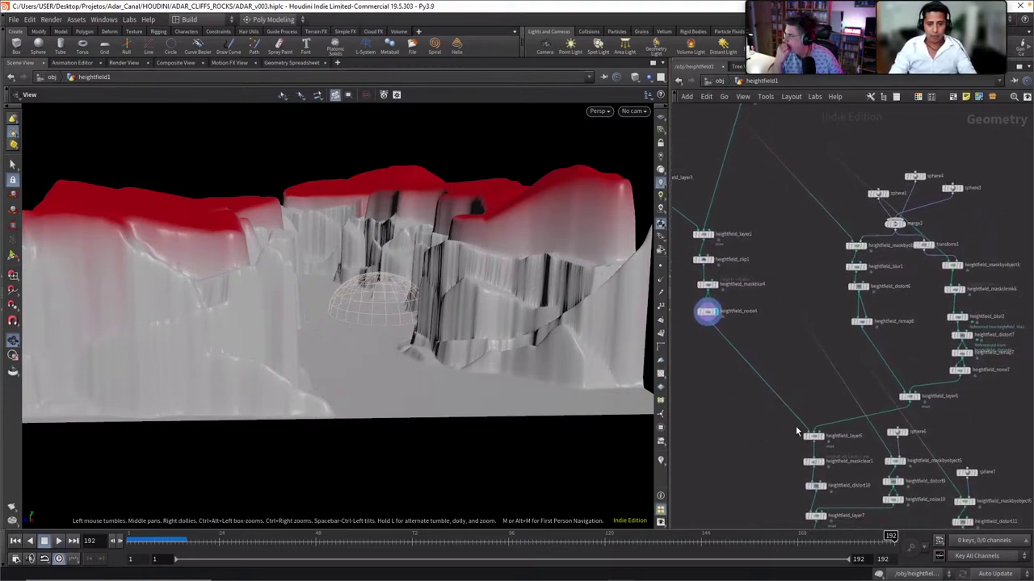
pyautogui.moveTo(820, 389); pyautogui.dragTo(790, 369, button='middle')
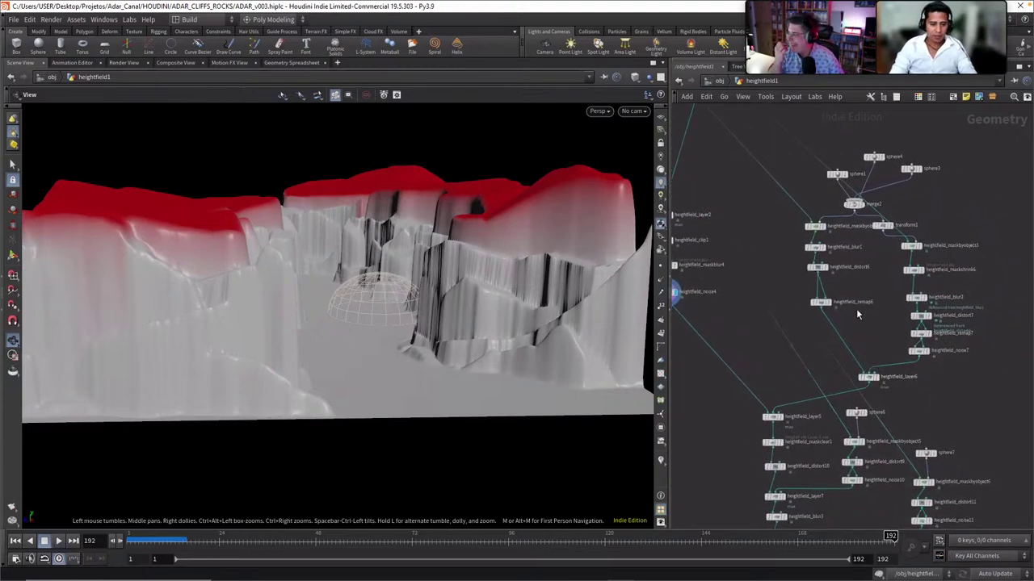
pyautogui.click(878, 384)
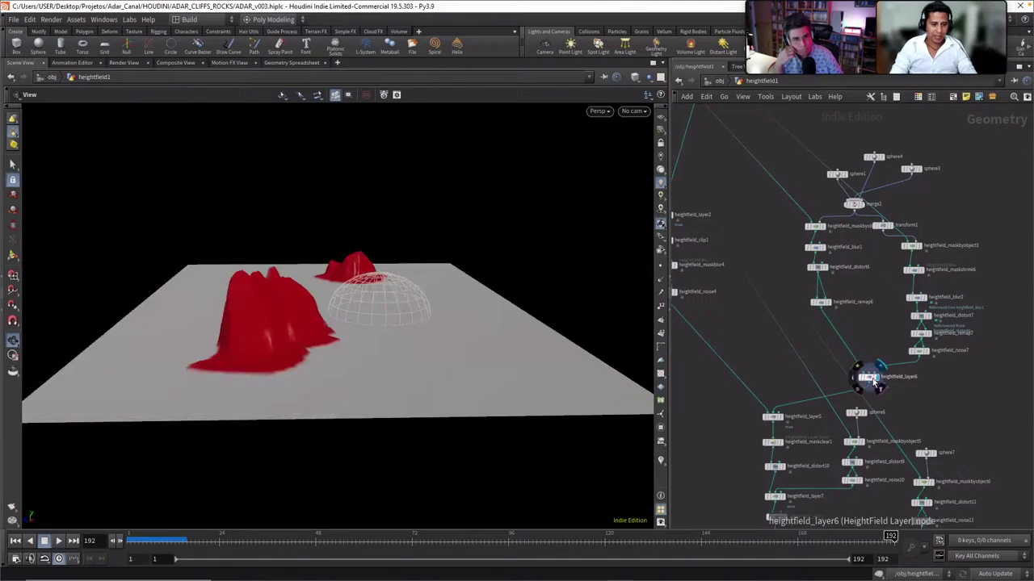
pyautogui.moveTo(457, 312); pyautogui.dragTo(497, 331)
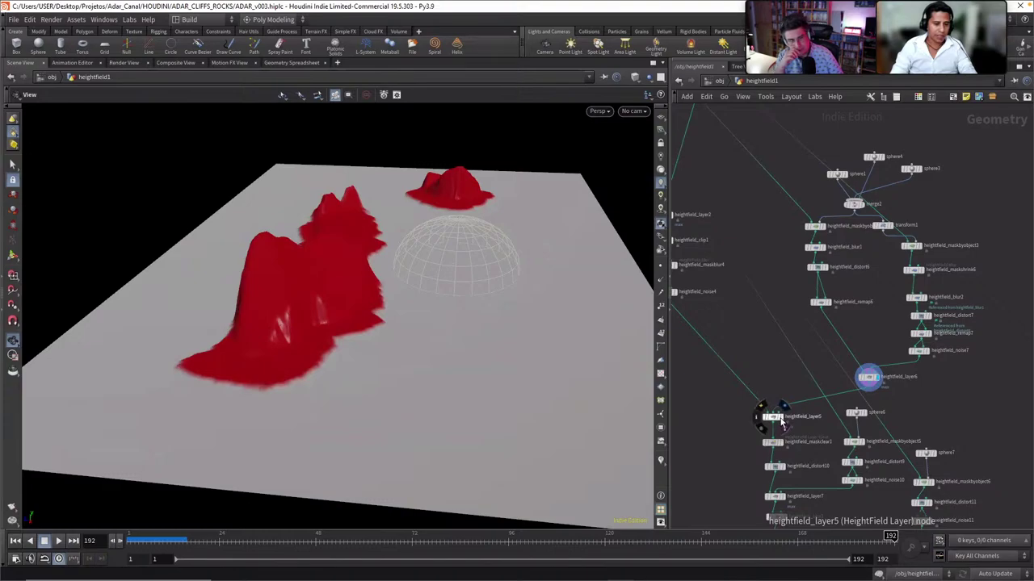
# Display heightfield_layer5, compare it with its input heightfield_noise4 and inspect the added masked cliffs up close
pyautogui.click(778, 419)
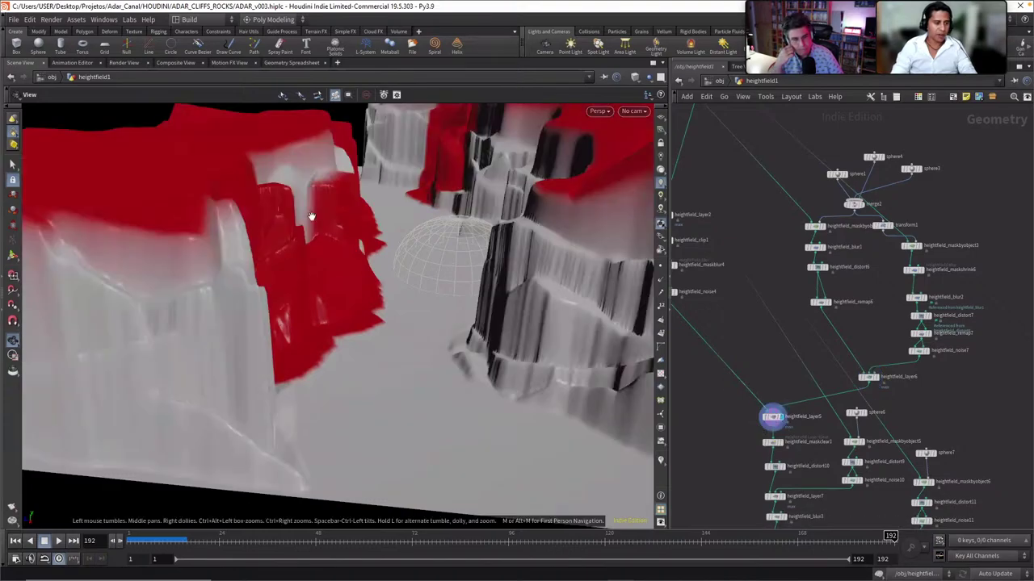
pyautogui.moveTo(694, 295); pyautogui.dragTo(734, 311, button='middle')
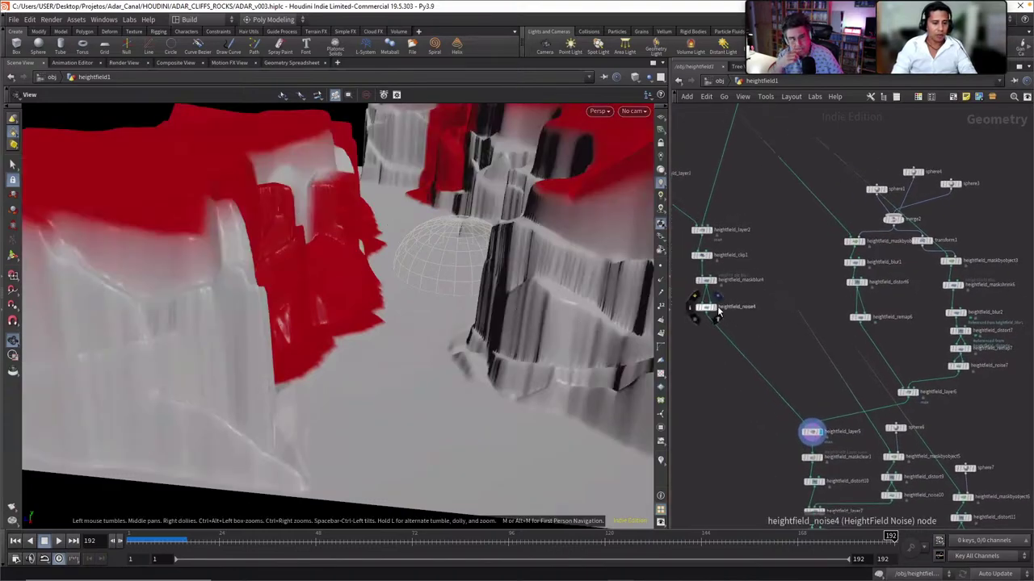
pyautogui.click(718, 313)
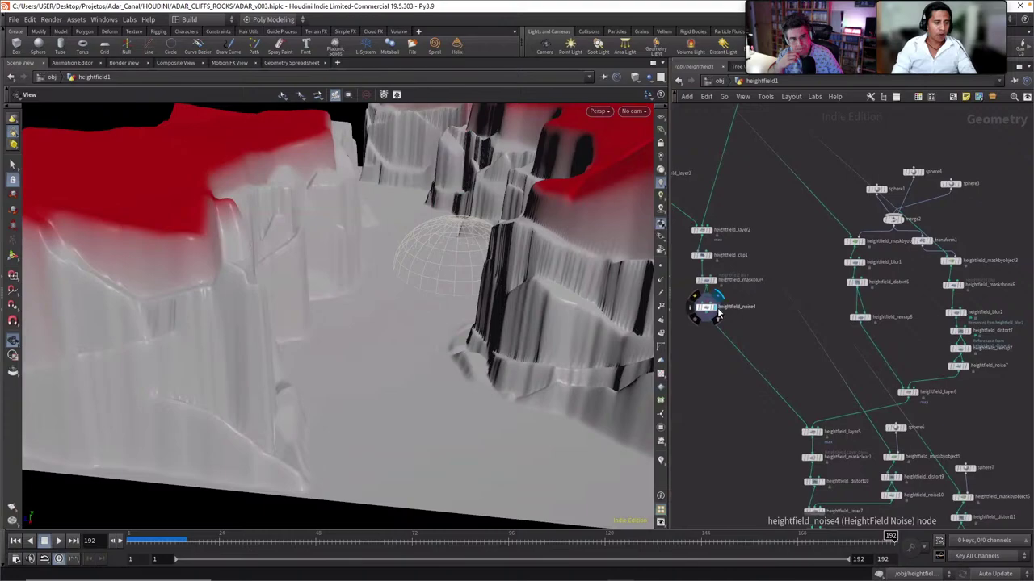
pyautogui.click(823, 435)
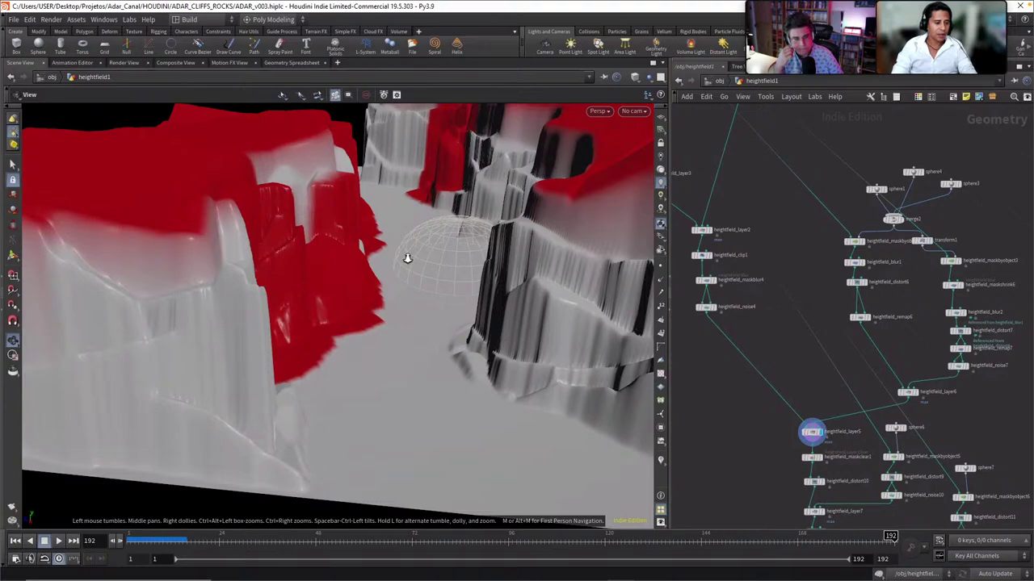
pyautogui.moveTo(409, 256); pyautogui.dragTo(646, 401, button='right')
pyautogui.moveTo(526, 350); pyautogui.dragTo(492, 377)
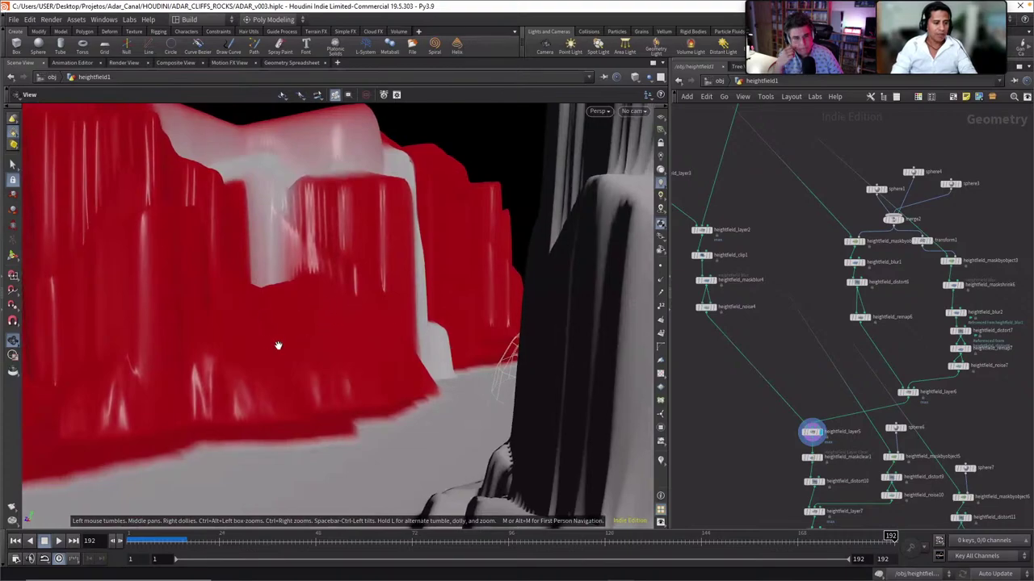
pyautogui.moveTo(282, 342); pyautogui.dragTo(282, 337)
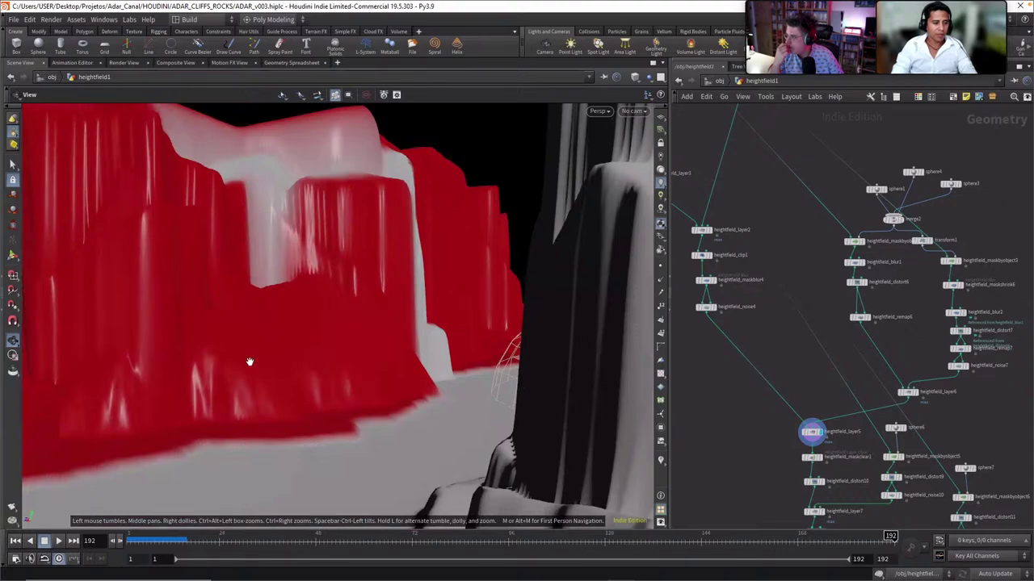
pyautogui.moveTo(374, 407); pyautogui.dragTo(487, 388)
pyautogui.scroll(-2, 487, 388)
# Display heightfield_layer7 and compare its masked far cliff with the result of heightfield_distort10
pyautogui.moveTo(763, 519); pyautogui.dragTo(732, 390, button='middle')
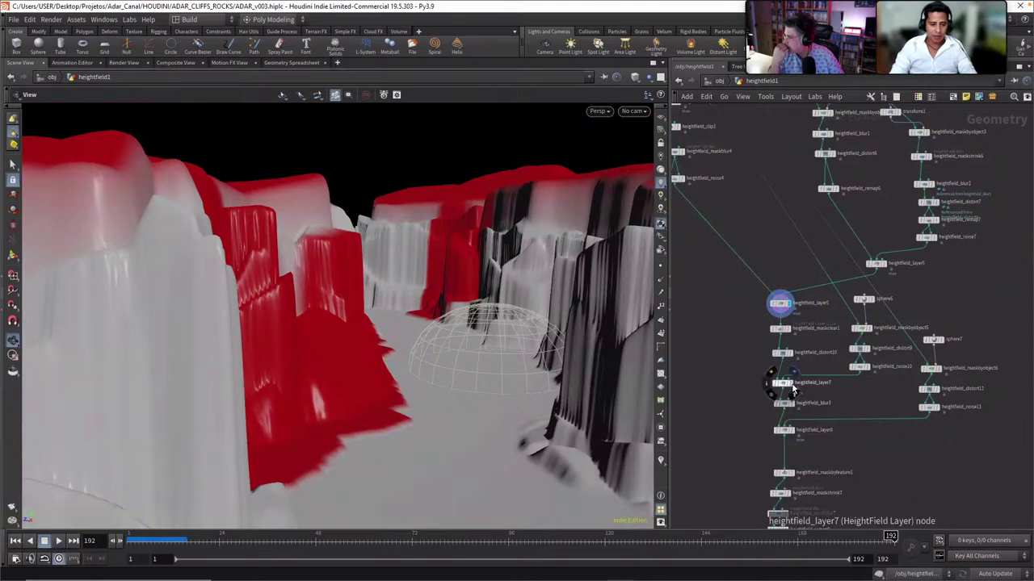
pyautogui.click(791, 386)
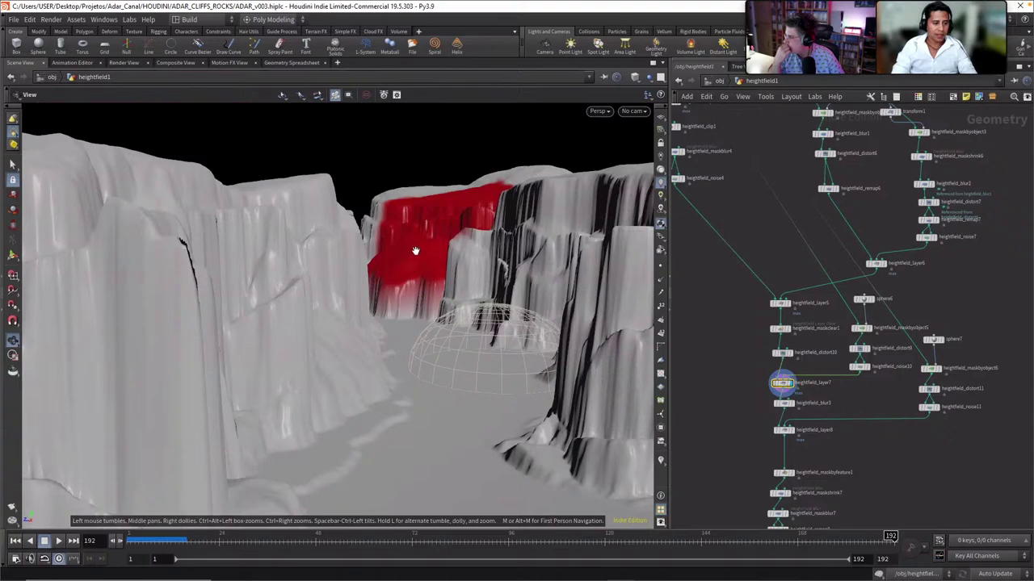
pyautogui.moveTo(427, 263); pyautogui.dragTo(407, 272)
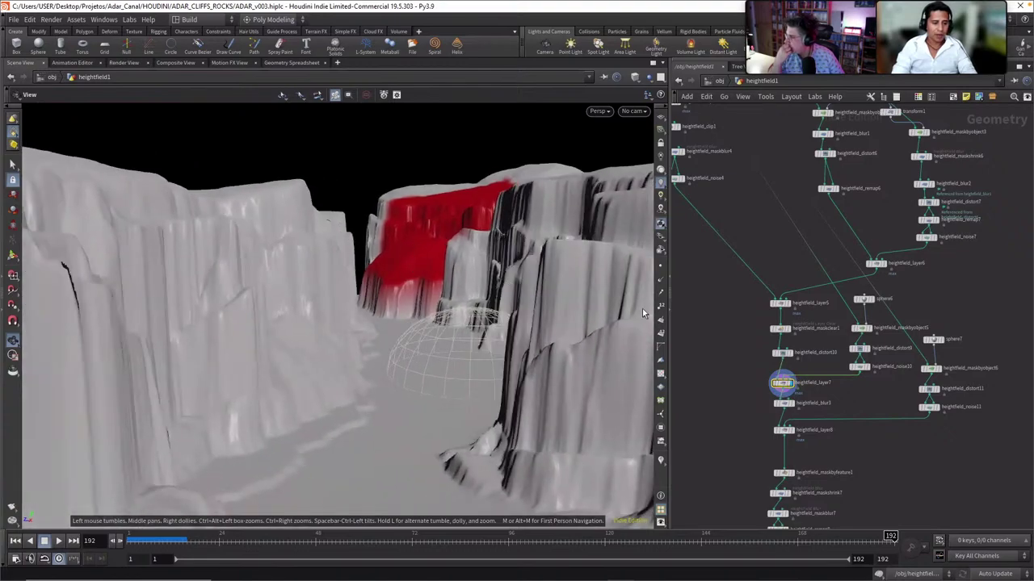
pyautogui.click(793, 360)
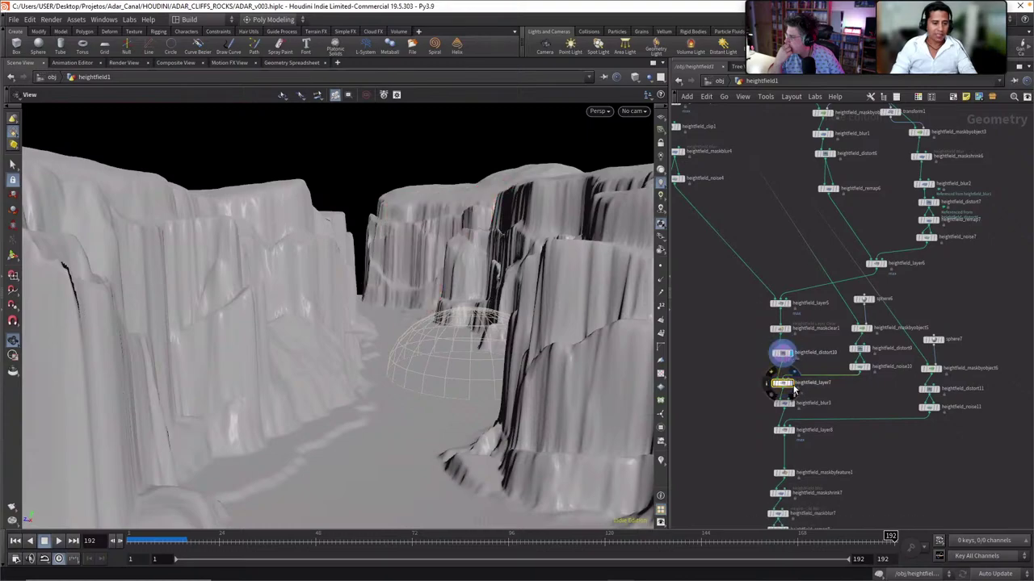
pyautogui.click(788, 384)
# Display heightfield_layer8 and compare its extra rock beside the sphere with the result of heightfield_blur3
pyautogui.moveTo(773, 416); pyautogui.dragTo(776, 397, button='middle')
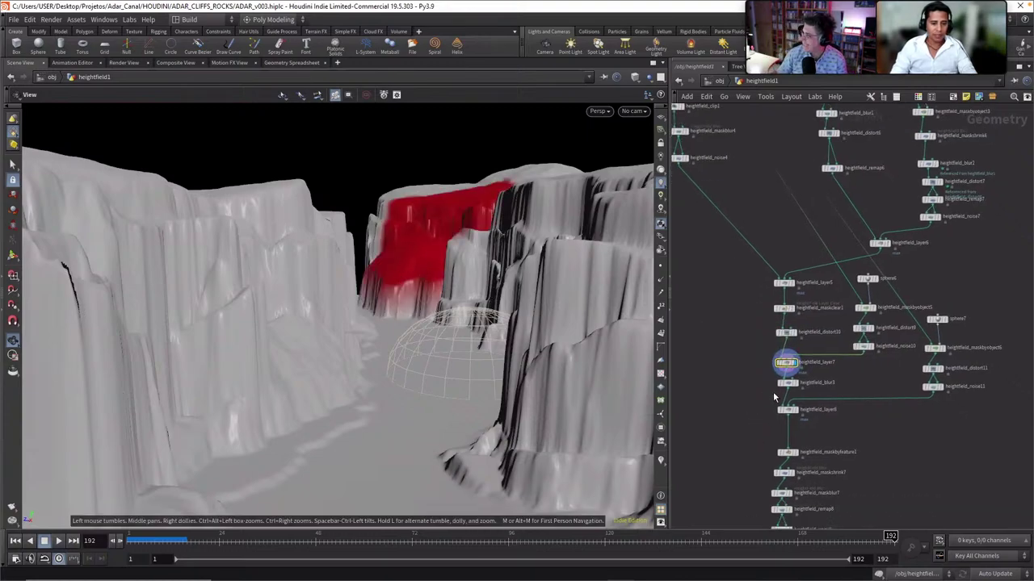
pyautogui.click(798, 412)
pyautogui.click(798, 412)
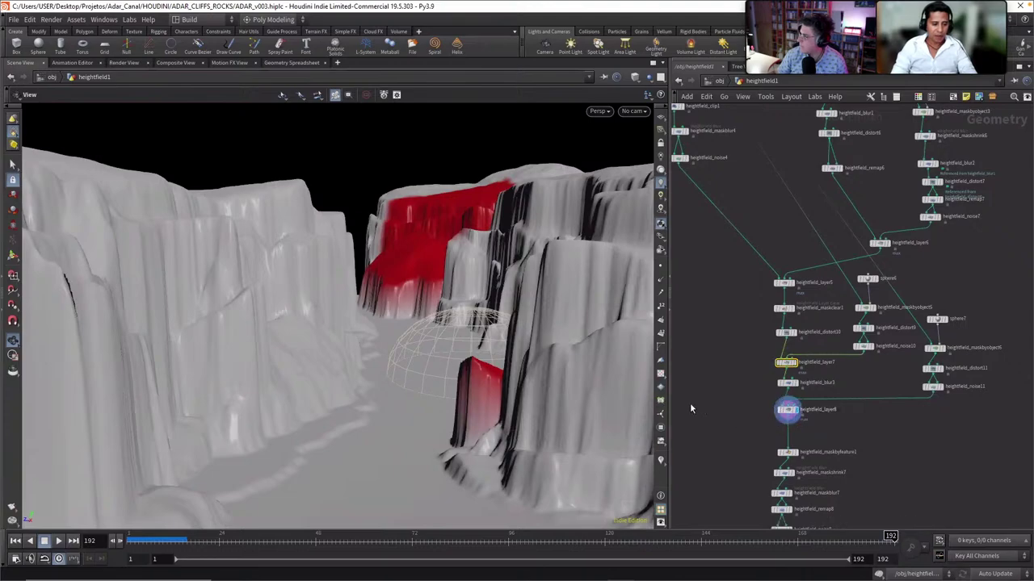
pyautogui.moveTo(491, 393); pyautogui.dragTo(468, 373, button='right')
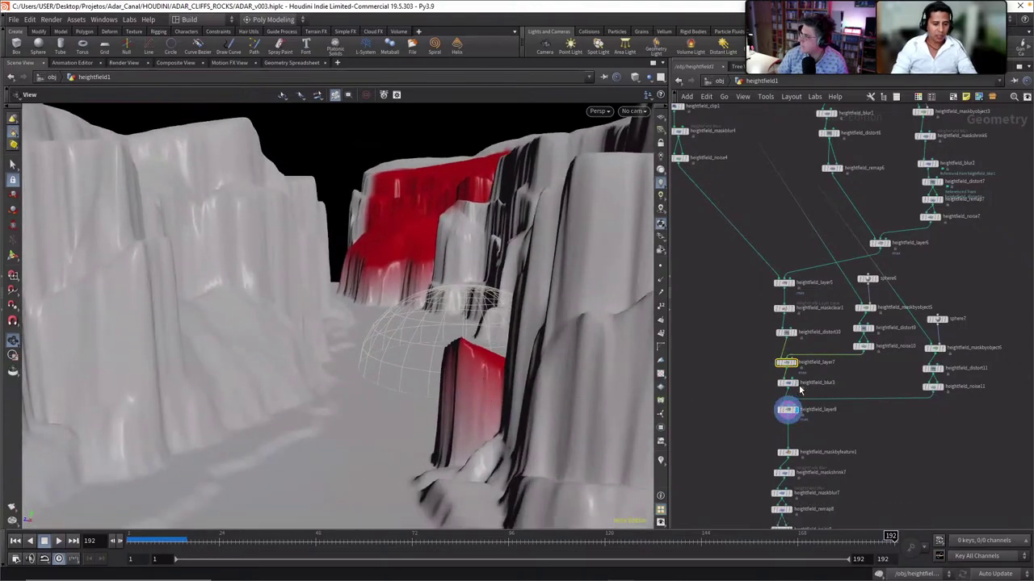
pyautogui.click(787, 383)
pyautogui.click(787, 409)
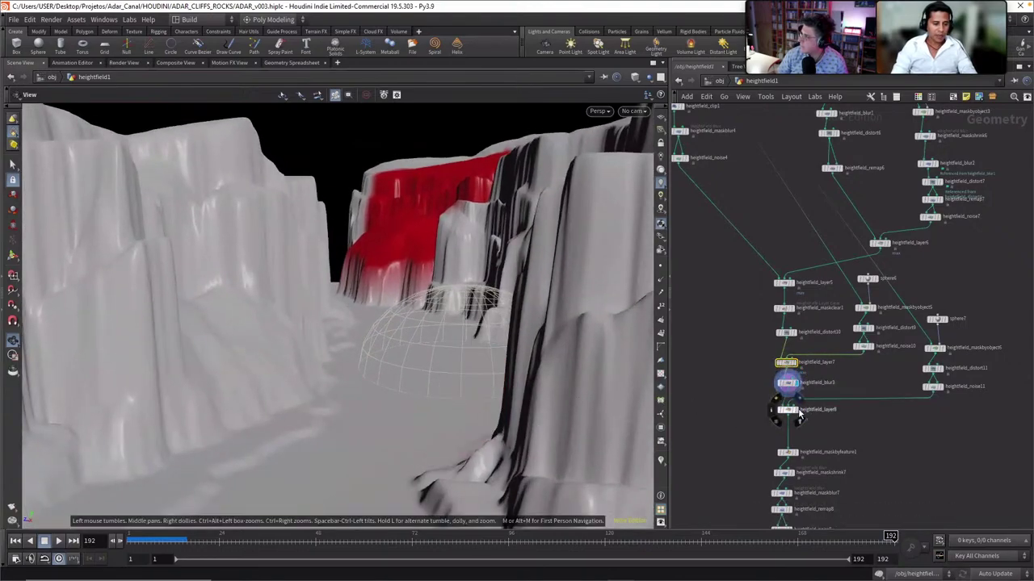
# Examine the masked rock column beside the wireframe sphere up close and from several angles
pyautogui.moveTo(543, 420); pyautogui.dragTo(464, 344, button='right')
pyautogui.moveTo(463, 344); pyautogui.dragTo(477, 353)
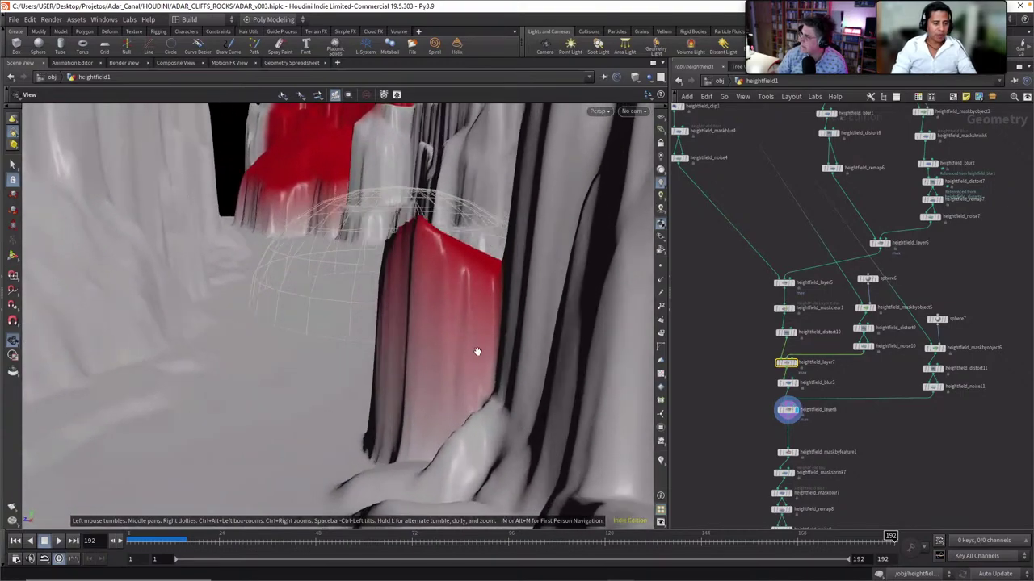
pyautogui.moveTo(478, 353); pyautogui.dragTo(526, 401, button='middle')
pyautogui.moveTo(526, 401); pyautogui.dragTo(515, 377, button='right')
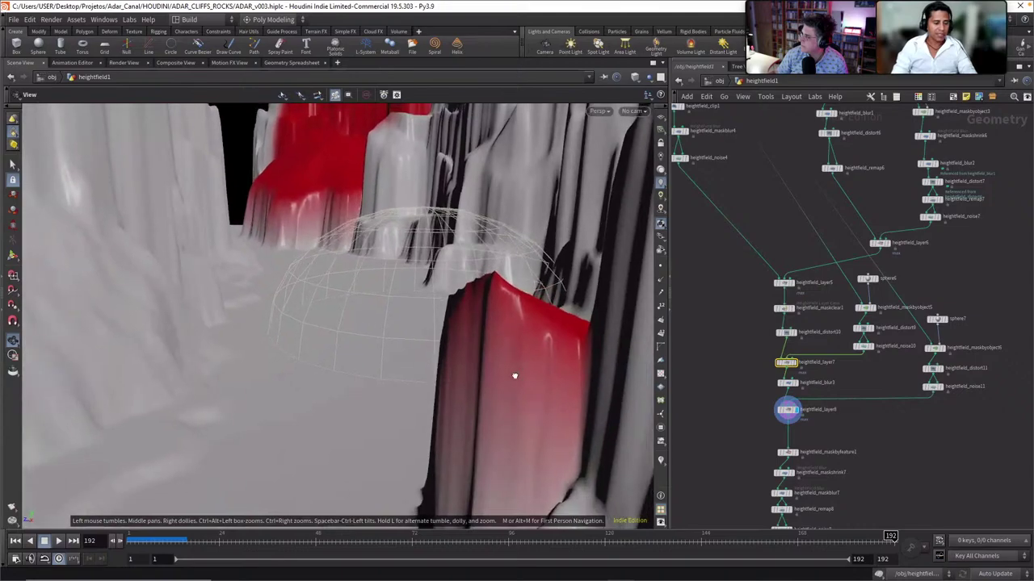
pyautogui.moveTo(515, 376); pyautogui.dragTo(447, 264)
pyautogui.moveTo(504, 321); pyautogui.dragTo(493, 290, button='right')
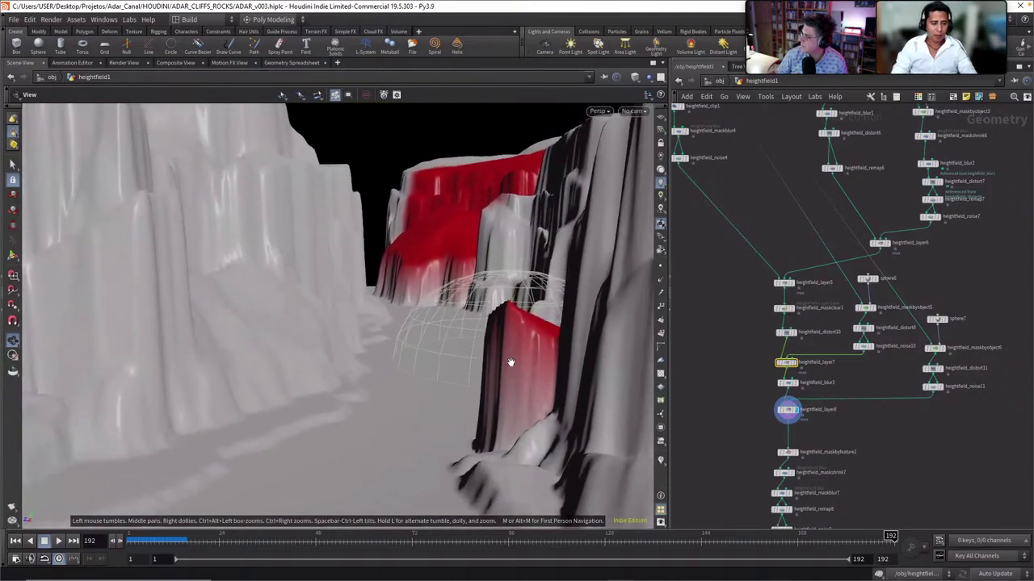
pyautogui.moveTo(510, 363); pyautogui.dragTo(454, 307, button='right')
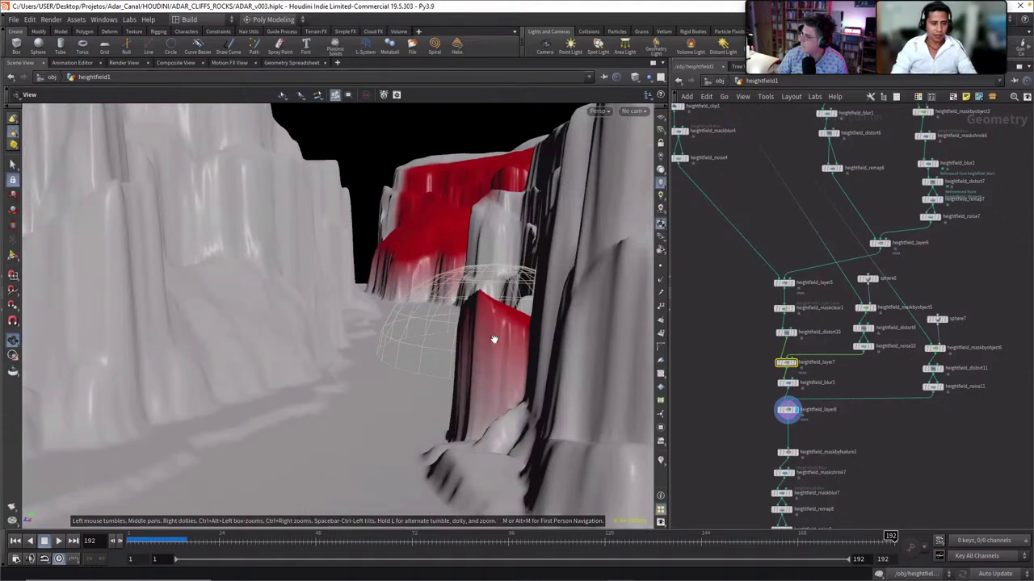
pyautogui.moveTo(501, 251); pyautogui.dragTo(533, 194, button='right')
# Look through cam1 and scrub the timeline from the start to frame 124, returning to frame 76 to check the masked rocks
pyautogui.click(633, 111)
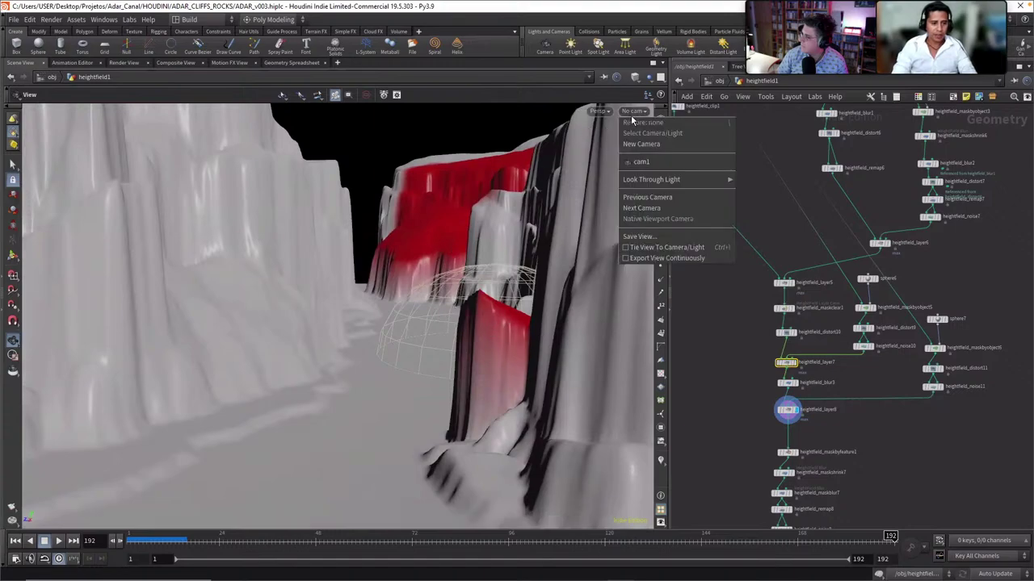
pyautogui.click(656, 165)
pyautogui.click(132, 537)
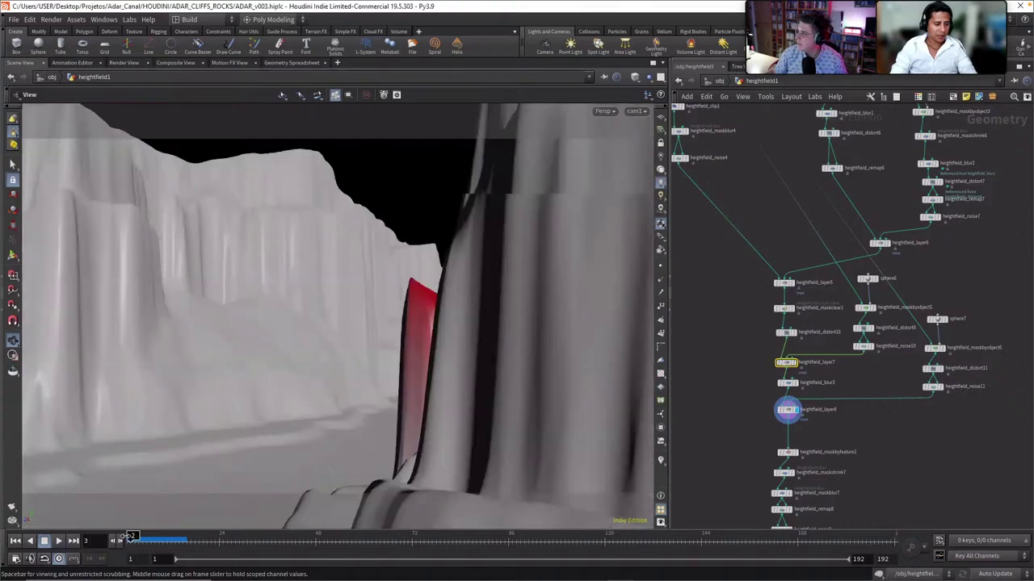
pyautogui.moveTo(132, 536); pyautogui.dragTo(574, 440)
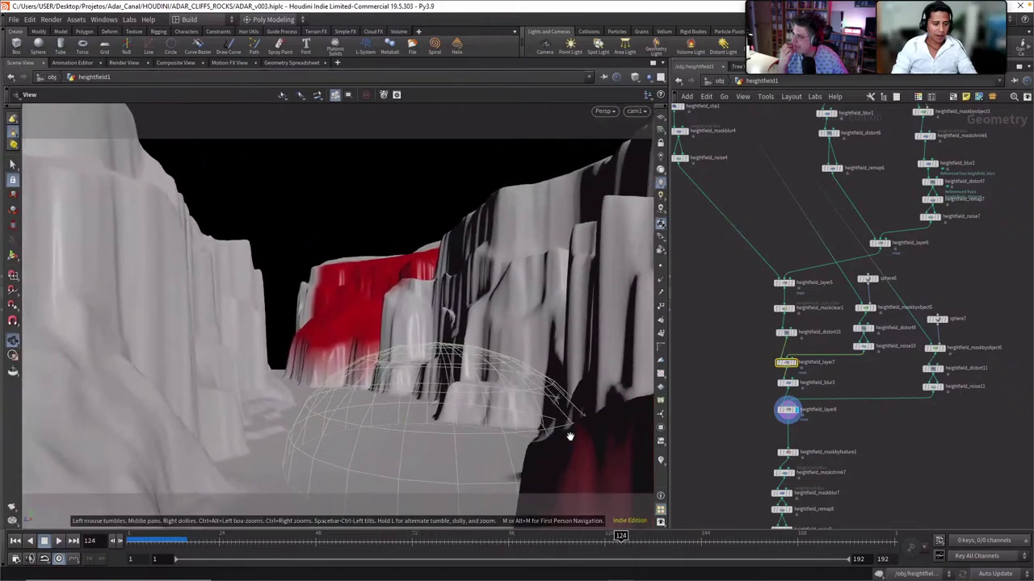
pyautogui.moveTo(620, 536); pyautogui.dragTo(429, 535)
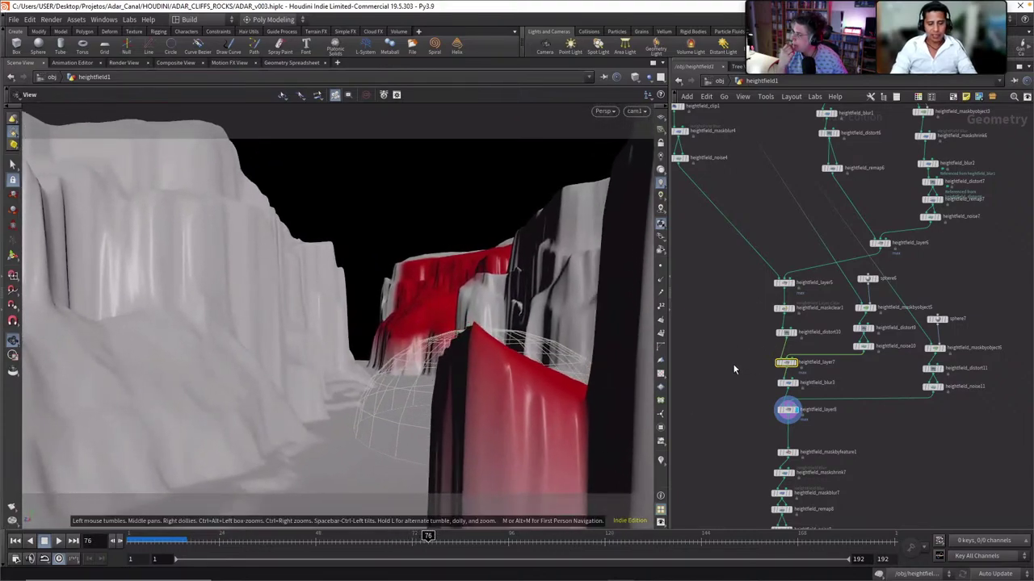
pyautogui.moveTo(724, 348); pyautogui.dragTo(738, 371, button='middle')
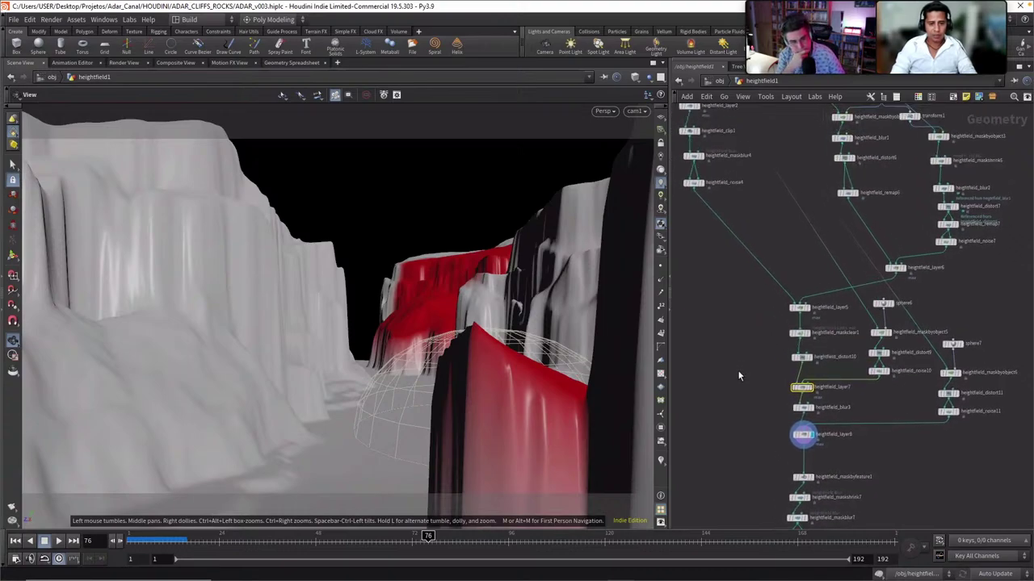
pyautogui.scroll(-1, 731, 368)
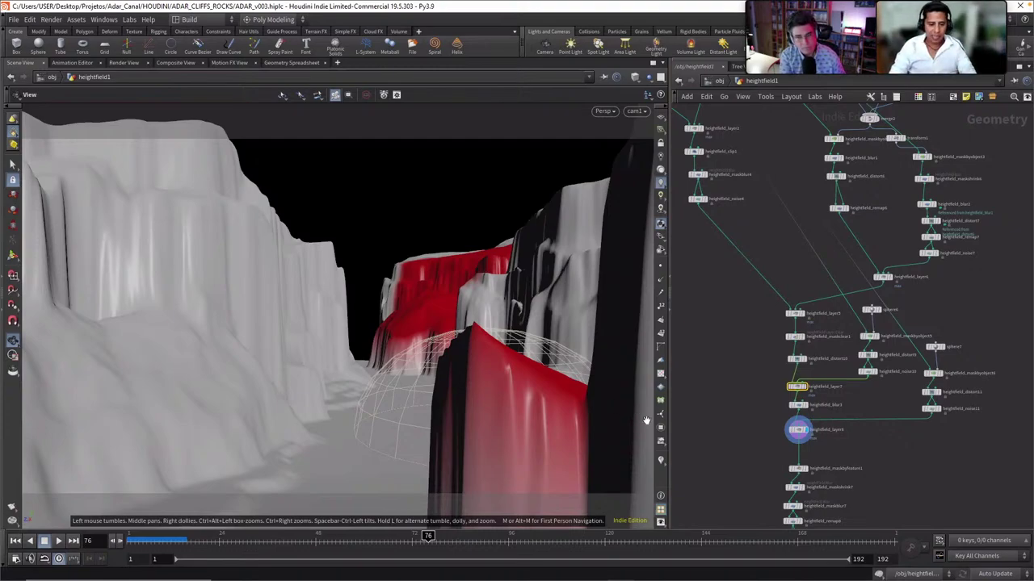
# Scrub the timeline to frame 68 and examine the masked rocks around the sphere from outside the cam1 view
pyautogui.moveTo(176, 535); pyautogui.dragTo(396, 533)
pyautogui.moveTo(753, 479); pyautogui.dragTo(758, 375, button='middle')
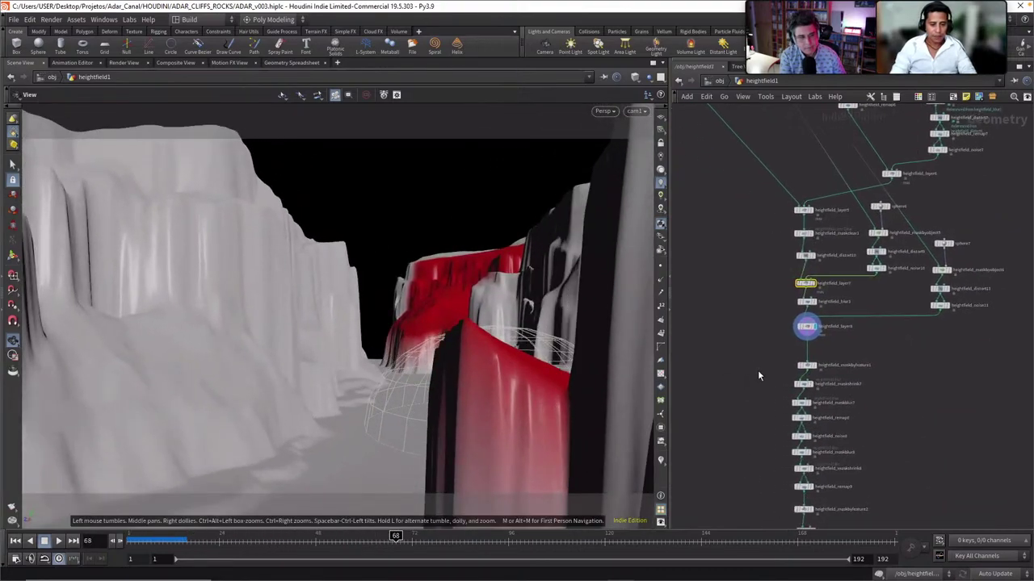
pyautogui.moveTo(419, 306); pyautogui.dragTo(446, 309)
pyautogui.moveTo(446, 308); pyautogui.dragTo(352, 333, button='right')
pyautogui.moveTo(461, 349); pyautogui.dragTo(426, 348, button='middle')
pyautogui.moveTo(426, 348); pyautogui.dragTo(511, 292)
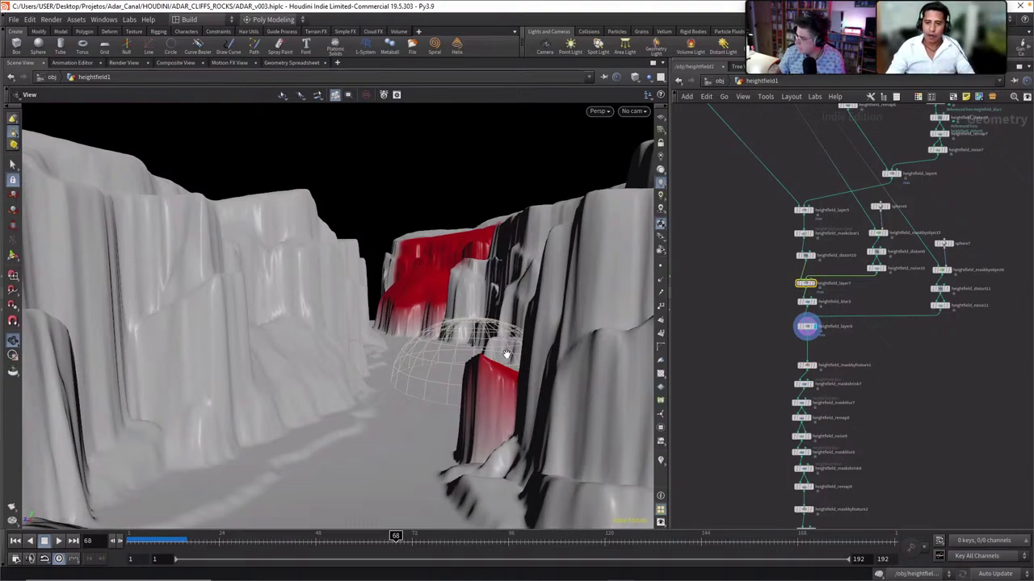
# Display heightfield_maskbyfeature1 and examine its mask along the canyon floor from a closer viewpoint
pyautogui.scroll(4, 723, 366)
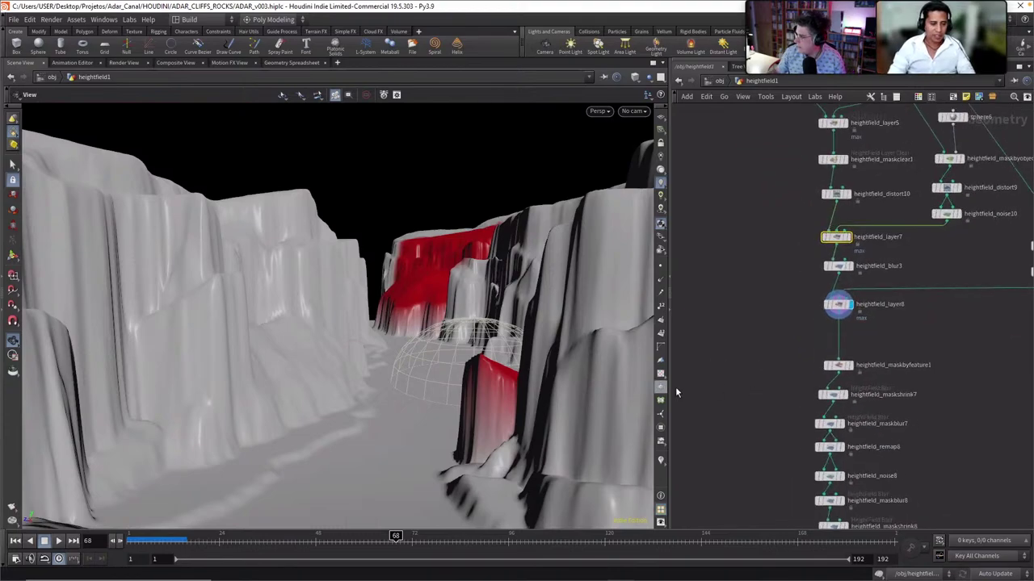
pyautogui.click(852, 368)
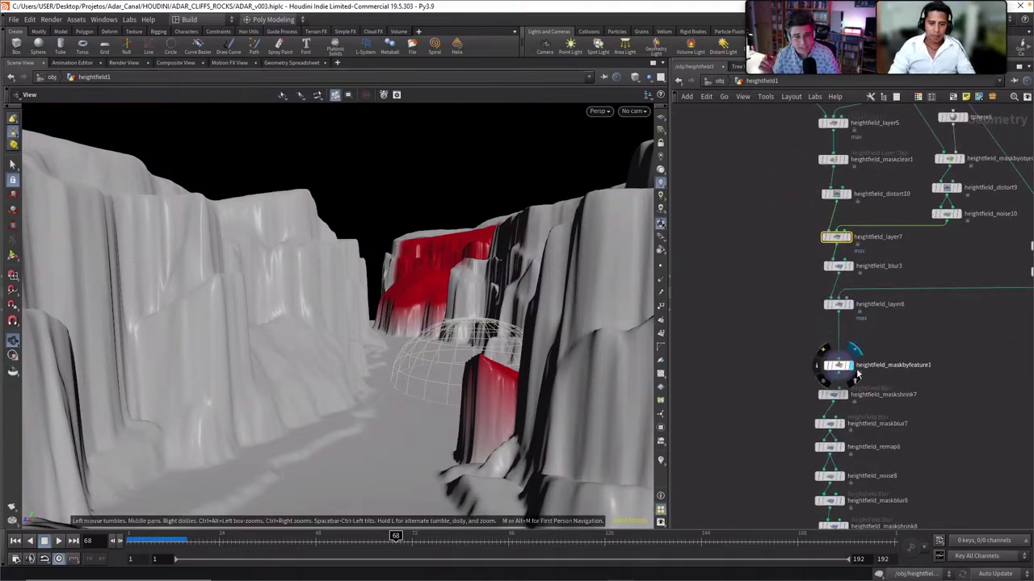
pyautogui.scroll(-4, 441, 377)
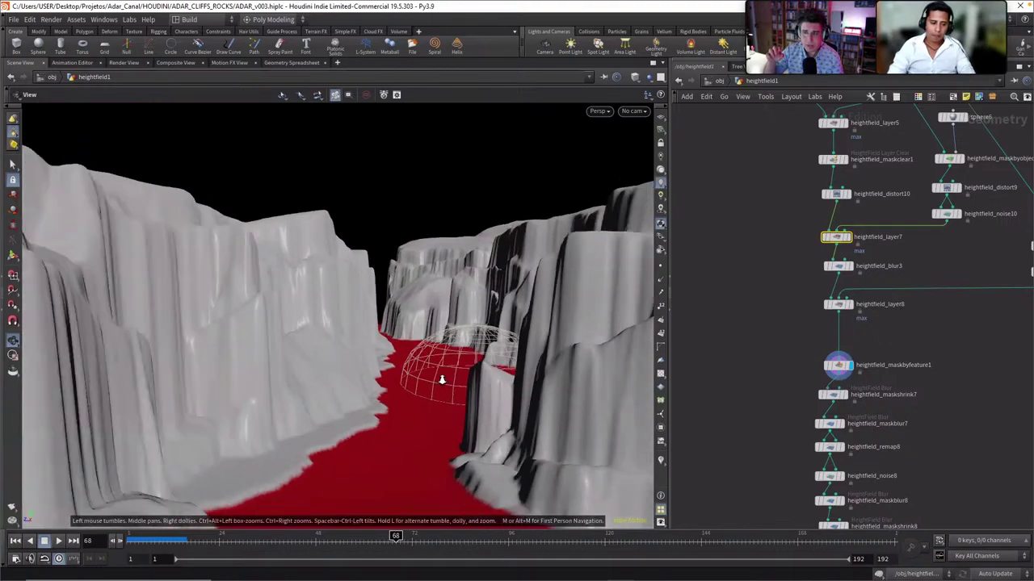
pyautogui.moveTo(452, 365); pyautogui.dragTo(434, 316, button='middle')
pyautogui.moveTo(473, 350); pyautogui.dragTo(559, 381, button='right')
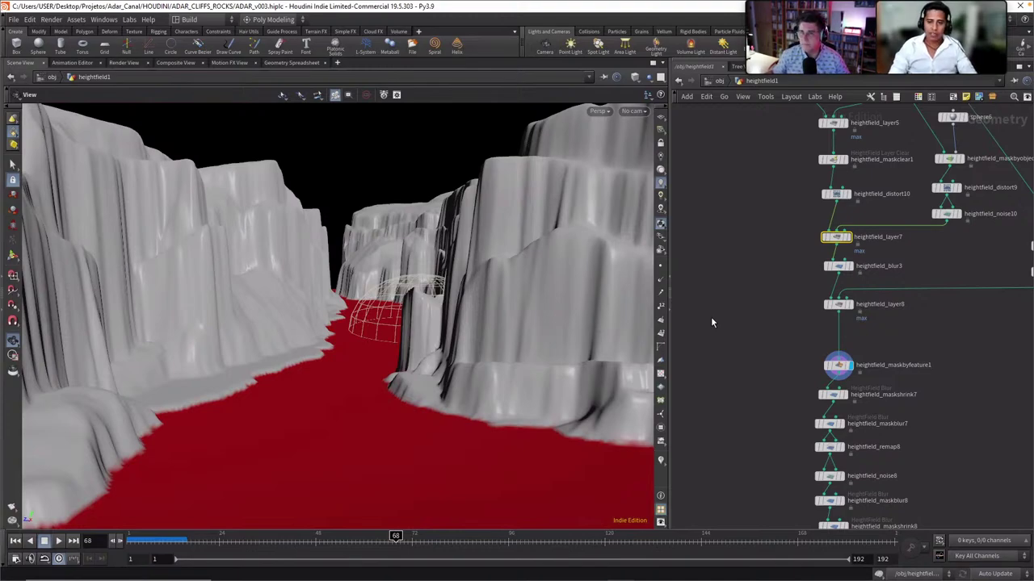
# Move the heightfield_maskbyfeature1 node closer beneath heightfield_layer8 in the network
pyautogui.moveTo(760, 376); pyautogui.dragTo(754, 371, button='middle')
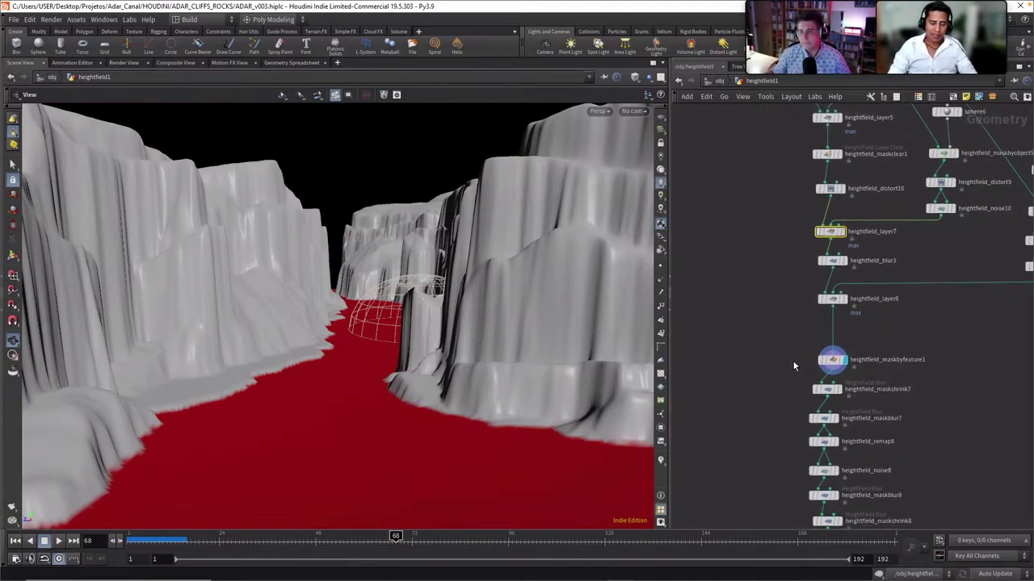
pyautogui.moveTo(840, 363); pyautogui.dragTo(840, 347)
pyautogui.moveTo(781, 365); pyautogui.dragTo(782, 358, button='middle')
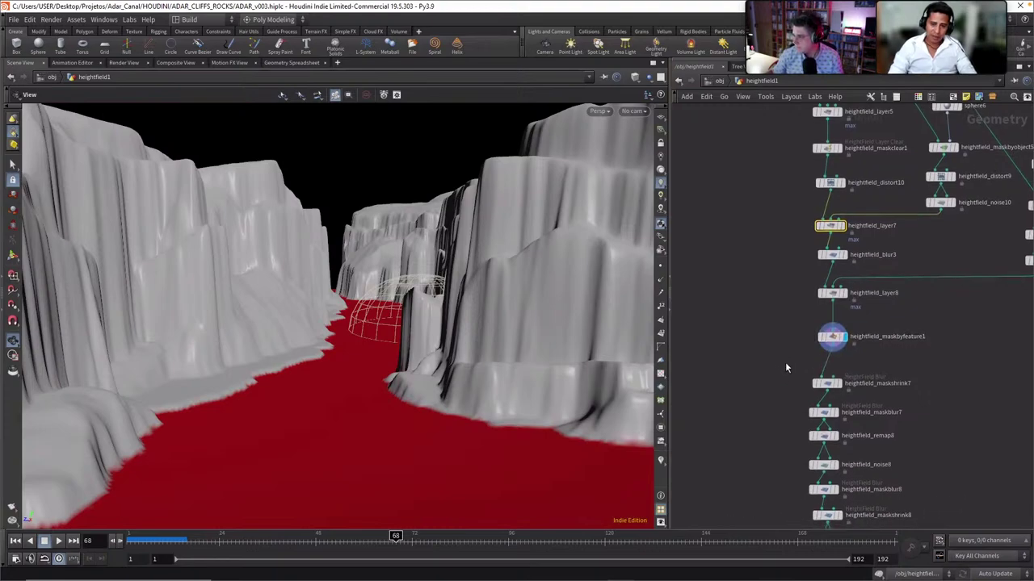
pyautogui.moveTo(785, 361); pyautogui.dragTo(780, 352, button='middle')
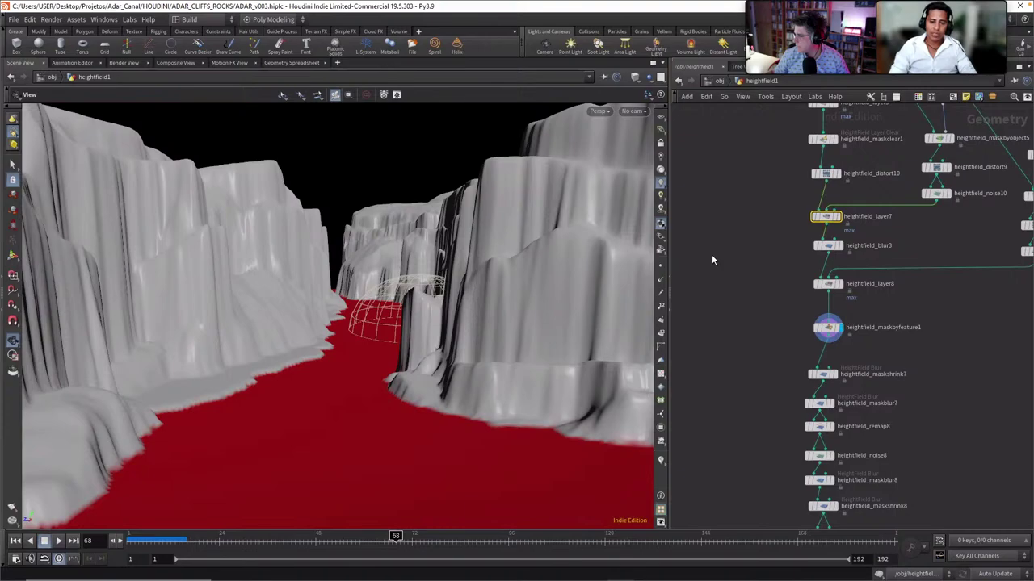
pyautogui.moveTo(701, 382); pyautogui.dragTo(739, 362, button='middle')
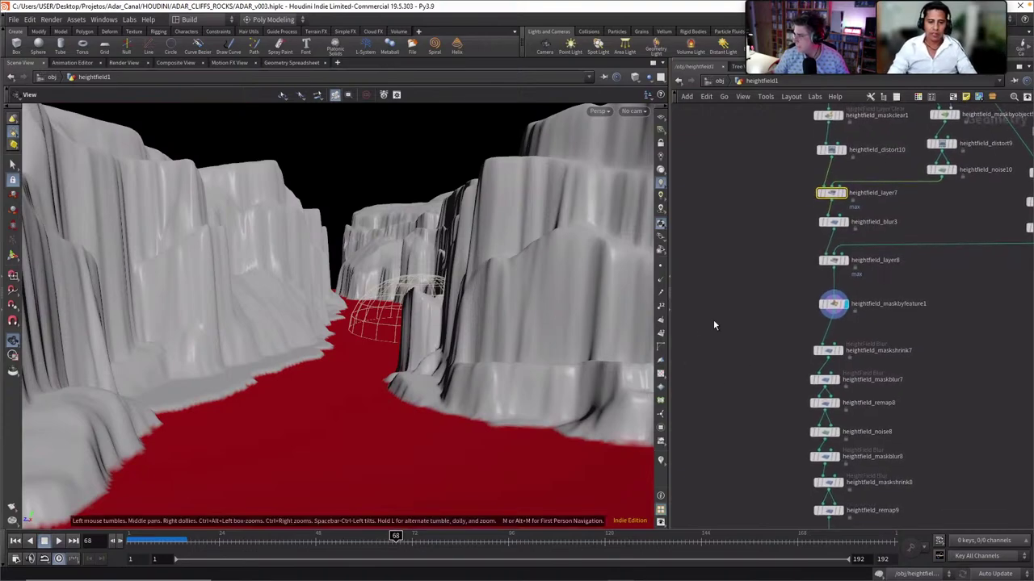
pyautogui.moveTo(773, 353); pyautogui.dragTo(771, 343, button='middle')
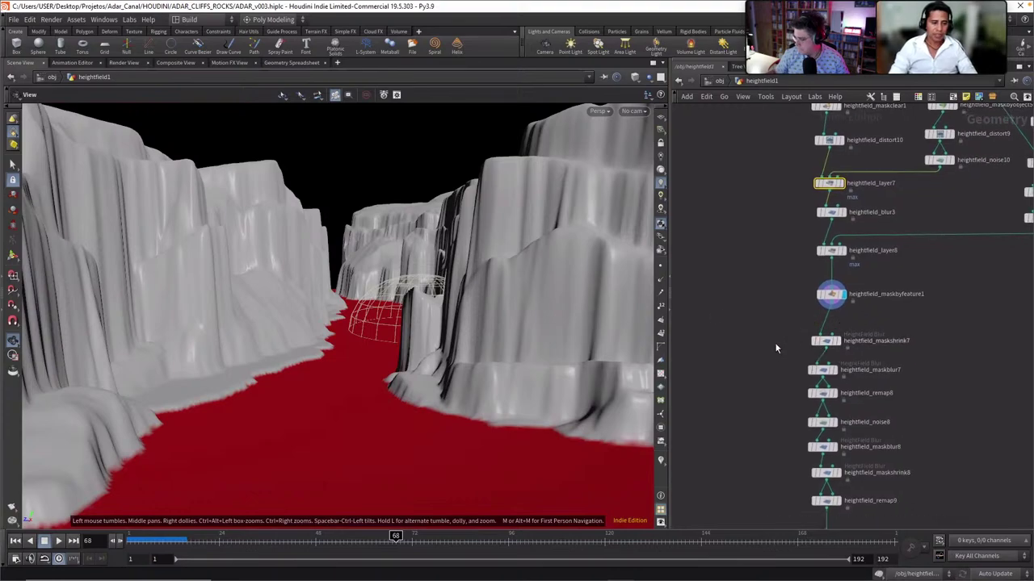
pyautogui.moveTo(787, 328); pyautogui.dragTo(775, 327, button='middle')
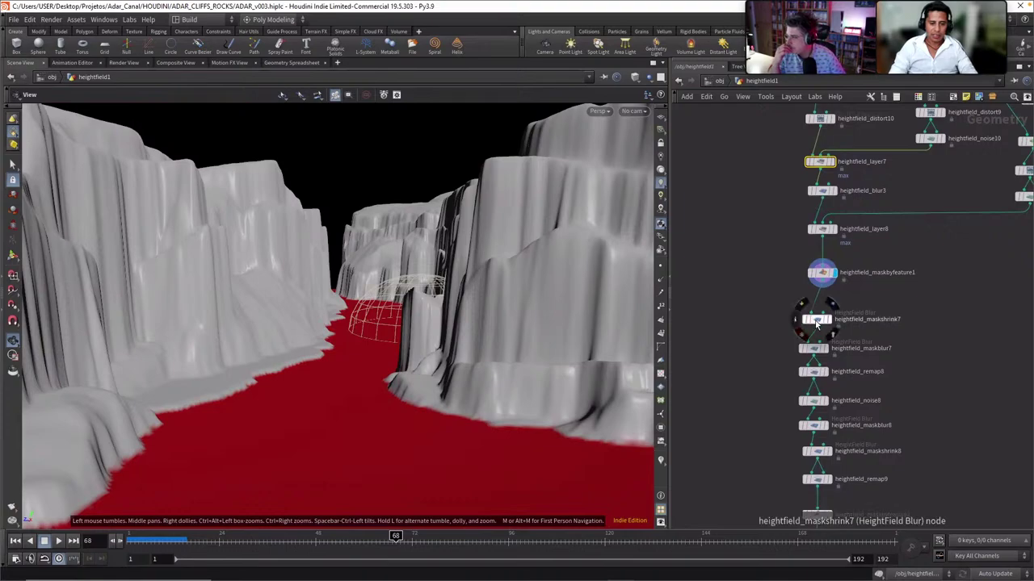
# Shift heightfield_maskshrink7 and heightfield_maskbyfeature1 sideways so they line up in the node chain, with heightfield_maskbyfeature1 selected
pyautogui.moveTo(818, 323); pyautogui.dragTo(807, 313)
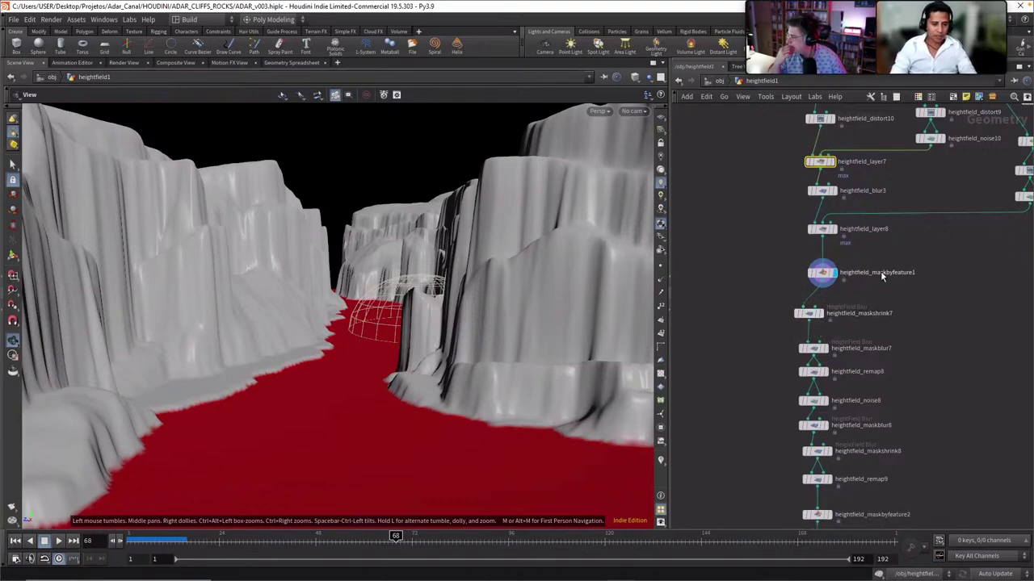
pyautogui.moveTo(821, 277); pyautogui.dragTo(805, 277)
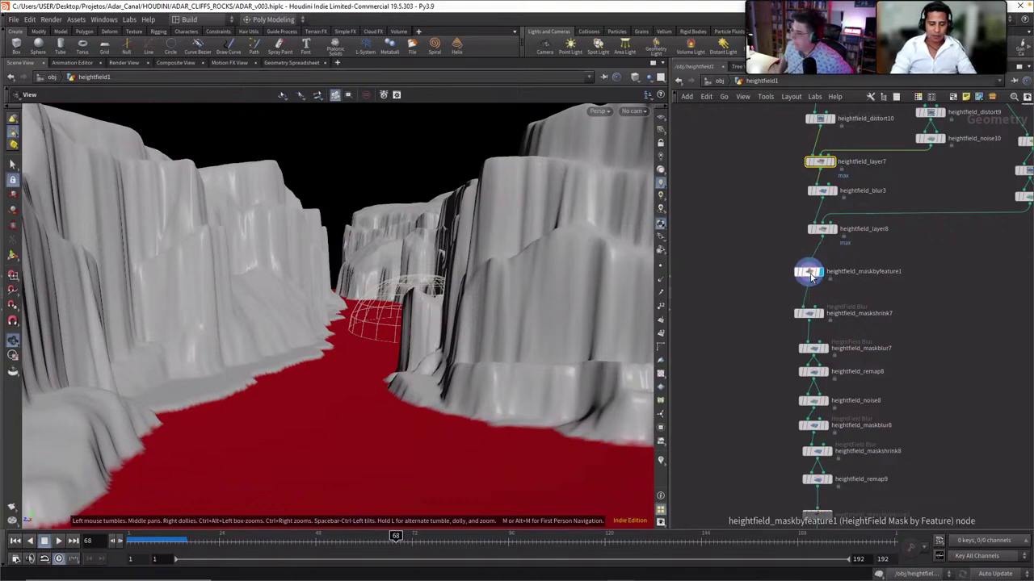
pyautogui.click(810, 276)
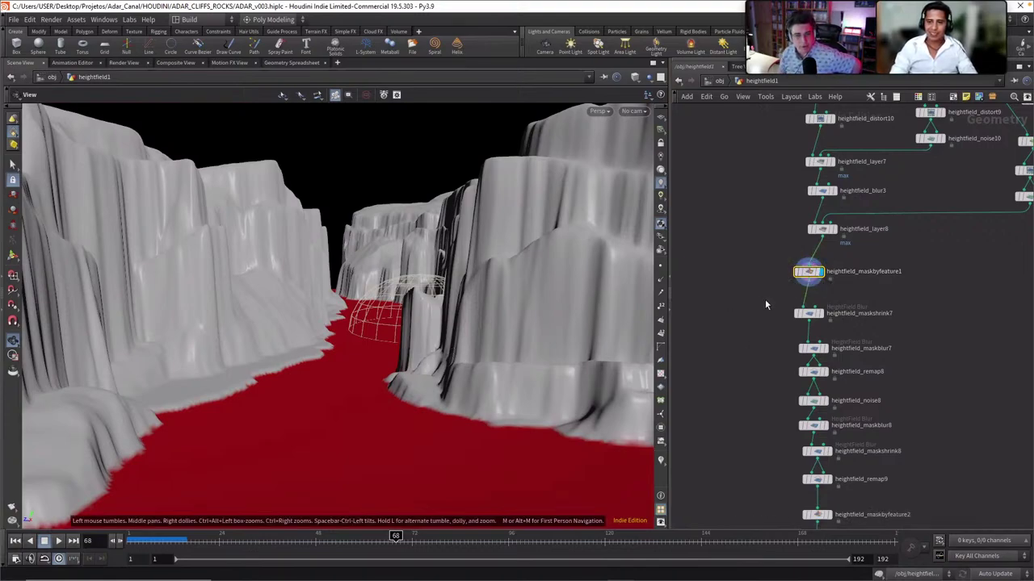
pyautogui.moveTo(807, 277); pyautogui.dragTo(805, 278)
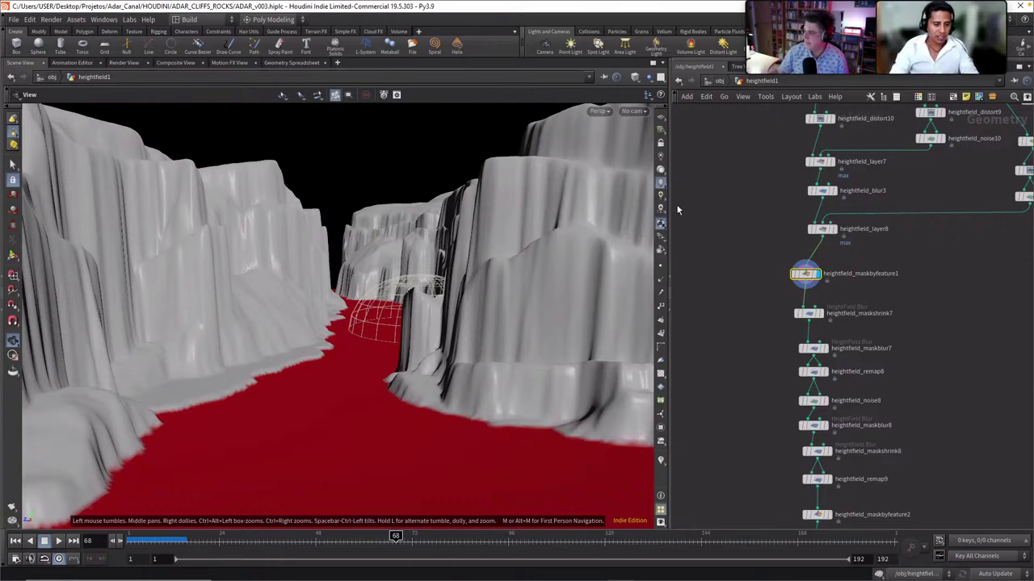
pyautogui.moveTo(754, 286); pyautogui.dragTo(752, 294, button='middle')
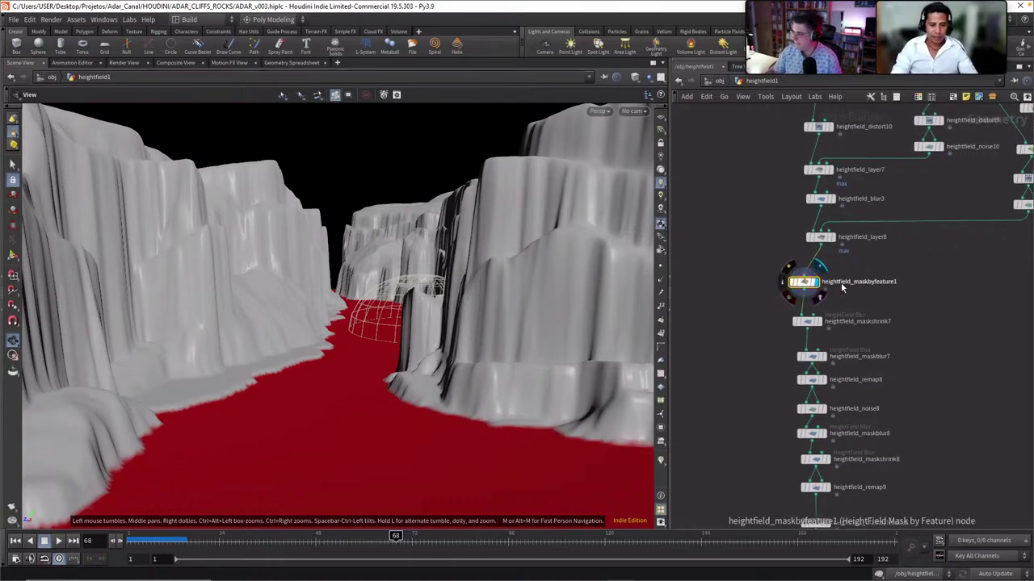
# View the canyon from farther back and compare the floor masks of heightfield_maskbyfeature1 and heightfield_maskshrink7
pyautogui.moveTo(503, 365); pyautogui.dragTo(436, 323, button='right')
pyautogui.moveTo(436, 323); pyautogui.dragTo(369, 332)
pyautogui.moveTo(369, 332); pyautogui.dragTo(470, 348, button='right')
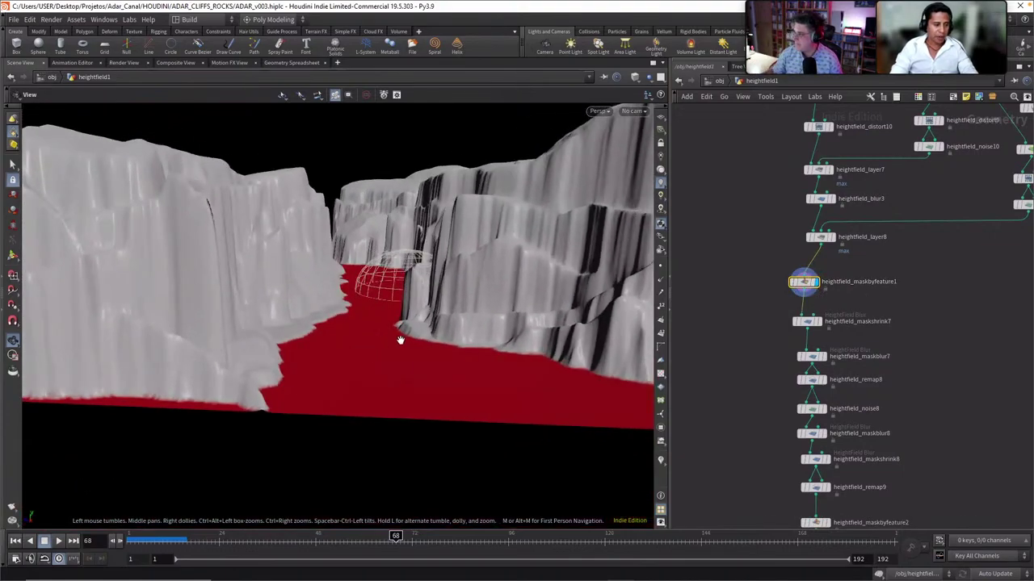
pyautogui.click(818, 326)
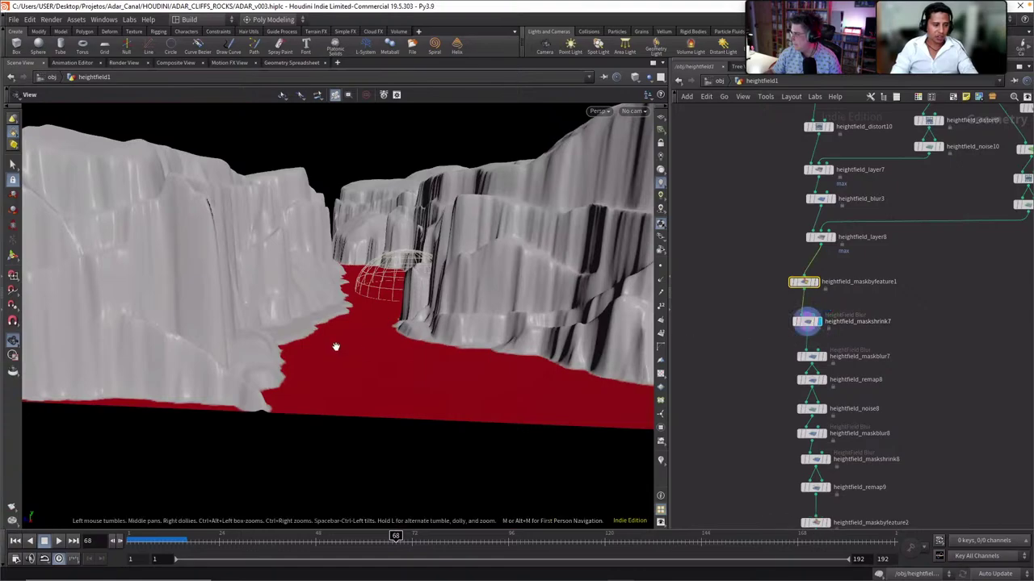
pyautogui.click(819, 289)
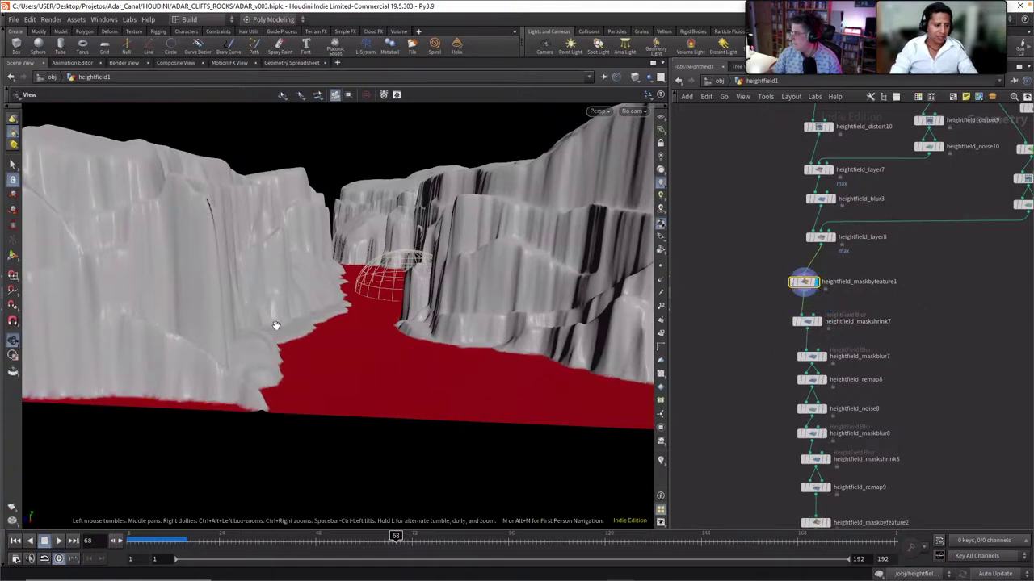
pyautogui.click(822, 327)
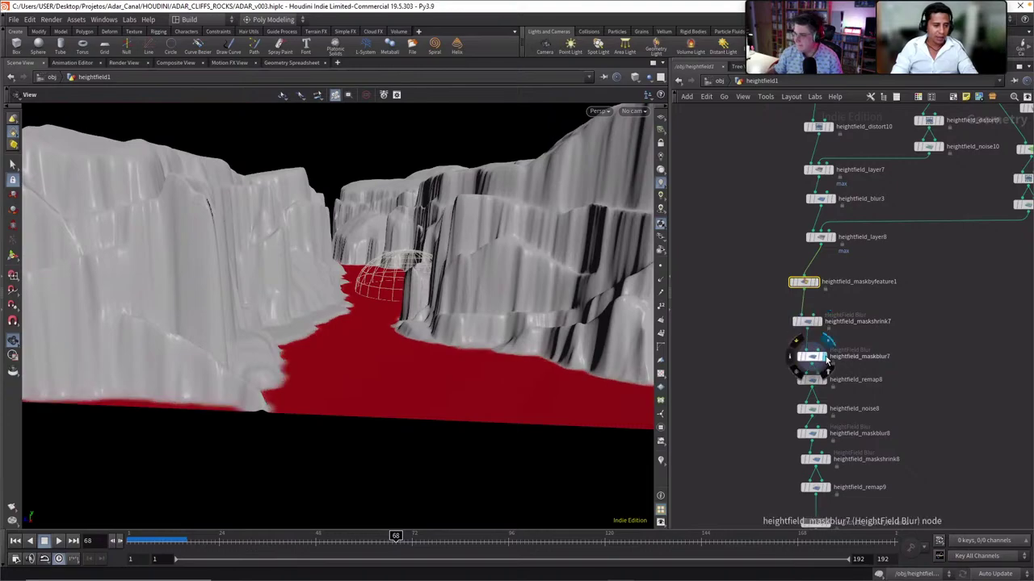
# Compare the floor mask edges of heightfield_maskblur7 and heightfield_remap8, inspecting them close up
pyautogui.click(825, 360)
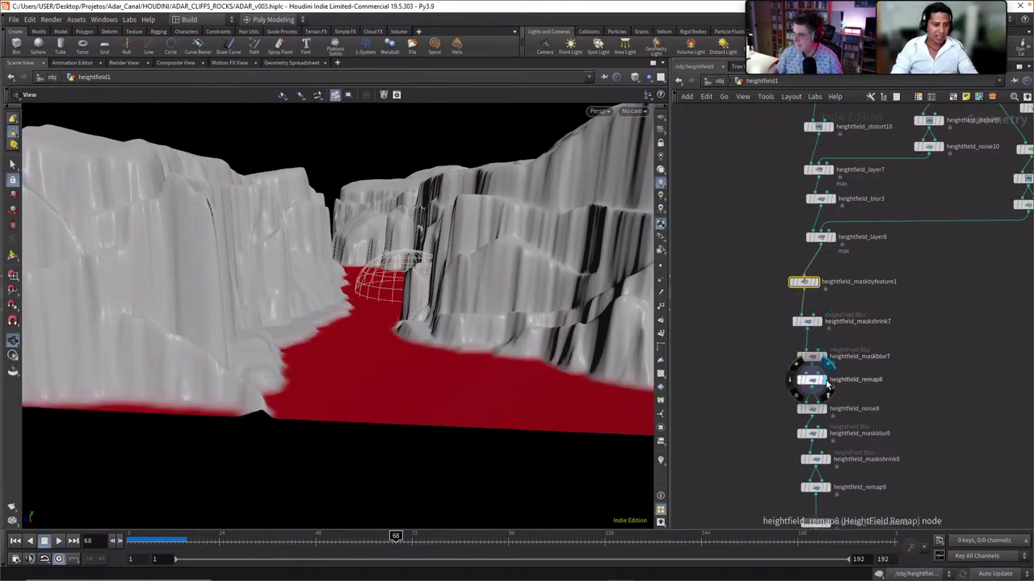
pyautogui.click(824, 383)
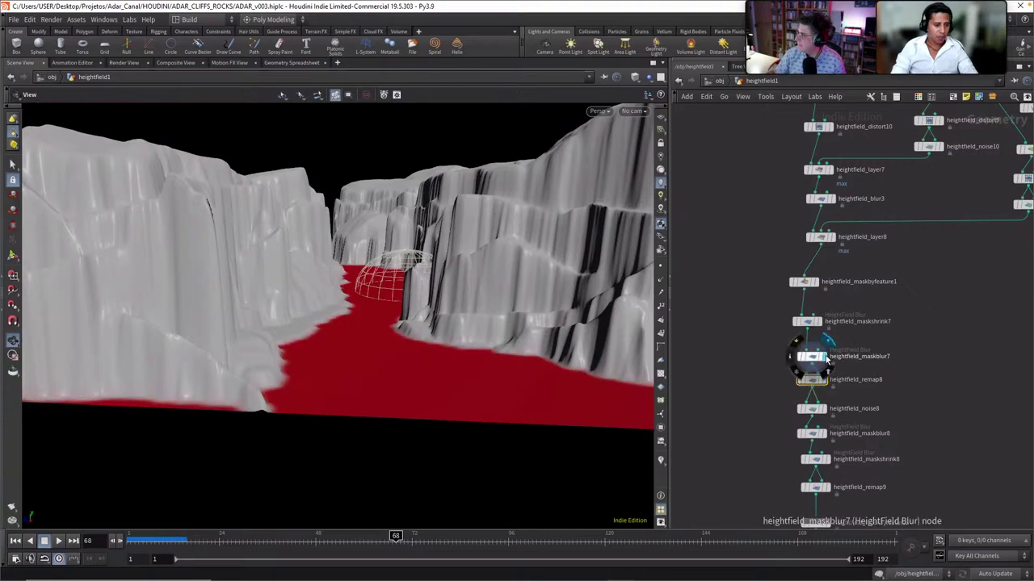
pyautogui.click(824, 381)
pyautogui.moveTo(331, 322); pyautogui.dragTo(724, 386, button='right')
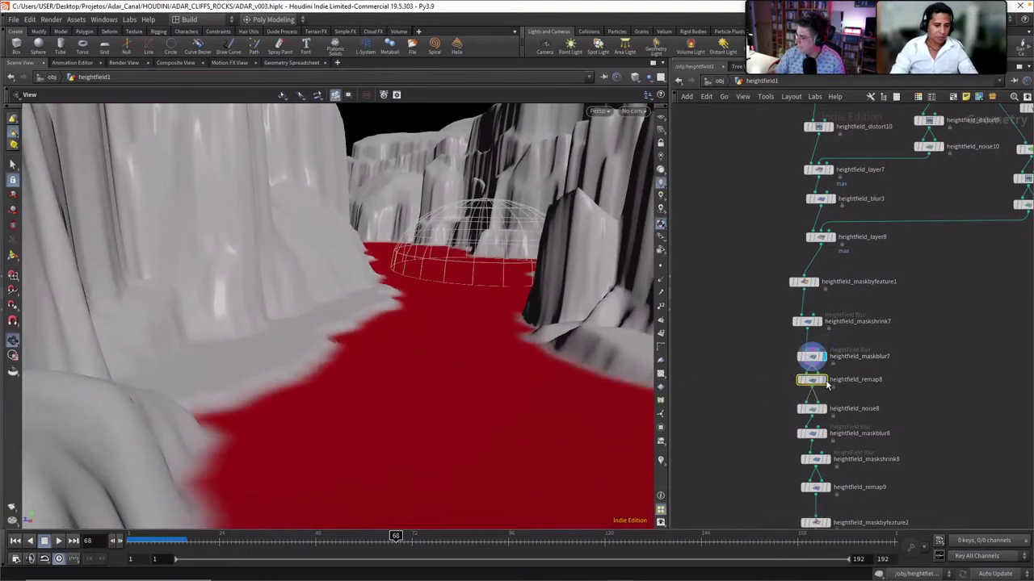
# Display heightfield_noise8 and heightfield_remap9 in turn to examine the noise and softened mask on the canyon floor
pyautogui.moveTo(774, 422); pyautogui.dragTo(775, 389, button='middle')
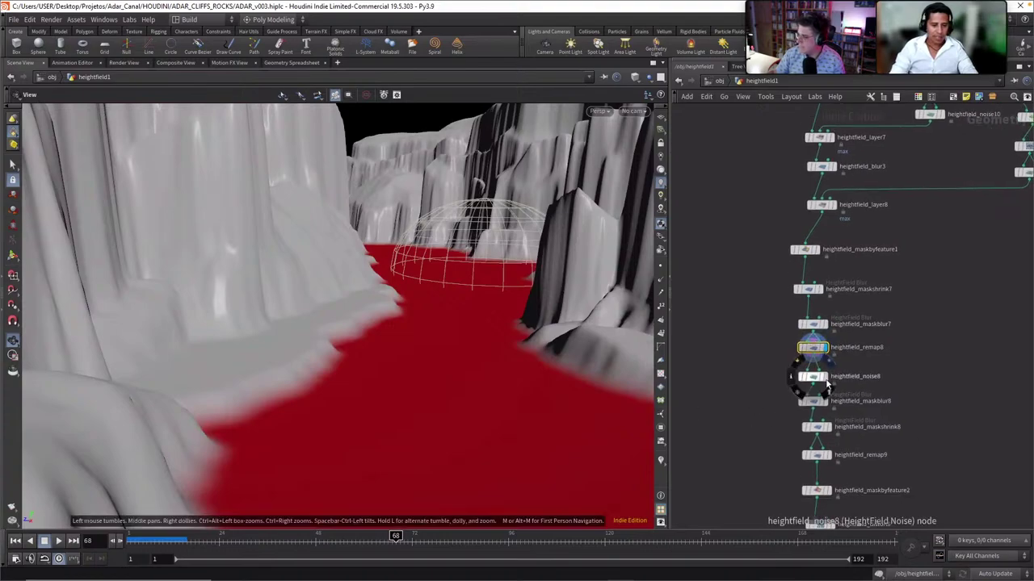
pyautogui.click(826, 379)
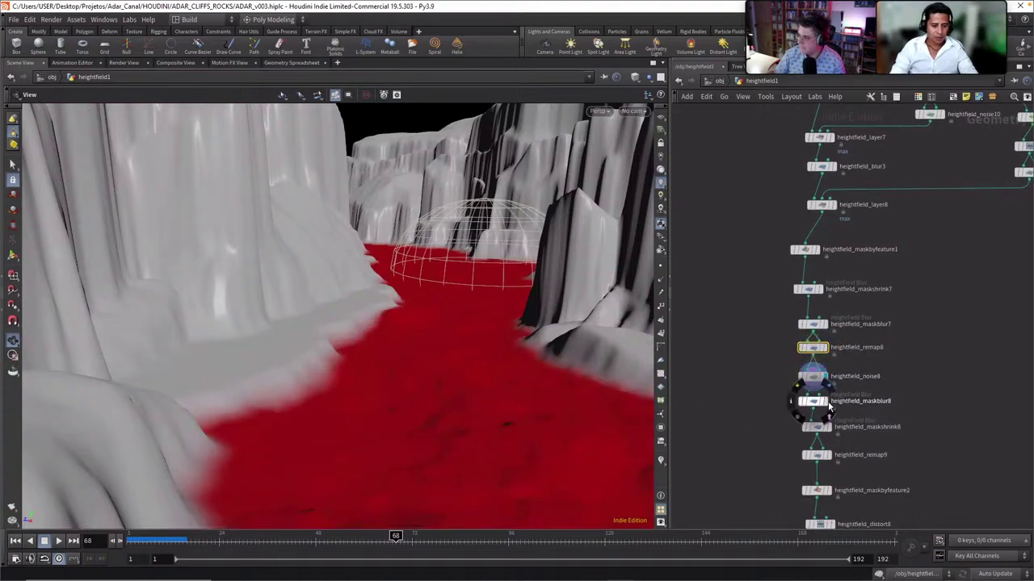
pyautogui.moveTo(834, 410); pyautogui.dragTo(833, 370, button='middle')
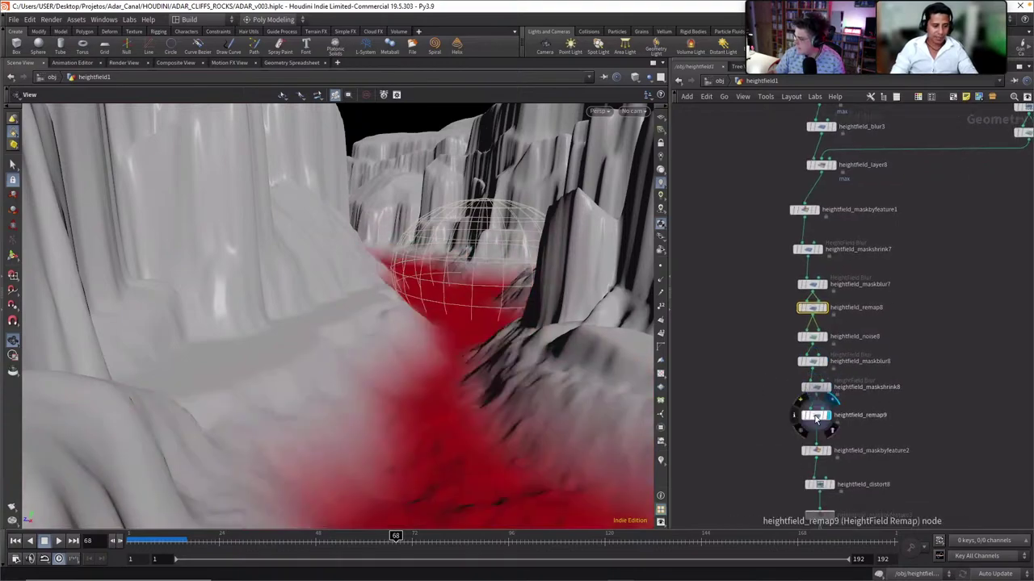
pyautogui.click(814, 414)
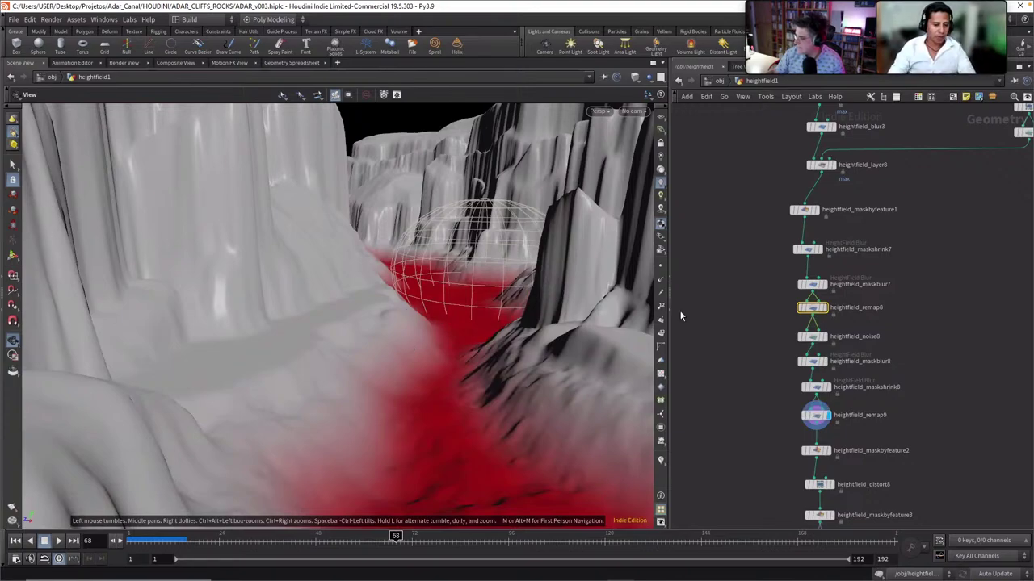
pyautogui.moveTo(744, 405); pyautogui.dragTo(751, 378, button='middle')
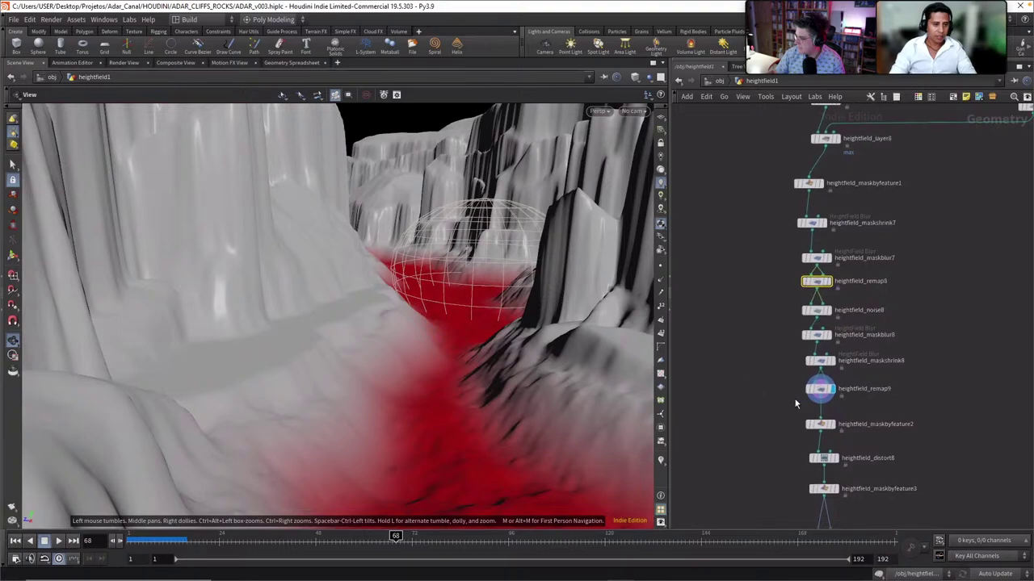
# Display heightfield_maskbyfeature2 and compare its cliff-face mask with the floor mask of heightfield_maskbyfeature1
pyautogui.click(836, 432)
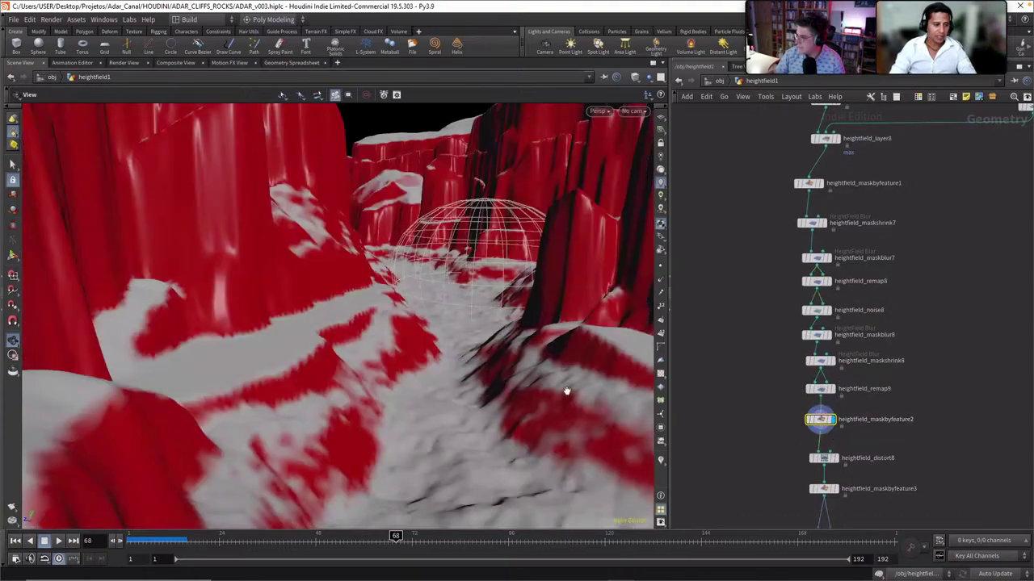
pyautogui.moveTo(464, 372); pyautogui.dragTo(275, 339, button='right')
pyautogui.moveTo(462, 330); pyautogui.dragTo(391, 339, button='middle')
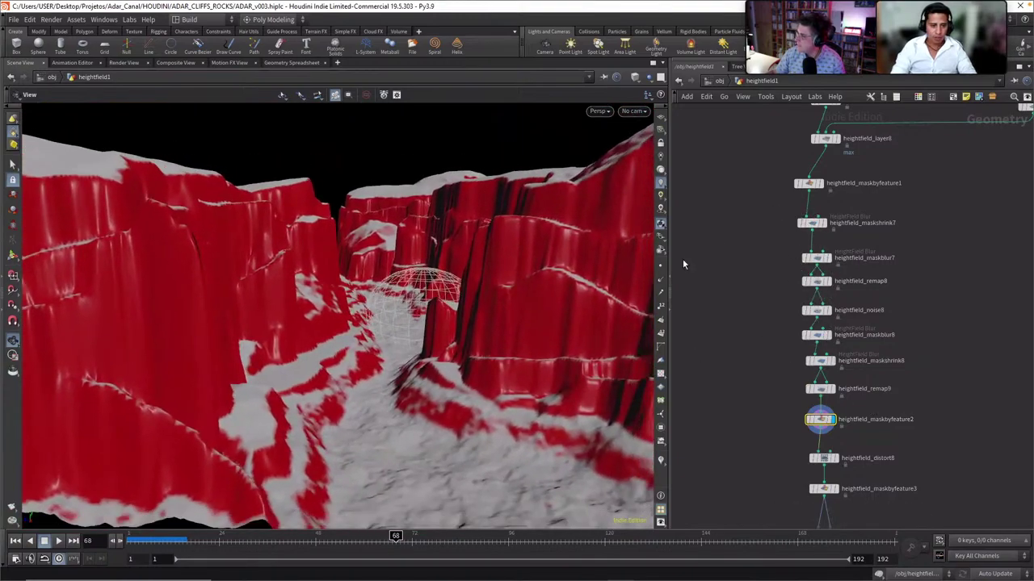
pyautogui.click(822, 185)
pyautogui.click(833, 420)
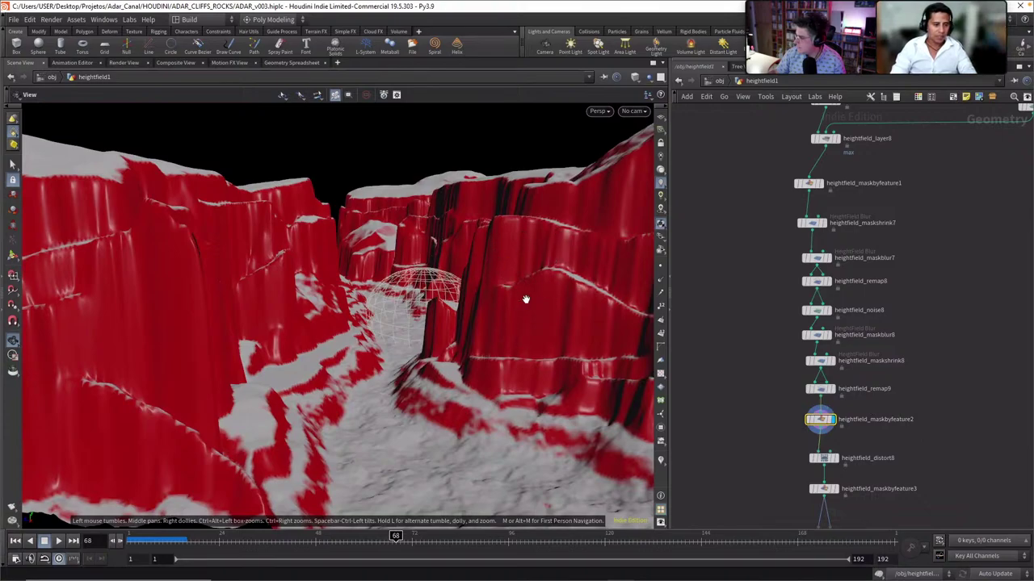
# Examine the heightfield_maskbyfeature2 cliff mask from a higher angle and locate heightfield_distort8 below it in the network
pyautogui.moveTo(526, 293); pyautogui.dragTo(402, 222)
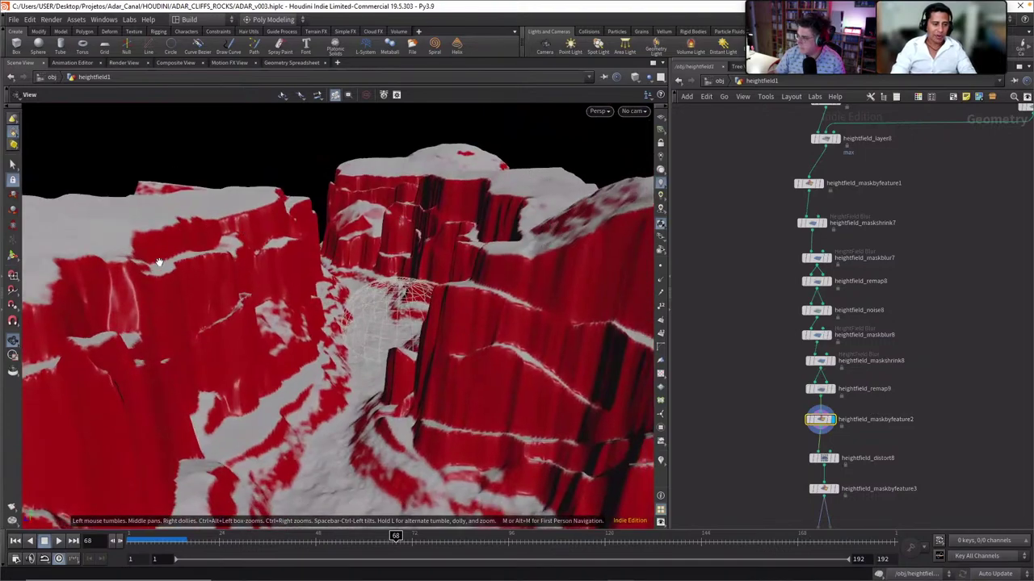
pyautogui.scroll(3, 477, 315)
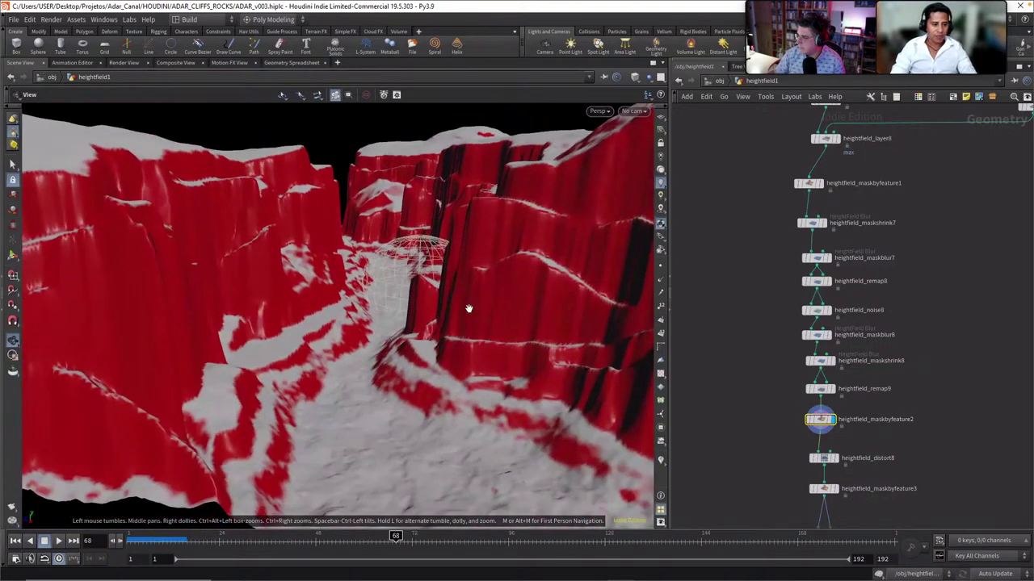
pyautogui.moveTo(783, 448); pyautogui.dragTo(750, 405, button='middle')
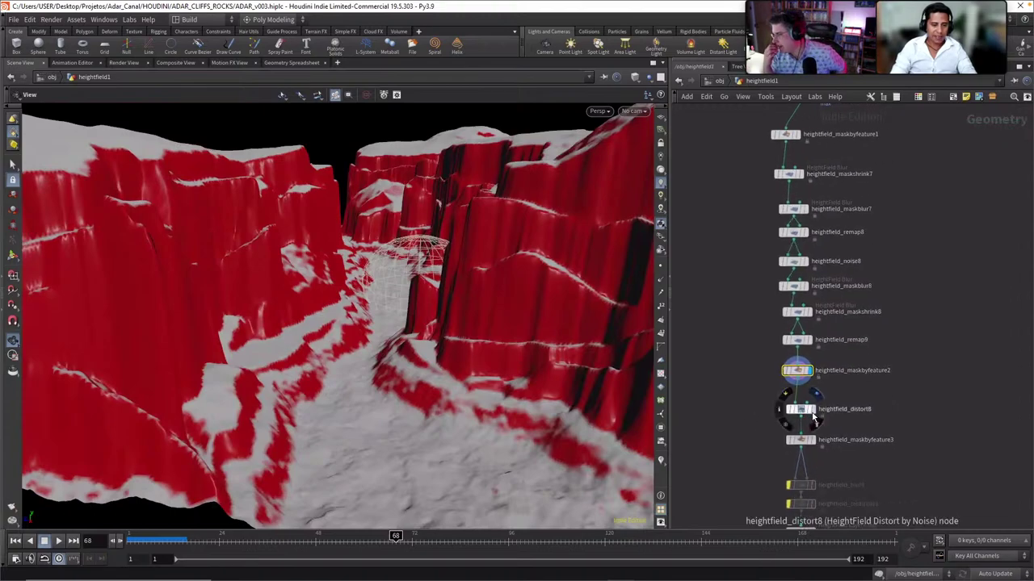
# Compare the cliffs of heightfield_distort8 with those of heightfield_maskbyfeature2, and display the heightfield_maskbyfeature3 mask
pyautogui.click(814, 412)
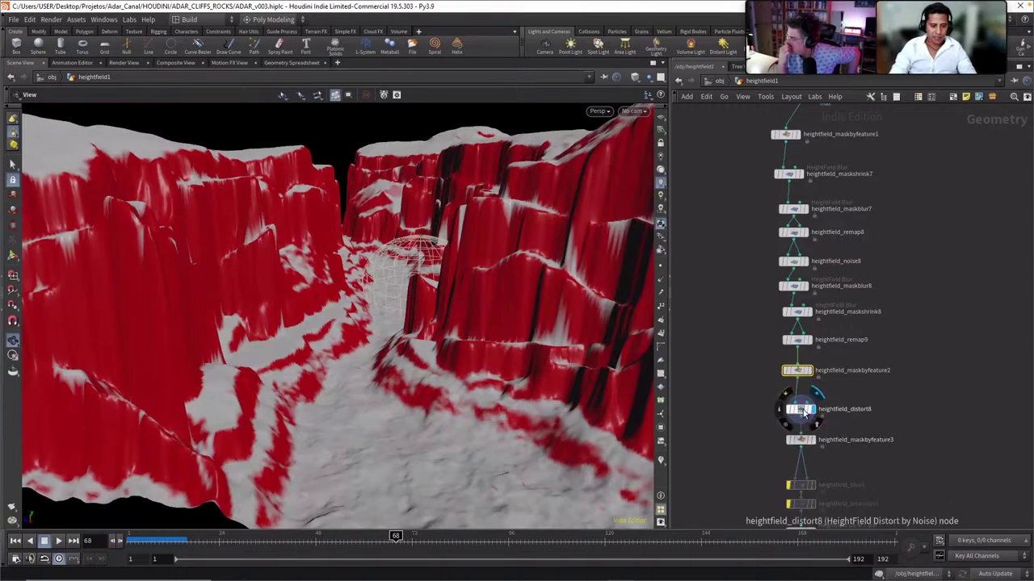
pyautogui.click(809, 370)
pyautogui.click(816, 412)
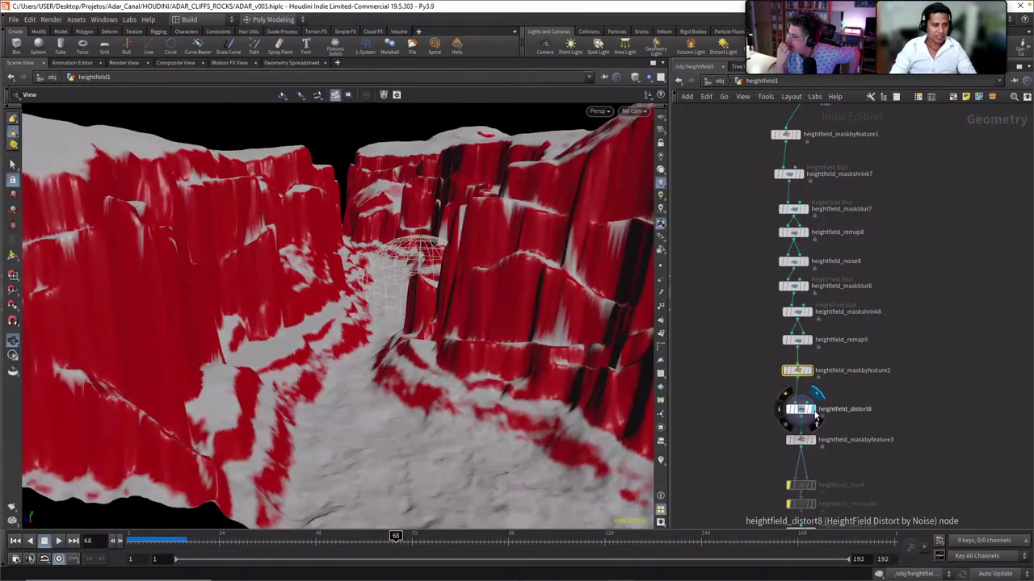
pyautogui.click(814, 443)
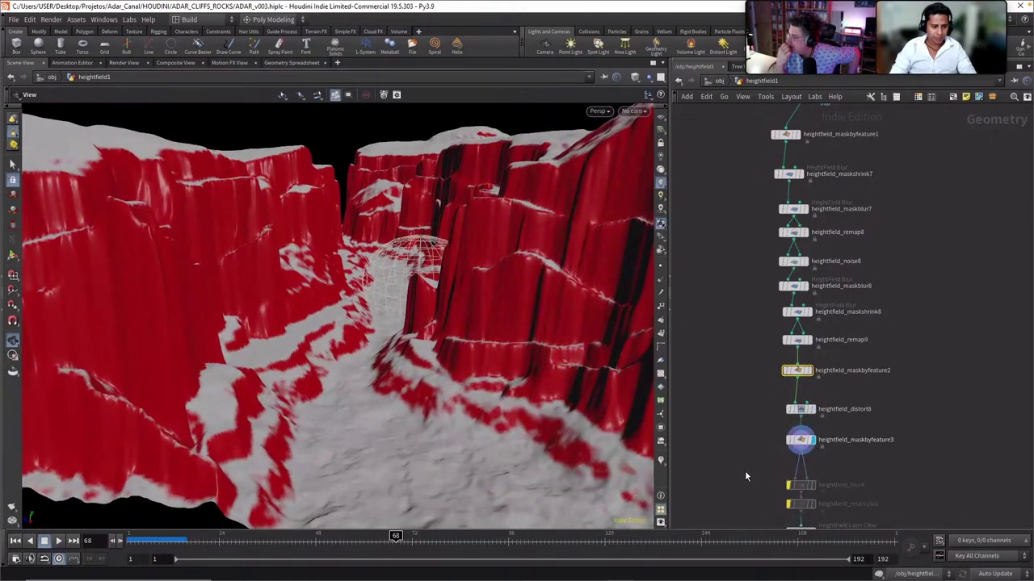
# Display heightfield_maskclear2 and heightfield_erode1 in turn, and check the erode node's information for its layers
pyautogui.moveTo(746, 475); pyautogui.dragTo(764, 317, button='middle')
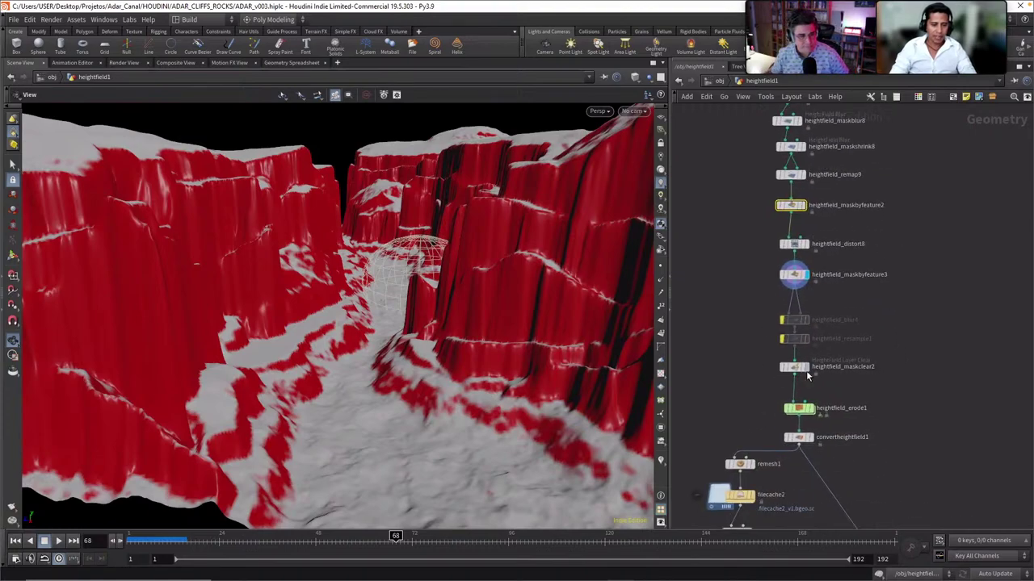
pyautogui.click(806, 367)
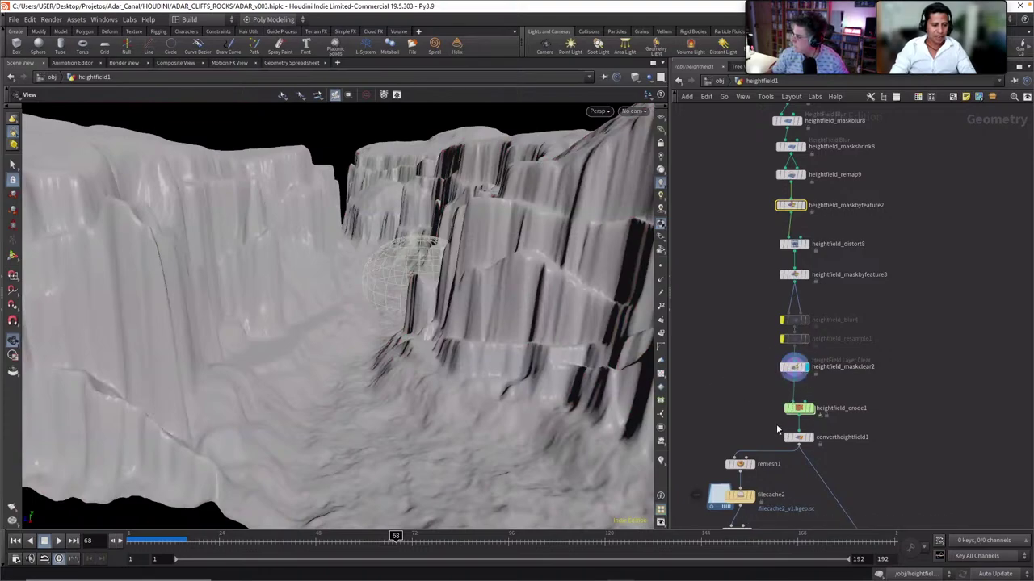
pyautogui.click(807, 408)
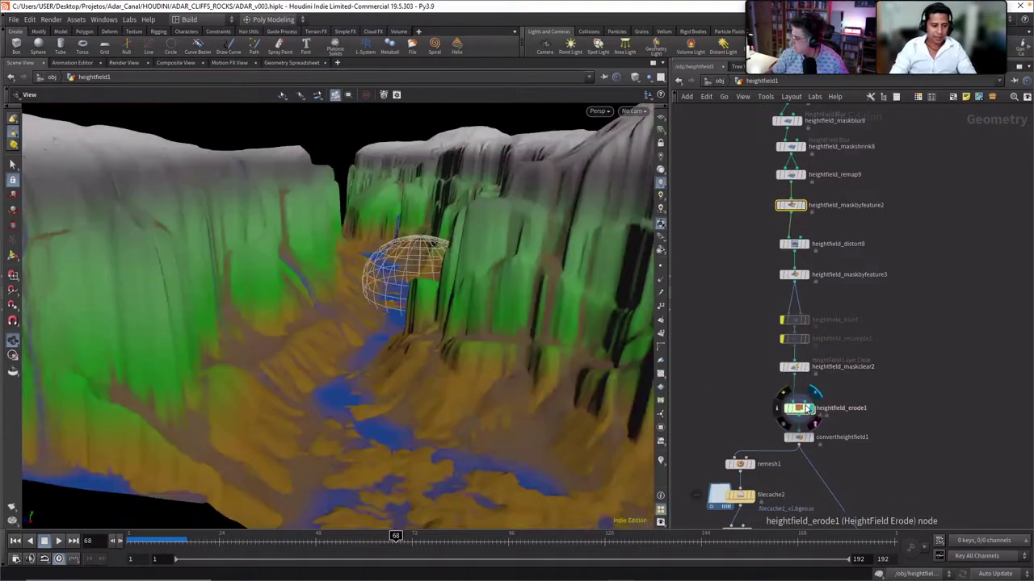
pyautogui.click(798, 411)
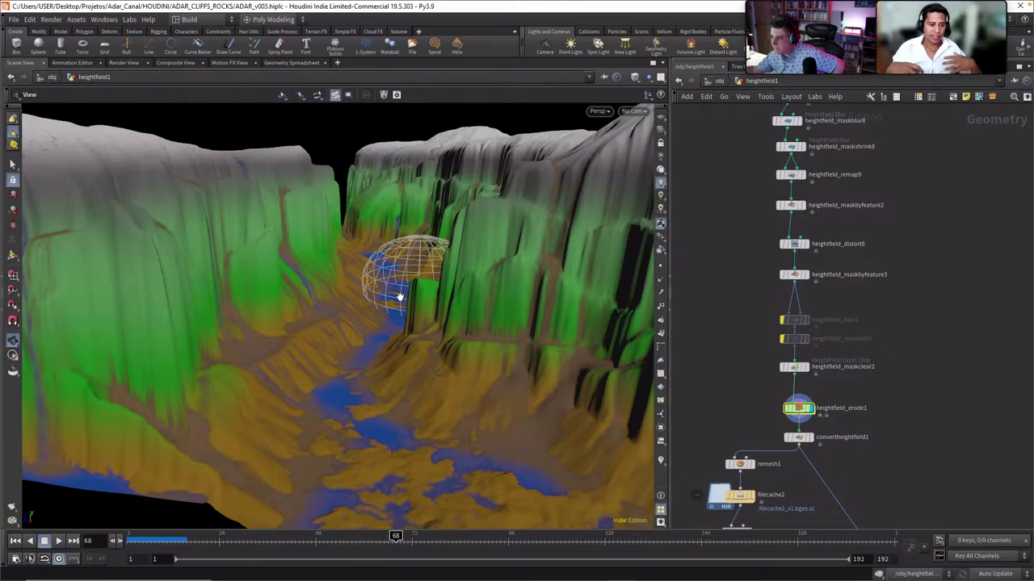
pyautogui.click(778, 409)
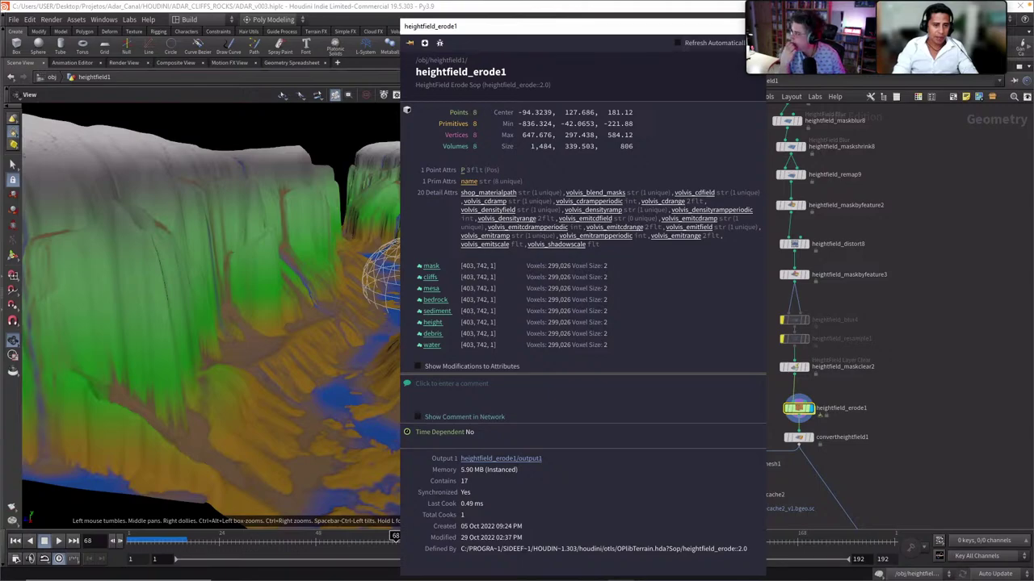
pyautogui.click(756, 26)
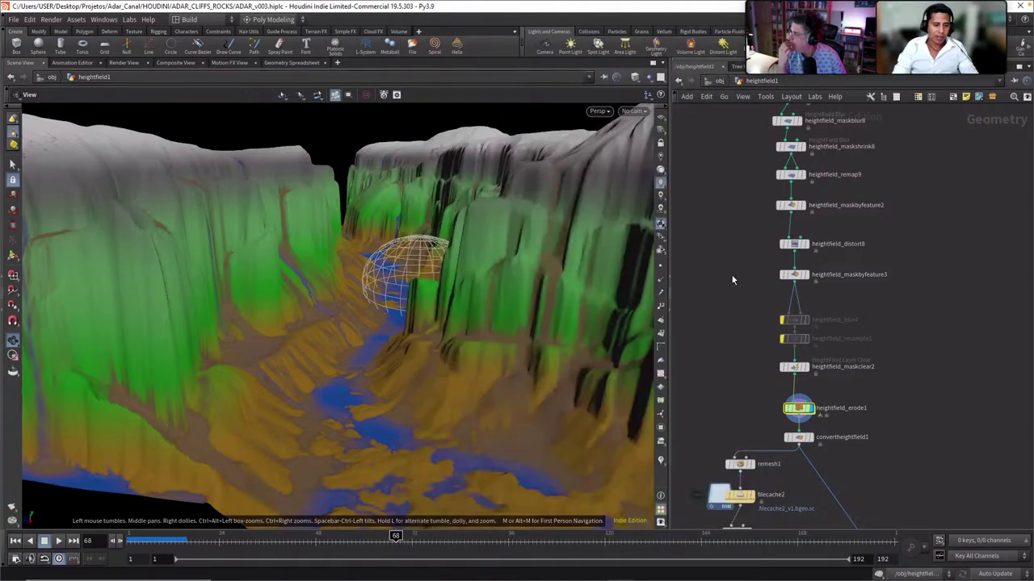
# Display convertheightfield1 and inspect the converted polygon terrain on the canyon walls more closely
pyautogui.moveTo(854, 457); pyautogui.dragTo(864, 373, button='middle')
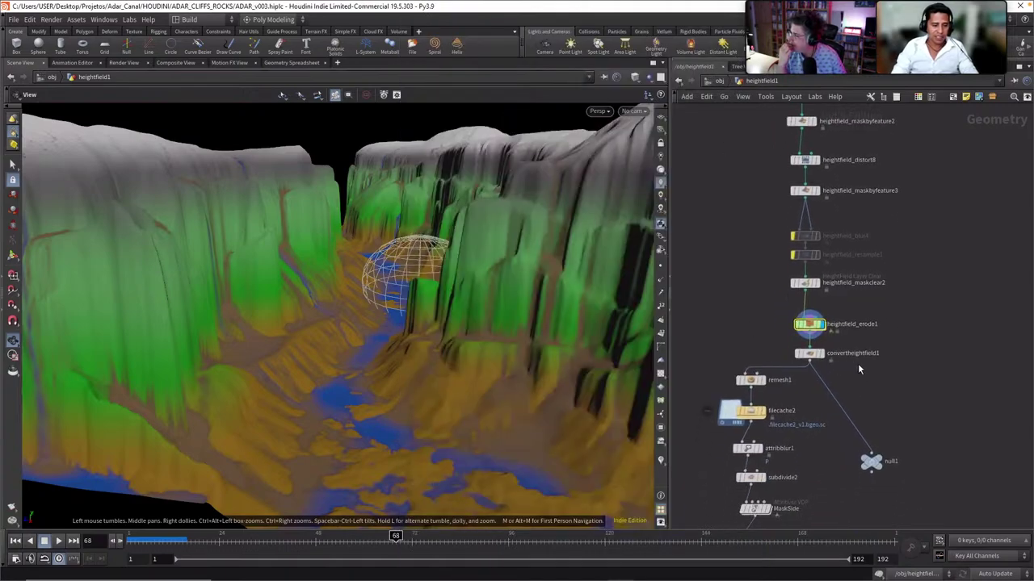
pyautogui.click(825, 363)
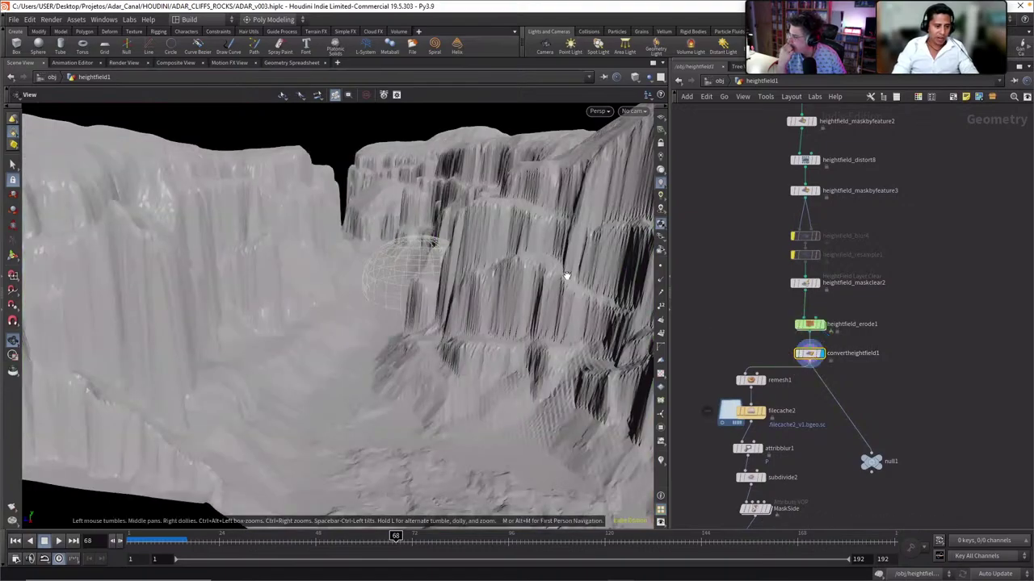
pyautogui.scroll(2, 527, 319)
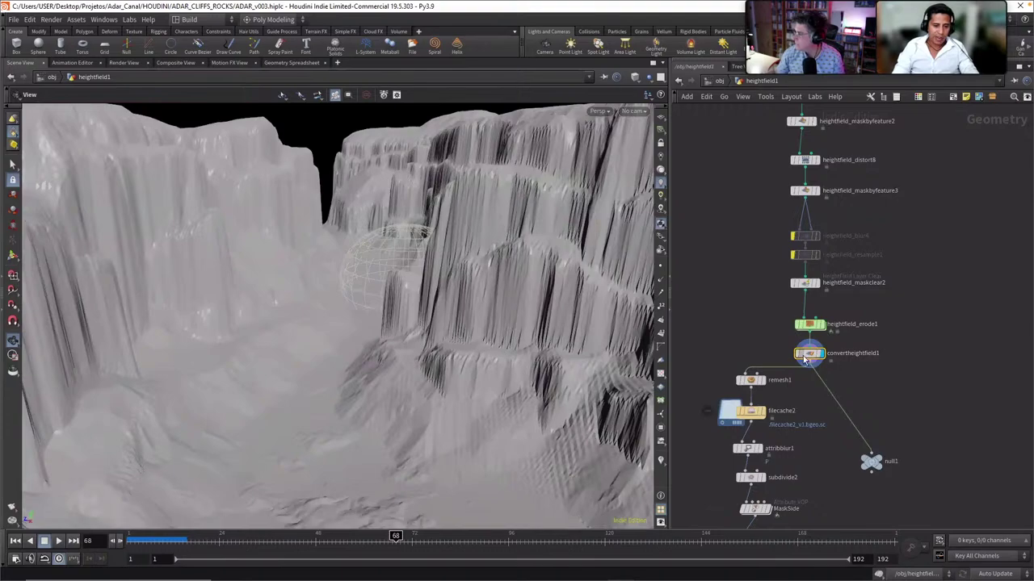
pyautogui.moveTo(804, 355); pyautogui.dragTo(803, 356)
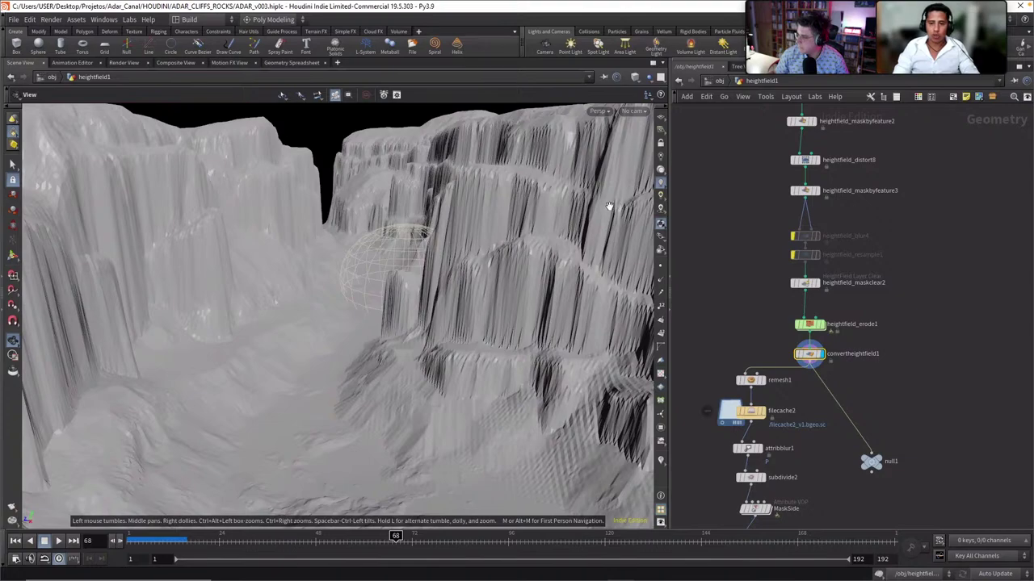
# Display remesh1 and the cached terrain of filecache2 to examine the remeshed canyon geometry
pyautogui.moveTo(749, 343); pyautogui.dragTo(770, 292, button='middle')
pyautogui.click(783, 330)
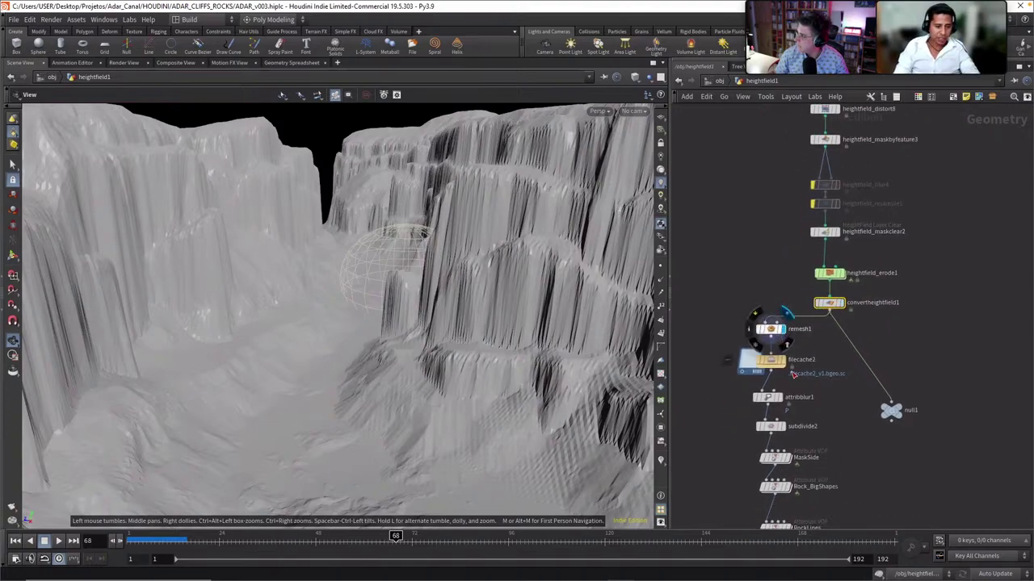
pyautogui.click(781, 360)
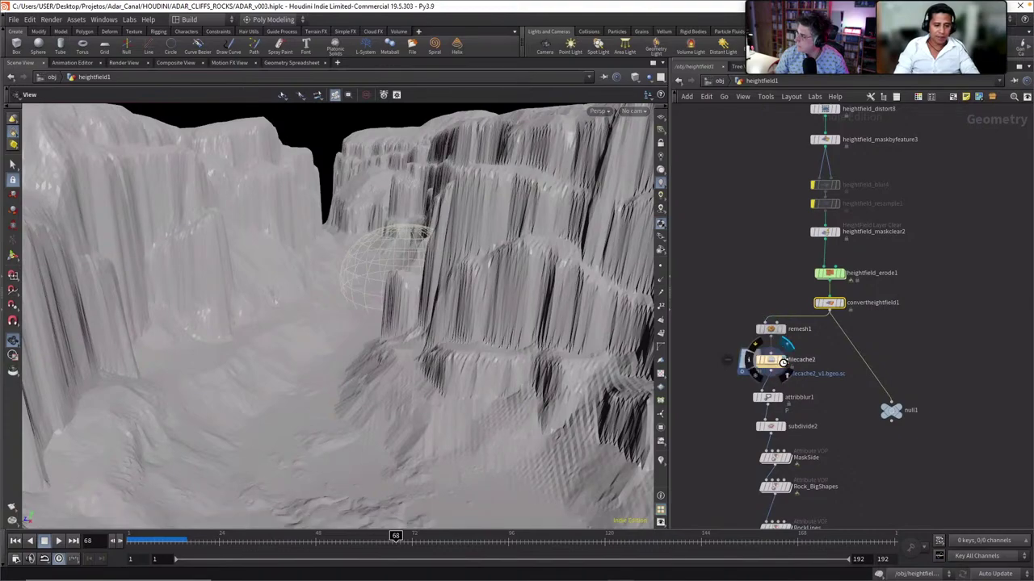
pyautogui.click(774, 365)
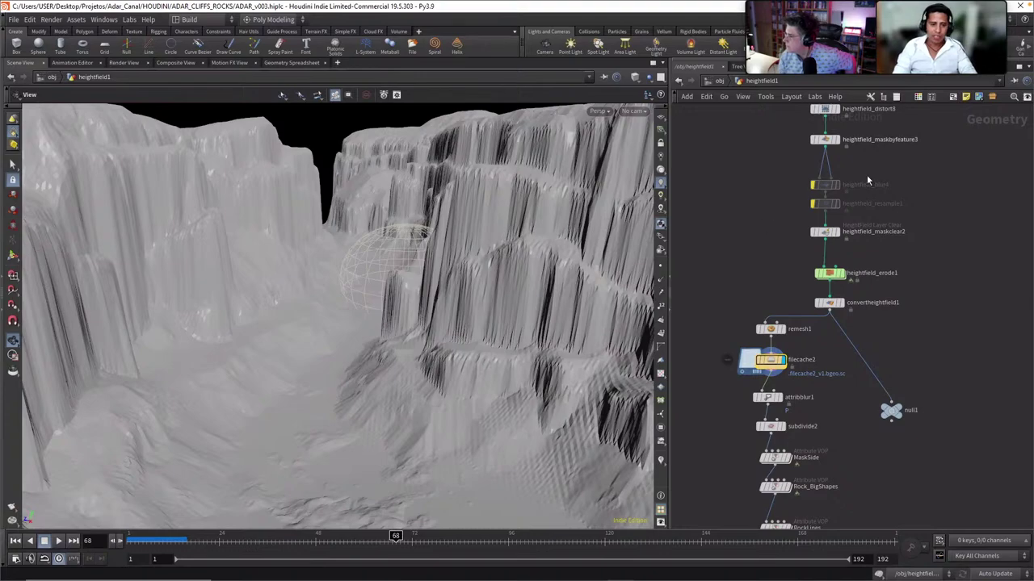
pyautogui.moveTo(700, 361); pyautogui.dragTo(722, 316, button='middle')
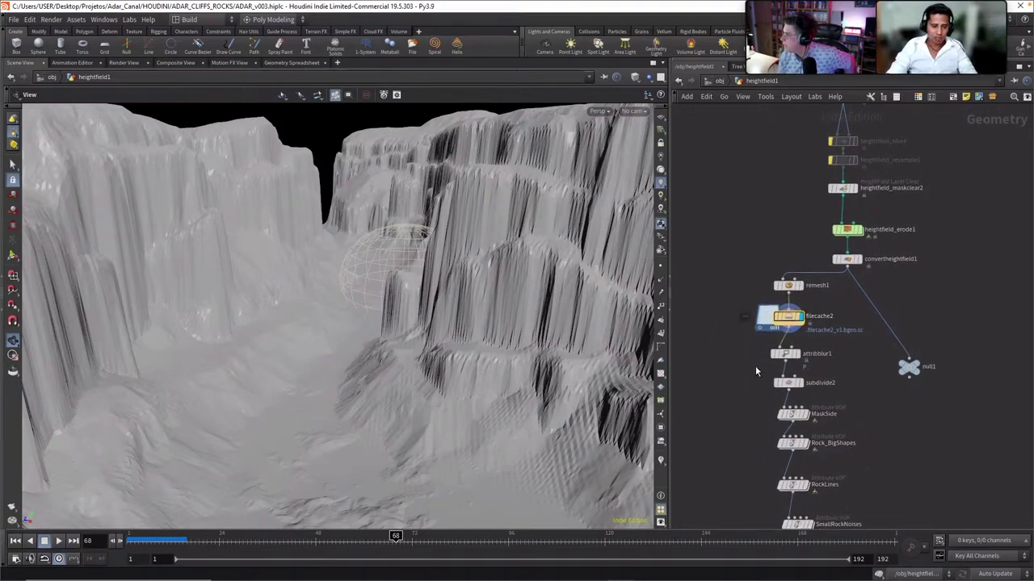
pyautogui.moveTo(747, 362); pyautogui.dragTo(736, 371, button='middle')
pyautogui.moveTo(774, 366)
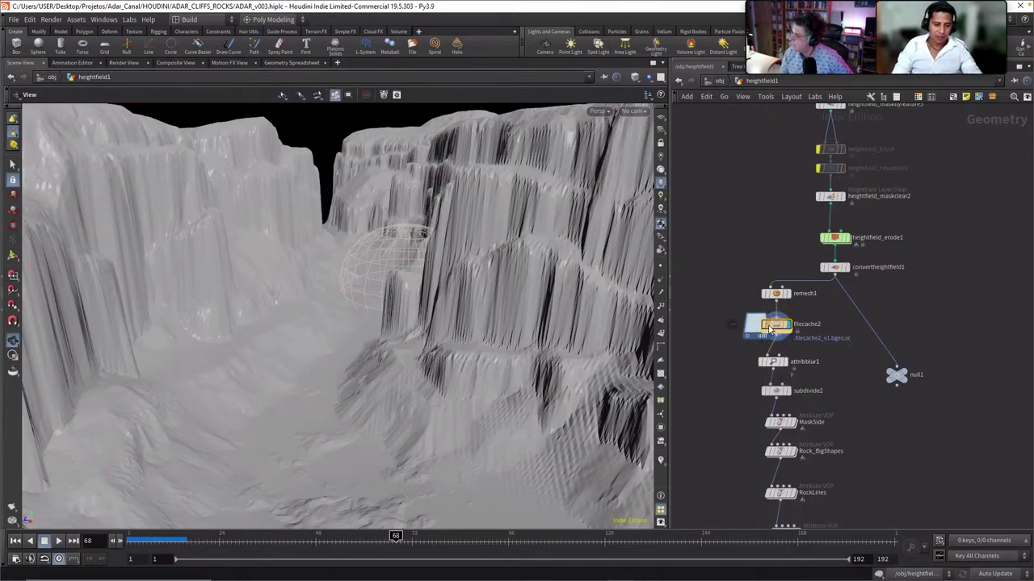
# Display attribblur1 and subdivide2 in turn to examine the smoothed and subdivided cliff surface
pyautogui.moveTo(734, 382); pyautogui.dragTo(751, 319, button='middle')
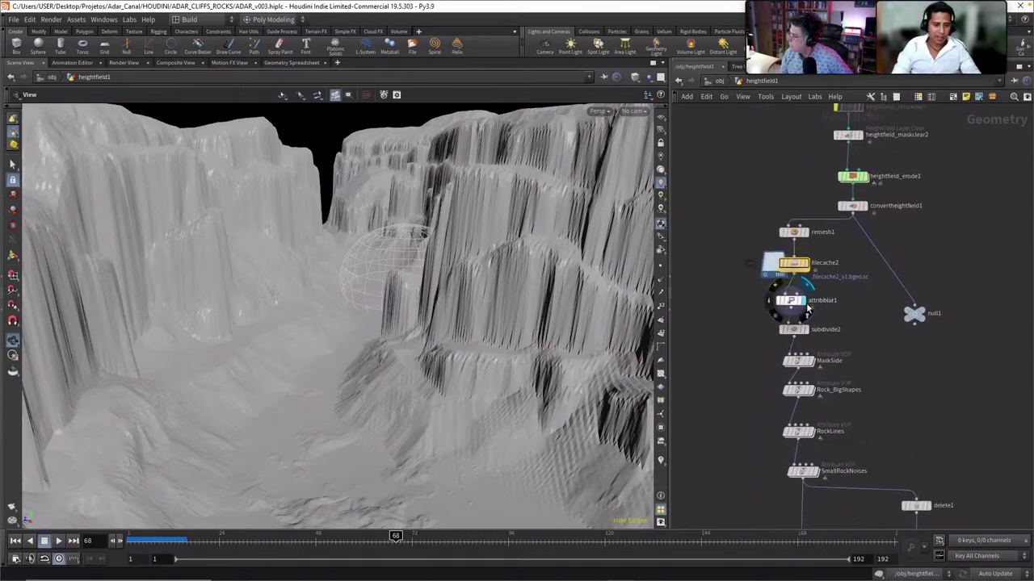
pyautogui.click(795, 305)
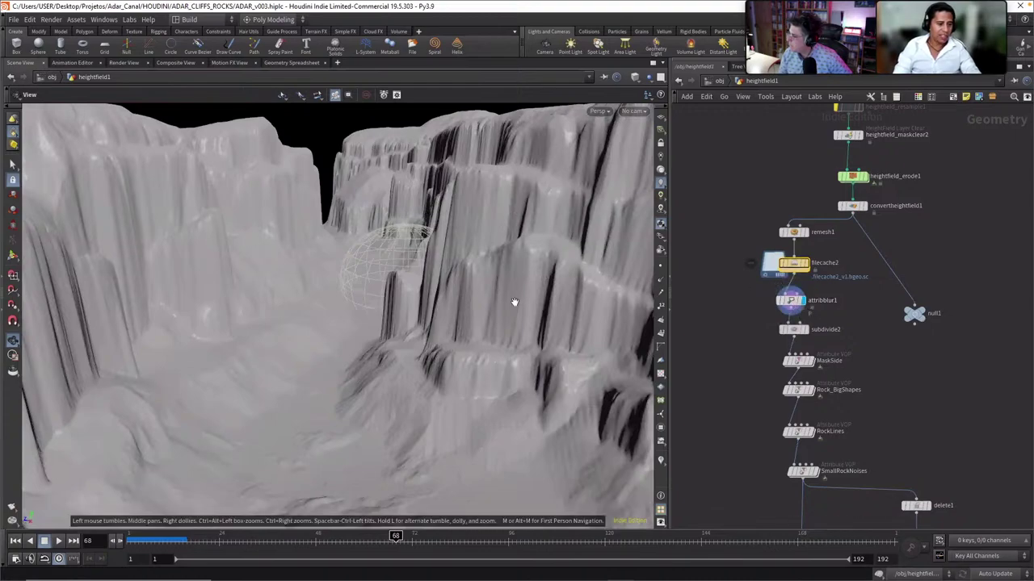
pyautogui.moveTo(779, 356); pyautogui.dragTo(774, 357, button='middle')
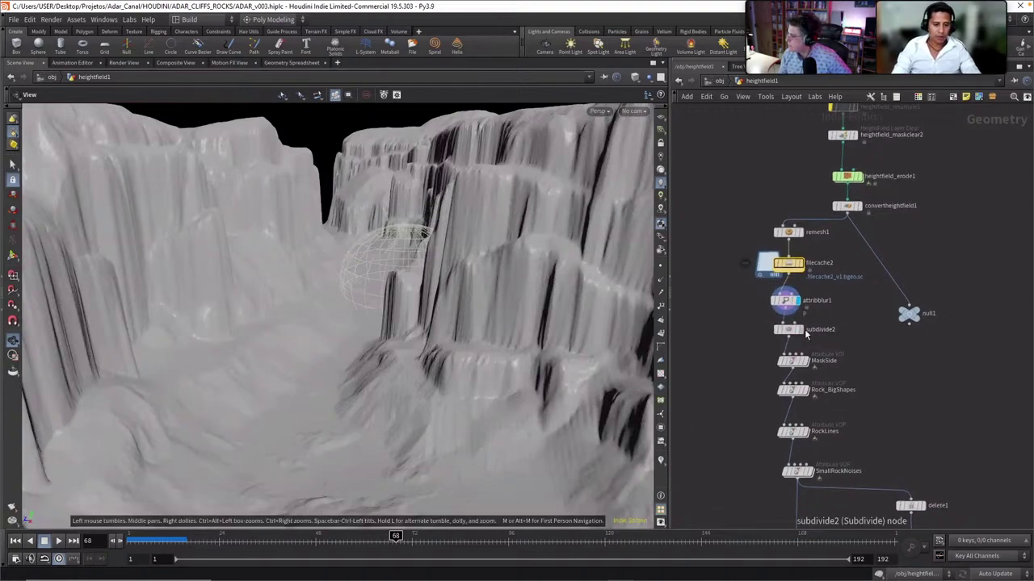
pyautogui.moveTo(773, 354)
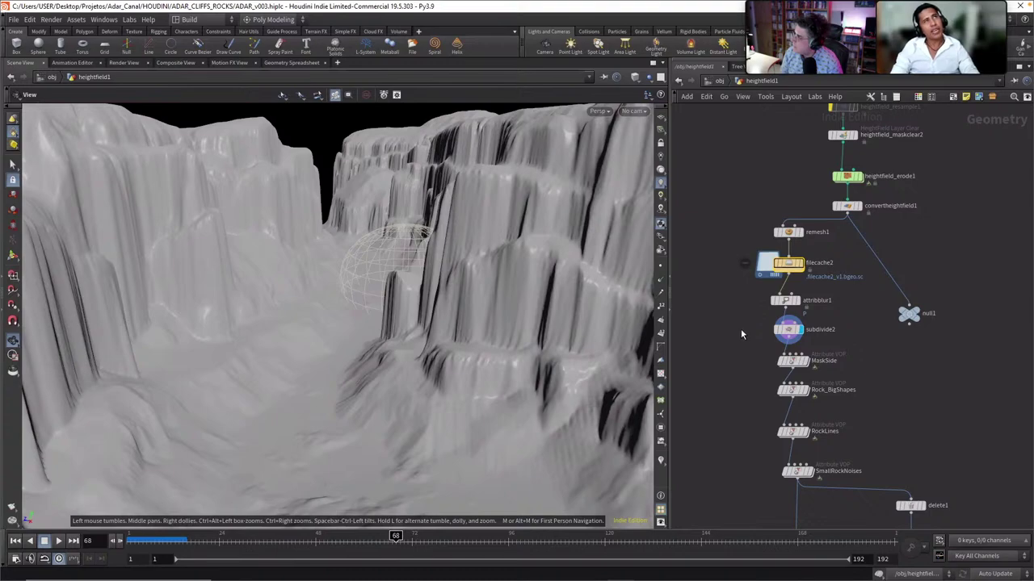
# Display the MaskSide VOP and examine its inner network from the geometry globals through the ramp to the bind, returning to heightfield1
pyautogui.moveTo(742, 332); pyautogui.dragTo(738, 289, button='middle')
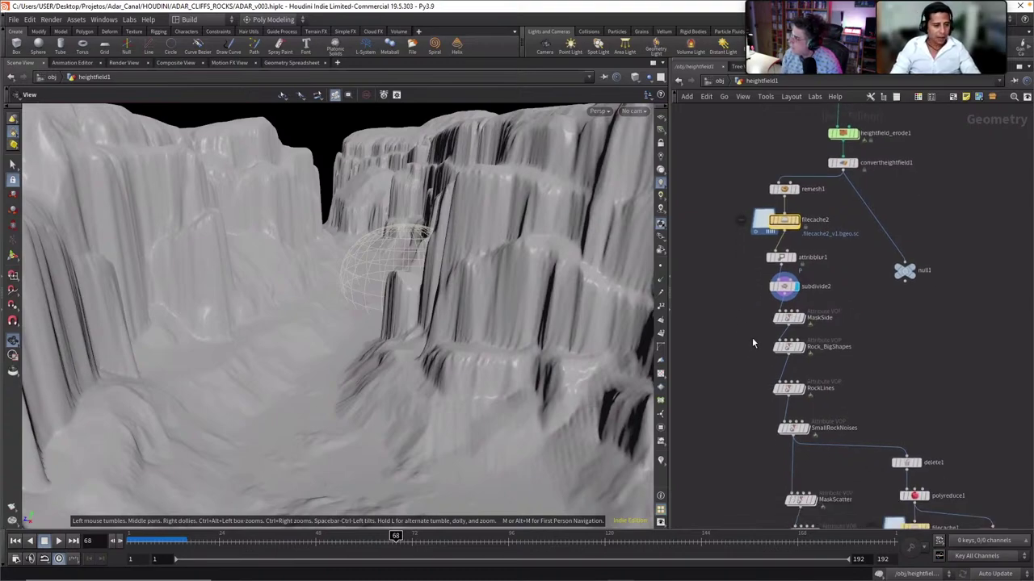
pyautogui.moveTo(800, 321)
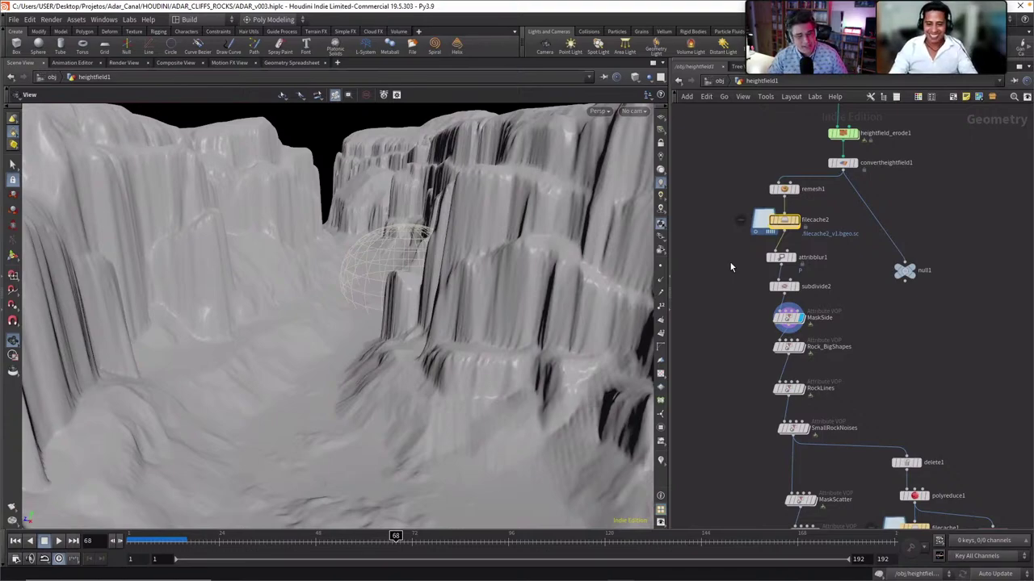
pyautogui.doubleClick(791, 319)
pyautogui.moveTo(867, 207); pyautogui.dragTo(781, 351, button='middle')
pyautogui.scroll(5, 773, 327)
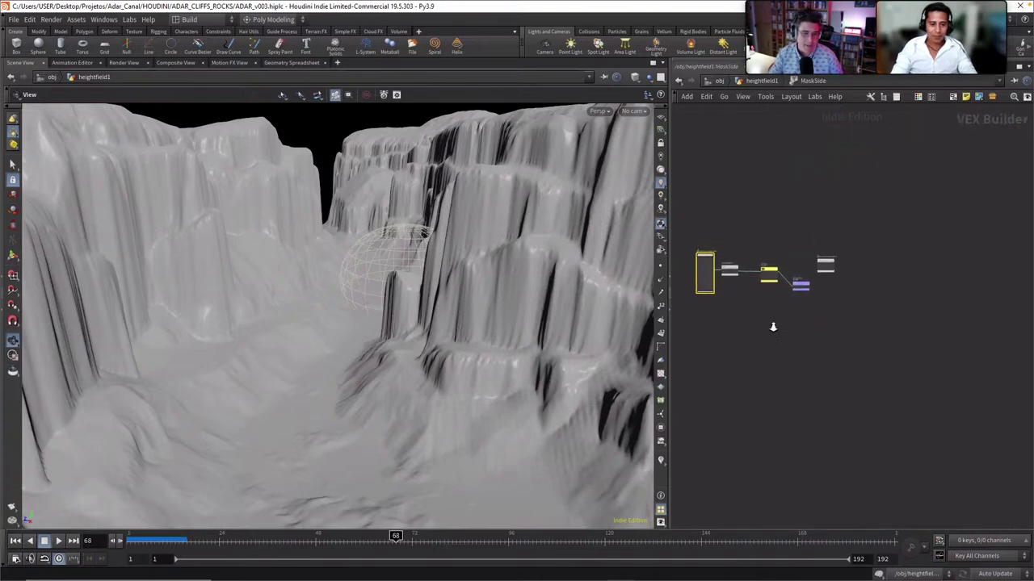
pyautogui.moveTo(805, 293); pyautogui.dragTo(911, 369, button='middle')
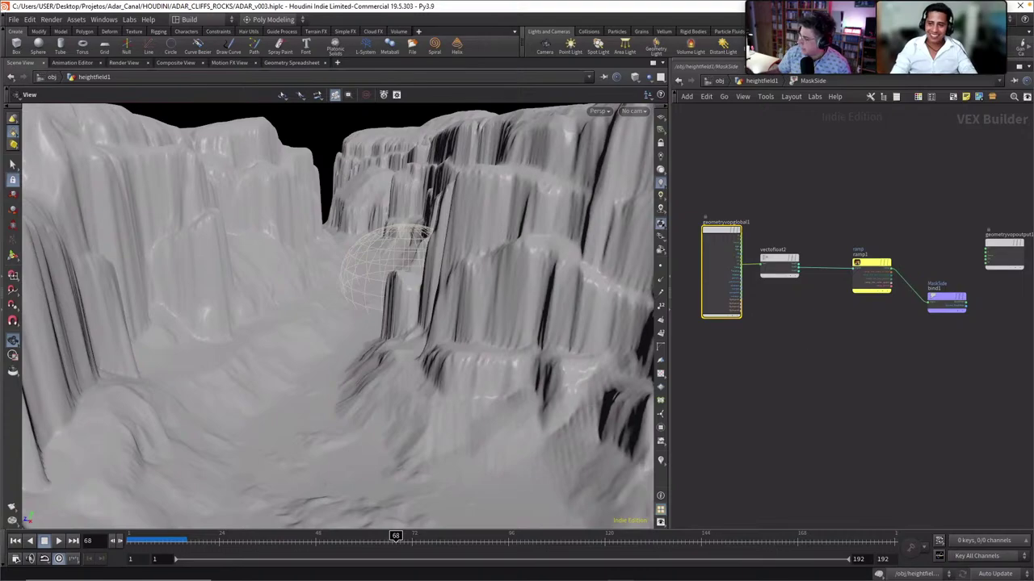
pyautogui.moveTo(849, 363); pyautogui.dragTo(861, 366, button='middle')
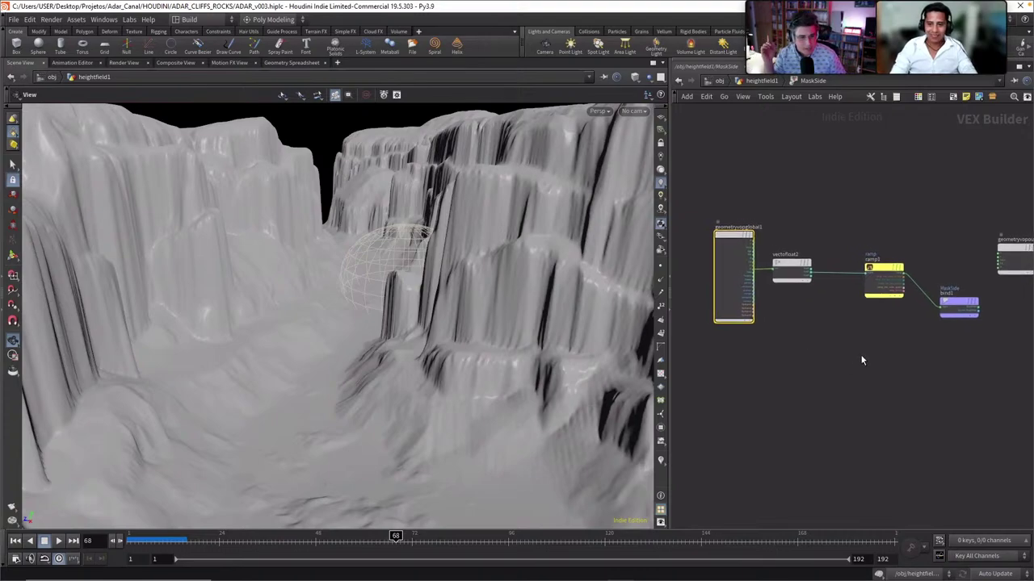
pyautogui.click(771, 83)
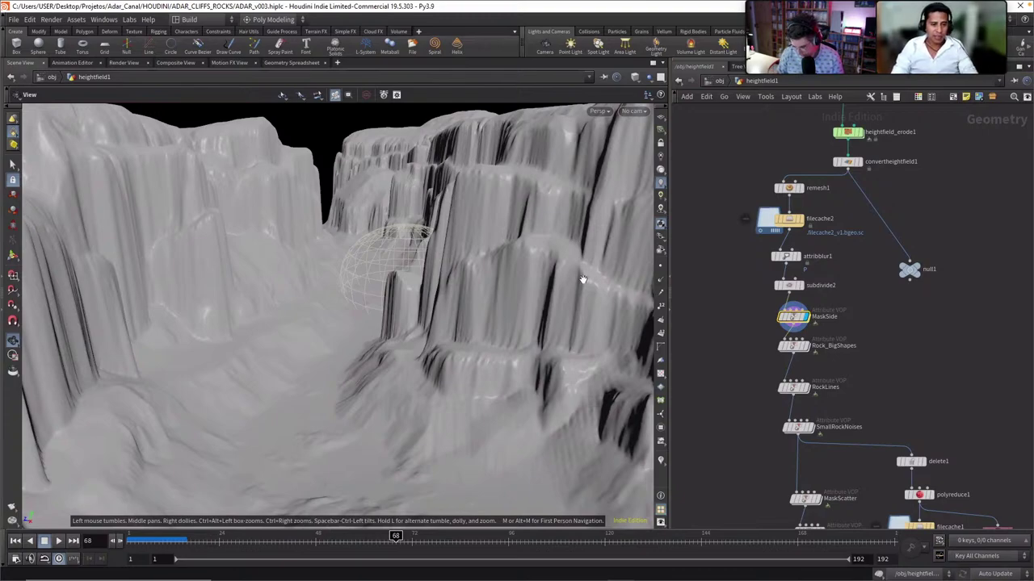
# Look through cam1 and scrub the shot from frame 1 to frame 122 to review the canyon with MaskSide displayed
pyautogui.moveTo(711, 305); pyautogui.dragTo(719, 302, button='middle')
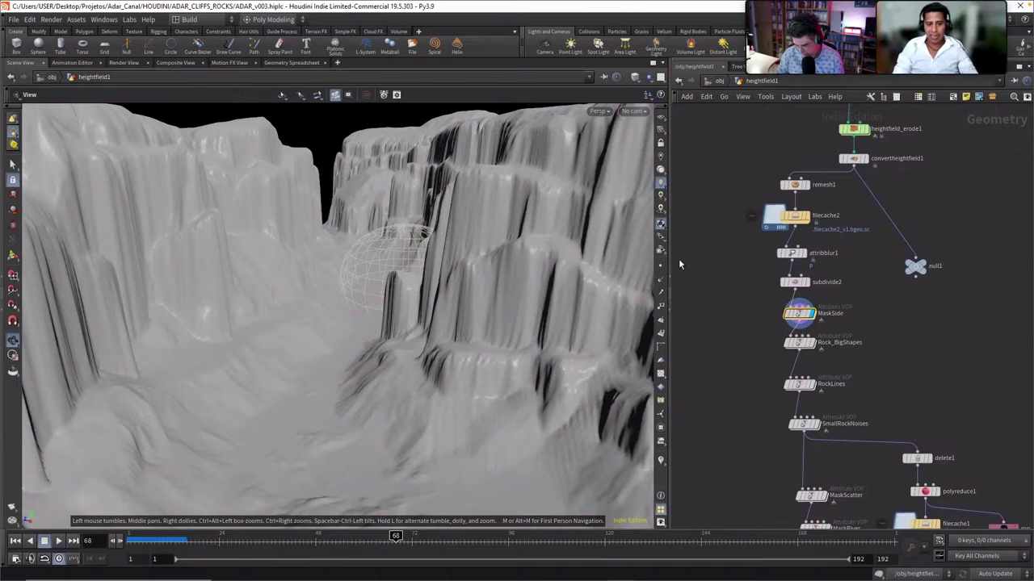
pyautogui.moveTo(701, 312); pyautogui.dragTo(708, 259, button='middle')
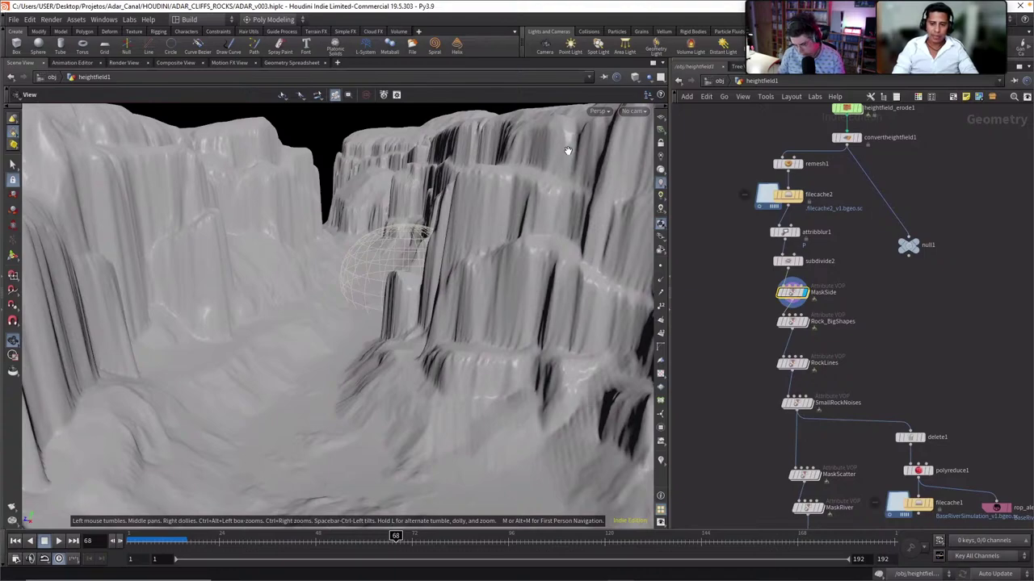
pyautogui.click(636, 111)
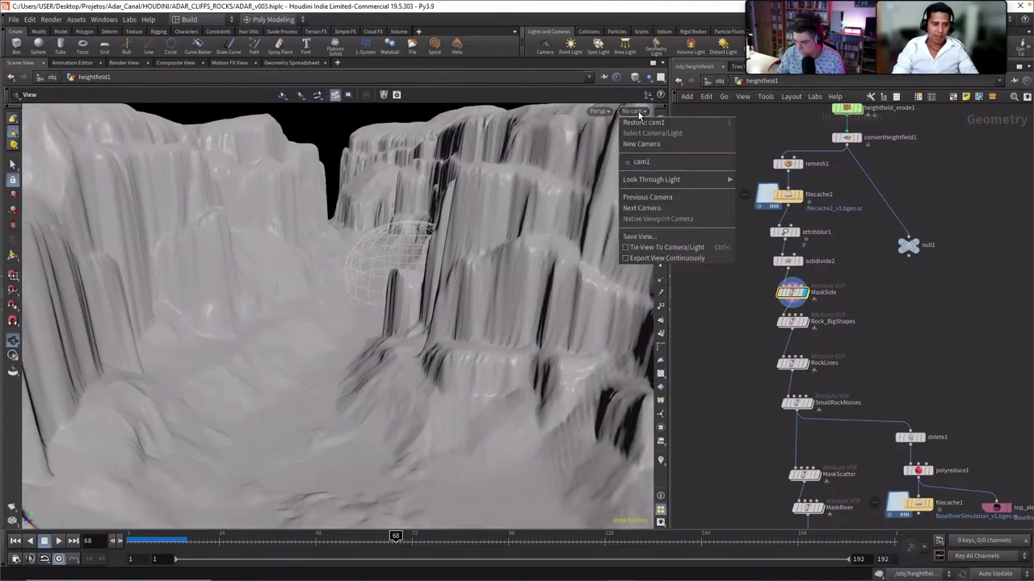
pyautogui.click(675, 160)
pyautogui.click(113, 540)
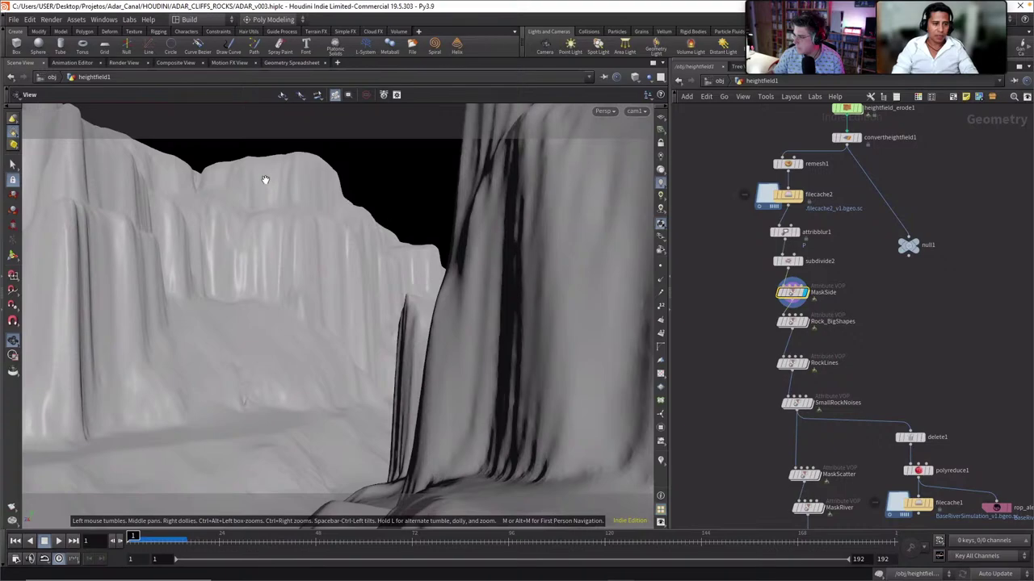
pyautogui.moveTo(133, 537); pyautogui.dragTo(335, 535)
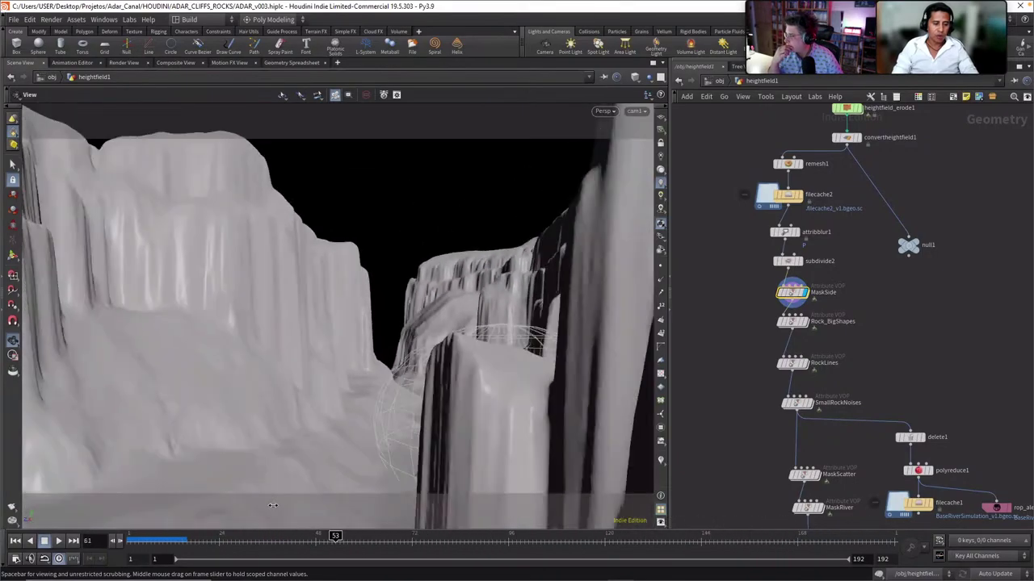
pyautogui.moveTo(273, 505); pyautogui.dragTo(613, 480)
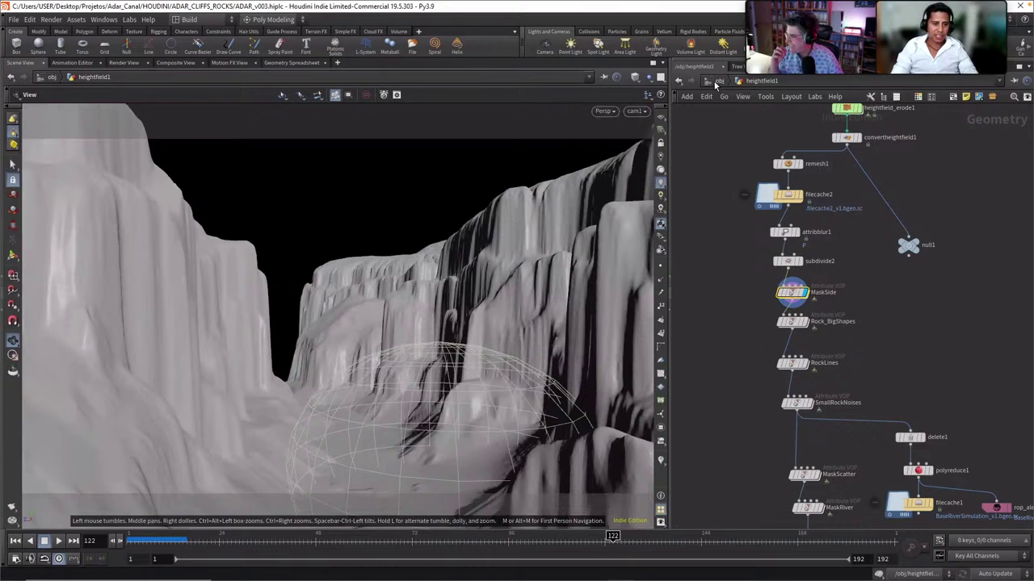
# Show all objects to review the canyon with the buildings and carved heads at frame 1, and hide the other objects again
pyautogui.click(647, 79)
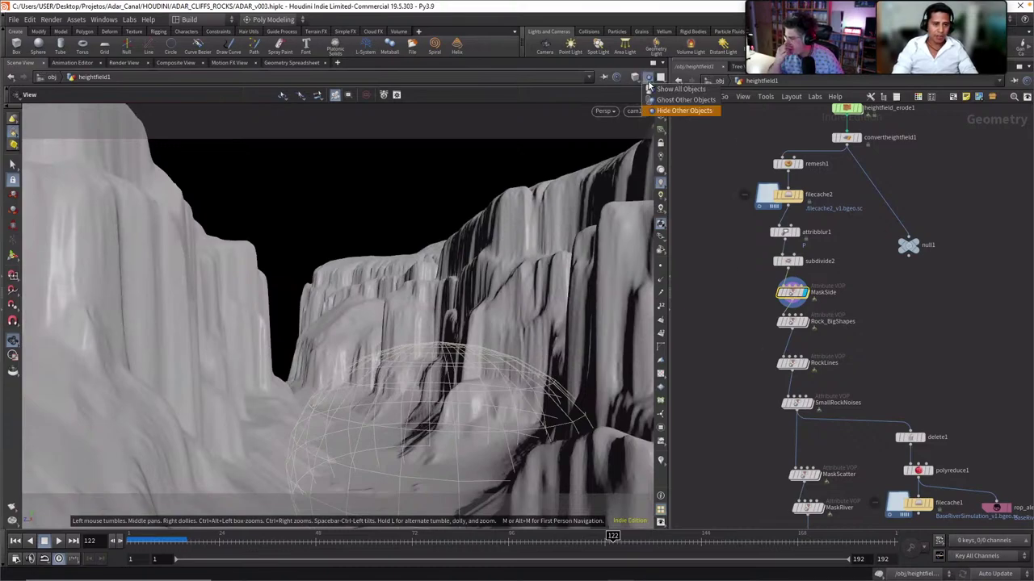
pyautogui.click(674, 90)
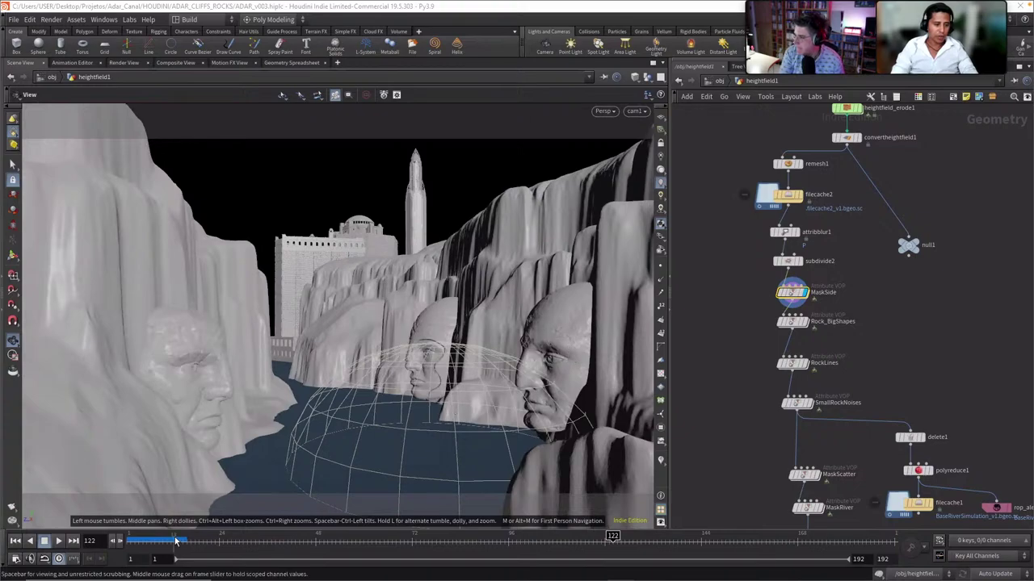
pyautogui.moveTo(140, 541); pyautogui.dragTo(120, 536)
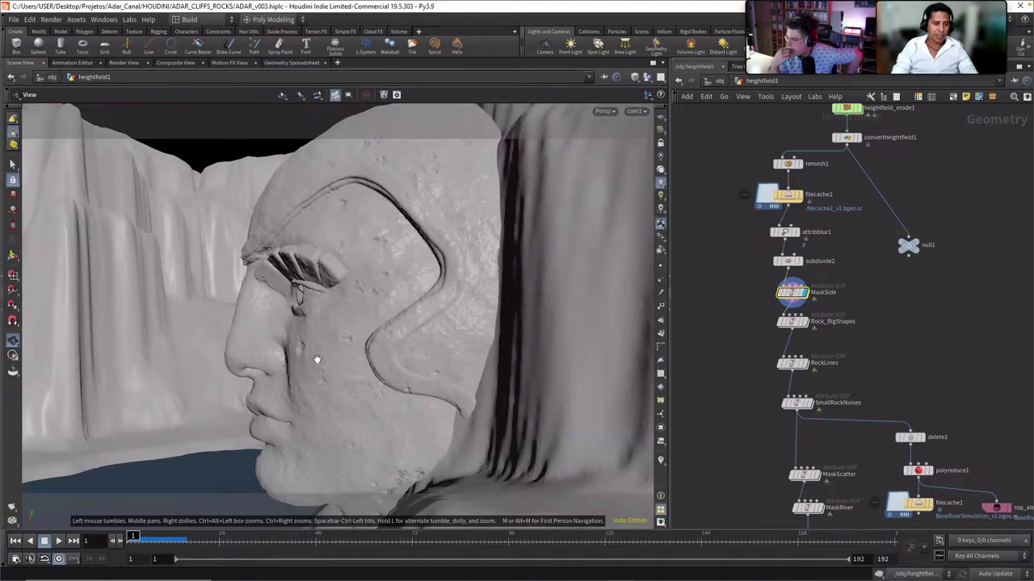
pyautogui.moveTo(134, 538); pyautogui.dragTo(86, 444)
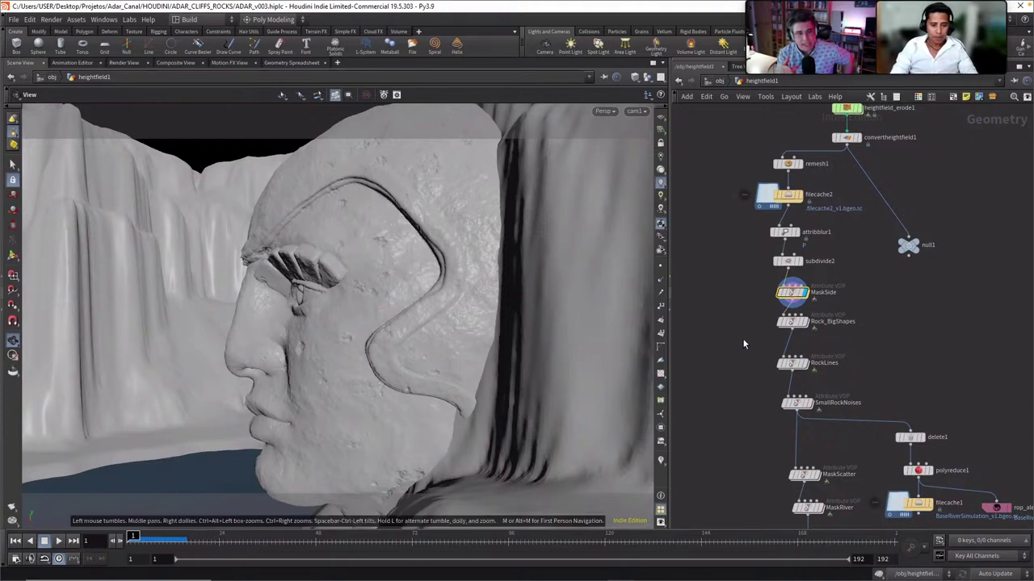
pyautogui.click(647, 79)
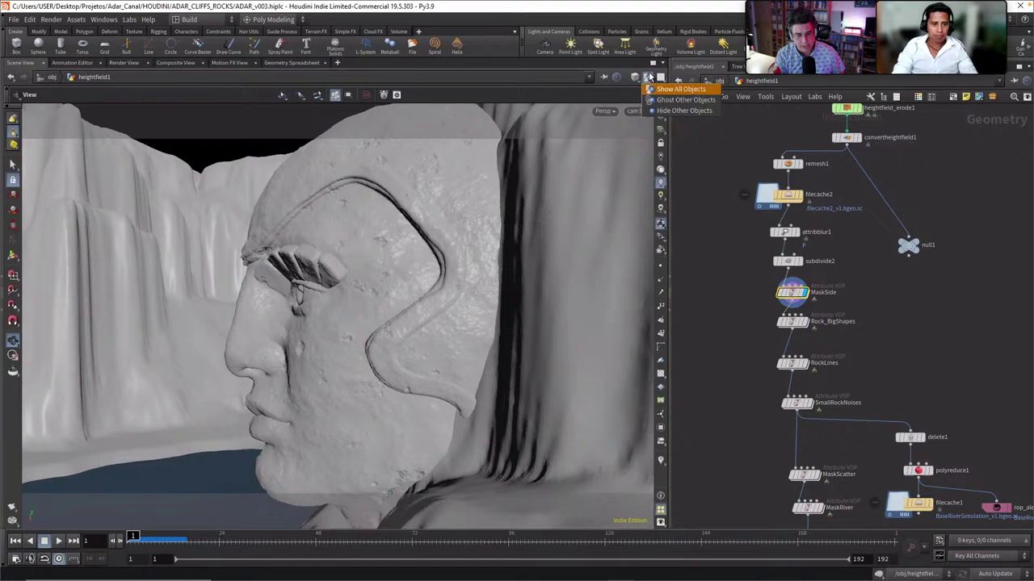
pyautogui.click(668, 114)
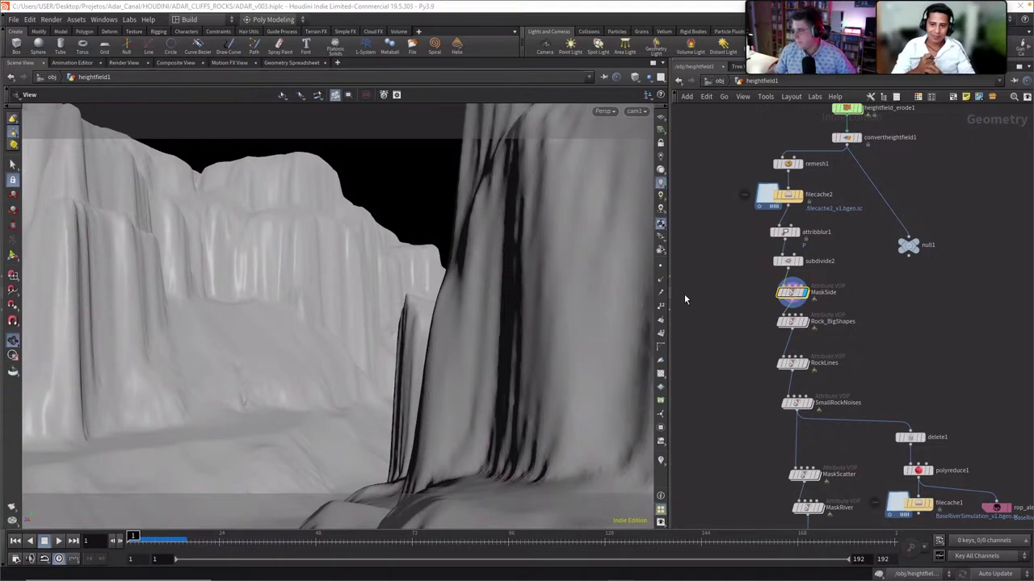
# Inside the MaskSide VOP, wire ramp1's output into the Cd input of geometryvopoutput1 to preview the mask on the cliffs
pyautogui.doubleClick(796, 295)
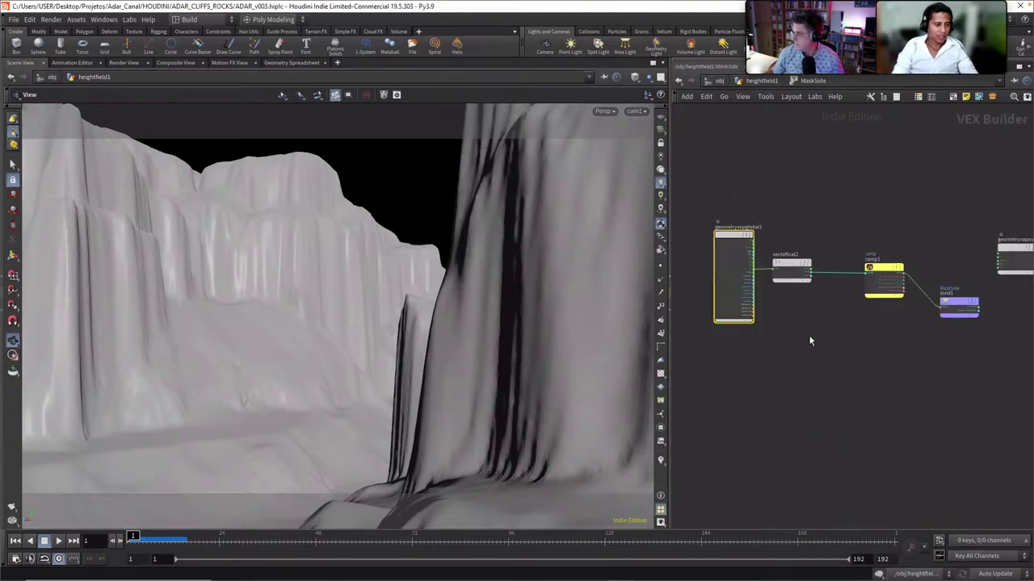
pyautogui.moveTo(810, 337); pyautogui.dragTo(793, 349, button='middle')
pyautogui.moveTo(802, 308); pyautogui.dragTo(841, 329, button='middle')
pyautogui.scroll(2, 853, 328)
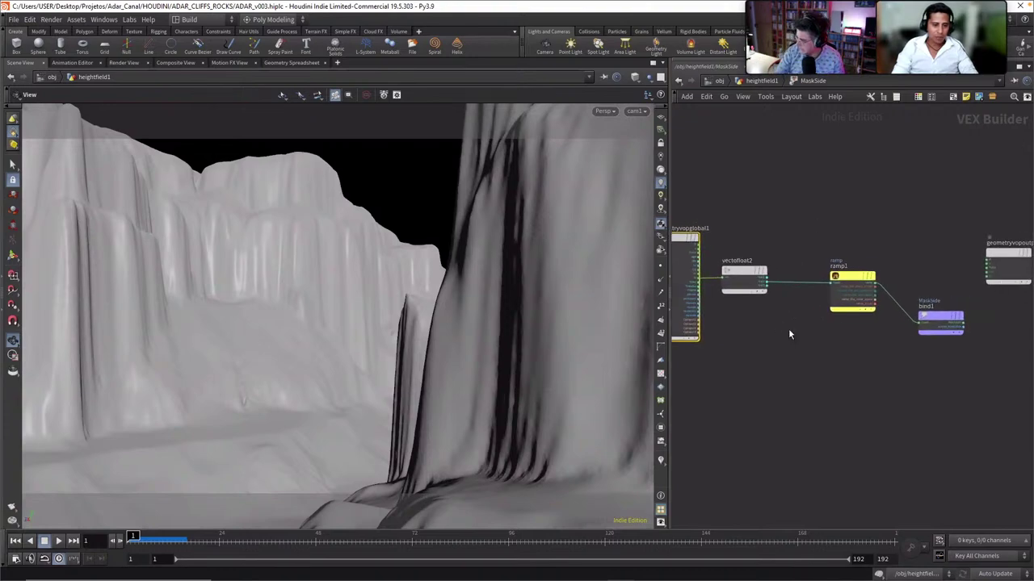
pyautogui.moveTo(741, 270); pyautogui.dragTo(762, 269)
pyautogui.scroll(4, 746, 296)
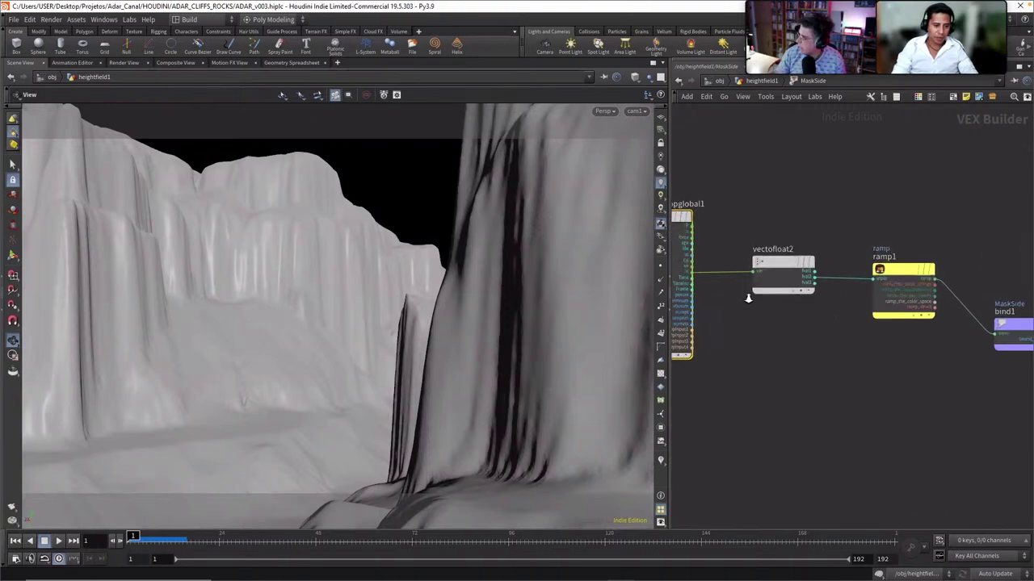
pyautogui.moveTo(828, 344); pyautogui.dragTo(794, 367, button='middle')
pyautogui.click(874, 263)
pyautogui.scroll(-2, 807, 364)
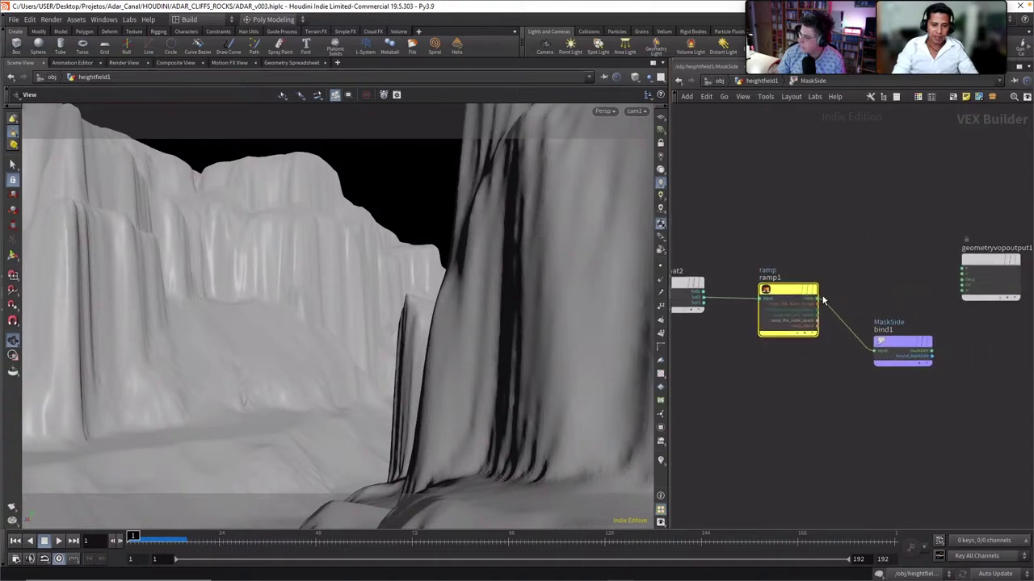
pyautogui.moveTo(818, 299); pyautogui.dragTo(949, 289)
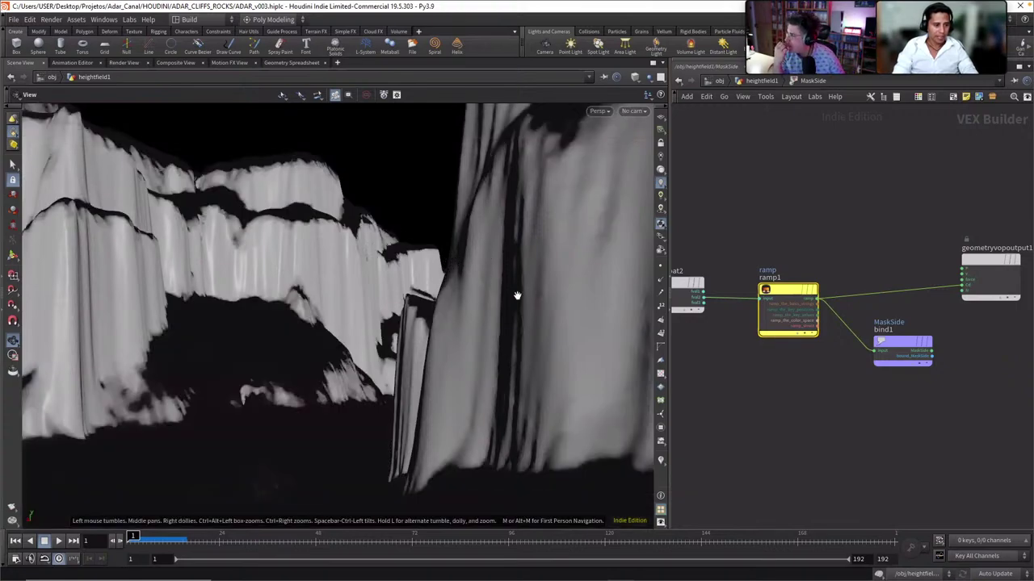
pyautogui.moveTo(486, 276); pyautogui.dragTo(471, 308)
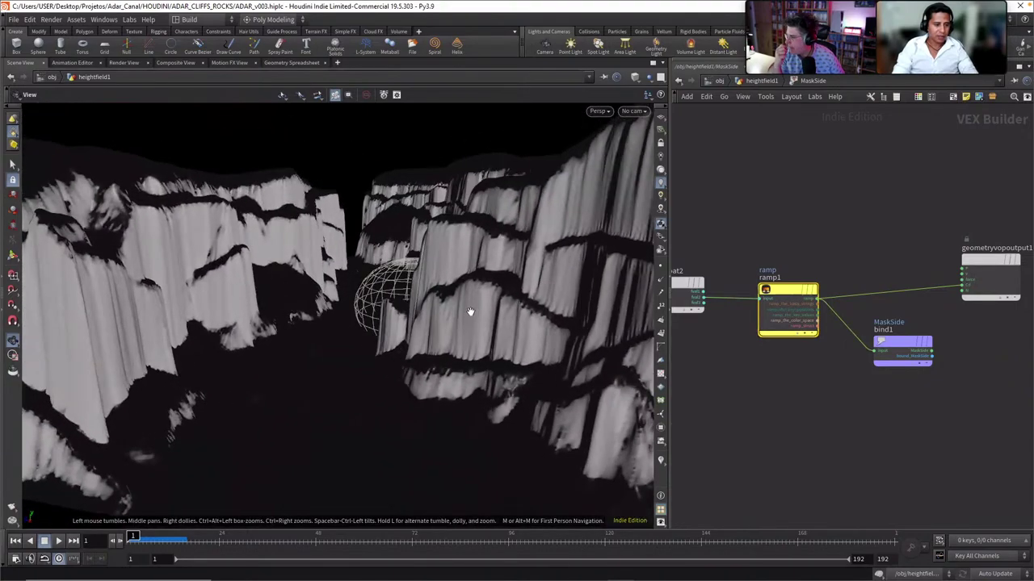
pyautogui.press('h')
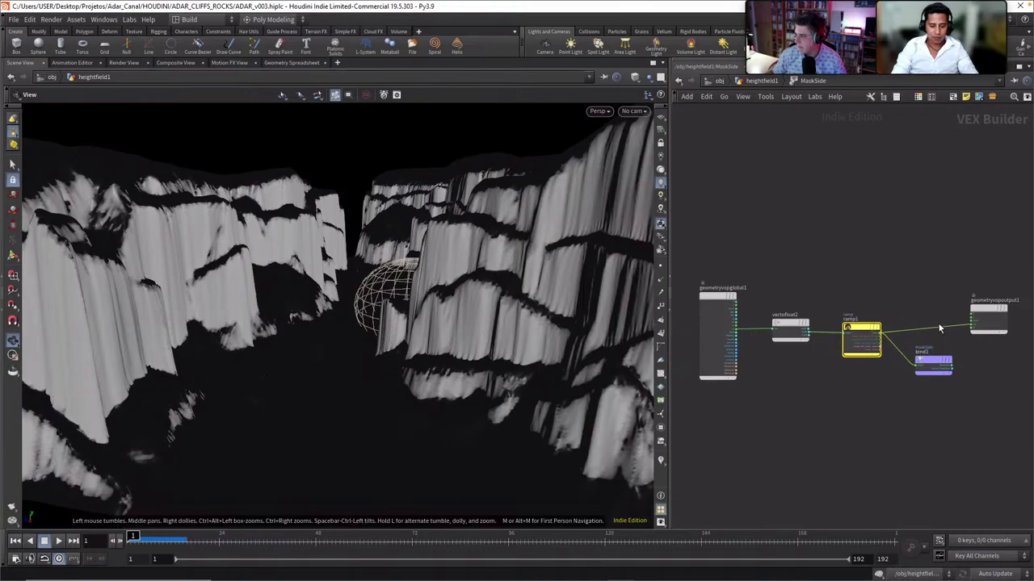
# Cut the wire between ramp1 and geometryvopoutput1, keeping ramp1's connection to bind1
pyautogui.press('y')
pyautogui.moveTo(935, 313); pyautogui.dragTo(959, 333)
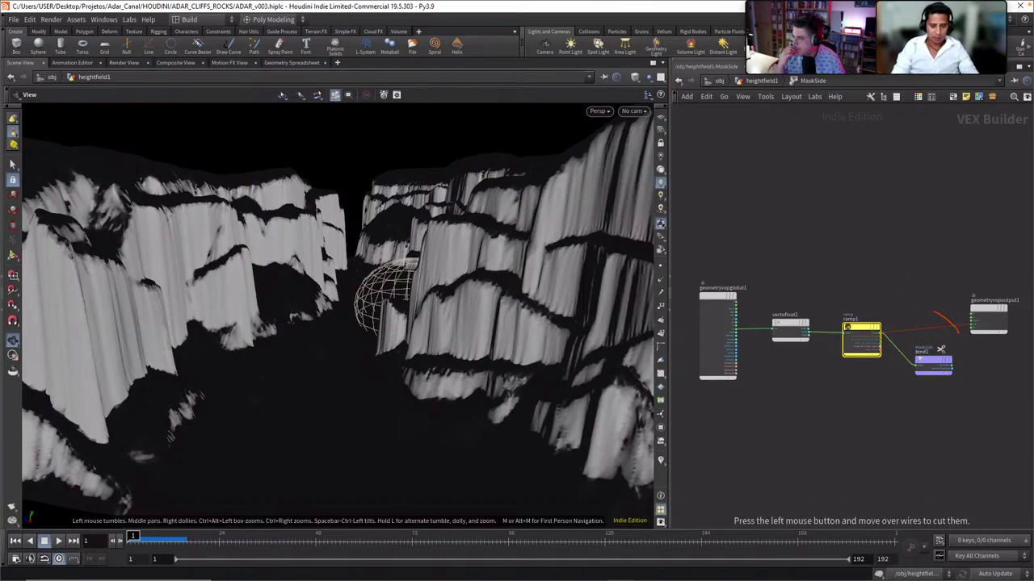
pyautogui.moveTo(941, 348); pyautogui.dragTo(938, 357)
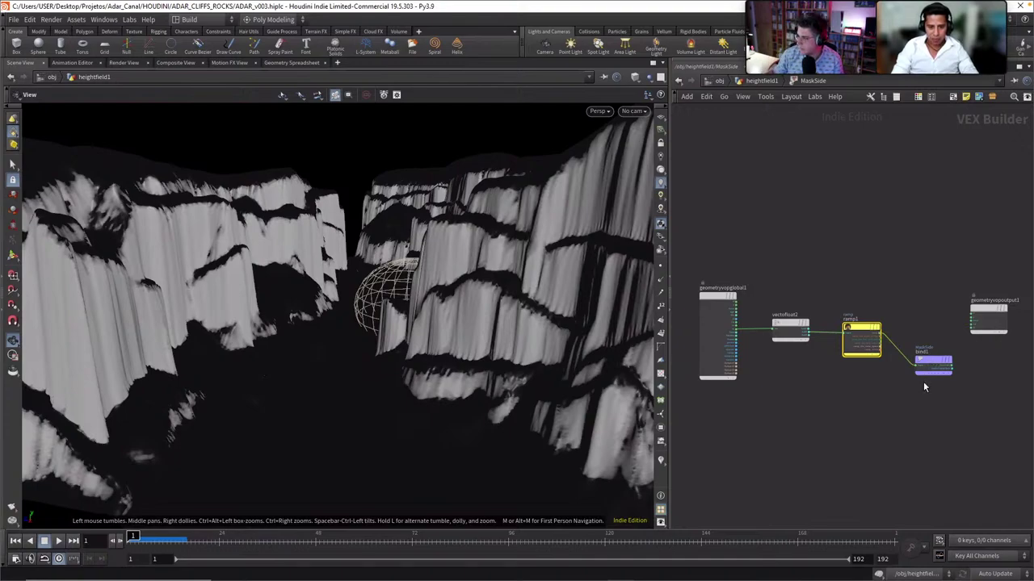
# Inspect bind1, return to heightfield1, and check MaskSide's node information for the MaskSide point attribute
pyautogui.scroll(2, 931, 368)
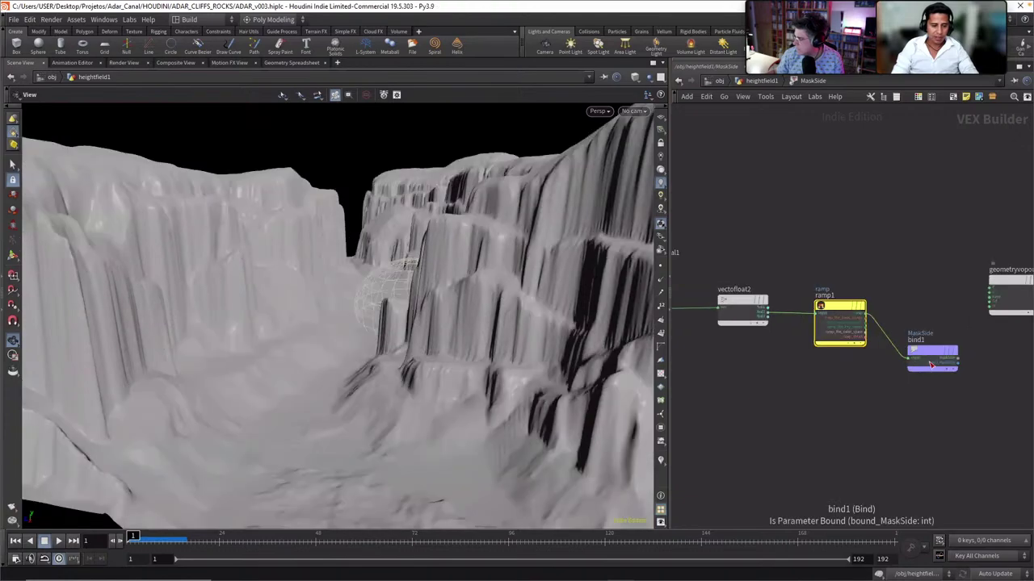
pyautogui.click(930, 355)
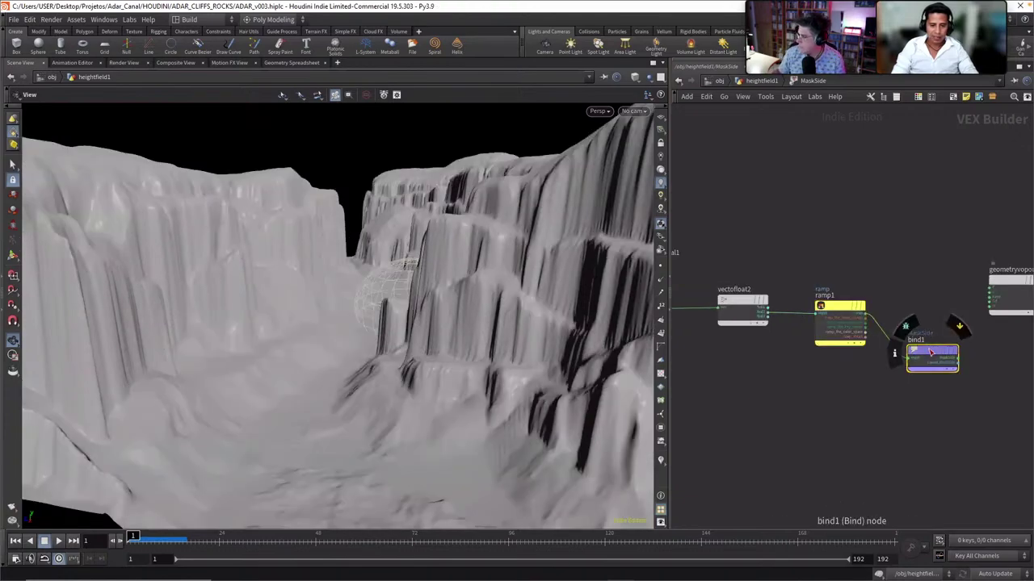
pyautogui.click(762, 80)
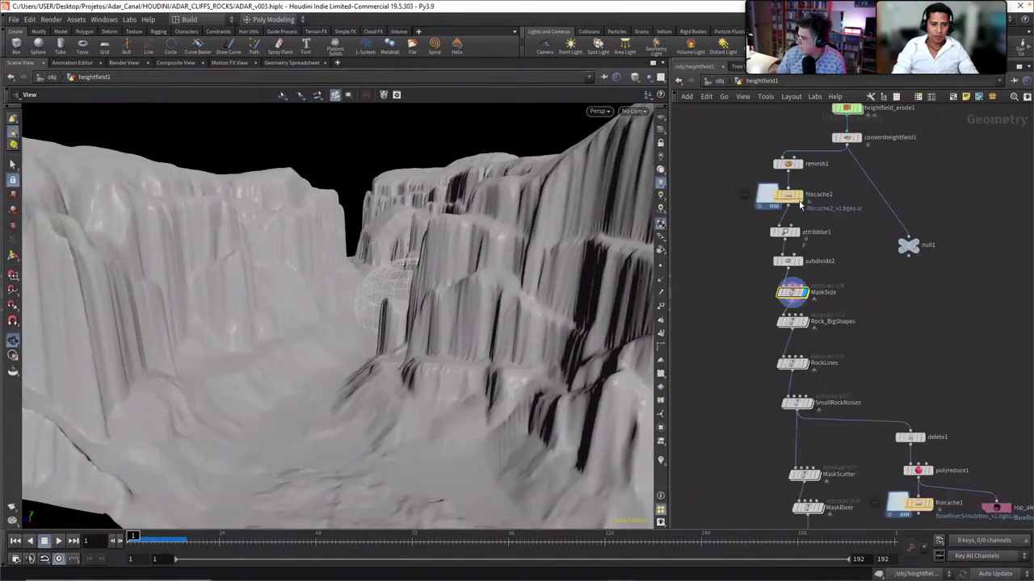
pyautogui.click(770, 296)
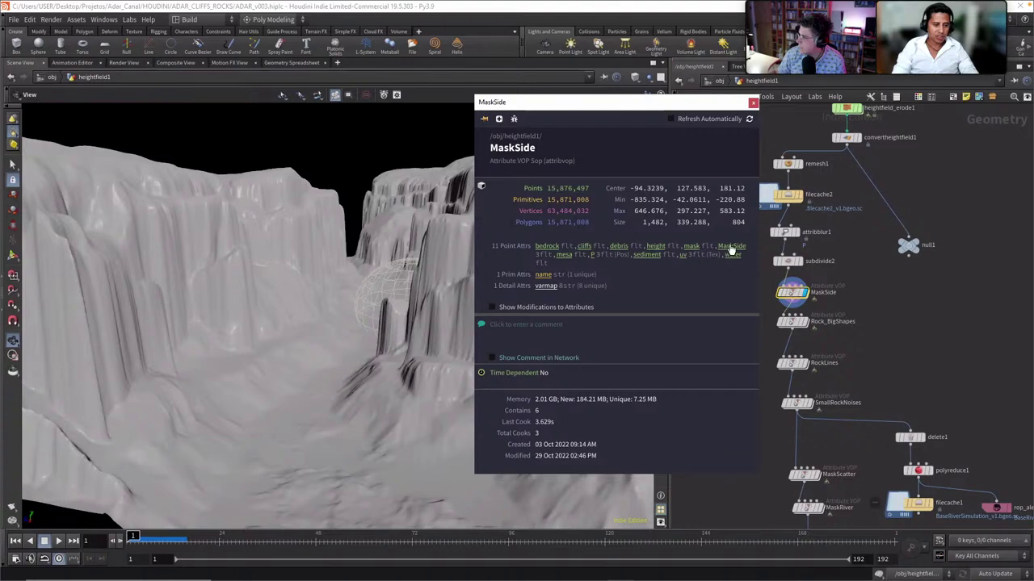
pyautogui.click(753, 102)
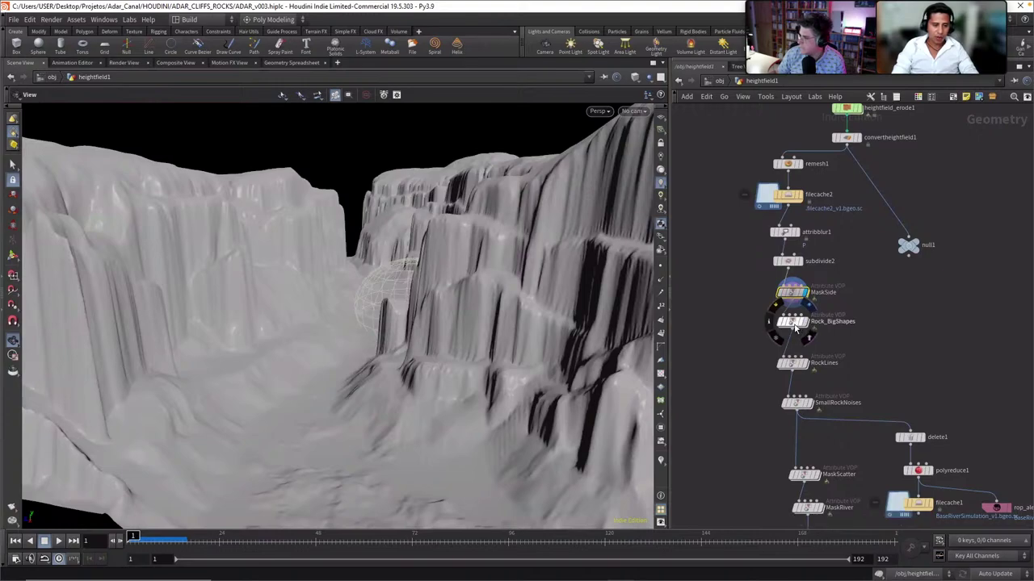
# Display Rock_BigShapes, examine the large rock forms on the cliff walls up close, and select its node
pyautogui.click(790, 323)
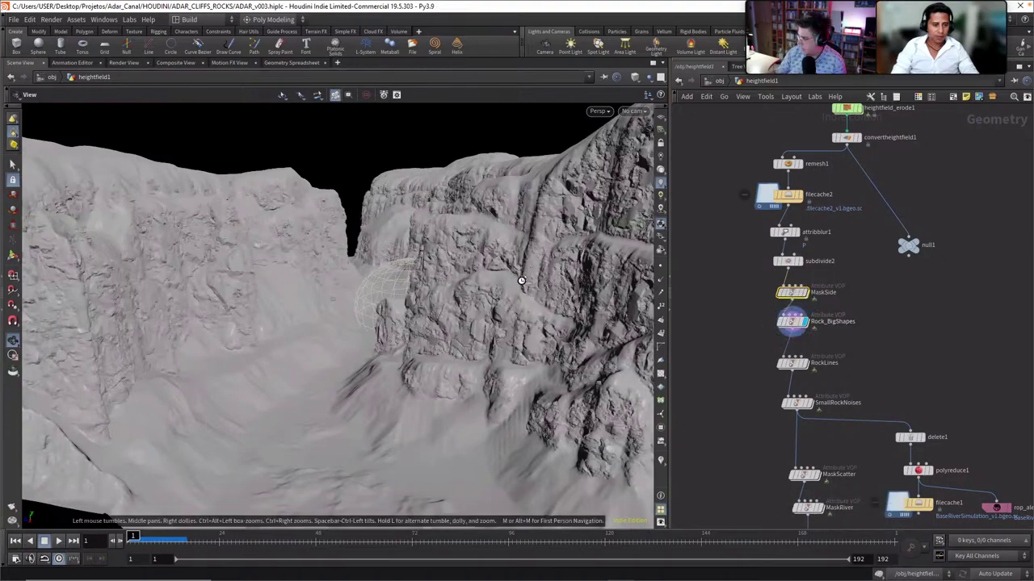
pyautogui.moveTo(521, 281); pyautogui.dragTo(565, 283)
pyautogui.moveTo(630, 311); pyautogui.dragTo(695, 327, button='right')
pyautogui.moveTo(501, 295); pyautogui.dragTo(568, 305, button='middle')
pyautogui.moveTo(568, 304); pyautogui.dragTo(547, 300)
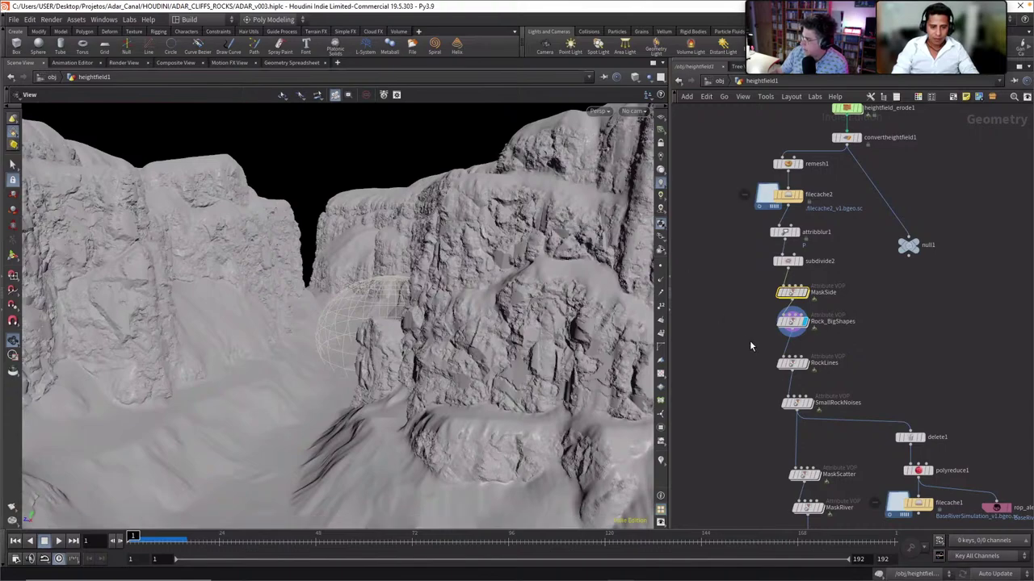
pyautogui.moveTo(790, 329); pyautogui.dragTo(786, 337)
pyautogui.click(786, 338)
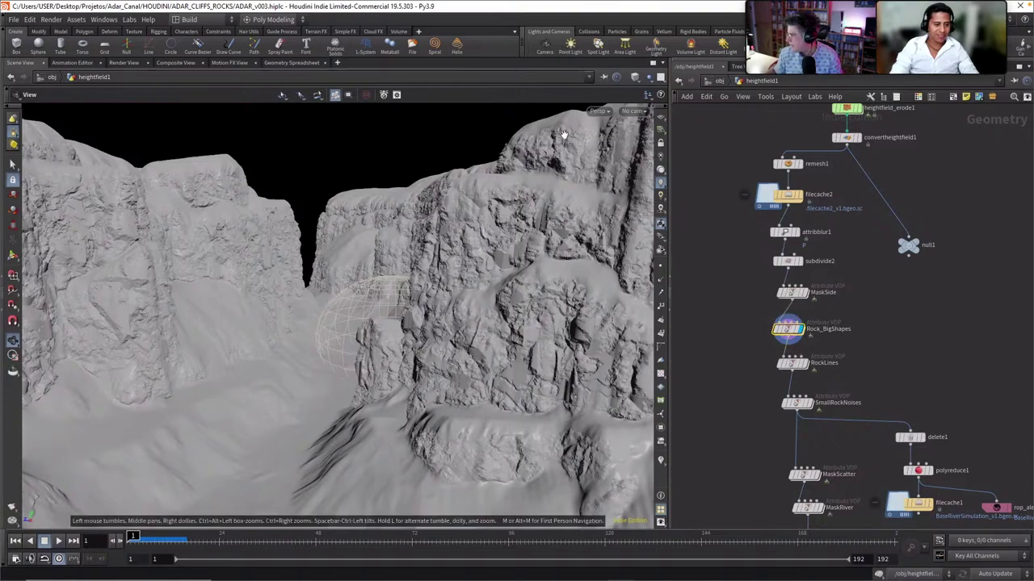
# Look through cam1 and scrub the shot through frame 60 and back to frame 1 to review the Rock_BigShapes displacement
pyautogui.click(638, 109)
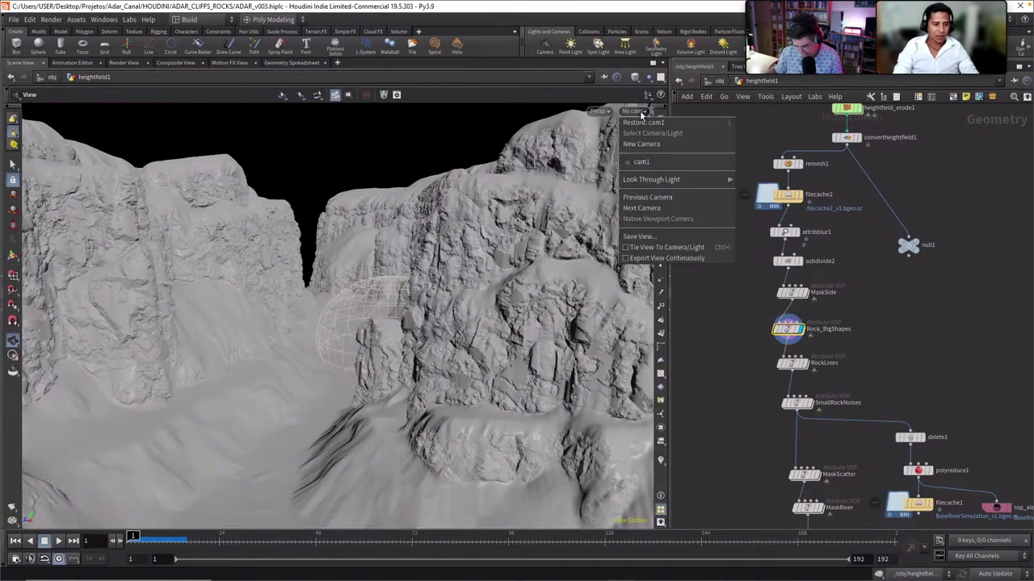
pyautogui.click(638, 159)
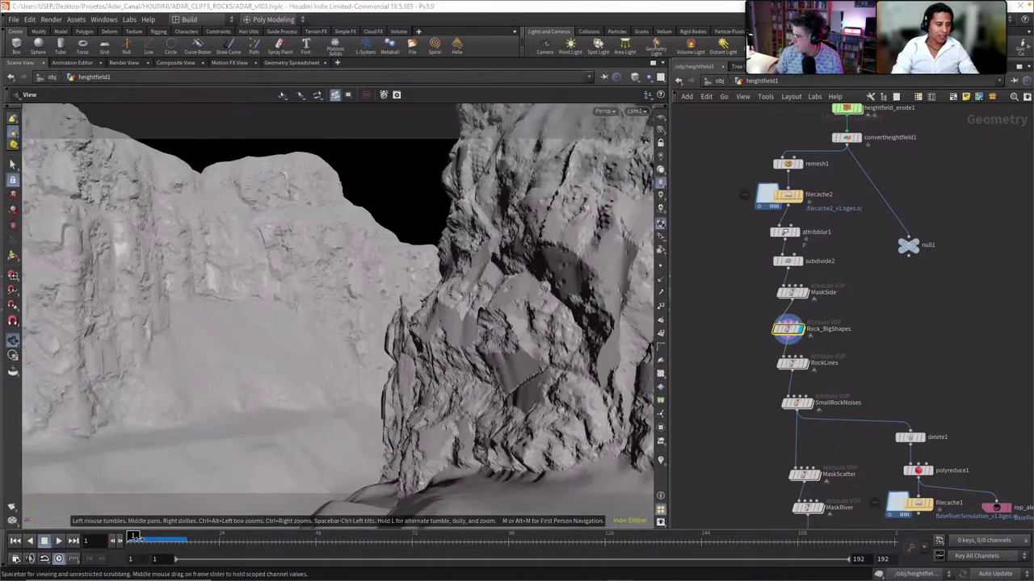
pyautogui.moveTo(138, 537)
pyautogui.mouseDown()
pyautogui.moveTo(179, 536)
pyautogui.moveTo(134, 536)
pyautogui.mouseUp()
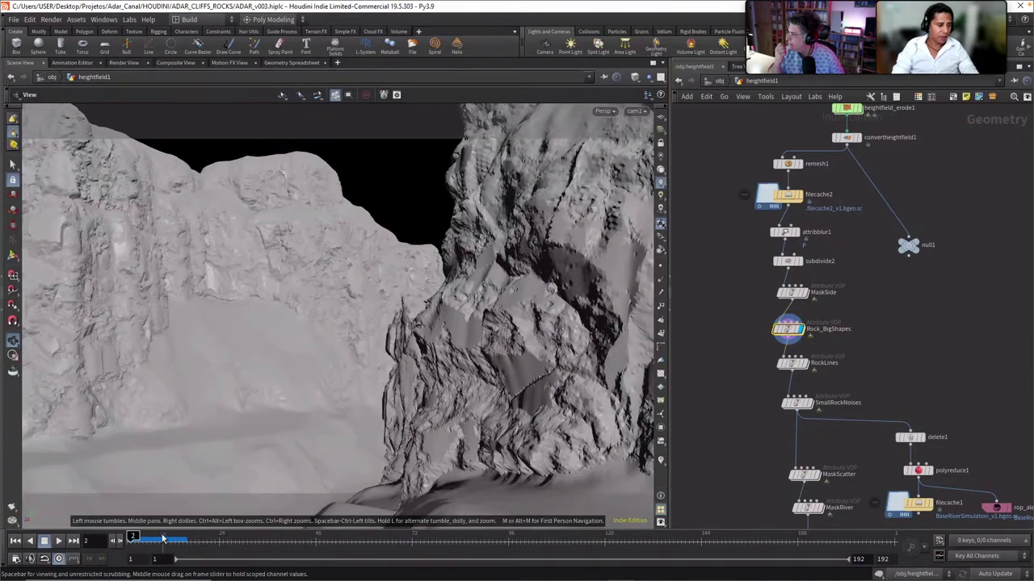
pyautogui.click(221, 538)
pyautogui.moveTo(224, 540)
pyautogui.mouseDown()
pyautogui.moveTo(492, 536)
pyautogui.moveTo(598, 515)
pyautogui.moveTo(878, 500)
pyautogui.moveTo(120, 476)
pyautogui.moveTo(386, 482)
pyautogui.mouseUp()
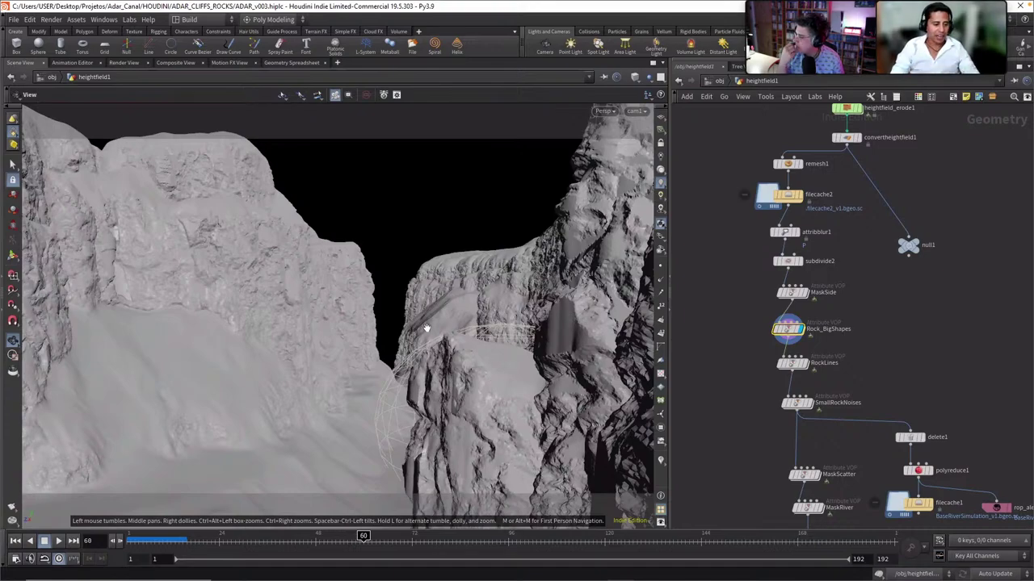
pyautogui.moveTo(158, 540); pyautogui.dragTo(133, 539)
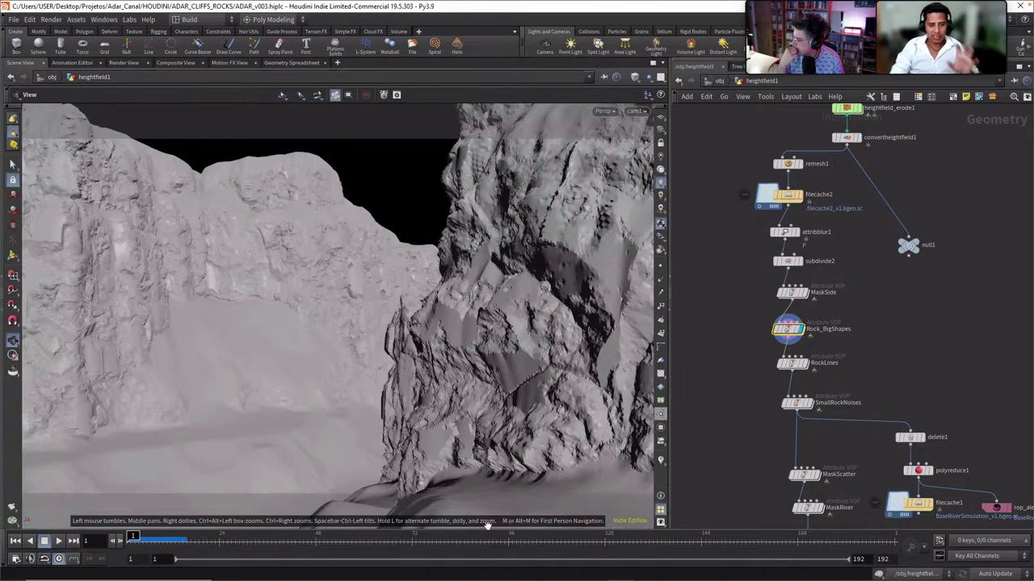
pyautogui.moveTo(456, 540); pyautogui.dragTo(105, 532)
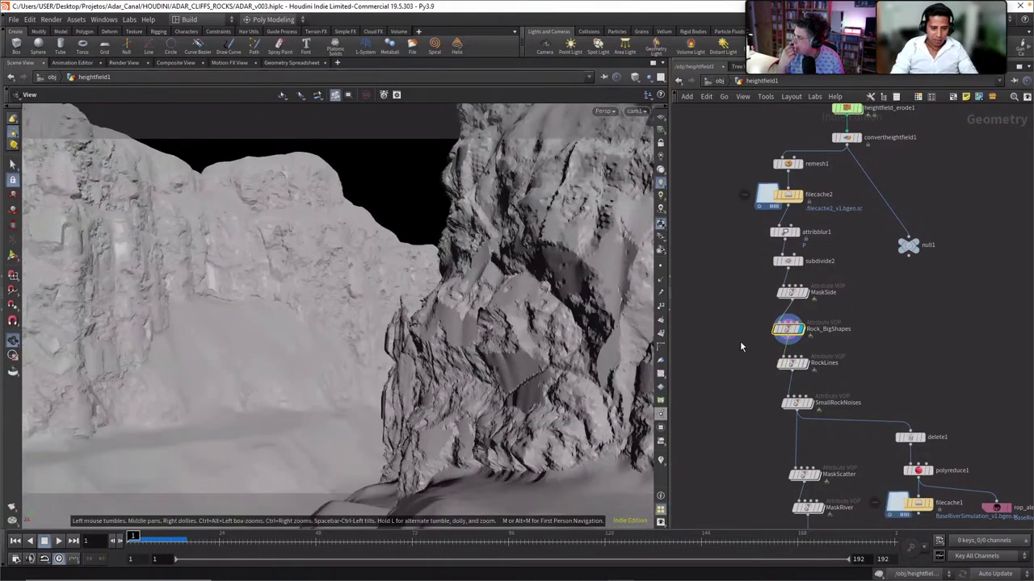
# Open the Rock_BigShapes VOP network, maximize the network view with node parameters shown, and examine its noise nodes
pyautogui.doubleClick(788, 330)
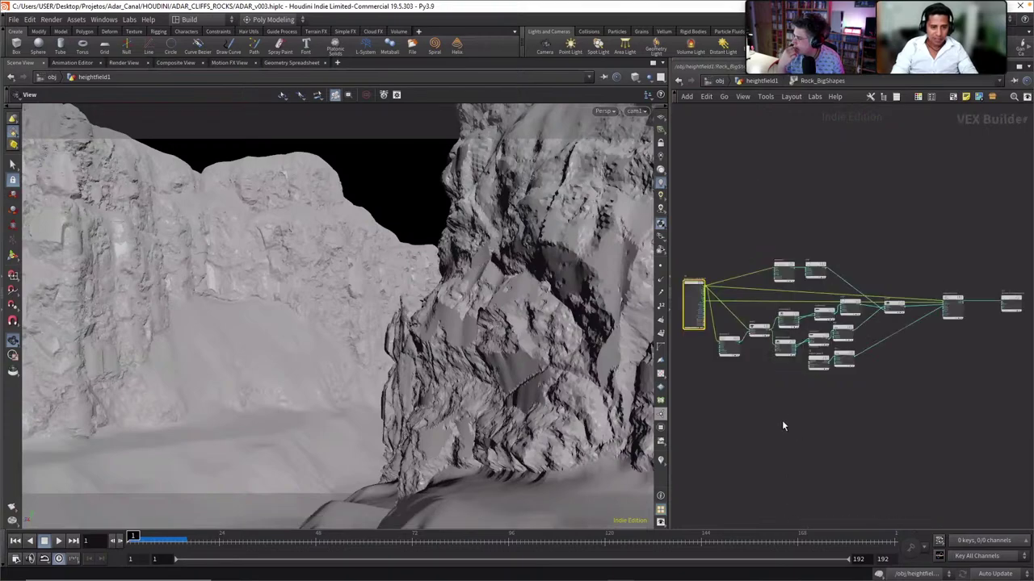
pyautogui.scroll(1, 771, 388)
pyautogui.scroll(-1, 758, 387)
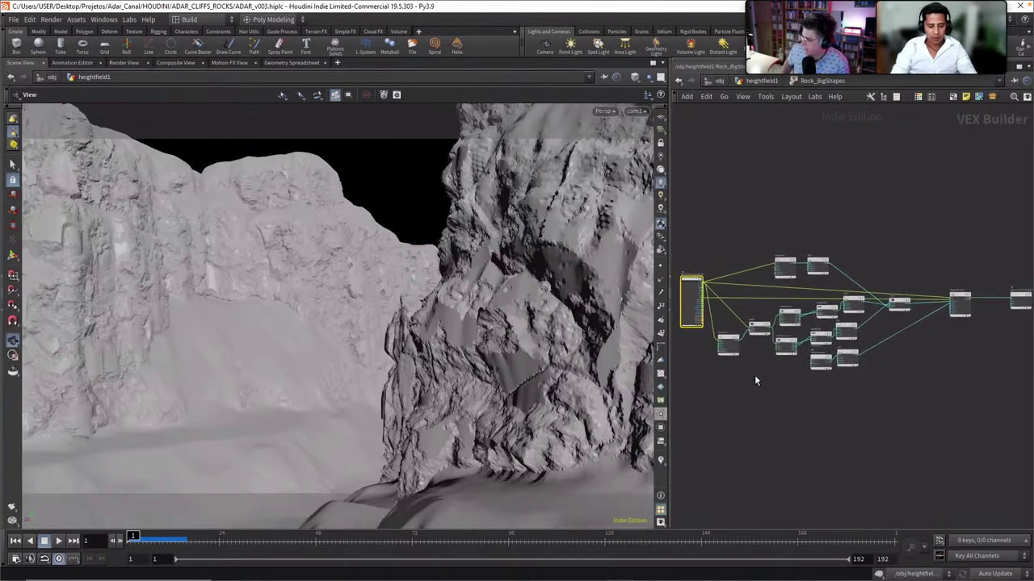
pyautogui.hotkey('ctrl', 'b')
pyautogui.press('p')
pyautogui.moveTo(570, 354); pyautogui.dragTo(618, 361, button='right')
pyautogui.moveTo(575, 354); pyautogui.dragTo(807, 447, button='middle')
pyautogui.moveTo(745, 425); pyautogui.dragTo(853, 446, button='middle')
pyautogui.scroll(3, 414, 303)
pyautogui.moveTo(447, 301); pyautogui.dragTo(360, 281, button='middle')
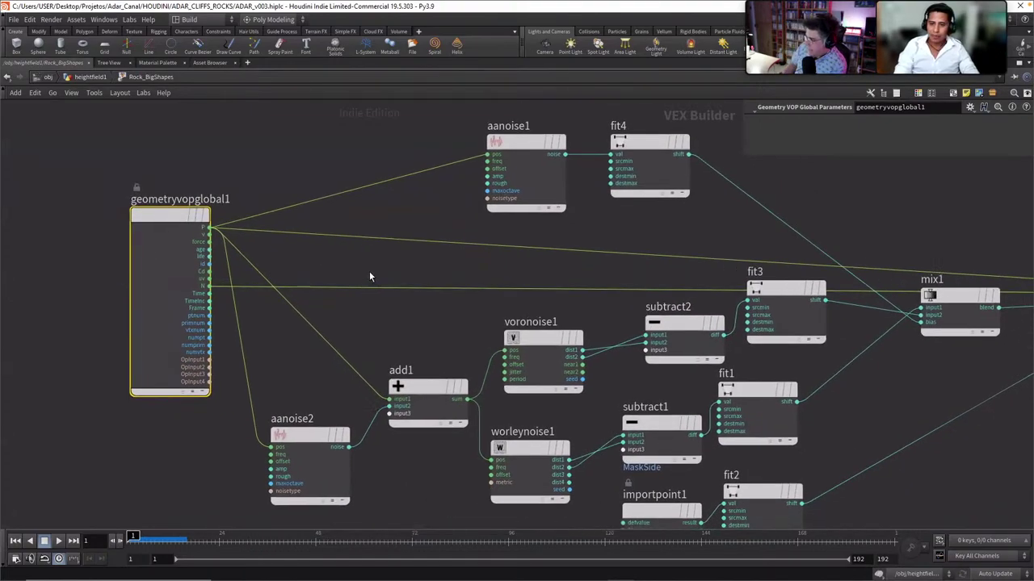
# Move geometryvopglobal1 farther from the noise nodes and examine its connections to aanoise1, aanoise2 and add1
pyautogui.moveTo(342, 269); pyautogui.dragTo(374, 269, button='middle')
pyautogui.moveTo(206, 220); pyautogui.dragTo(137, 217)
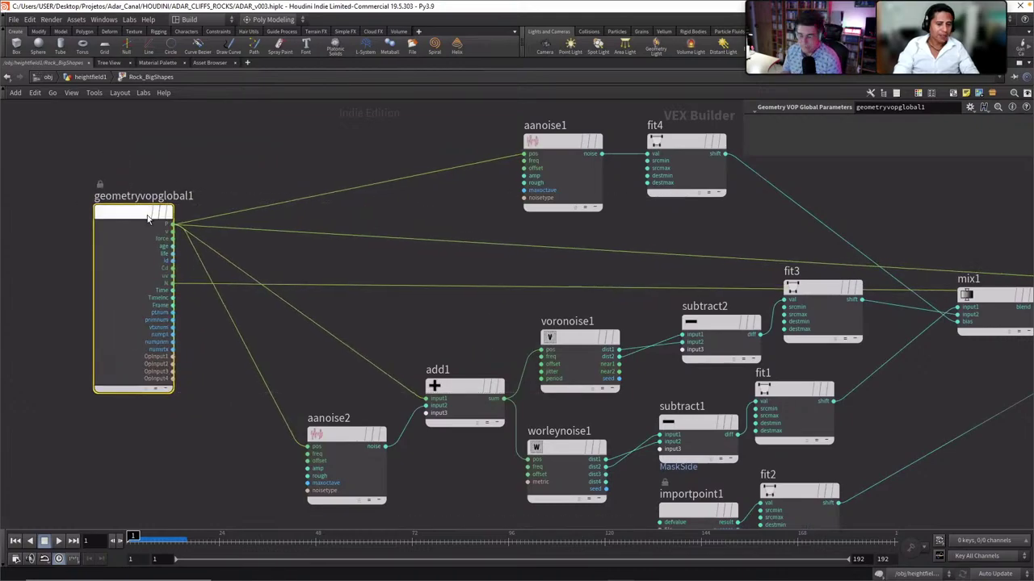
pyautogui.moveTo(417, 272); pyautogui.dragTo(482, 272, button='middle')
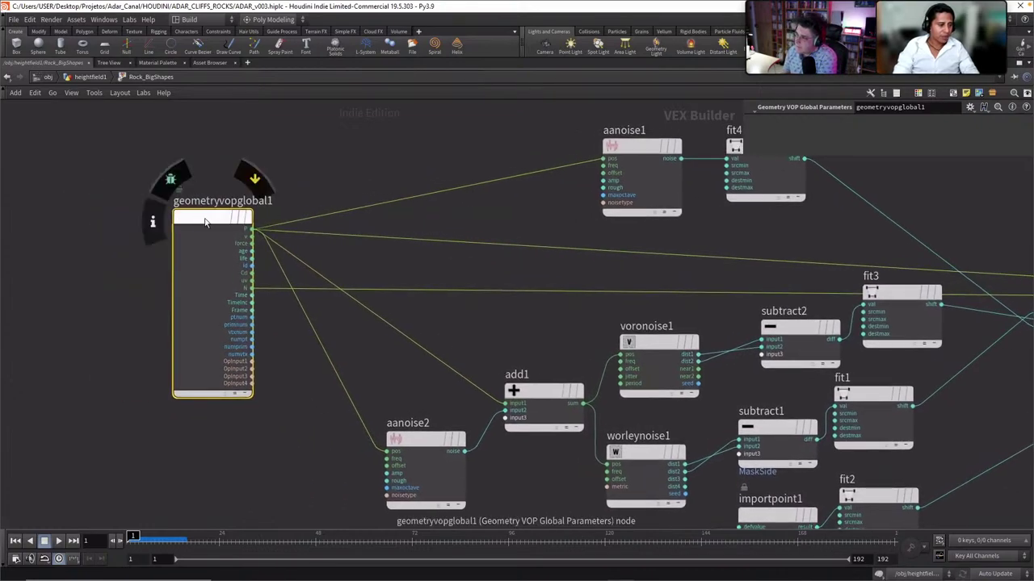
pyautogui.moveTo(663, 193); pyautogui.dragTo(510, 215, button='middle')
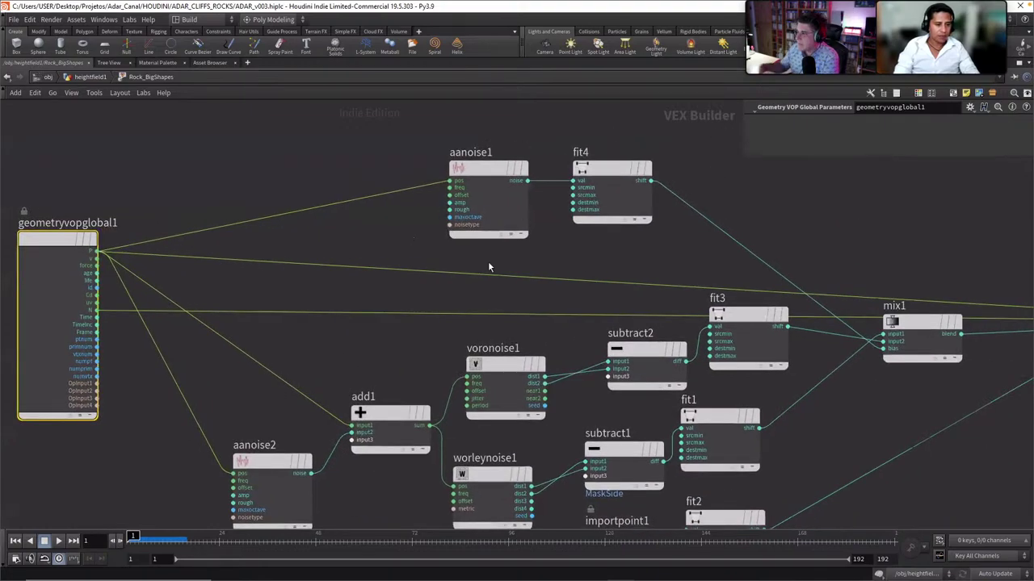
# Move aanoise2 and add1 closer to geometryvopglobal1 and stack voronoise1 directly above worleynoise1
pyautogui.moveTo(488, 267); pyautogui.dragTo(478, 306, button='middle')
pyautogui.moveTo(481, 348); pyautogui.dragTo(462, 349)
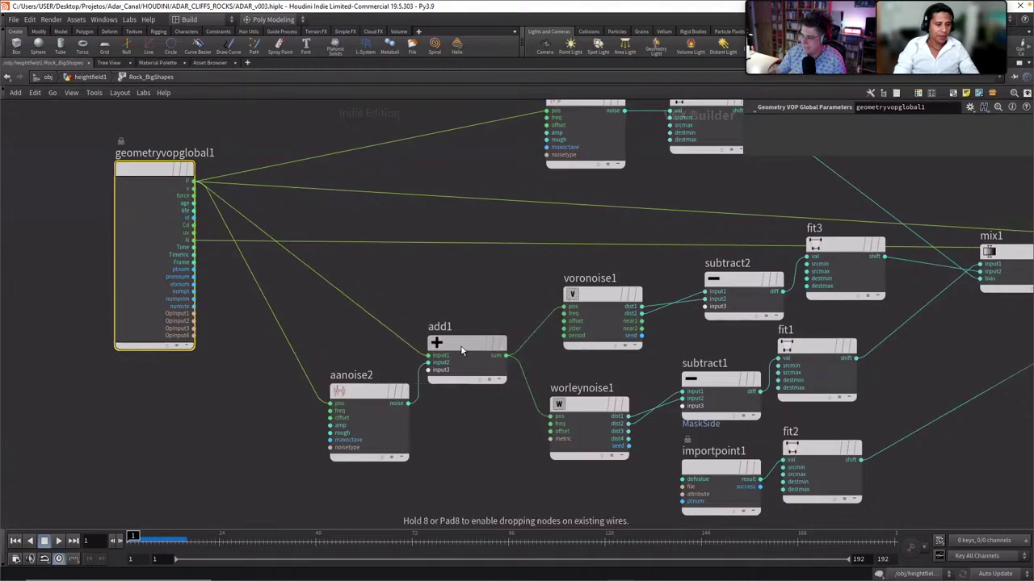
pyautogui.moveTo(363, 391); pyautogui.dragTo(298, 391)
pyautogui.moveTo(464, 349); pyautogui.dragTo(437, 349)
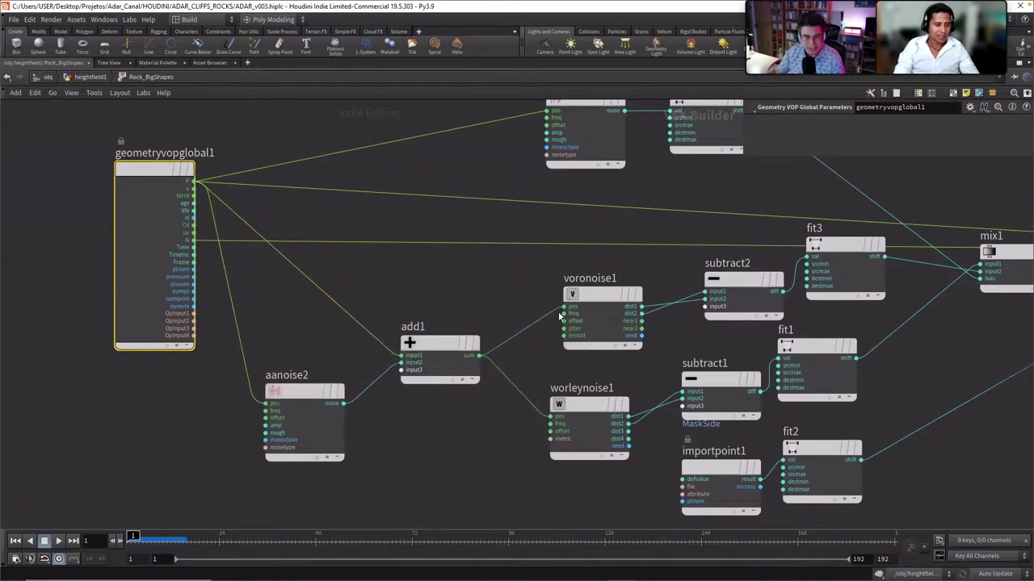
pyautogui.moveTo(559, 316); pyautogui.dragTo(533, 302)
pyautogui.moveTo(601, 416); pyautogui.dragTo(587, 393)
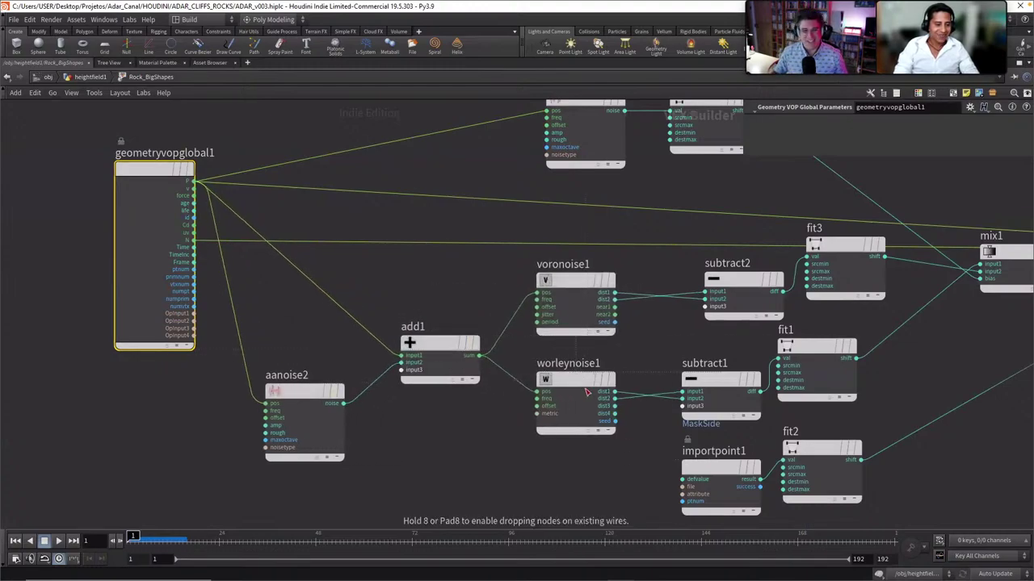
pyautogui.moveTo(711, 278); pyautogui.dragTo(621, 290, button='middle')
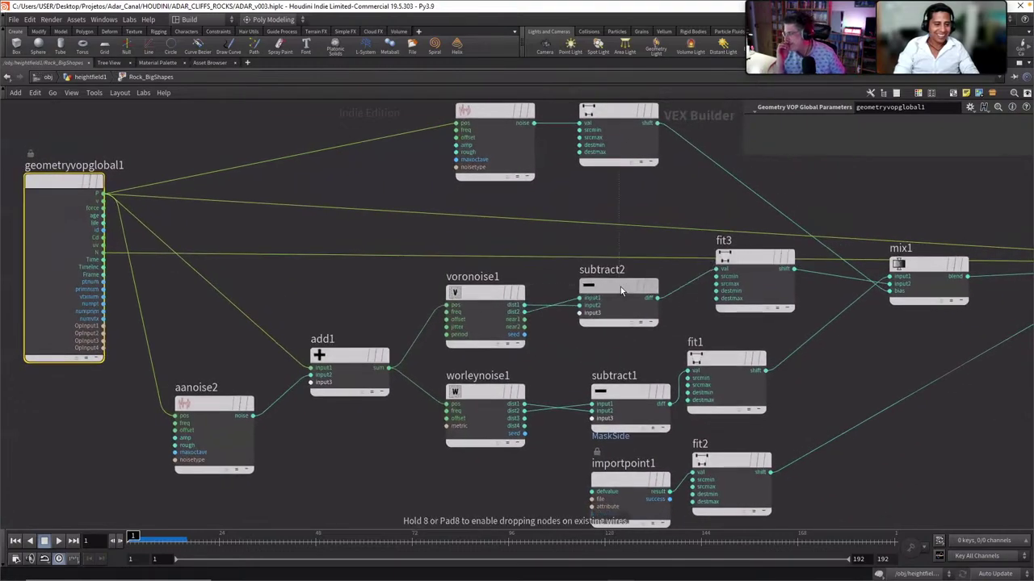
pyautogui.scroll(-2, 557, 347)
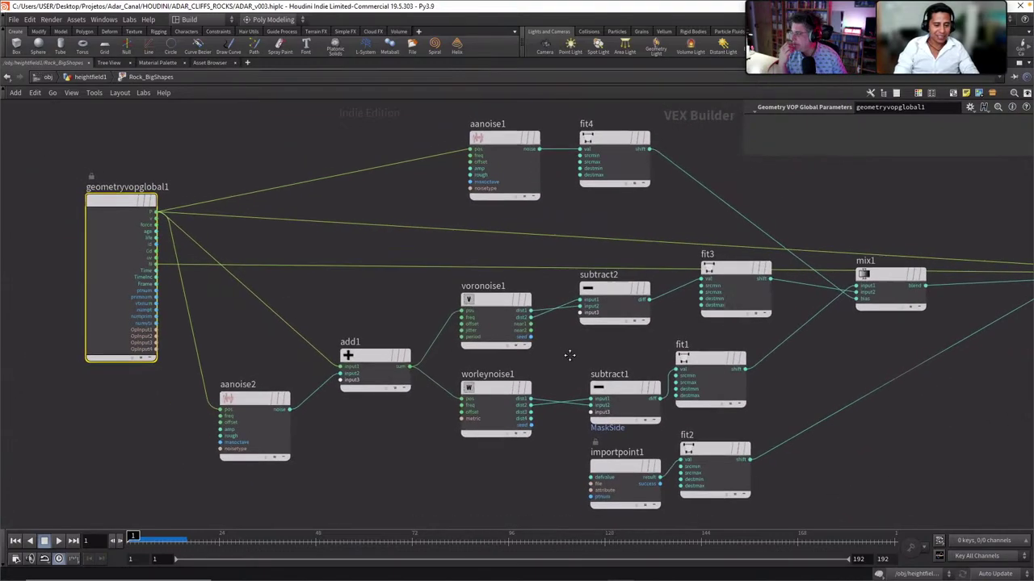
pyautogui.moveTo(570, 355); pyautogui.dragTo(600, 361, button='middle')
pyautogui.rightClick(585, 358)
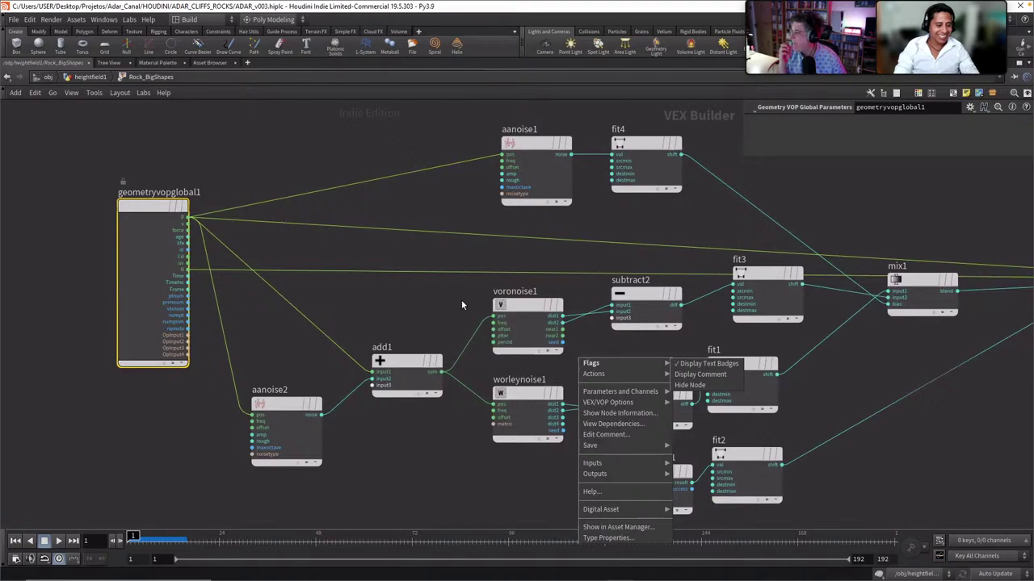
pyautogui.click(444, 305)
pyautogui.scroll(2, 436, 307)
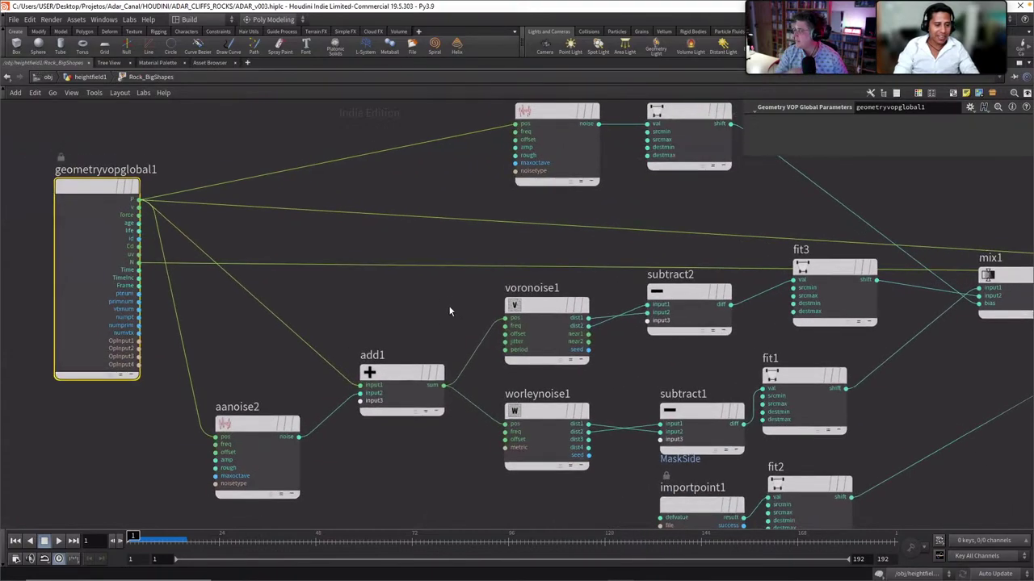
# Align worleynoise1 under voronoise1 and subtract1 under subtract2, and review the parameters of the two noise nodes
pyautogui.moveTo(452, 325); pyautogui.dragTo(429, 272, button='middle')
pyautogui.moveTo(517, 259); pyautogui.dragTo(509, 260)
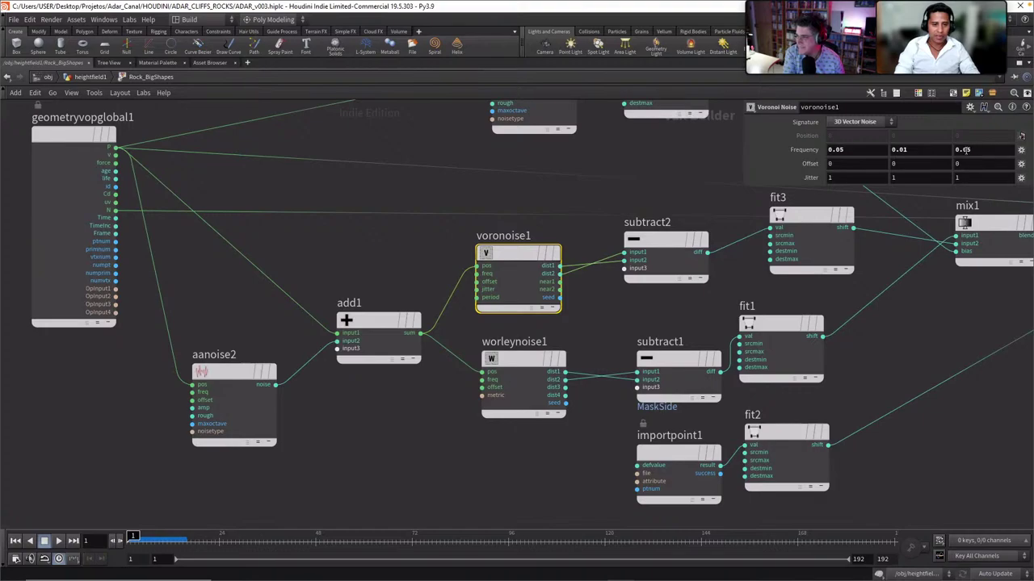
pyautogui.click(510, 361)
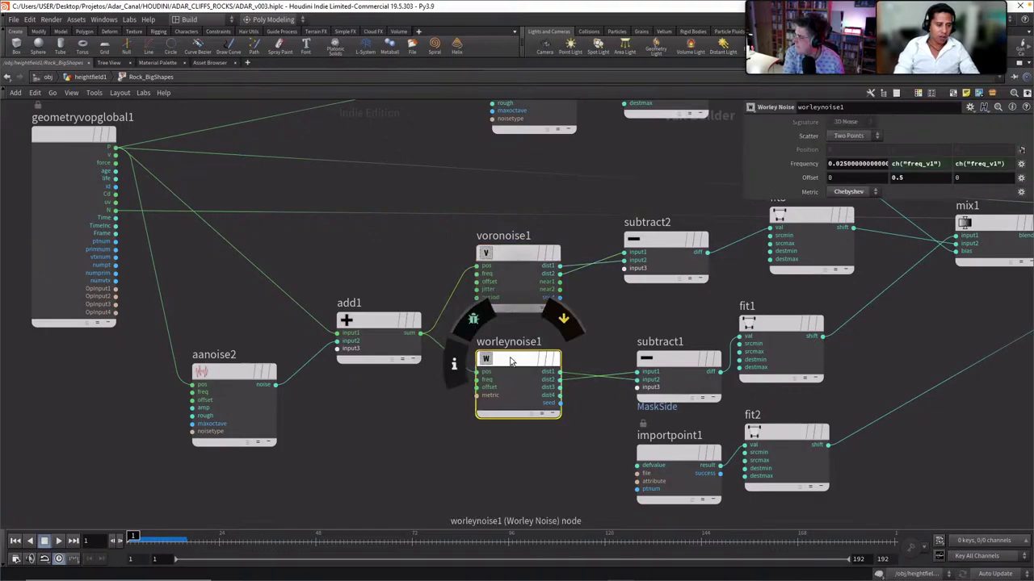
pyautogui.moveTo(514, 360); pyautogui.dragTo(511, 364)
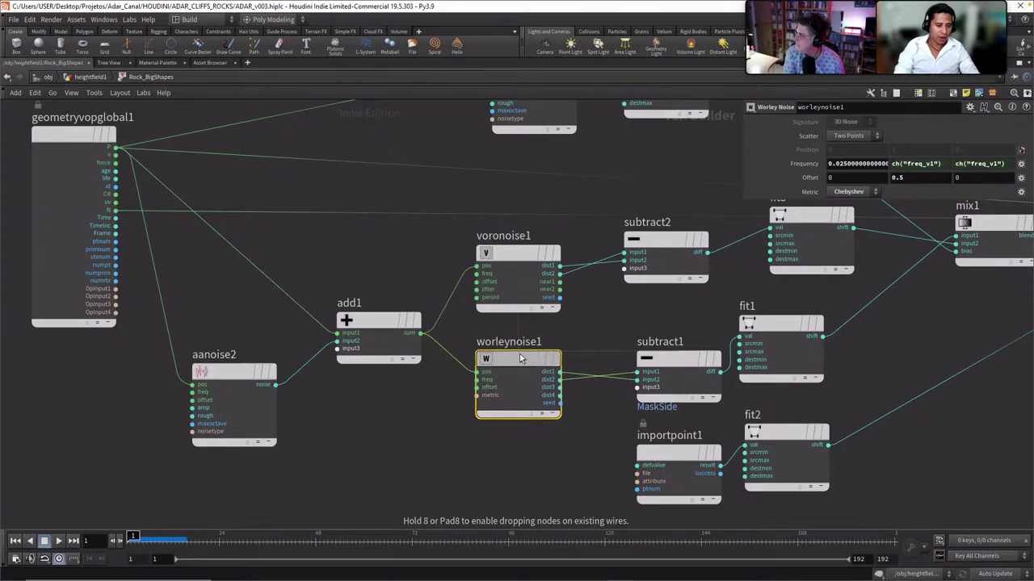
pyautogui.click(663, 241)
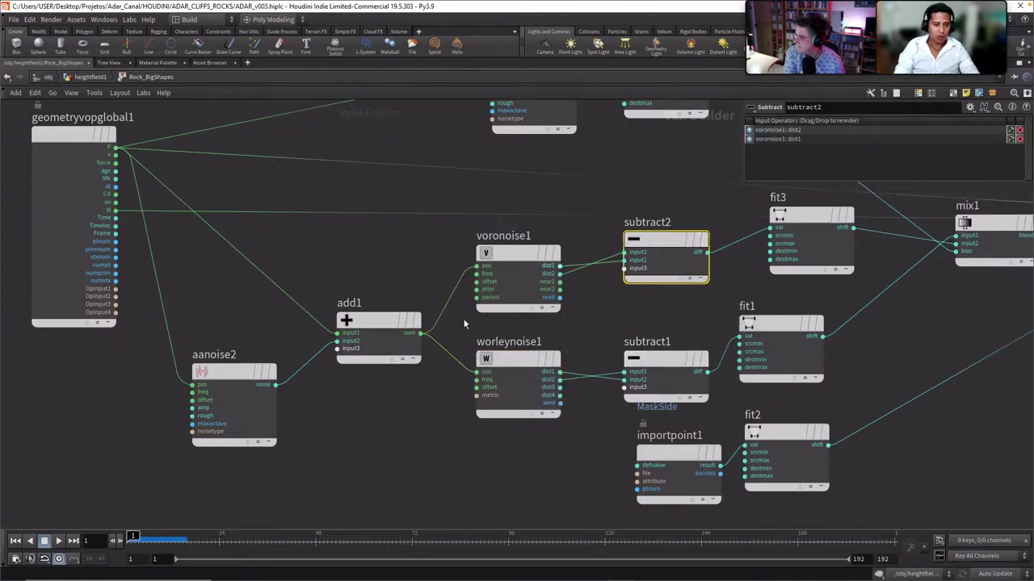
# Examine the inputs of add1 and the frequency and amplitude settings of aanoise2
pyautogui.click(400, 352)
pyautogui.moveTo(382, 417); pyautogui.dragTo(523, 434, button='middle')
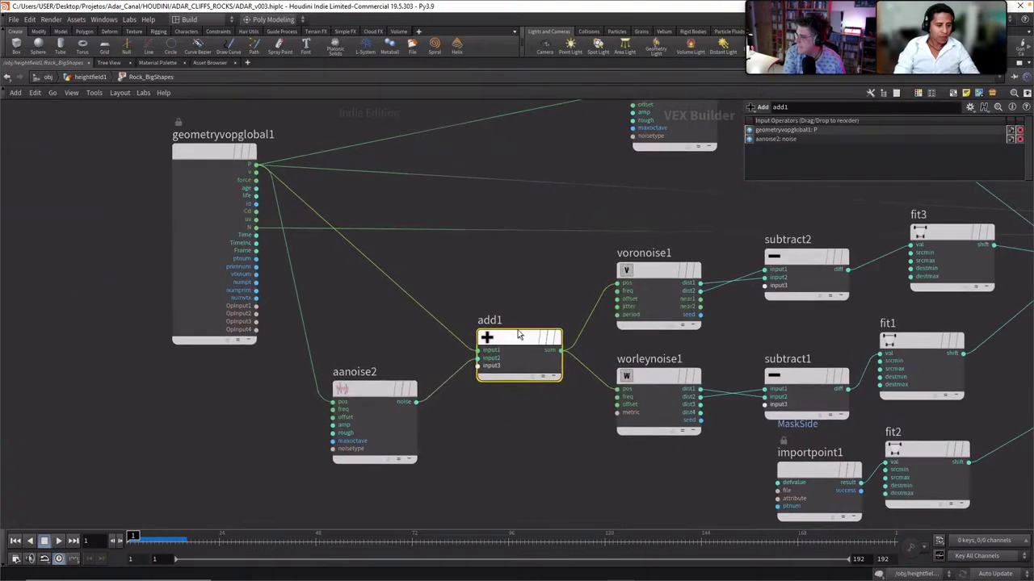
pyautogui.moveTo(512, 344)
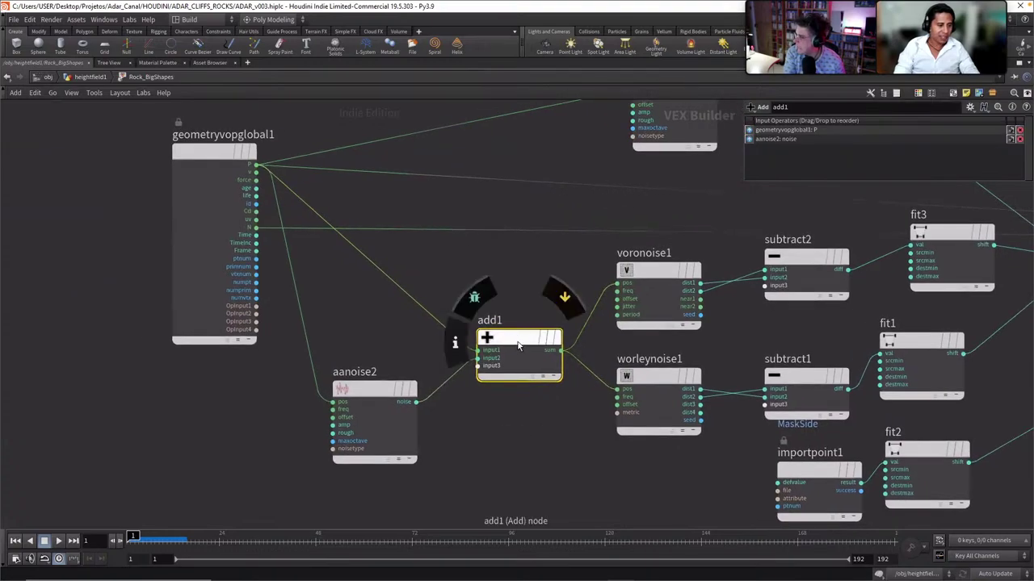
pyautogui.click(375, 391)
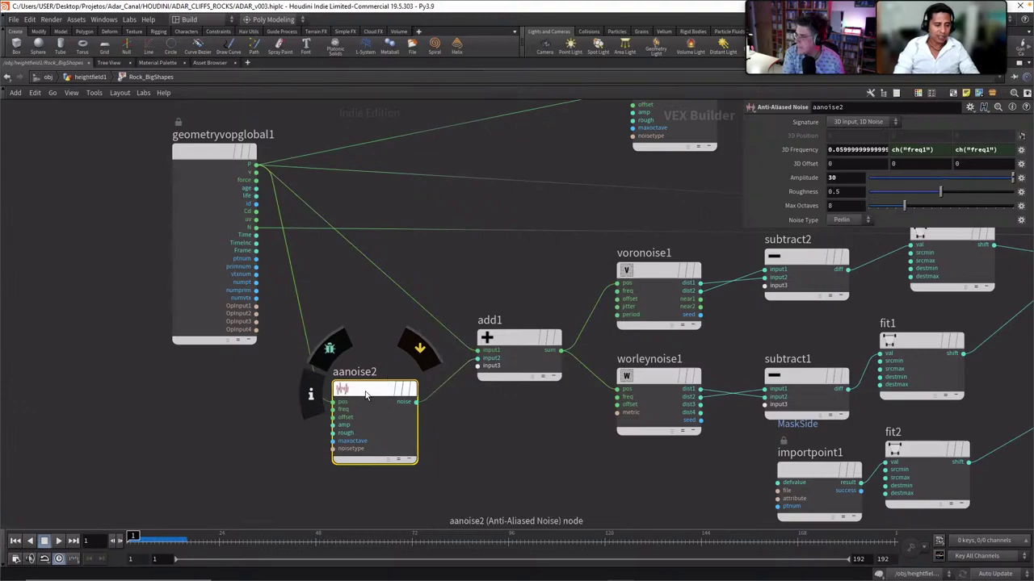
pyautogui.moveTo(366, 393); pyautogui.dragTo(369, 380)
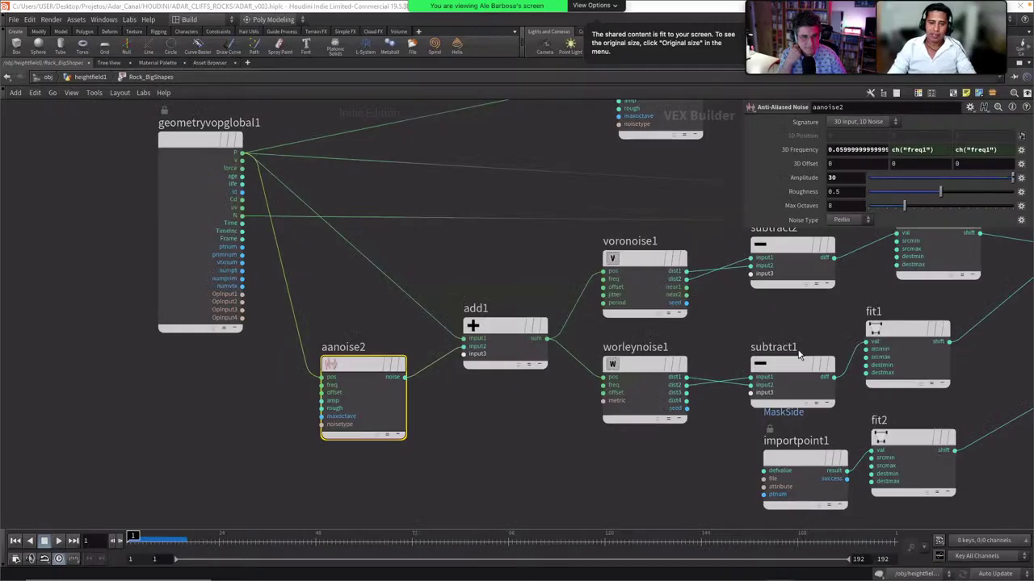
pyautogui.moveTo(458, 287); pyautogui.dragTo(468, 285, button='middle')
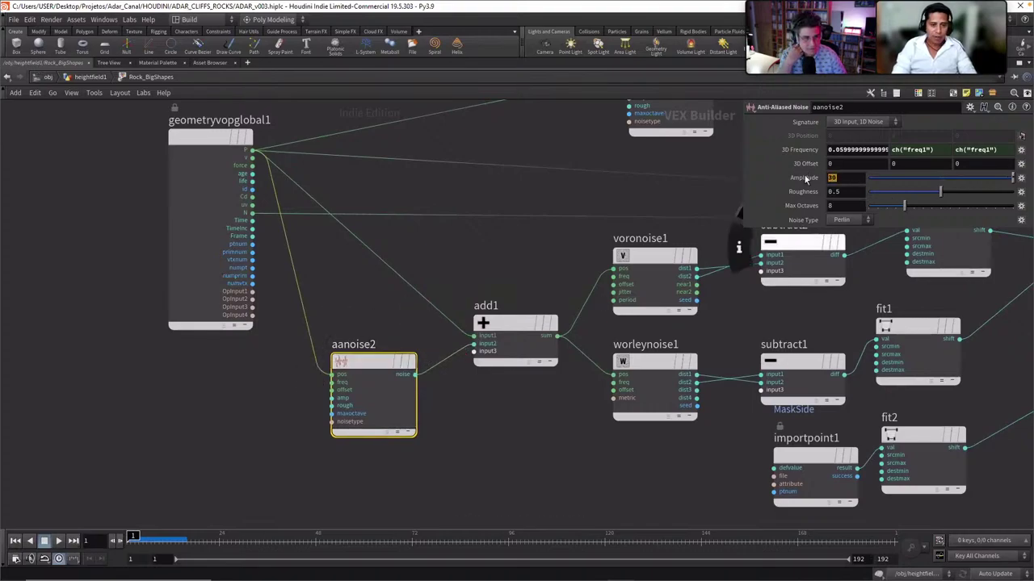
pyautogui.click(834, 179)
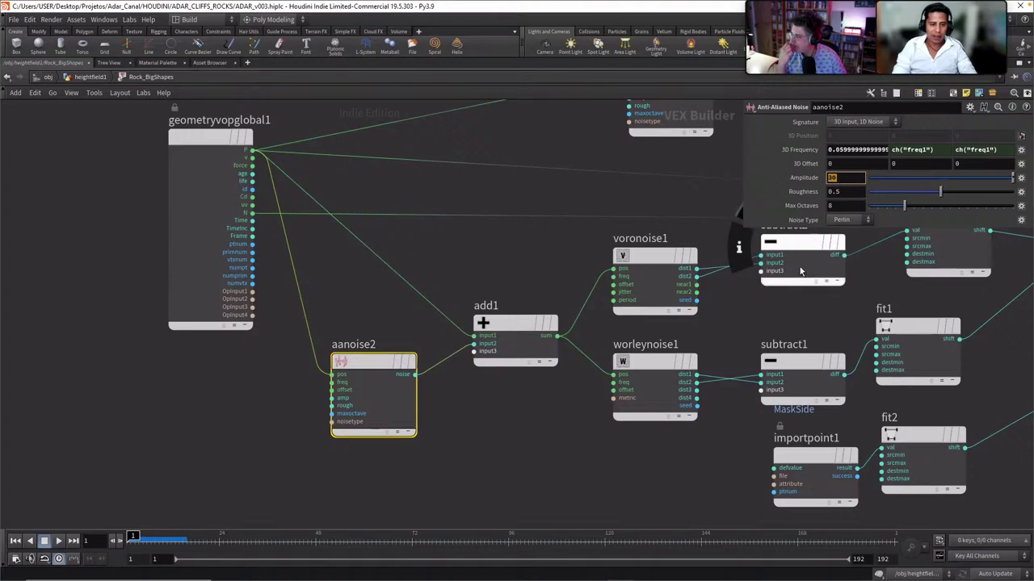
pyautogui.moveTo(729, 332); pyautogui.dragTo(700, 329, button='middle')
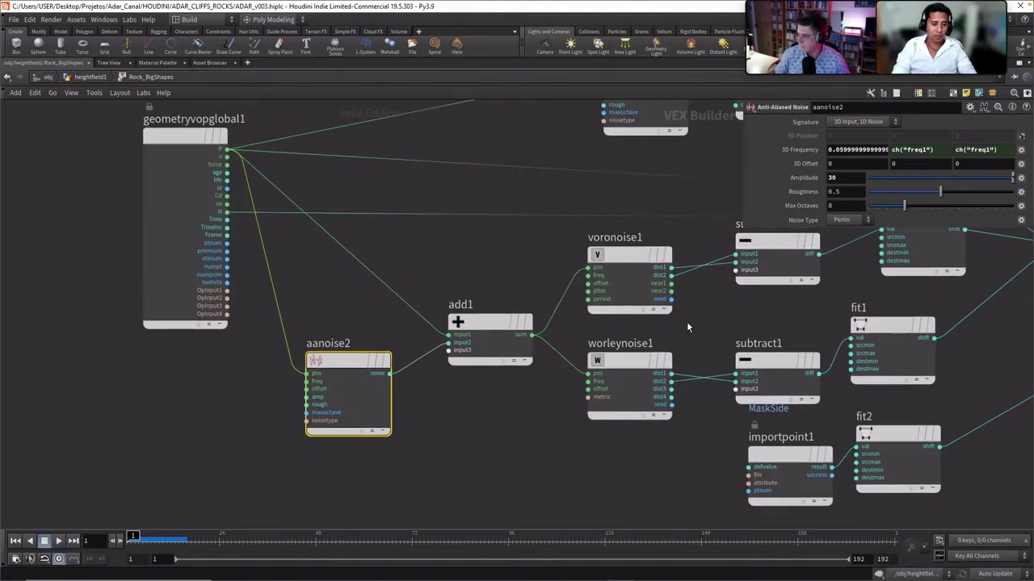
# Line up fit3 beside subtract2 with fit1 beneath it, and raise subtract1 slightly to straighten its connections
pyautogui.moveTo(686, 322); pyautogui.dragTo(531, 323, button='middle')
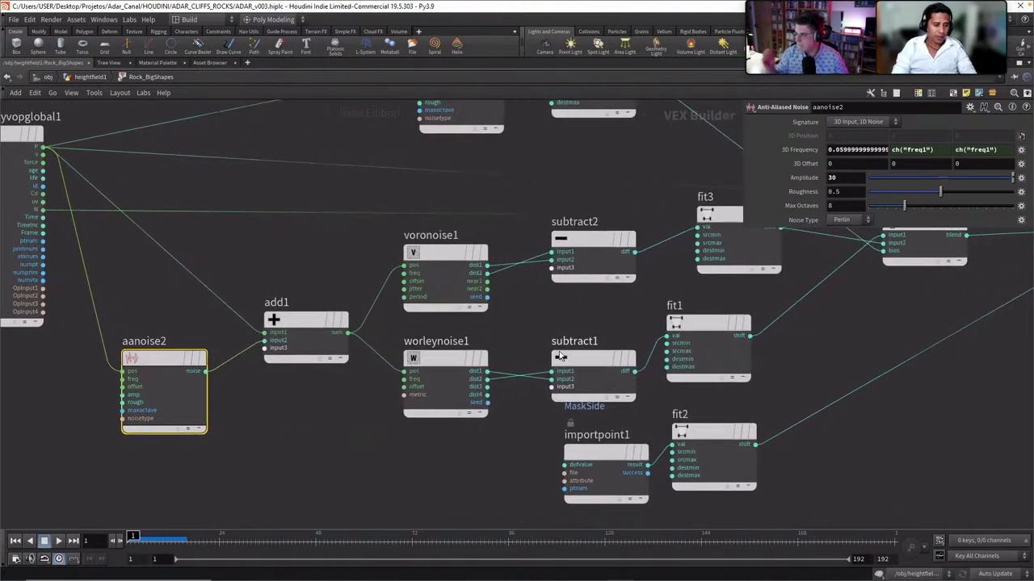
pyautogui.moveTo(442, 265)
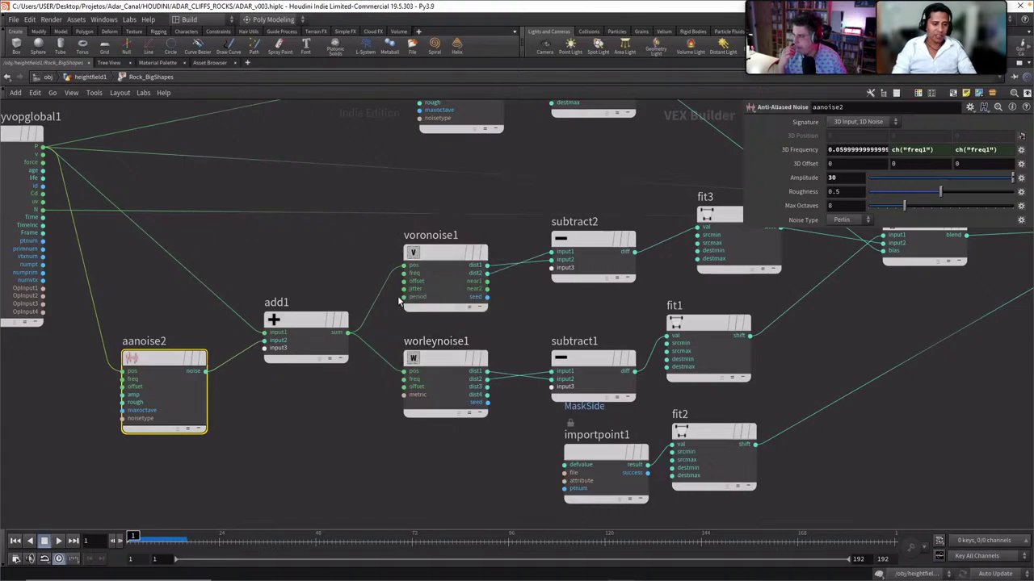
pyautogui.moveTo(572, 318); pyautogui.dragTo(503, 319, button='middle')
pyautogui.moveTo(650, 337); pyautogui.dragTo(670, 355)
pyautogui.moveTo(674, 216); pyautogui.dragTo(665, 240)
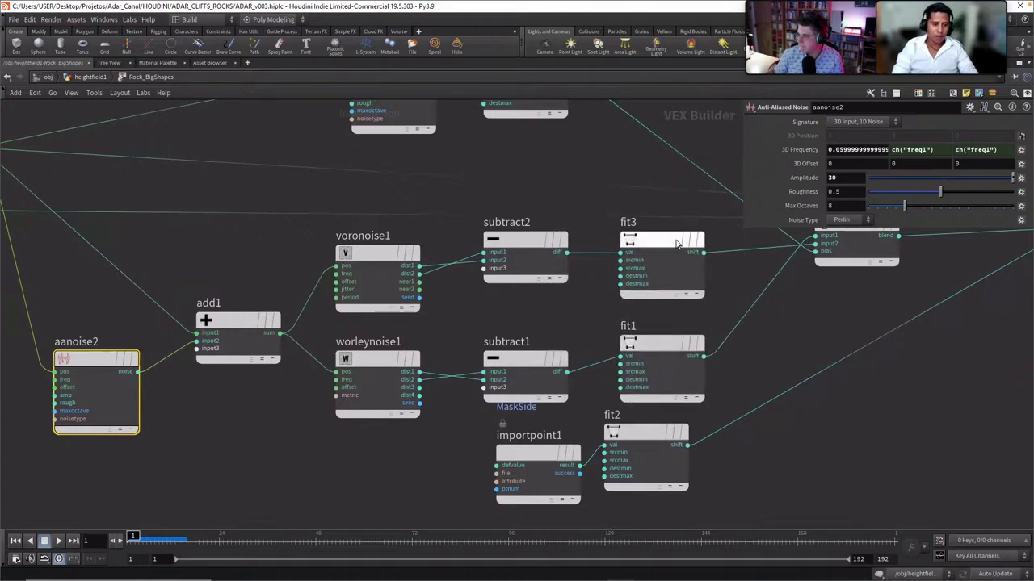
pyautogui.moveTo(666, 242)
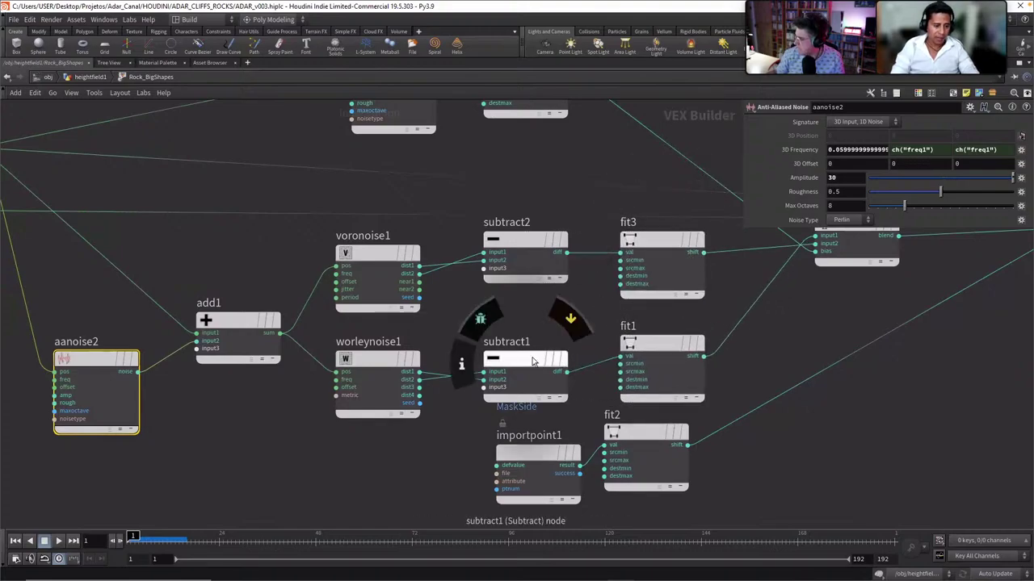
pyautogui.moveTo(535, 362); pyautogui.dragTo(534, 355)
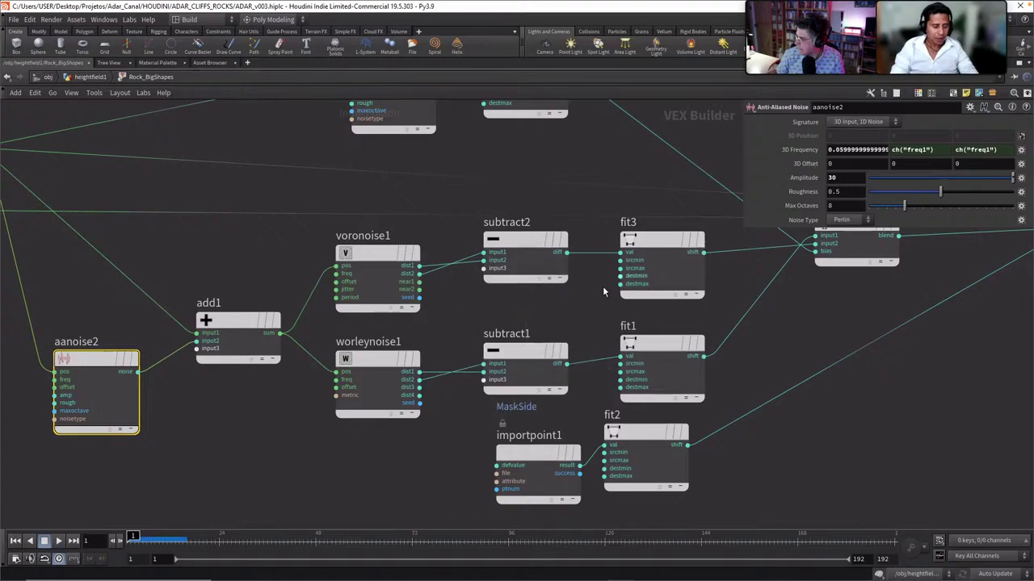
# Examine the source and destination ranges of fit3 and fit1
pyautogui.click(663, 248)
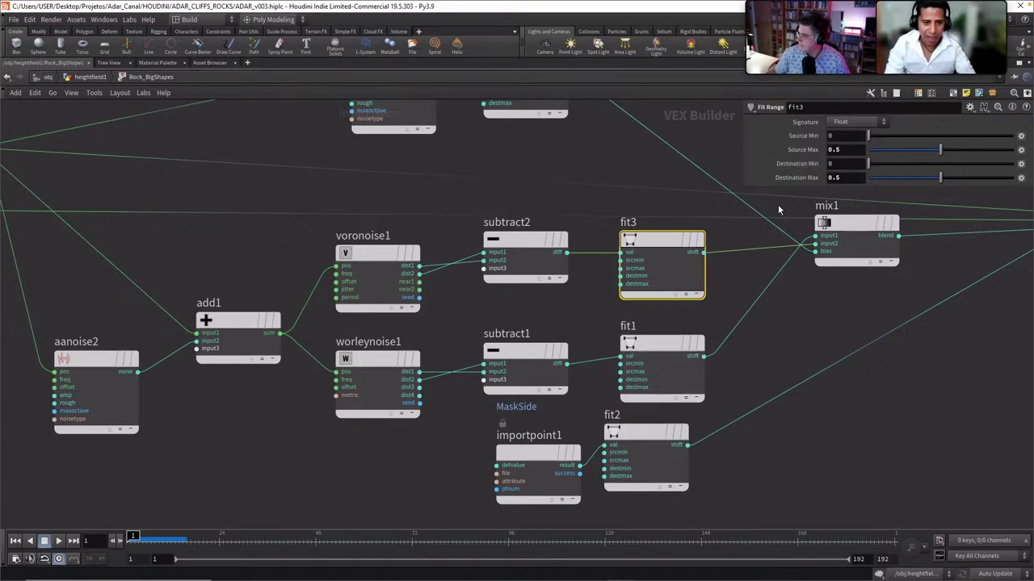
pyautogui.click(654, 350)
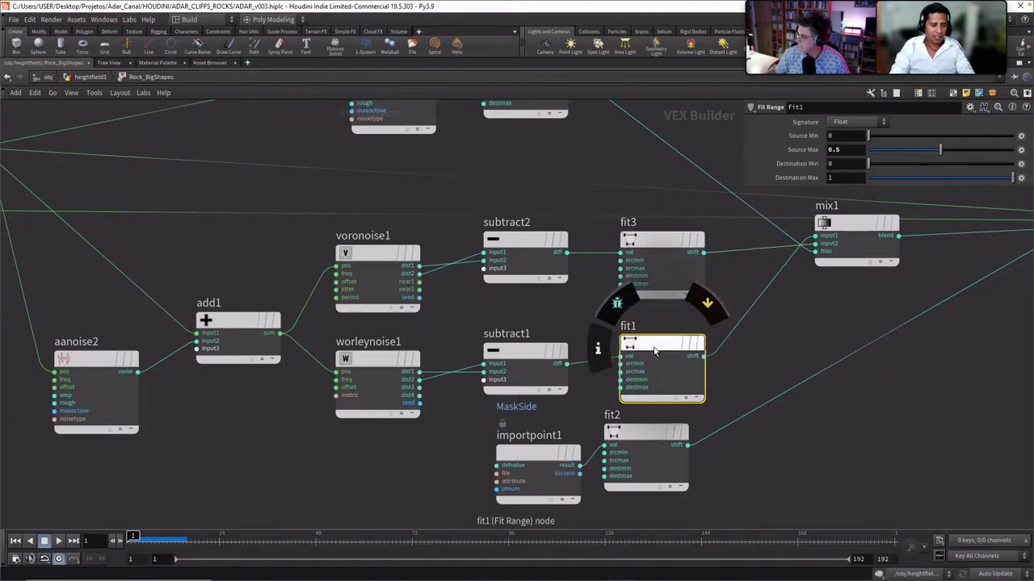
pyautogui.moveTo(832, 352); pyautogui.dragTo(722, 364, button='middle')
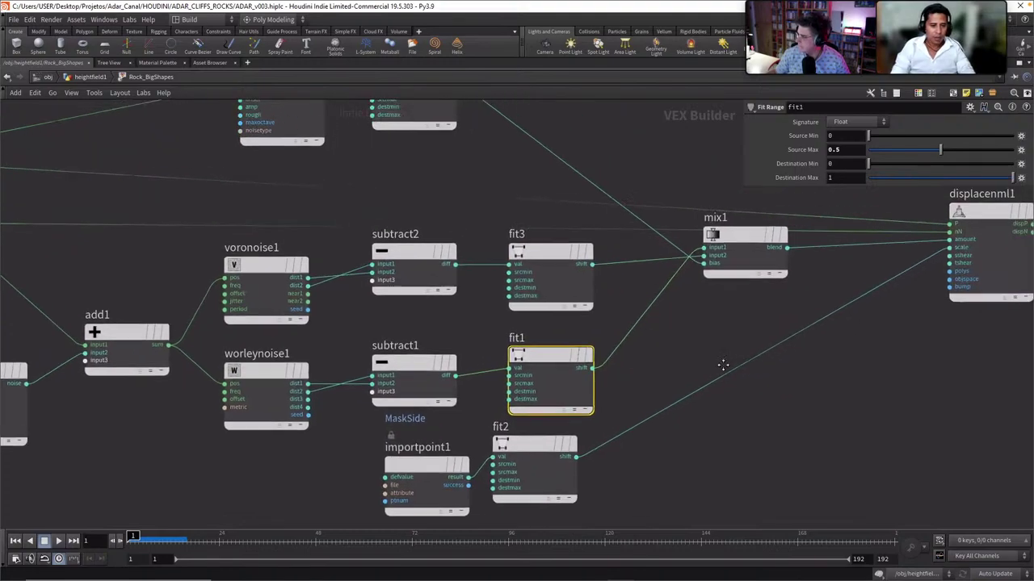
# Select aanoise1 above the cell noises and examine its frequency, amplitude and roughness settings
pyautogui.moveTo(457, 175); pyautogui.dragTo(580, 254, button='middle')
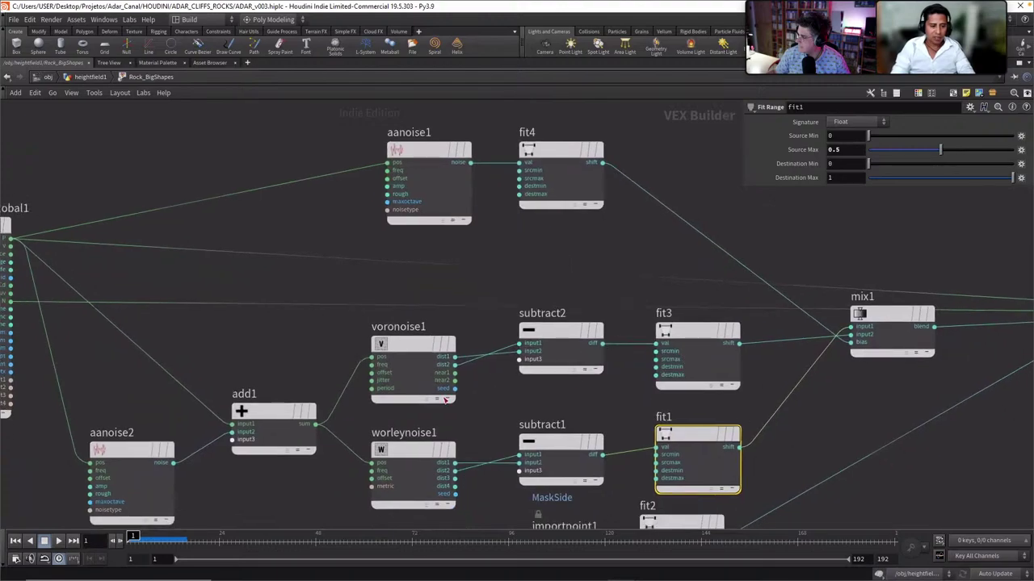
pyautogui.moveTo(515, 245); pyautogui.dragTo(603, 282, button='middle')
pyautogui.click(515, 193)
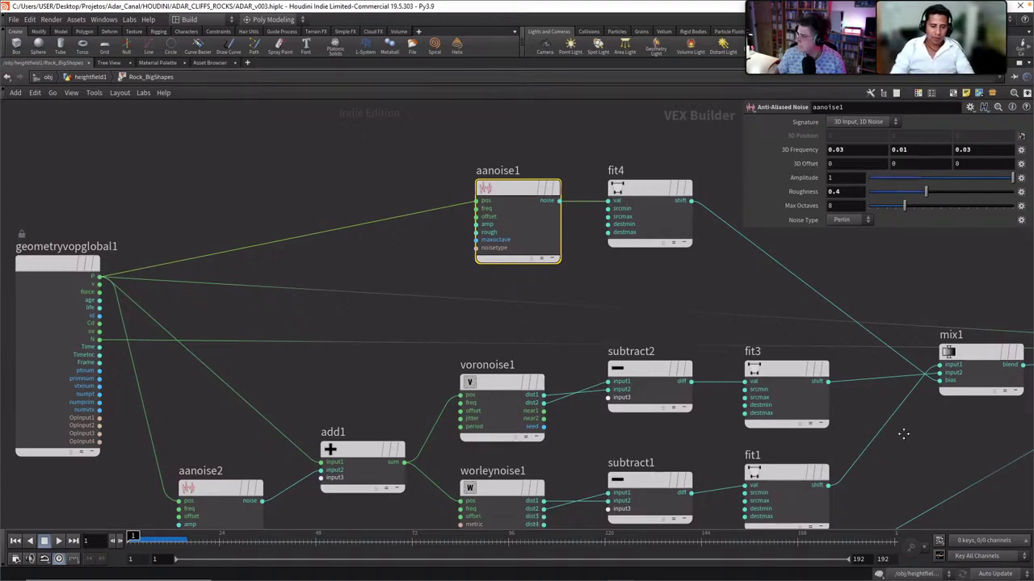
# Examine how fit1, fit3 and fit4 feed mix1 and trace its blend output to displacenml1
pyautogui.moveTo(918, 399); pyautogui.dragTo(794, 345, button='middle')
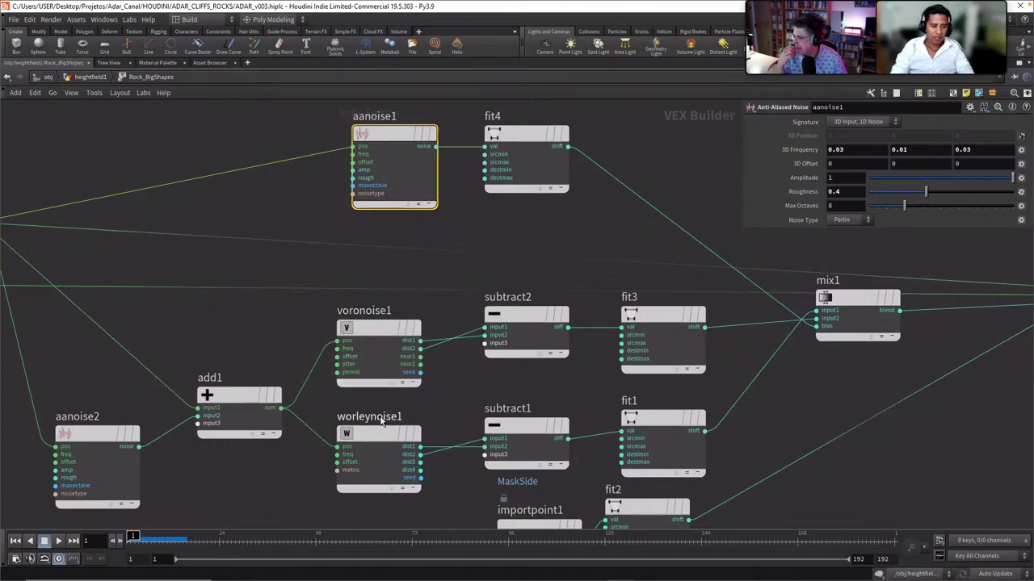
pyautogui.moveTo(816, 391); pyautogui.dragTo(707, 285, button='middle')
pyautogui.moveTo(770, 400); pyautogui.dragTo(667, 434, button='middle')
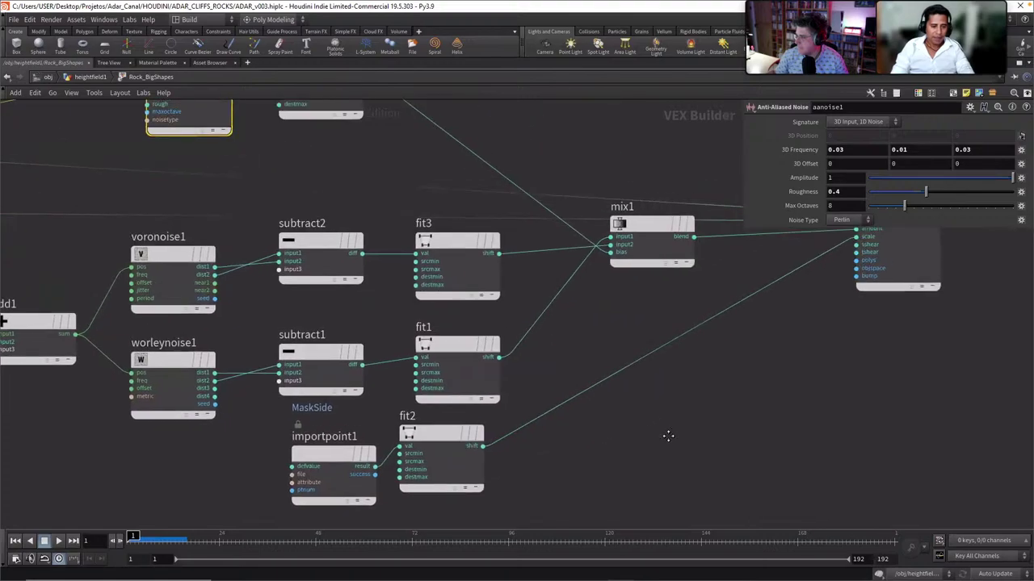
pyautogui.scroll(-1, 669, 395)
pyautogui.moveTo(670, 395); pyautogui.dragTo(637, 413, button='middle')
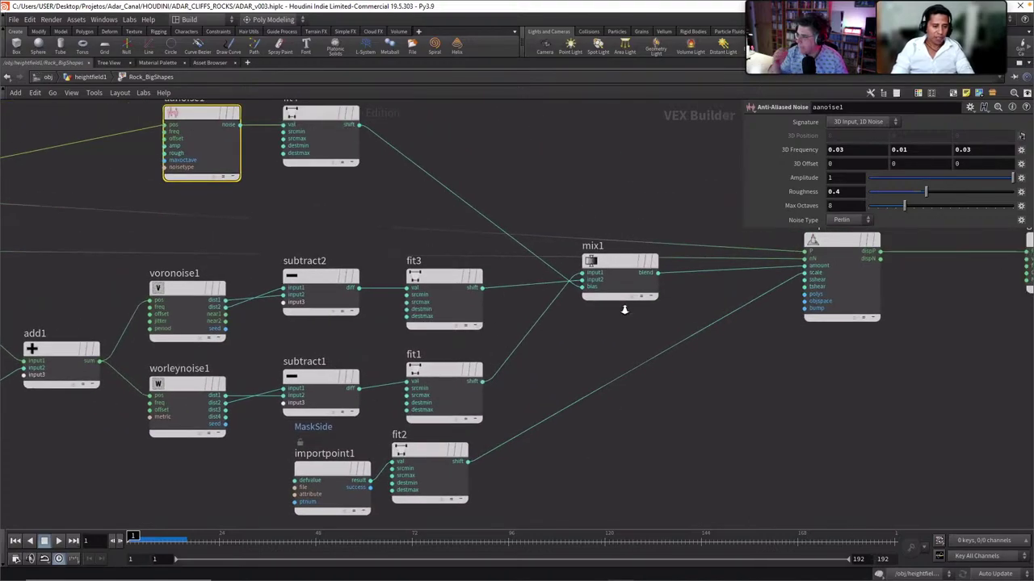
pyautogui.moveTo(624, 315); pyautogui.dragTo(644, 327, button='middle')
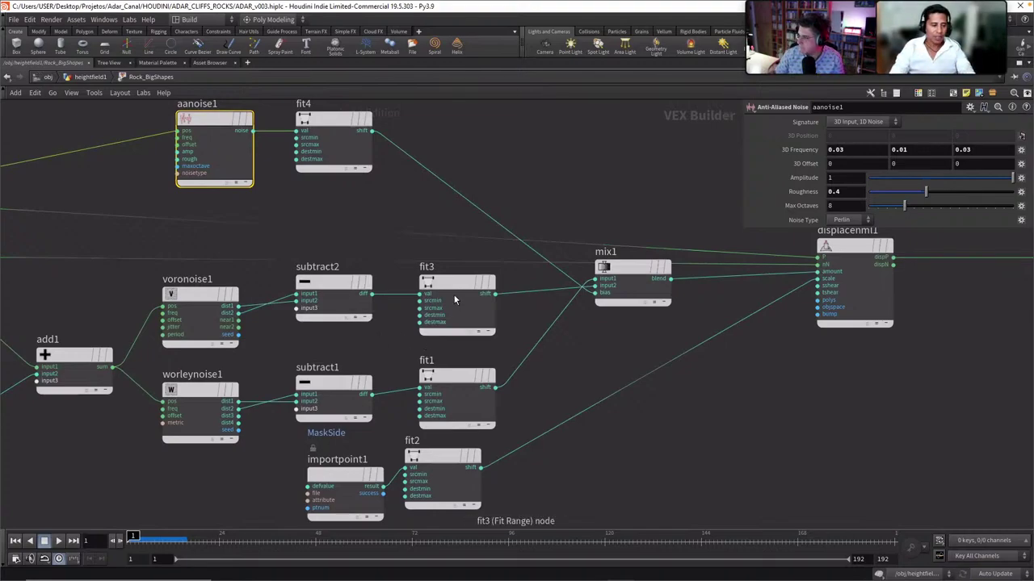
# Select importpoint1 and examine the MaskSide attribute it imports for the displacement scale
pyautogui.click(338, 482)
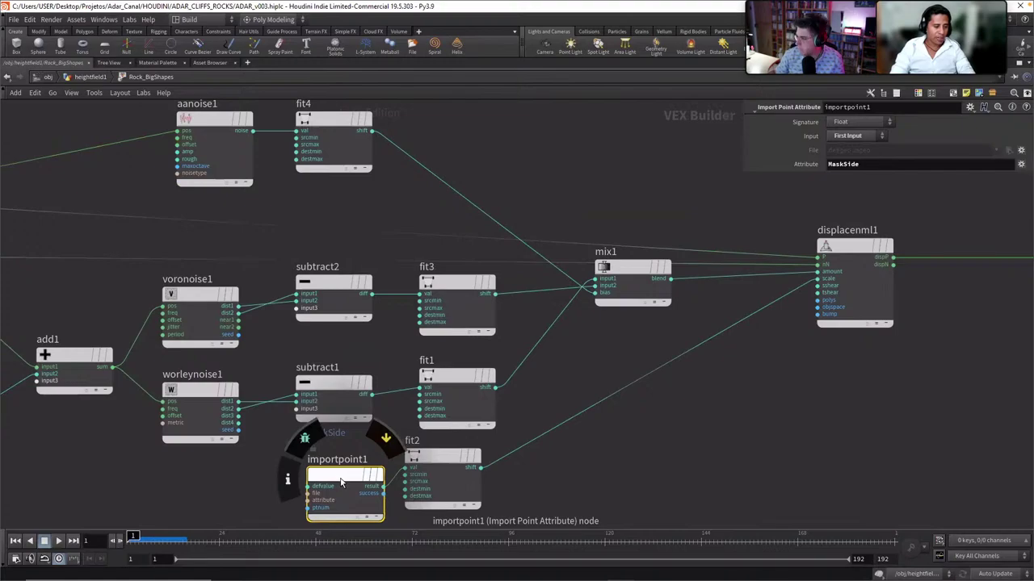
pyautogui.doubleClick(842, 163)
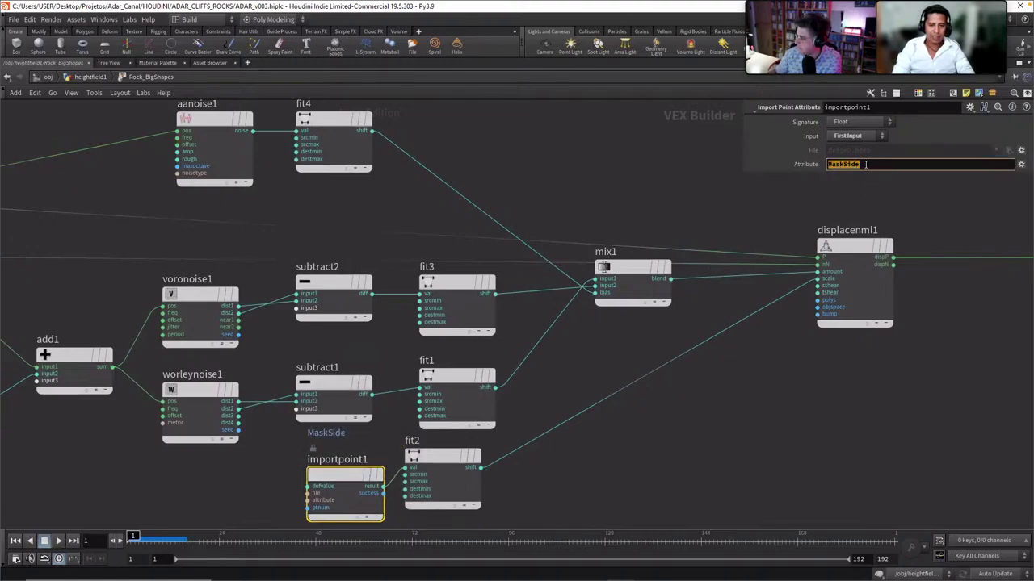
pyautogui.click(734, 408)
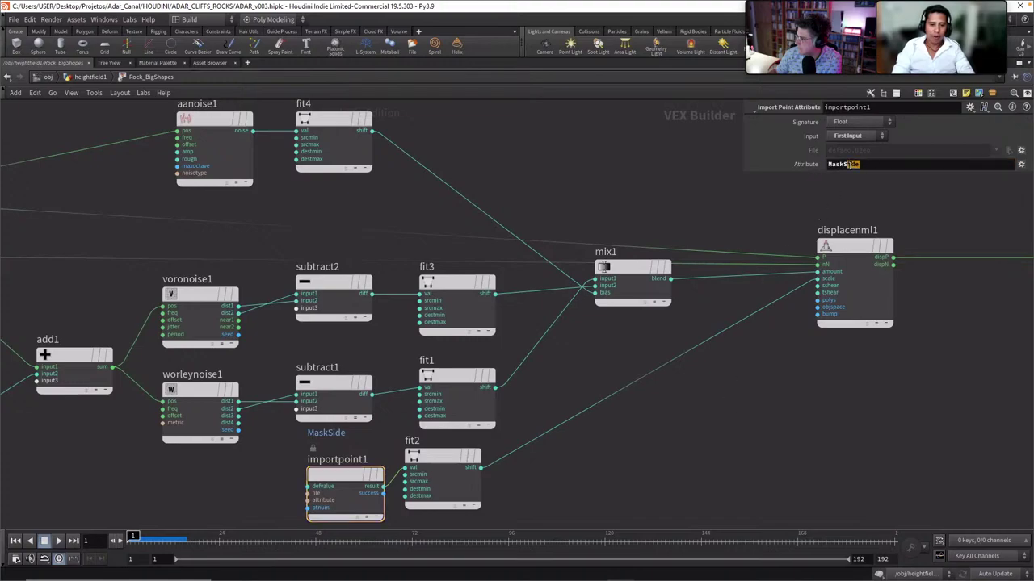
# Examine the source and destination ranges of fit2 after the MaskSide import, and return to the heightfield1 network
pyautogui.doubleClick(841, 165)
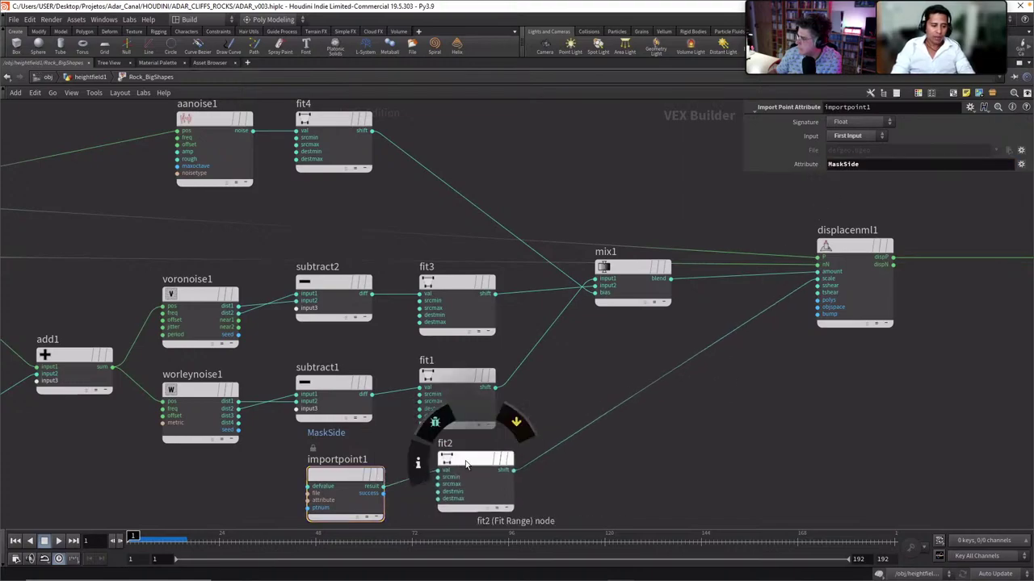
pyautogui.moveTo(443, 477); pyautogui.dragTo(475, 480)
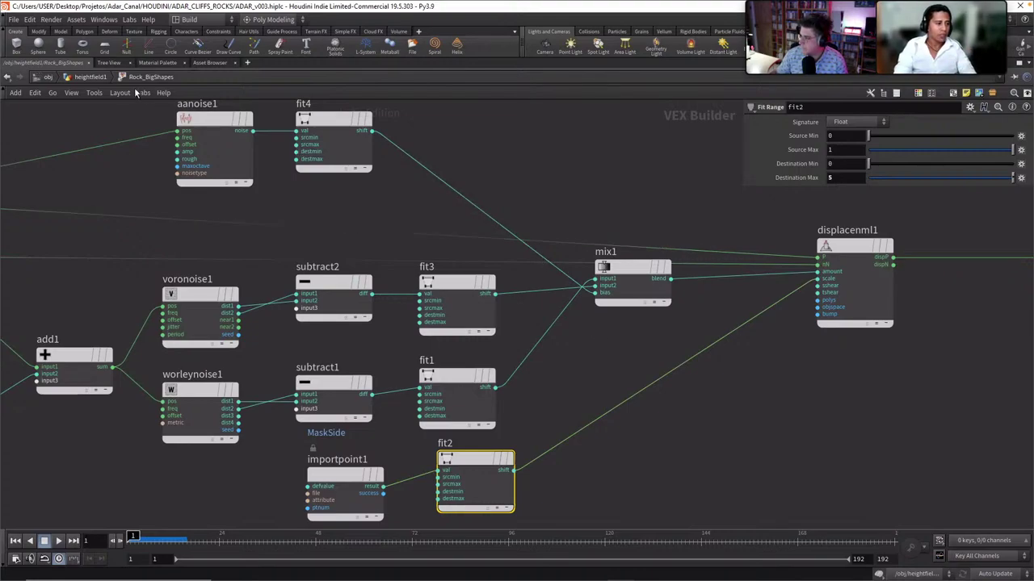
pyautogui.click(89, 77)
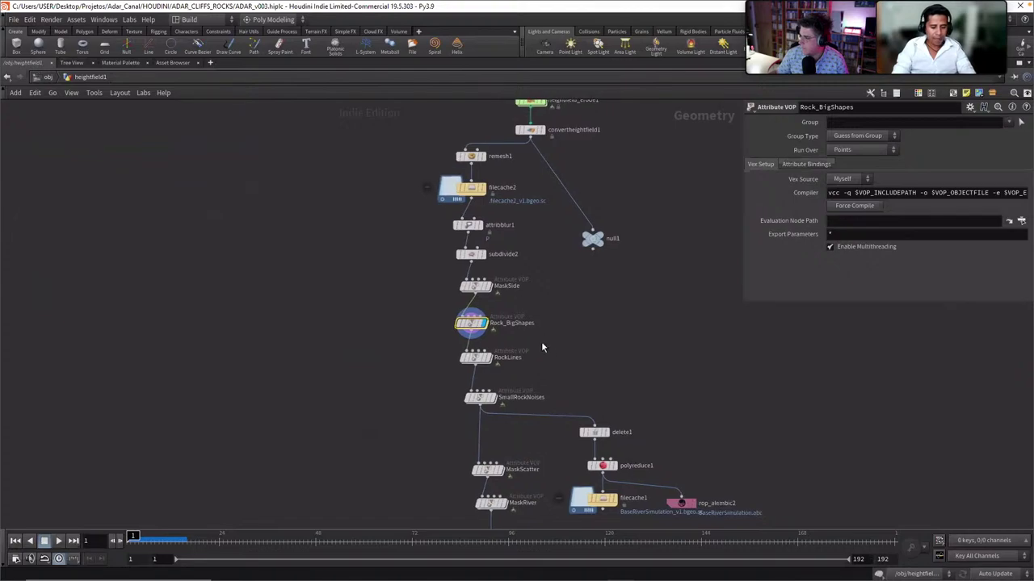
# Bring back the 3D scene view beside the network and examine the Rock_BigShapes displacement on the canyon cliffs from several angles
pyautogui.hotkey('ctrl', 'b')
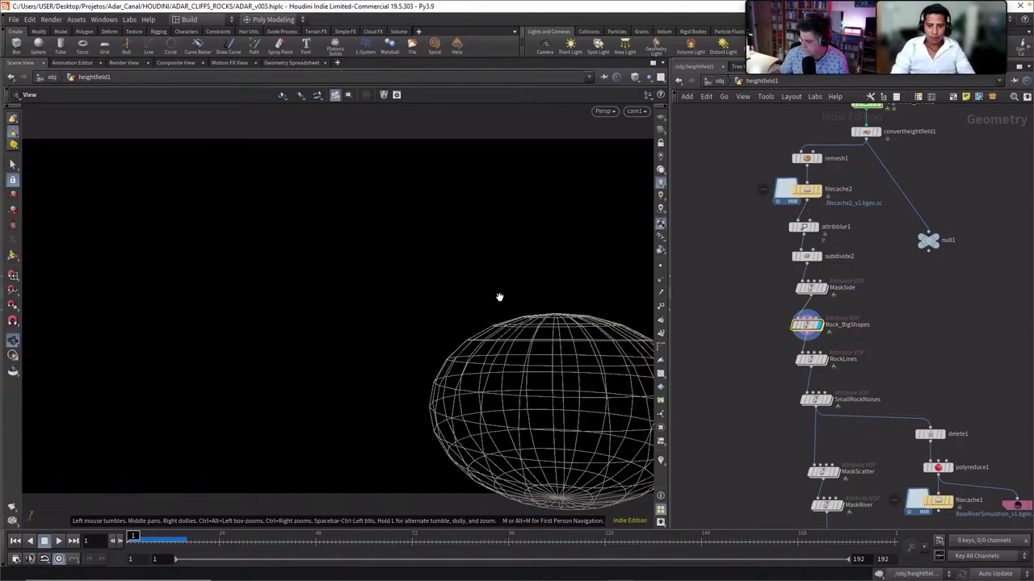
pyautogui.hotkey('space', 'g')
pyautogui.moveTo(413, 344); pyautogui.dragTo(775, 383, button='right')
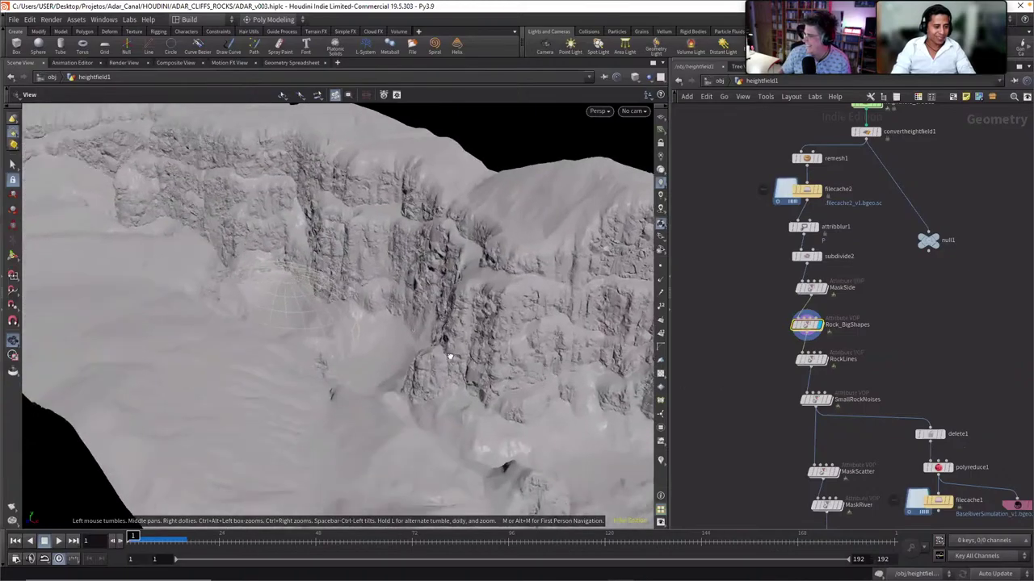
pyautogui.moveTo(450, 352); pyautogui.dragTo(529, 219)
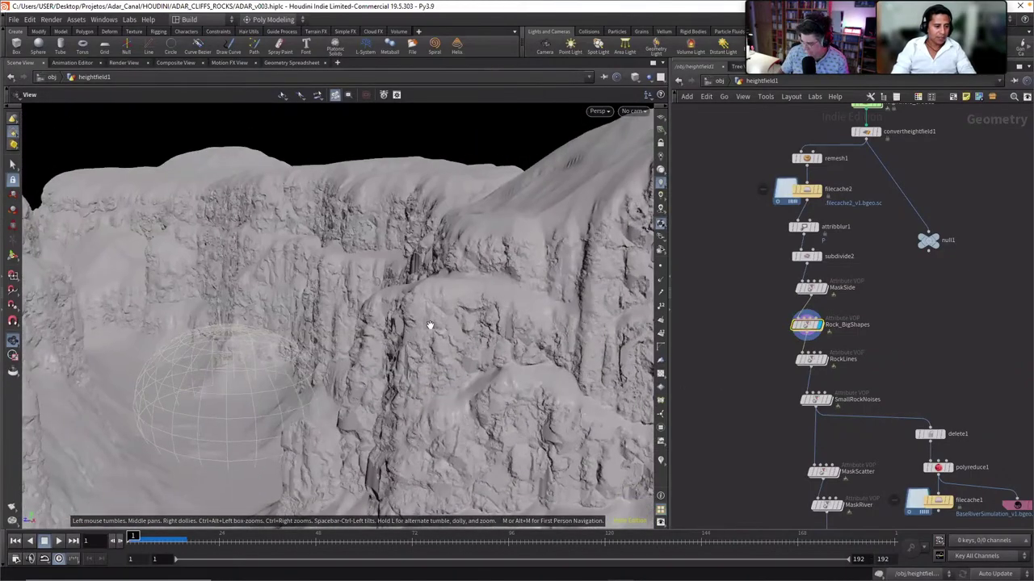
pyautogui.moveTo(430, 326); pyautogui.dragTo(443, 242)
pyautogui.moveTo(521, 187); pyautogui.dragTo(488, 214)
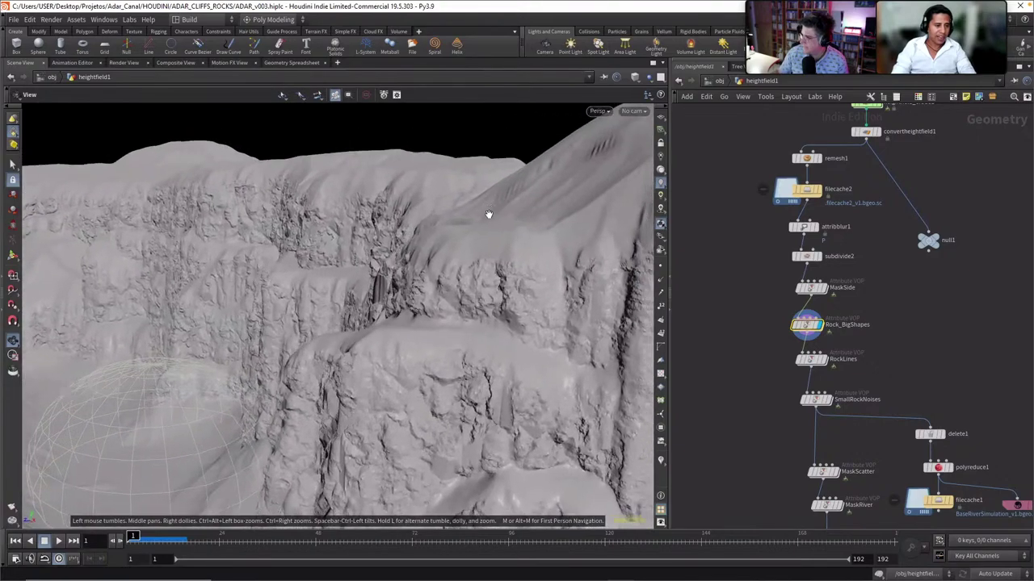
pyautogui.moveTo(519, 409); pyautogui.dragTo(577, 198)
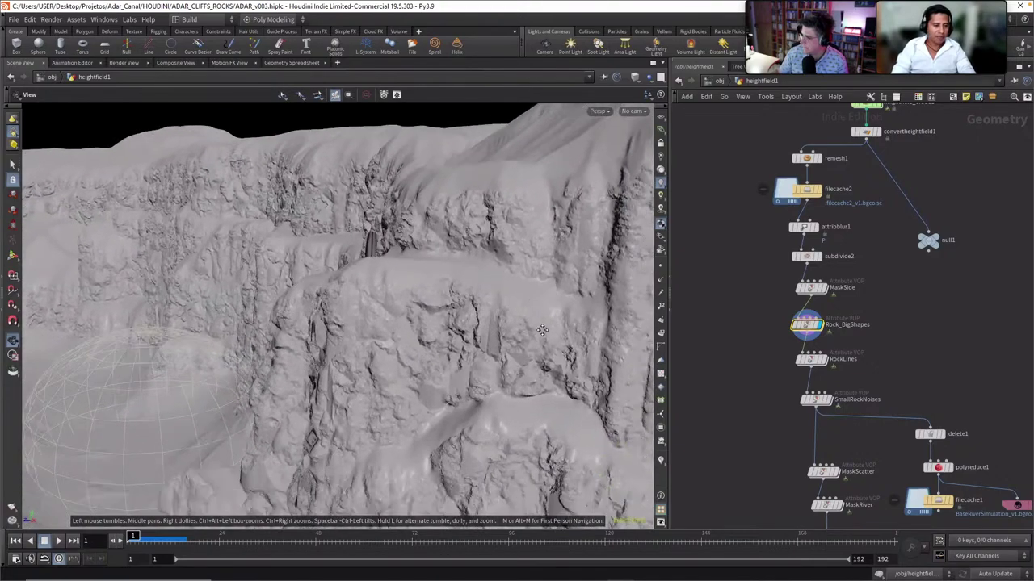
pyautogui.moveTo(542, 330); pyautogui.dragTo(441, 372)
# Display the MaskSide, Rock_BigShapes and RockLines outputs in turn to compare their effect on the cliffs
pyautogui.click(824, 289)
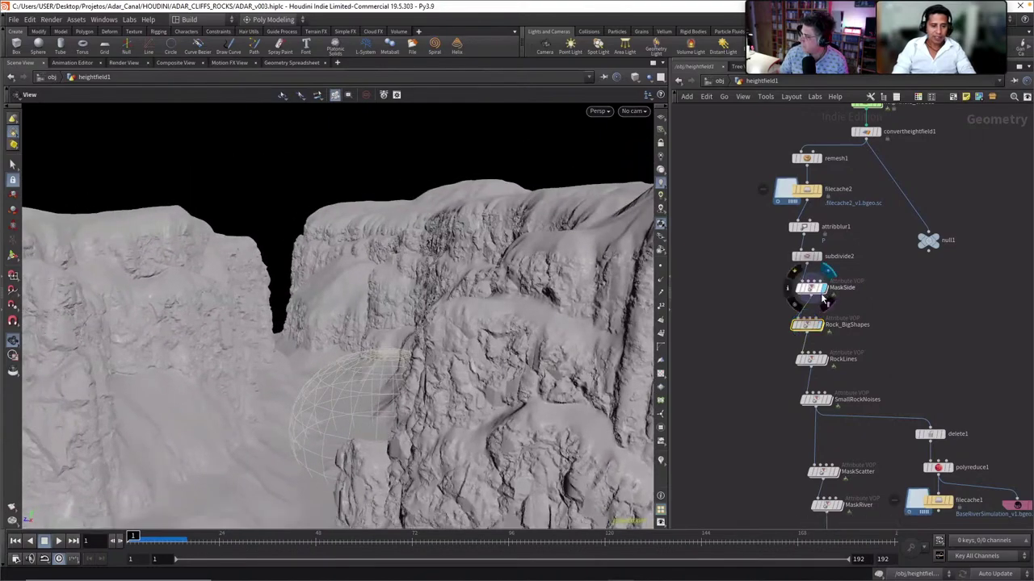
pyautogui.click(822, 325)
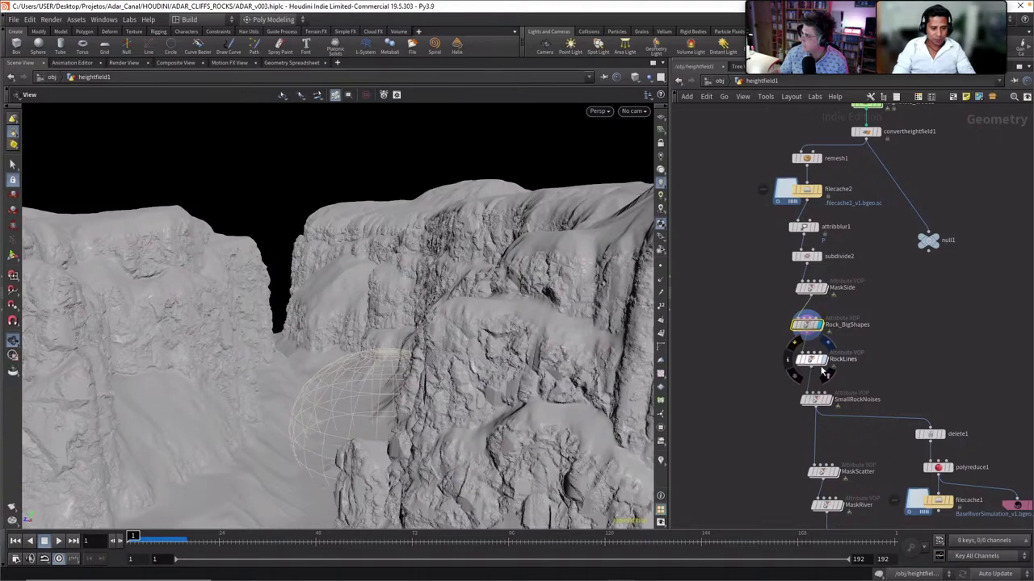
pyautogui.click(823, 361)
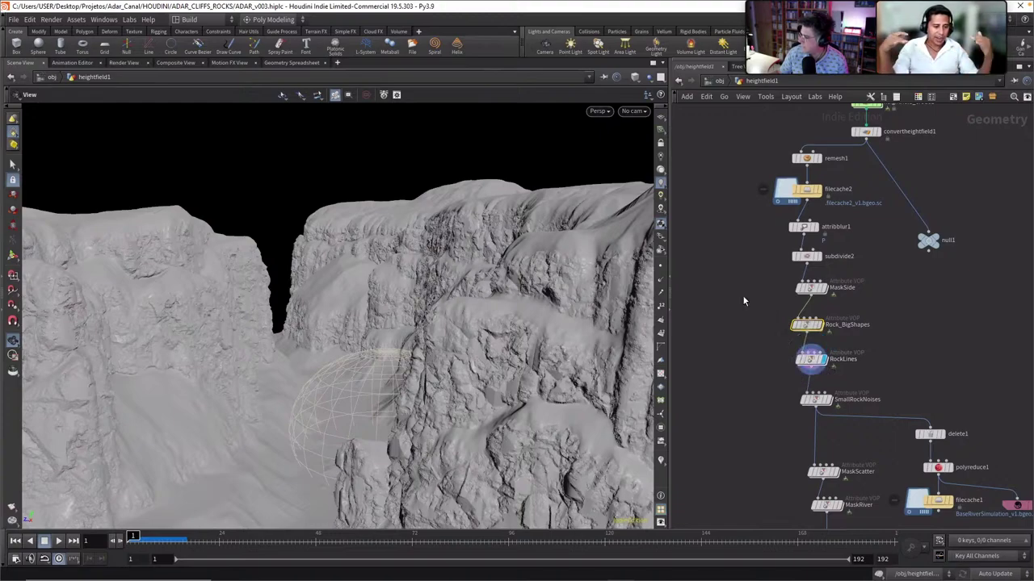
# Examine the line detail of the RockLines output on the cliff walls, both close up and across the canyon
pyautogui.moveTo(287, 327); pyautogui.dragTo(393, 278)
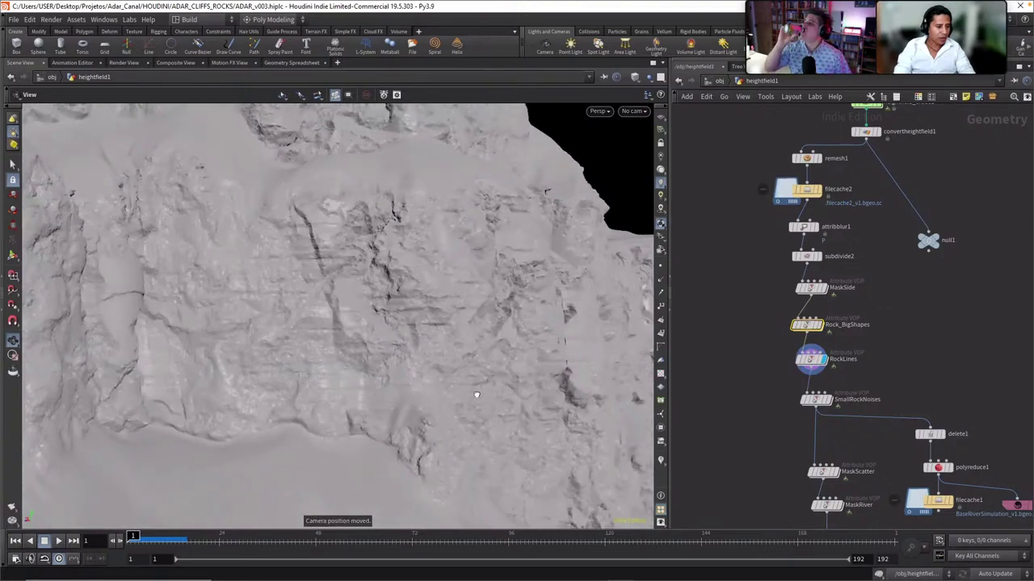
pyautogui.moveTo(472, 329); pyautogui.dragTo(581, 274)
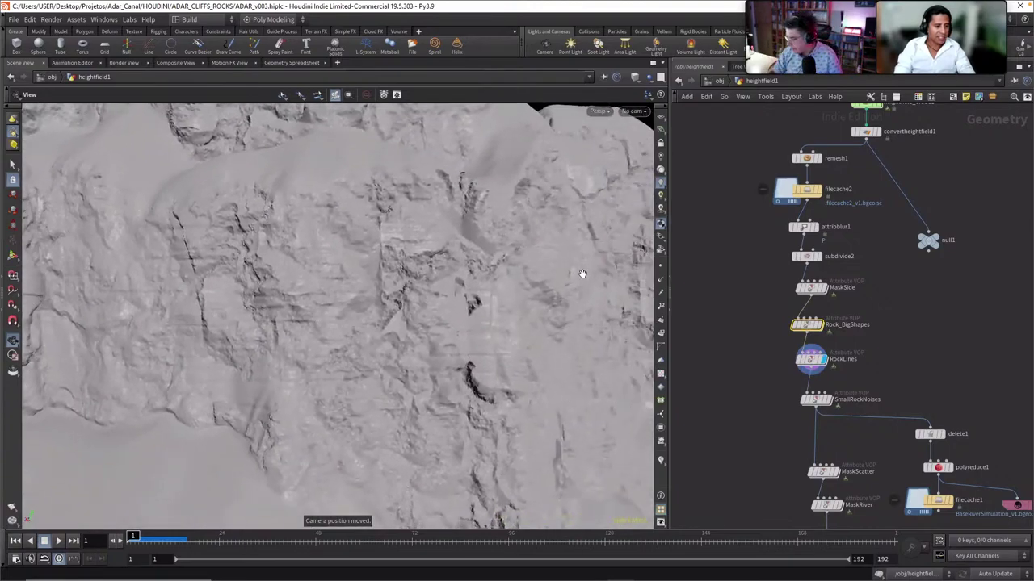
pyautogui.moveTo(605, 394); pyautogui.dragTo(361, 251)
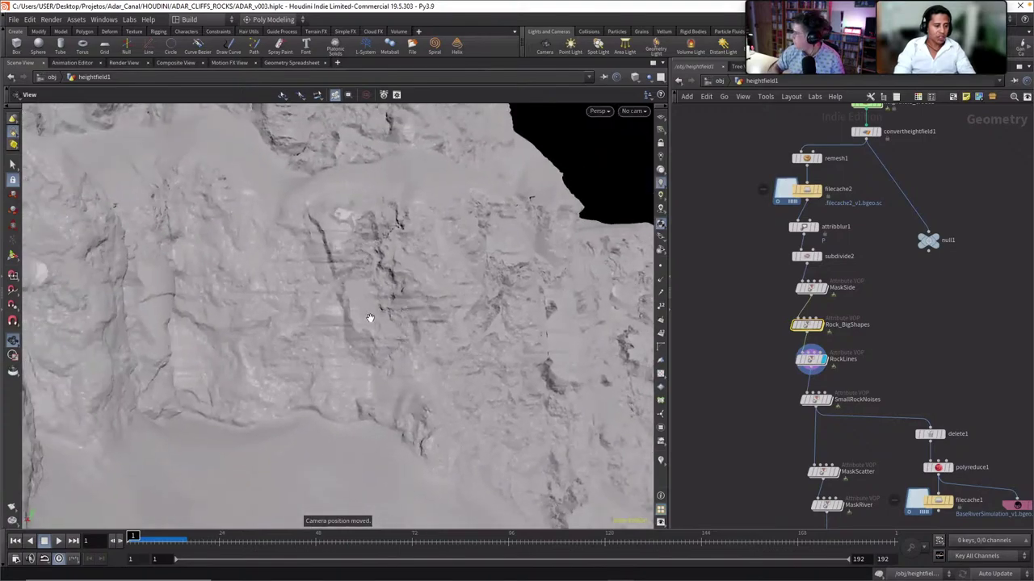
pyautogui.moveTo(369, 318); pyautogui.dragTo(400, 273)
pyautogui.moveTo(338, 283); pyautogui.dragTo(398, 325)
pyautogui.press('g')
pyautogui.moveTo(399, 326); pyautogui.dragTo(546, 349, button='right')
pyautogui.moveTo(547, 349); pyautogui.dragTo(498, 321)
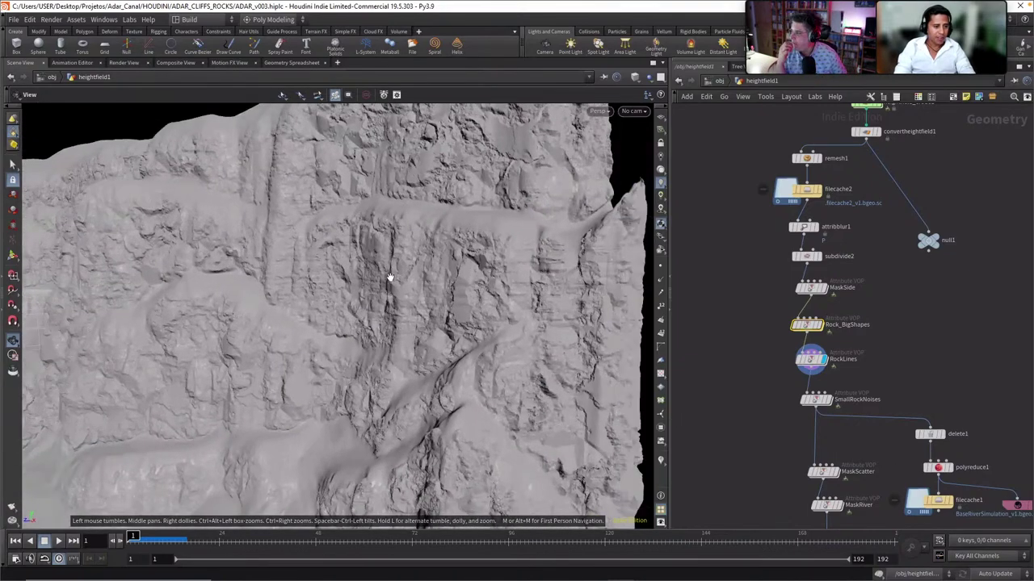
pyautogui.moveTo(391, 279); pyautogui.dragTo(490, 153)
pyautogui.moveTo(351, 380); pyautogui.dragTo(353, 320)
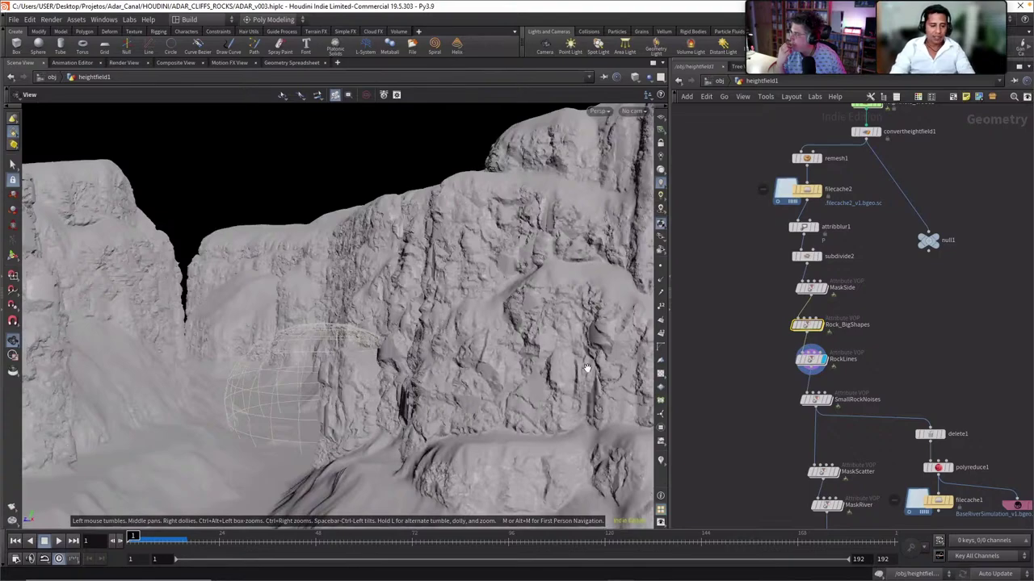
# Display the SmallRockNoises output and examine its fine surface detail on the cliff faces
pyautogui.moveTo(749, 426); pyautogui.dragTo(745, 405, button='middle')
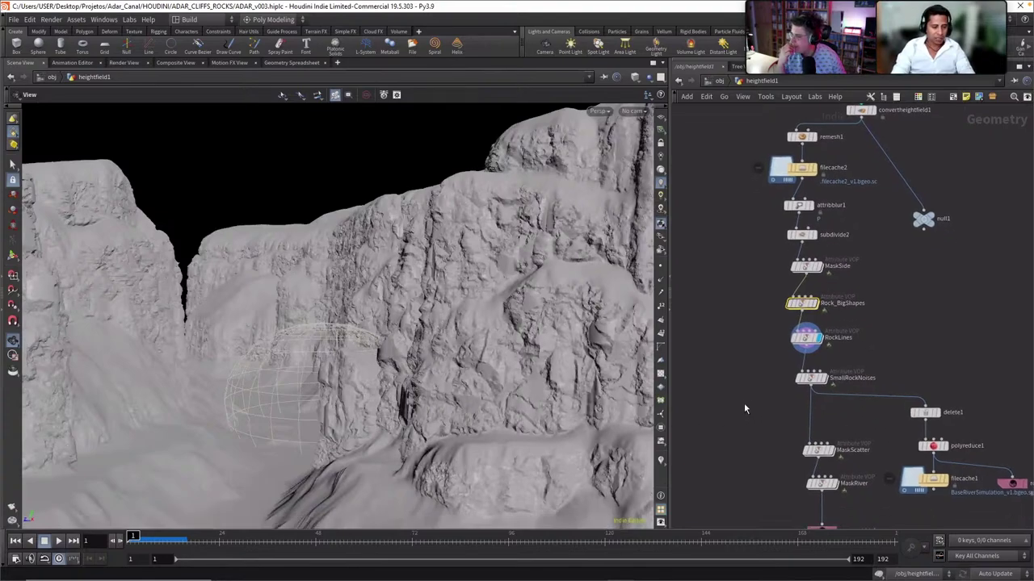
pyautogui.click(822, 383)
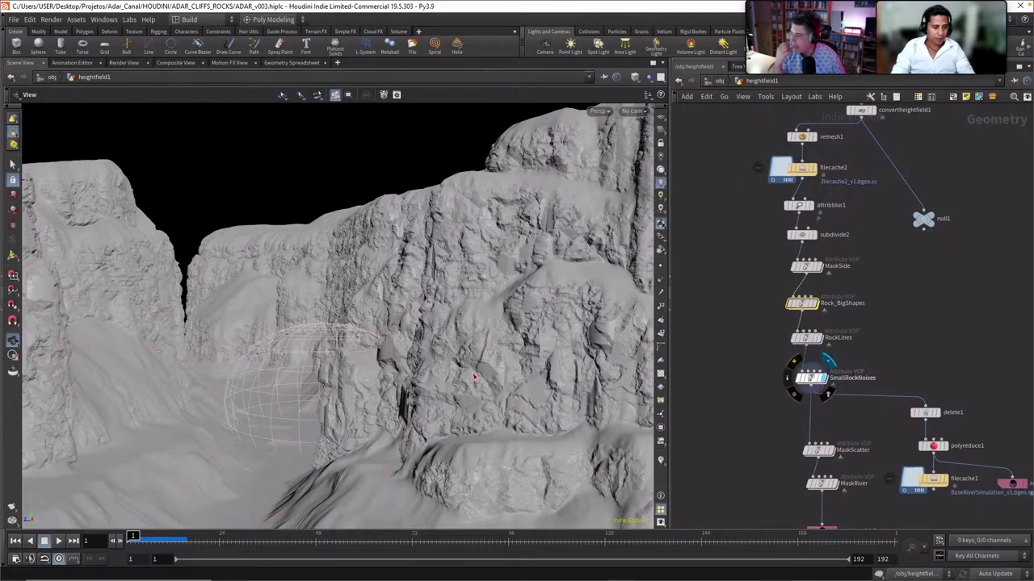
pyautogui.moveTo(483, 368)
pyautogui.mouseDown()
pyautogui.moveTo(586, 388)
pyautogui.moveTo(549, 392)
pyautogui.moveTo(397, 318)
pyautogui.moveTo(490, 369)
pyautogui.mouseUp()
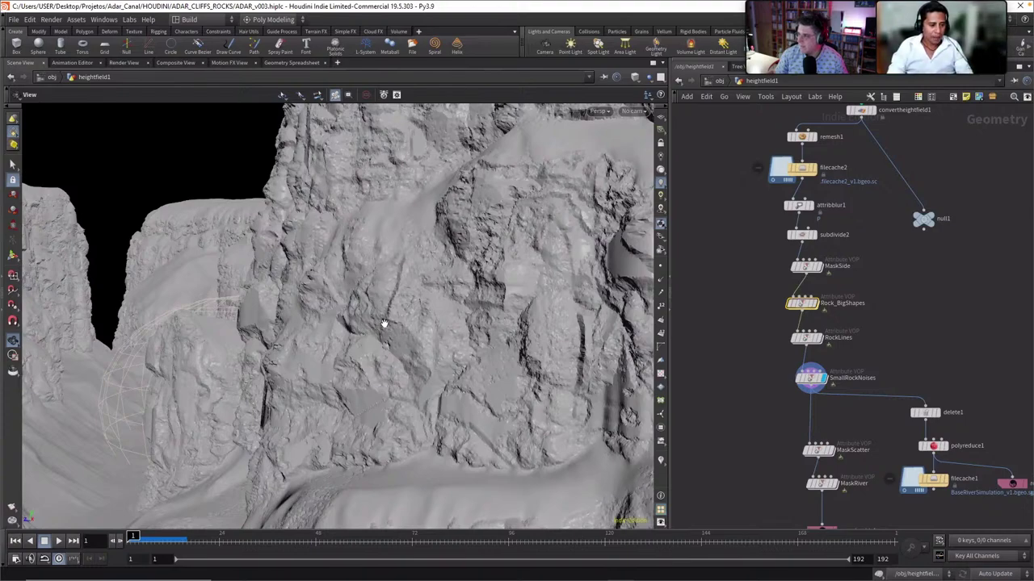
pyautogui.moveTo(423, 330); pyautogui.dragTo(431, 331, button='middle')
pyautogui.moveTo(432, 331); pyautogui.dragTo(438, 296)
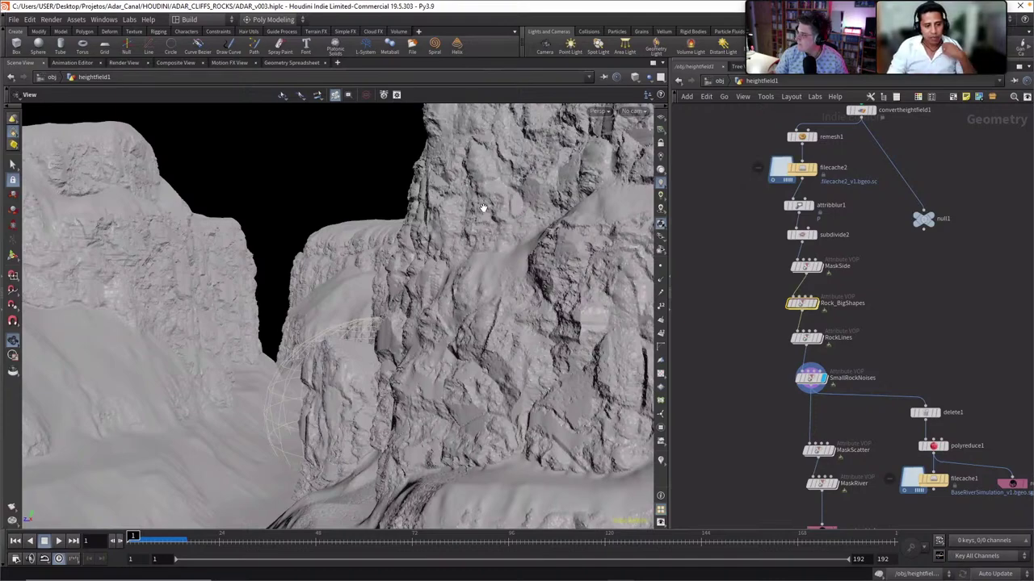
# Select the MaskSide node and review the chain of rock displacement VOPs that follows it
pyautogui.moveTo(719, 317); pyautogui.dragTo(730, 336, button='middle')
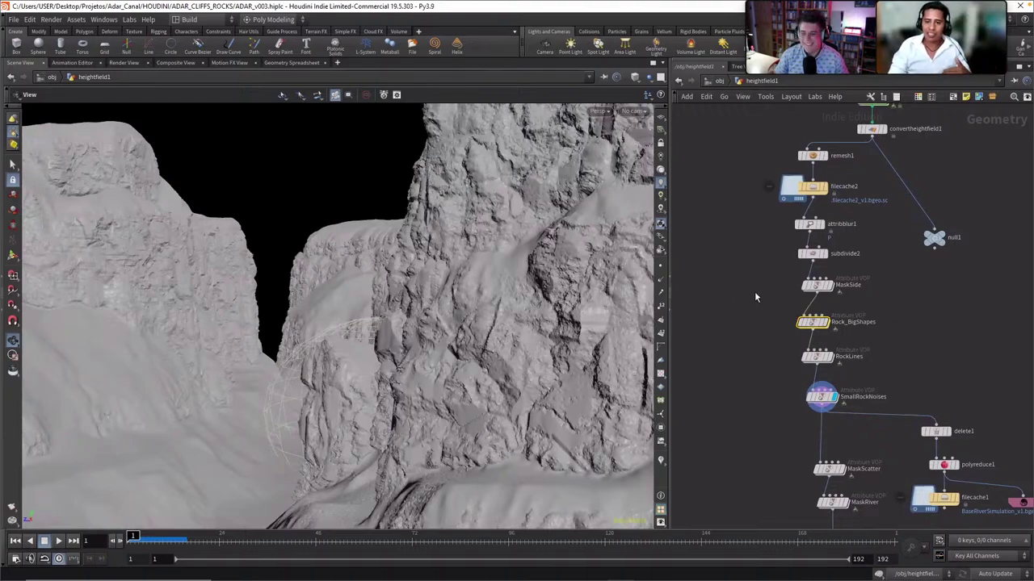
pyautogui.click(816, 284)
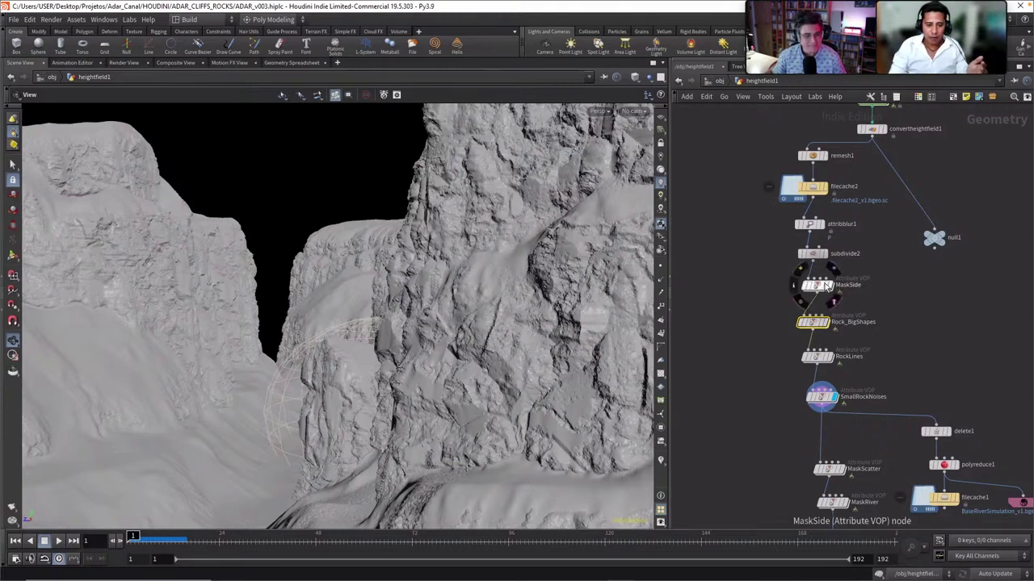
pyautogui.moveTo(767, 273); pyautogui.dragTo(752, 284, button='middle')
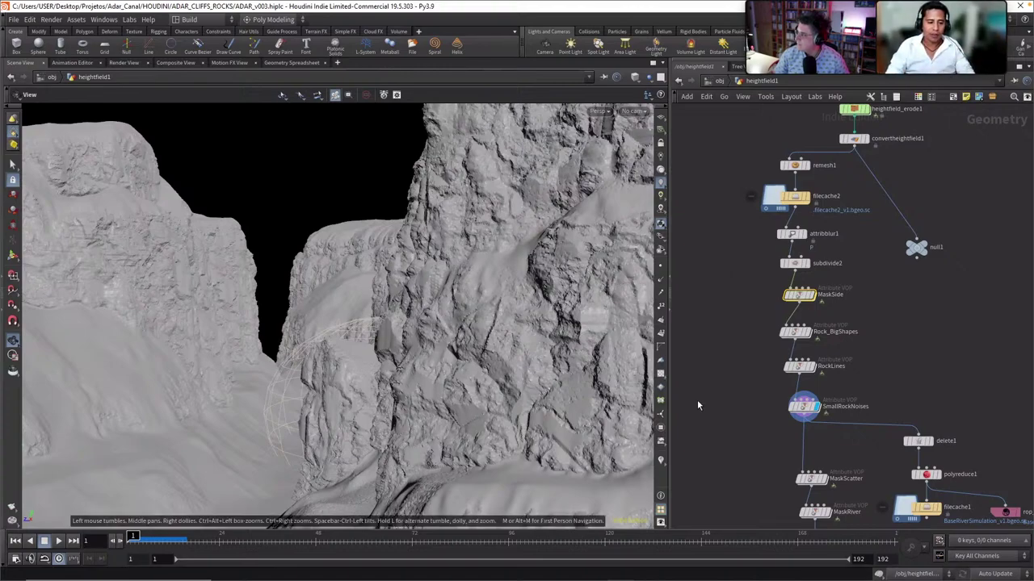
pyautogui.moveTo(727, 409); pyautogui.dragTo(724, 399, button='middle')
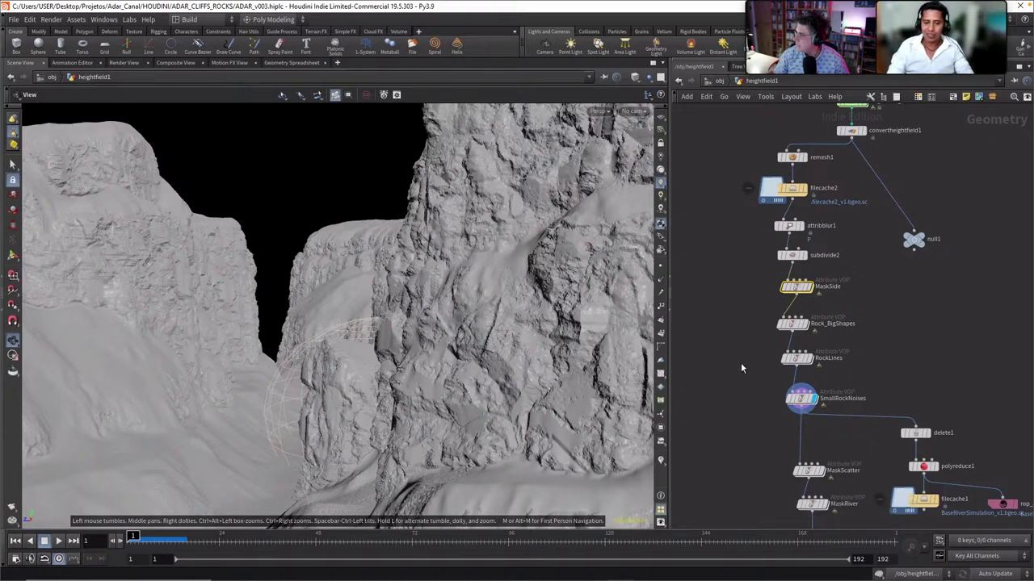
pyautogui.moveTo(735, 372); pyautogui.dragTo(733, 362, button='middle')
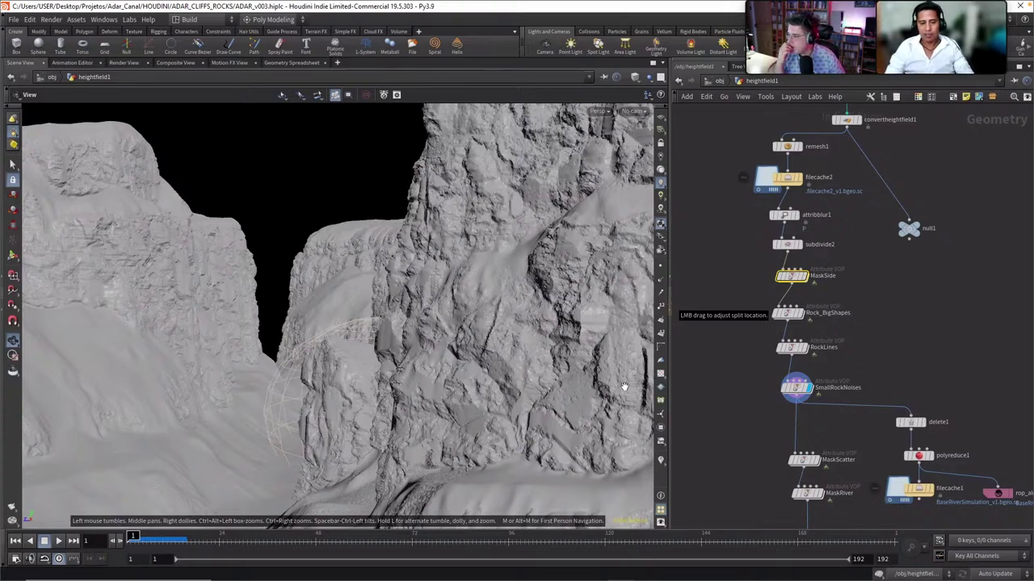
# Tidy the network by lining up SmallRockNoises, MaskScatter and MaskRiver beneath the RockLines node
pyautogui.moveTo(705, 412); pyautogui.dragTo(737, 388, button='middle')
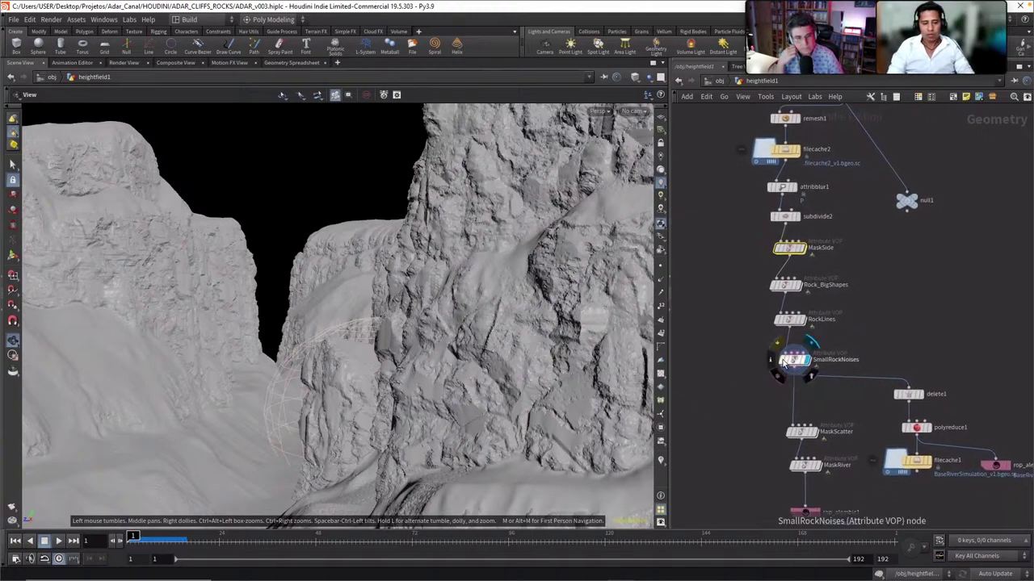
pyautogui.moveTo(794, 363); pyautogui.dragTo(799, 364)
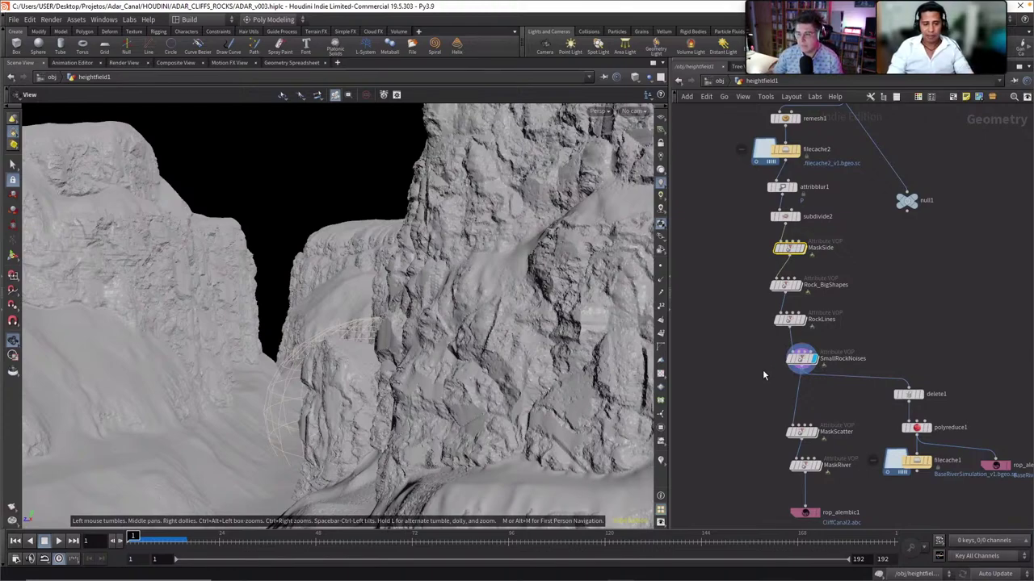
pyautogui.moveTo(753, 367); pyautogui.dragTo(738, 352, button='middle')
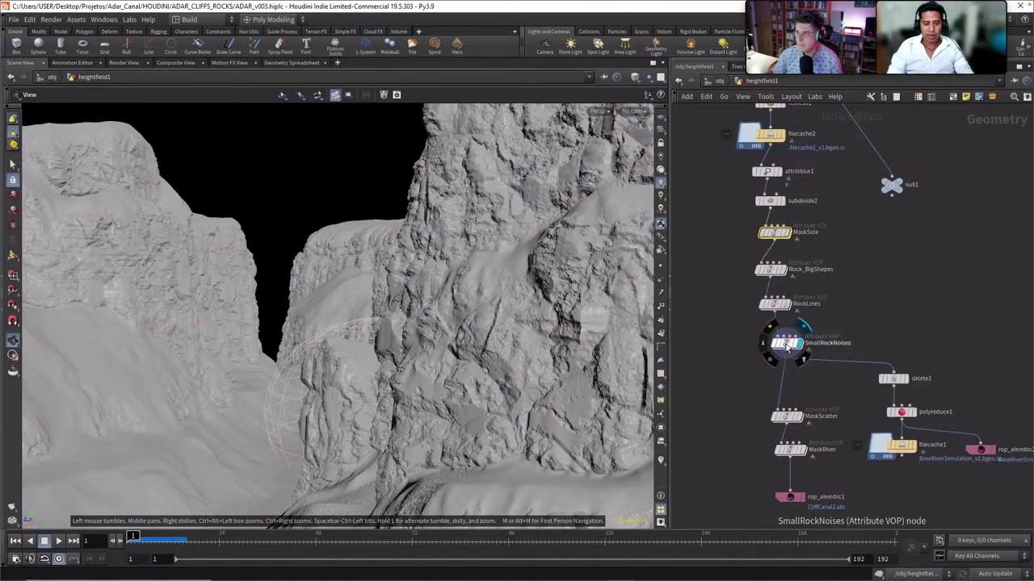
pyautogui.moveTo(787, 346); pyautogui.dragTo(775, 348)
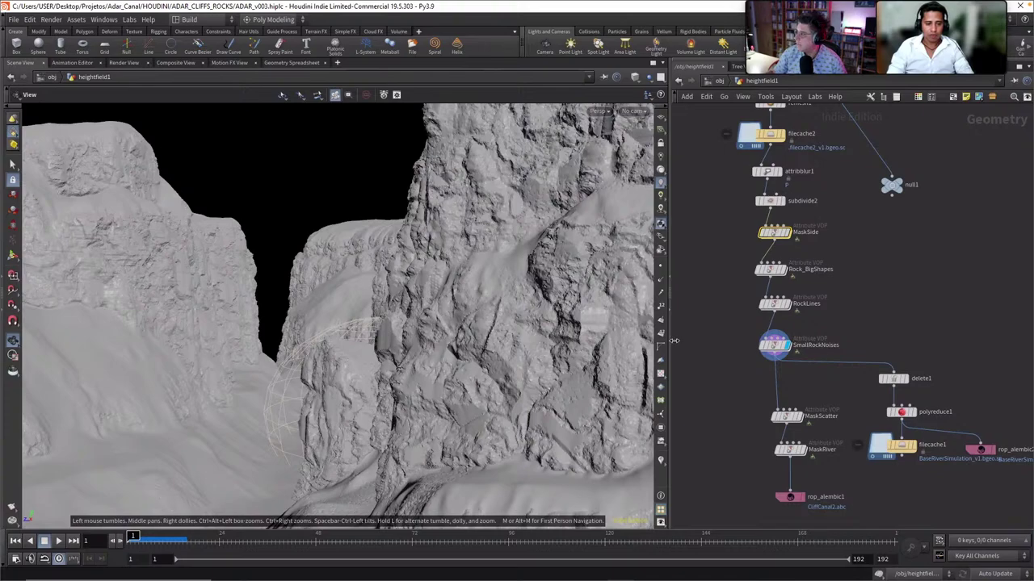
pyautogui.moveTo(753, 380); pyautogui.dragTo(752, 361, button='middle')
pyautogui.moveTo(785, 396); pyautogui.dragTo(773, 382)
pyautogui.moveTo(799, 410); pyautogui.dragTo(809, 380, button='middle')
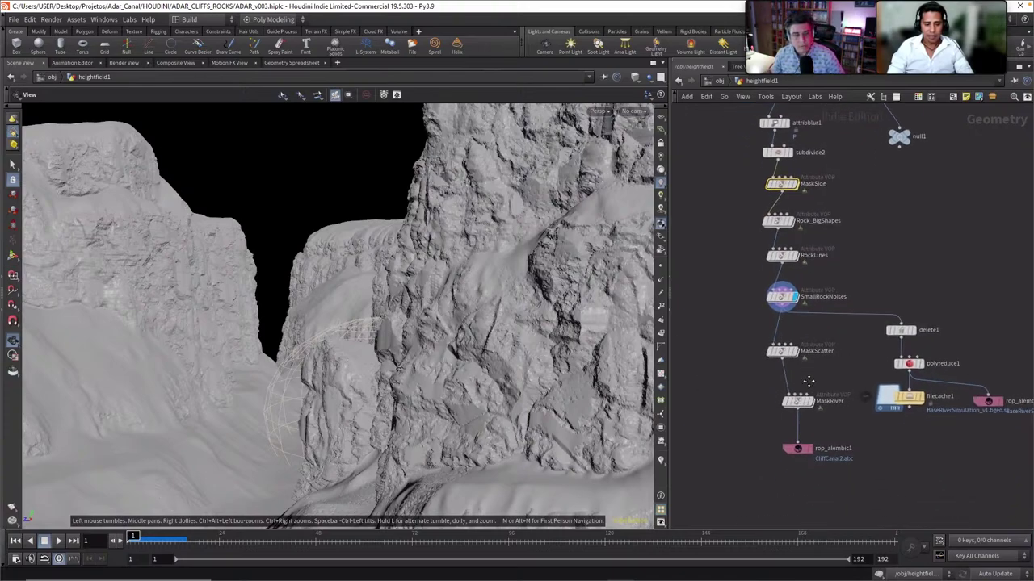
pyautogui.moveTo(799, 402); pyautogui.dragTo(791, 395)
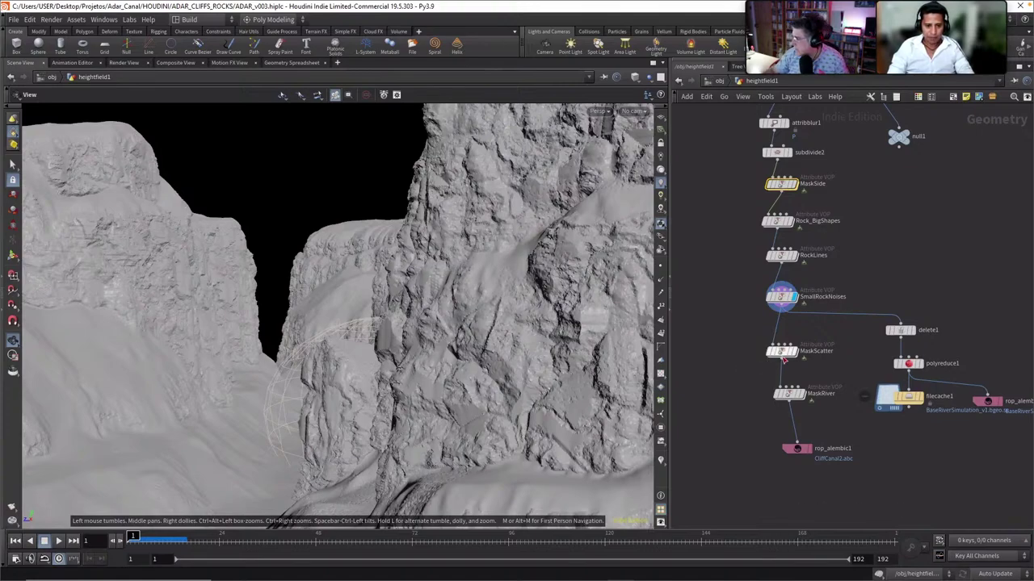
pyautogui.moveTo(778, 373)
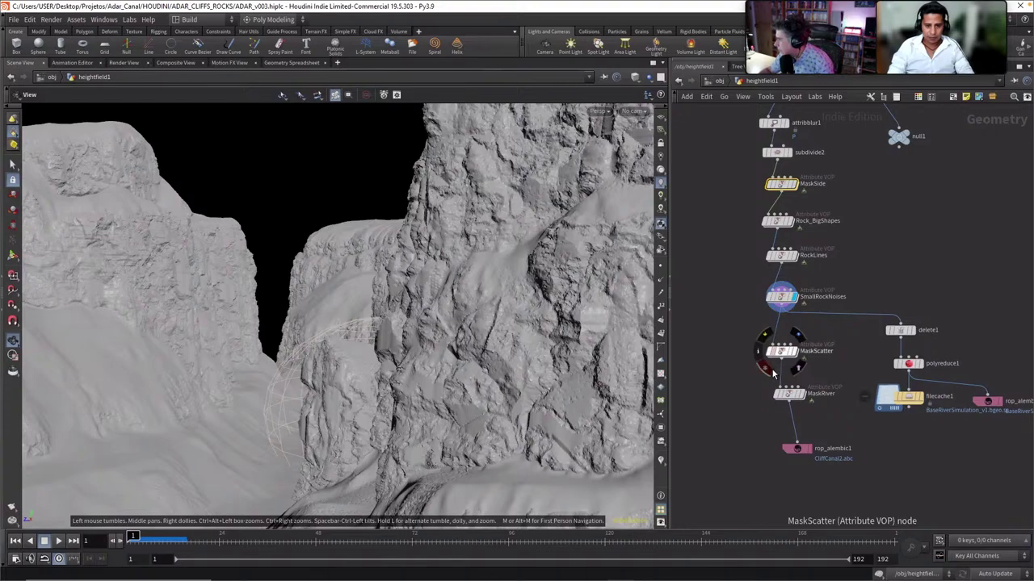
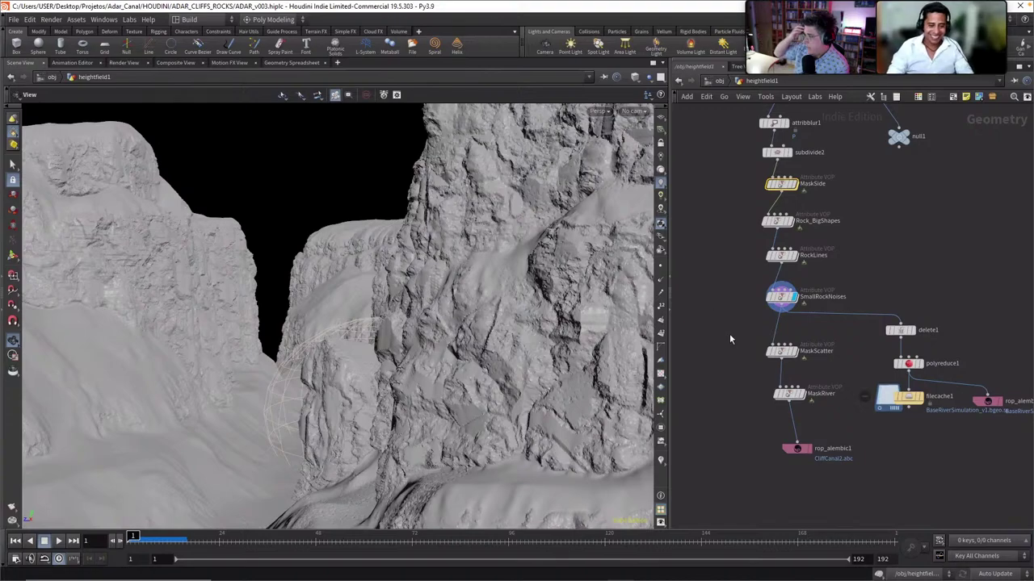
pyautogui.moveTo(735, 349); pyautogui.dragTo(736, 354, button='middle')
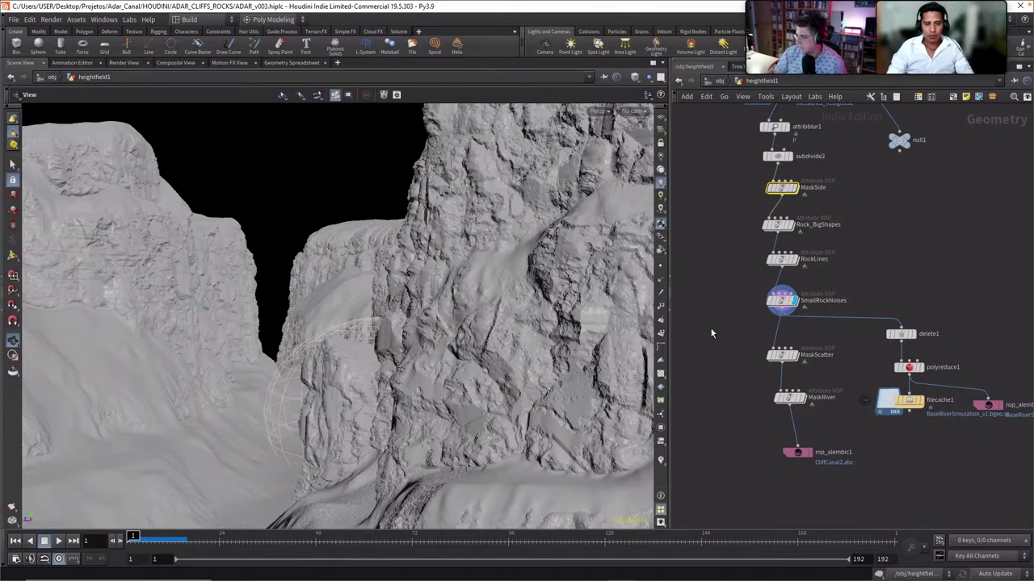
pyautogui.moveTo(750, 375); pyautogui.dragTo(735, 360, button='middle')
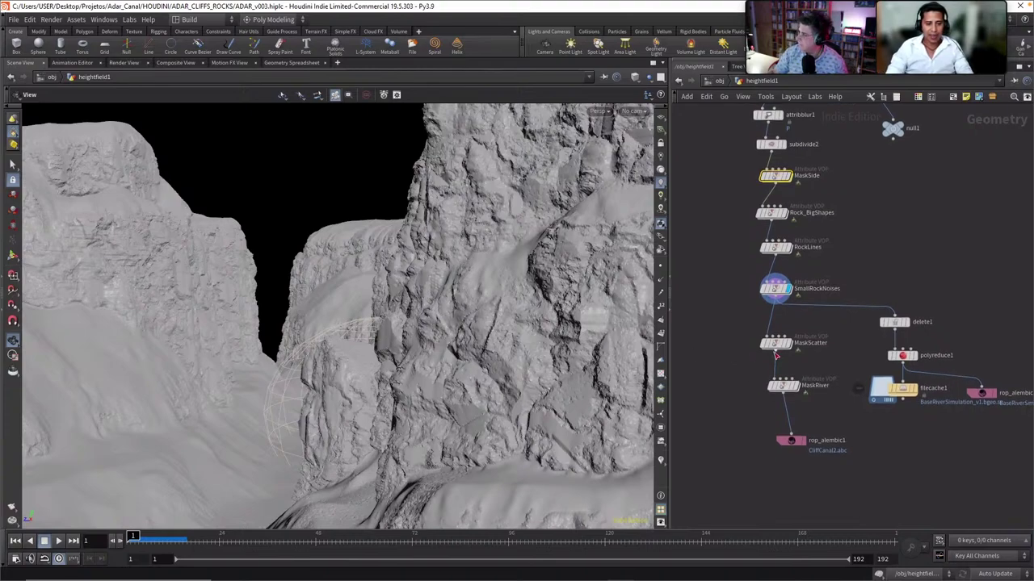
# Line up the MaskScatter node directly beneath SmallRockNoises and display its output
pyautogui.click(780, 346)
pyautogui.moveTo(778, 348); pyautogui.dragTo(764, 350)
pyautogui.moveTo(803, 350); pyautogui.dragTo(810, 356, button='right')
pyautogui.scroll(3, 810, 355)
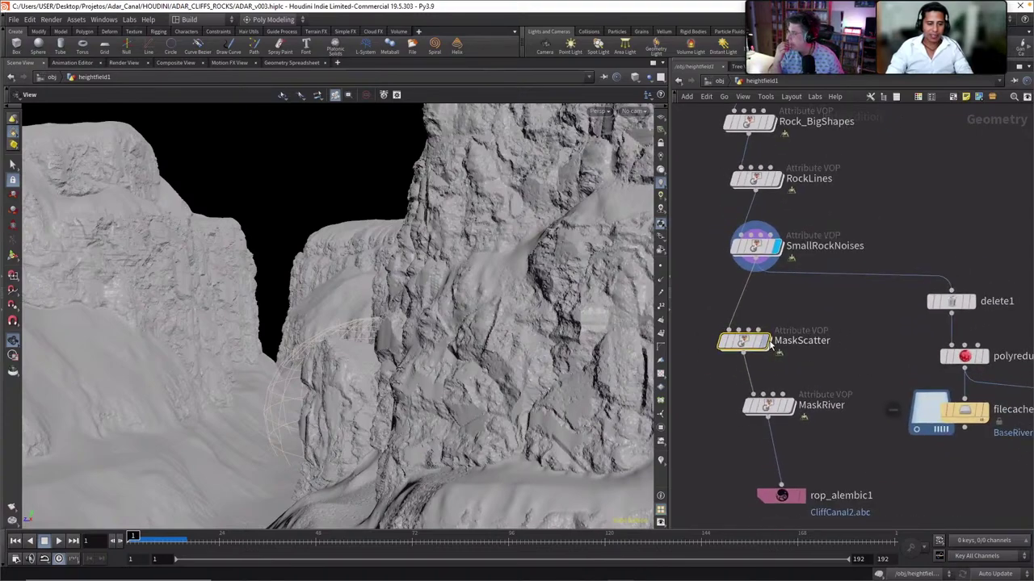
pyautogui.moveTo(755, 345)
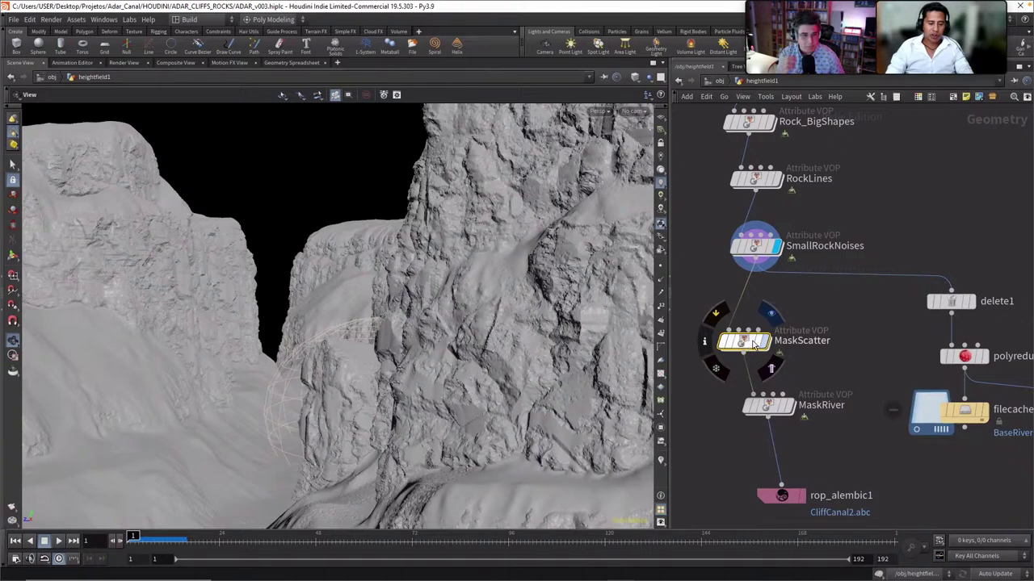
pyautogui.click(750, 346)
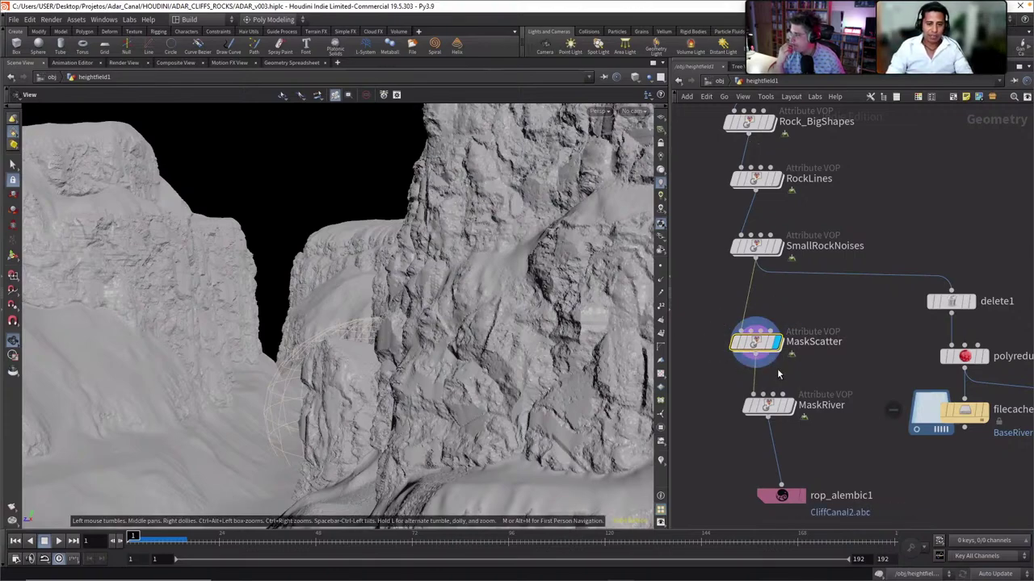
# Select MaskScatter and MaskRiver together, clear the selection, and review the node chain from MaskSide to the Alembic export
pyautogui.moveTo(788, 408)
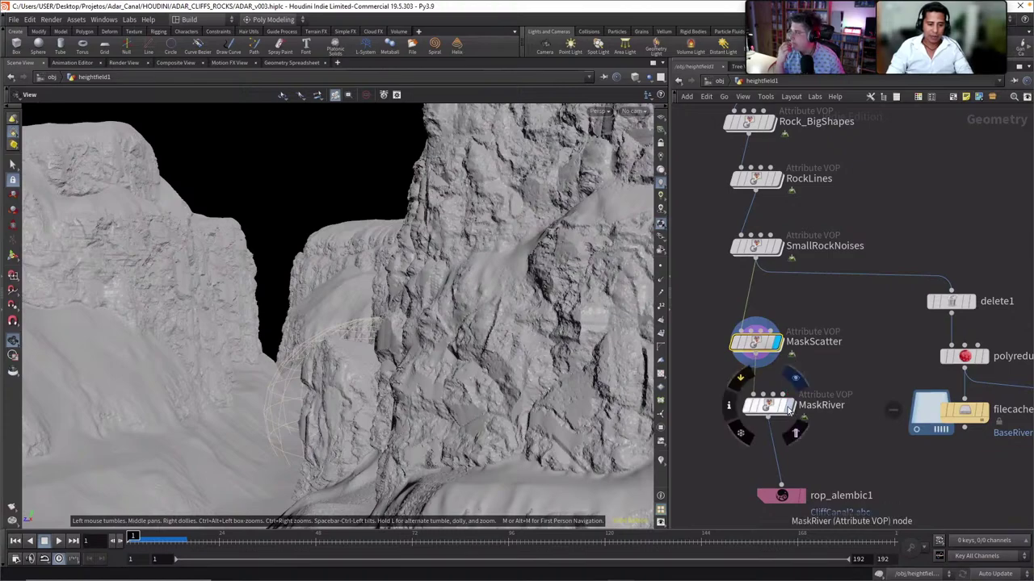
pyautogui.moveTo(780, 305); pyautogui.dragTo(807, 306, button='middle')
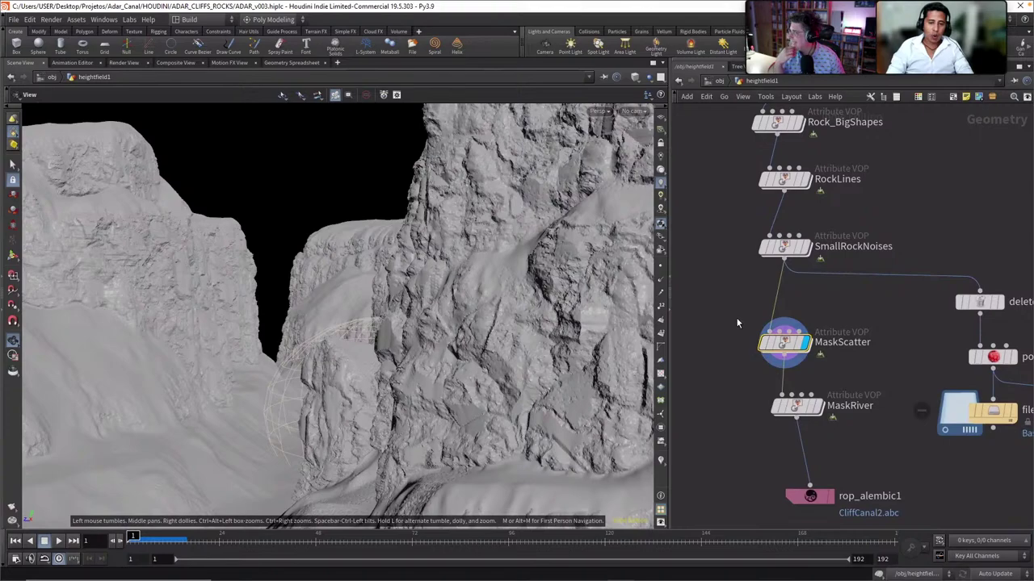
pyautogui.moveTo(737, 316)
pyautogui.mouseDown()
pyautogui.moveTo(861, 434)
pyautogui.moveTo(848, 429)
pyautogui.mouseUp()
pyautogui.click(755, 416)
pyautogui.moveTo(738, 397); pyautogui.dragTo(746, 380, button='middle')
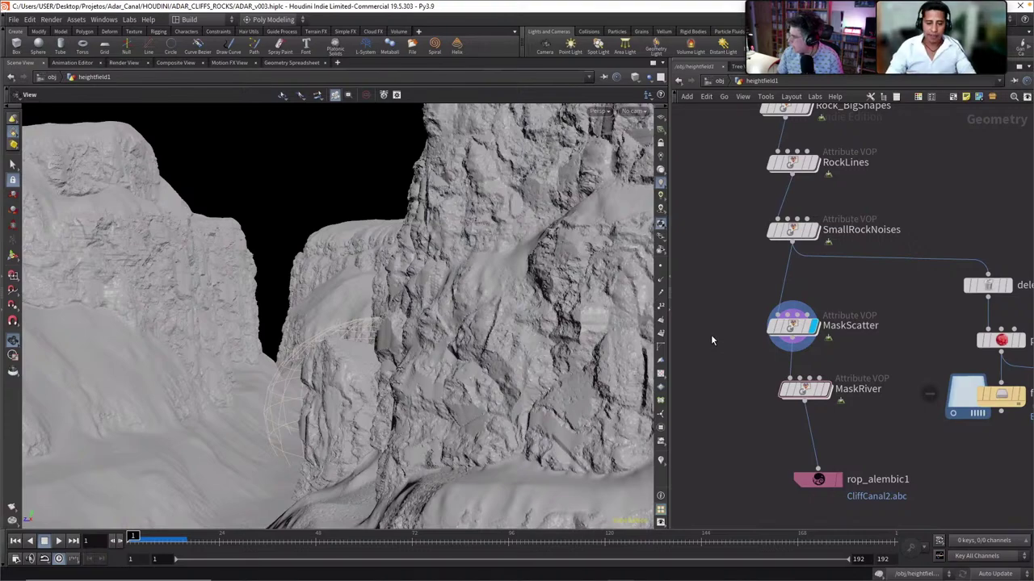
pyautogui.moveTo(854, 299); pyautogui.dragTo(854, 346, button='middle')
pyautogui.moveTo(854, 345); pyautogui.dragTo(835, 344, button='right')
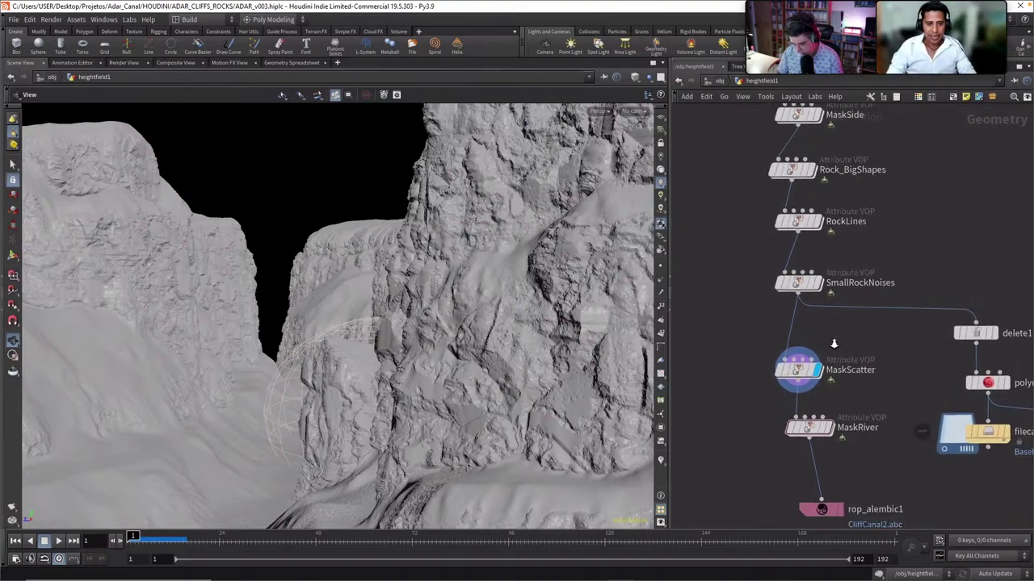
pyautogui.scroll(-1, 833, 344)
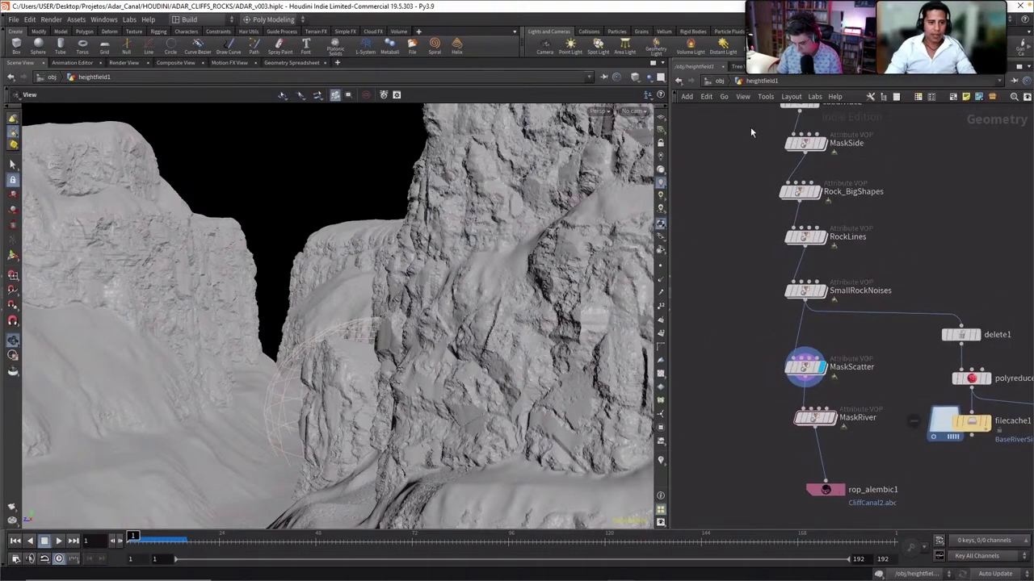
# Return to the object level, select the Castle geometry and enter its network
pyautogui.click(718, 81)
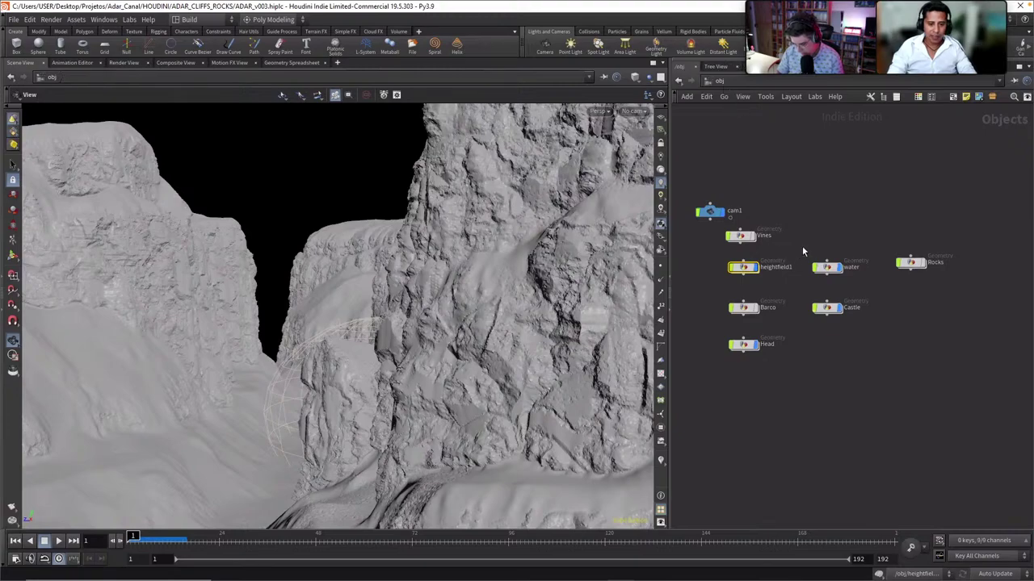
pyautogui.click(825, 311)
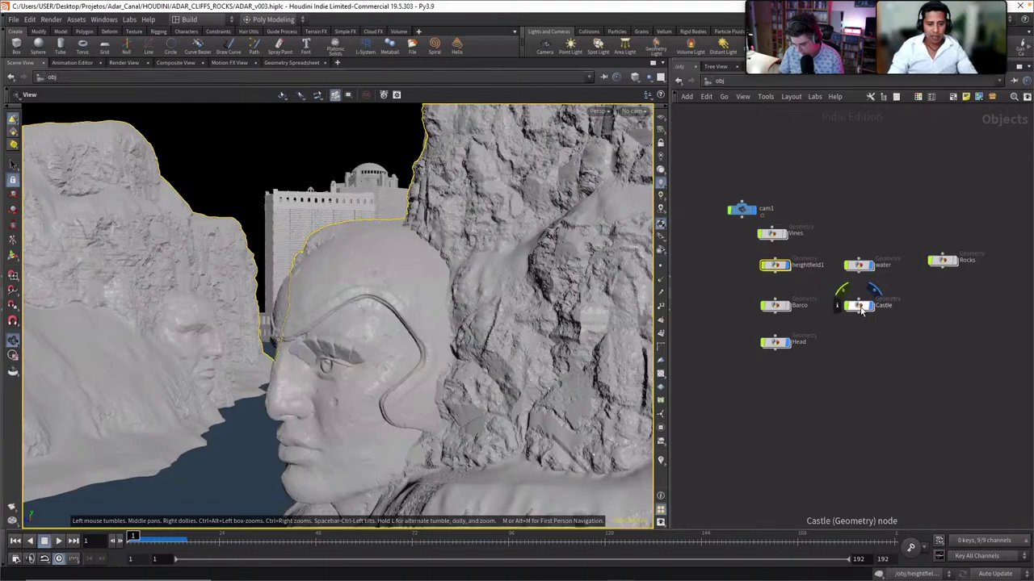
pyautogui.click(859, 307)
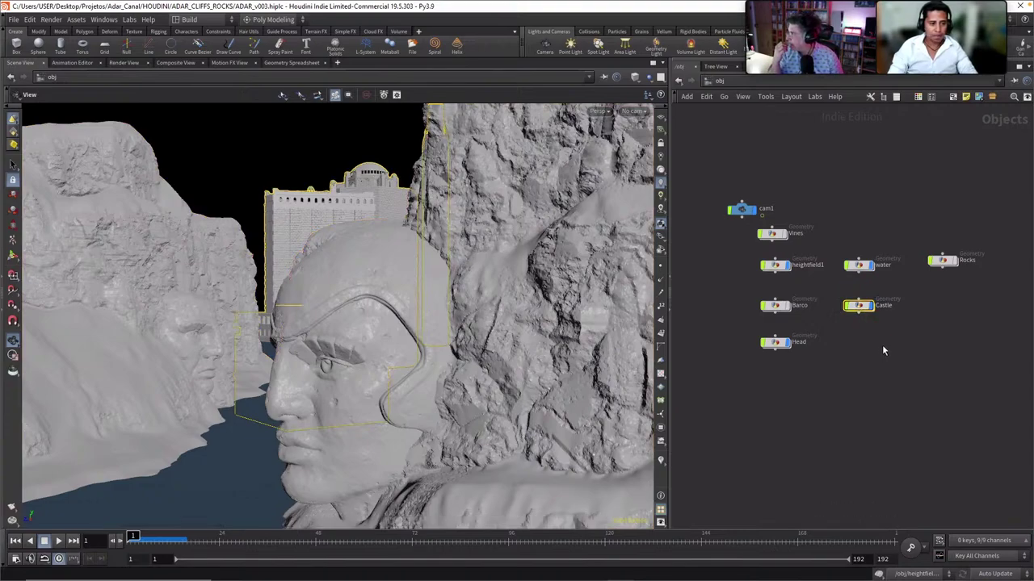
pyautogui.doubleClick(863, 308)
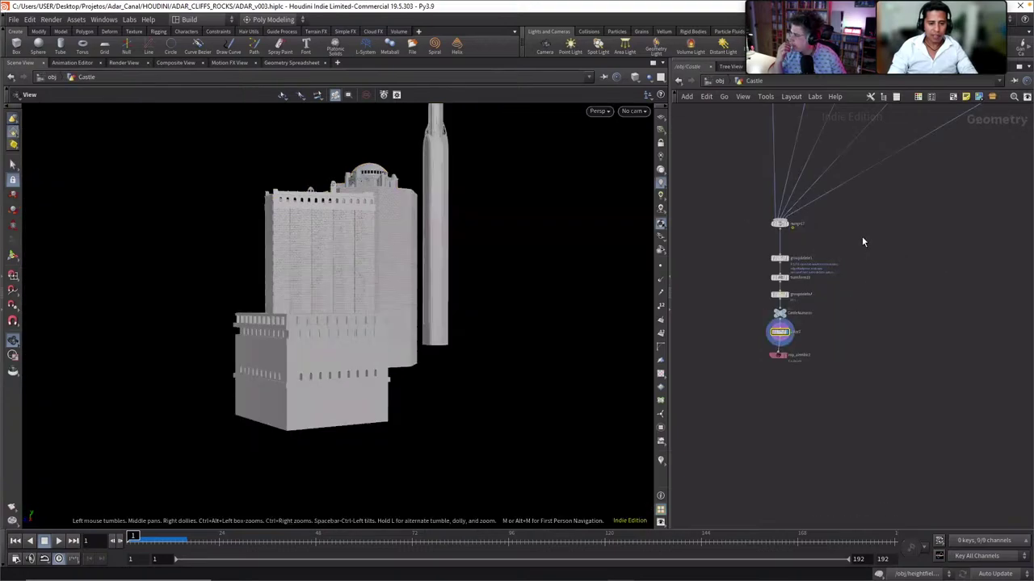
# Enlarge the Castle network view to the full workspace around merge17 and color2, and show the color2 parameters
pyautogui.moveTo(874, 258); pyautogui.dragTo(880, 265, button='middle')
pyautogui.moveTo(759, 158); pyautogui.dragTo(777, 461, button='middle')
pyautogui.scroll(-1, 779, 318)
pyautogui.press('g')
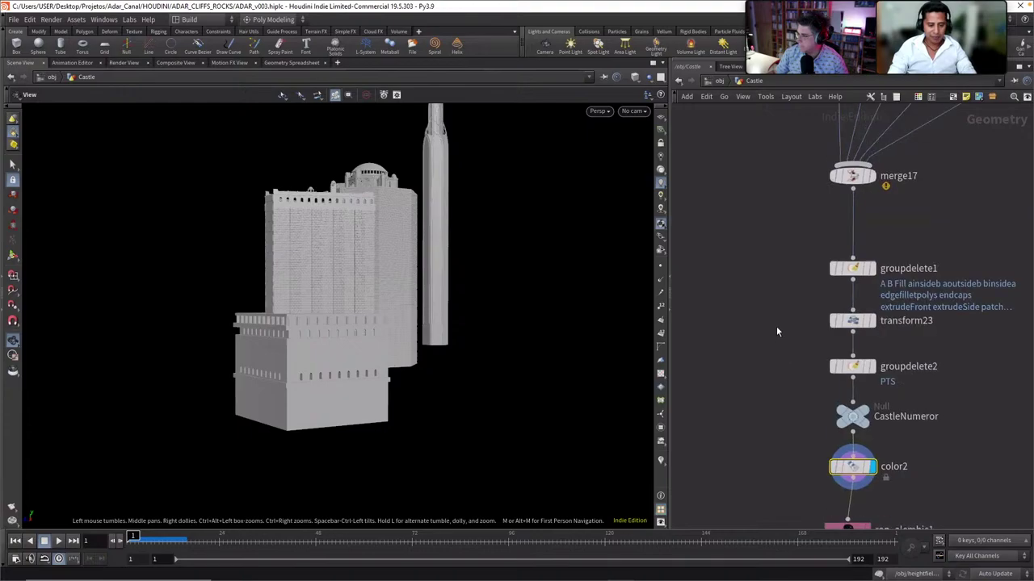
pyautogui.hotkey('ctrl', 'b')
pyautogui.press('p')
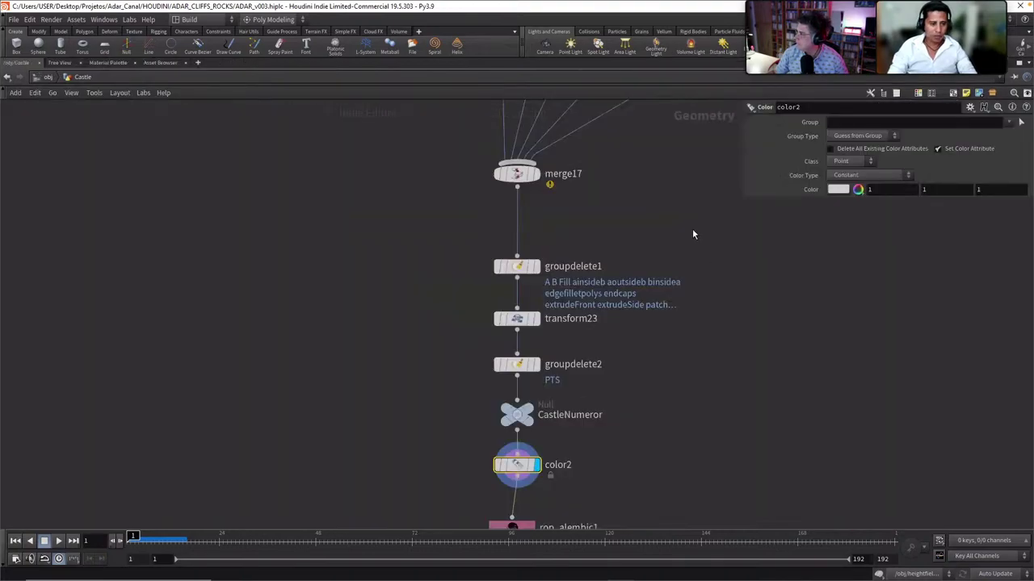
# Examine the full Castle node network, from its overall layout up to the Brick node and Wall group
pyautogui.press('h')
pyautogui.moveTo(566, 314); pyautogui.dragTo(561, 231, button='right')
pyautogui.moveTo(561, 231); pyautogui.dragTo(495, 269, button='middle')
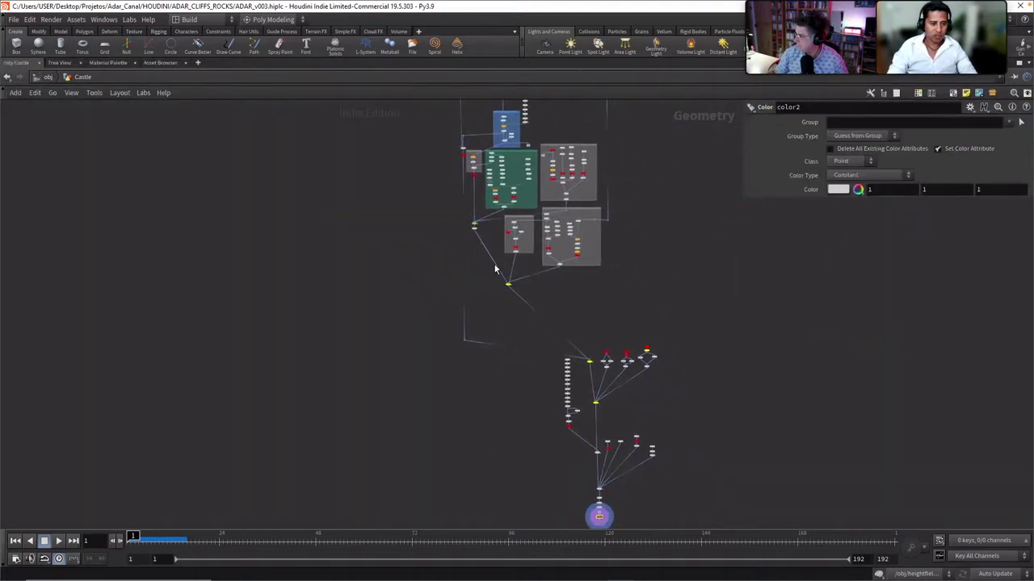
pyautogui.scroll(-2, 627, 270)
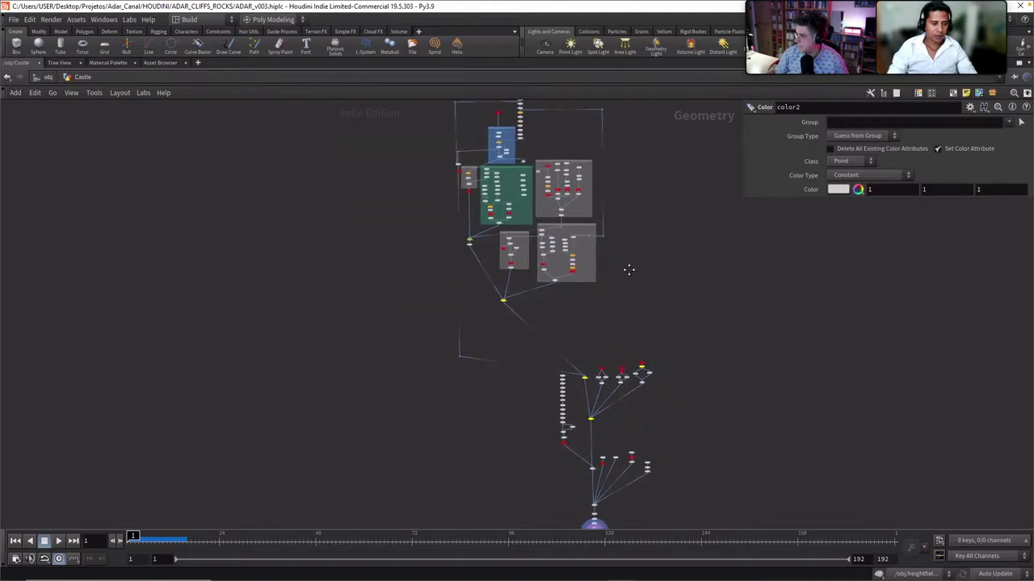
pyautogui.scroll(6, 610, 242)
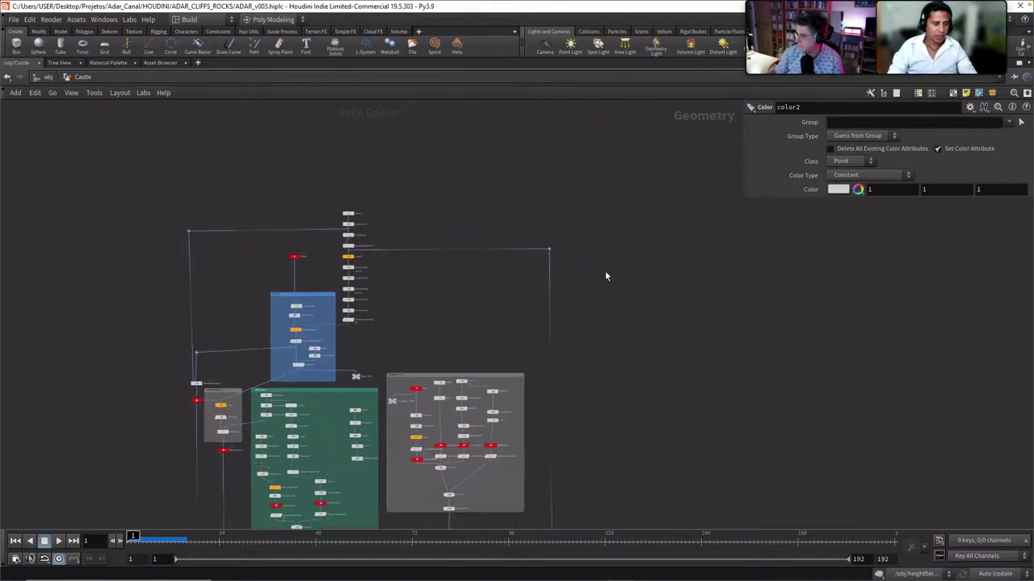
pyautogui.scroll(-1, 697, 312)
pyautogui.moveTo(632, 337); pyautogui.dragTo(690, 314, button='middle')
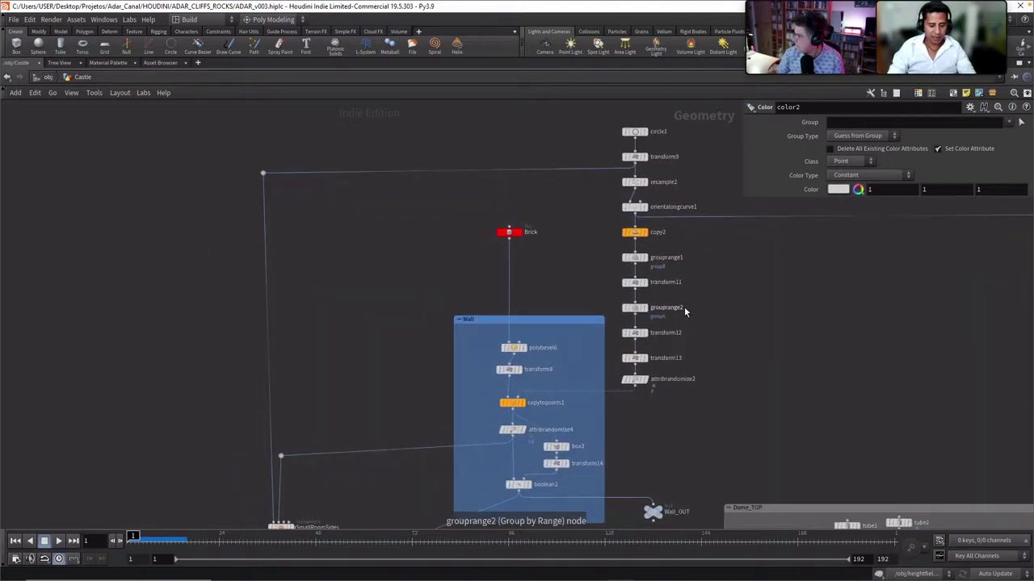
# Restore the split layout with the 3D view, display the Brick node's output and frame the brick
pyautogui.hotkey('ctrl', 'b')
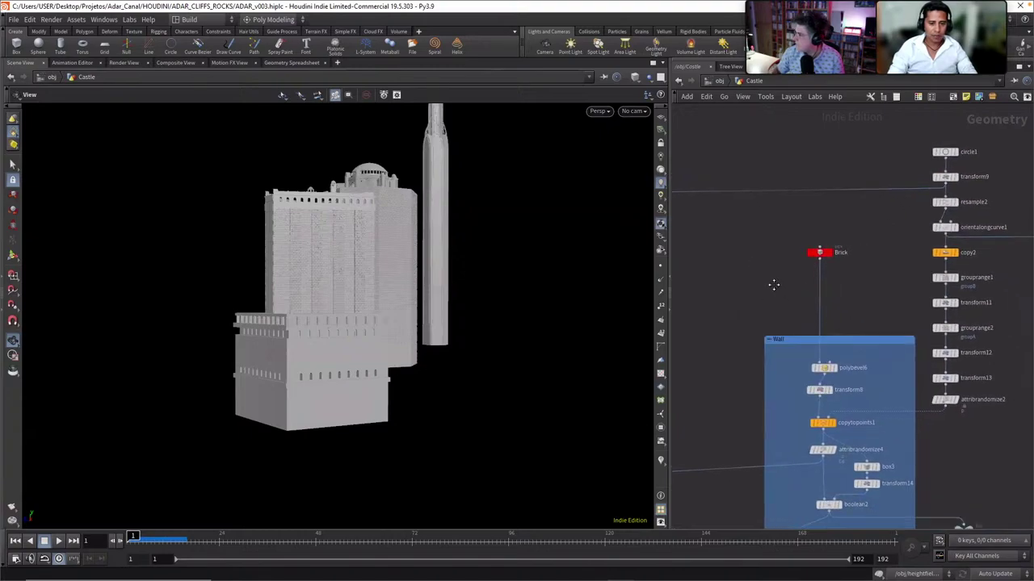
pyautogui.scroll(2, 759, 267)
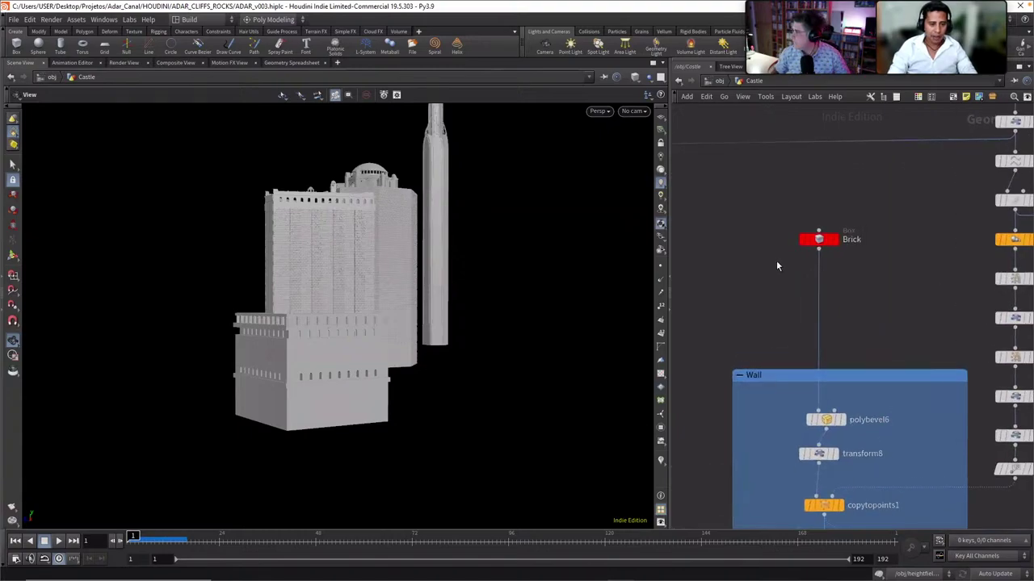
pyautogui.click(835, 240)
pyautogui.press('g')
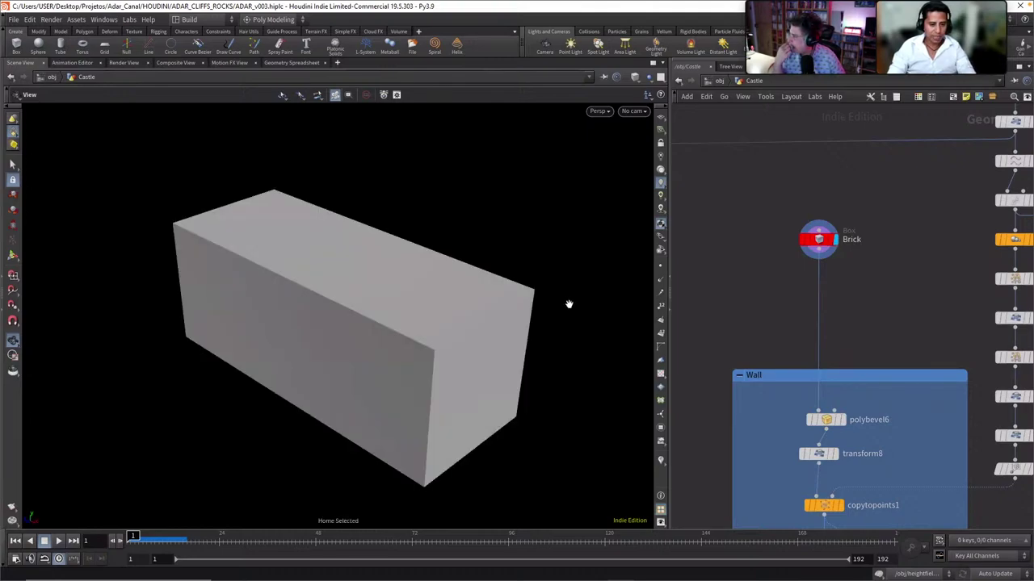
# Display the copytopoints1 output in the Wall group, frame it and examine the brick wall
pyautogui.scroll(-3, 802, 339)
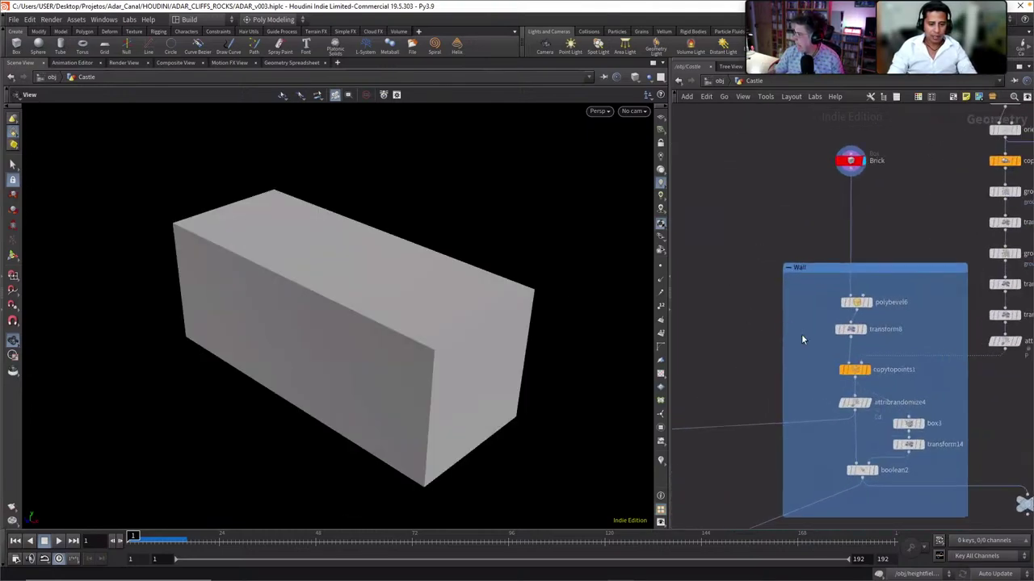
pyautogui.click(863, 370)
pyautogui.press('g')
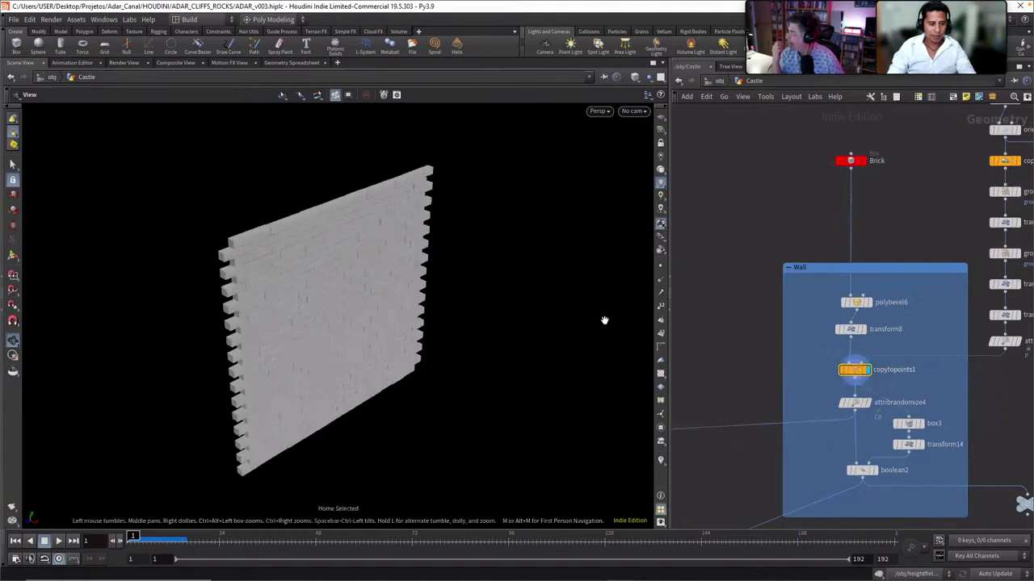
pyautogui.moveTo(459, 320); pyautogui.dragTo(434, 319)
pyautogui.scroll(-3, 787, 352)
pyautogui.moveTo(785, 372); pyautogui.dragTo(792, 318, button='middle')
pyautogui.scroll(2, 792, 316)
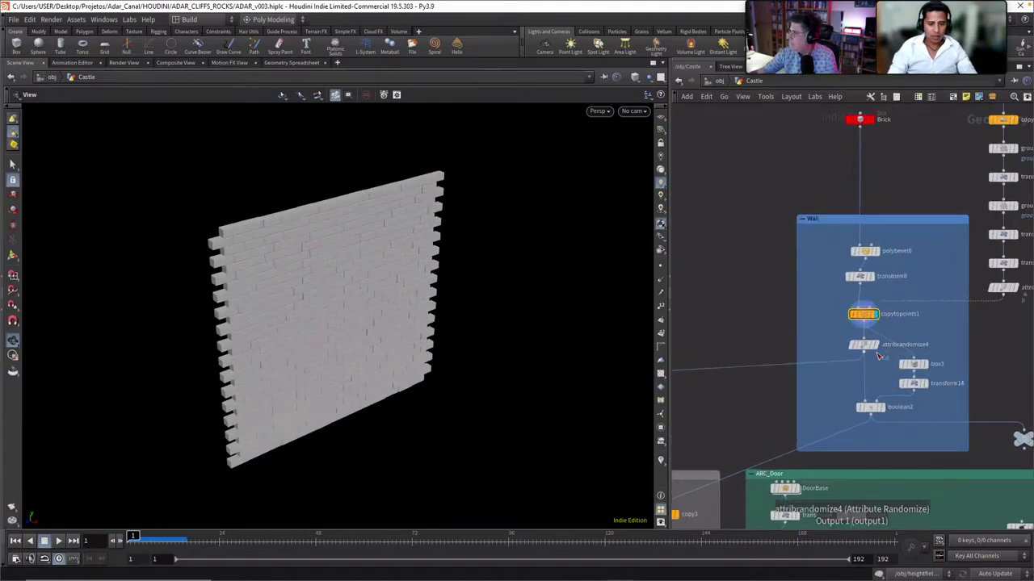
# Compare the outputs of attribrandomize4, box3 and boolean2 in the Wall group, ending with boolean2 displayed
pyautogui.click(879, 355)
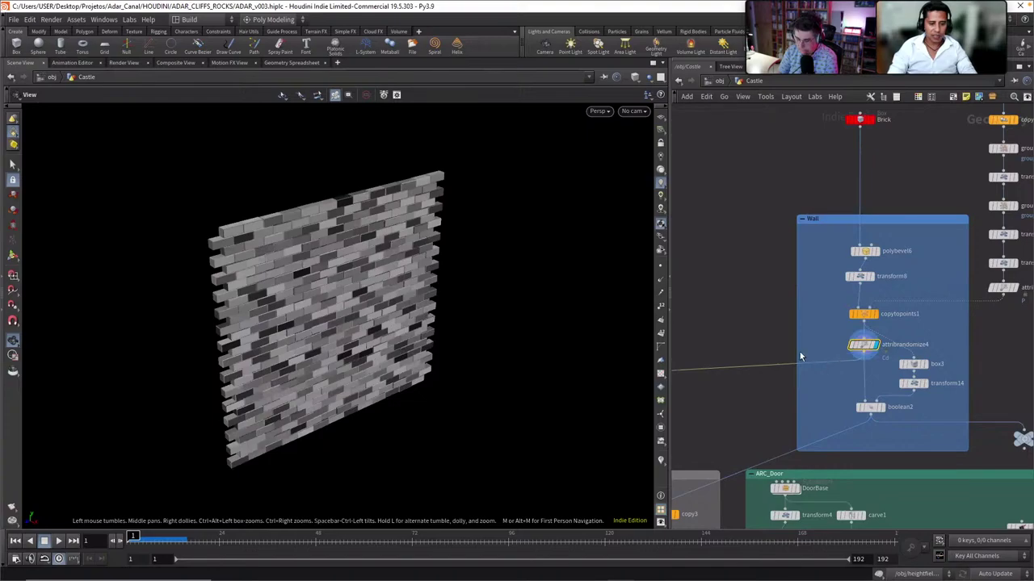
pyautogui.moveTo(801, 356); pyautogui.dragTo(761, 271, button='middle')
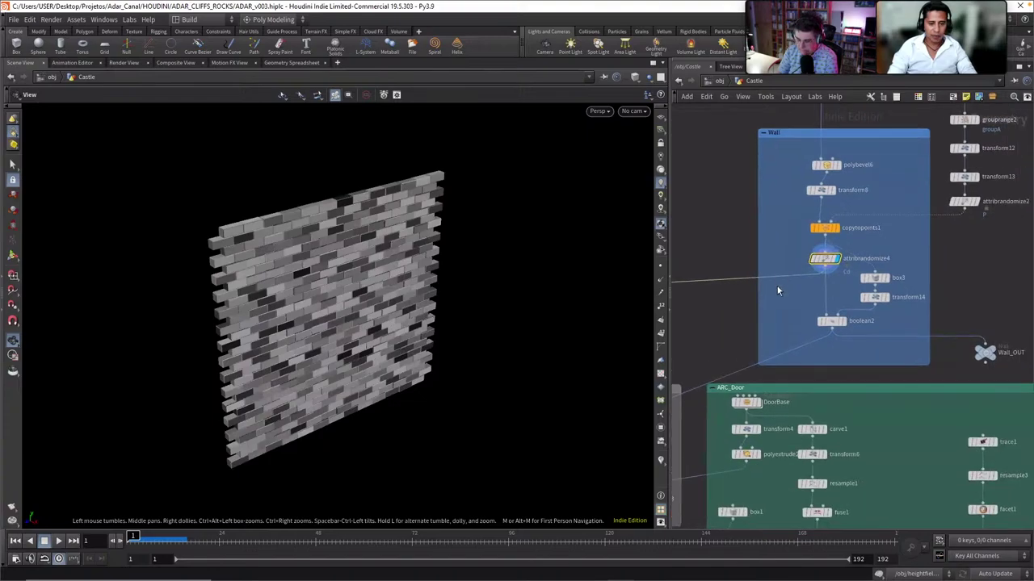
pyautogui.click(838, 327)
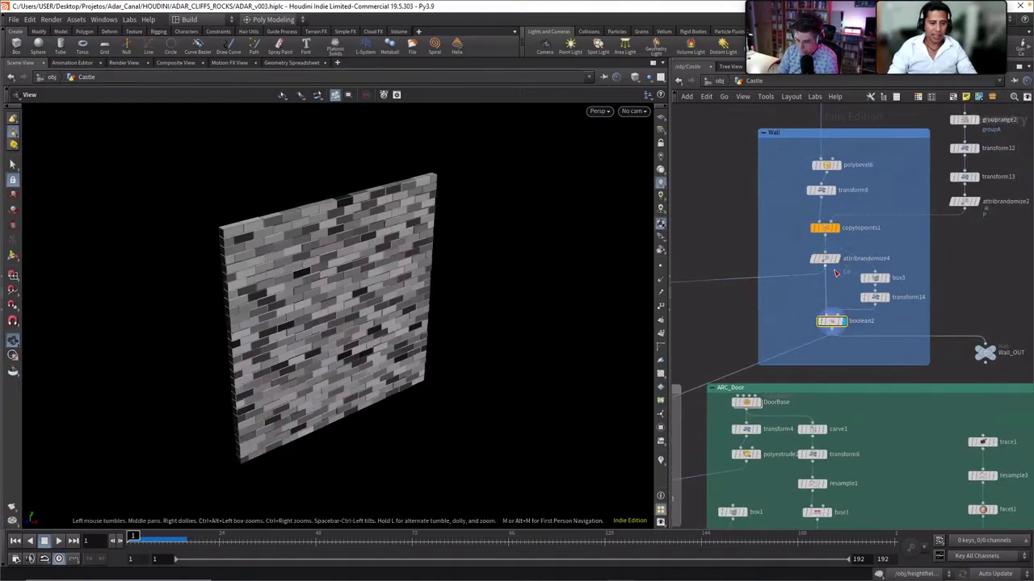
pyautogui.click(837, 259)
pyautogui.click(872, 280)
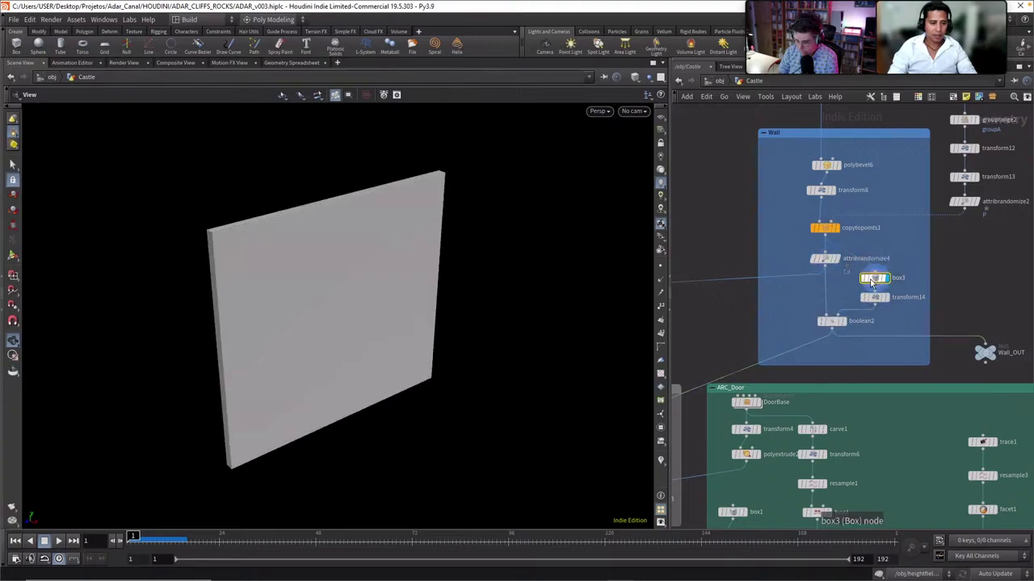
pyautogui.click(831, 322)
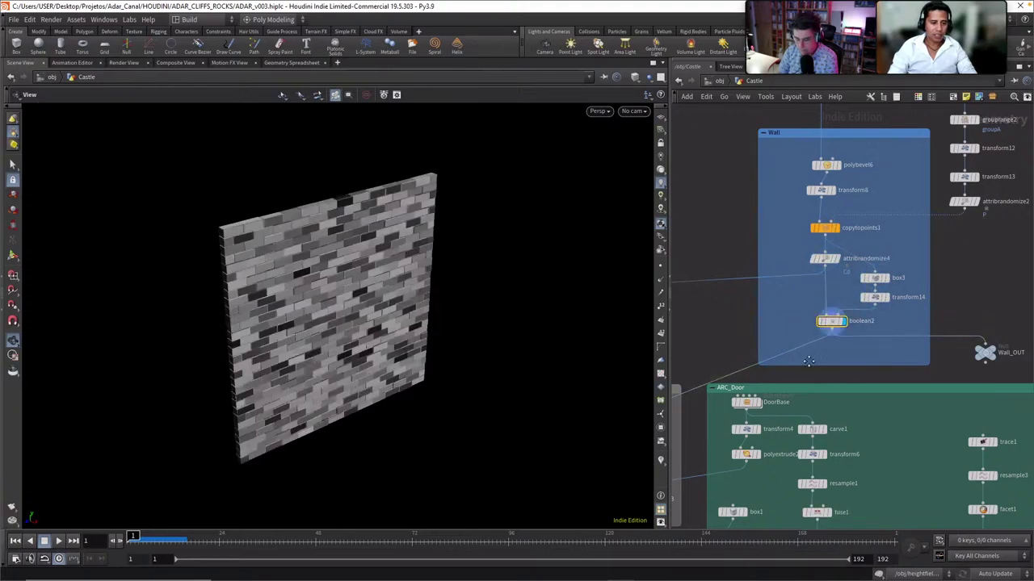
# Display the copy3 output in the WallBuilding_A group and examine the ring of brick walls
pyautogui.moveTo(809, 361); pyautogui.dragTo(962, 248, button='middle')
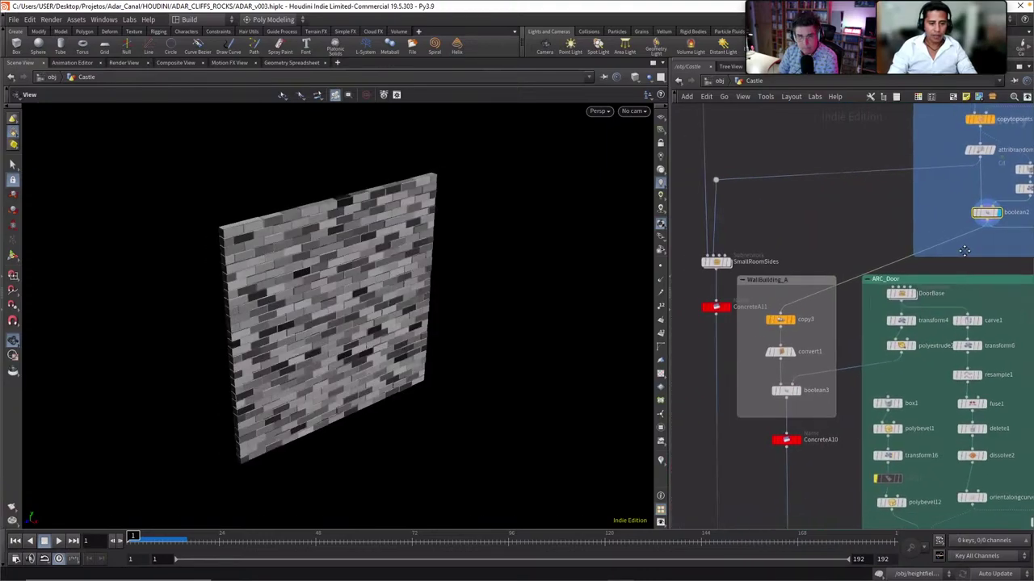
pyautogui.click(794, 317)
pyautogui.scroll(-5, 441, 317)
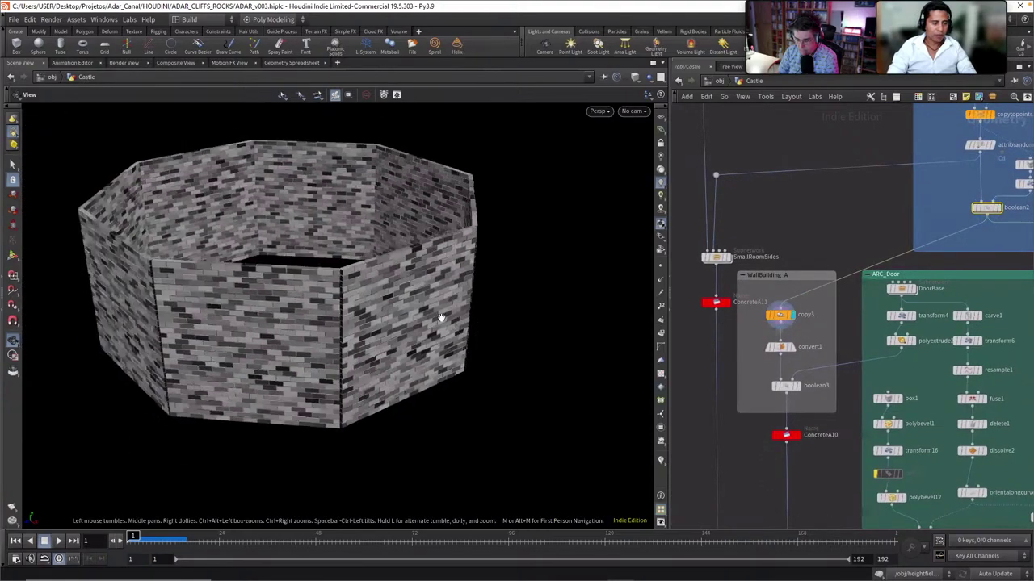
pyautogui.moveTo(441, 316); pyautogui.dragTo(298, 245)
# Display the boolean3 output in WallBuilding_A and examine the arched door opening cut through the brick wall
pyautogui.moveTo(774, 388); pyautogui.dragTo(747, 309, button='middle')
pyautogui.click(779, 282)
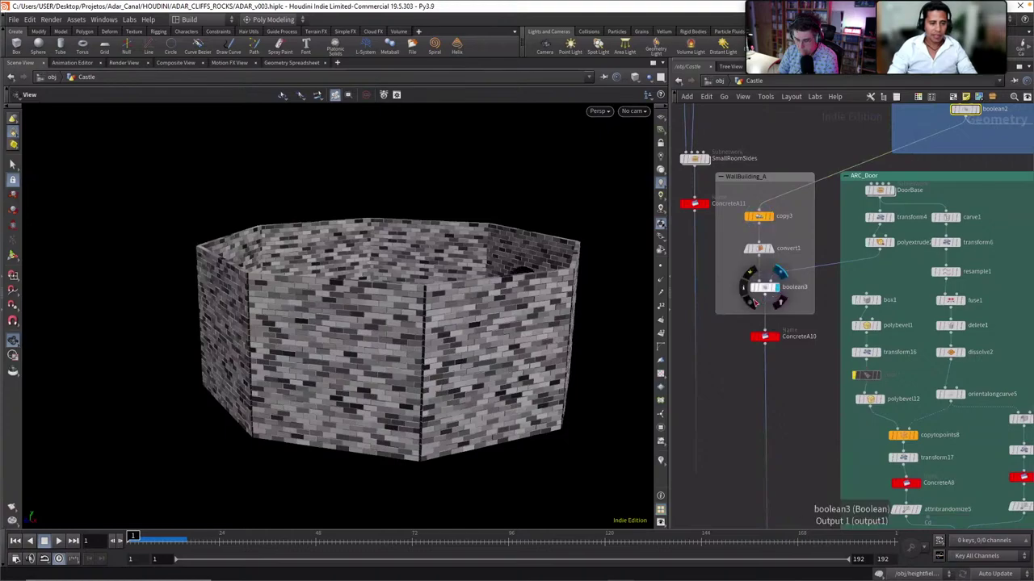
pyautogui.moveTo(594, 283); pyautogui.dragTo(195, 193)
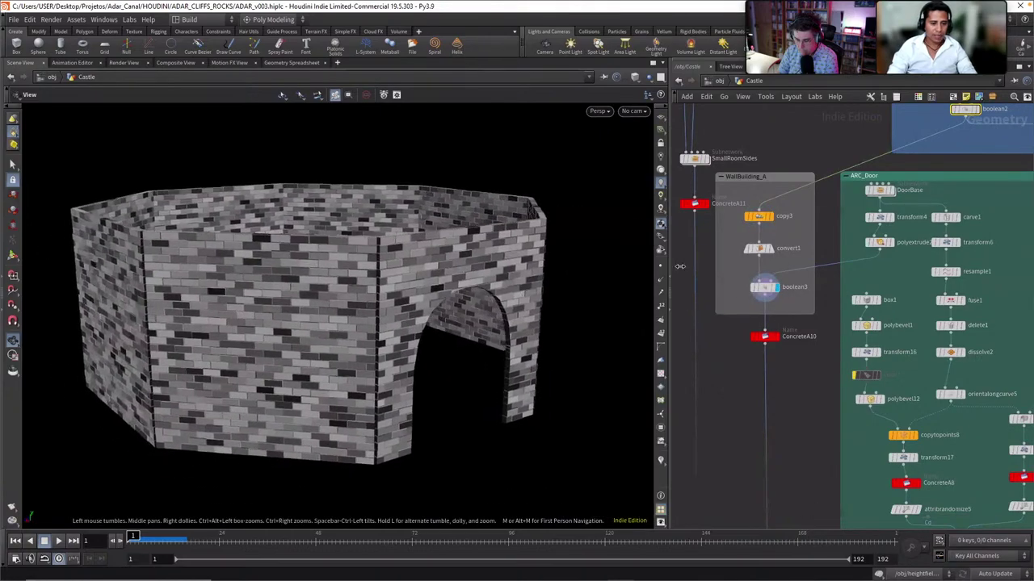
# Display the output of the DoorBase subnetwork in the ARC_Door group
pyautogui.moveTo(883, 198)
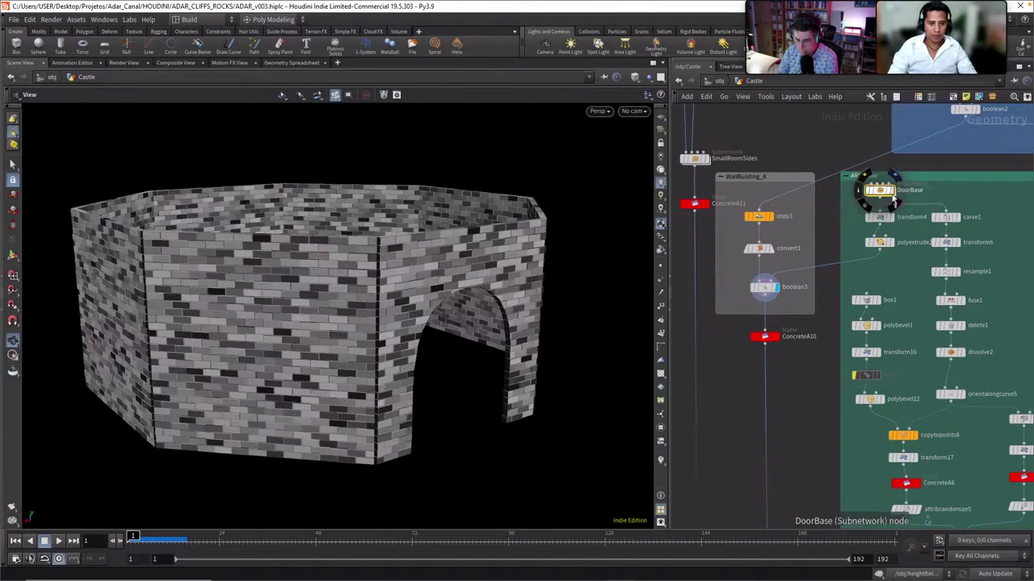
pyautogui.click(893, 191)
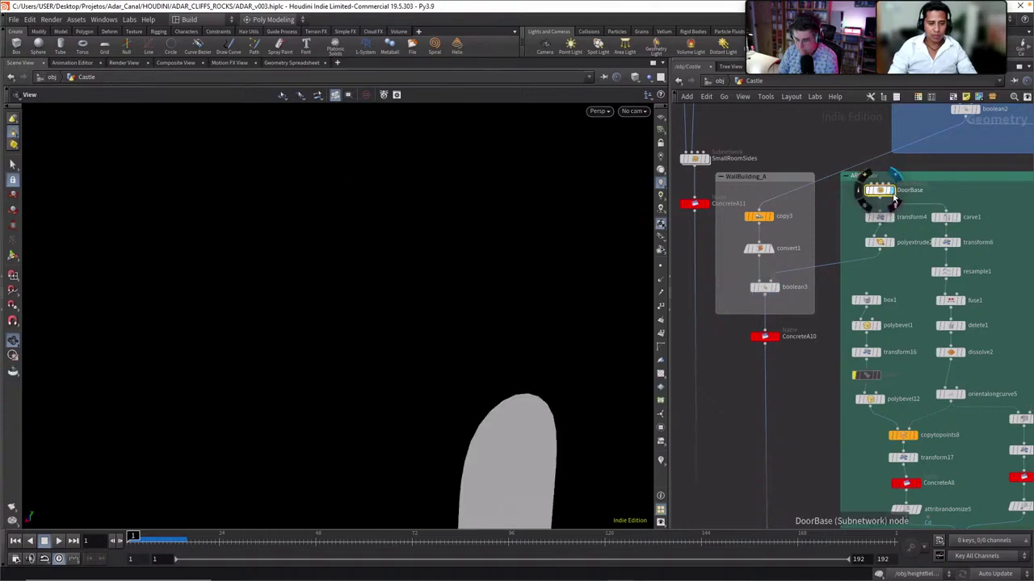
# Frame the DoorBase arch shape, display boolean3 in WallBuilding_A again and examine the arched opening in the brick wall
pyautogui.moveTo(512, 347); pyautogui.dragTo(486, 263)
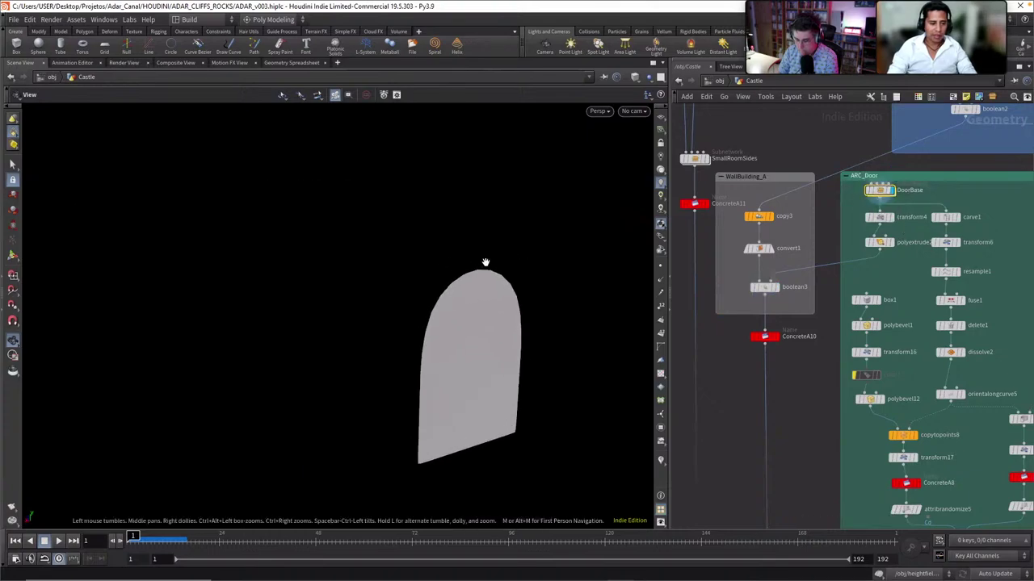
pyautogui.click(776, 287)
pyautogui.moveTo(413, 190); pyautogui.dragTo(444, 278)
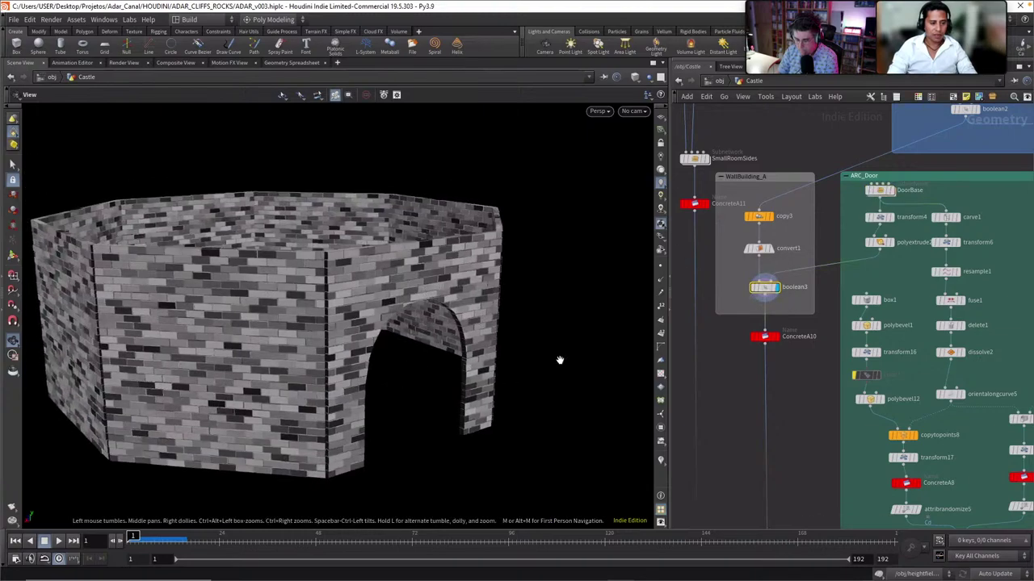
# Display the outputs of copytopoints8 and merge4 in the ARC_Door group to examine the brick arch around the door
pyautogui.moveTo(784, 377); pyautogui.dragTo(775, 329, button='middle')
pyautogui.moveTo(775, 328); pyautogui.dragTo(755, 375, button='right')
pyautogui.moveTo(805, 377); pyautogui.dragTo(783, 333, button='middle')
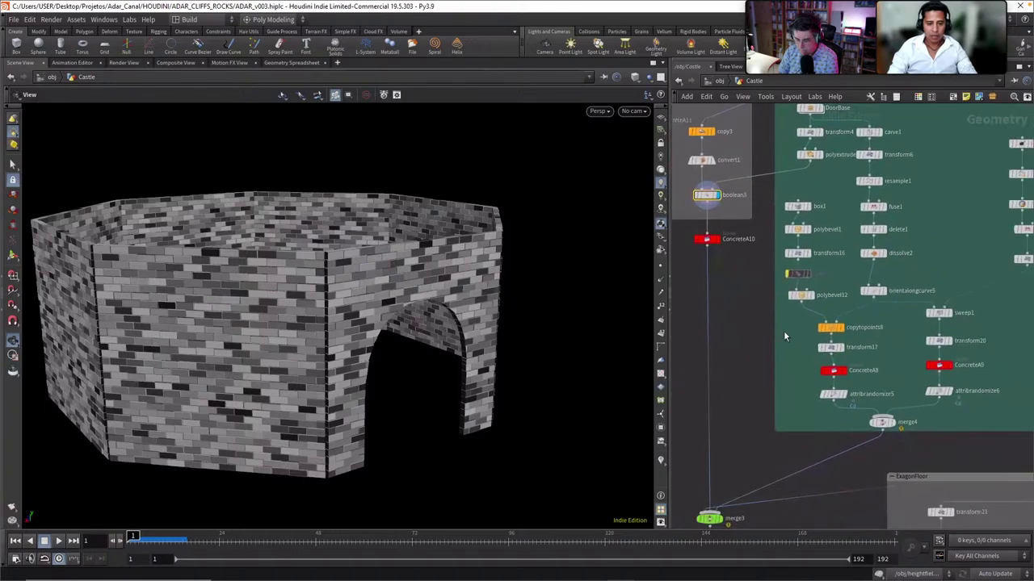
pyautogui.moveTo(810, 189); pyautogui.dragTo(802, 225, button='middle')
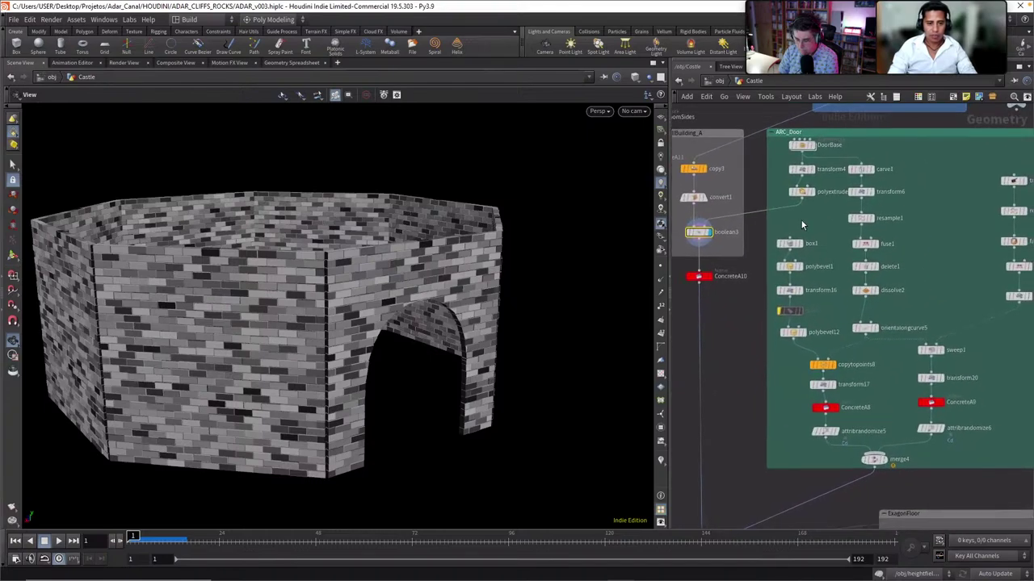
pyautogui.click(834, 365)
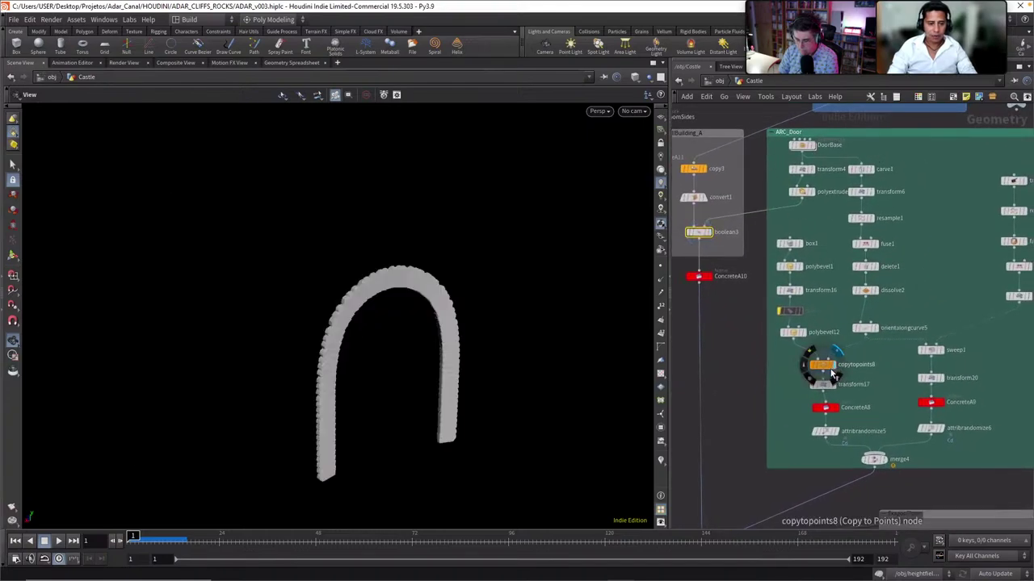
pyautogui.moveTo(789, 387); pyautogui.dragTo(770, 320, button='middle')
pyautogui.click(868, 396)
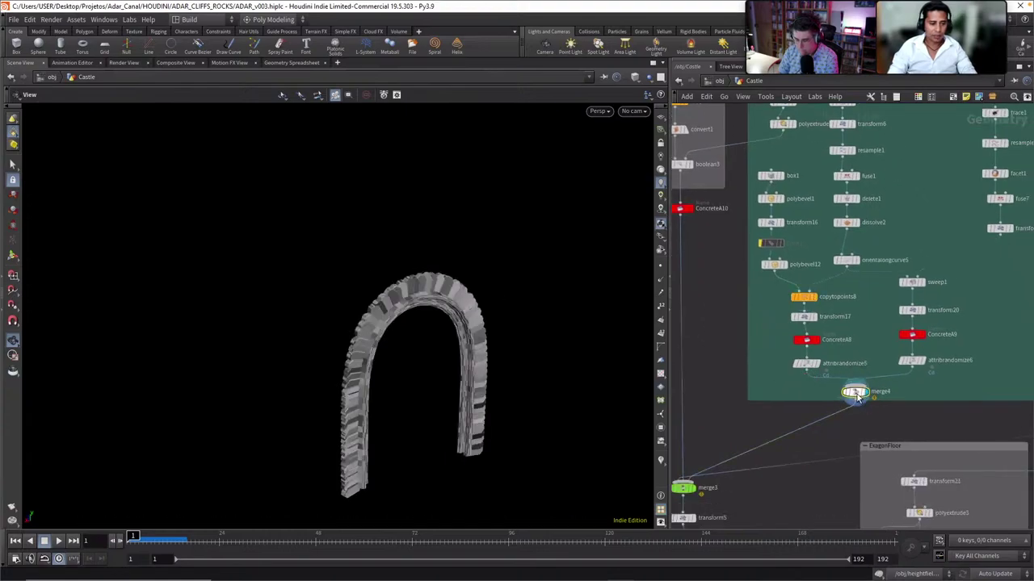
# Display the color2 output at the end of the Castle network and examine the complete castle up to its domed building
pyautogui.moveTo(767, 392); pyautogui.dragTo(759, 344, button='middle')
pyautogui.scroll(-5, 762, 351)
pyautogui.moveTo(796, 521); pyautogui.dragTo(690, 244, button='middle')
pyautogui.scroll(6, 803, 390)
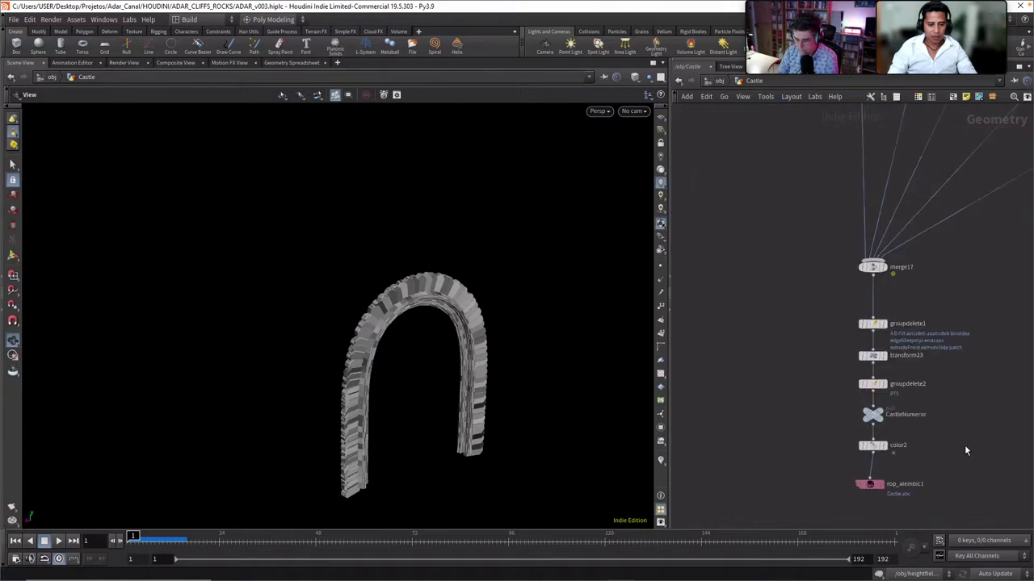
pyautogui.click(887, 450)
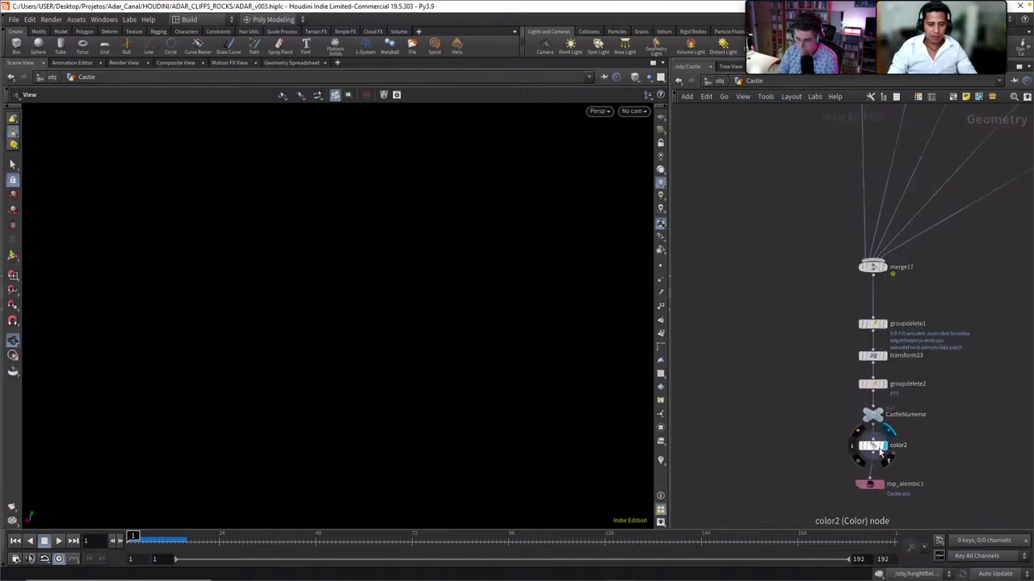
pyautogui.press('g')
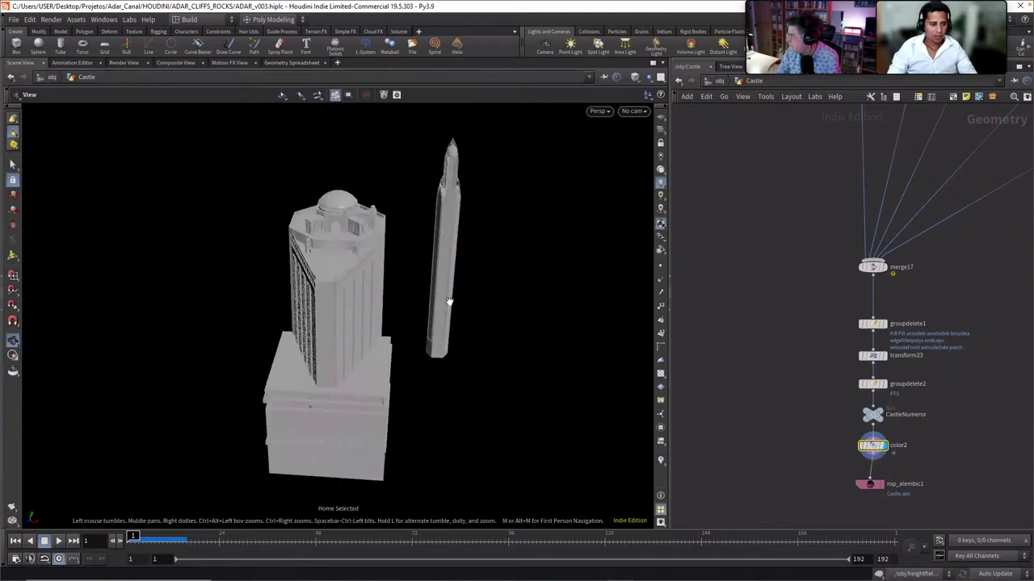
pyautogui.moveTo(449, 299); pyautogui.dragTo(392, 286)
pyautogui.moveTo(393, 285); pyautogui.dragTo(711, 349, button='right')
pyautogui.moveTo(415, 278); pyautogui.dragTo(441, 378, button='middle')
pyautogui.moveTo(441, 378); pyautogui.dragTo(768, 378, button='right')
pyautogui.moveTo(549, 323); pyautogui.dragTo(401, 316, button='middle')
pyautogui.moveTo(402, 316); pyautogui.dragTo(347, 287, button='right')
pyautogui.moveTo(347, 287); pyautogui.dragTo(471, 300, button='middle')
pyautogui.moveTo(471, 300); pyautogui.dragTo(441, 255)
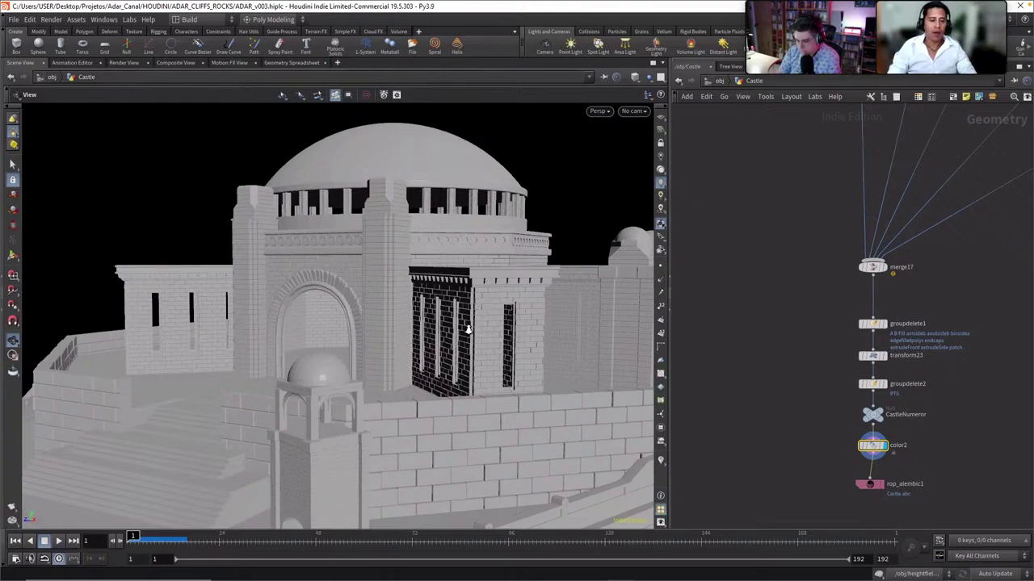
# Examine the castle's towers from a distance and the domed building's arched entrance up close
pyautogui.moveTo(469, 330); pyautogui.dragTo(466, 337)
pyautogui.scroll(-10, 466, 336)
pyautogui.moveTo(489, 360); pyautogui.dragTo(284, 238, button='middle')
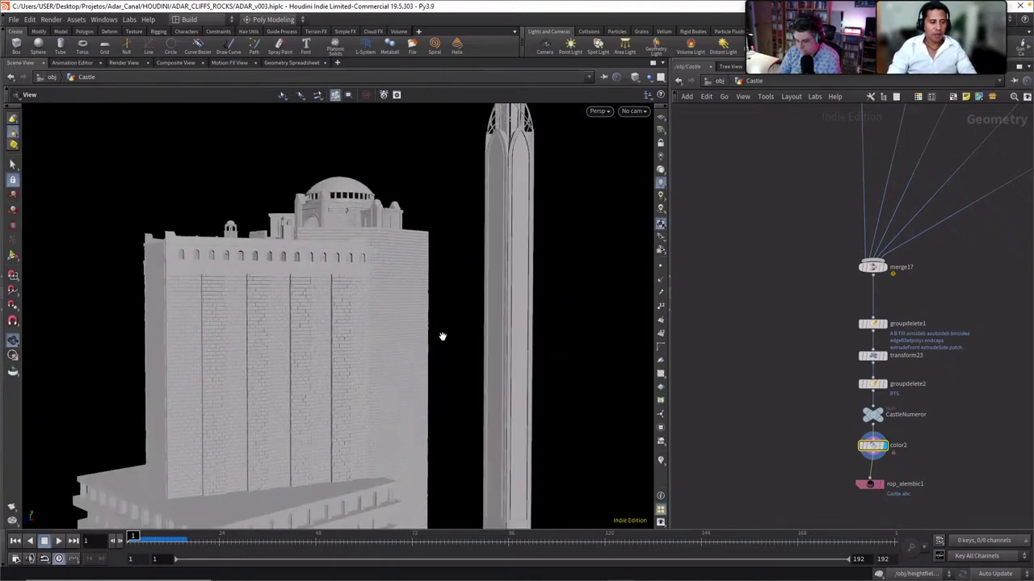
pyautogui.keyDown('alt'); pyautogui.moveTo(442, 336); pyautogui.dragTo(420, 321); pyautogui.keyUp('alt')
pyautogui.moveTo(422, 325); pyautogui.dragTo(478, 271)
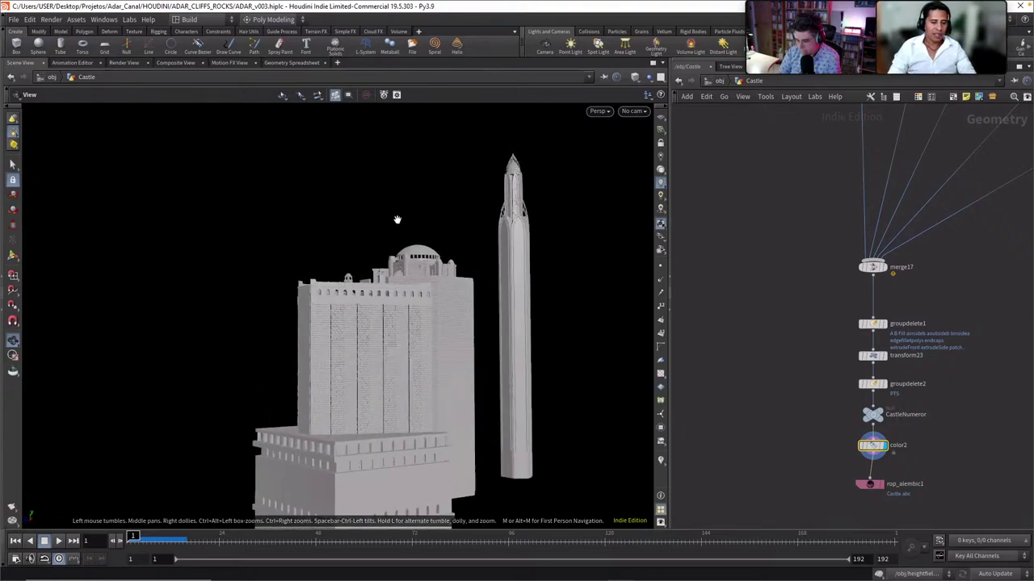
pyautogui.moveTo(407, 317); pyautogui.dragTo(380, 285)
pyautogui.moveTo(380, 286); pyautogui.dragTo(411, 383, button='right')
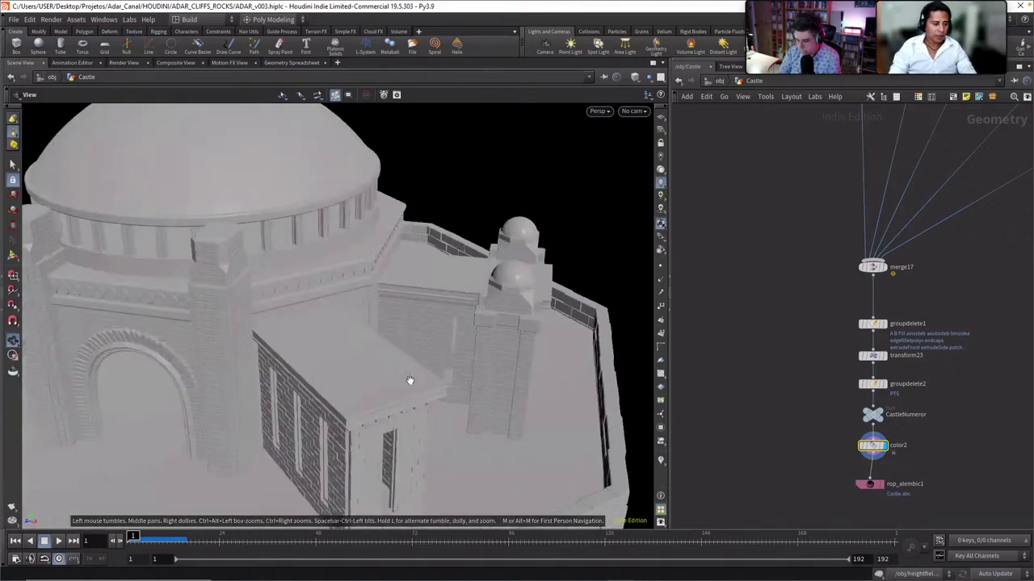
pyautogui.moveTo(411, 383); pyautogui.dragTo(638, 308)
# Return to the ARC_Door group, display its merge4 output and examine the finished door arch from the front
pyautogui.moveTo(746, 190); pyautogui.dragTo(773, 341, button='middle')
pyautogui.moveTo(773, 341); pyautogui.dragTo(725, 214, button='right')
pyautogui.moveTo(726, 214); pyautogui.dragTo(738, 343, button='middle')
pyautogui.moveTo(737, 343); pyautogui.dragTo(819, 298, button='right')
pyautogui.moveTo(704, 212); pyautogui.dragTo(810, 378, button='middle')
pyautogui.moveTo(773, 269); pyautogui.dragTo(692, 233, button='right')
pyautogui.moveTo(692, 234); pyautogui.dragTo(790, 362, button='middle')
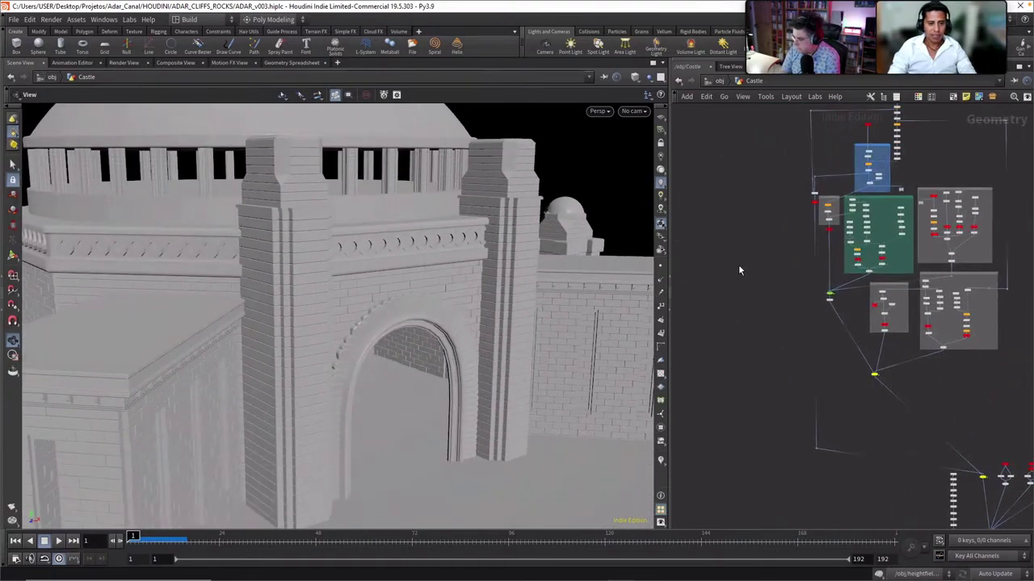
pyautogui.moveTo(826, 248); pyautogui.dragTo(774, 311, button='middle')
pyautogui.scroll(5, 783, 319)
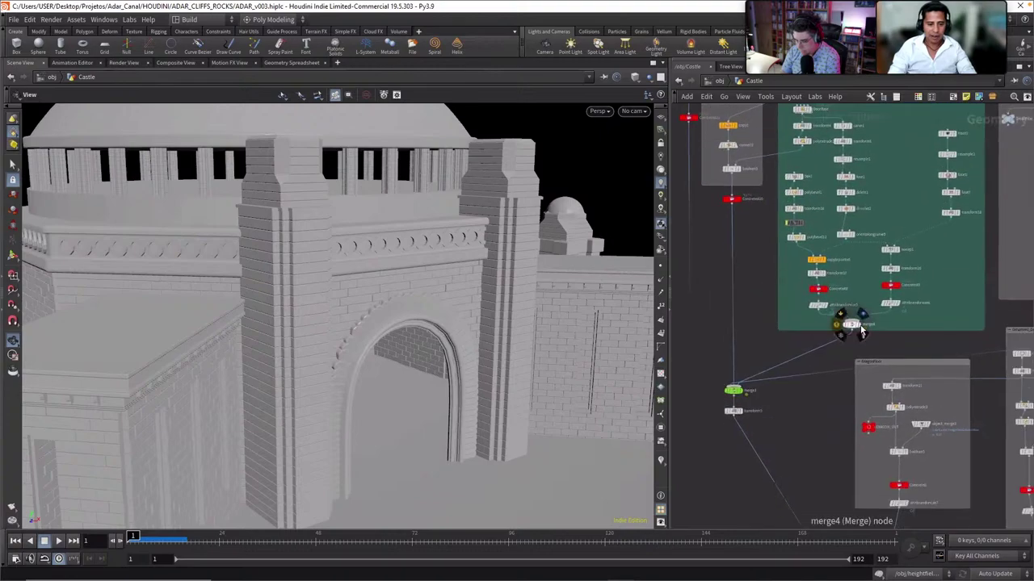
pyautogui.click(862, 331)
pyautogui.press('g')
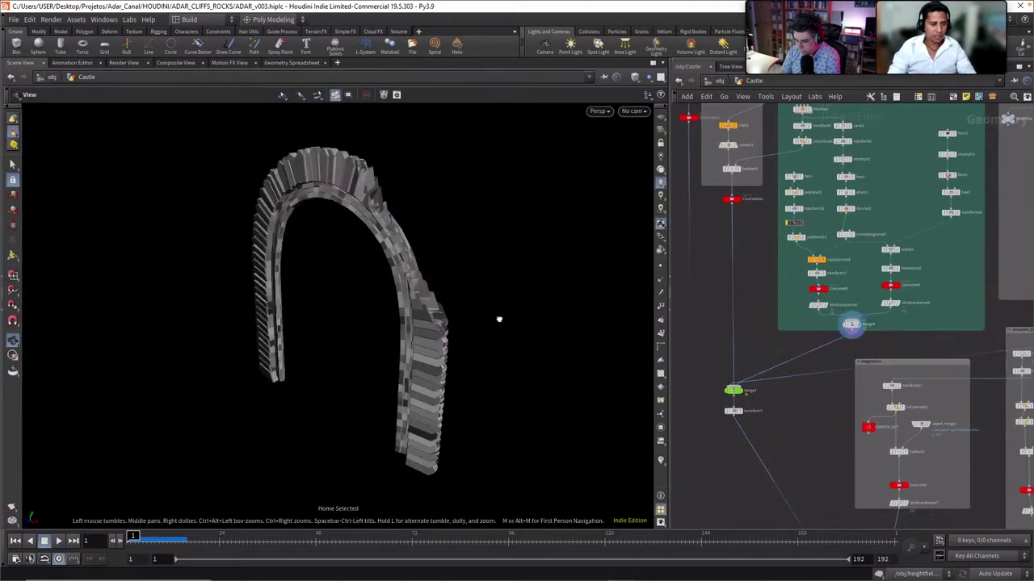
pyautogui.moveTo(499, 320); pyautogui.dragTo(520, 322)
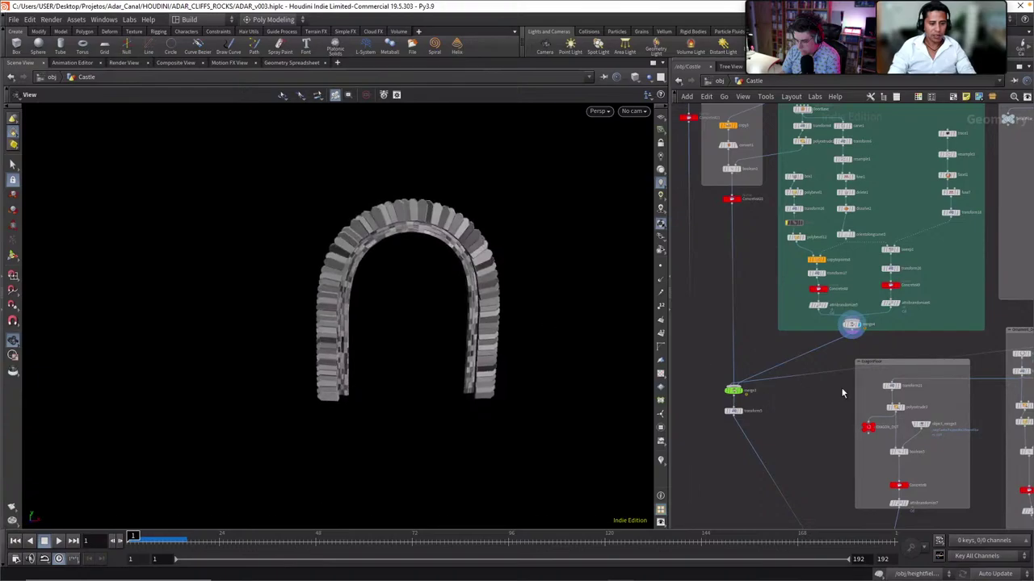
pyautogui.moveTo(842, 394); pyautogui.dragTo(822, 349, button='middle')
pyautogui.moveTo(502, 329)
pyautogui.mouseDown()
pyautogui.moveTo(466, 325)
pyautogui.moveTo(509, 331)
pyautogui.mouseUp()
pyautogui.moveTo(819, 382); pyautogui.dragTo(831, 336, button='middle')
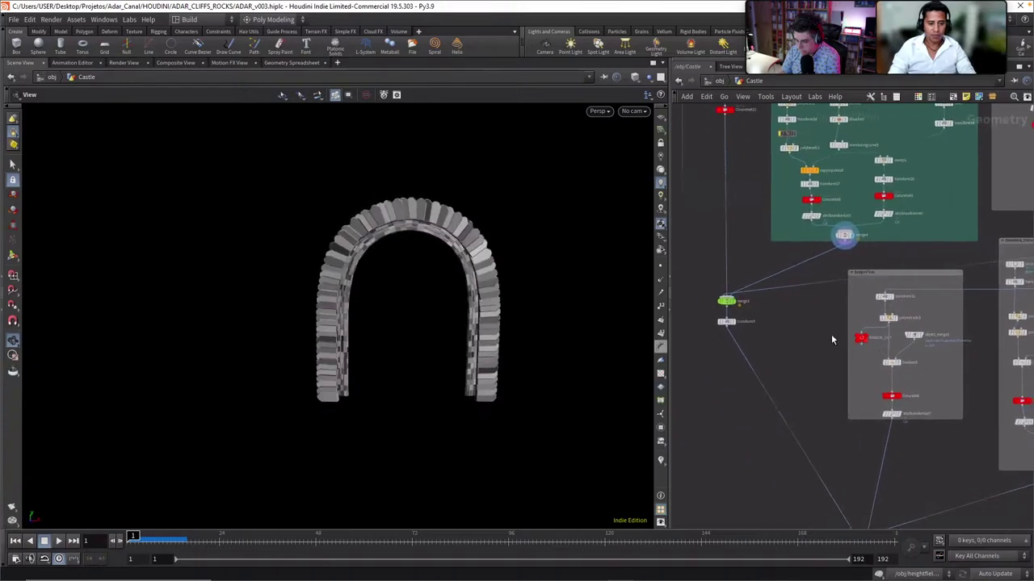
# Display merge3 to examine the domed building, and compare the ConcreteA10 and ConcreteA11 outputs
pyautogui.click(736, 303)
pyautogui.moveTo(347, 317); pyautogui.dragTo(178, 323, button='right')
pyautogui.moveTo(508, 342); pyautogui.dragTo(405, 243)
pyautogui.moveTo(726, 216); pyautogui.dragTo(757, 360, button='middle')
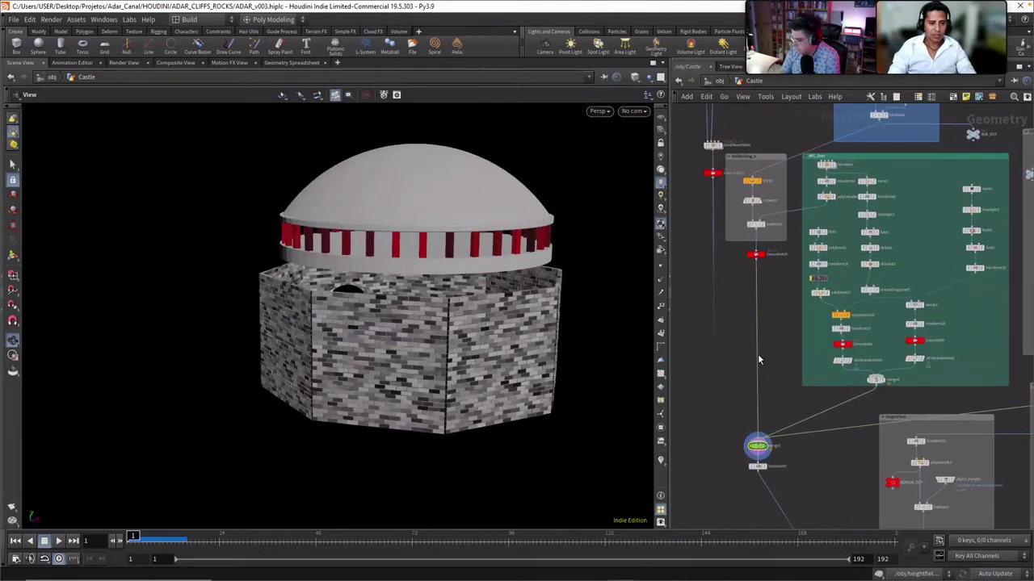
pyautogui.click(766, 255)
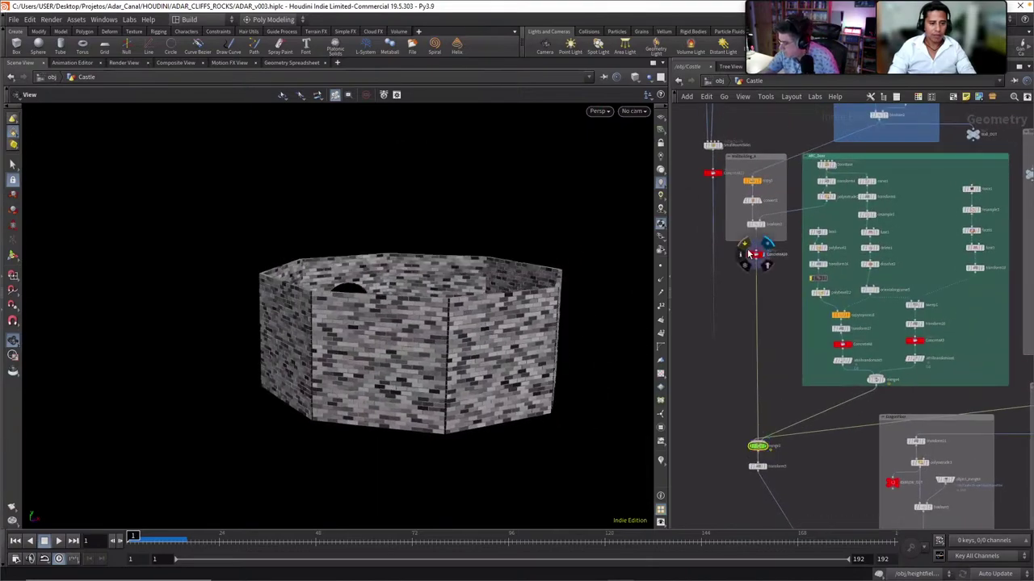
pyautogui.click(724, 168)
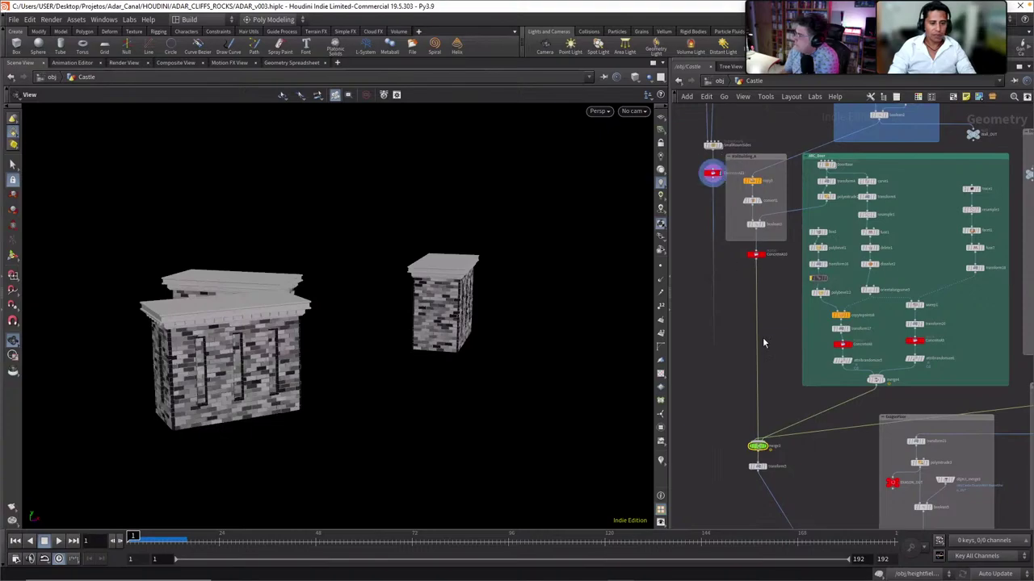
# Display the final merge output in the dome's node group and examine the ring of columns beneath the dome
pyautogui.moveTo(792, 356); pyautogui.dragTo(768, 279, button='middle')
pyautogui.moveTo(754, 363); pyautogui.dragTo(573, 330, button='middle')
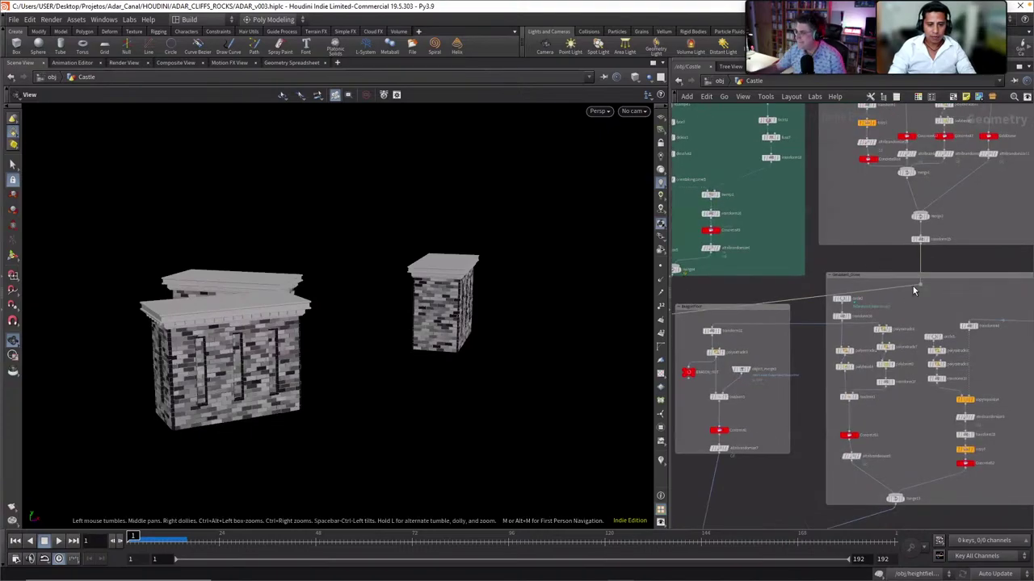
pyautogui.click(932, 206)
pyautogui.scroll(6, 487, 318)
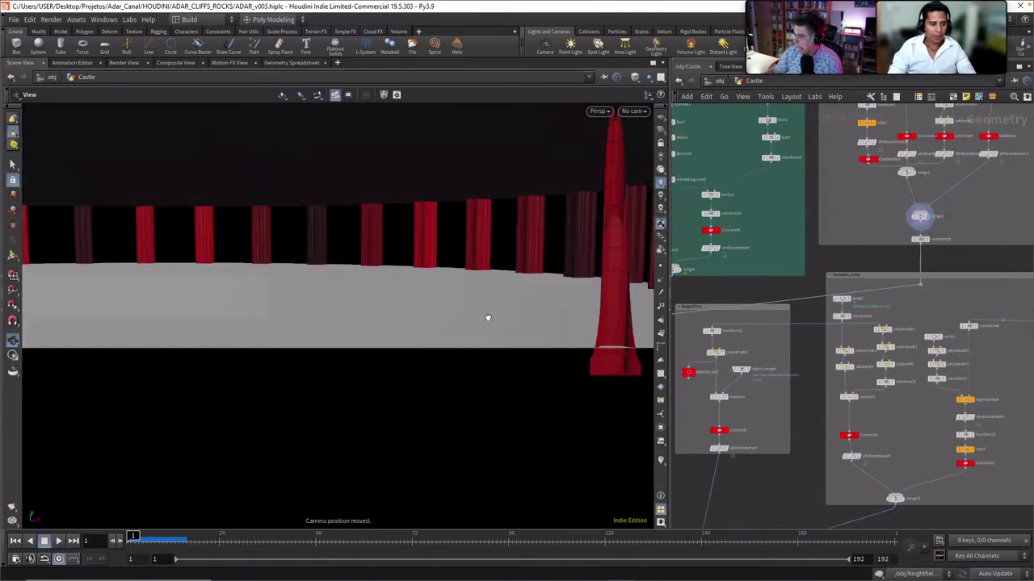
pyautogui.moveTo(487, 318)
pyautogui.mouseDown()
pyautogui.moveTo(386, 302)
pyautogui.moveTo(562, 356)
pyautogui.moveTo(473, 333)
pyautogui.mouseUp()
pyautogui.scroll(-3, 443, 300)
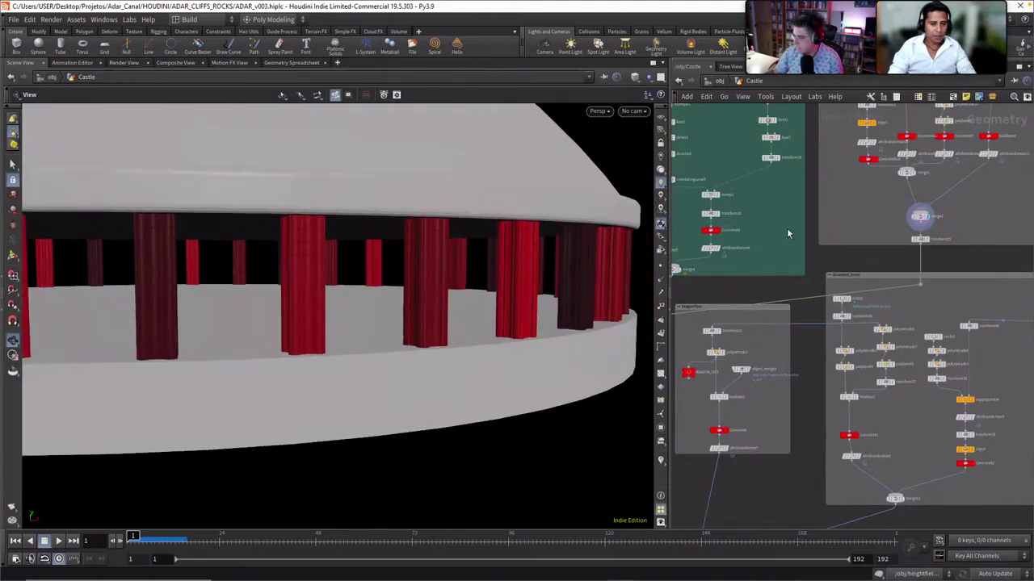
# Open the Pilar subnetwork in the dome's node group to inspect how the column is built
pyautogui.moveTo(788, 233); pyautogui.dragTo(807, 391, button='middle')
pyautogui.moveTo(903, 224)
pyautogui.mouseDown(button='right')
pyautogui.moveTo(938, 258)
pyautogui.moveTo(919, 226)
pyautogui.mouseUp(button='right')
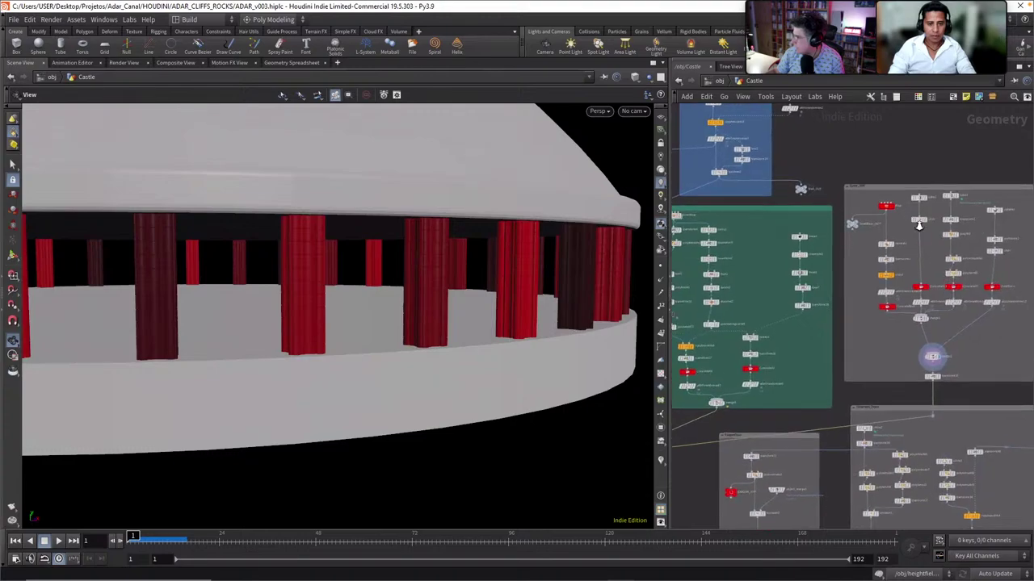
pyautogui.scroll(2, 919, 226)
pyautogui.click(893, 209)
pyautogui.doubleClick(885, 208)
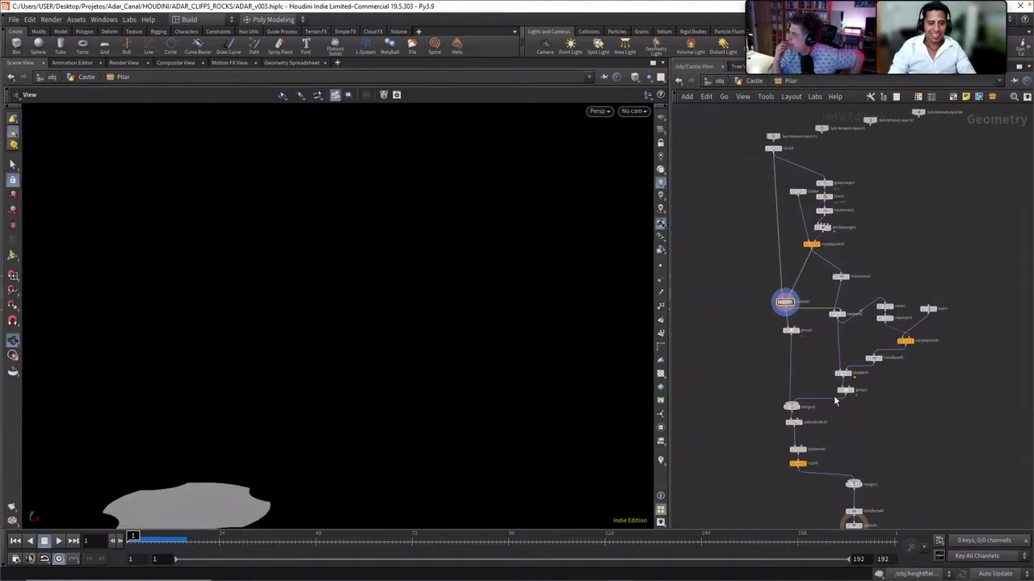
# Compare the base circle, the four copied circles and the boolean7 cut that form the pillar profile
pyautogui.moveTo(380, 395); pyautogui.dragTo(488, 298, button='middle')
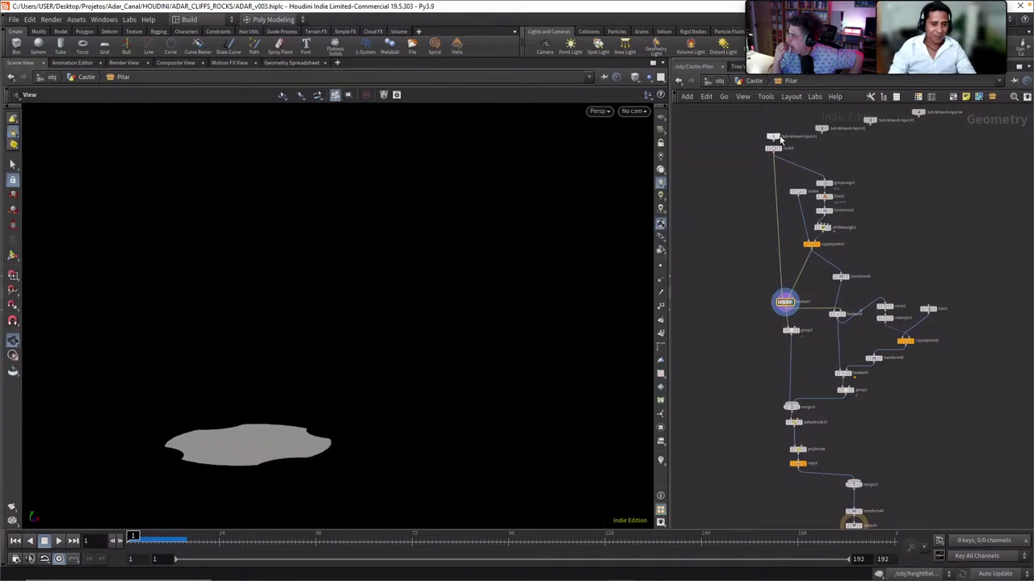
pyautogui.click(780, 151)
pyautogui.moveTo(401, 317); pyautogui.dragTo(391, 354)
pyautogui.moveTo(489, 331); pyautogui.dragTo(554, 272, button='middle')
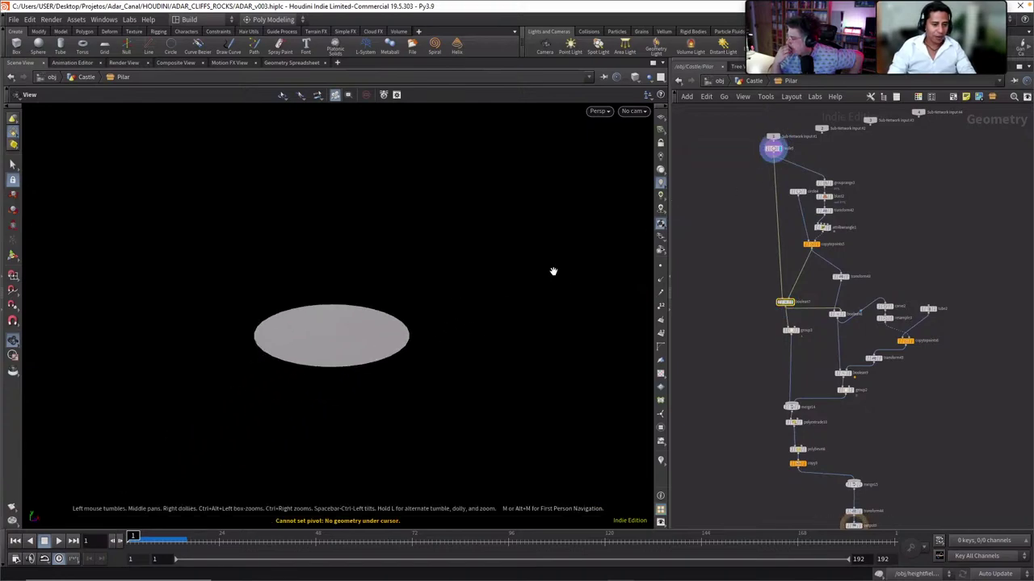
pyautogui.click(794, 304)
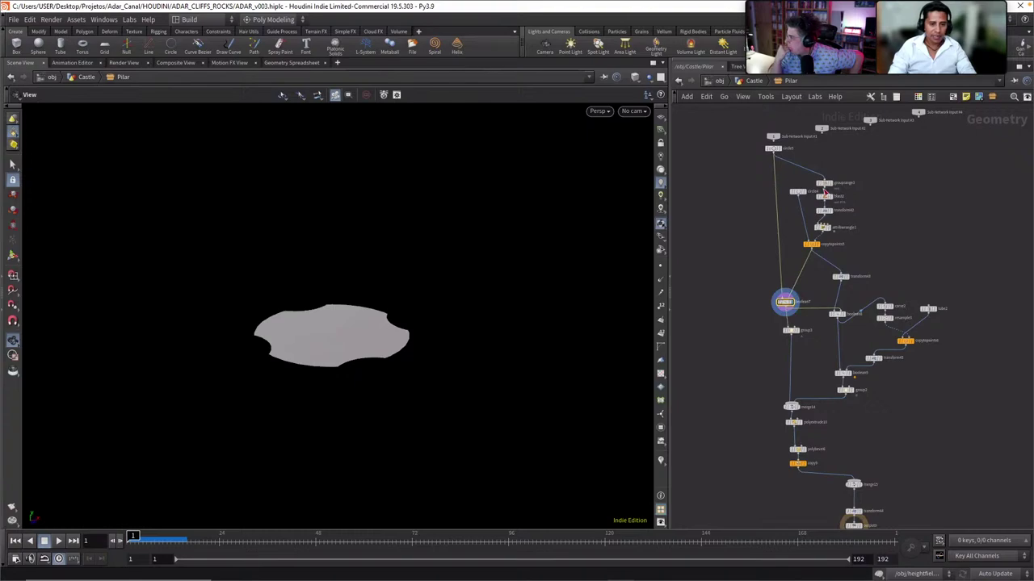
pyautogui.moveTo(803, 196)
pyautogui.click(818, 247)
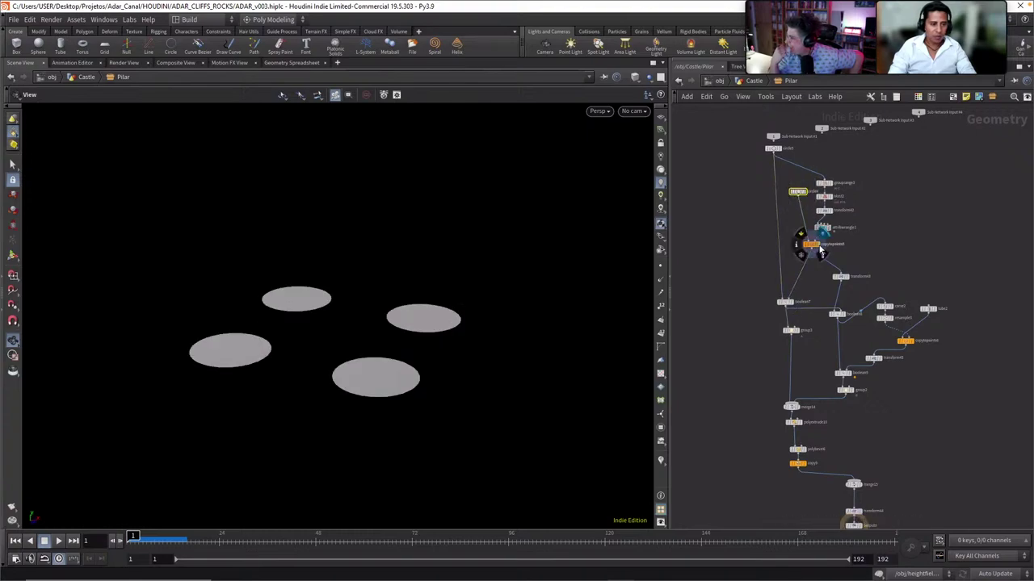
pyautogui.click(793, 304)
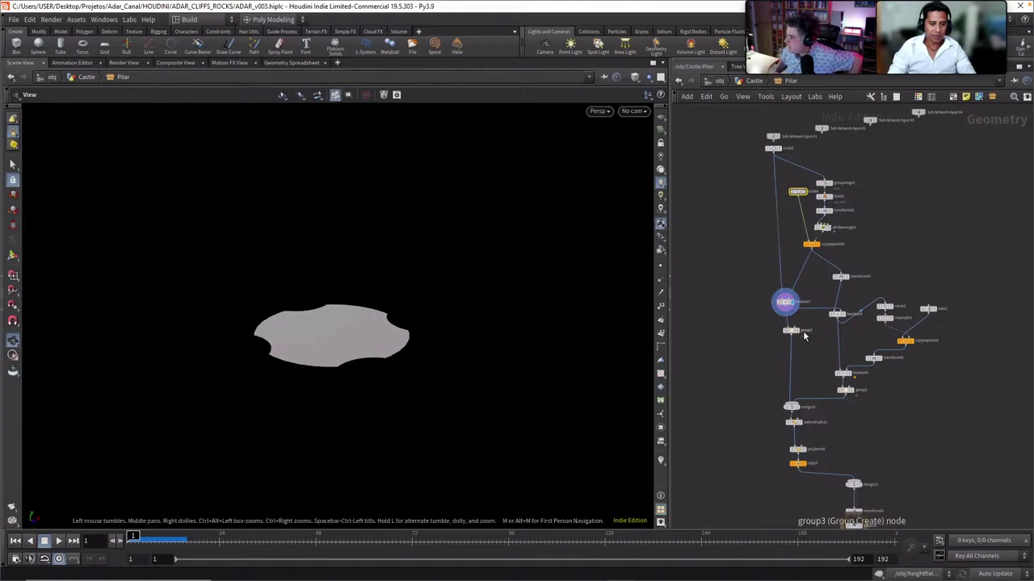
# Display the outputs of boolean8, boolean9 and merge14 in sequence to examine how the pillar profile is assembled
pyautogui.moveTo(814, 366); pyautogui.dragTo(800, 304, button='middle')
pyautogui.rightClick(780, 300)
pyautogui.click(843, 340)
pyautogui.scroll(3, 844, 337)
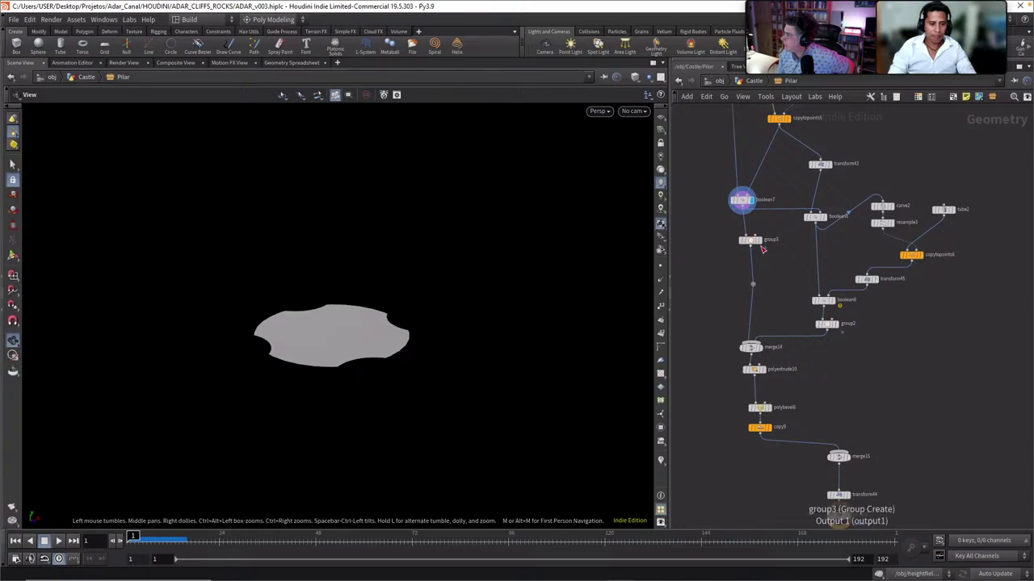
pyautogui.click(826, 218)
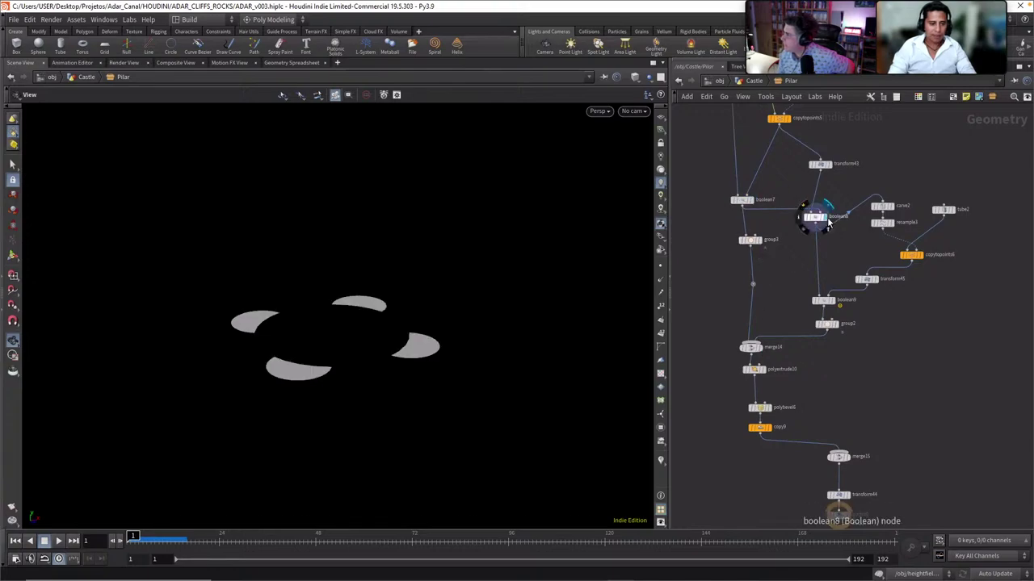
pyautogui.moveTo(772, 293); pyautogui.dragTo(751, 260, button='middle')
pyautogui.click(816, 272)
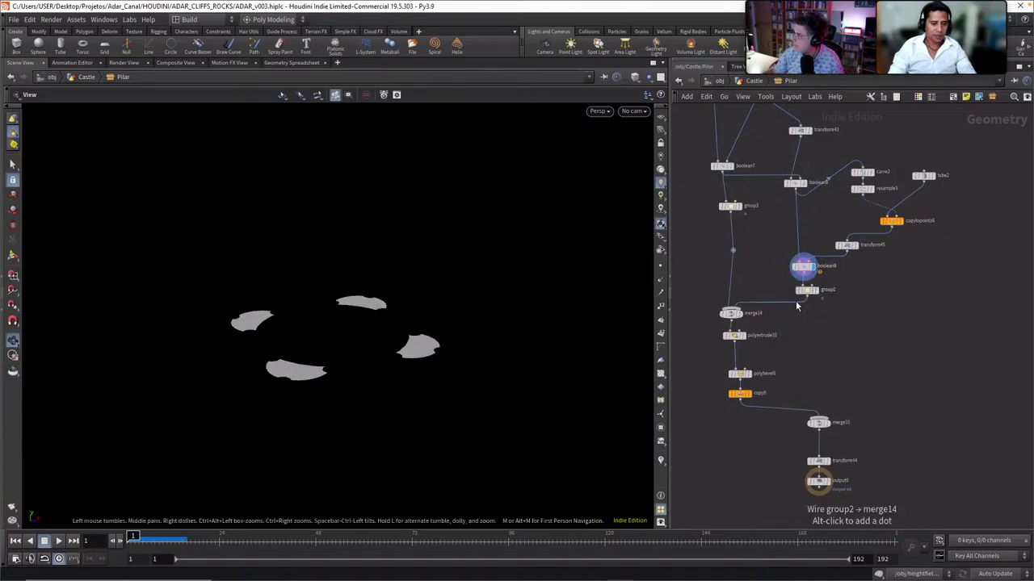
pyautogui.click(735, 318)
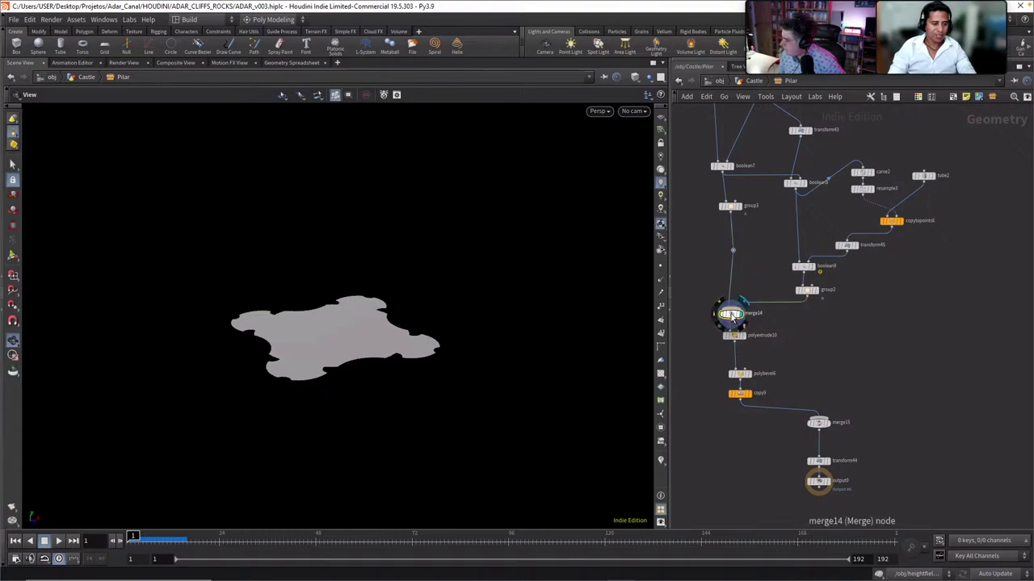
# Display the polyextrude10 output and examine how the merged flat profile is extruded into one pillar block
pyautogui.moveTo(506, 335)
pyautogui.mouseDown()
pyautogui.moveTo(504, 319)
pyautogui.moveTo(474, 323)
pyautogui.moveTo(612, 358)
pyautogui.moveTo(463, 337)
pyautogui.moveTo(556, 344)
pyautogui.moveTo(475, 346)
pyautogui.moveTo(510, 348)
pyautogui.mouseUp()
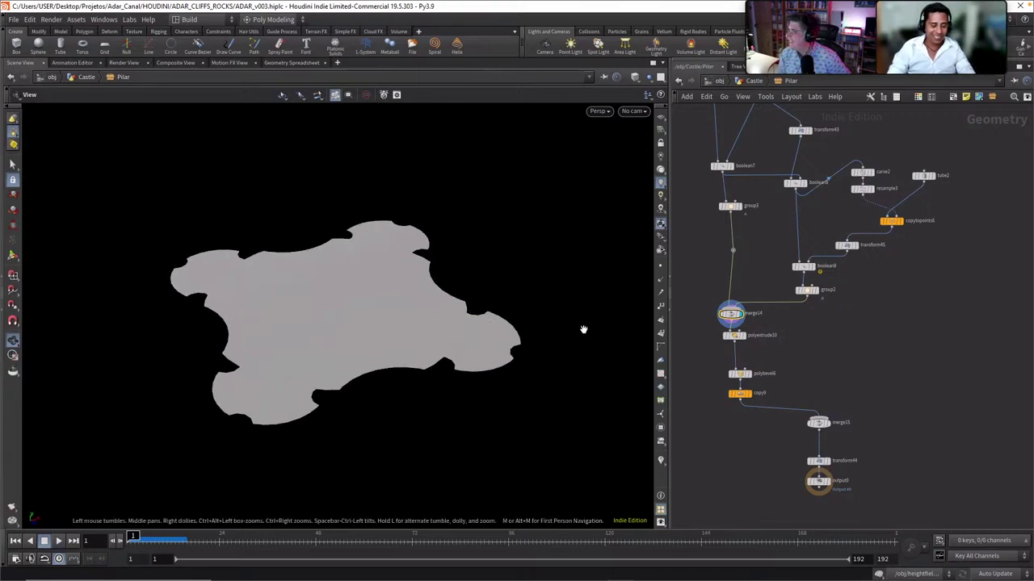
pyautogui.moveTo(709, 358); pyautogui.dragTo(751, 361, button='middle')
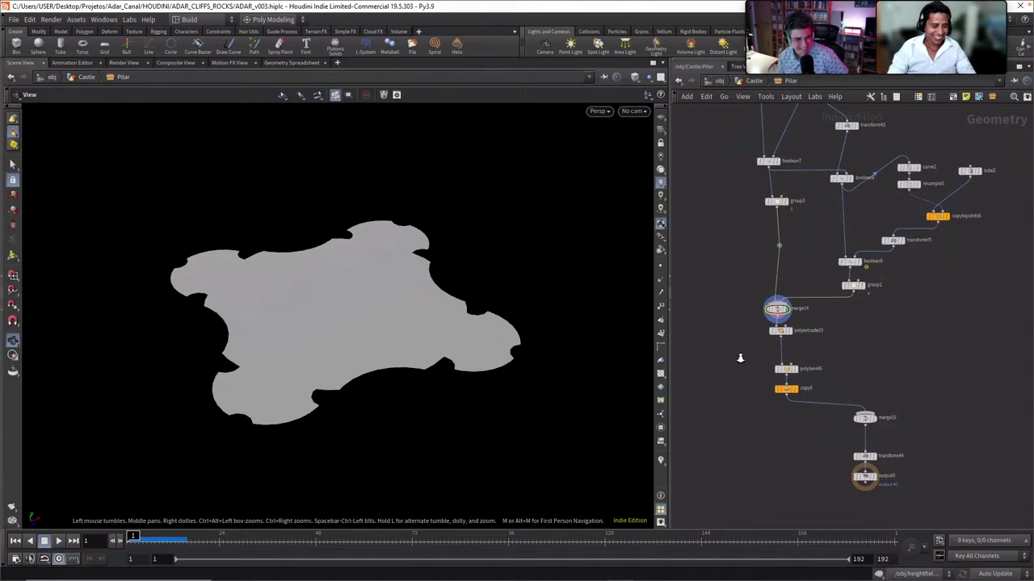
pyautogui.scroll(2, 743, 358)
pyautogui.click(803, 333)
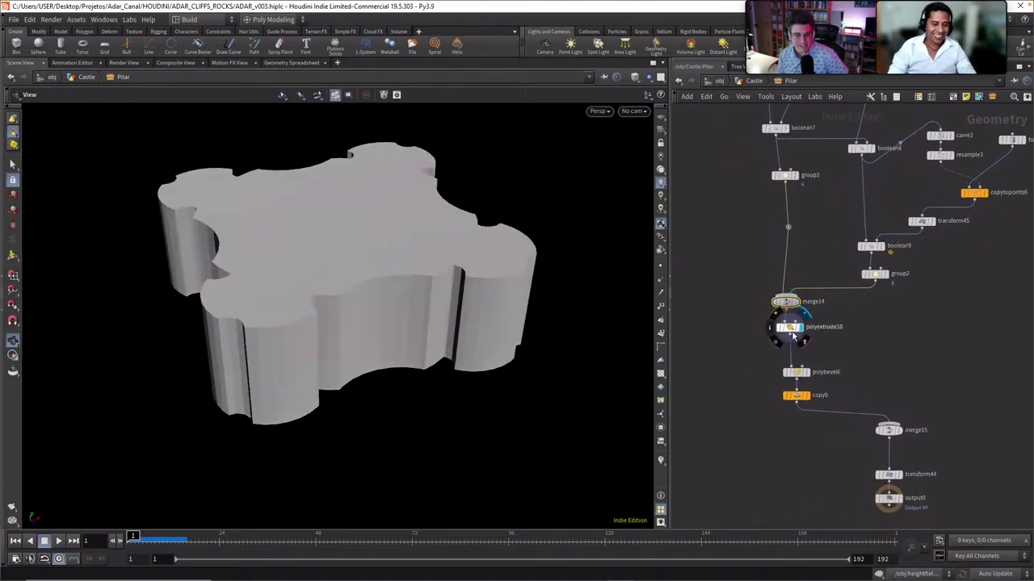
pyautogui.click(792, 331)
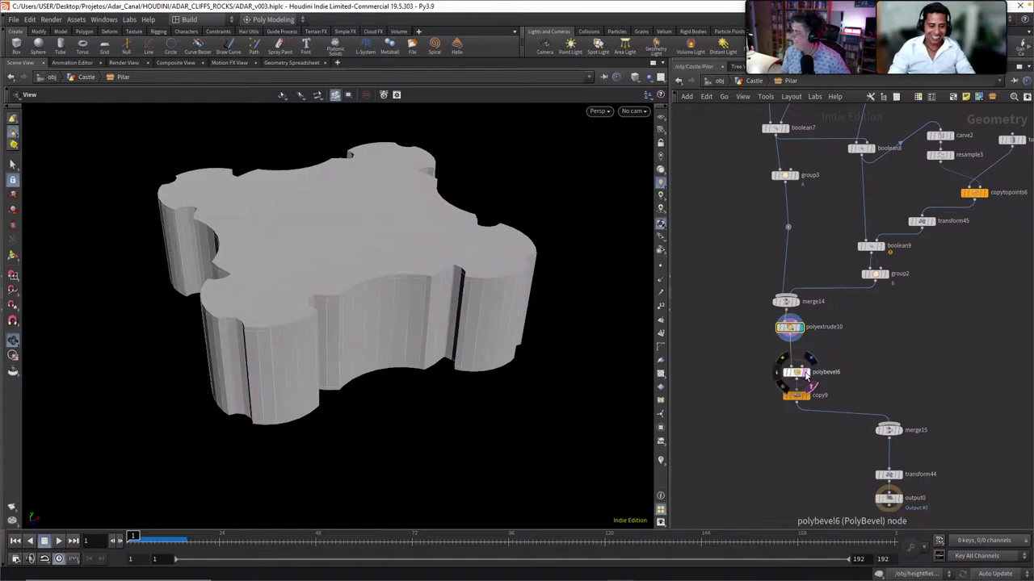
pyautogui.scroll(-5, 550, 334)
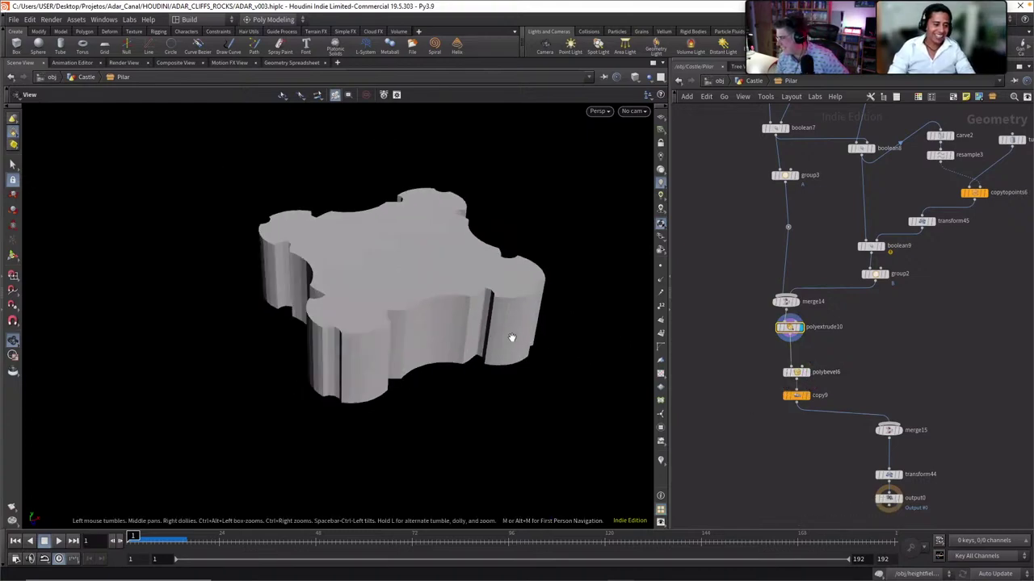
# Display the copy9 output and examine the stacked blocks that form the full pillar and the seams between them
pyautogui.click(811, 389)
pyautogui.scroll(-4, 386, 293)
pyautogui.moveTo(385, 294); pyautogui.dragTo(429, 323)
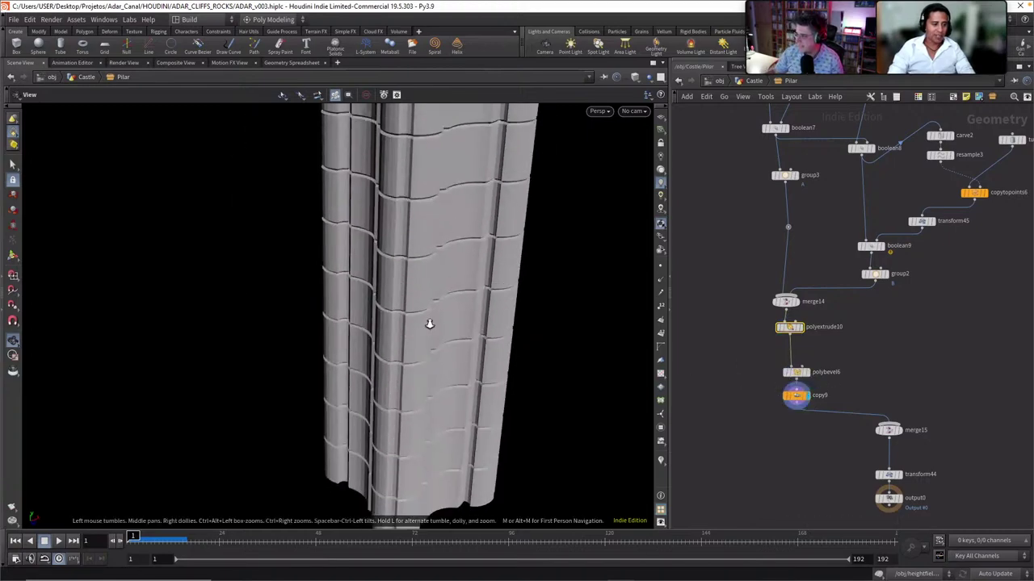
pyautogui.scroll(-6, 429, 323)
pyautogui.moveTo(499, 277); pyautogui.dragTo(355, 207)
pyautogui.moveTo(776, 382); pyautogui.dragTo(774, 377, button='middle')
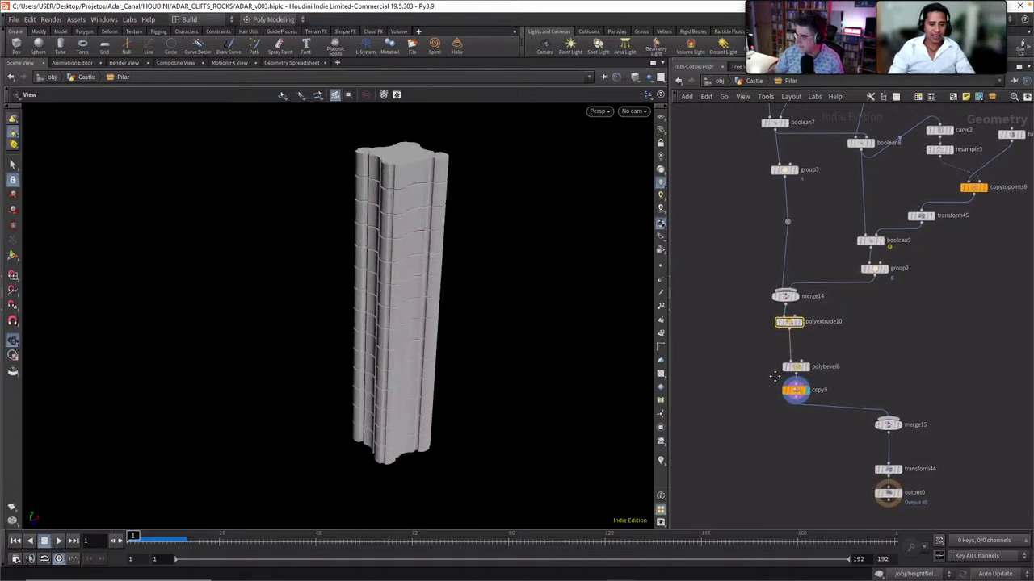
# Display the transform44 output to check the scaled pillar, and go back up to the dome's node group in the Castle network
pyautogui.click(899, 470)
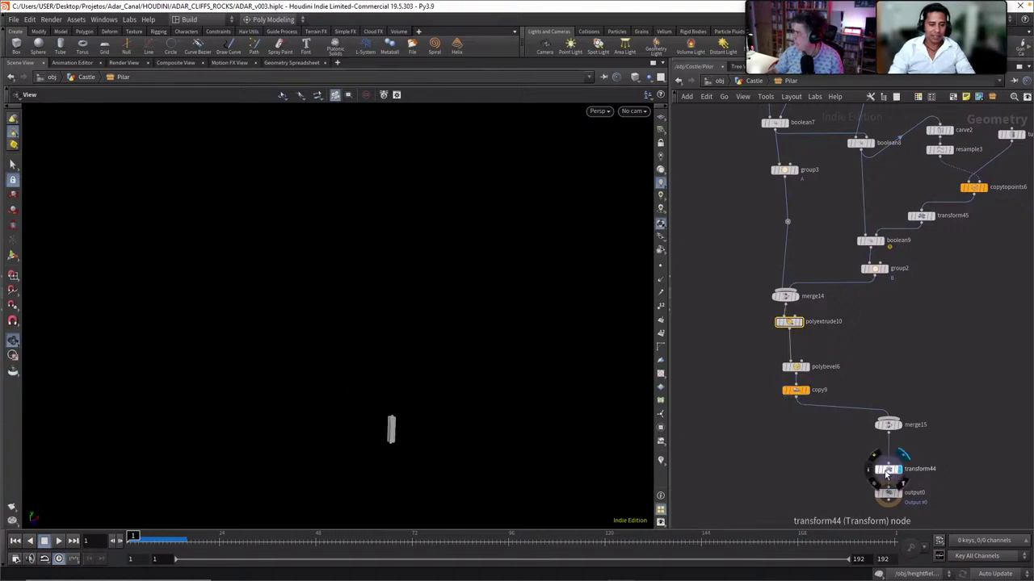
pyautogui.click(886, 470)
pyautogui.click(754, 81)
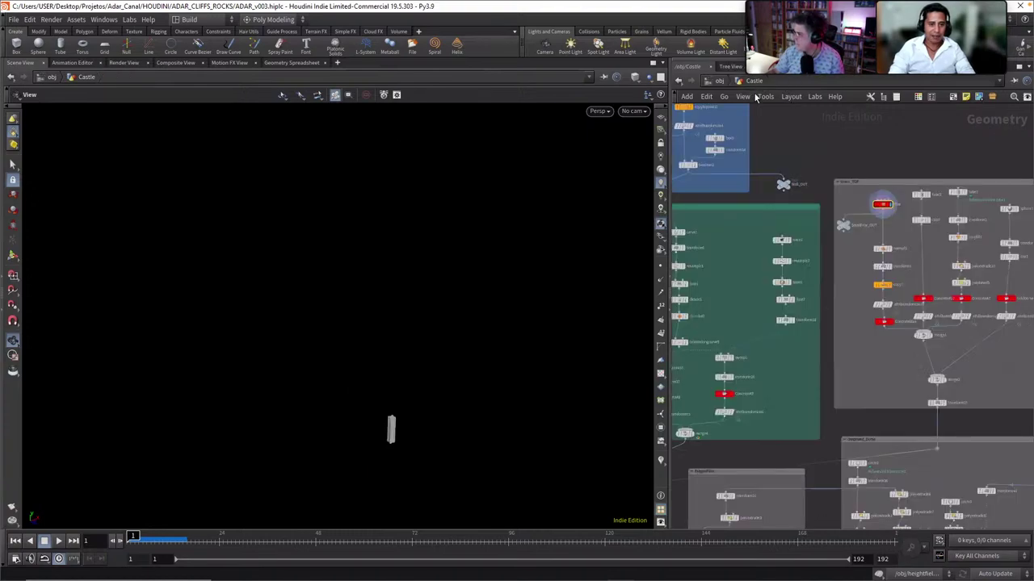
pyautogui.moveTo(848, 342); pyautogui.dragTo(836, 354, button='middle')
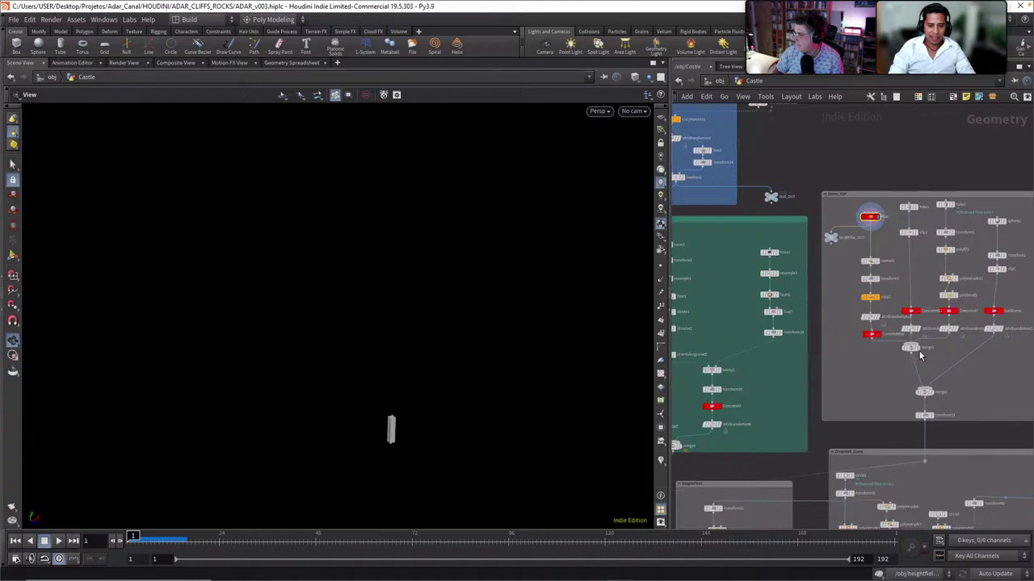
# Display the merge node in the dome top group and examine the round base with its red pillars
pyautogui.click(919, 348)
pyautogui.moveTo(450, 380); pyautogui.dragTo(528, 388, button='right')
pyautogui.moveTo(528, 388); pyautogui.dragTo(495, 303)
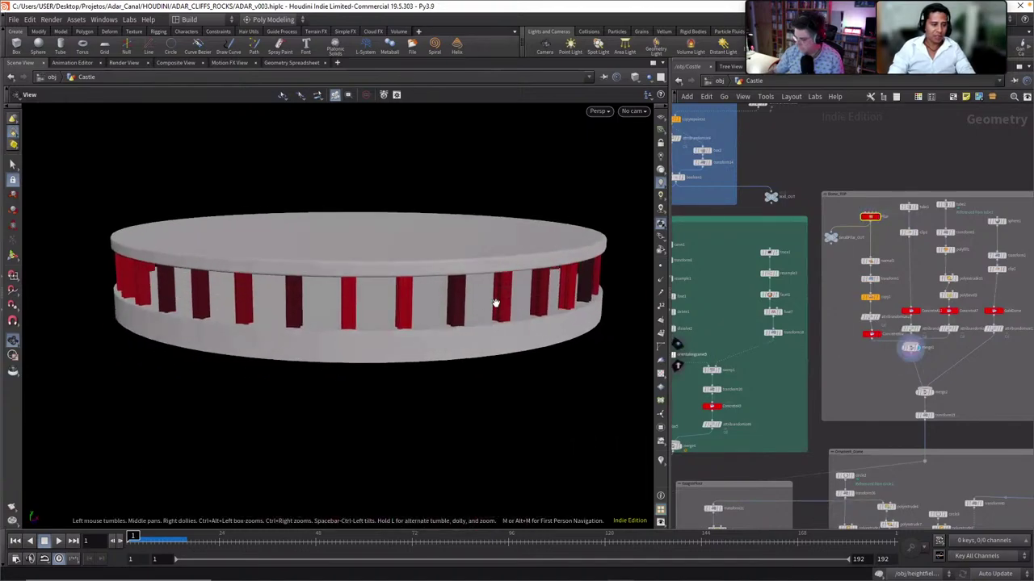
pyautogui.scroll(-3, 872, 377)
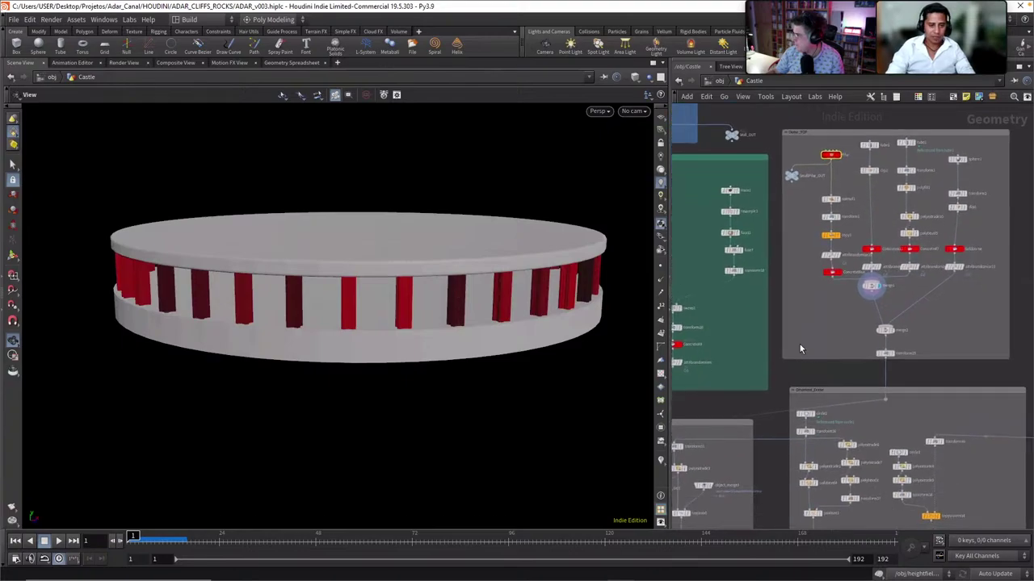
# Display attribrandomize7 in the ExagonFloor group and examine the polygonal floor block from several sides
pyautogui.moveTo(779, 345); pyautogui.dragTo(778, 275, button='middle')
pyautogui.moveTo(755, 332)
pyautogui.mouseDown(button='middle')
pyautogui.moveTo(822, 270)
pyautogui.moveTo(781, 260)
pyautogui.moveTo(836, 218)
pyautogui.mouseUp(button='middle')
pyautogui.moveTo(767, 302); pyautogui.dragTo(788, 348, button='right')
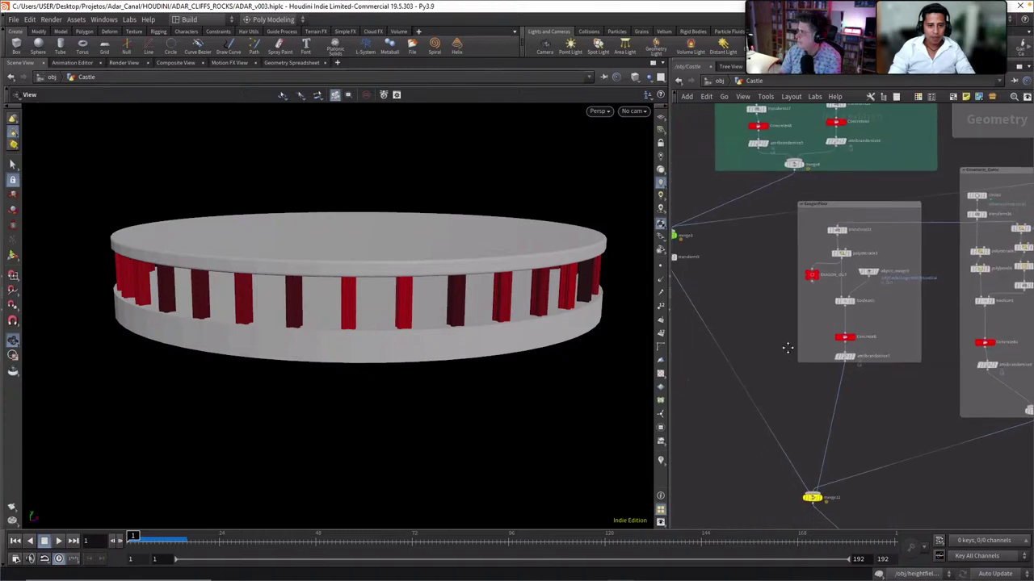
pyautogui.moveTo(788, 348); pyautogui.dragTo(780, 312, button='middle')
pyautogui.moveTo(858, 325); pyautogui.dragTo(875, 342, button='right')
pyautogui.scroll(1, 874, 341)
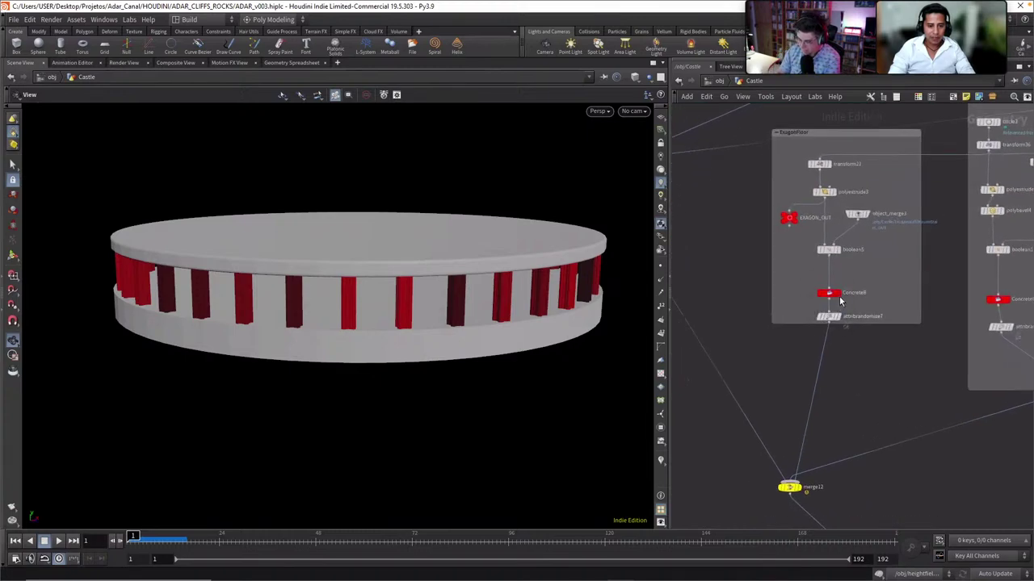
pyautogui.click(841, 319)
pyautogui.moveTo(484, 376)
pyautogui.mouseDown(button='right')
pyautogui.moveTo(254, 316)
pyautogui.moveTo(177, 311)
pyautogui.mouseUp(button='right')
pyautogui.moveTo(480, 396); pyautogui.dragTo(303, 360, button='right')
pyautogui.moveTo(302, 360); pyautogui.dragTo(194, 287, button='middle')
# Display merge12 below the ExagonFloor group and examine the domed building standing on its floor
pyautogui.moveTo(804, 429); pyautogui.dragTo(797, 370, button='middle')
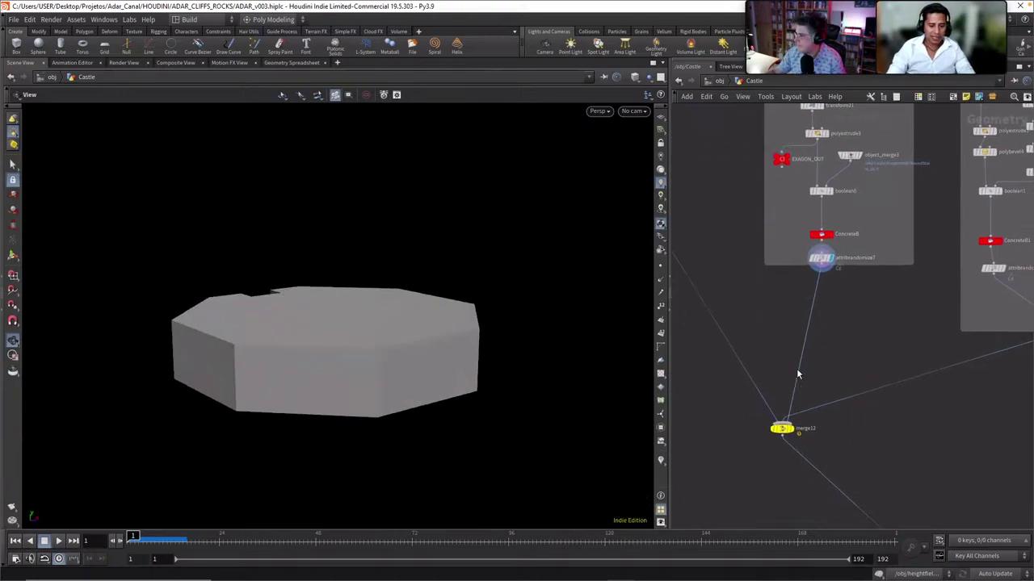
pyautogui.click(791, 432)
pyautogui.moveTo(501, 323); pyautogui.dragTo(479, 302)
# Display the SmallRoomSides subnetwork and move its node slightly higher above ConcreteA11
pyautogui.moveTo(713, 204); pyautogui.dragTo(862, 405, button='middle')
pyautogui.moveTo(735, 272); pyautogui.dragTo(773, 362, button='middle')
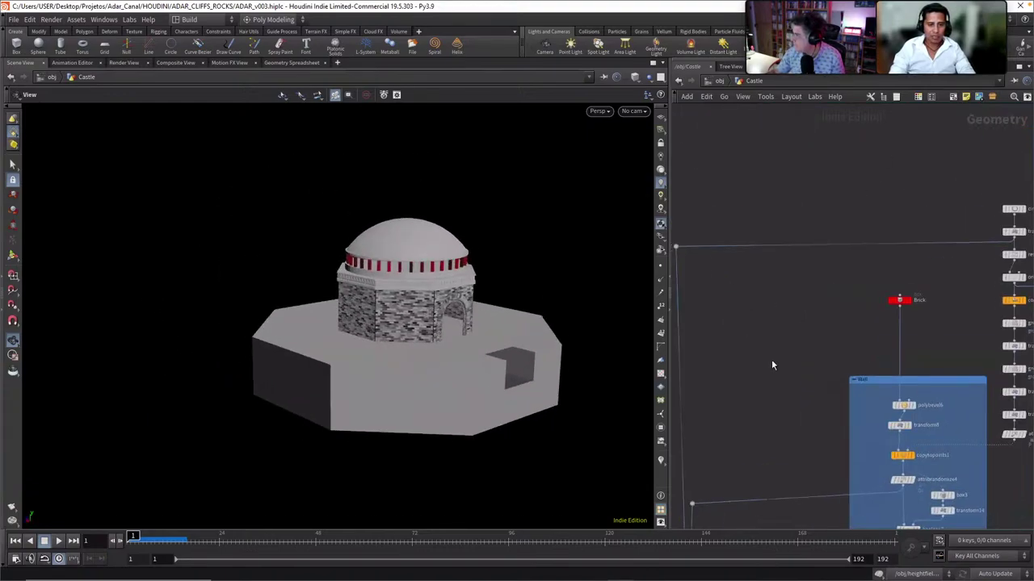
pyautogui.scroll(-4, 773, 359)
pyautogui.moveTo(755, 240); pyautogui.dragTo(751, 232, button='middle')
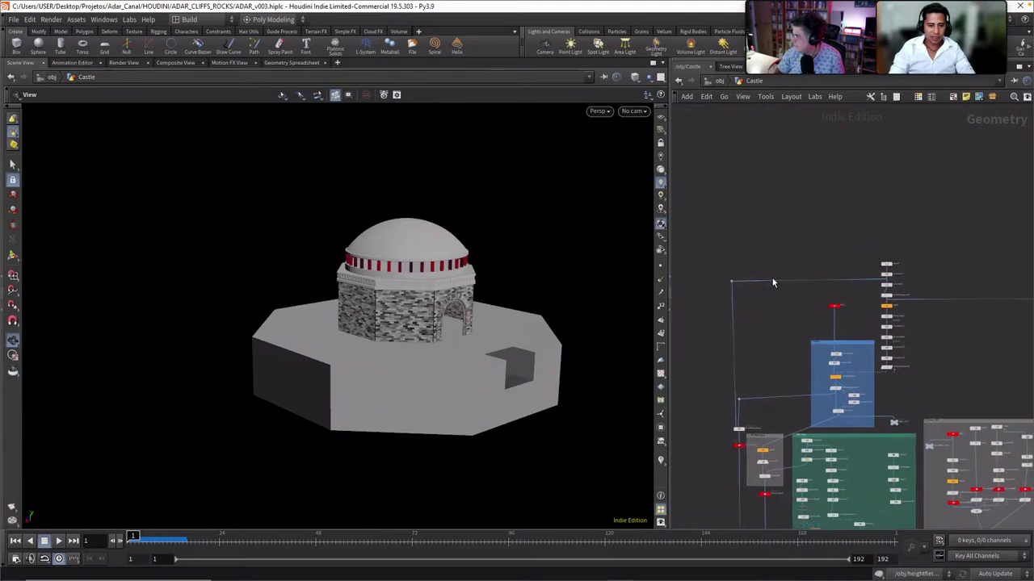
pyautogui.scroll(5, 735, 331)
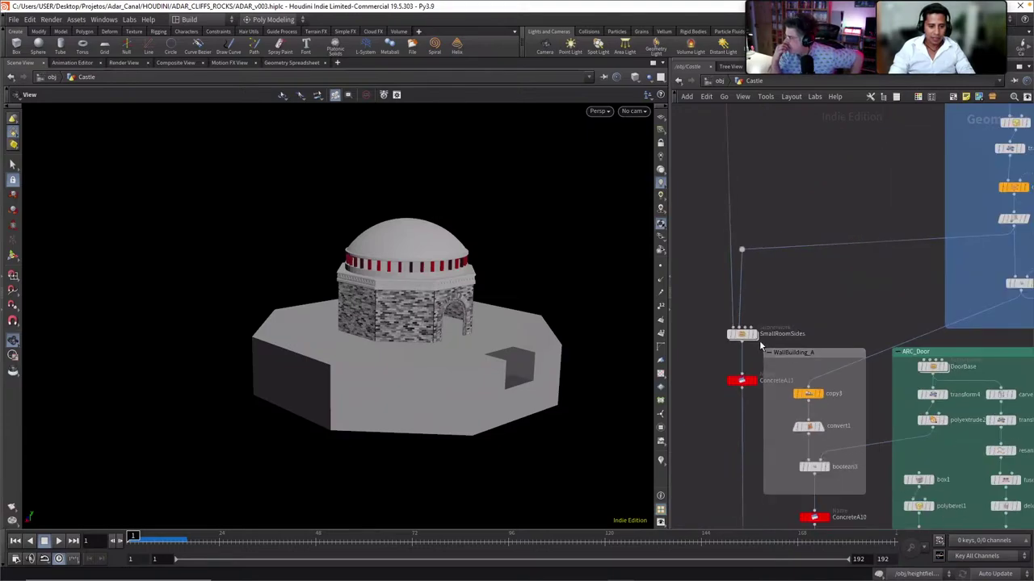
pyautogui.click(757, 337)
pyautogui.click(743, 334)
pyautogui.scroll(5, 424, 314)
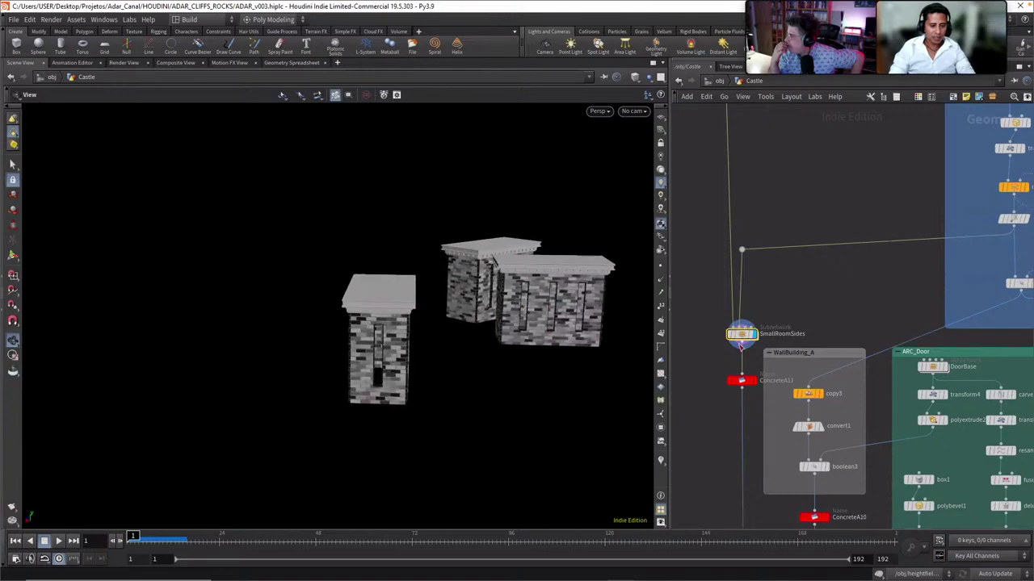
pyautogui.moveTo(744, 339); pyautogui.dragTo(740, 315)
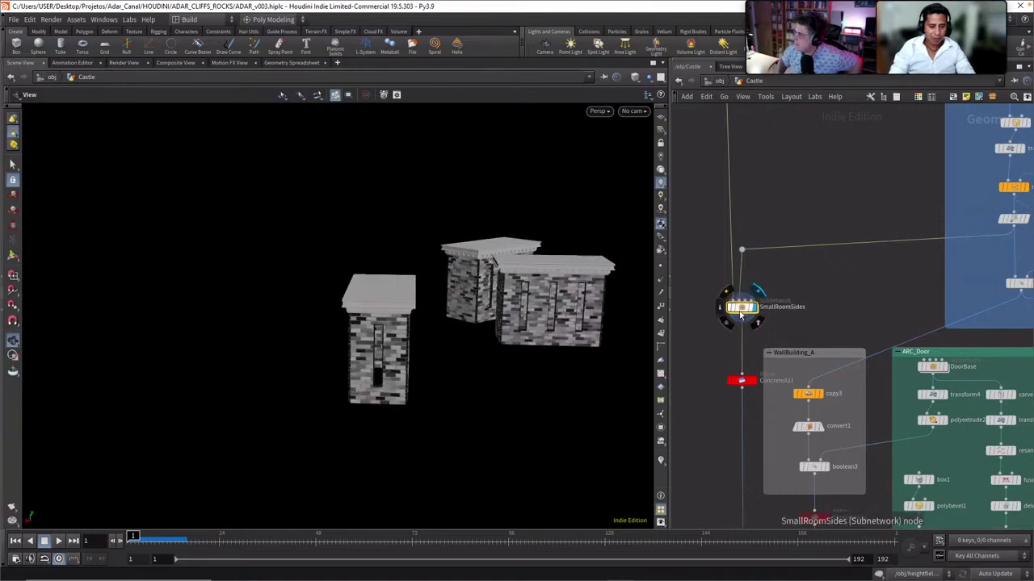
# Open the SmallRoomSides subnetwork and display the merge node above WINDOWS_HOLE_SET to examine the window cutter blocks
pyautogui.doubleClick(744, 308)
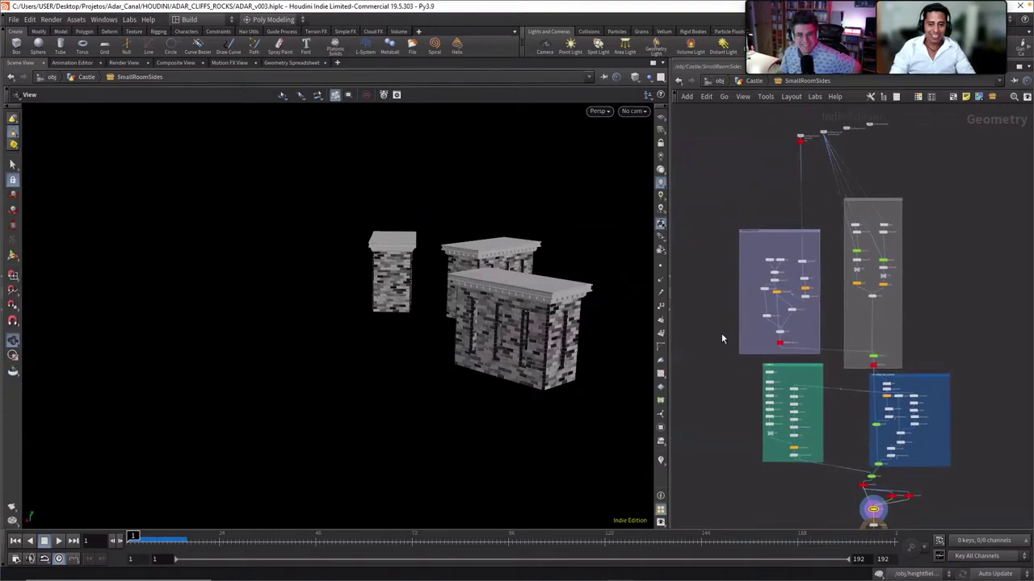
pyautogui.moveTo(712, 376); pyautogui.dragTo(709, 335, button='middle')
pyautogui.moveTo(719, 245); pyautogui.dragTo(720, 266, button='right')
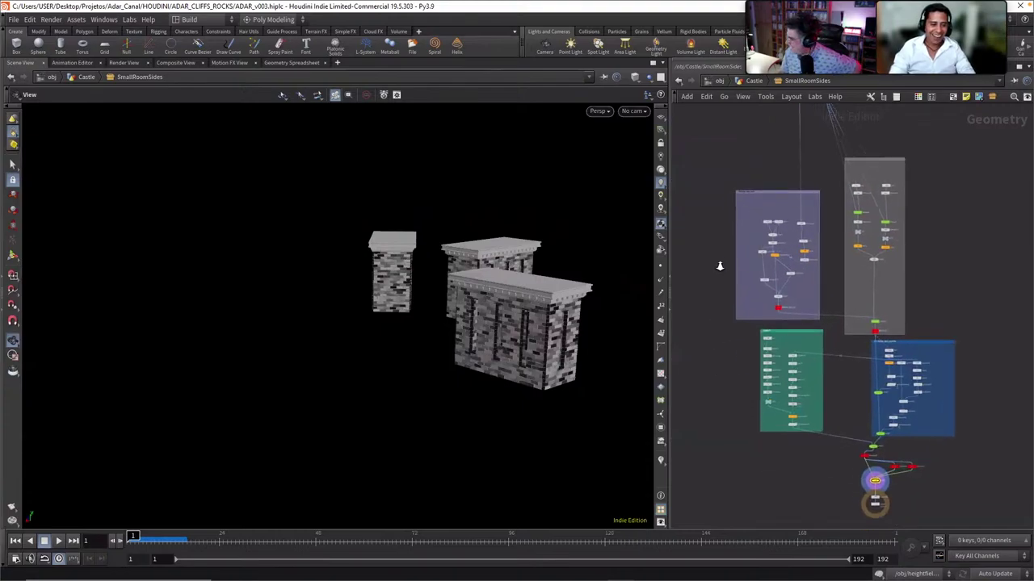
pyautogui.scroll(5, 720, 266)
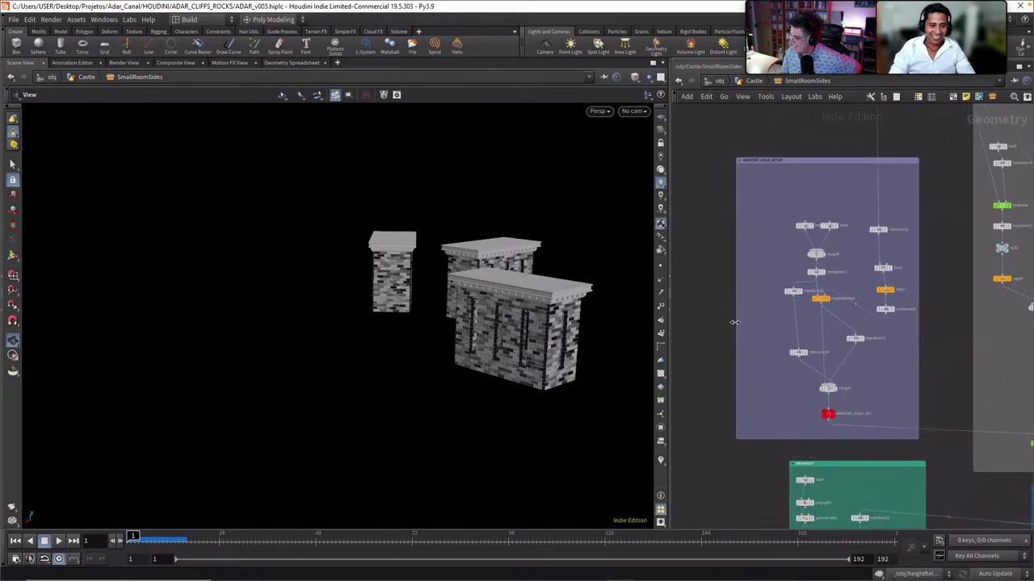
pyautogui.scroll(4, 734, 322)
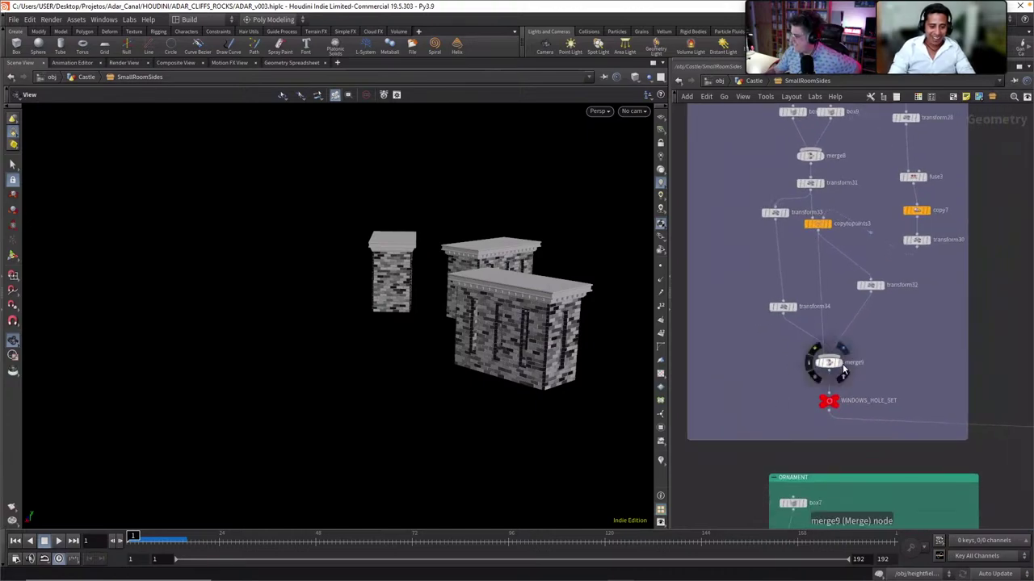
pyautogui.click(840, 364)
pyautogui.click(828, 366)
pyautogui.moveTo(388, 305); pyautogui.dragTo(781, 350, button='right')
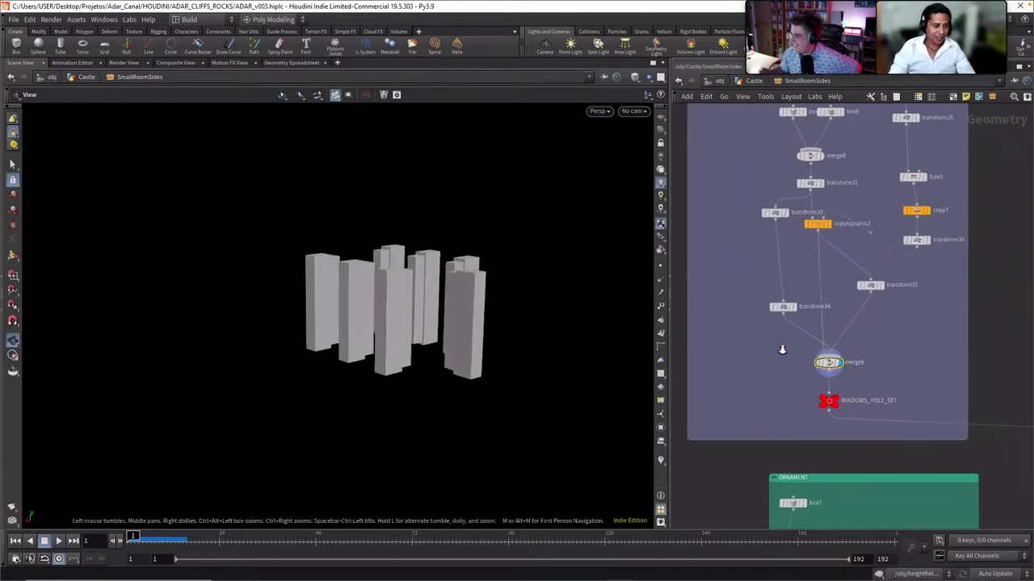
pyautogui.moveTo(493, 328)
pyautogui.mouseDown()
pyautogui.moveTo(406, 321)
pyautogui.moveTo(438, 339)
pyautogui.moveTo(496, 340)
pyautogui.mouseUp()
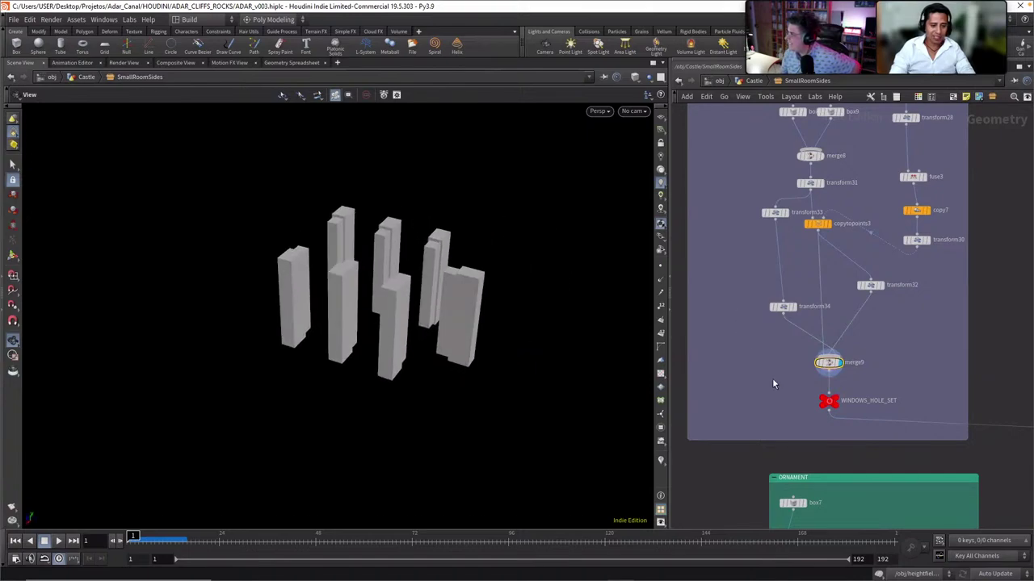
# Display the boolean node above BRICKS_OUT and view the brick walls with their window openings from the front
pyautogui.moveTo(803, 391); pyautogui.dragTo(742, 356, button='middle')
pyautogui.moveTo(820, 409); pyautogui.dragTo(796, 392, button='middle')
pyautogui.scroll(-2, 799, 379)
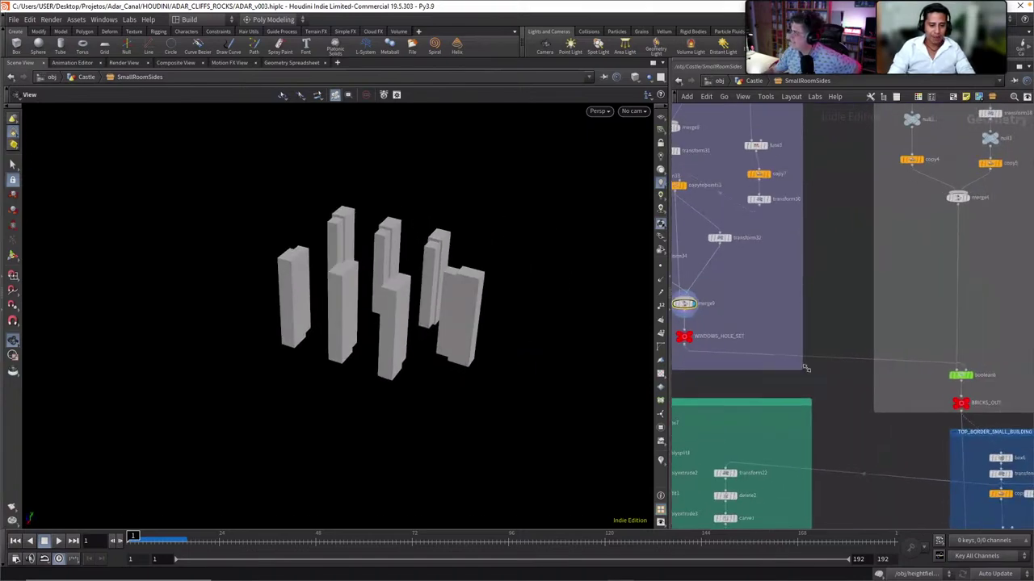
pyautogui.click(983, 375)
pyautogui.moveTo(452, 315); pyautogui.dragTo(630, 297)
# Examine how the window hole, ORNAMENT and TOP_BORDER_SMALL_BUILDING node groups connect to the brick walls
pyautogui.scroll(-4, 749, 301)
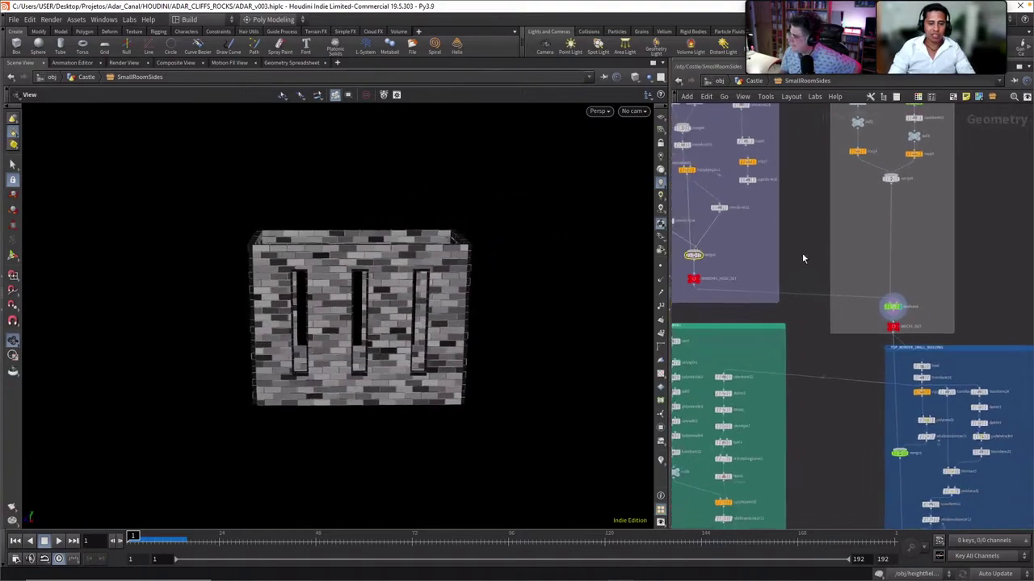
pyautogui.scroll(3, 802, 258)
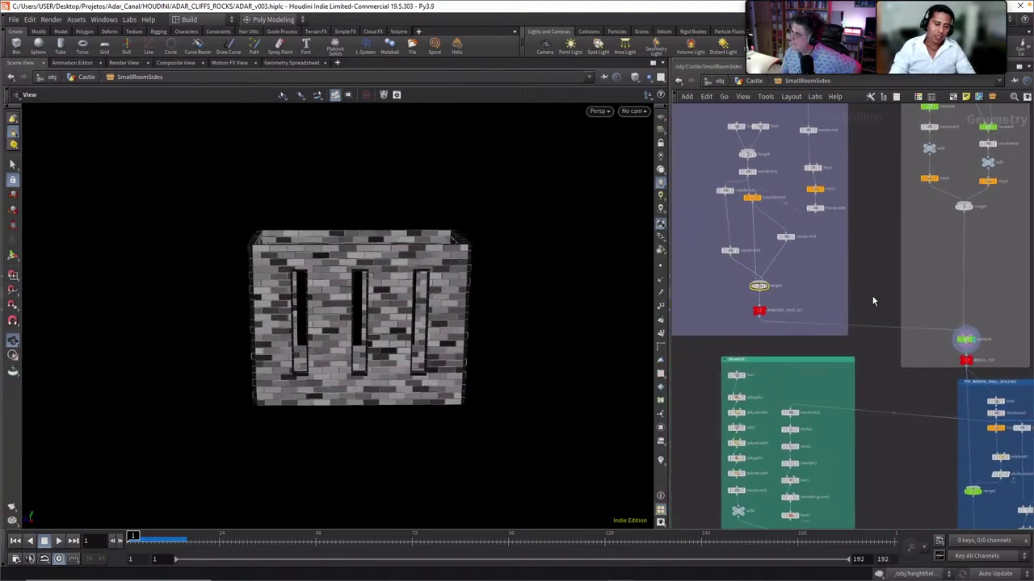
pyautogui.moveTo(871, 295)
pyautogui.mouseDown(button='middle')
pyautogui.moveTo(853, 275)
pyautogui.moveTo(873, 287)
pyautogui.mouseUp(button='middle')
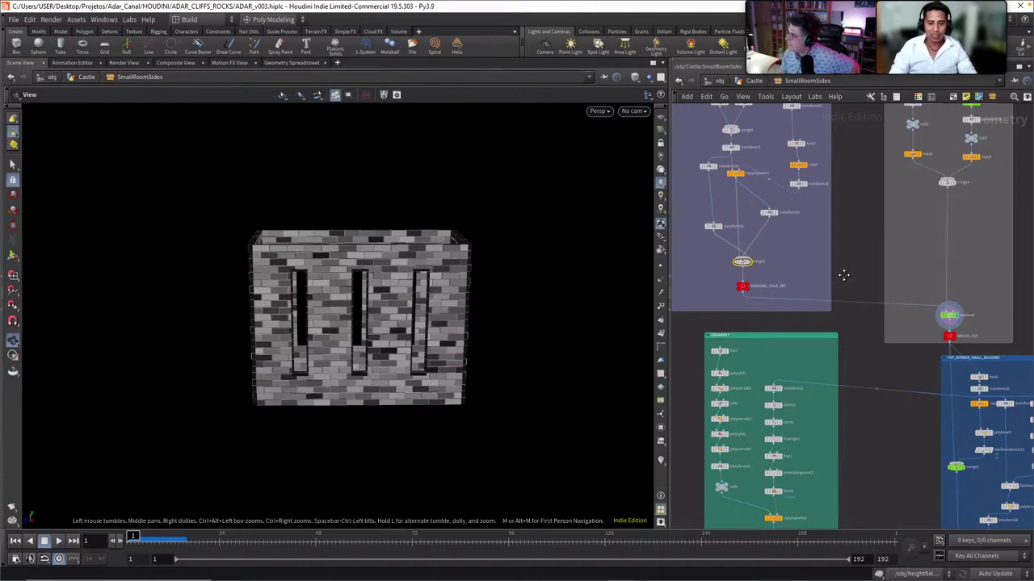
pyautogui.moveTo(843, 275); pyautogui.dragTo(832, 240, button='middle')
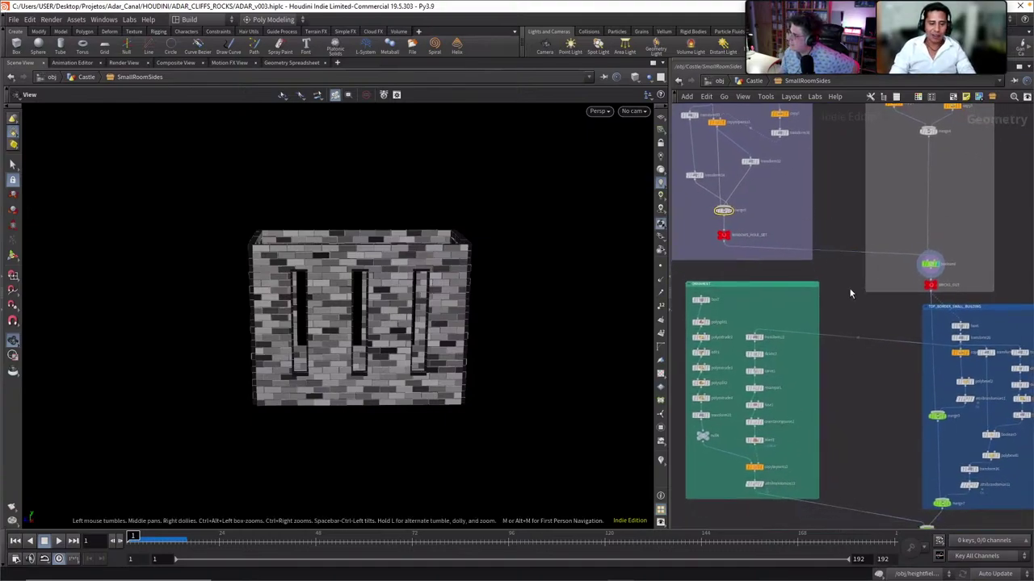
pyautogui.moveTo(849, 293); pyautogui.dragTo(845, 277, button='middle')
pyautogui.scroll(3, 861, 289)
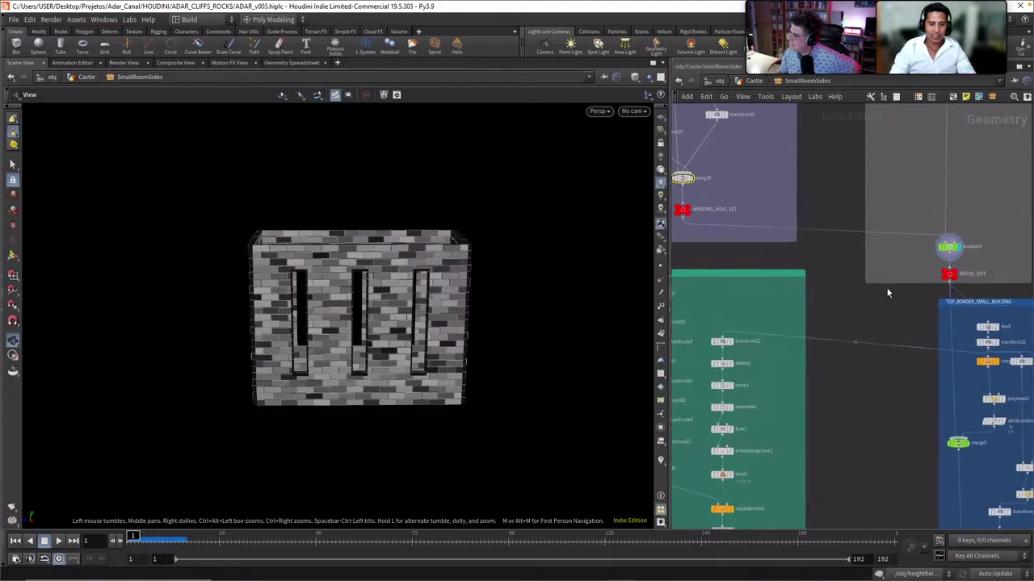
pyautogui.scroll(-3, 864, 279)
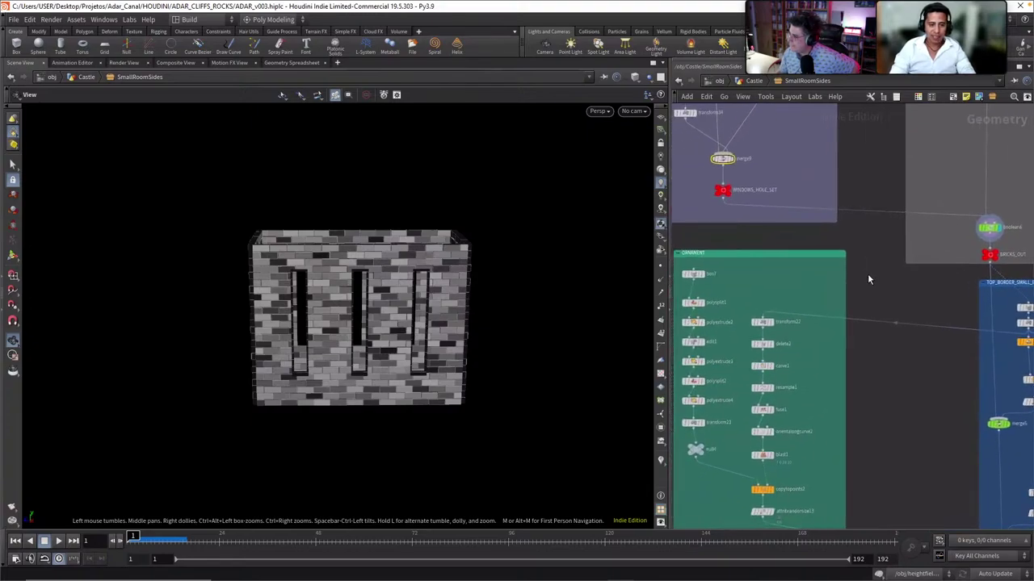
# Display merge6 to inspect the brick room with its top border, and move the node directly above transform35
pyautogui.moveTo(833, 285)
pyautogui.mouseDown(button='middle')
pyautogui.moveTo(856, 258)
pyautogui.moveTo(836, 205)
pyautogui.mouseUp(button='middle')
pyautogui.moveTo(861, 385); pyautogui.dragTo(820, 289, button='middle')
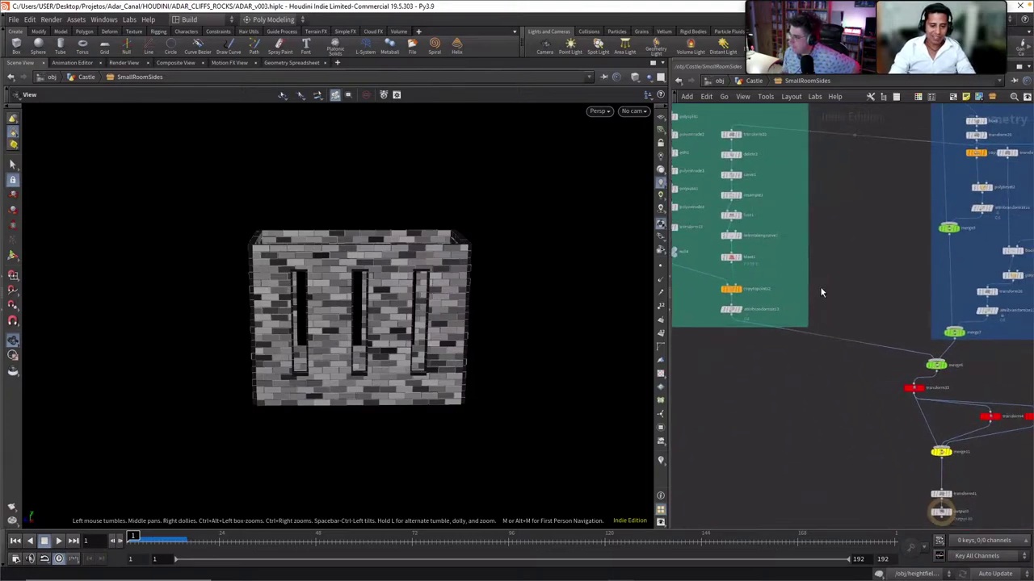
pyautogui.click(946, 368)
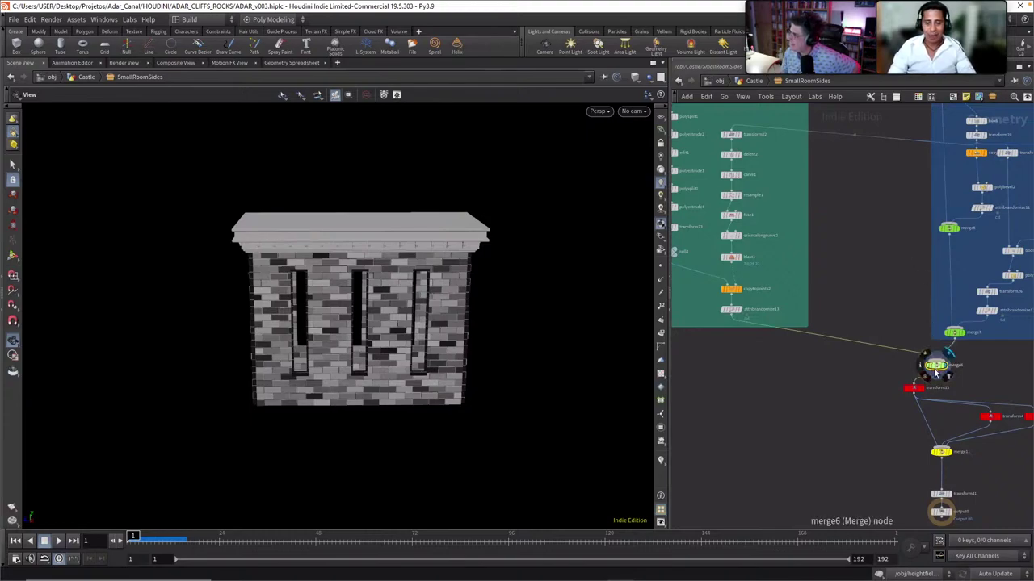
pyautogui.moveTo(939, 369); pyautogui.dragTo(914, 363)
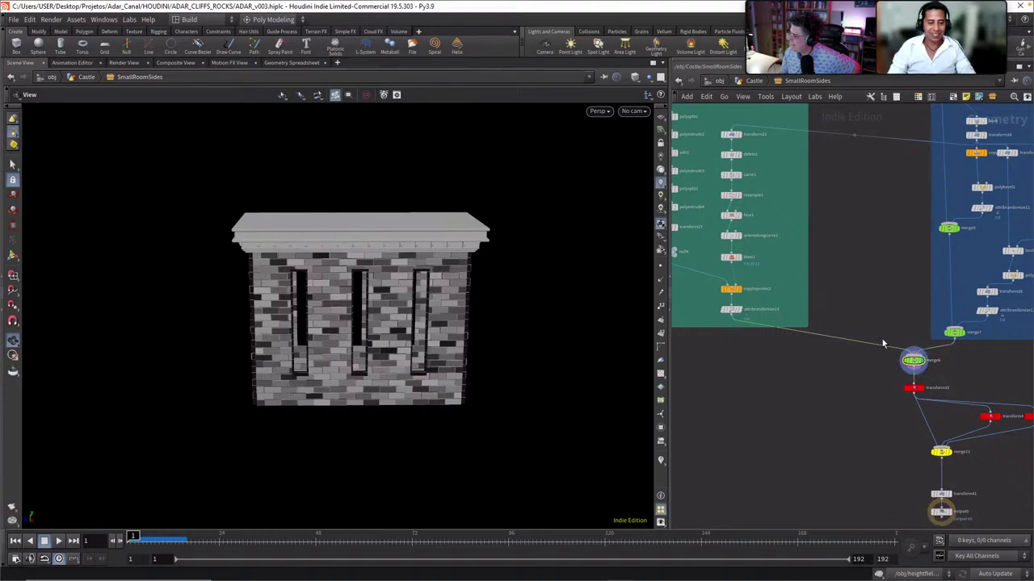
pyautogui.moveTo(895, 448); pyautogui.dragTo(835, 371, button='middle')
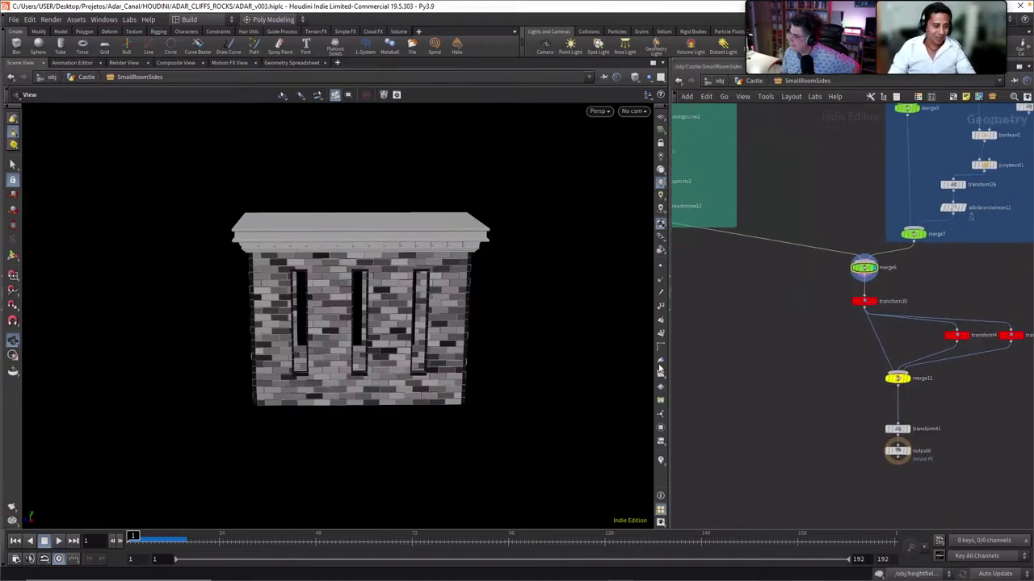
pyautogui.moveTo(558, 306); pyautogui.dragTo(609, 354)
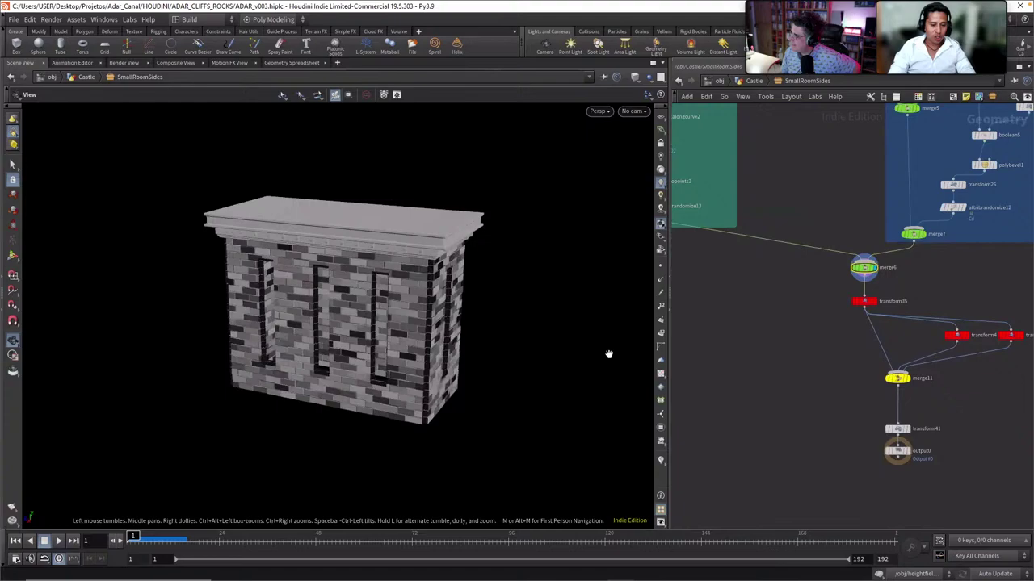
# Display merge11 and examine the arrangement of the small room copies around the centre
pyautogui.click(913, 382)
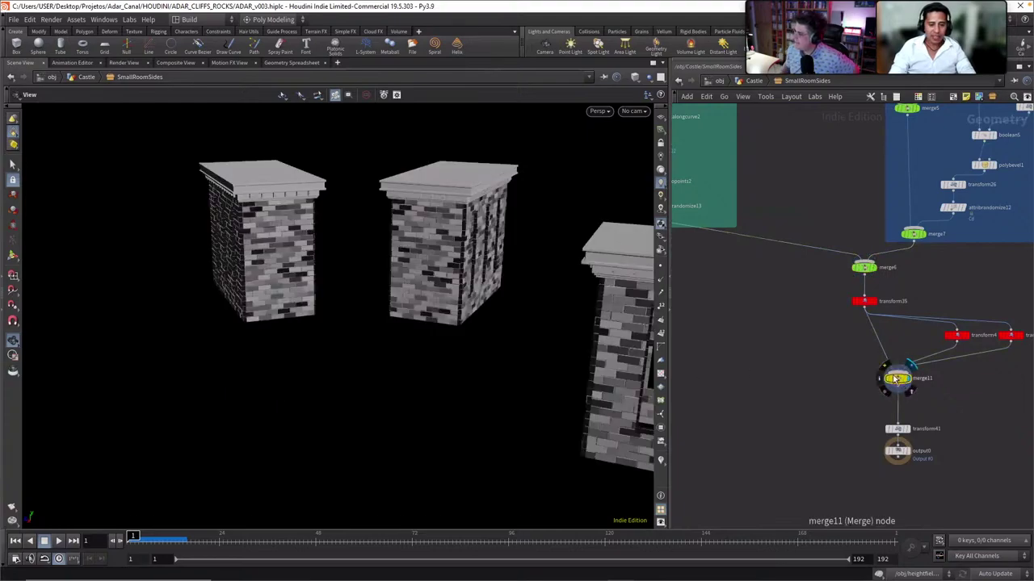
pyautogui.moveTo(396, 299); pyautogui.dragTo(487, 316)
pyautogui.moveTo(487, 315); pyautogui.dragTo(688, 340, button='right')
pyautogui.moveTo(517, 323); pyautogui.dragTo(478, 340)
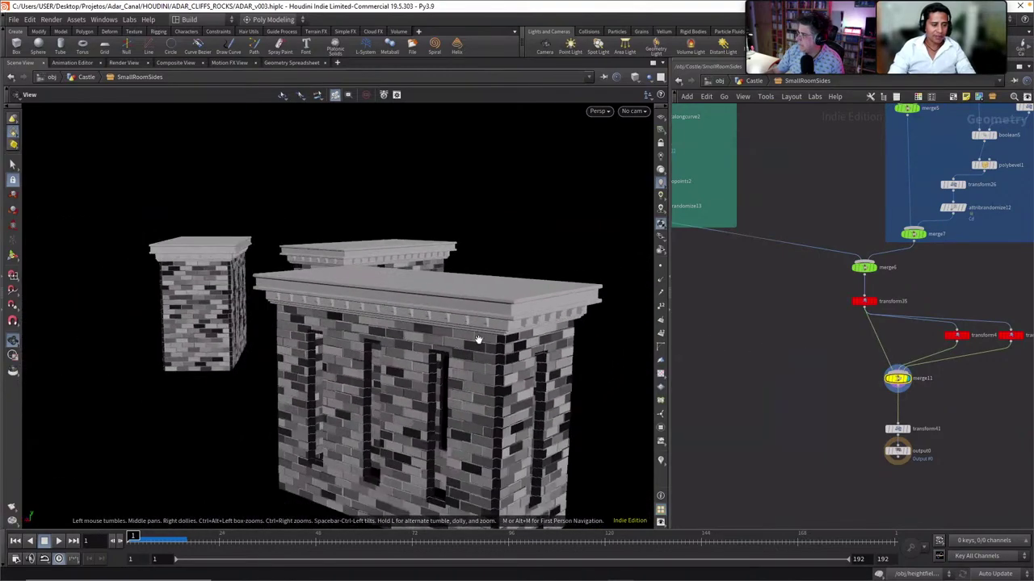
# Display transform41, view the placed small rooms, and return to the Castle network
pyautogui.click(905, 428)
pyautogui.moveTo(366, 350); pyautogui.dragTo(398, 322)
pyautogui.click(755, 83)
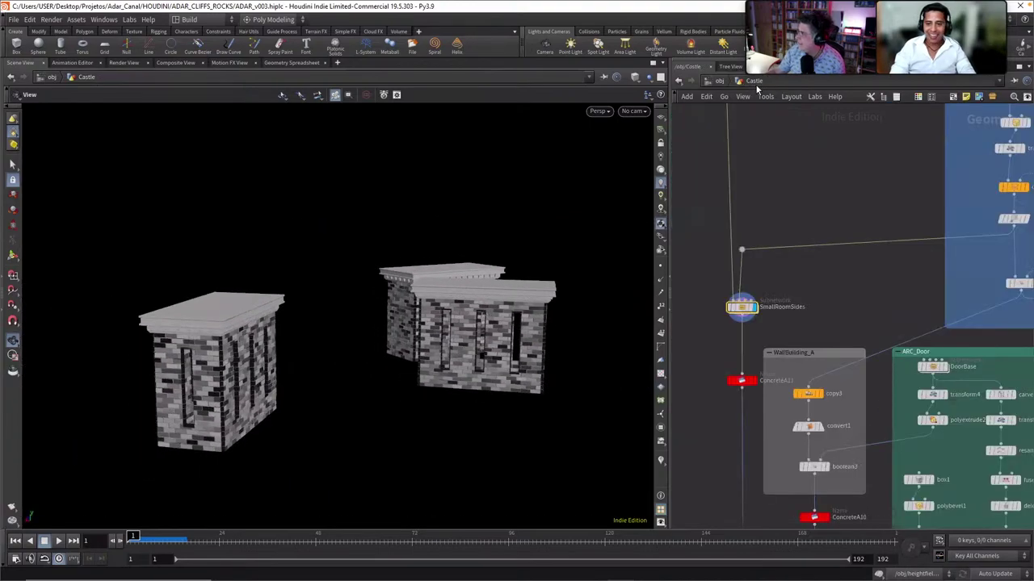
# Display merge12 in the Castle network again and examine the node groups feeding the domed building and those below it
pyautogui.moveTo(824, 325); pyautogui.dragTo(772, 219, button='middle')
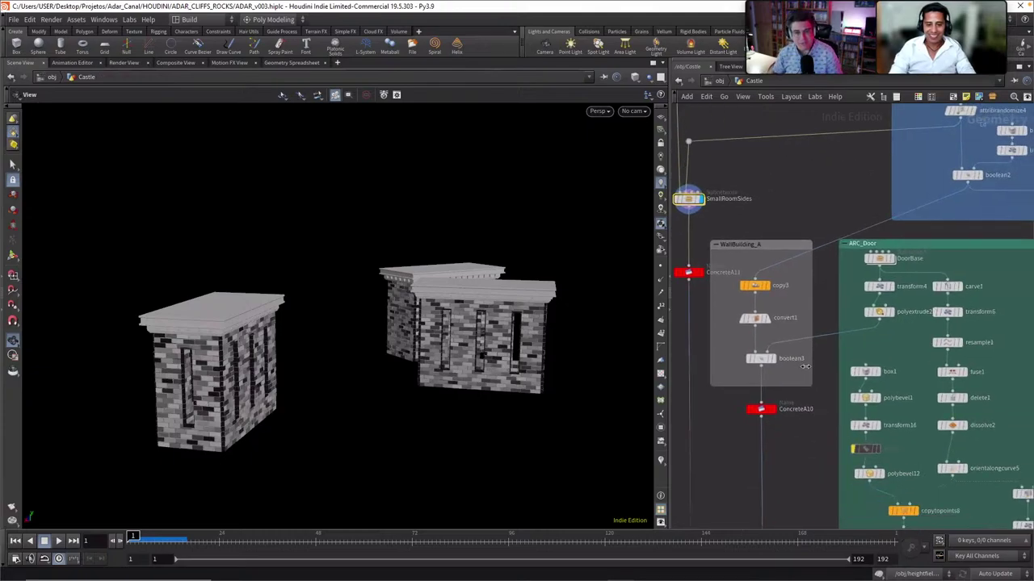
pyautogui.scroll(-2, 804, 386)
pyautogui.moveTo(814, 464); pyautogui.dragTo(819, 290, button='middle')
pyautogui.scroll(-2, 814, 366)
pyautogui.moveTo(814, 368); pyautogui.dragTo(864, 432, button='middle')
pyautogui.scroll(2, 847, 393)
pyautogui.scroll(-1, 848, 394)
pyautogui.moveTo(885, 473); pyautogui.dragTo(774, 275, button='middle')
pyautogui.moveTo(841, 450); pyautogui.dragTo(811, 224, button='middle')
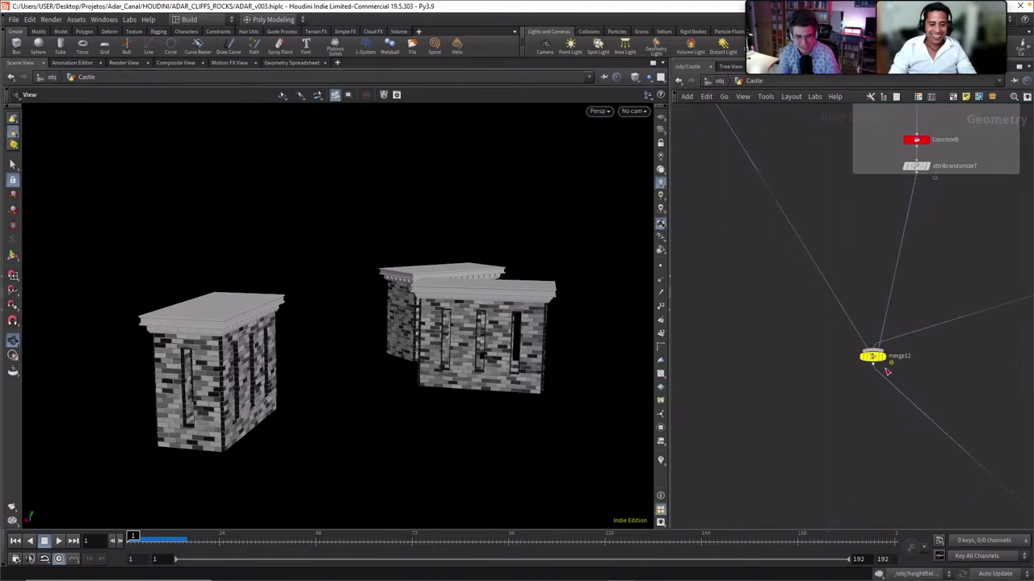
pyautogui.click(883, 357)
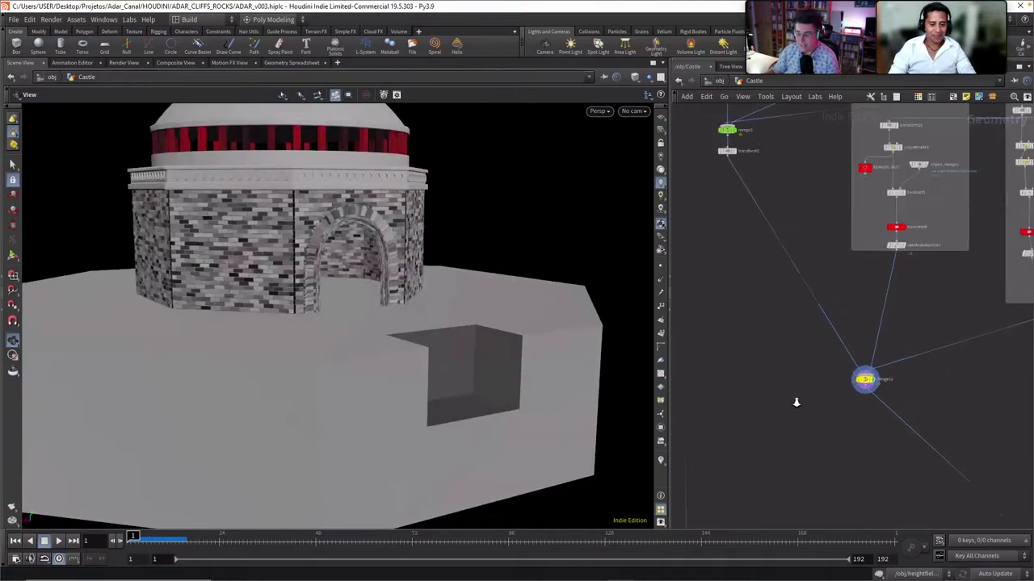
pyautogui.moveTo(797, 397); pyautogui.dragTo(728, 296, button='middle')
pyautogui.scroll(-6, 852, 400)
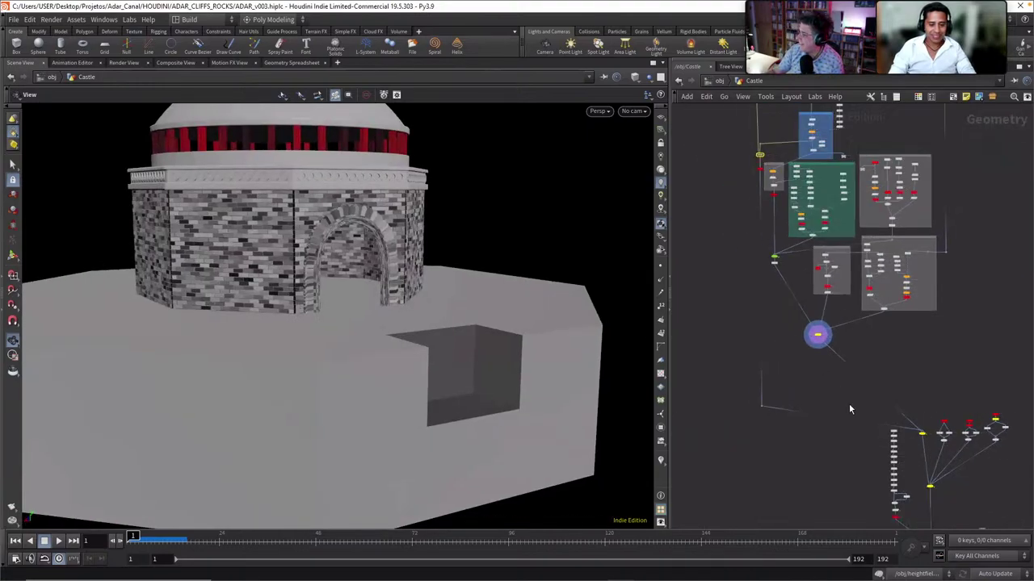
# Display the yellow merge node joining the upper branches and examine the domed building with its side rooms and small towers
pyautogui.moveTo(858, 474); pyautogui.dragTo(796, 328, button='middle')
pyautogui.scroll(5, 797, 377)
pyautogui.moveTo(946, 325); pyautogui.dragTo(939, 334, button='middle')
pyautogui.scroll(3, 941, 327)
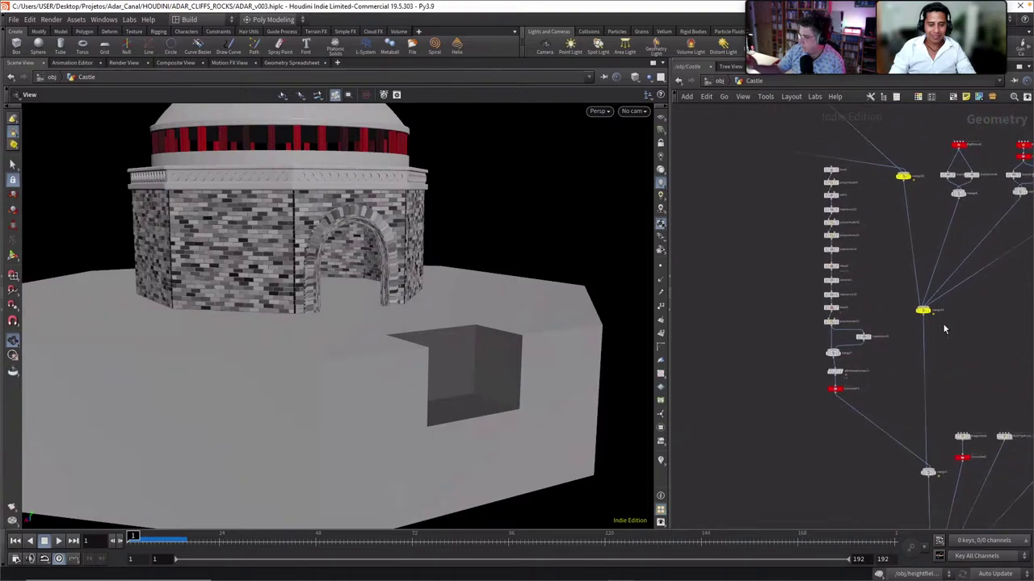
pyautogui.click(923, 311)
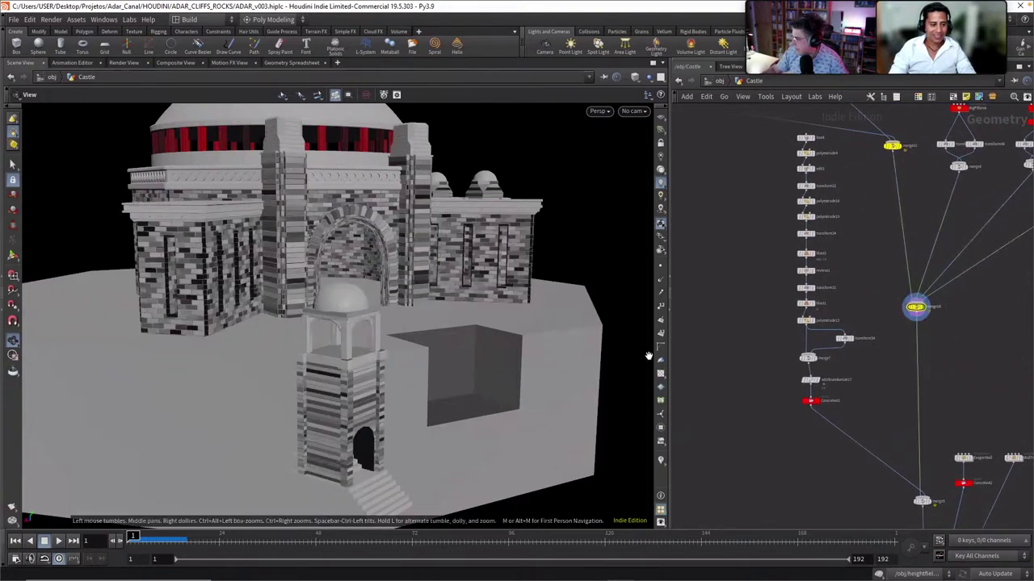
pyautogui.scroll(-5, 509, 361)
pyautogui.moveTo(525, 364); pyautogui.dragTo(395, 338)
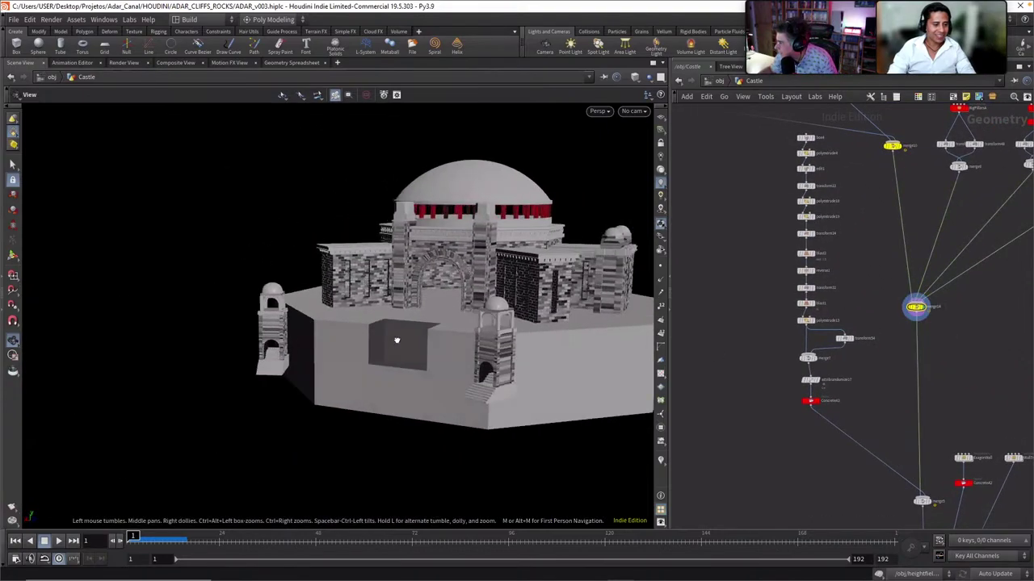
# Display merge5 and inspect the extended base platform, a small domed tower and the arched entrance up close
pyautogui.moveTo(871, 395); pyautogui.dragTo(856, 364, button='middle')
pyautogui.click(889, 427)
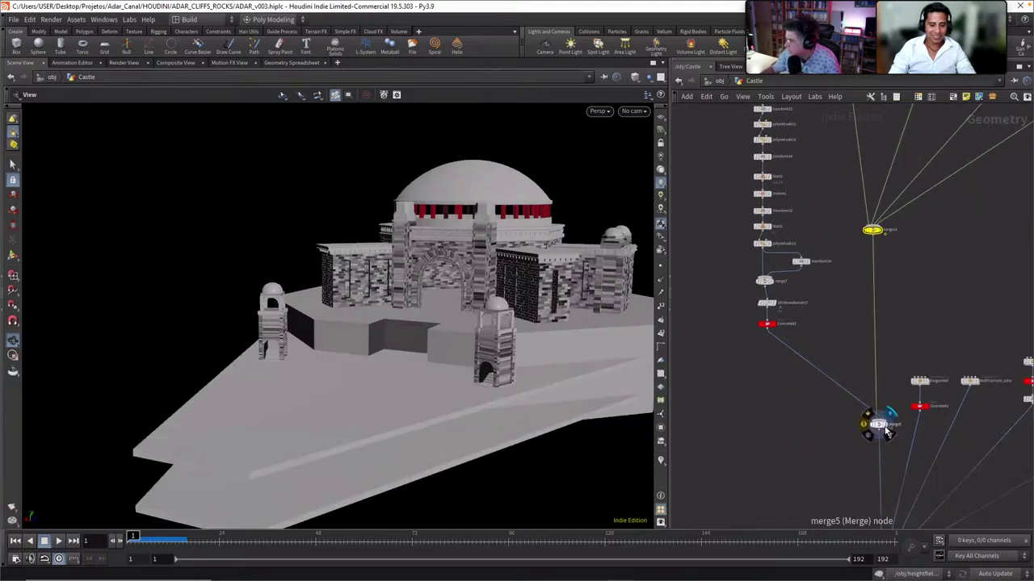
pyautogui.moveTo(501, 373); pyautogui.dragTo(512, 320)
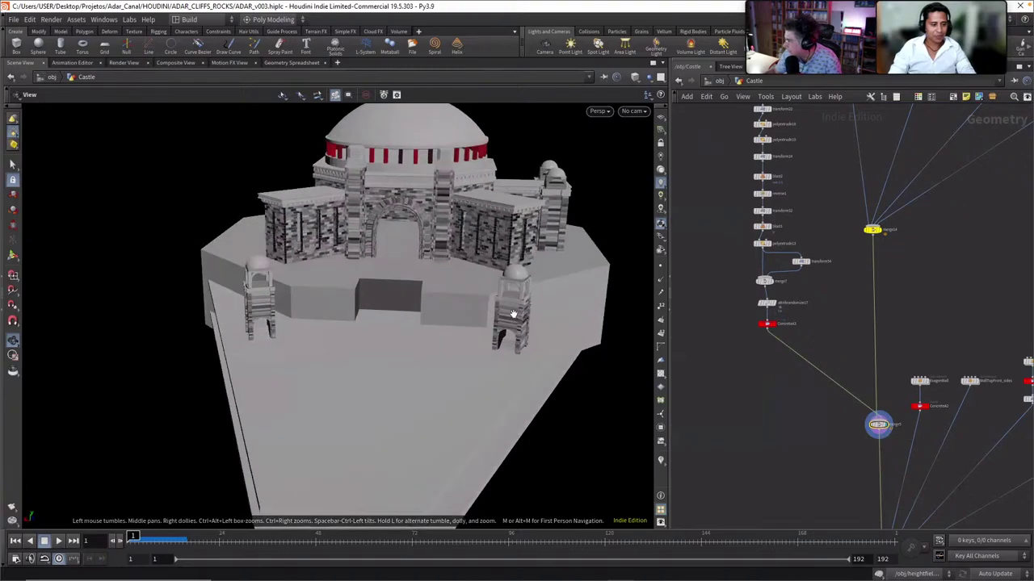
pyautogui.moveTo(514, 317); pyautogui.dragTo(1002, 334, button='right')
pyautogui.moveTo(568, 333); pyautogui.dragTo(512, 329)
pyautogui.moveTo(513, 329); pyautogui.dragTo(452, 331, button='right')
pyautogui.moveTo(452, 331); pyautogui.dragTo(477, 279)
pyautogui.moveTo(493, 279); pyautogui.dragTo(538, 376, button='middle')
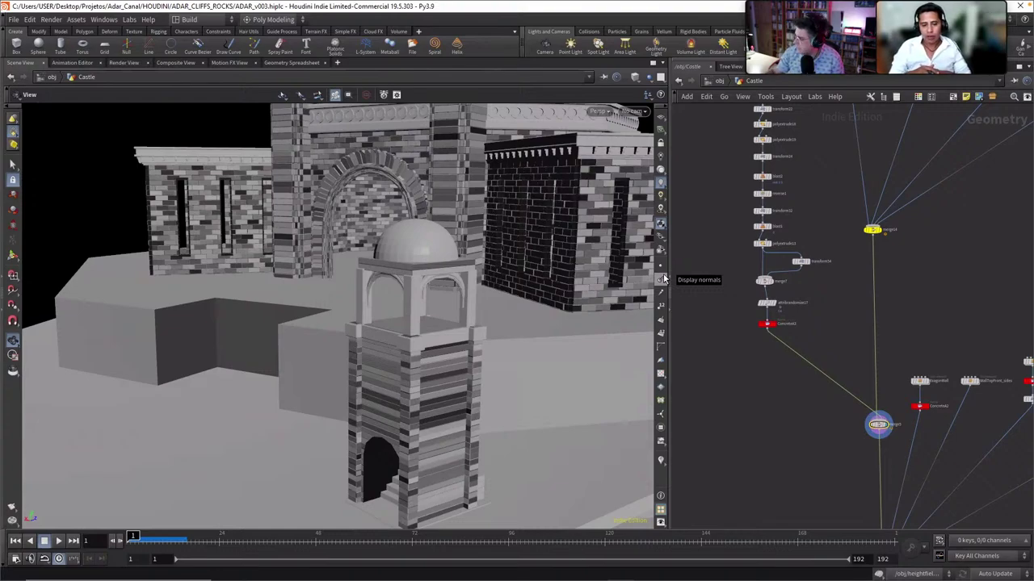
# Display merge17 at the end of the Castle network and view the assembled castle with its tall brick walls
pyautogui.moveTo(824, 436); pyautogui.dragTo(777, 237, button='middle')
pyautogui.moveTo(783, 406); pyautogui.dragTo(775, 332, button='middle')
pyautogui.scroll(7, 781, 335)
pyautogui.moveTo(953, 320); pyautogui.dragTo(827, 349, button='middle')
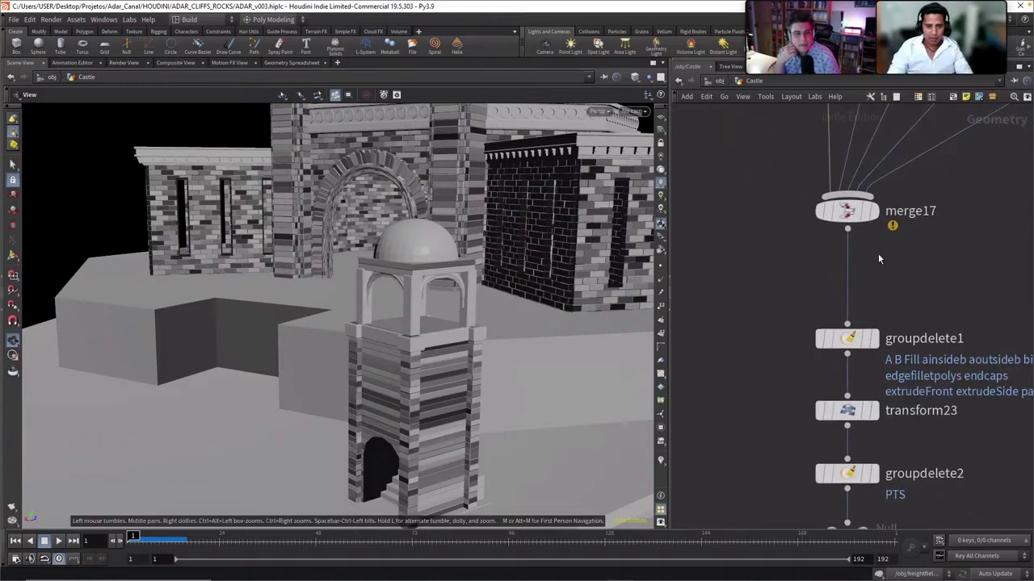
pyautogui.click(874, 213)
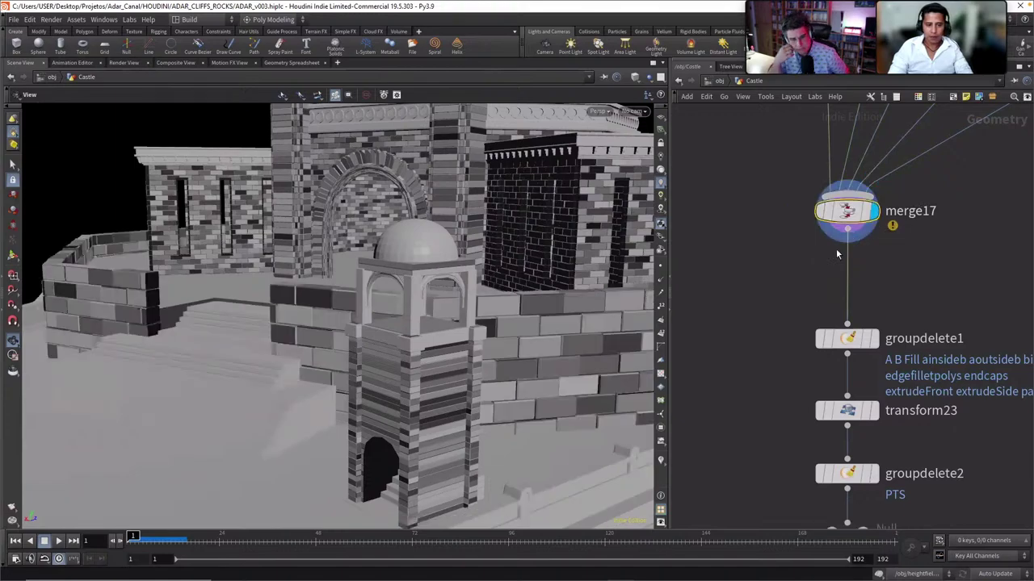
pyautogui.moveTo(125, 307); pyautogui.dragTo(535, 304)
# Display color2 below CastleNumeror, frame its geometry and examine the complete castle beside the tall spired tower
pyautogui.moveTo(827, 425); pyautogui.dragTo(766, 369, button='middle')
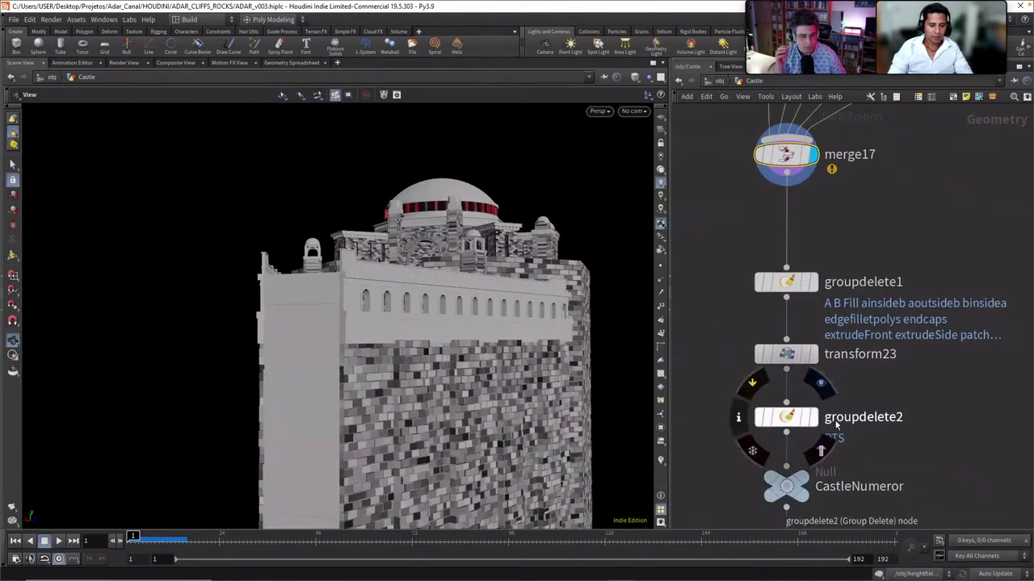
pyautogui.moveTo(869, 485); pyautogui.dragTo(838, 383, button='middle')
pyautogui.click(783, 454)
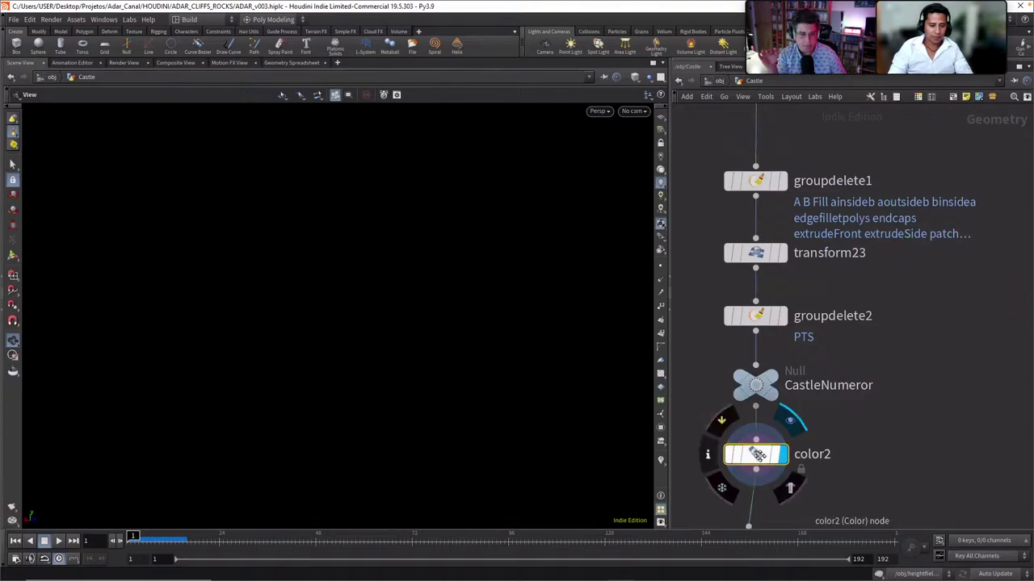
pyautogui.press('g')
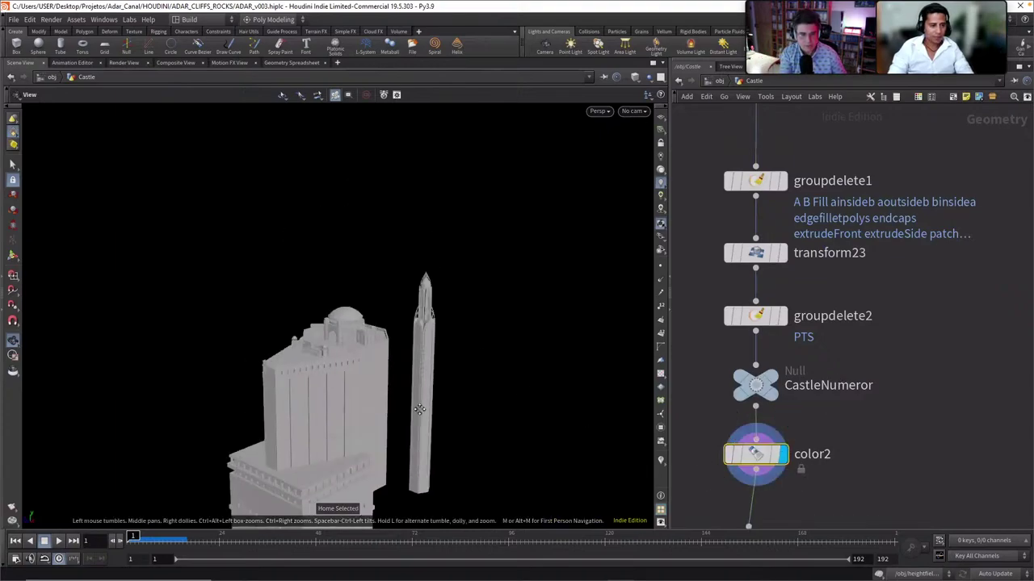
pyautogui.moveTo(696, 366); pyautogui.dragTo(933, 375, button='right')
pyautogui.moveTo(525, 282); pyautogui.dragTo(379, 347)
pyautogui.moveTo(379, 347); pyautogui.dragTo(347, 356, button='right')
pyautogui.moveTo(404, 346); pyautogui.dragTo(473, 299, button='middle')
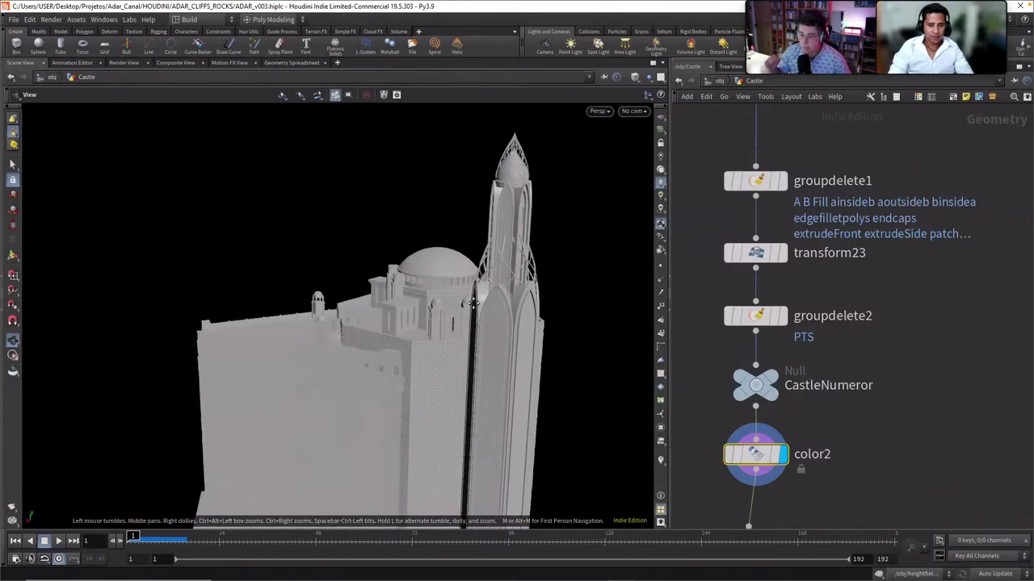
pyautogui.moveTo(473, 300); pyautogui.dragTo(432, 361, button='right')
pyautogui.moveTo(432, 361); pyautogui.dragTo(503, 330)
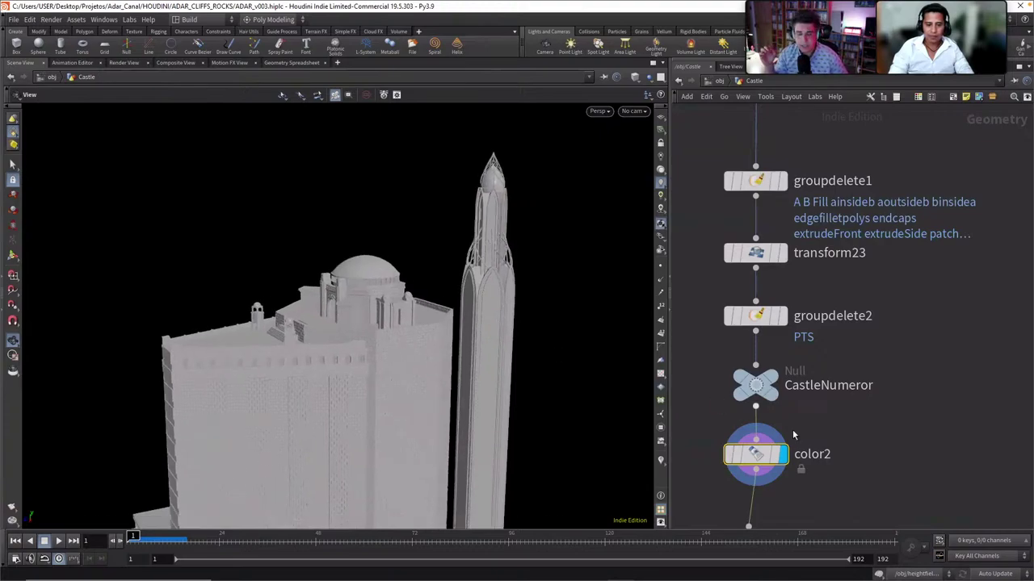
# Show the other scene objects around the castle and scrub the animation while looking through cam1
pyautogui.moveTo(852, 474); pyautogui.dragTo(866, 417, button='middle')
pyautogui.scroll(-1, 870, 424)
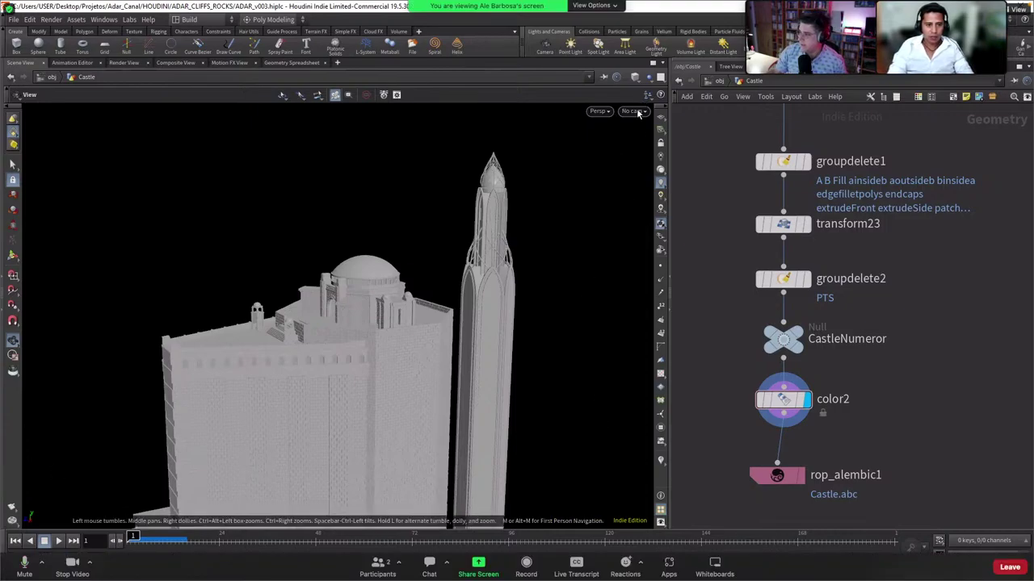
pyautogui.click(647, 77)
pyautogui.click(668, 90)
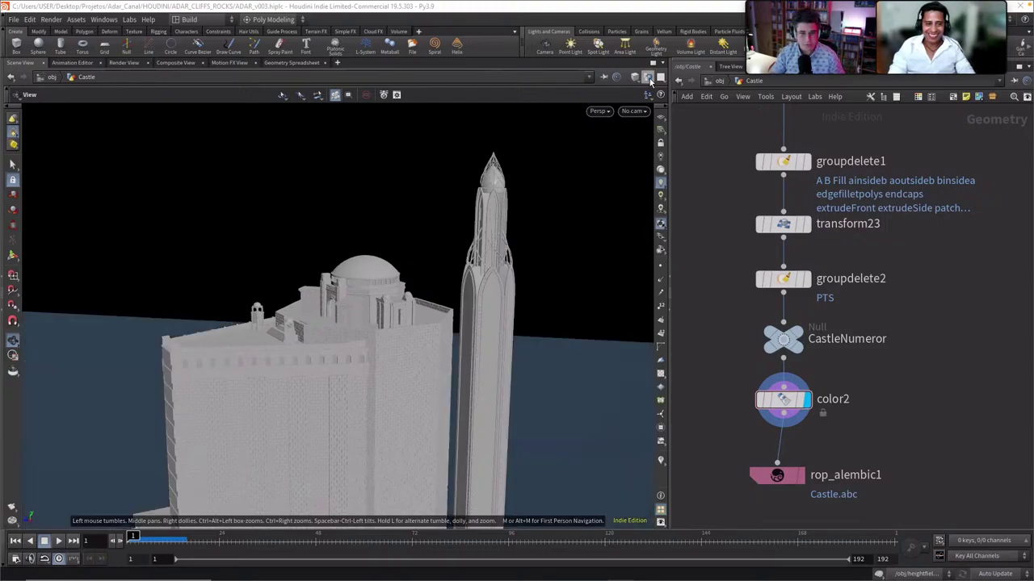
pyautogui.click(634, 110)
pyautogui.click(658, 166)
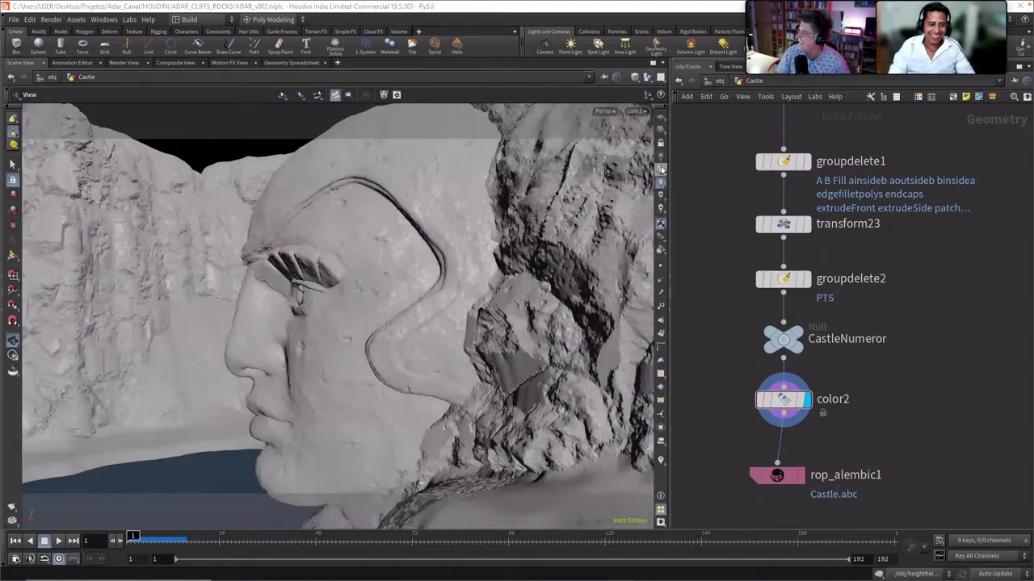
pyautogui.moveTo(133, 540); pyautogui.dragTo(179, 538)
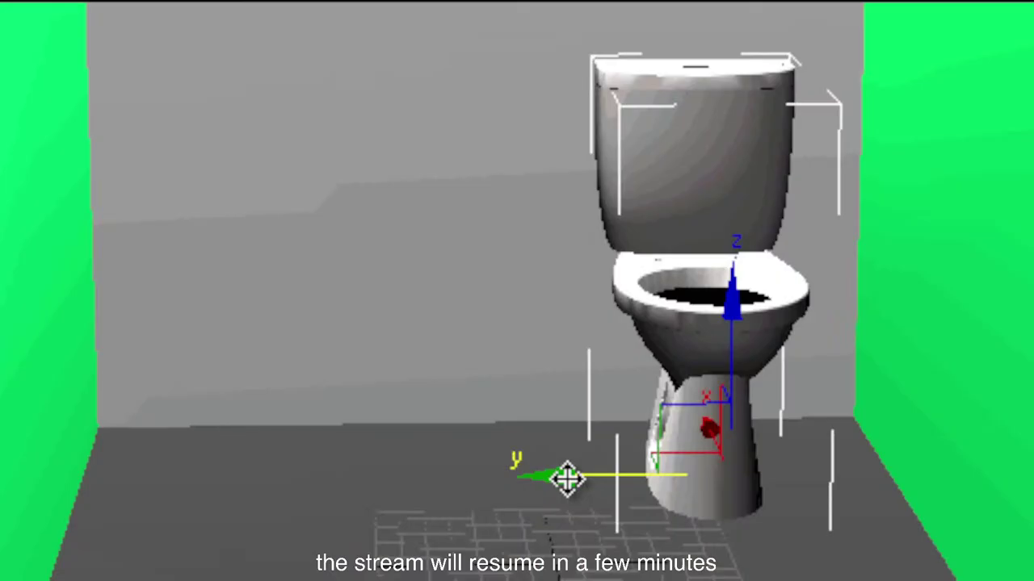
pyautogui.moveTo(568, 478); pyautogui.dragTo(554, 483)
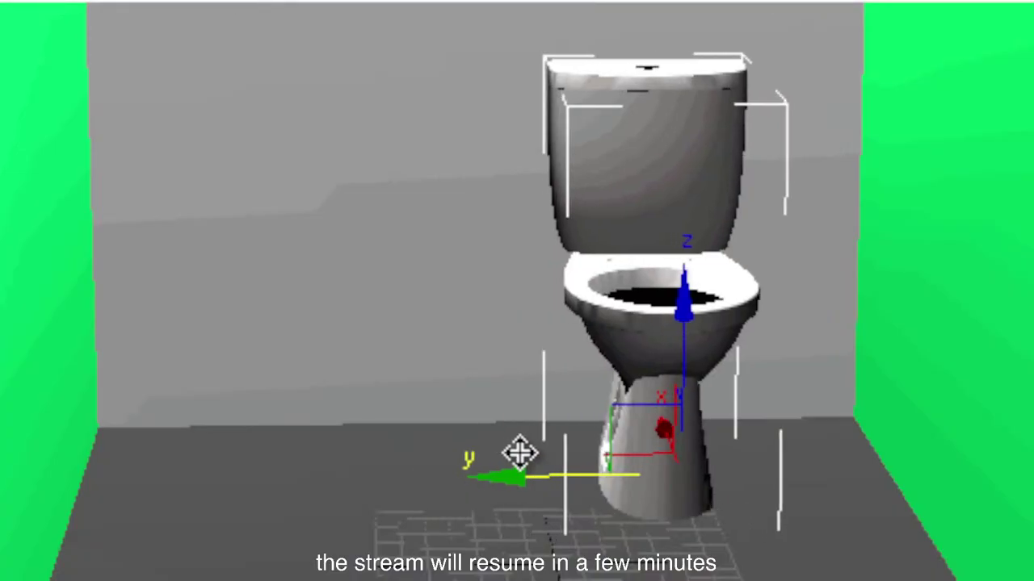
pyautogui.moveTo(519, 453); pyautogui.dragTo(582, 453)
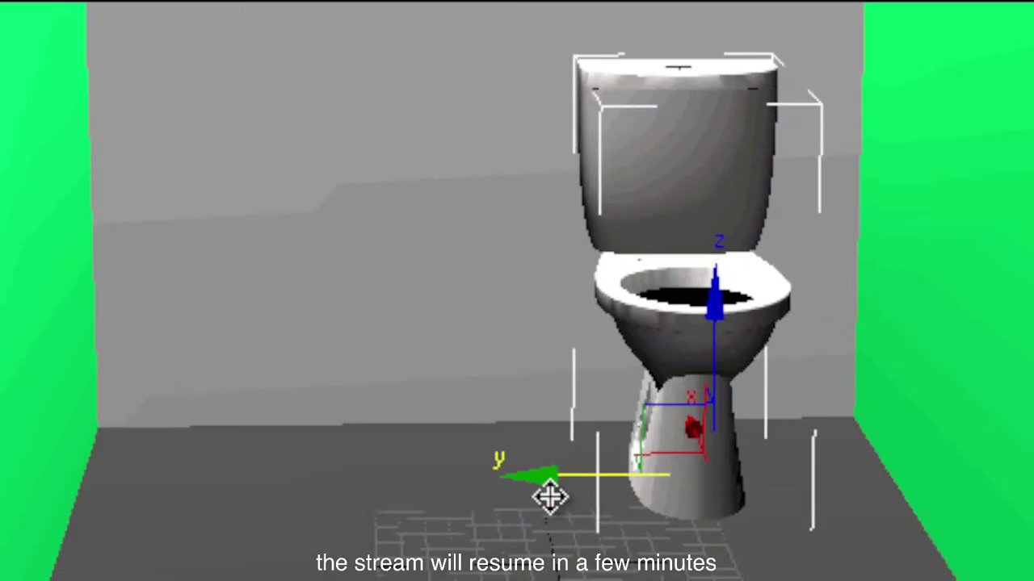
pyautogui.moveTo(549, 497); pyautogui.dragTo(525, 491)
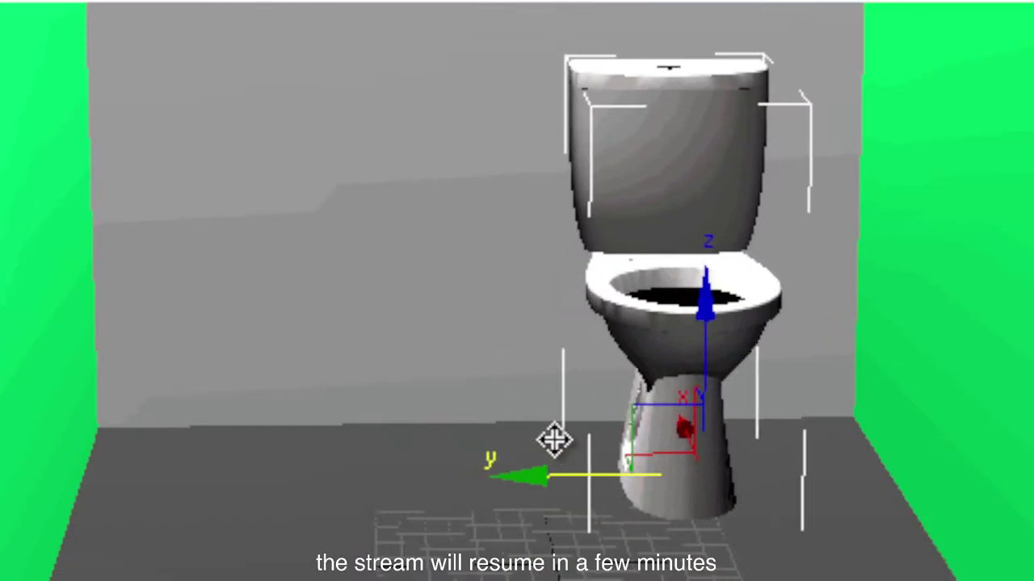
pyautogui.moveTo(568, 439); pyautogui.dragTo(584, 434)
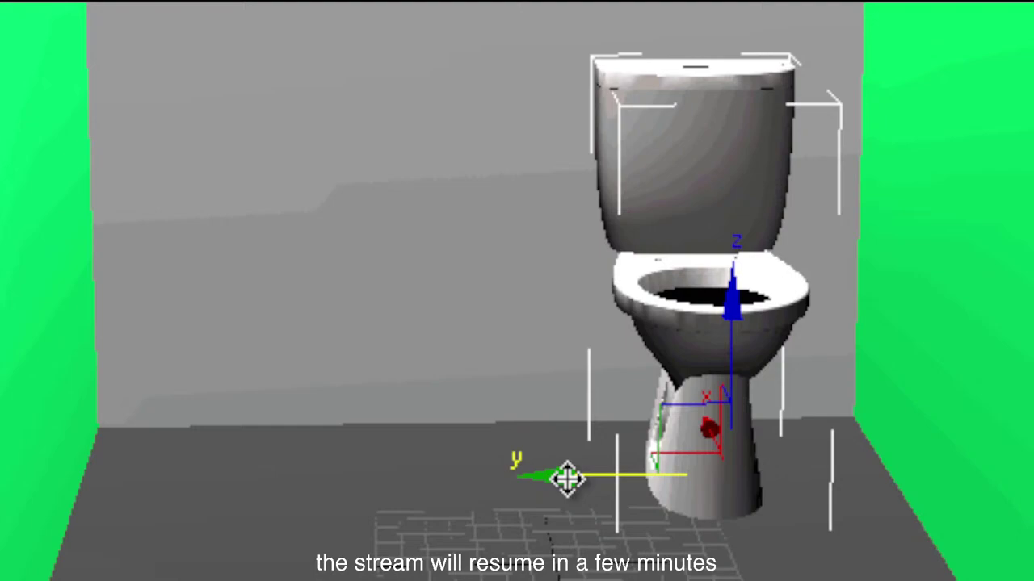
pyautogui.moveTo(567, 480); pyautogui.dragTo(501, 484)
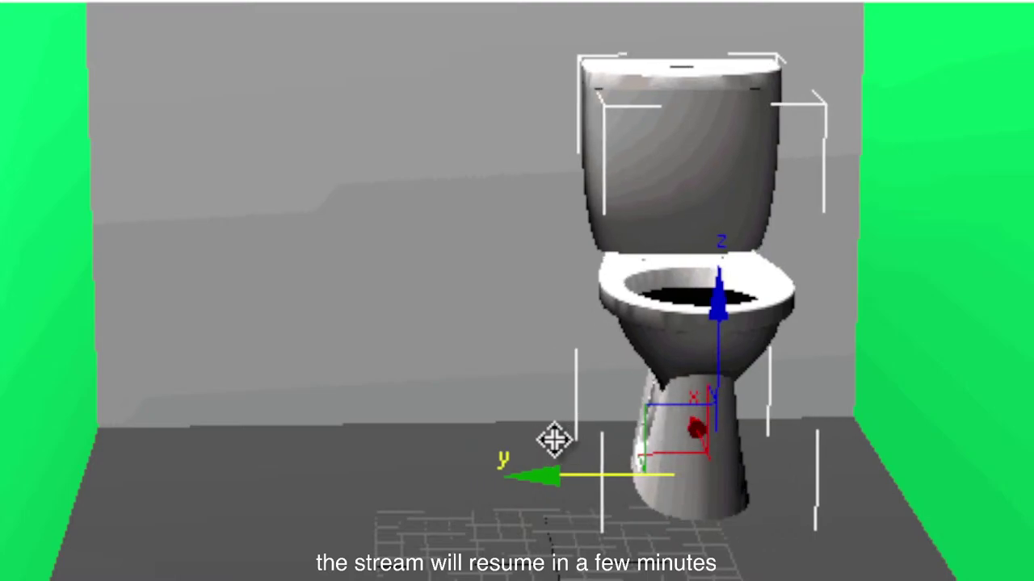
pyautogui.moveTo(554, 440); pyautogui.dragTo(566, 438)
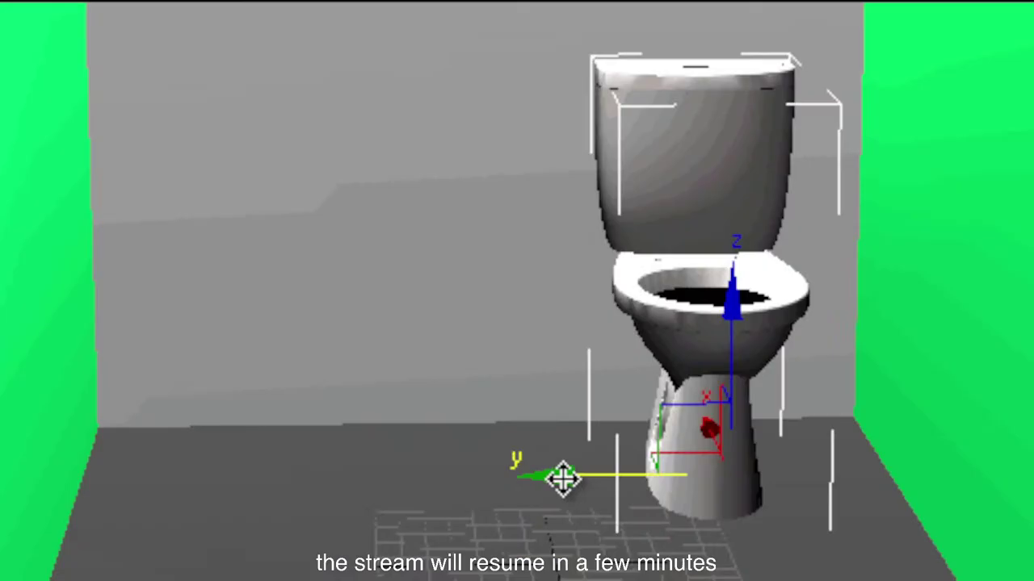
pyautogui.moveTo(560, 477); pyautogui.dragTo(490, 477)
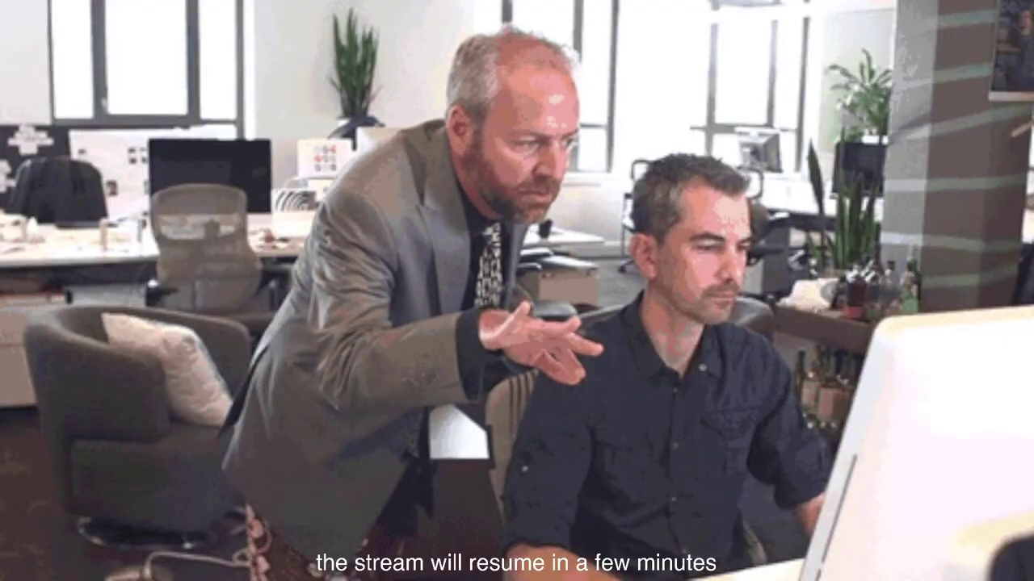
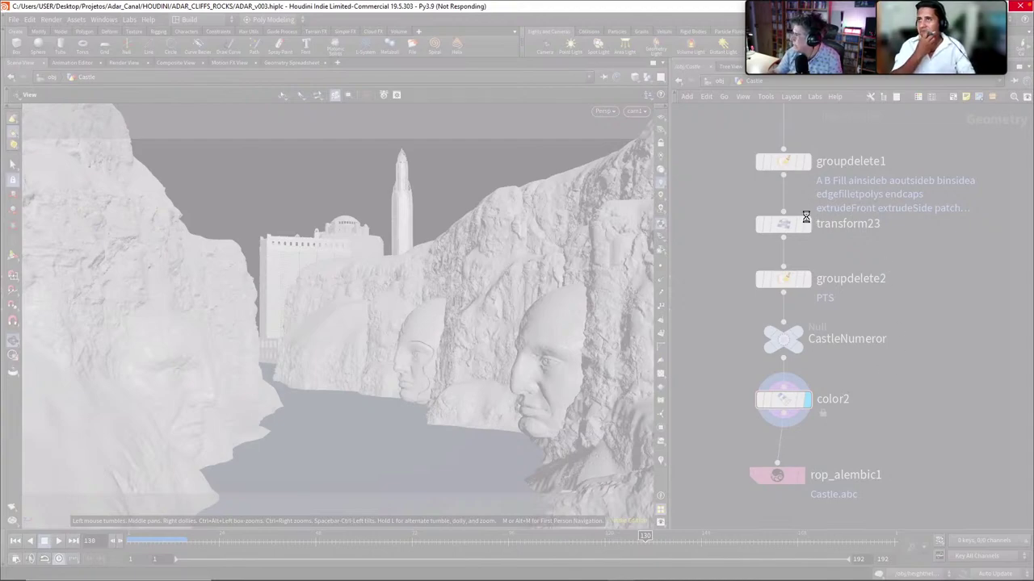
# Dismiss the not-responding prompt without ending the Houdini process
pyautogui.hotkey('ctrl', 'shift', 'Escape')
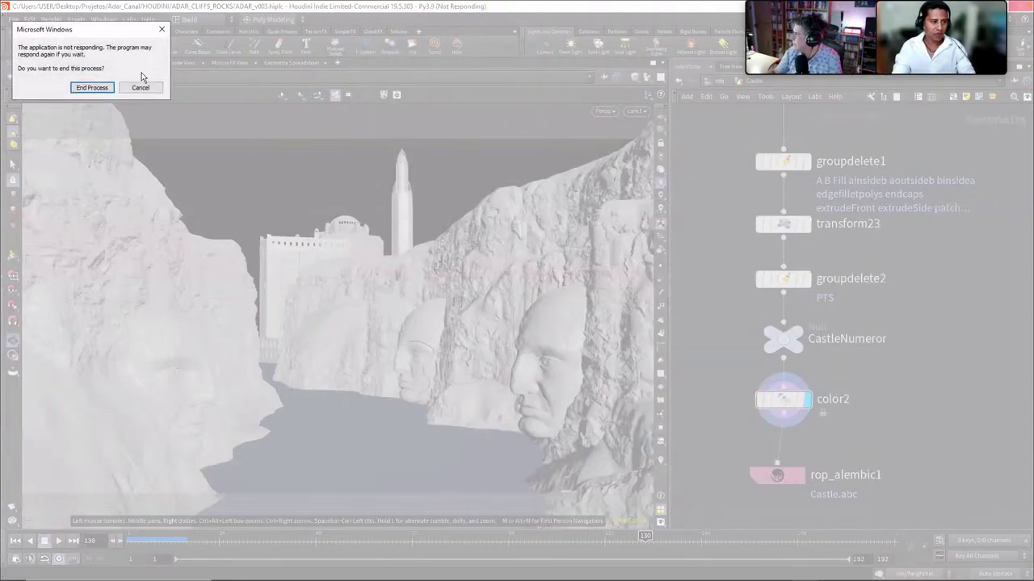
pyautogui.click(140, 88)
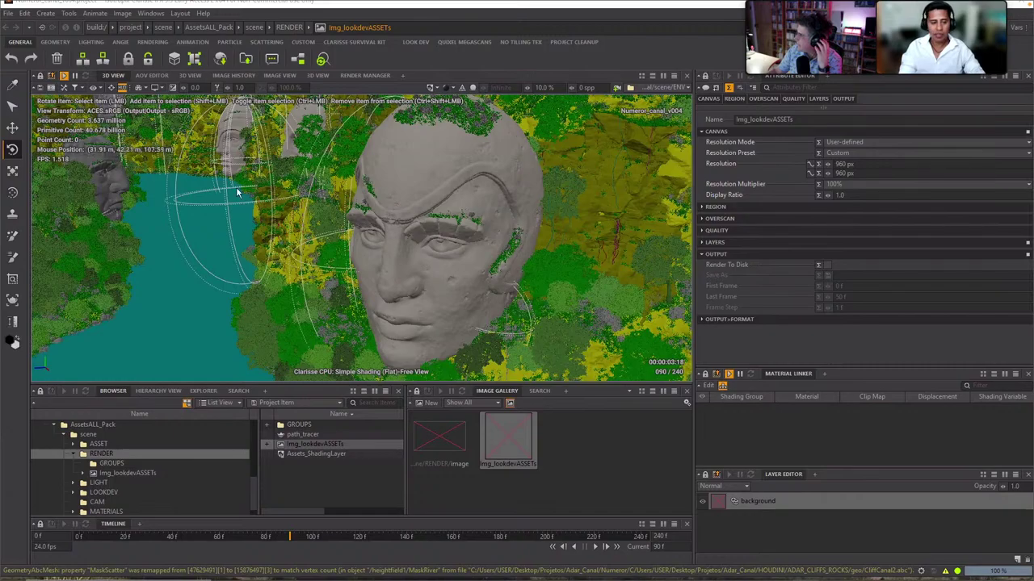
# Switch to the Clarisse project and examine the stone heads and scattered vegetation along the canal from several angles
pyautogui.keyDown('alt'); pyautogui.moveTo(378, 296); pyautogui.dragTo(361, 248, button='right'); pyautogui.keyUp('alt')
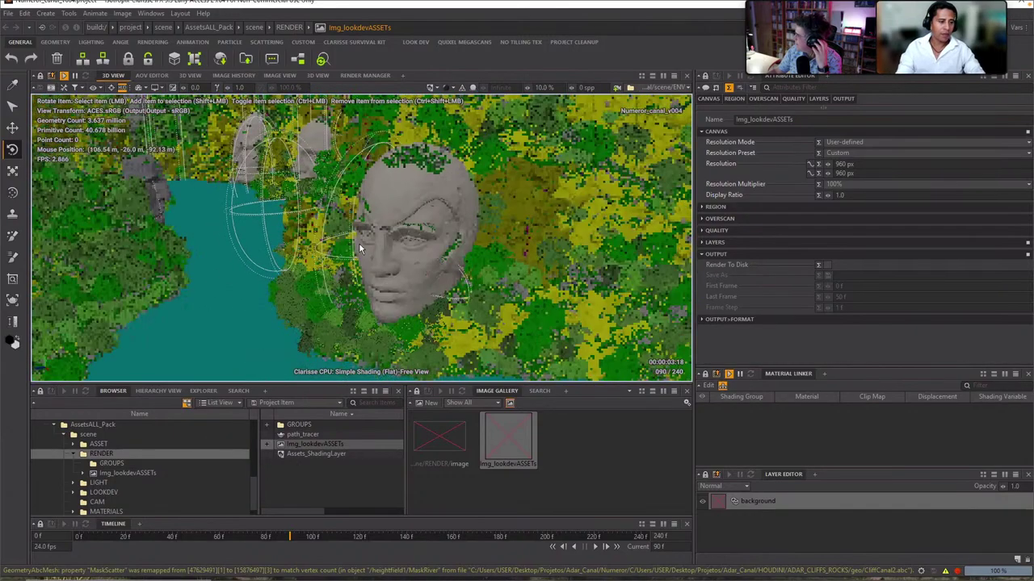
pyautogui.keyDown('alt'); pyautogui.moveTo(359, 244); pyautogui.dragTo(419, 267); pyautogui.keyUp('alt')
pyautogui.keyDown('alt'); pyautogui.moveTo(419, 267); pyautogui.dragTo(378, 255, button='right'); pyautogui.keyUp('alt')
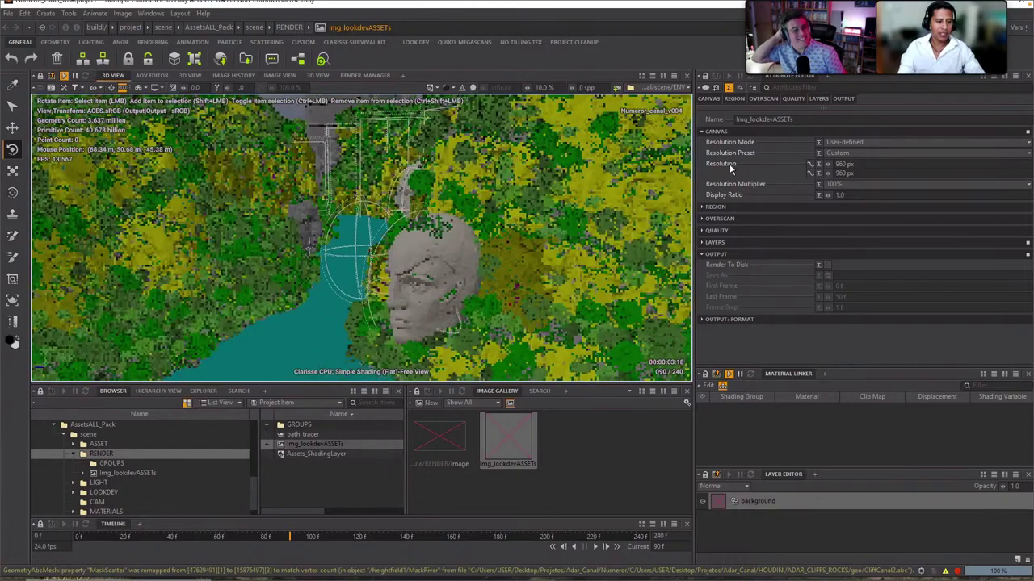
pyautogui.keyDown('alt'); pyautogui.moveTo(729, 164); pyautogui.dragTo(575, 210); pyautogui.keyUp('alt')
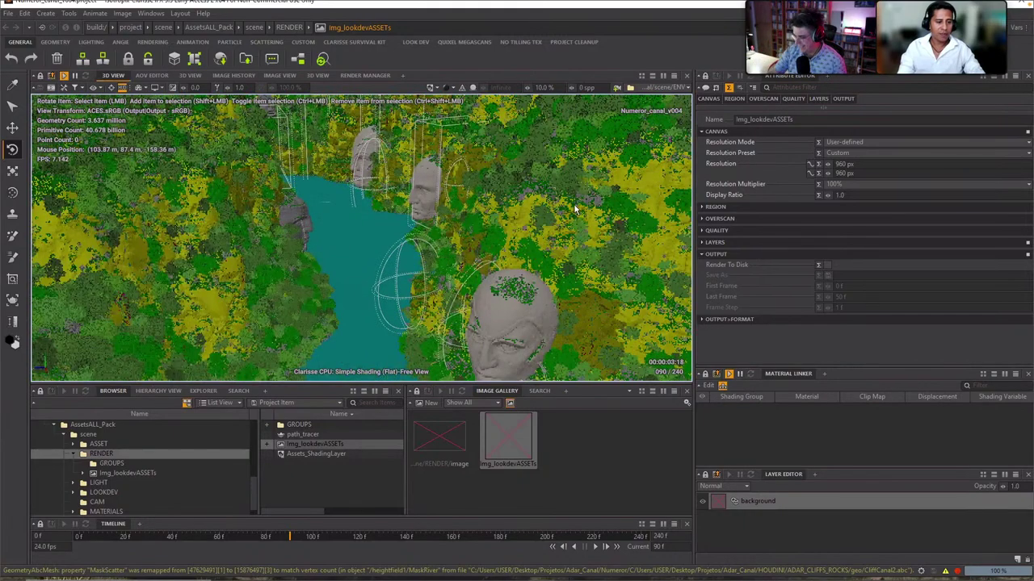
pyautogui.keyDown('alt'); pyautogui.moveTo(506, 291); pyautogui.dragTo(455, 255); pyautogui.keyUp('alt')
pyautogui.keyDown('alt'); pyautogui.moveTo(457, 260); pyautogui.dragTo(468, 222, button='middle'); pyautogui.keyUp('alt')
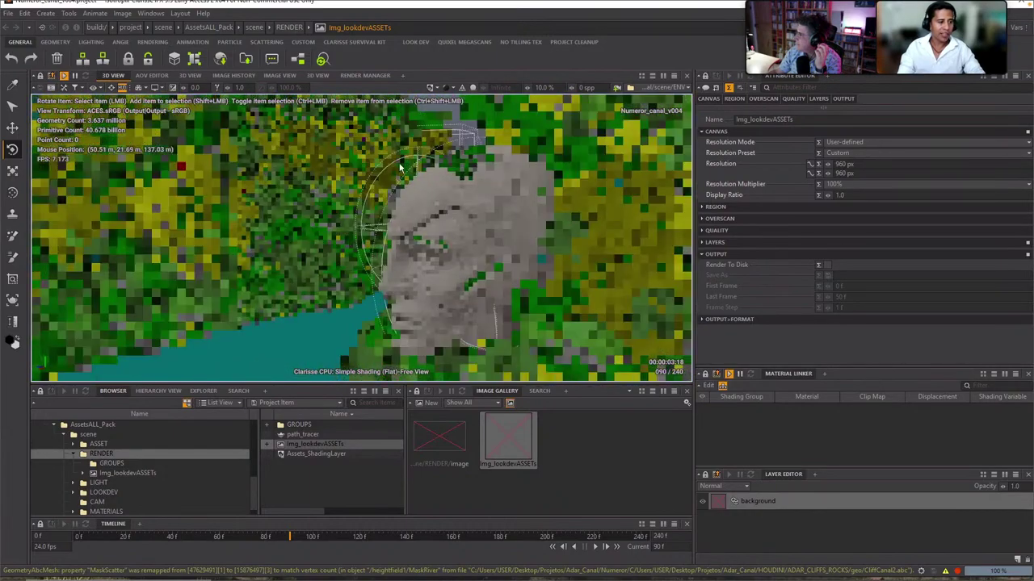
# Look through the camShape camera in an enlarged 3D view and scrub the timeline to frame 110
pyautogui.click(95, 88)
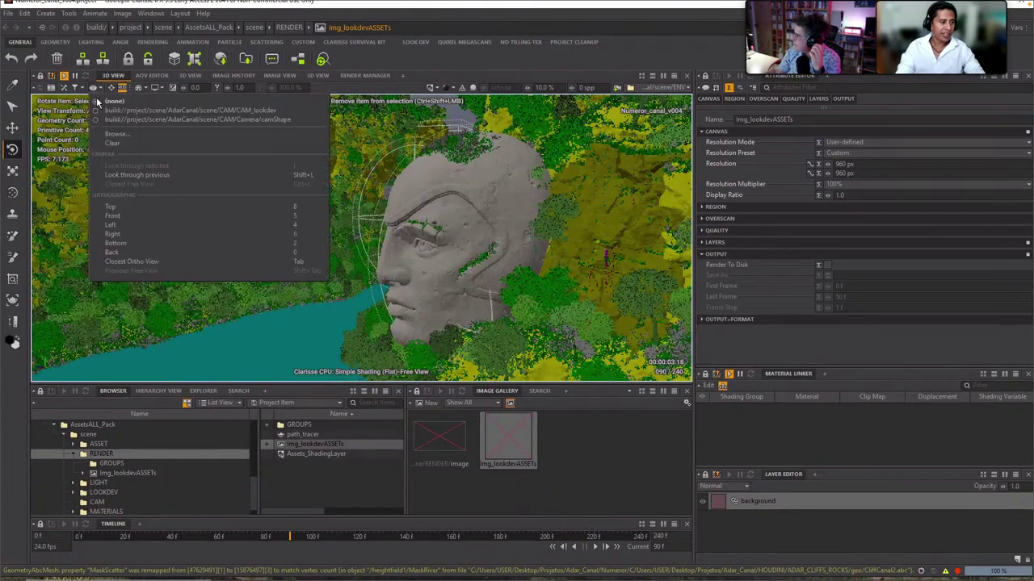
pyautogui.click(170, 121)
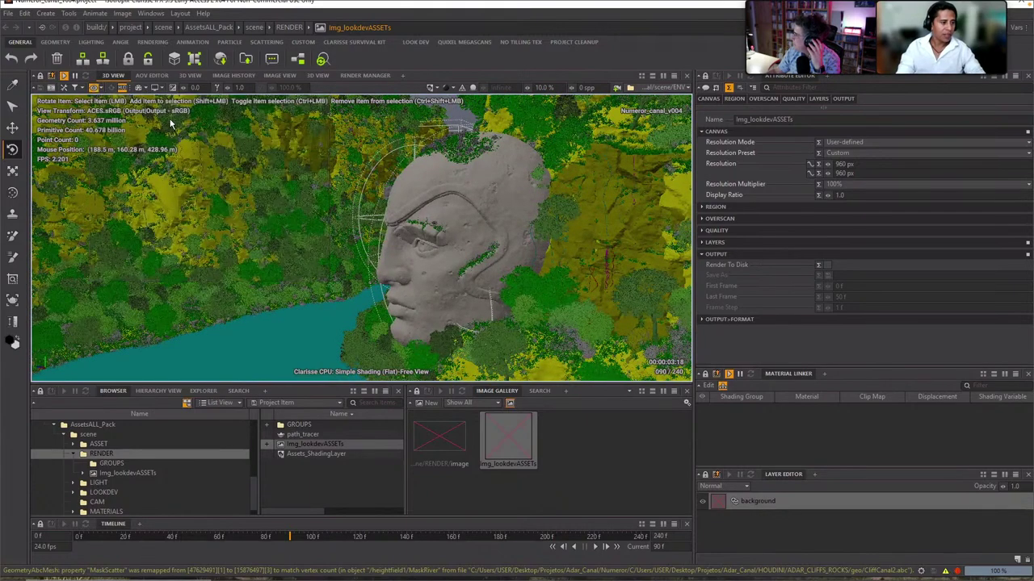
pyautogui.click(81, 539)
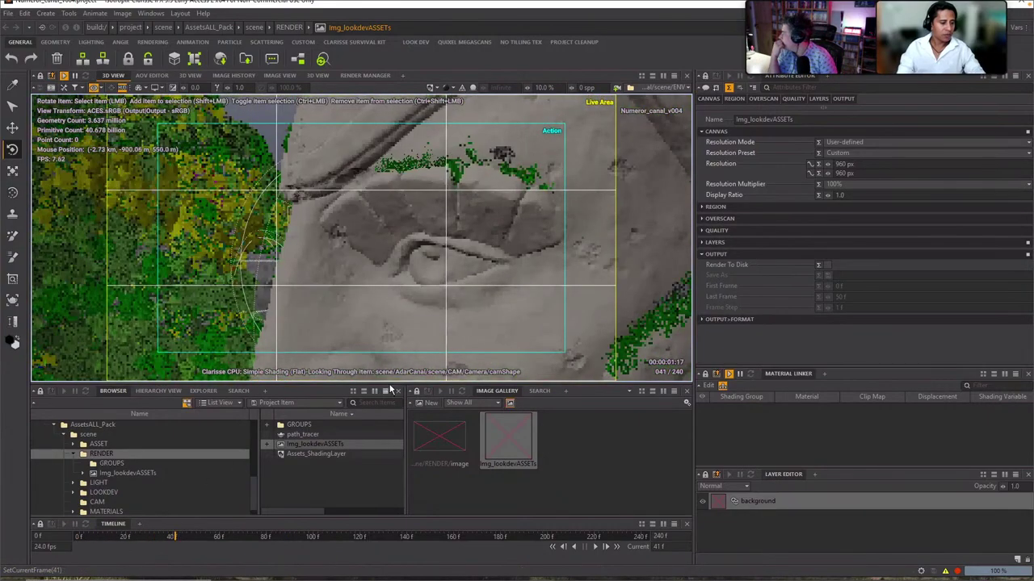
pyautogui.moveTo(379, 385); pyautogui.dragTo(370, 451)
pyautogui.moveTo(174, 540); pyautogui.dragTo(336, 537)
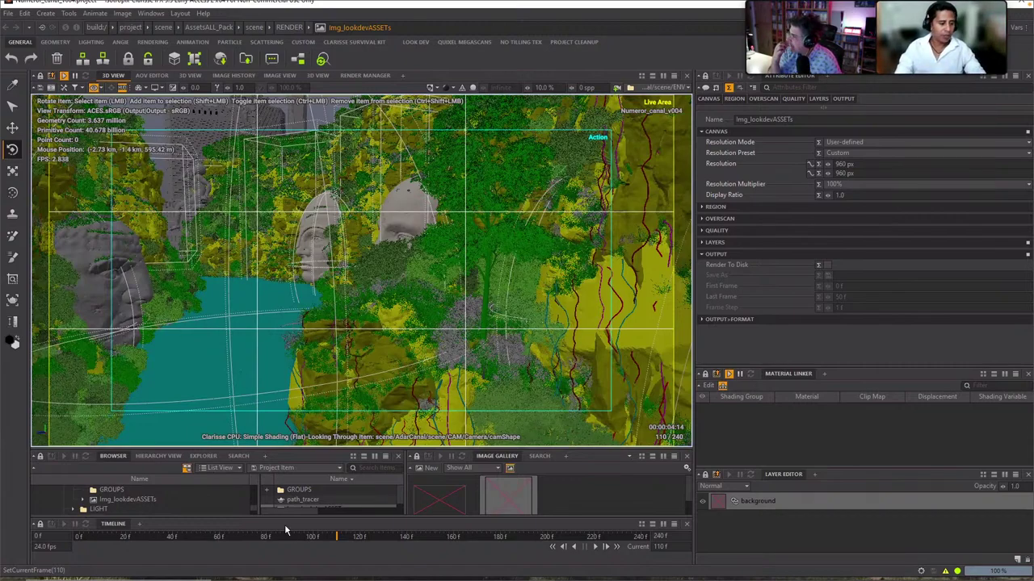
# Scrub the animation through the camShape camera to frame 178
pyautogui.moveTo(361, 543); pyautogui.dragTo(389, 544)
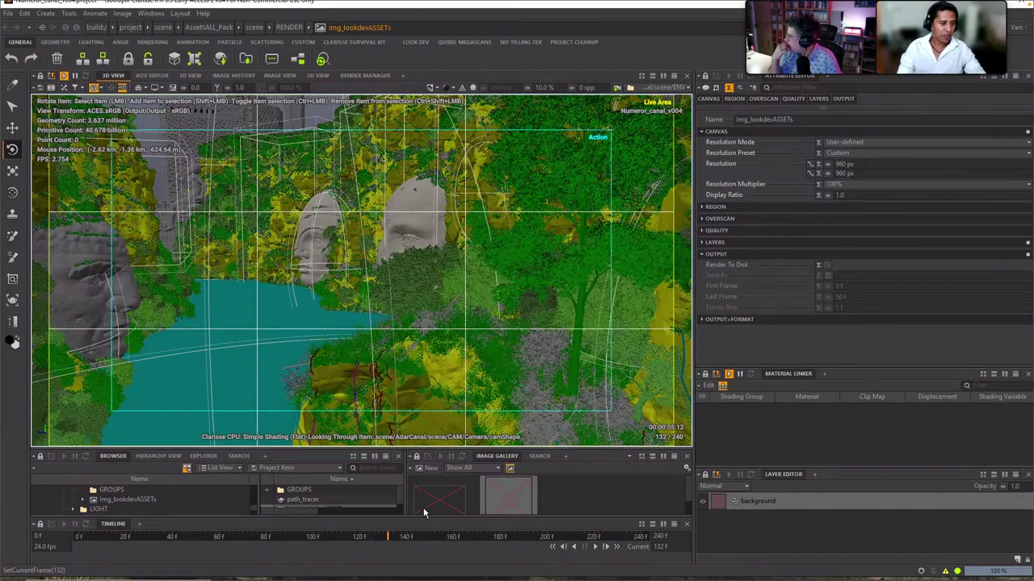
pyautogui.moveTo(418, 541); pyautogui.dragTo(497, 540)
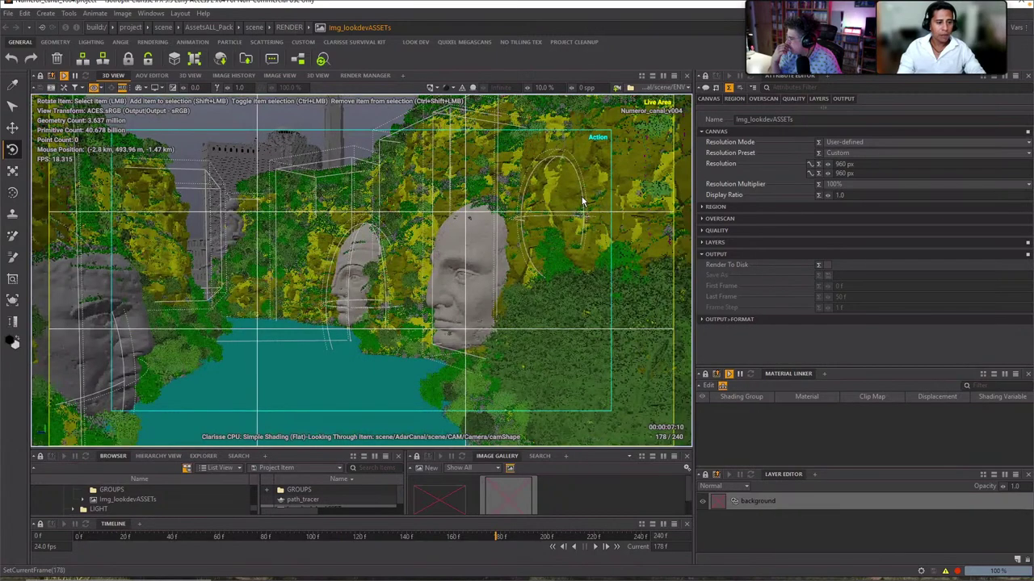
# Select the StandRockA_comb2 rock on the canal wall and open it alone in a maximized separate 3D view
pyautogui.click(569, 184)
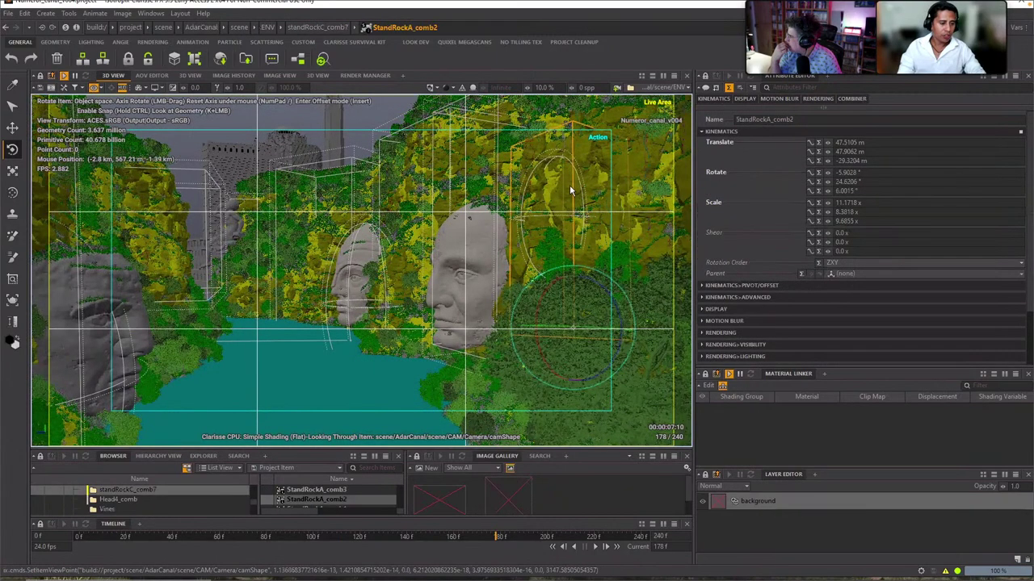
pyautogui.doubleClick(314, 500)
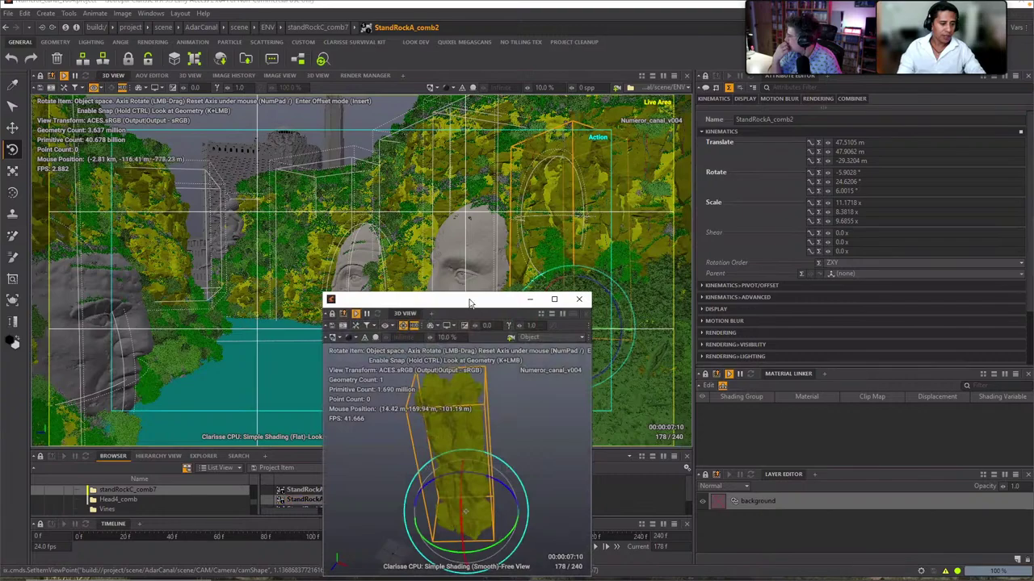
pyautogui.moveTo(473, 152); pyautogui.dragTo(476, 150)
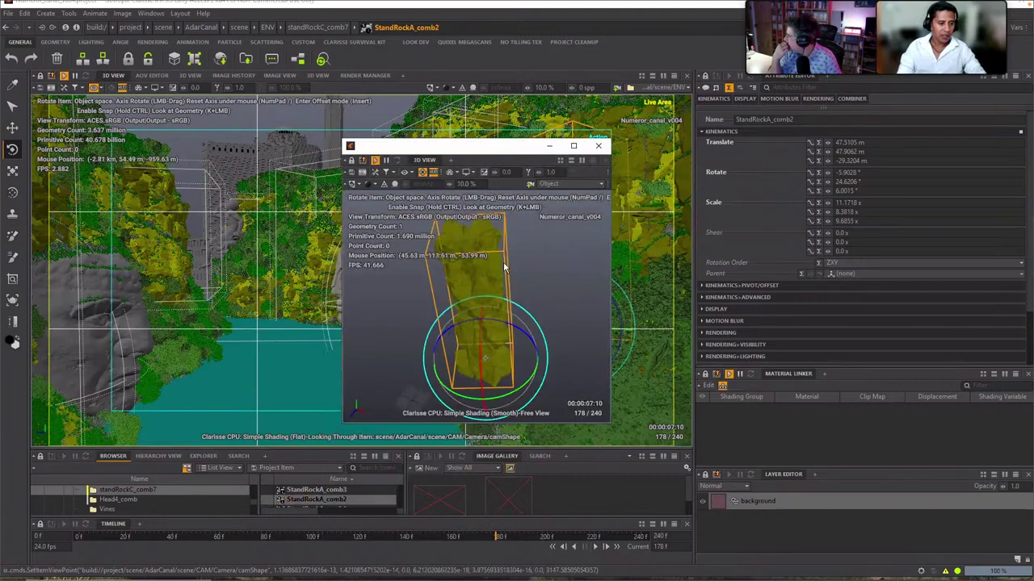
pyautogui.click(570, 162)
# Inspect the isolated rock's surface from several angles and distances, and close its separate 3D view
pyautogui.keyDown('alt'); pyautogui.moveTo(411, 312); pyautogui.dragTo(533, 295); pyautogui.keyUp('alt')
pyautogui.click(632, 284)
pyautogui.keyDown('alt'); pyautogui.moveTo(533, 295); pyautogui.dragTo(805, 295, button='right'); pyautogui.keyUp('alt')
pyautogui.keyDown('alt'); pyautogui.moveTo(805, 296); pyautogui.dragTo(617, 285); pyautogui.keyUp('alt')
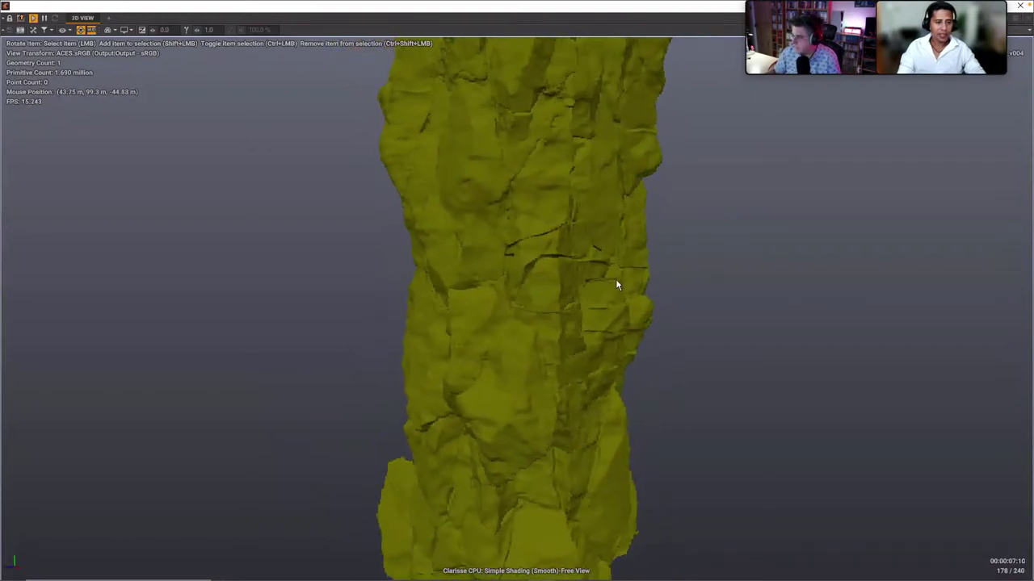
pyautogui.keyDown('alt'); pyautogui.moveTo(558, 256); pyautogui.dragTo(554, 289); pyautogui.keyUp('alt')
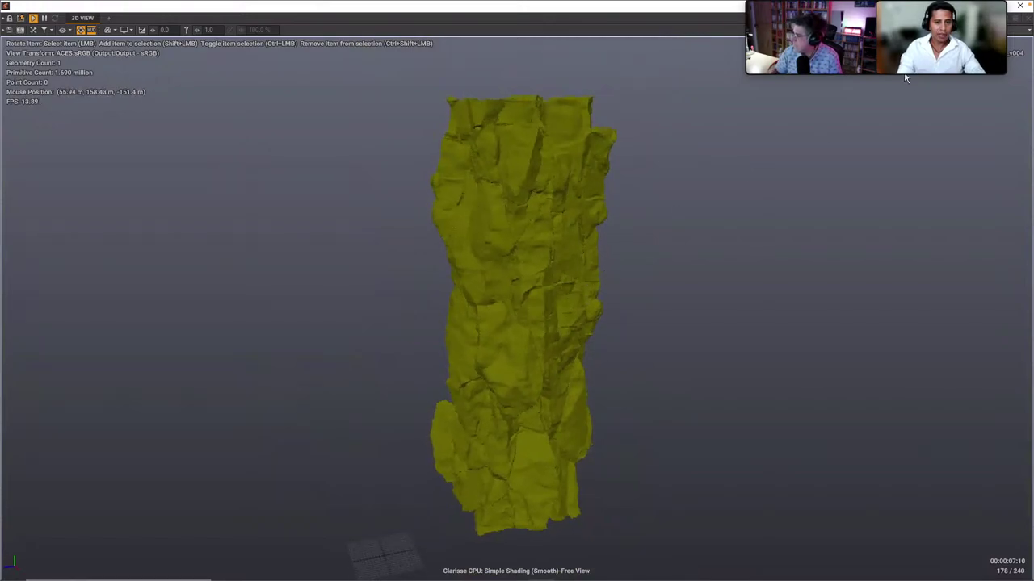
pyautogui.click(995, 6)
pyautogui.moveTo(937, 60); pyautogui.dragTo(879, 104)
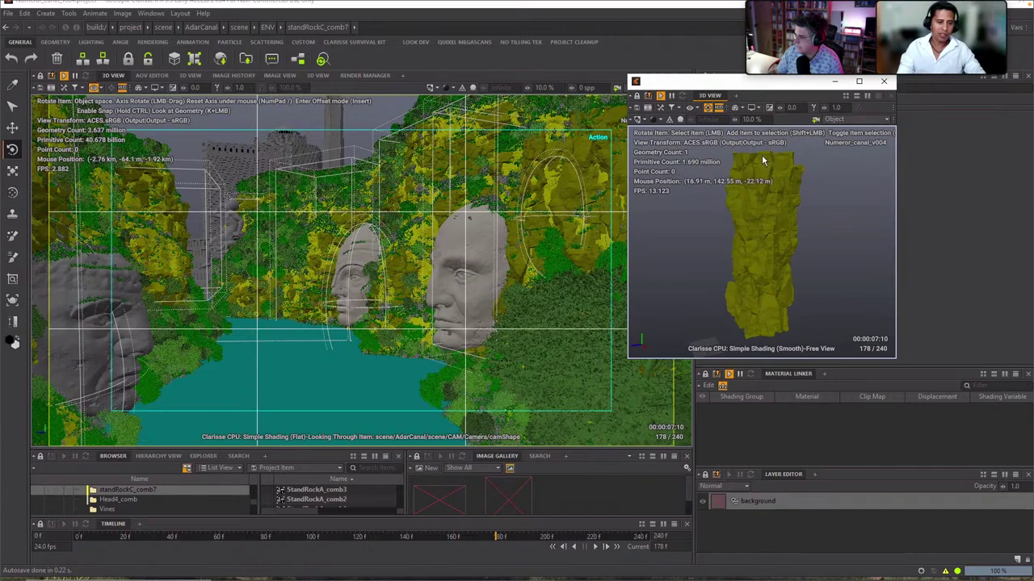
pyautogui.click(884, 80)
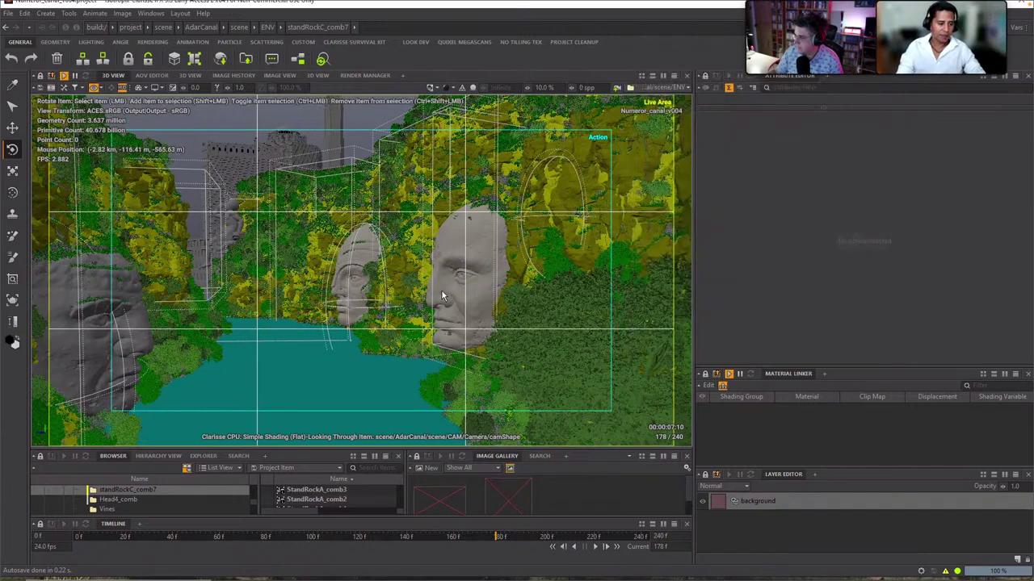
# Select the Head1B_comb head and the scope2 box around the trees, and enlarge the browser to show where they sit in the project
pyautogui.click(442, 296)
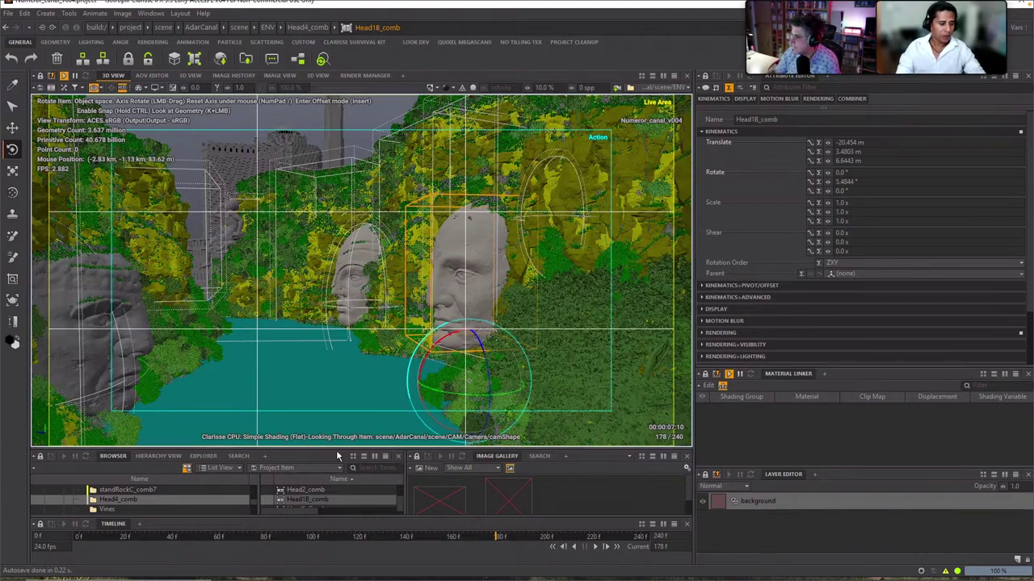
pyautogui.moveTo(337, 457); pyautogui.dragTo(338, 440)
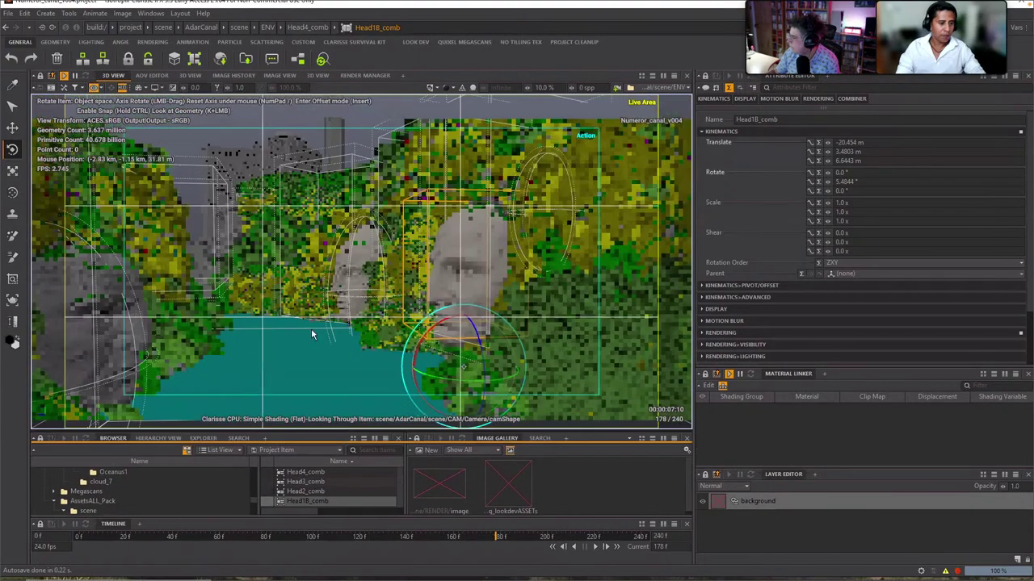
pyautogui.click(425, 232)
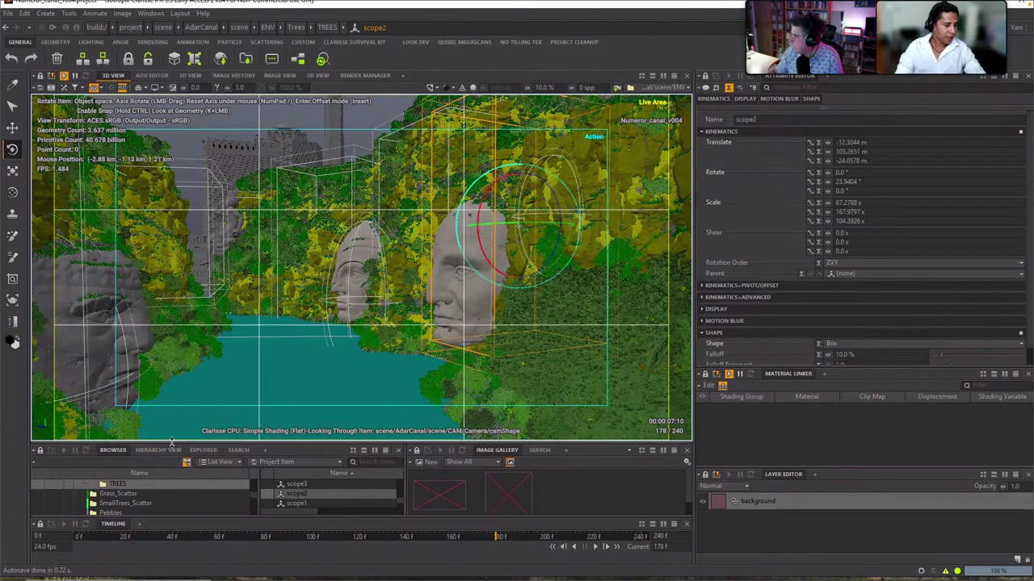
pyautogui.moveTo(171, 443); pyautogui.dragTo(173, 379)
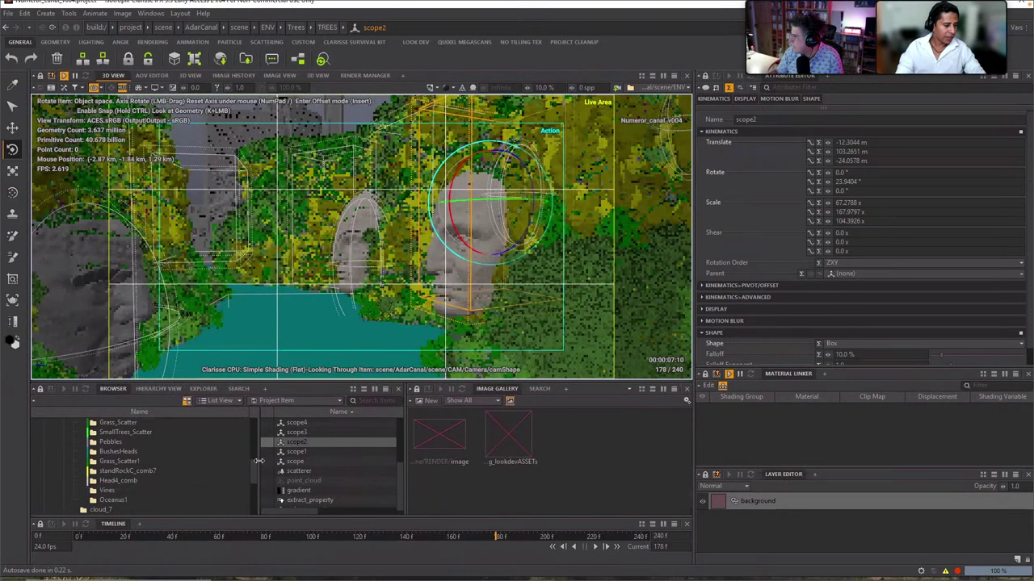
pyautogui.scroll(2, 256, 455)
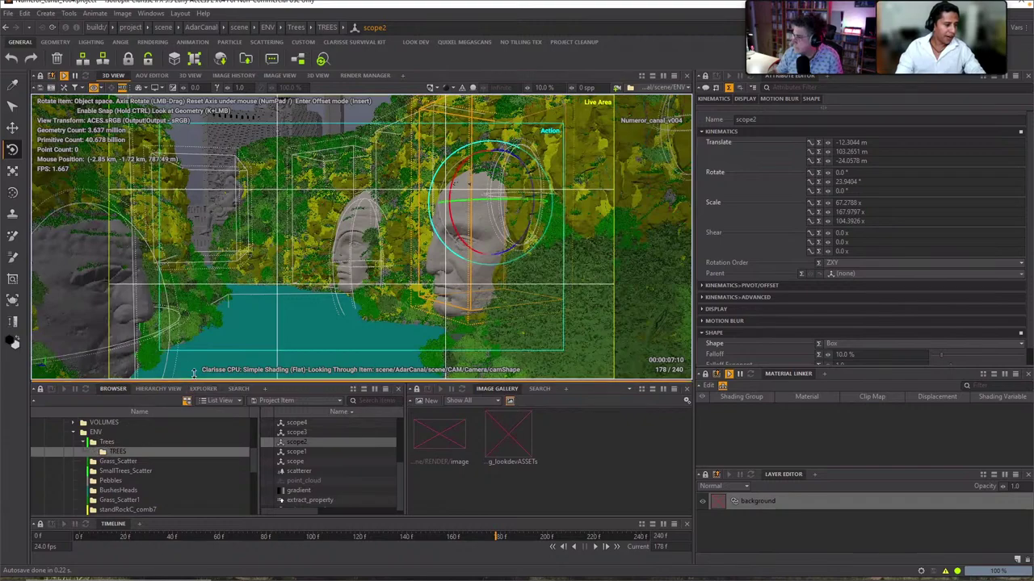
pyautogui.moveTo(194, 373); pyautogui.dragTo(194, 231)
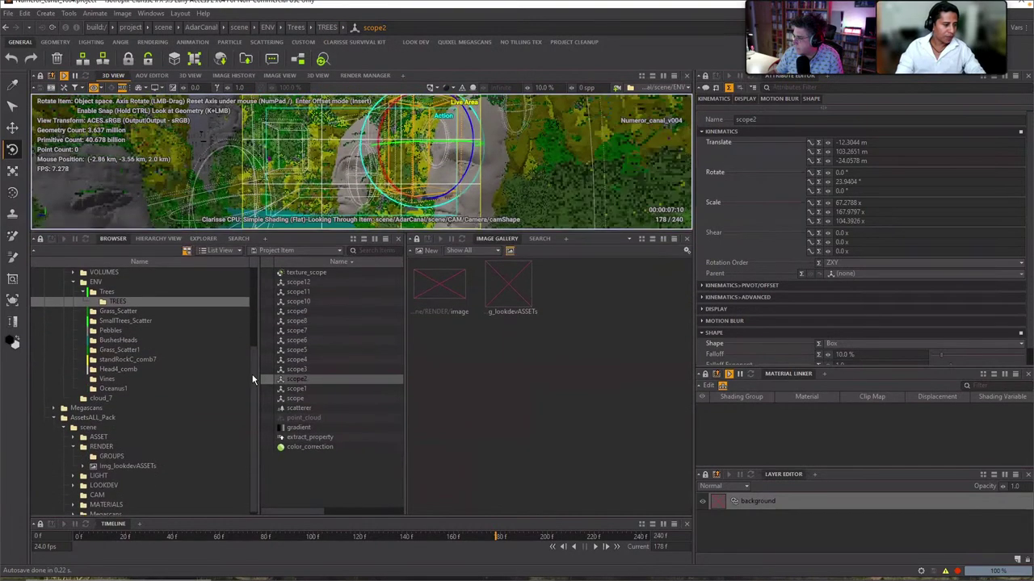
# Collapse the ENV, AdarCanal and AssetsALL_Pack contexts to show only the project's main contexts
pyautogui.moveTo(253, 379); pyautogui.dragTo(254, 346)
pyautogui.click(73, 330)
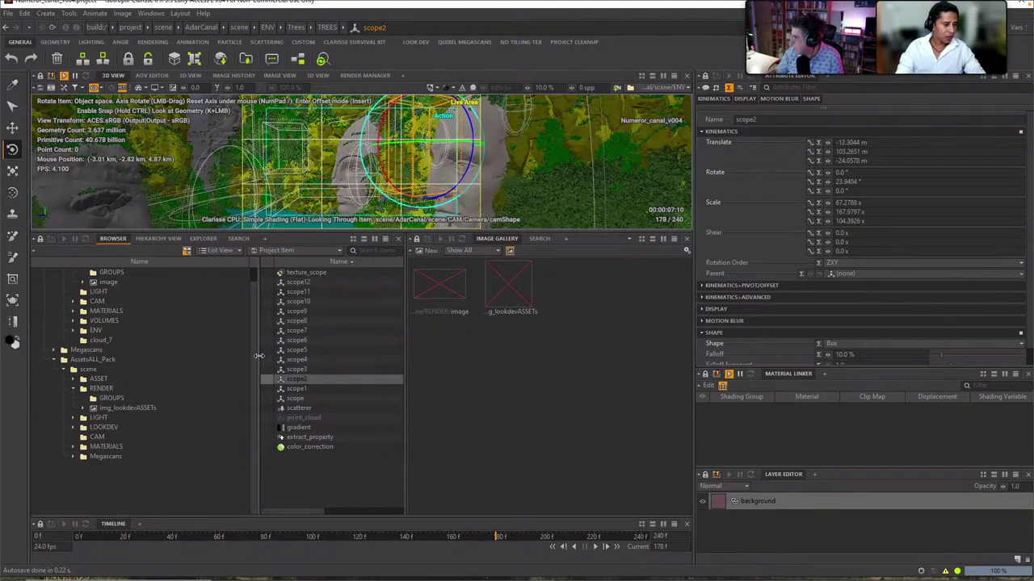
pyautogui.scroll(4, 202, 363)
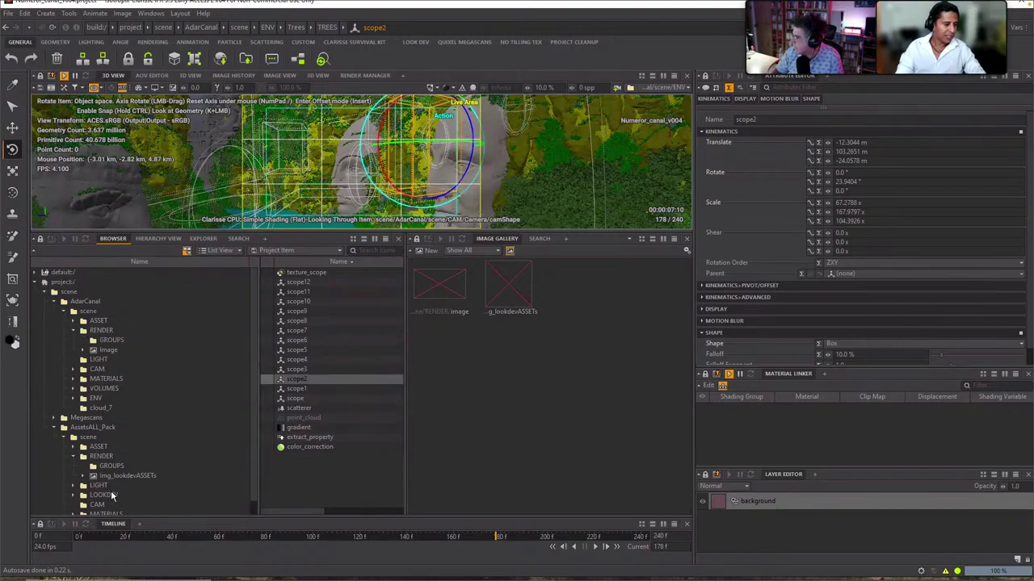
pyautogui.click(54, 301)
pyautogui.click(55, 321)
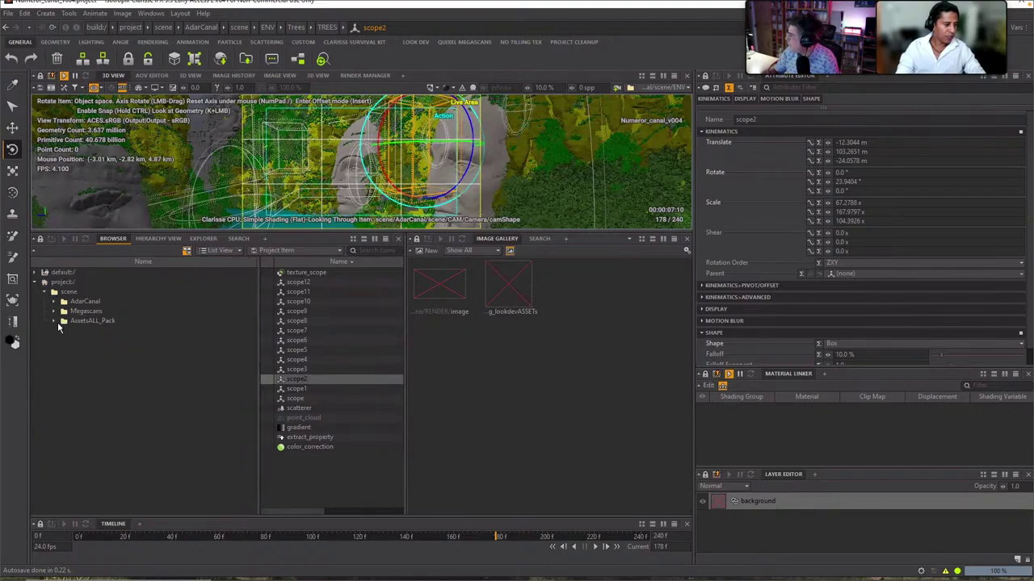
# Expand AdarCanal and list the contents of the Megascans context and of AdarCanal's own scene context
pyautogui.click(54, 301)
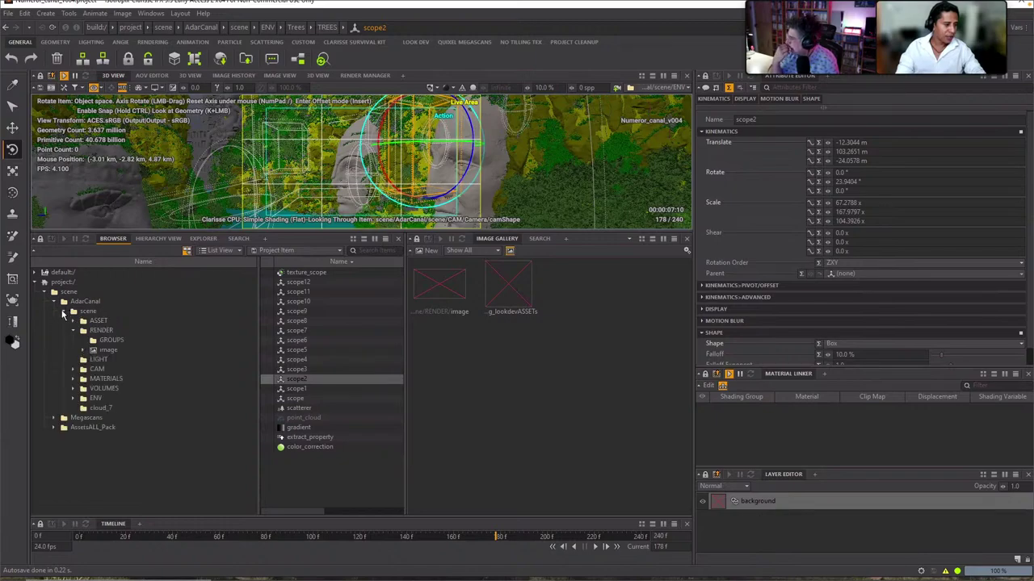
pyautogui.click(92, 419)
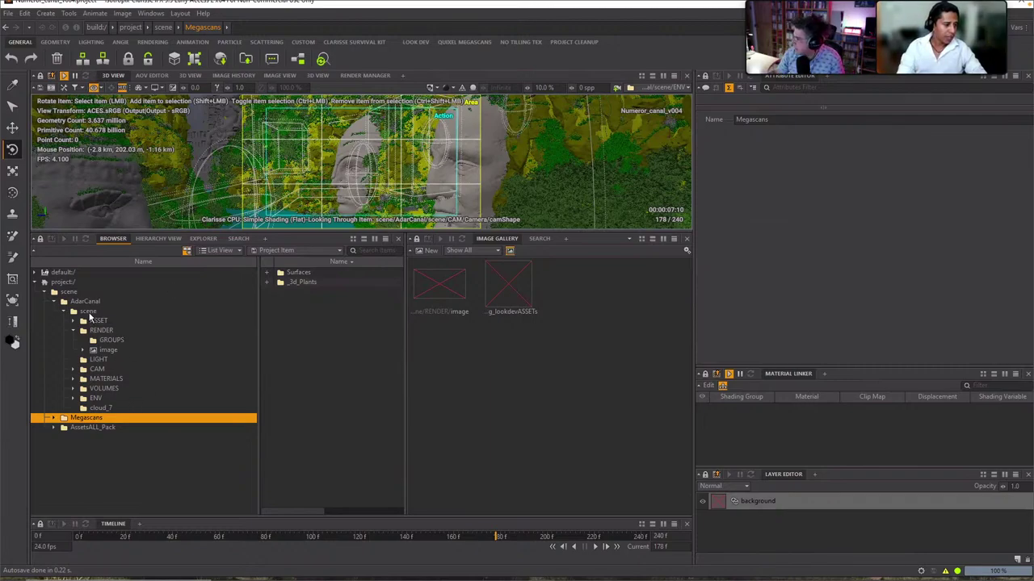
pyautogui.click(64, 311)
pyautogui.click(84, 313)
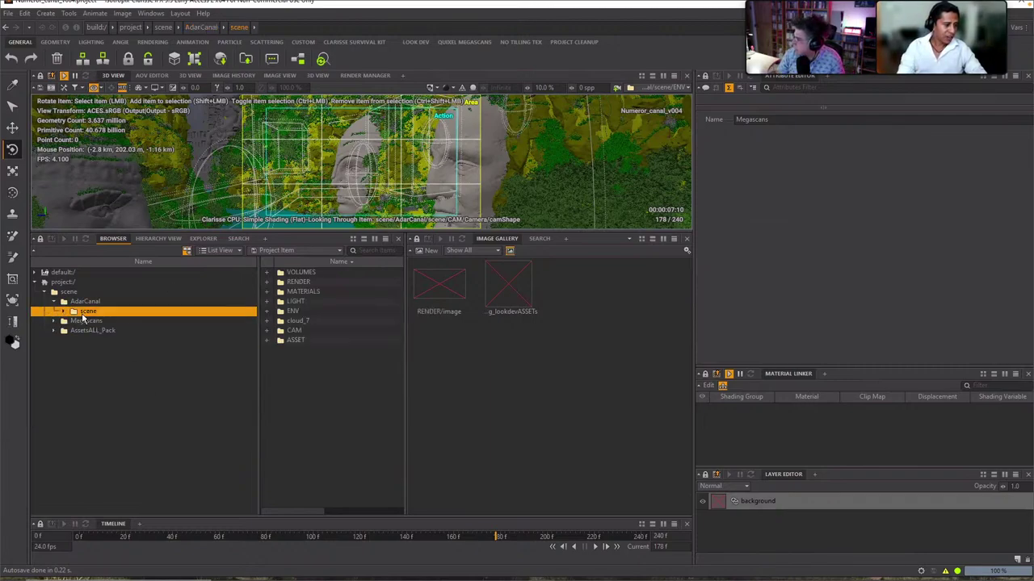
pyautogui.click(64, 313)
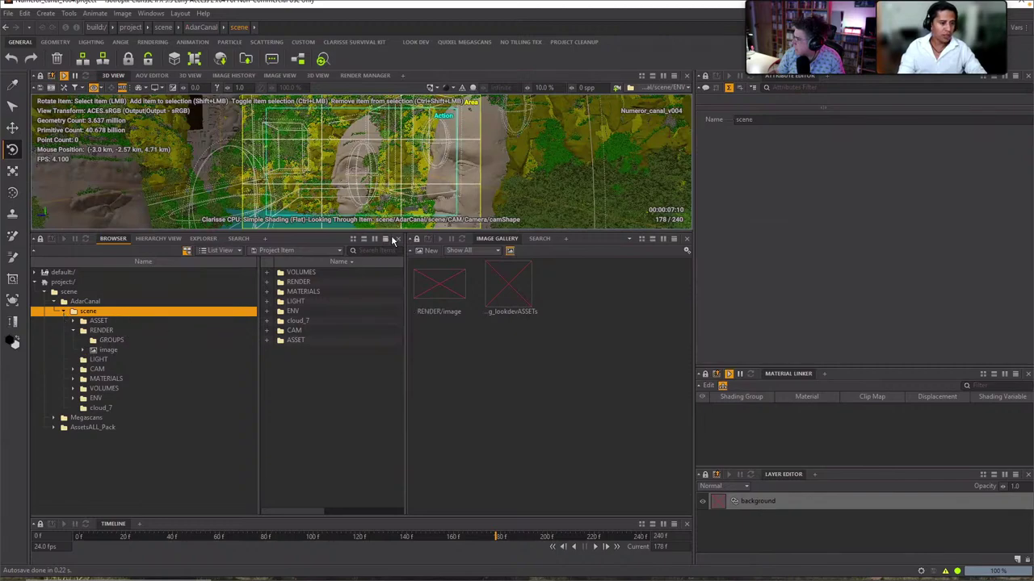
pyautogui.moveTo(393, 233); pyautogui.dragTo(391, 244)
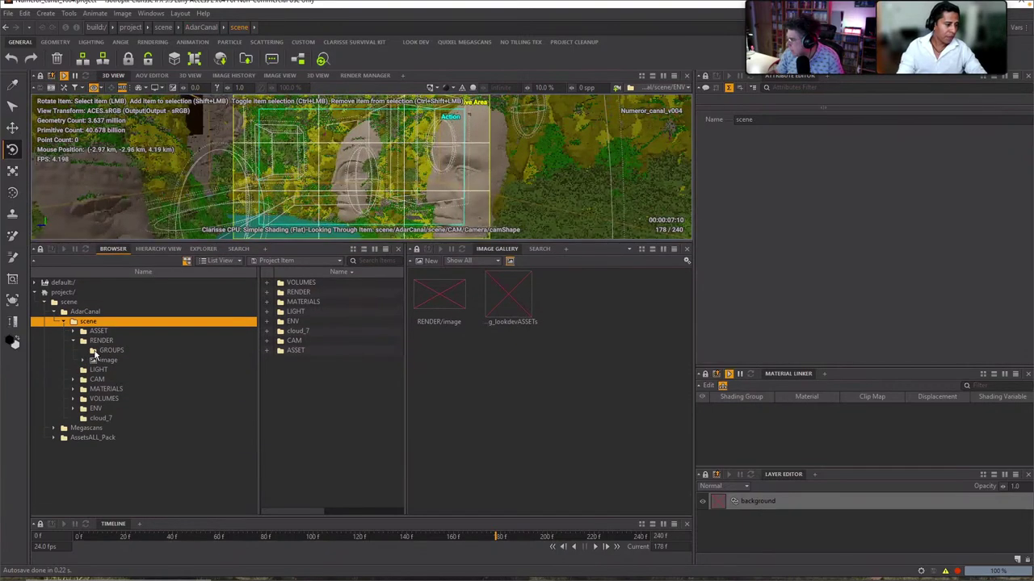
# Browse the full list of items in AdarCanal's ASSET context and list the contents of its ENV context
pyautogui.click(97, 332)
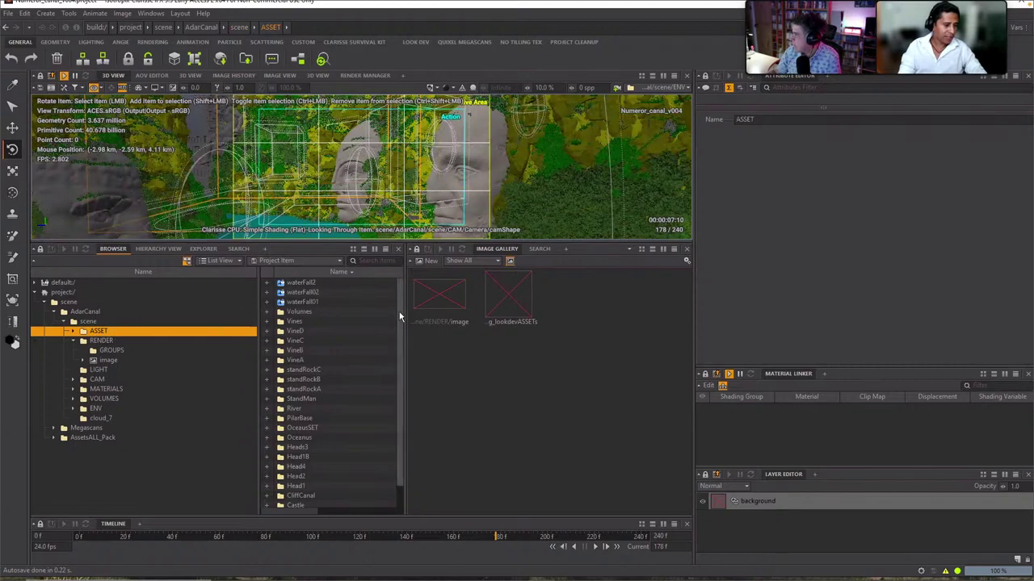
pyautogui.moveTo(400, 317); pyautogui.dragTo(382, 393)
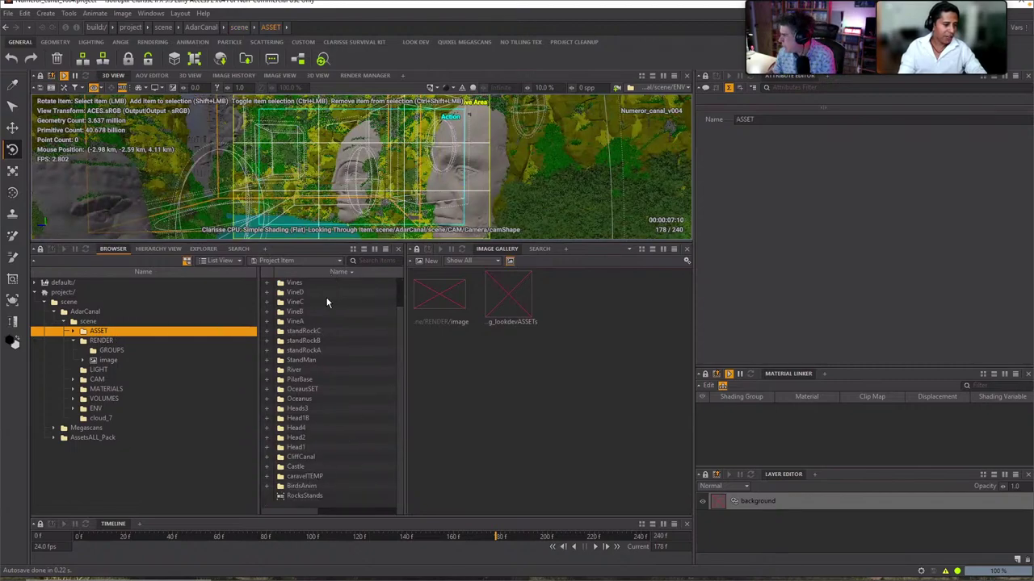
pyautogui.moveTo(400, 342); pyautogui.dragTo(404, 288)
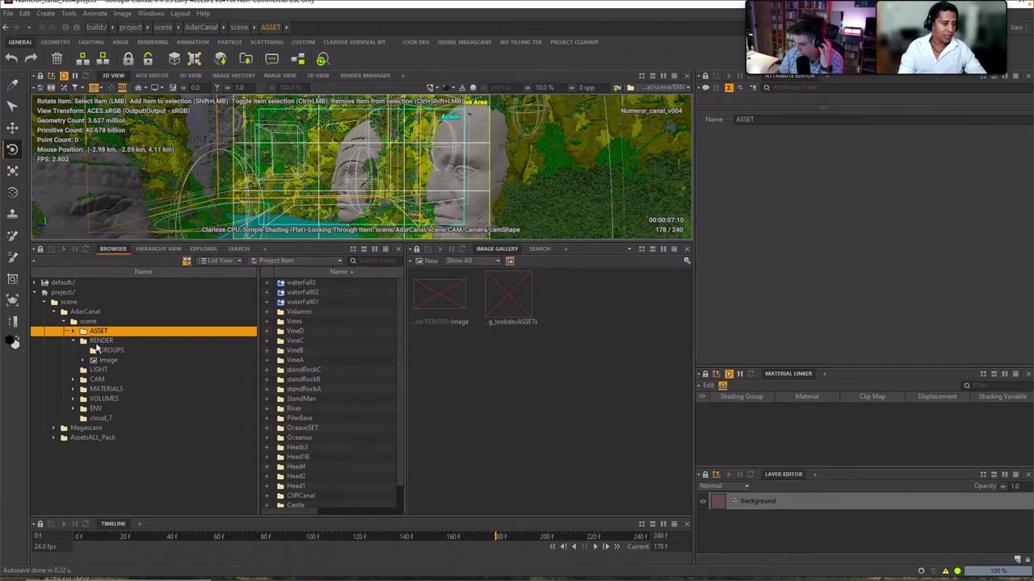
pyautogui.click(96, 408)
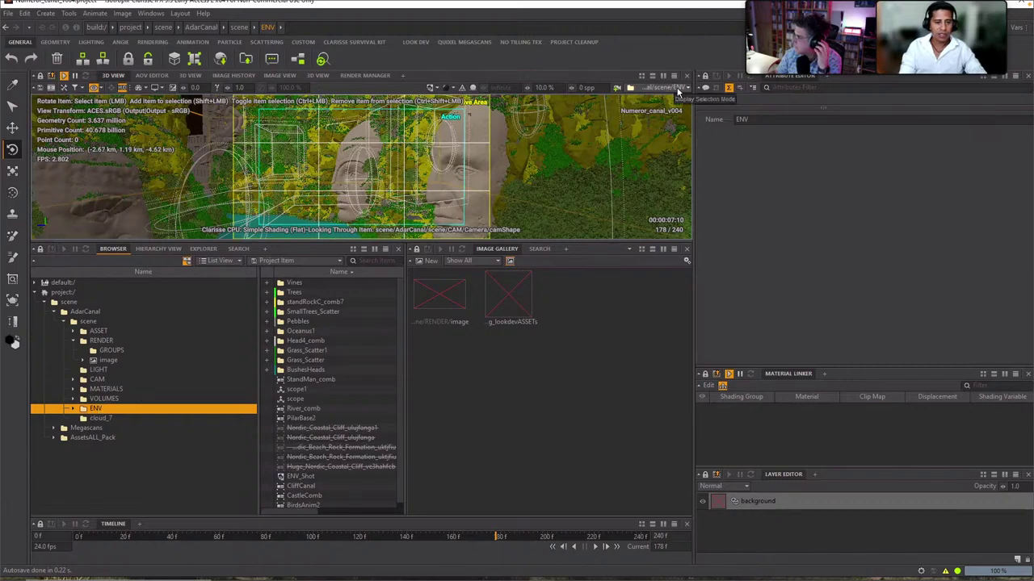
# Switch to the free 3D view showing BirdsAnim, enlarge it and load the CliffCanal context from ASSET into it
pyautogui.click(318, 75)
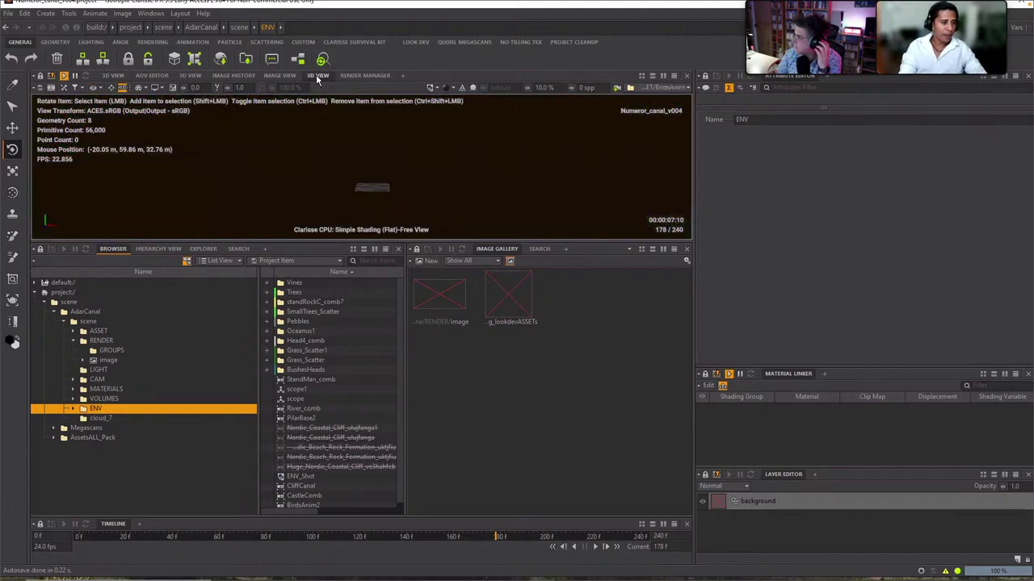
pyautogui.moveTo(347, 242); pyautogui.dragTo(311, 342)
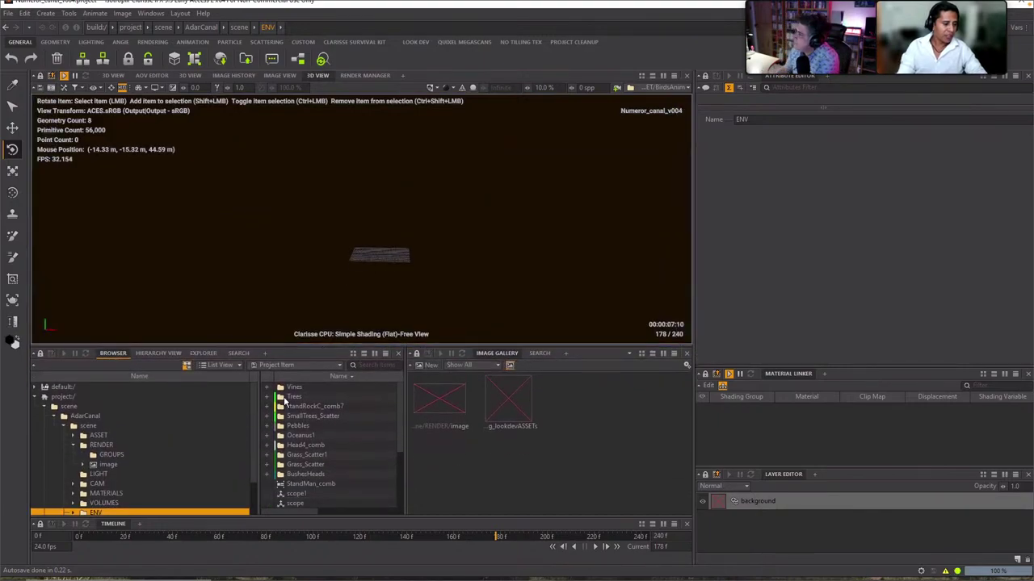
pyautogui.click(286, 399)
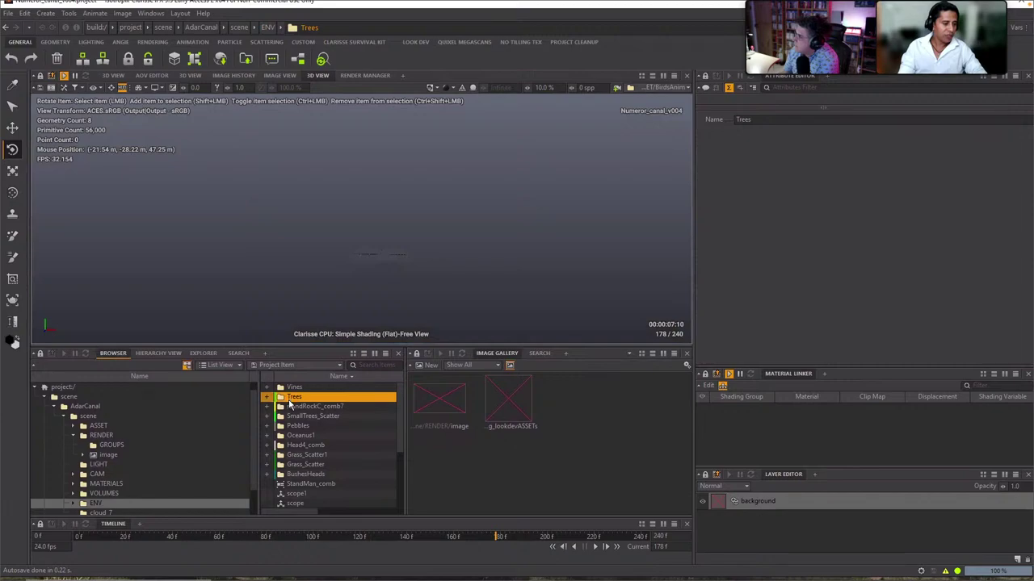
pyautogui.doubleClick(73, 428)
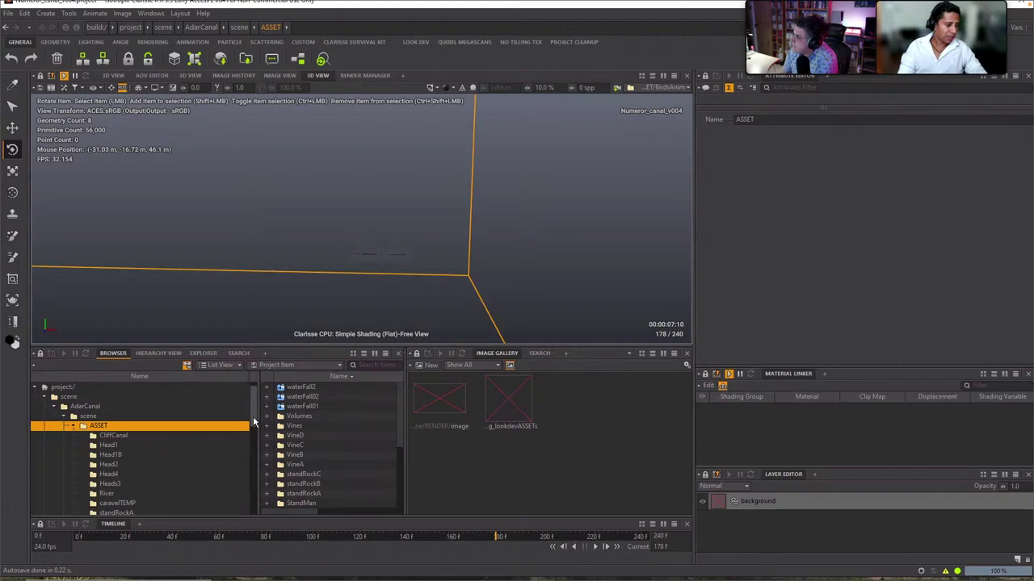
pyautogui.scroll(-1, 251, 422)
pyautogui.moveTo(121, 426); pyautogui.dragTo(666, 89)
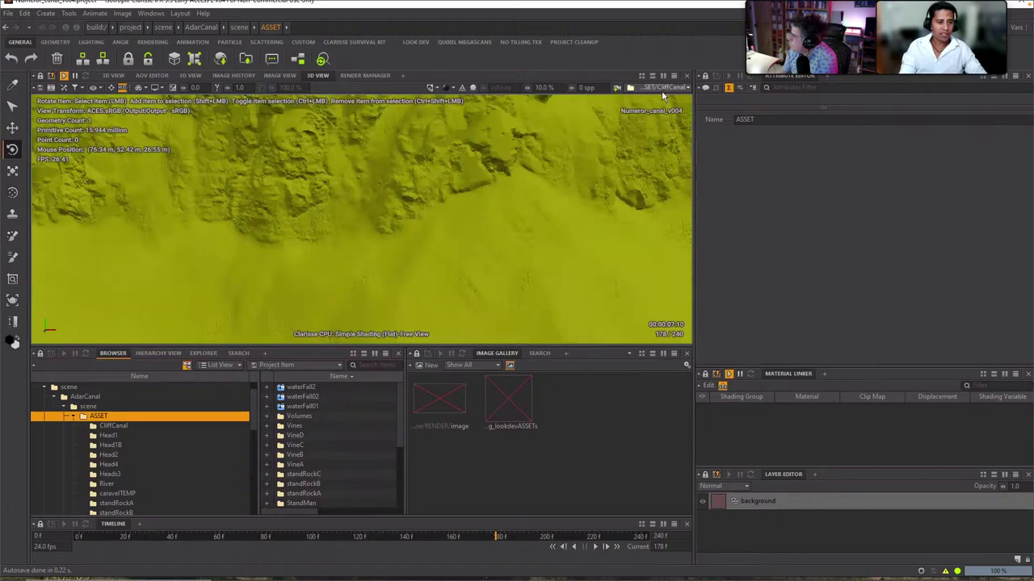
# Examine the CliffCanal geometry along the canyon from several angles, adjusting the 3D view's height
pyautogui.keyDown('alt'); pyautogui.moveTo(562, 230); pyautogui.dragTo(468, 279); pyautogui.keyUp('alt')
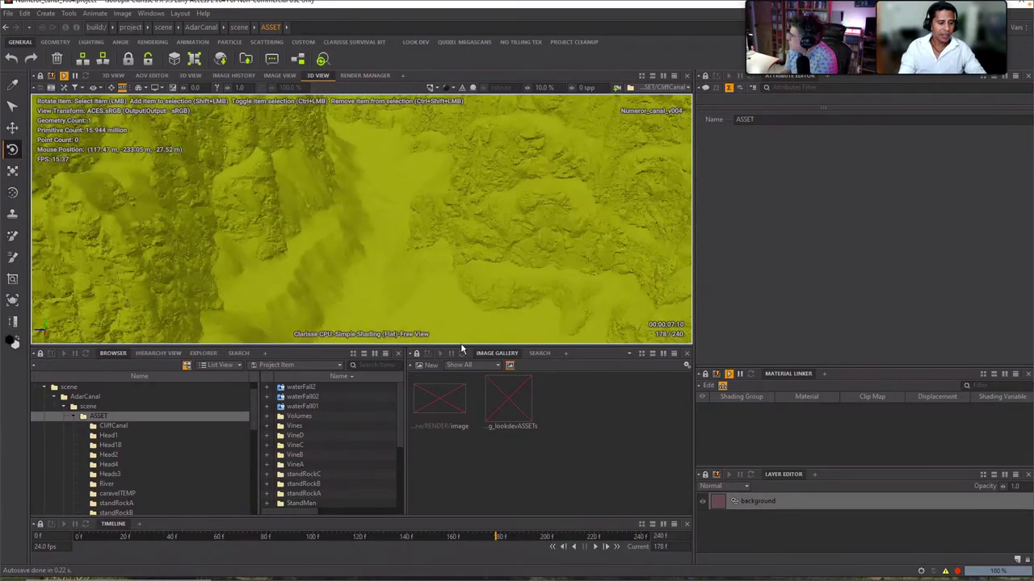
pyautogui.moveTo(464, 348); pyautogui.dragTo(474, 432)
pyautogui.keyDown('alt'); pyautogui.moveTo(490, 259); pyautogui.dragTo(472, 233); pyautogui.keyUp('alt')
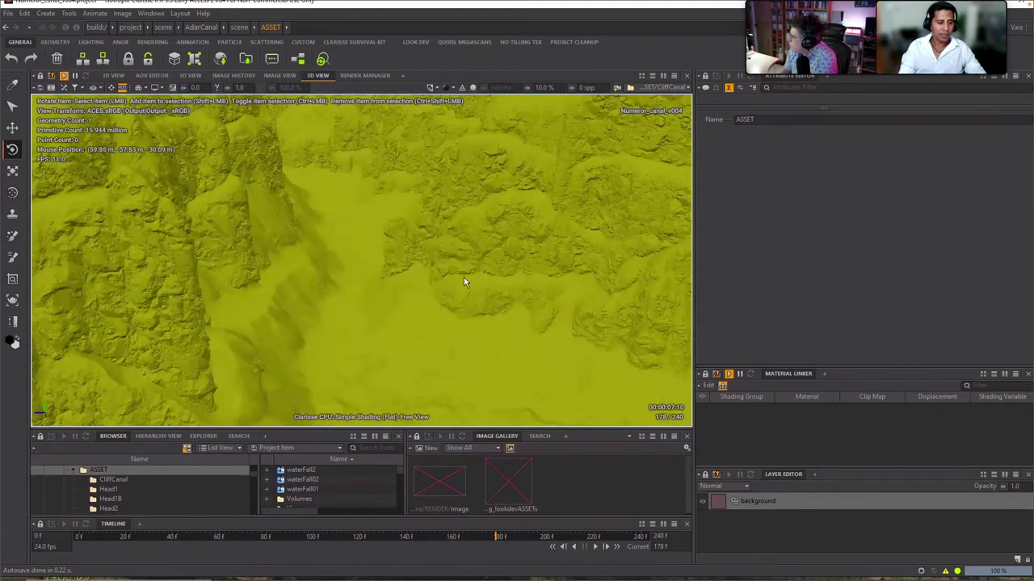
pyautogui.moveTo(477, 429); pyautogui.dragTo(477, 397)
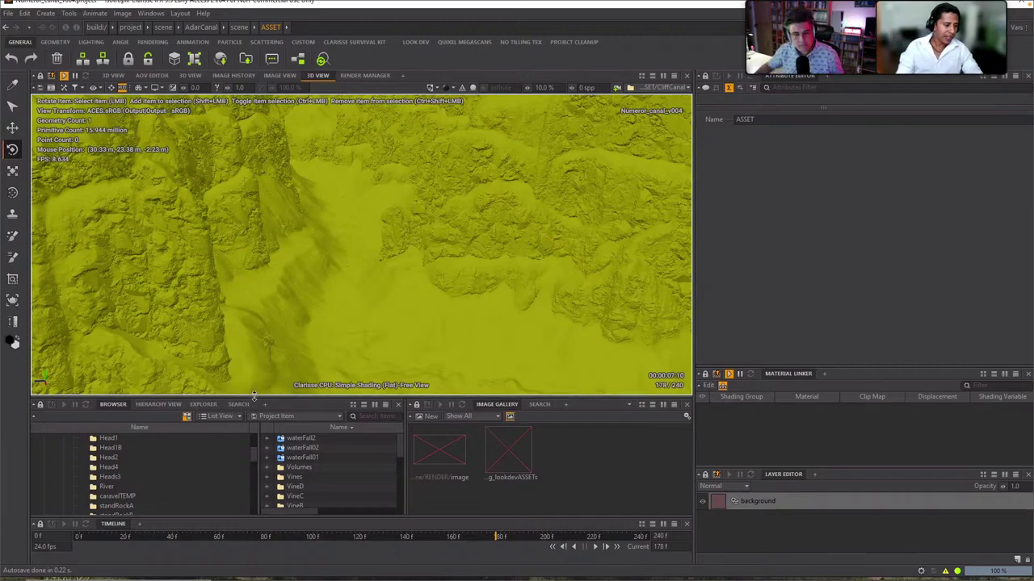
# Select the MaskRiver geometry inside the CliffCanal context and collapse its attribute groups down to the Alembic filename
pyautogui.moveTo(264, 397); pyautogui.dragTo(264, 388)
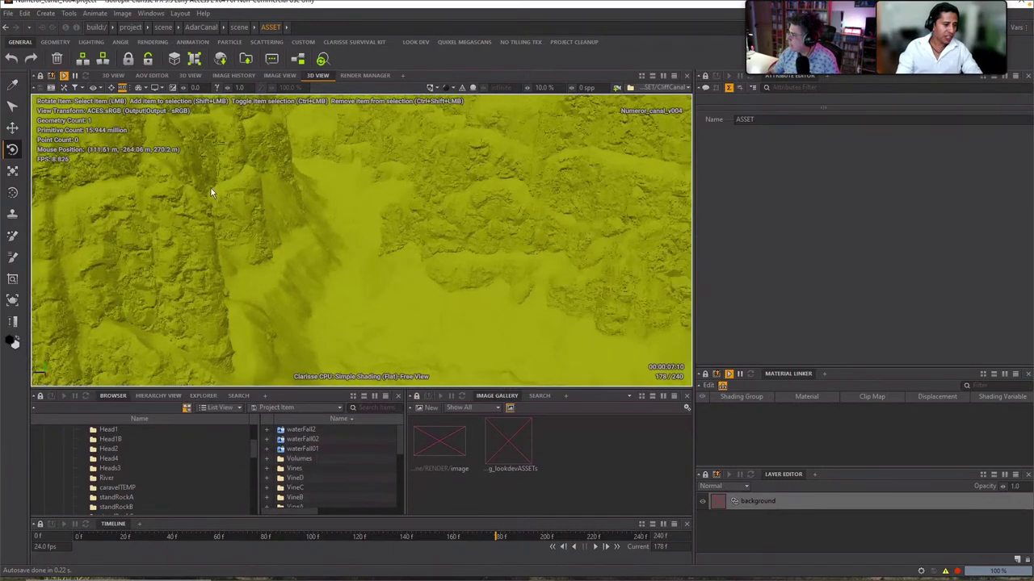
pyautogui.click(335, 239)
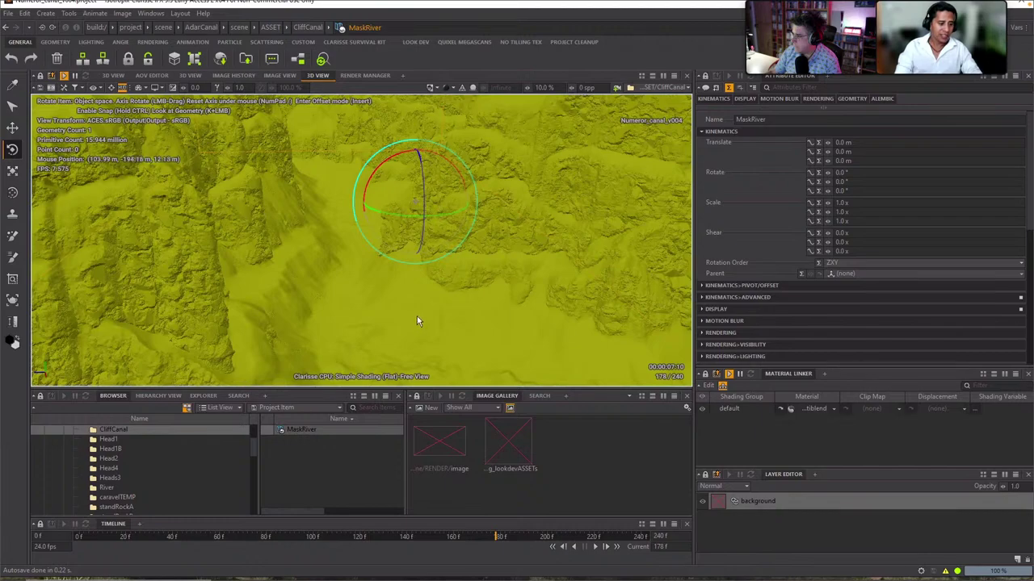
pyautogui.moveTo(253, 454); pyautogui.dragTo(254, 441)
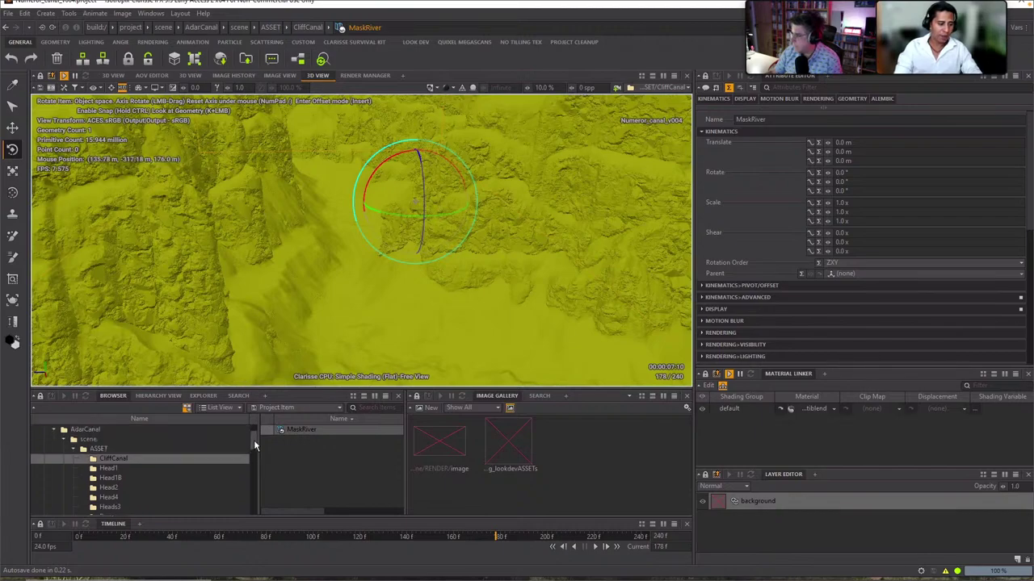
pyautogui.click(134, 458)
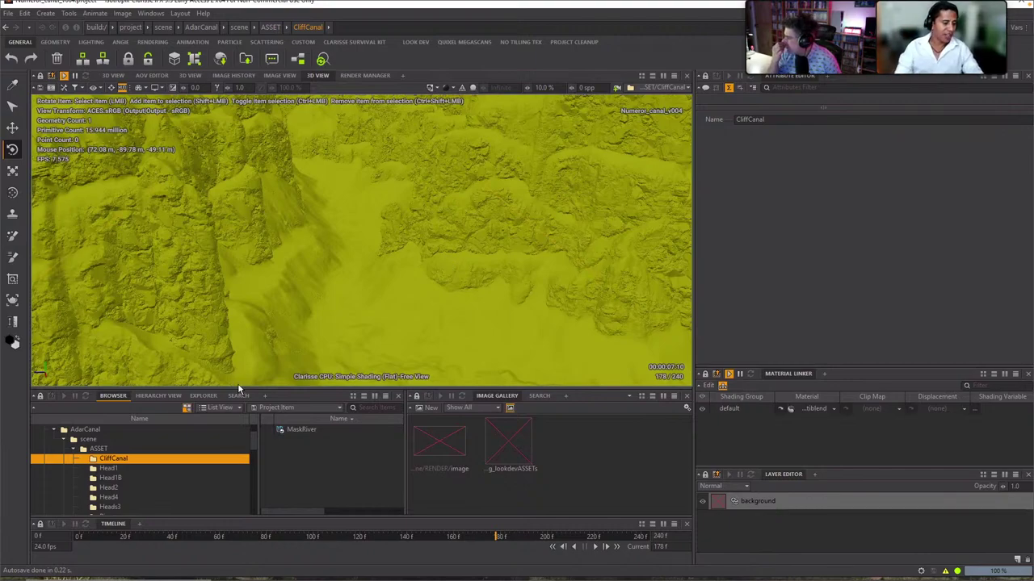
pyautogui.click(307, 433)
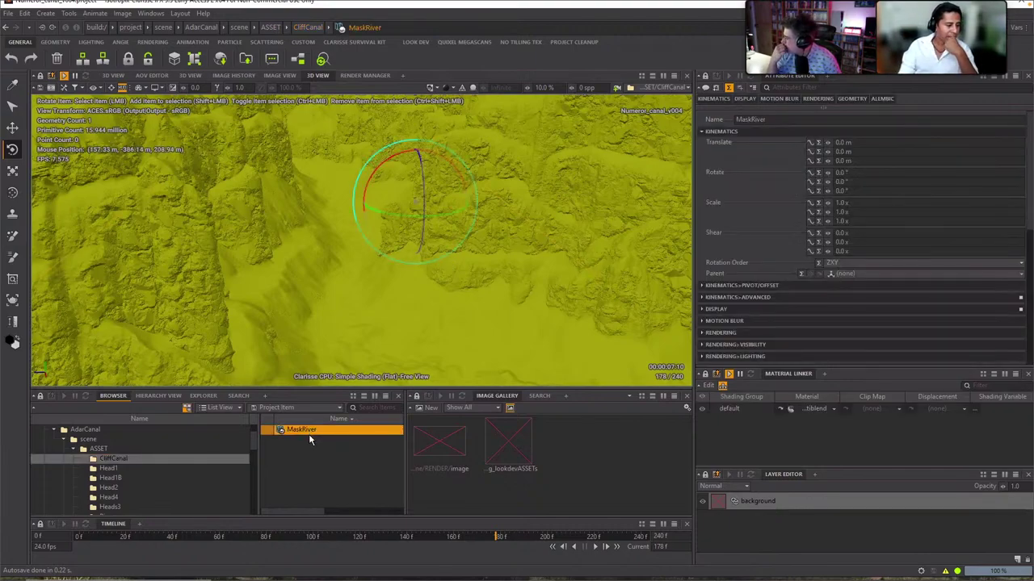
pyautogui.click(121, 458)
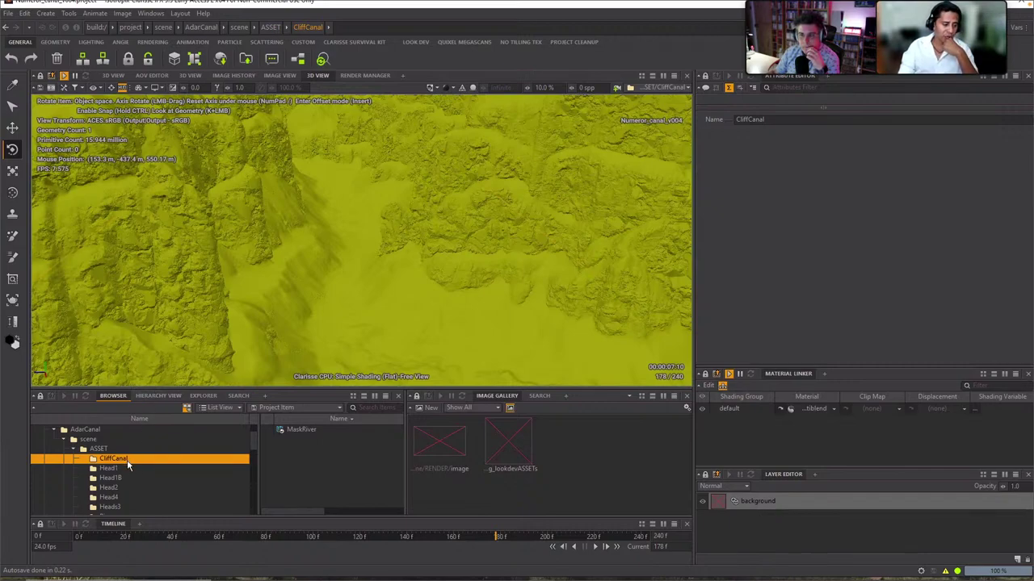
pyautogui.click(295, 432)
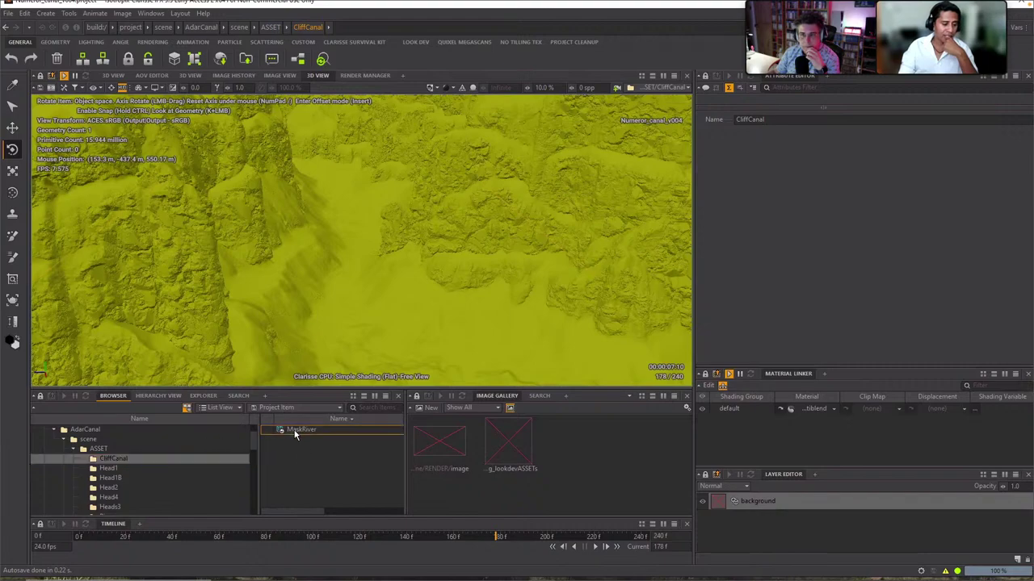
pyautogui.click(721, 133)
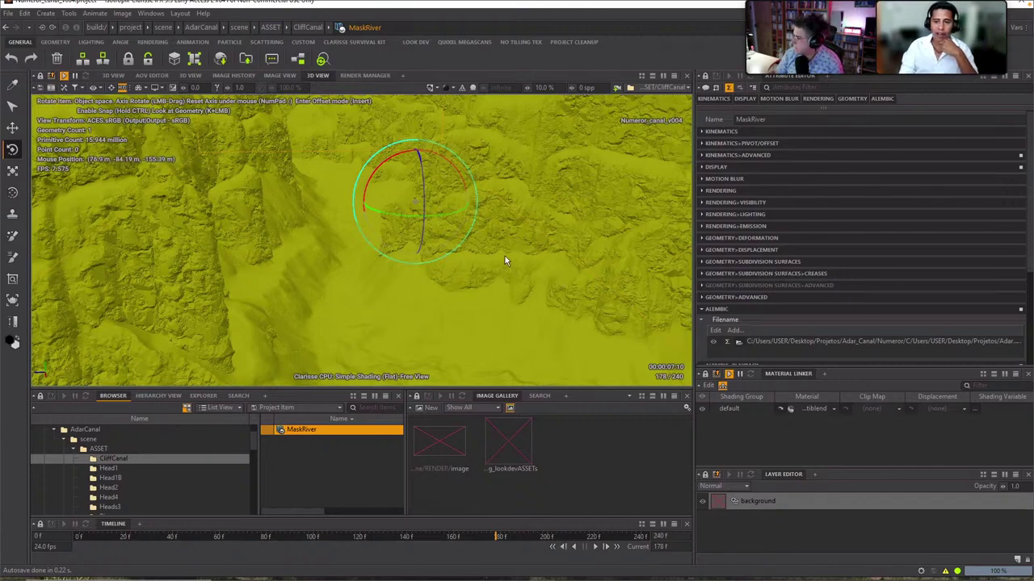
# Start referencing a file into the ASSET context and open the C folder inside the Numeror project folder
pyautogui.click(99, 449)
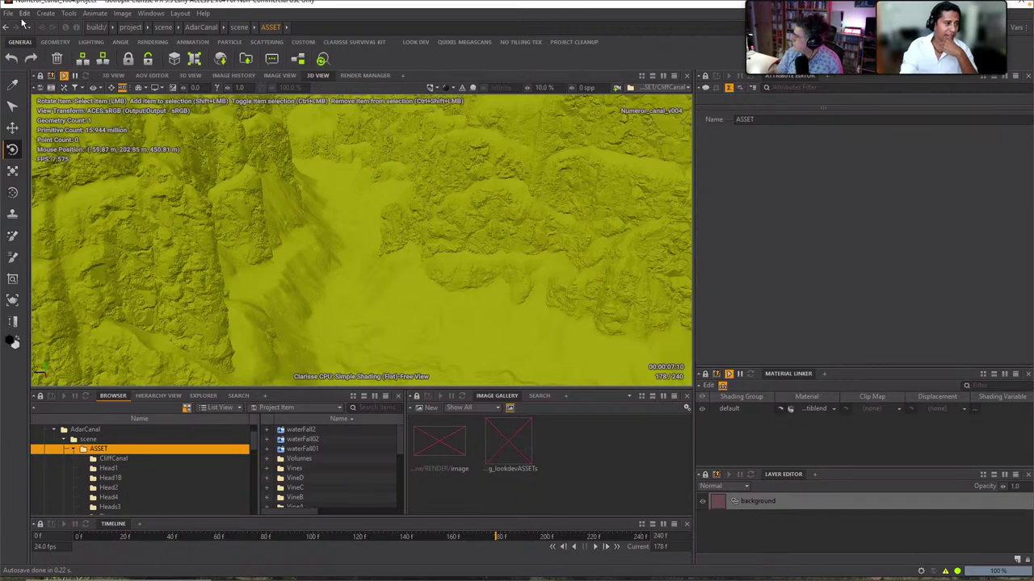
pyautogui.click(8, 14)
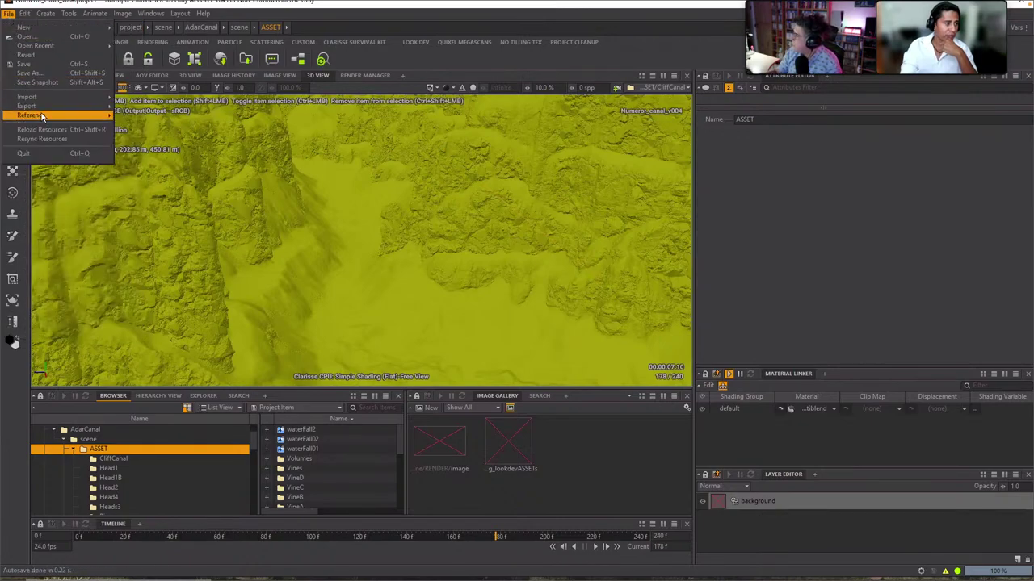
pyautogui.moveTo(48, 115)
pyautogui.click(138, 116)
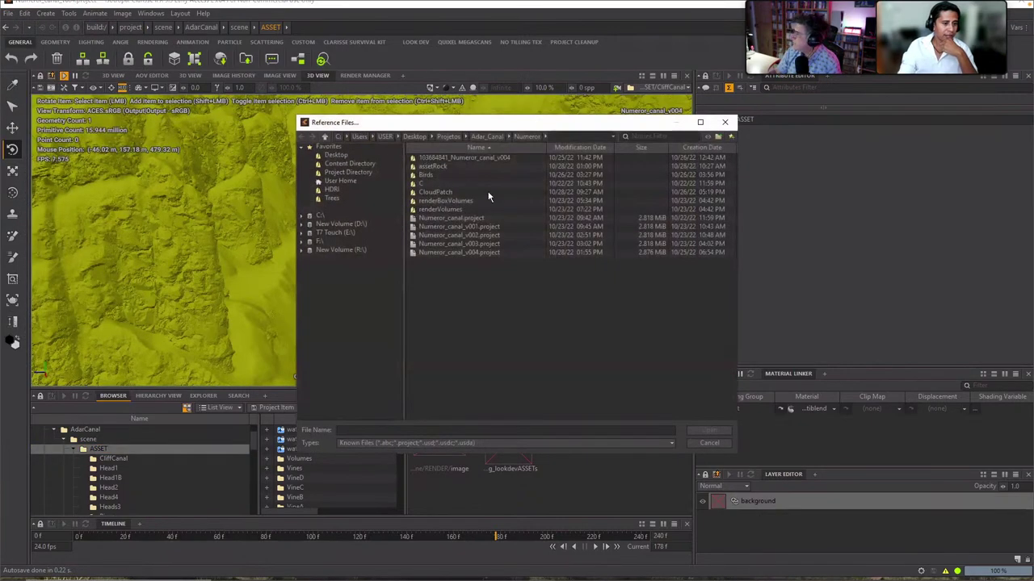
pyautogui.click(436, 194)
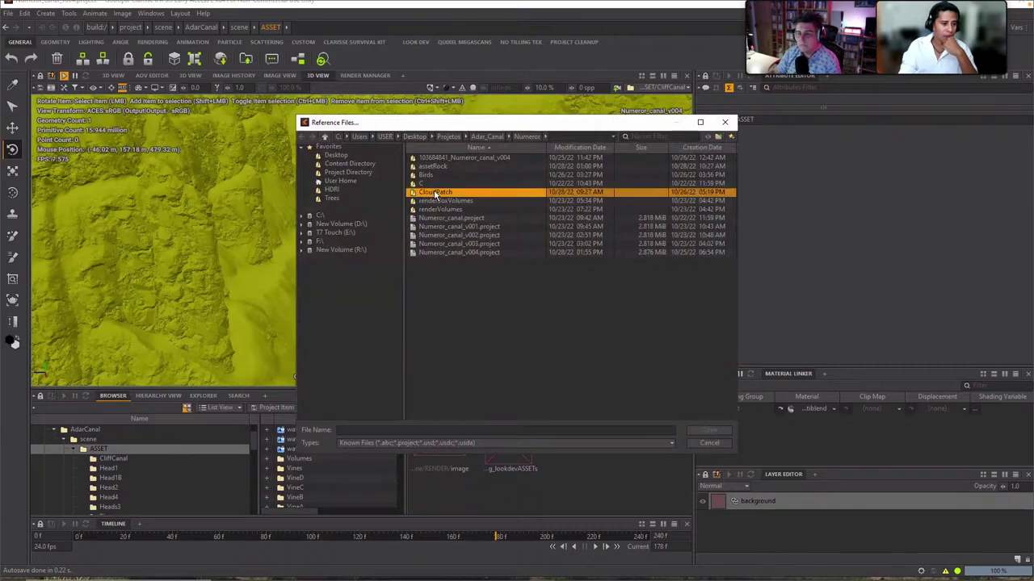
pyautogui.click(434, 186)
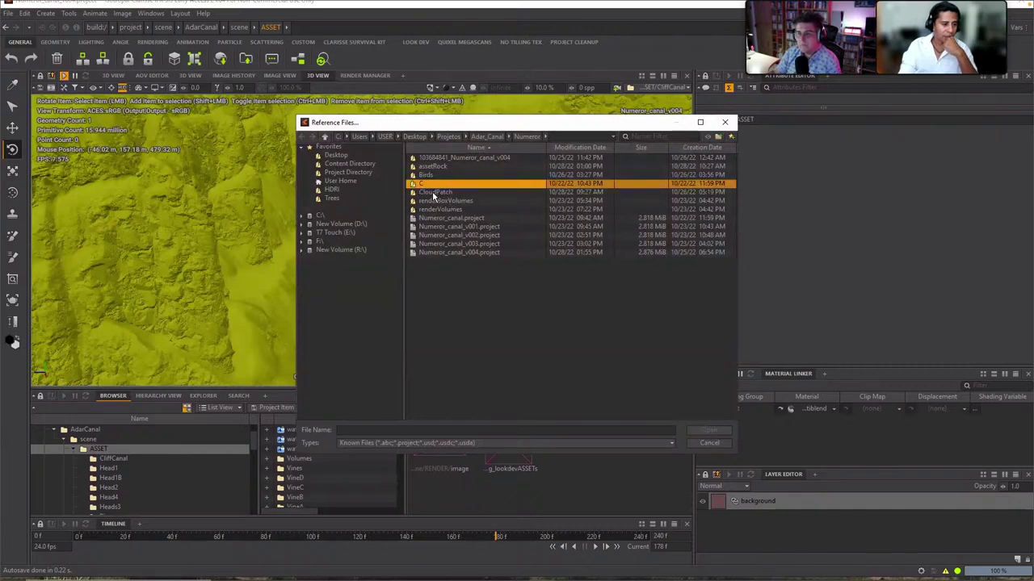
pyautogui.doubleClick(434, 184)
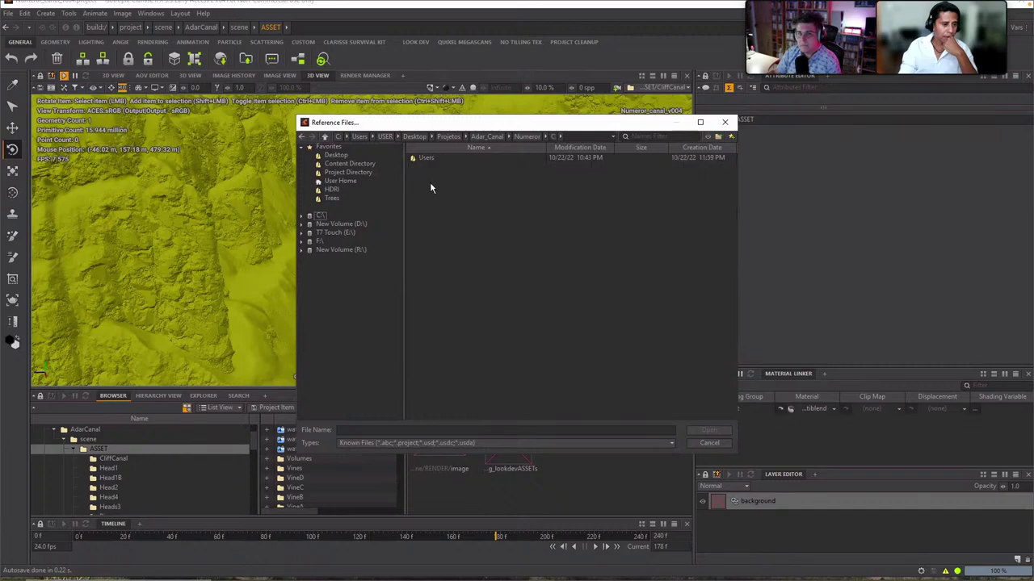
# Browse through the nested Users and Adar_Canal folders to the abc folder holding the project's Alembic files
pyautogui.doubleClick(434, 159)
pyautogui.doubleClick(437, 158)
pyautogui.doubleClick(437, 157)
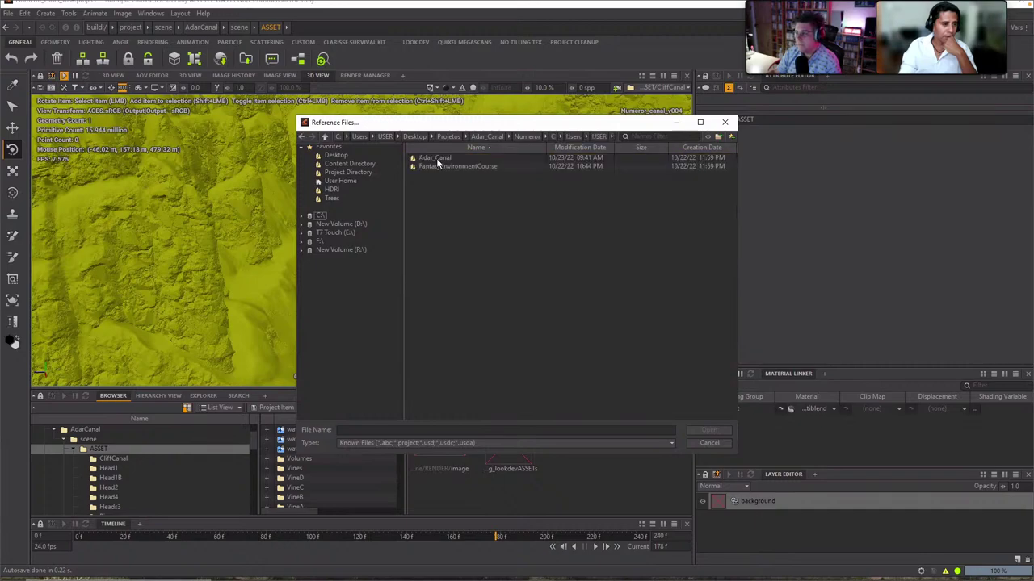
pyautogui.click(440, 160)
pyautogui.doubleClick(442, 160)
pyautogui.doubleClick(447, 159)
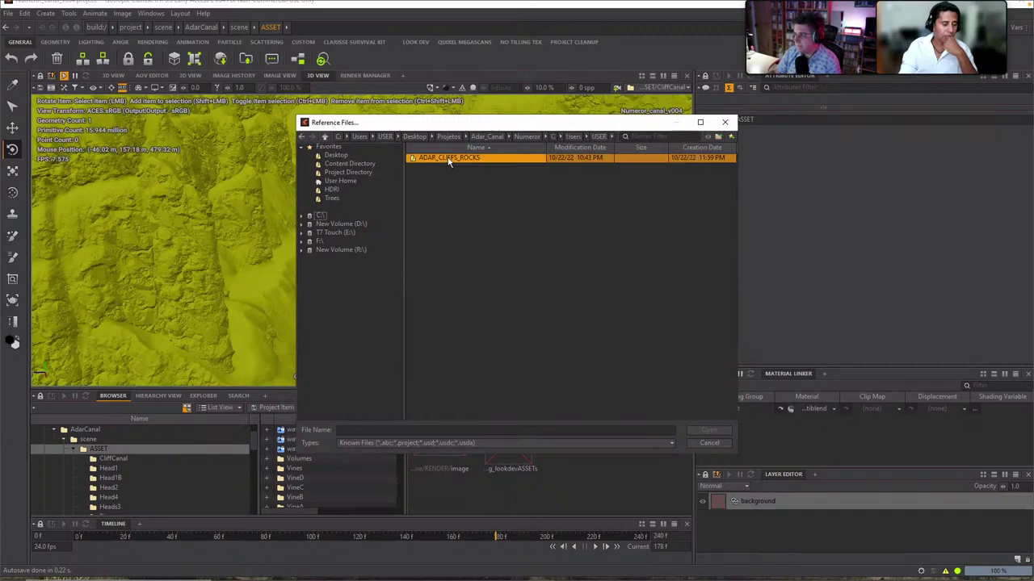
pyautogui.doubleClick(428, 159)
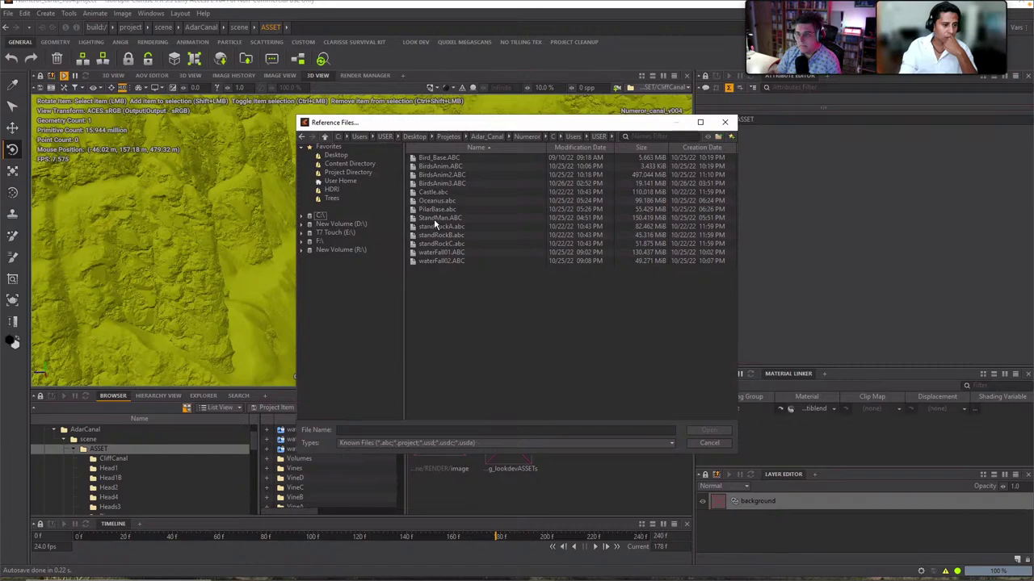
# Look through the abc folder's Alembic files, including the StandMan, standRock, Oceanus and waterFall files
pyautogui.click(435, 219)
pyautogui.click(439, 228)
pyautogui.click(434, 202)
pyautogui.click(440, 235)
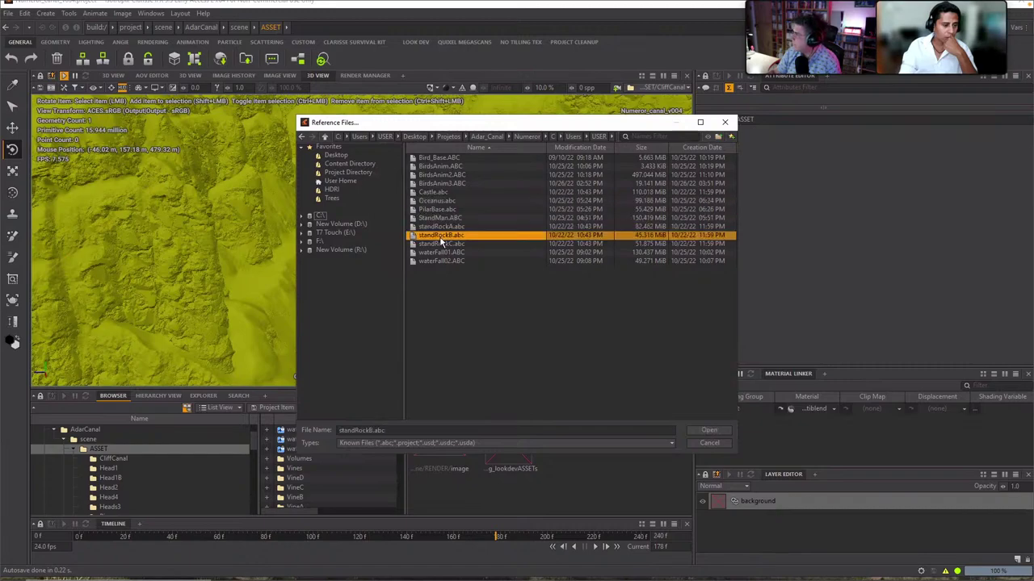
pyautogui.click(440, 261)
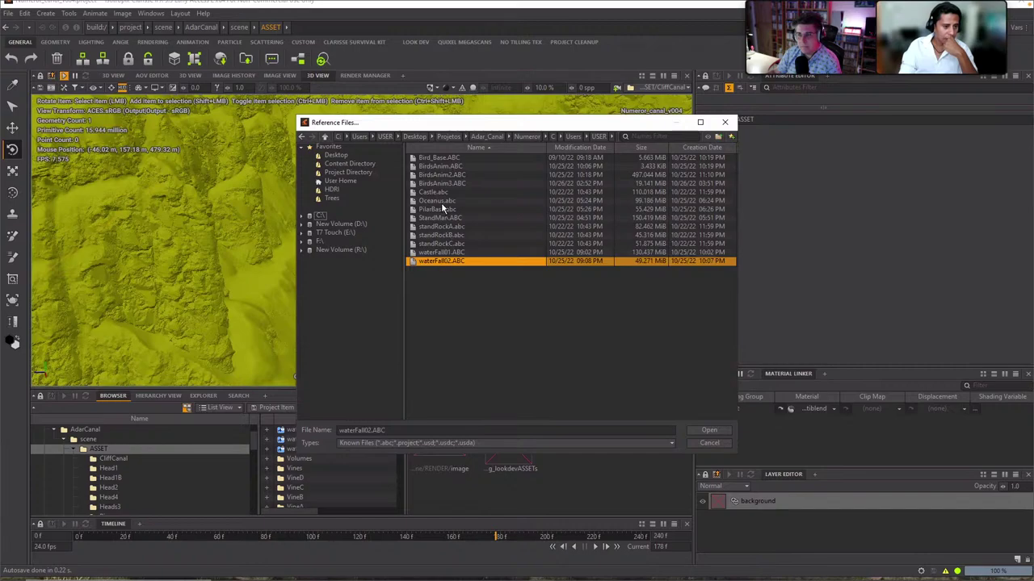
# Reference CliffCanal2.abc from the neighbouring geo folder into the ASSET context
pyautogui.click(303, 137)
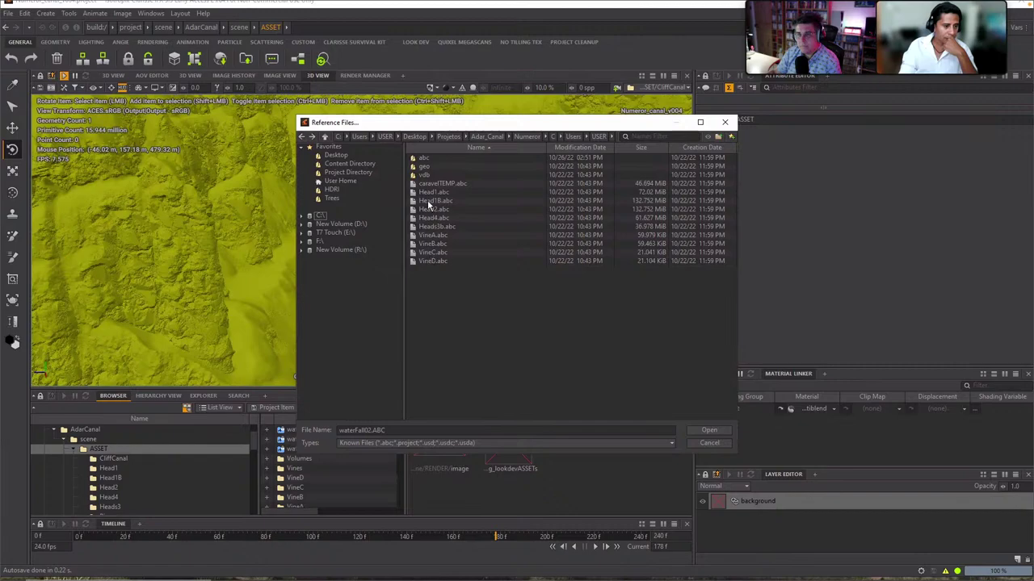
pyautogui.doubleClick(425, 168)
pyautogui.click(441, 160)
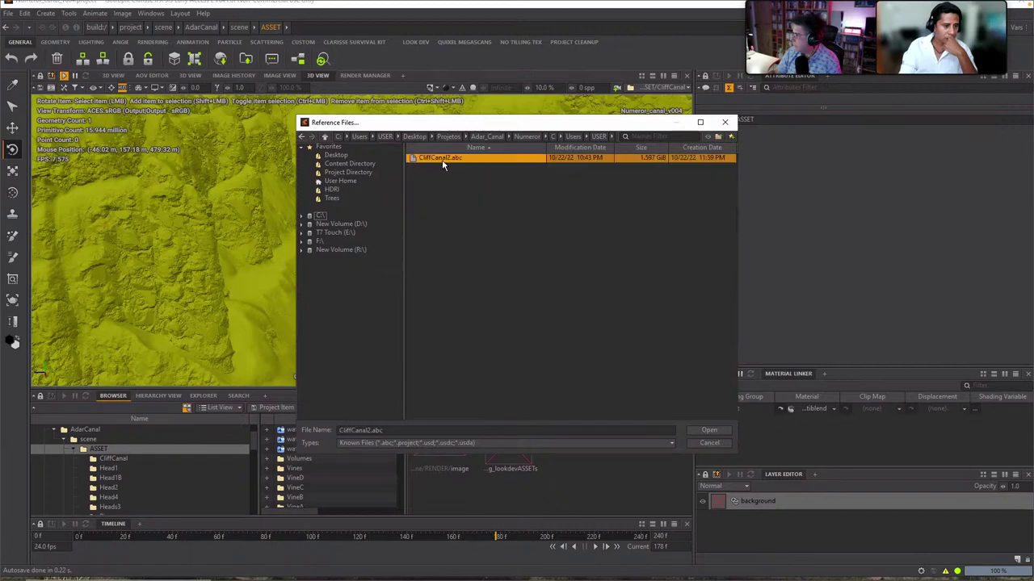
pyautogui.click(710, 429)
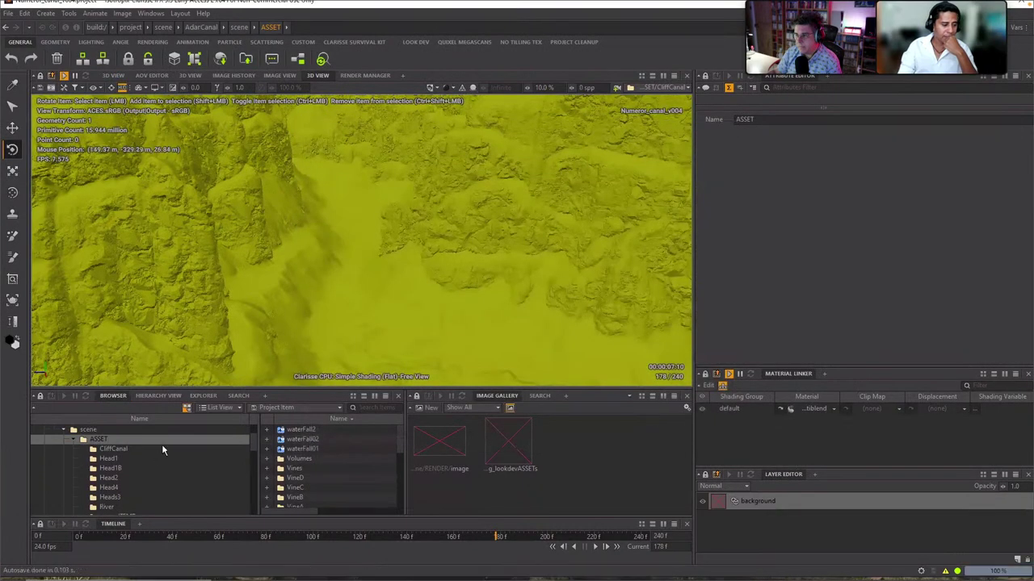
# Inspect the CliffCanal2 reference and its MaskRiver geometry in ASSET, and delete that reference
pyautogui.moveTo(256, 443); pyautogui.dragTo(259, 497)
pyautogui.scroll(5, 254, 485)
pyautogui.click(122, 496)
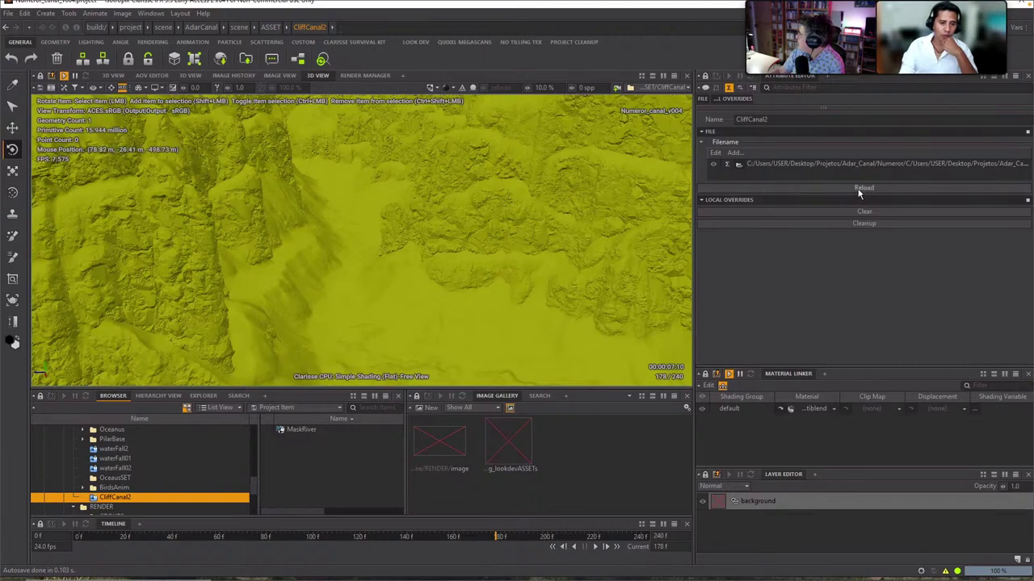
pyautogui.click(325, 443)
pyautogui.click(301, 428)
pyautogui.click(162, 498)
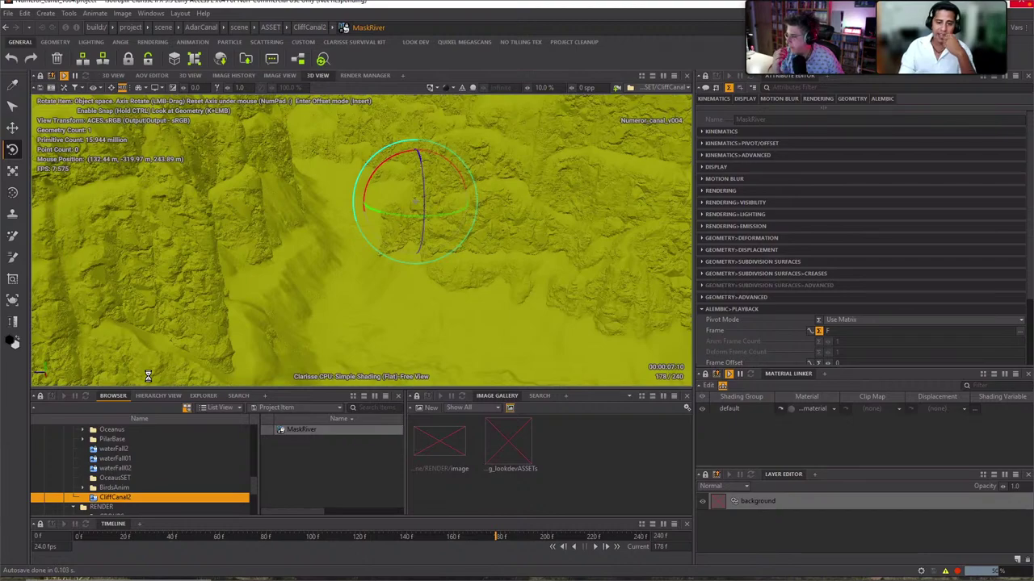
pyautogui.press('Delete')
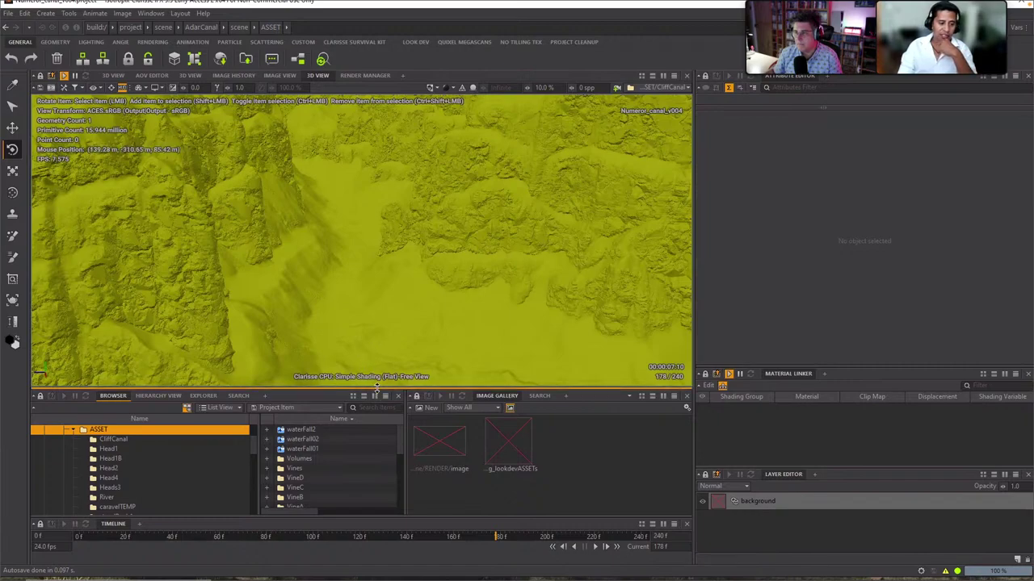
# Select the original CliffCanal MaskRiver geometry and go to the multiblend material assigned to its default shading group
pyautogui.moveTo(378, 389); pyautogui.dragTo(380, 388)
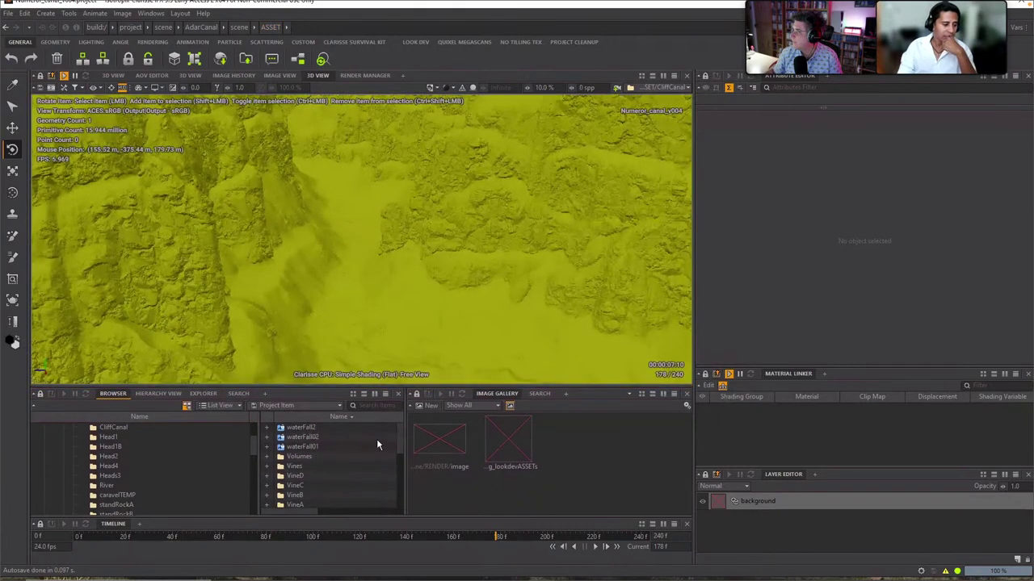
pyautogui.moveTo(402, 444); pyautogui.dragTo(391, 515)
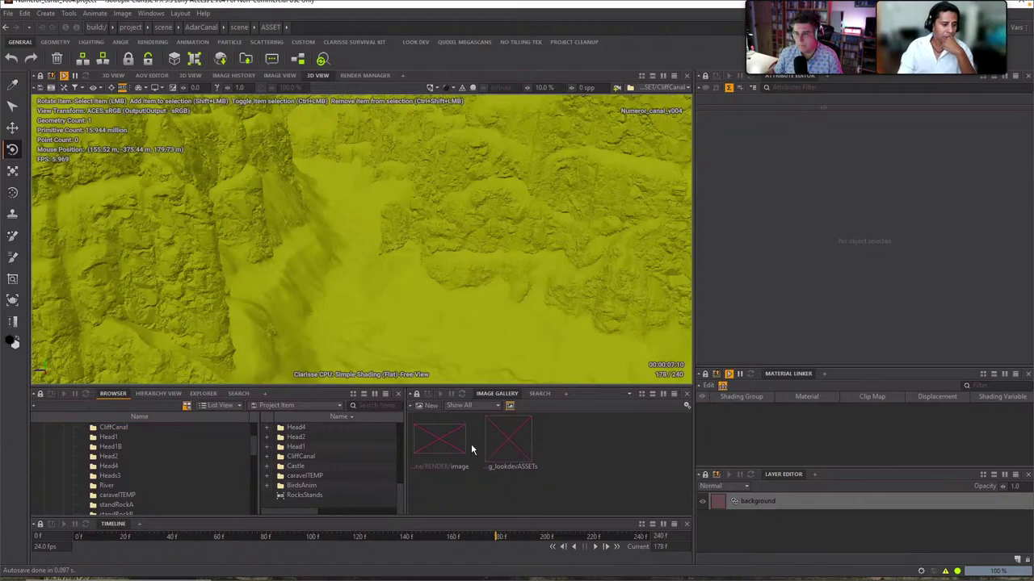
pyautogui.click(468, 331)
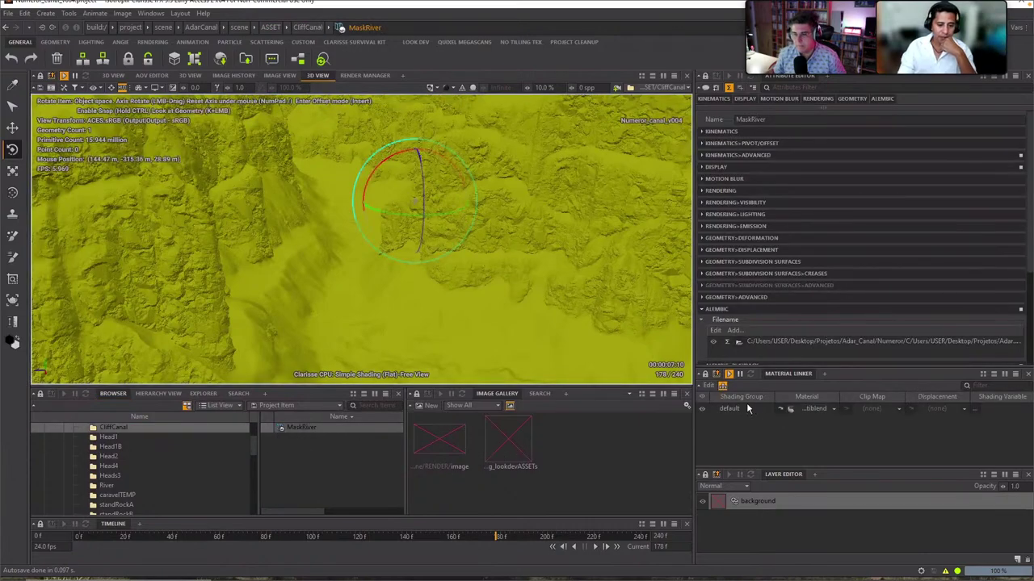
pyautogui.click(779, 408)
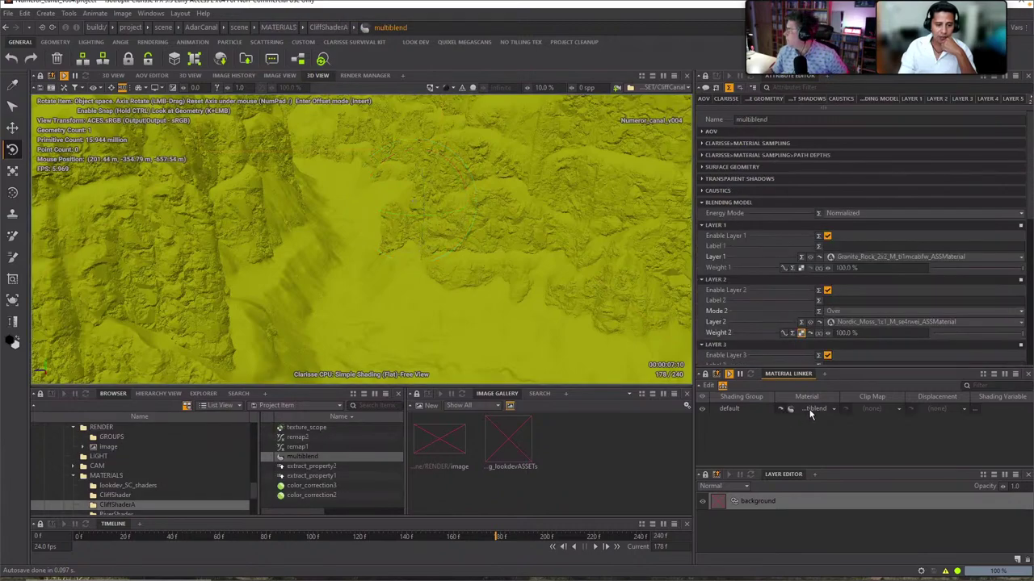
pyautogui.click(812, 411)
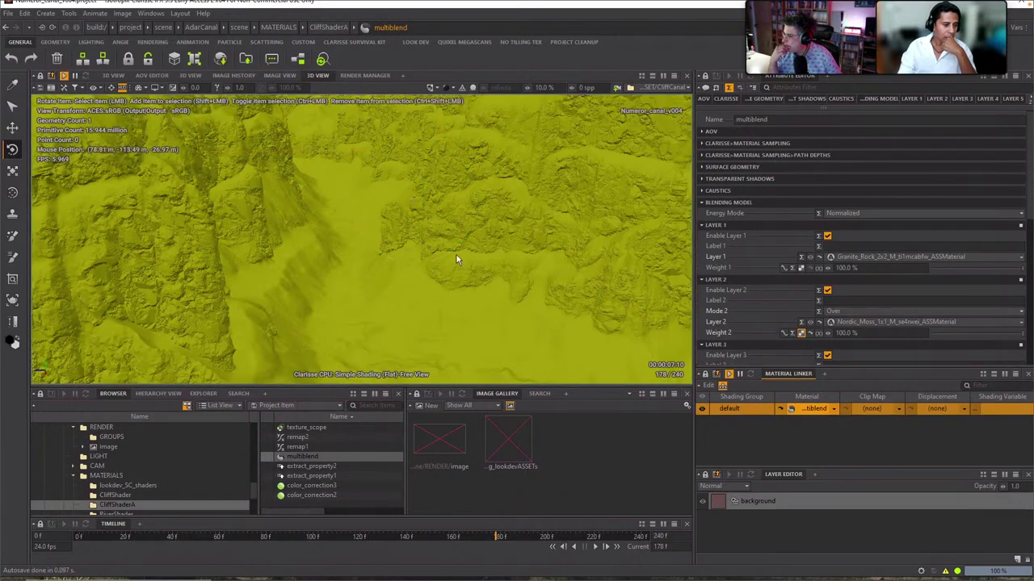
# Open the multiblend material's node network in a maximised Material Editor
pyautogui.doubleClick(311, 457)
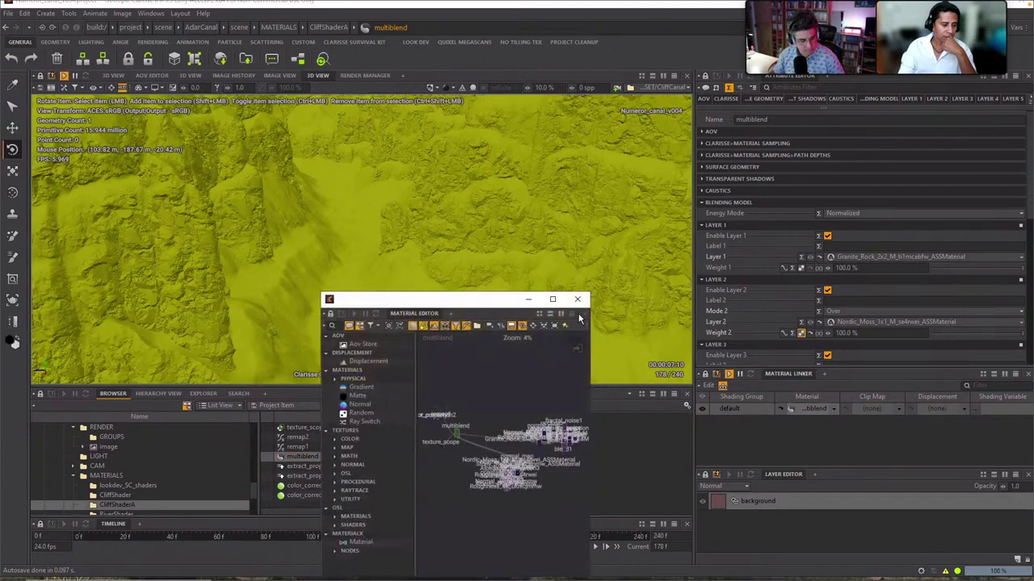
pyautogui.click(551, 299)
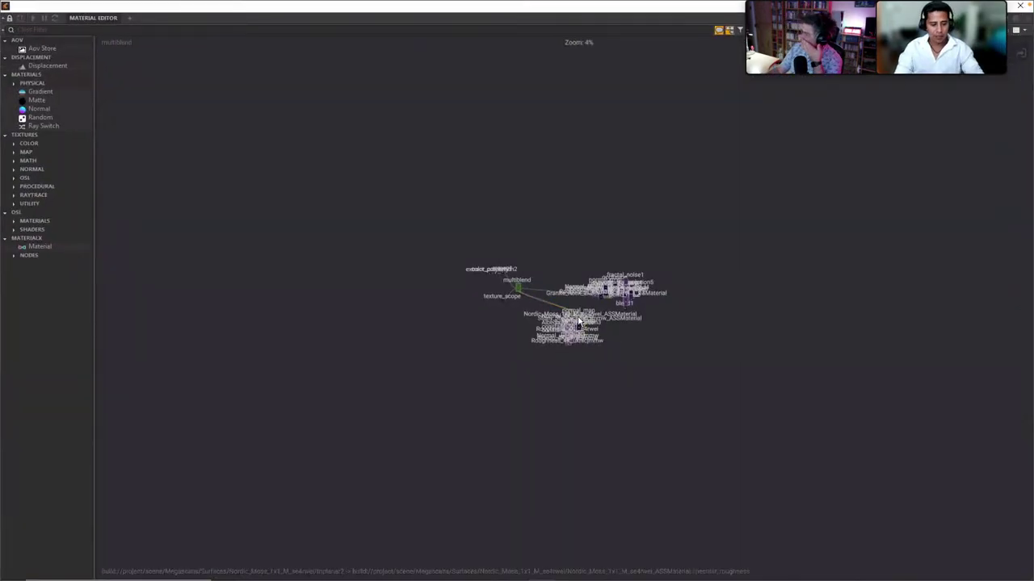
pyautogui.keyDown('alt'); pyautogui.moveTo(577, 323); pyautogui.dragTo(845, 324, button='right'); pyautogui.keyUp('alt')
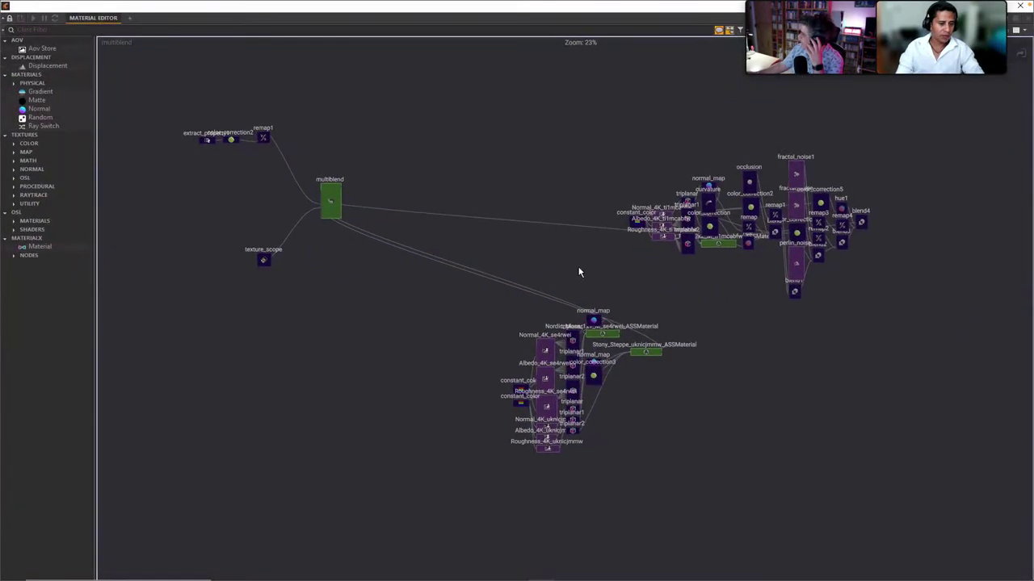
# Move the multiblend node with its mask chain and texture_scope to the far right of the network, and place the Granite_Rock material node beside it
pyautogui.moveTo(148, 92); pyautogui.dragTo(373, 307)
pyautogui.moveTo(331, 197); pyautogui.dragTo(1014, 302)
pyautogui.moveTo(722, 247); pyautogui.dragTo(905, 287)
pyautogui.moveTo(905, 287); pyautogui.dragTo(800, 293, button='middle')
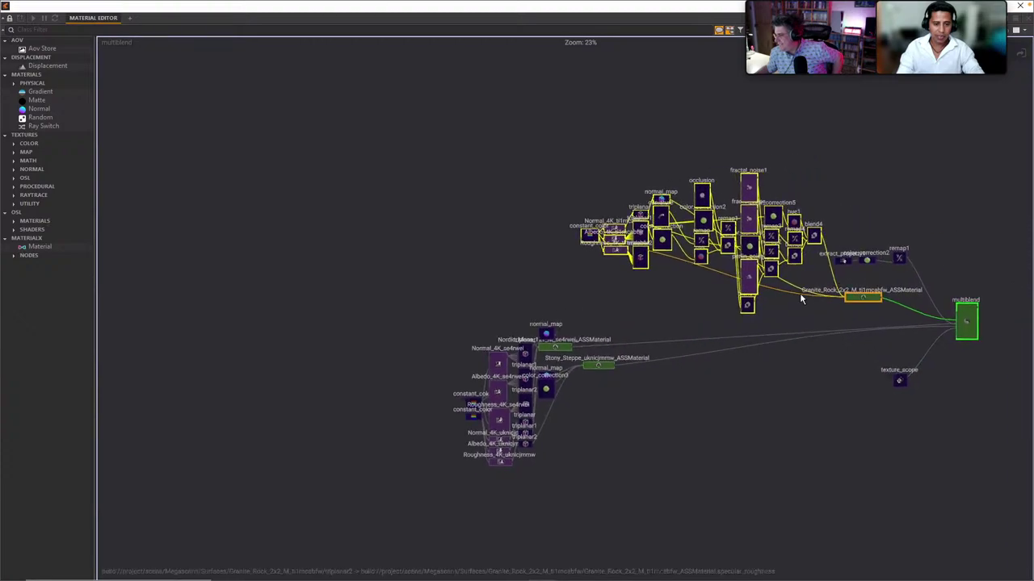
# Separate blend4 from the Granite_Rock texture nodes and shift the extract_property1, color_correction2 and remap1 chain closer to multiblend
pyautogui.moveTo(554, 147); pyautogui.dragTo(821, 319)
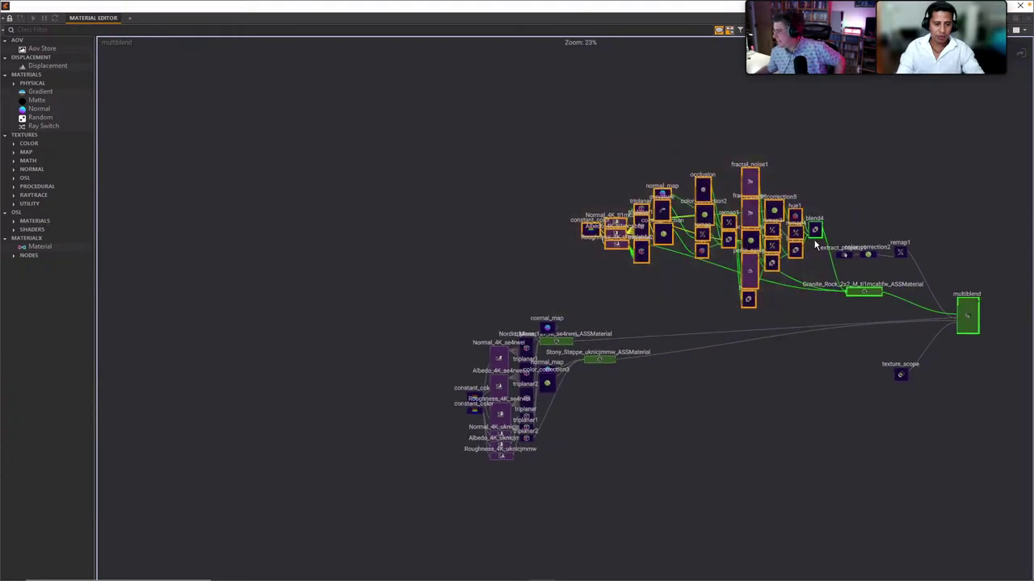
pyautogui.moveTo(816, 229)
pyautogui.mouseDown()
pyautogui.moveTo(808, 227)
pyautogui.moveTo(827, 226)
pyautogui.mouseUp()
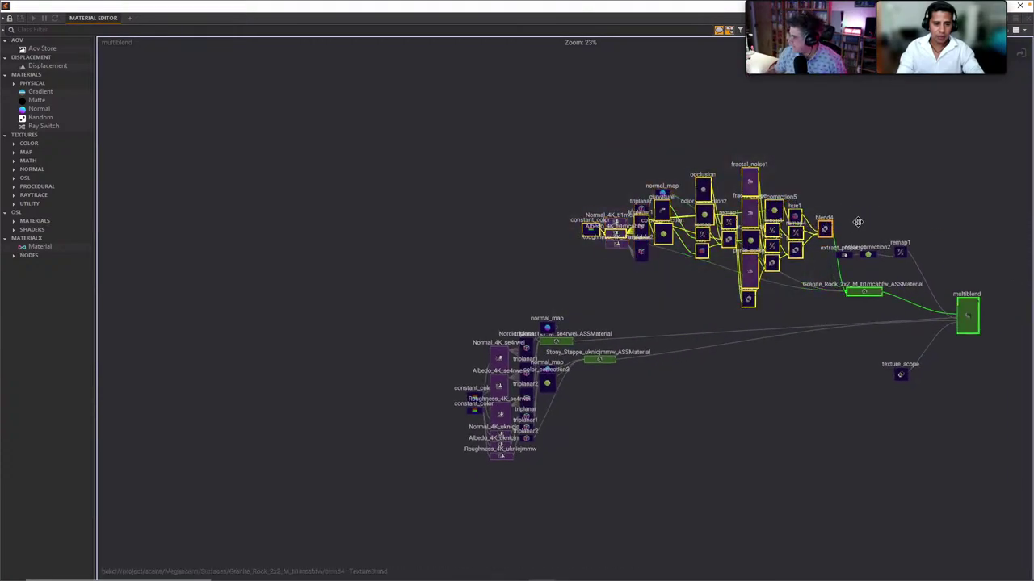
pyautogui.moveTo(856, 224); pyautogui.dragTo(791, 237, button='middle')
pyautogui.moveTo(802, 239); pyautogui.dragTo(711, 270)
pyautogui.scroll(4, 694, 291)
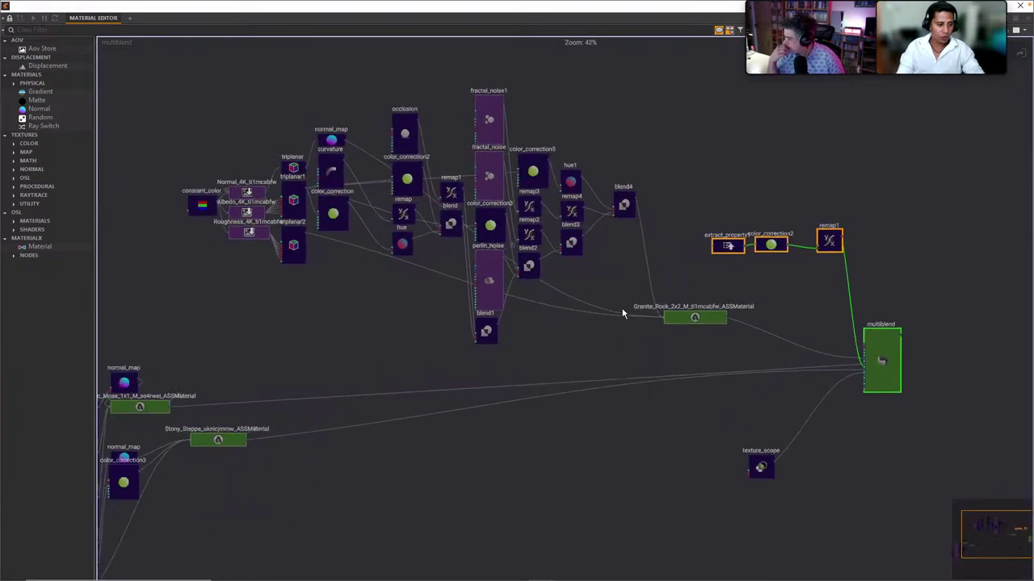
# Pull the Stony_Steppe and Nordic_Moss material nodes out to the right of their texture nodes
pyautogui.moveTo(581, 336); pyautogui.dragTo(711, 225, button='middle')
pyautogui.moveTo(371, 316); pyautogui.dragTo(428, 357)
pyautogui.moveTo(296, 278); pyautogui.dragTo(434, 272)
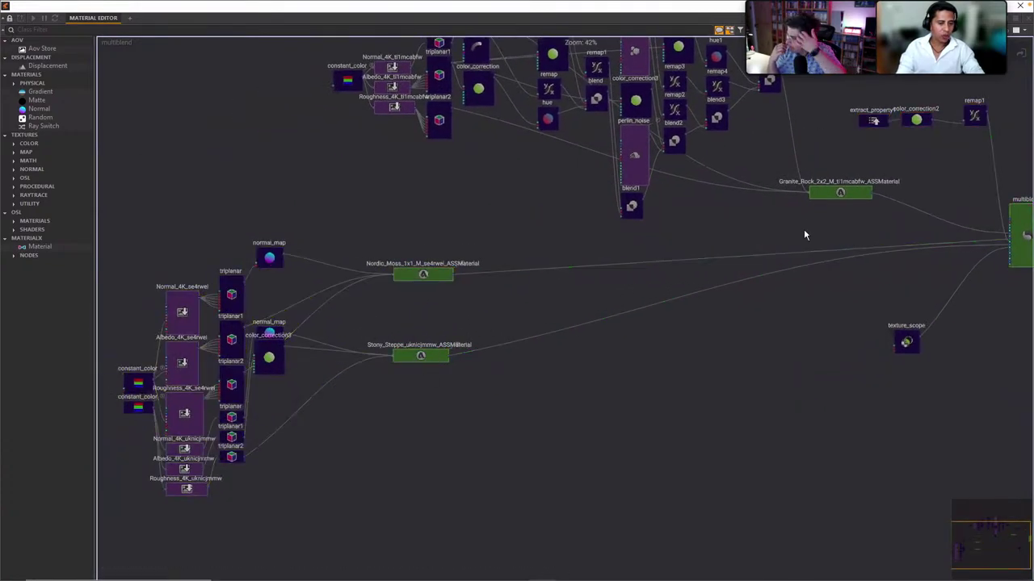
# Trace the input network of the Granite_Rock material and the upstream connections of its hue node
pyautogui.moveTo(805, 231); pyautogui.dragTo(741, 265, button='middle')
pyautogui.click(771, 231)
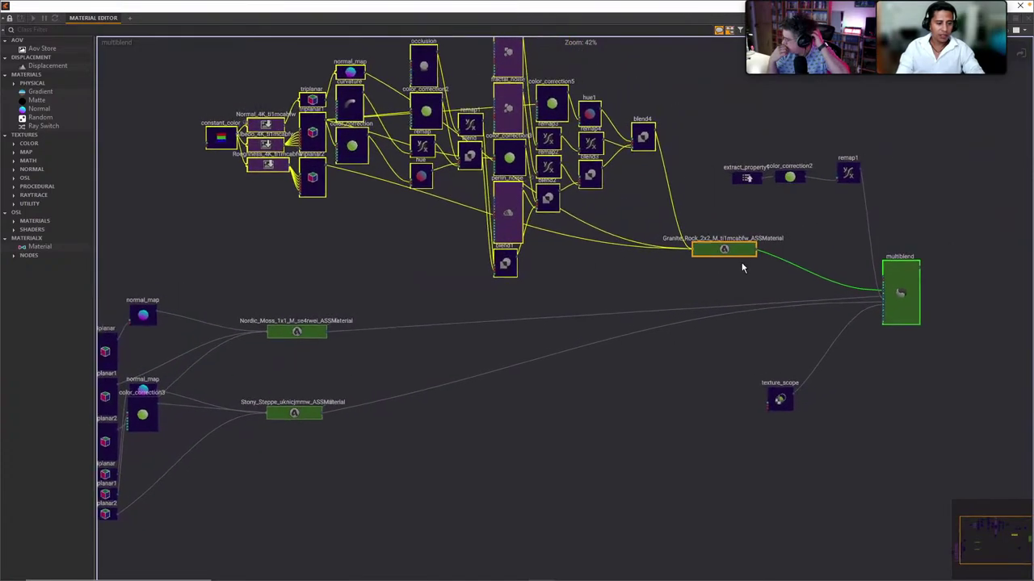
pyautogui.moveTo(737, 249); pyautogui.dragTo(741, 244)
pyautogui.moveTo(632, 337); pyautogui.dragTo(757, 393, button='middle')
pyautogui.scroll(3, 693, 263)
pyautogui.moveTo(604, 219); pyautogui.dragTo(599, 282, button='middle')
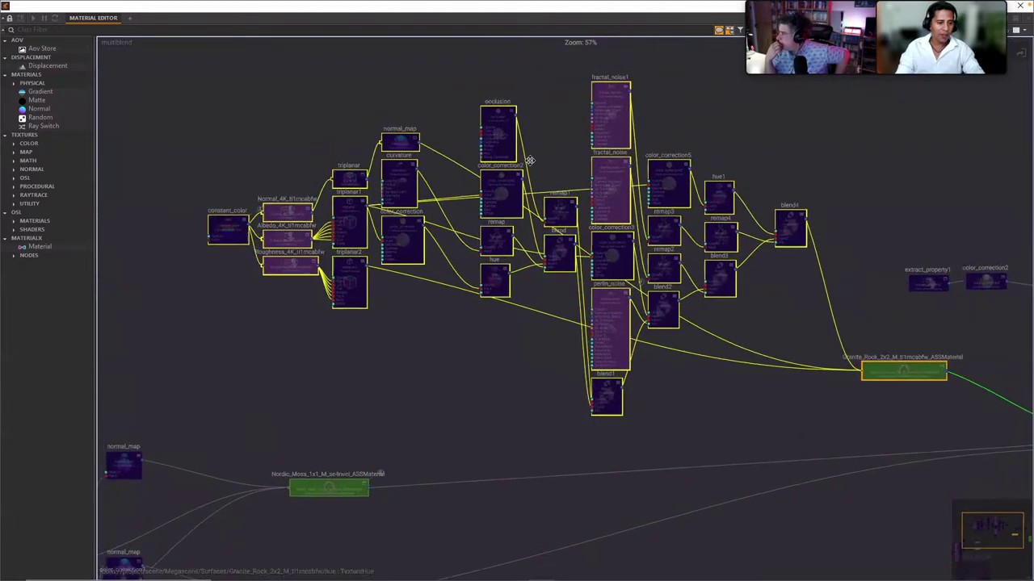
pyautogui.click(497, 279)
pyautogui.moveTo(549, 326); pyautogui.dragTo(727, 319, button='middle')
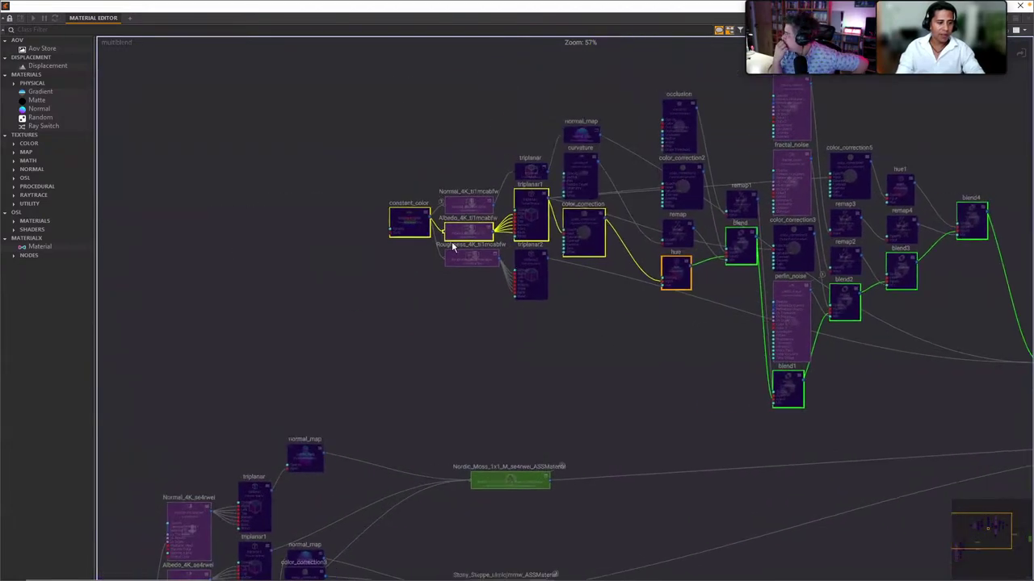
# Spread out the Granite_Rock constant_color, the normal, albedo and roughness map nodes, and their three triplanar nodes
pyautogui.moveTo(399, 228); pyautogui.dragTo(299, 234)
pyautogui.moveTo(273, 172); pyautogui.dragTo(515, 301)
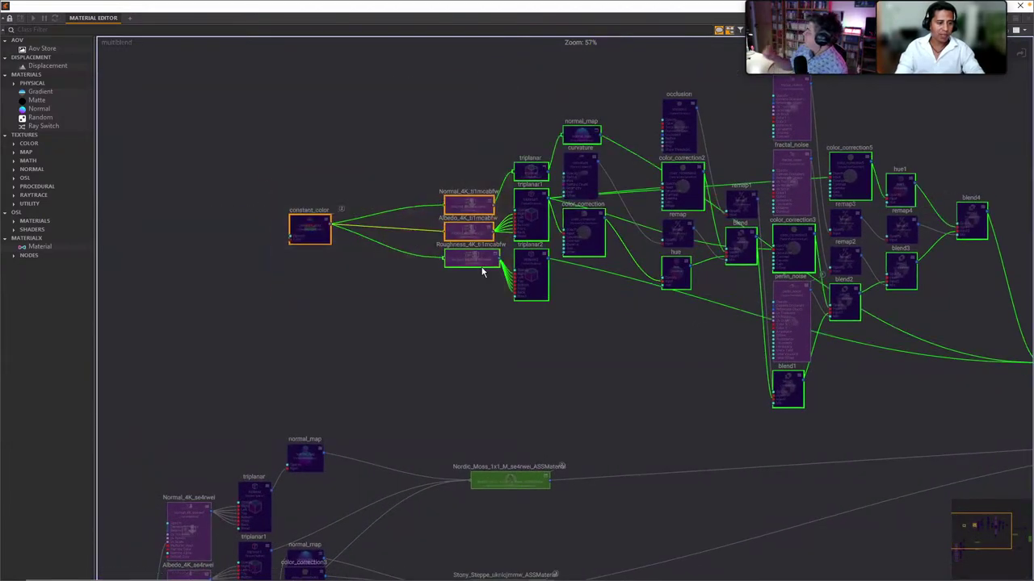
pyautogui.moveTo(480, 270); pyautogui.dragTo(467, 326)
pyautogui.click(458, 237)
pyautogui.moveTo(458, 248); pyautogui.dragTo(442, 269)
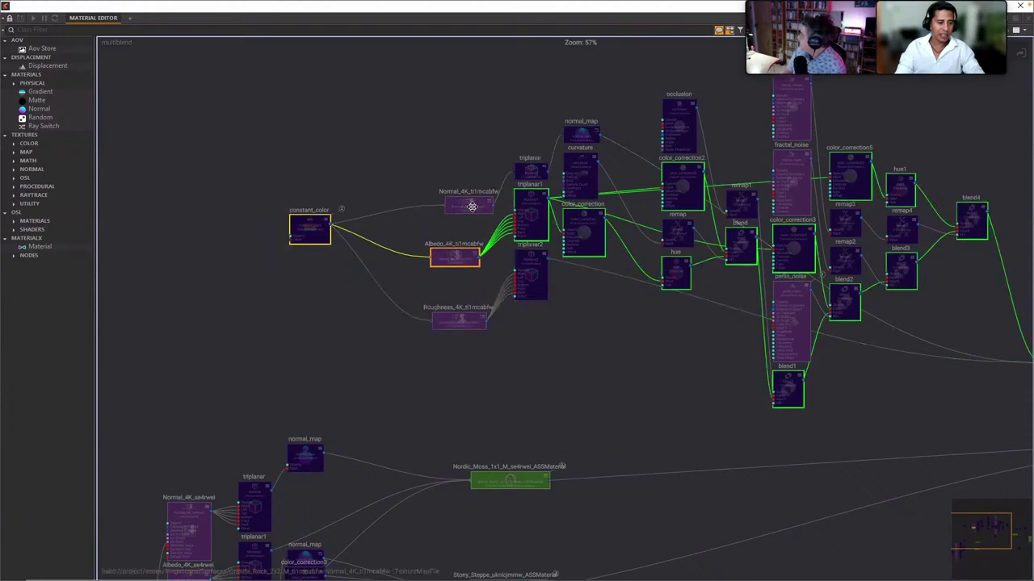
pyautogui.moveTo(467, 204); pyautogui.dragTo(445, 157)
pyautogui.moveTo(510, 279); pyautogui.dragTo(524, 328)
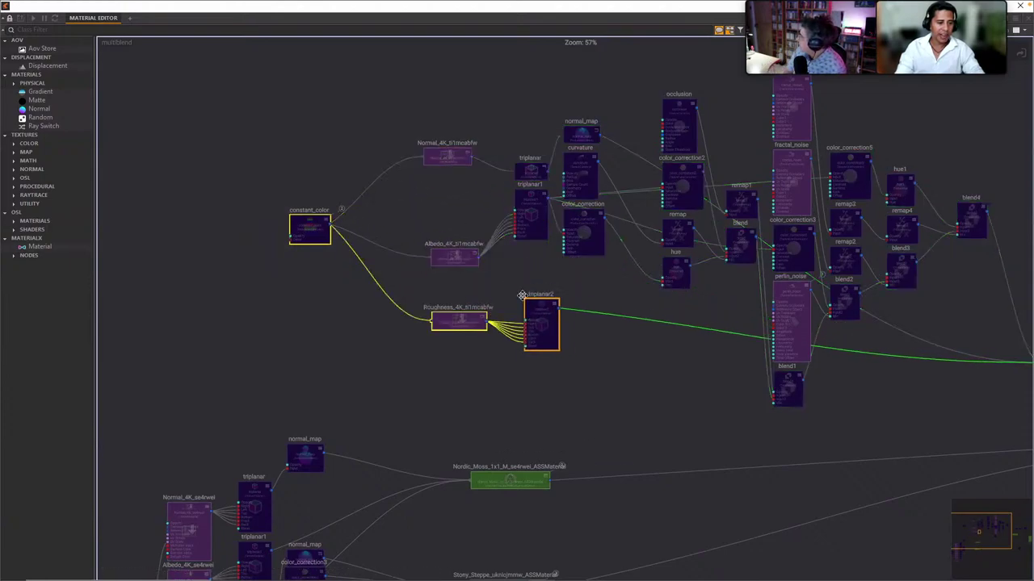
pyautogui.moveTo(520, 215); pyautogui.dragTo(524, 235)
pyautogui.moveTo(533, 174); pyautogui.dragTo(529, 154)
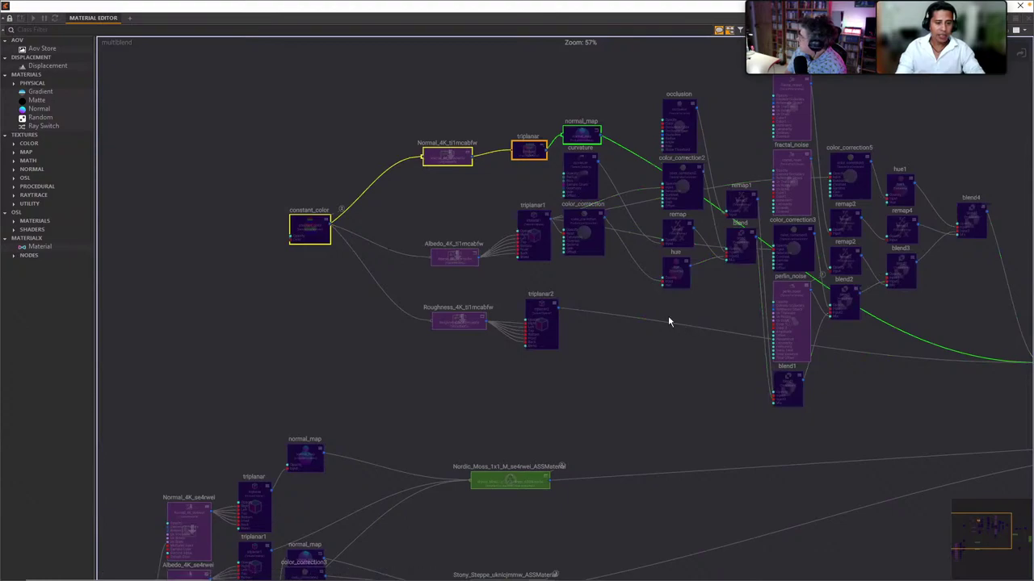
# Trace the Granite_Rock colour corrections by selecting color_correction2 and color_correction3, and move the blend node down clear of remap1
pyautogui.moveTo(668, 316); pyautogui.dragTo(612, 323, button='middle')
pyautogui.moveTo(622, 184)
pyautogui.mouseDown()
pyautogui.moveTo(612, 194)
pyautogui.moveTo(615, 161)
pyautogui.moveTo(614, 182)
pyautogui.mouseUp()
pyautogui.moveTo(614, 182); pyautogui.dragTo(522, 157, button='middle')
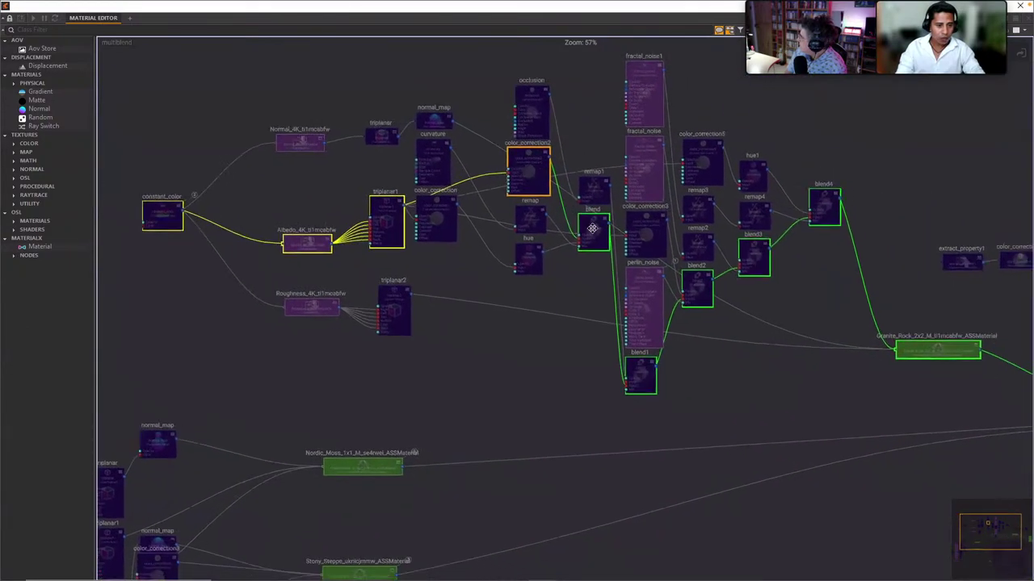
pyautogui.moveTo(594, 229); pyautogui.dragTo(581, 277)
pyautogui.moveTo(732, 281); pyautogui.dragTo(591, 279, button='middle')
pyautogui.click(505, 234)
# Tidy the spacing of the mask chain feeding multiblend by shifting remap1, and select extract_property1
pyautogui.moveTo(844, 219); pyautogui.dragTo(772, 201, button='middle')
pyautogui.moveTo(700, 196); pyautogui.dragTo(910, 269)
pyautogui.moveTo(873, 235); pyautogui.dragTo(847, 240)
pyautogui.moveTo(725, 249); pyautogui.dragTo(710, 252)
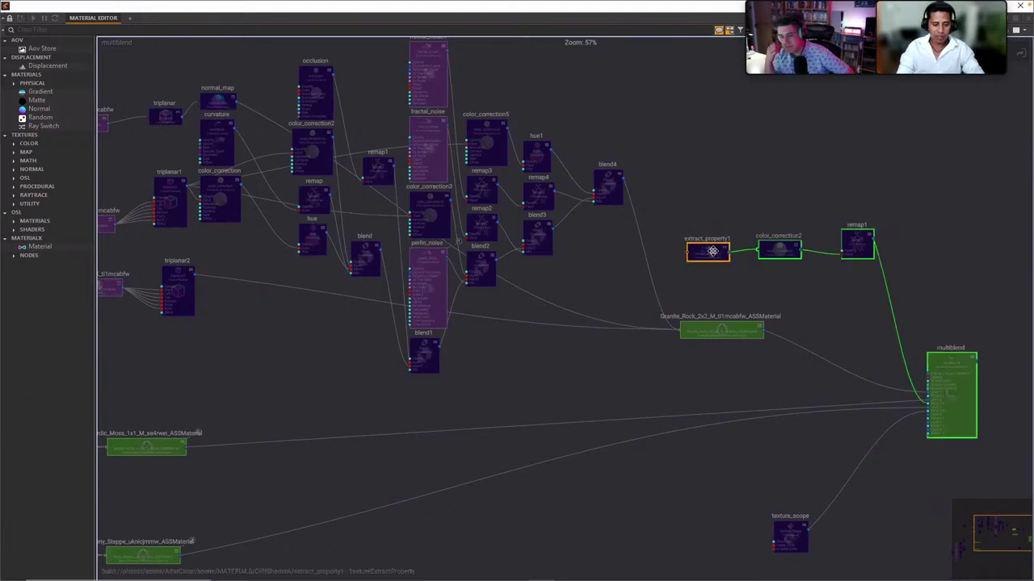
# Restore the Material Editor to a floating window and inspect the property name that extract_property1 extracts
pyautogui.click(995, 5)
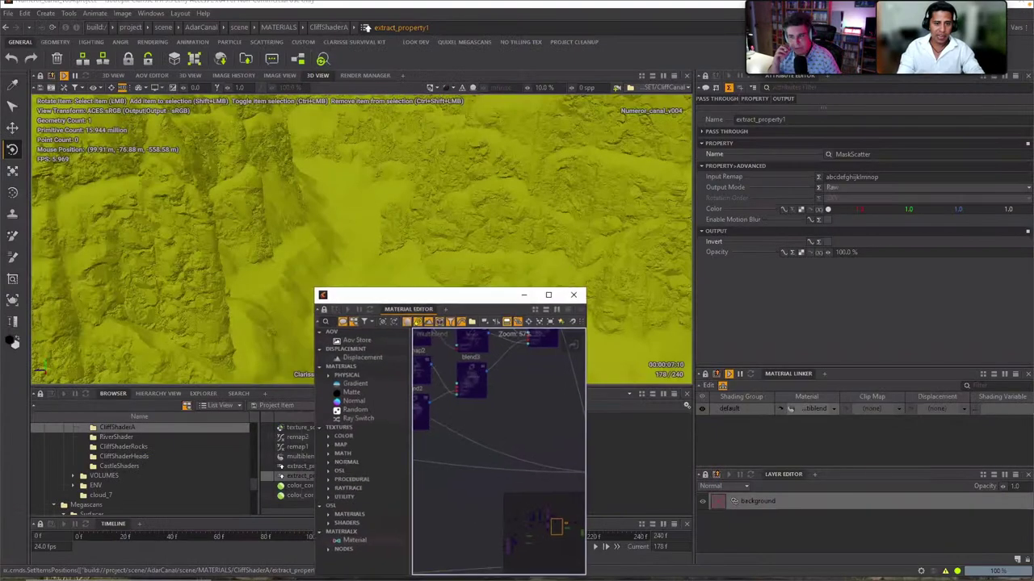
pyautogui.moveTo(874, 154); pyautogui.dragTo(819, 159)
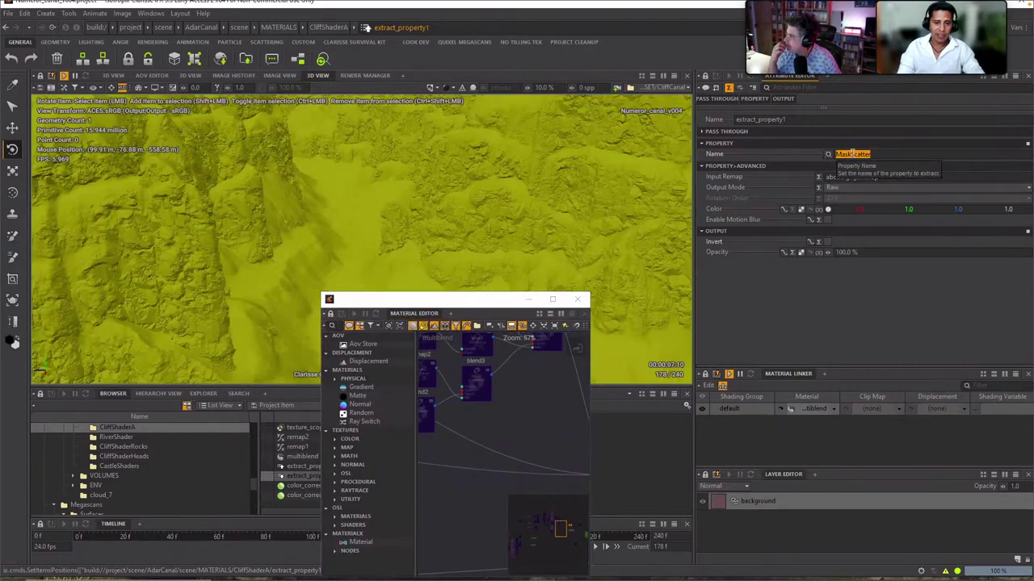
pyautogui.moveTo(494, 302); pyautogui.dragTo(564, 134)
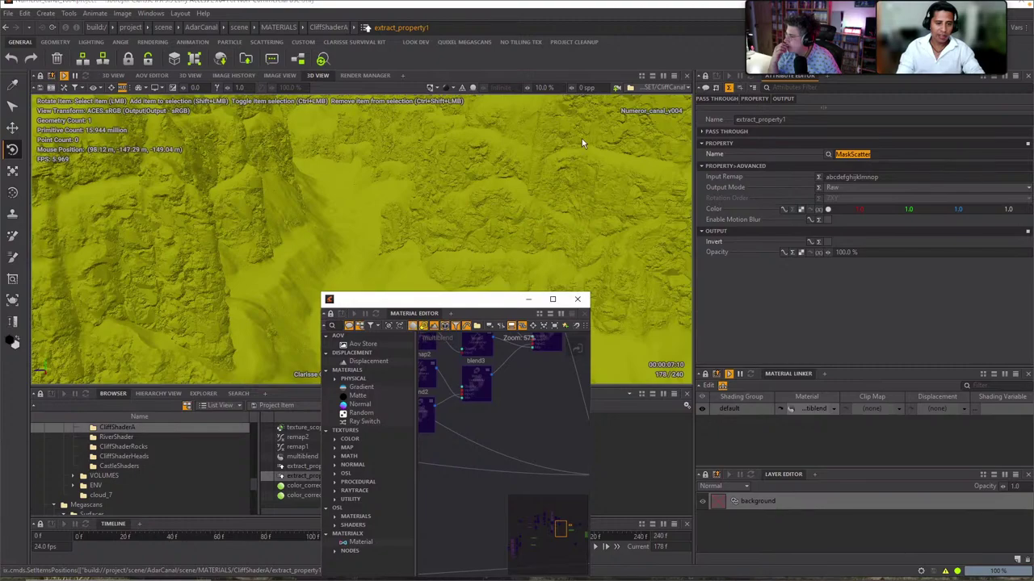
pyautogui.moveTo(876, 155); pyautogui.dragTo(811, 159)
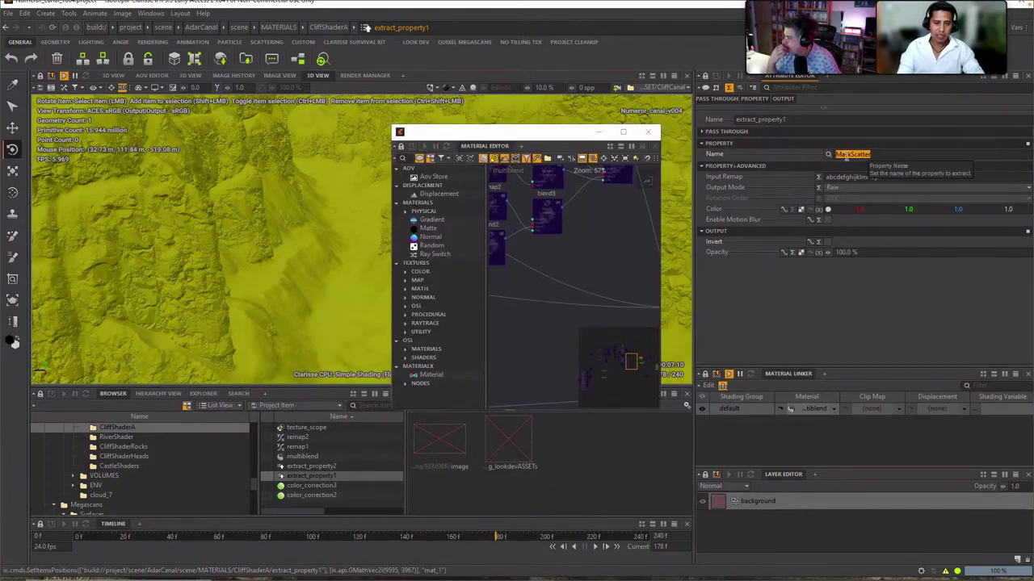
pyautogui.click(562, 253)
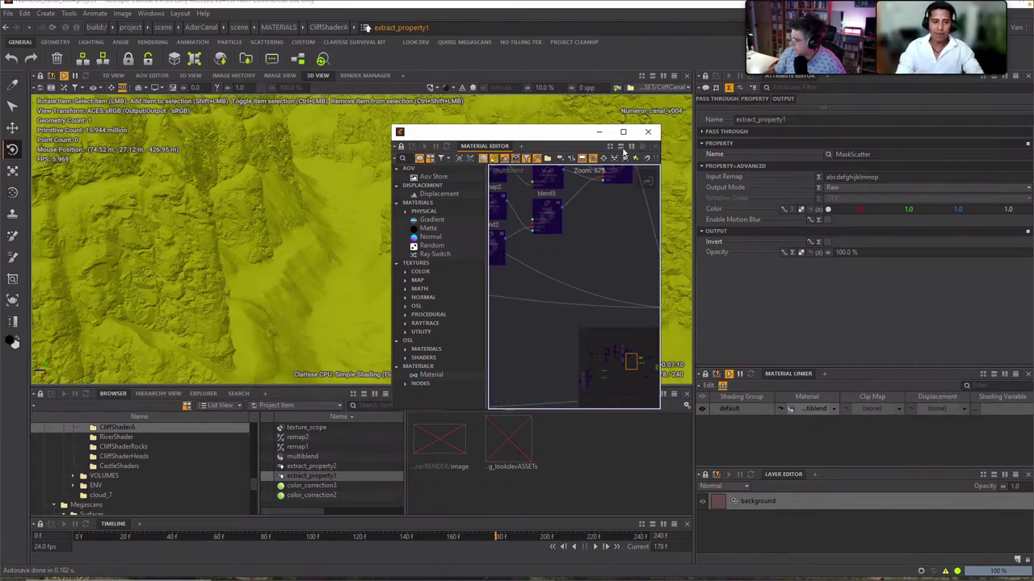
# Frame the cliff from farther back, switch the 3D view to Previz shading, and move the Material Editor window off the view
pyautogui.keyDown('alt'); pyautogui.moveTo(269, 202); pyautogui.dragTo(204, 202); pyautogui.keyUp('alt')
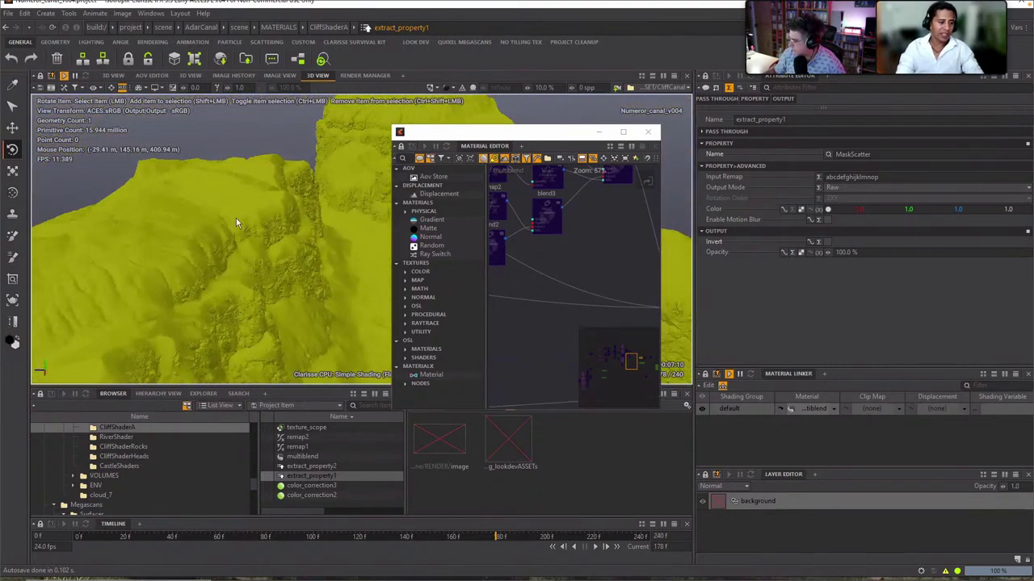
pyautogui.keyDown('alt'); pyautogui.moveTo(227, 293); pyautogui.dragTo(247, 243, button='middle'); pyautogui.keyUp('alt')
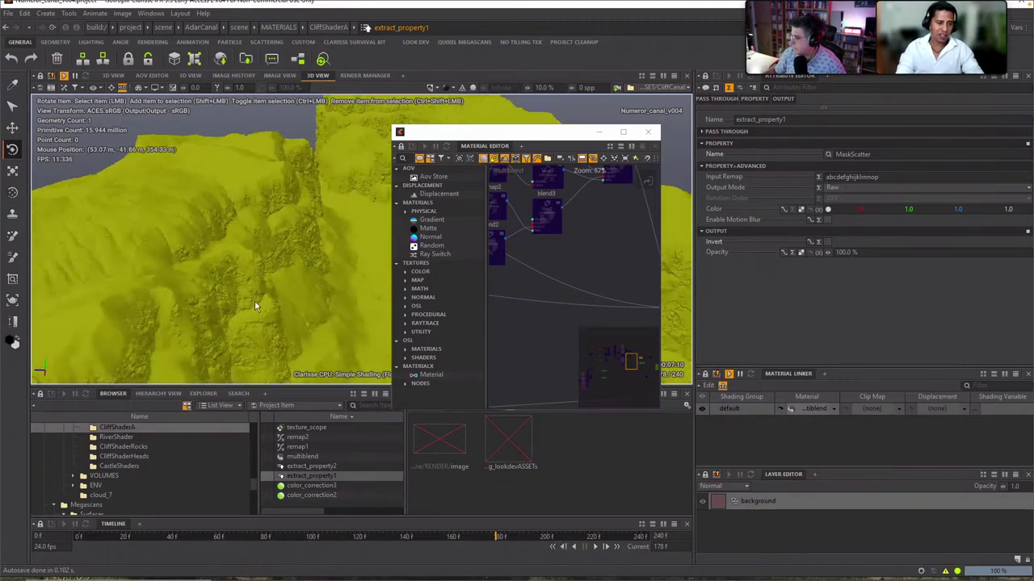
pyautogui.keyDown('alt'); pyautogui.moveTo(259, 219); pyautogui.dragTo(263, 219); pyautogui.keyUp('alt')
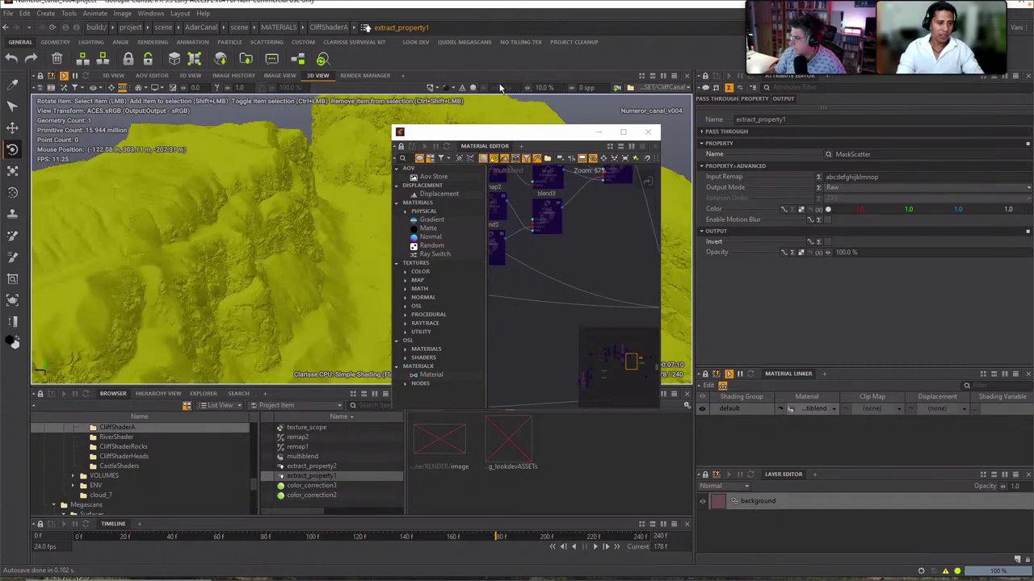
pyautogui.click(449, 87)
pyautogui.click(466, 158)
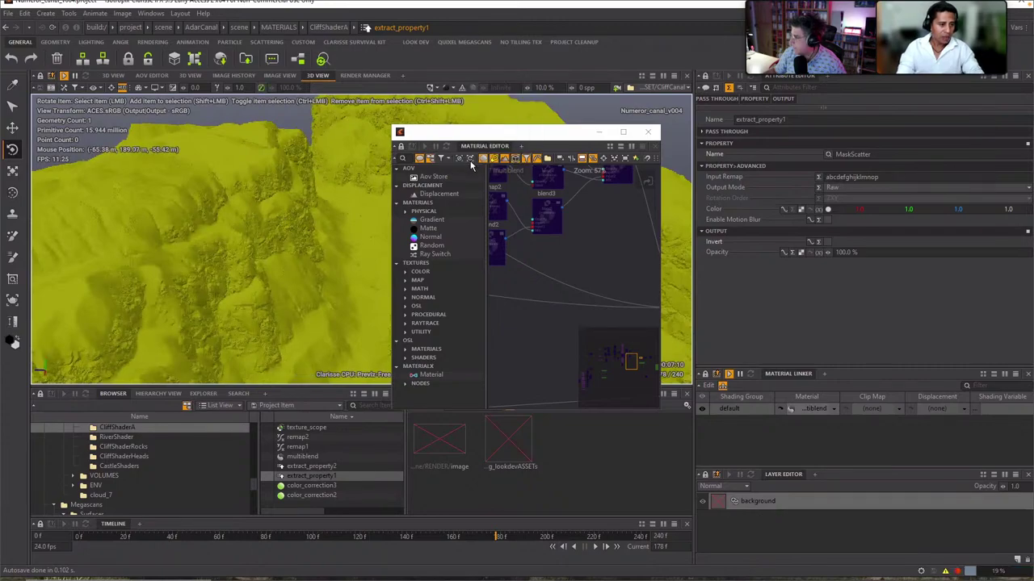
pyautogui.moveTo(498, 147); pyautogui.dragTo(775, 158)
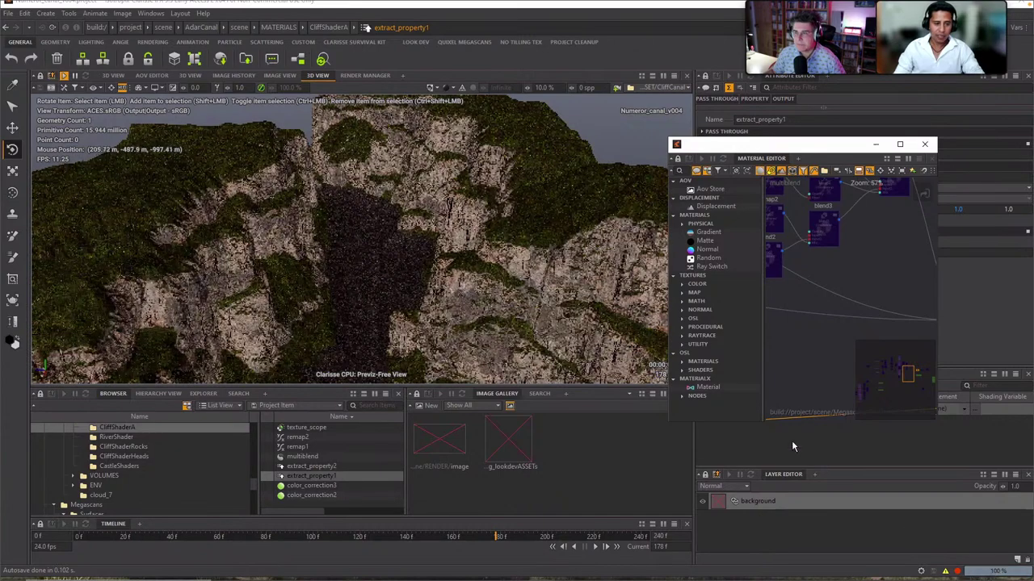
# Examine how the rock, moss and dark stony materials are distributed and blended across the shaded cliff, up close and from a distance
pyautogui.keyDown('alt'); pyautogui.moveTo(445, 260); pyautogui.dragTo(485, 258); pyautogui.keyUp('alt')
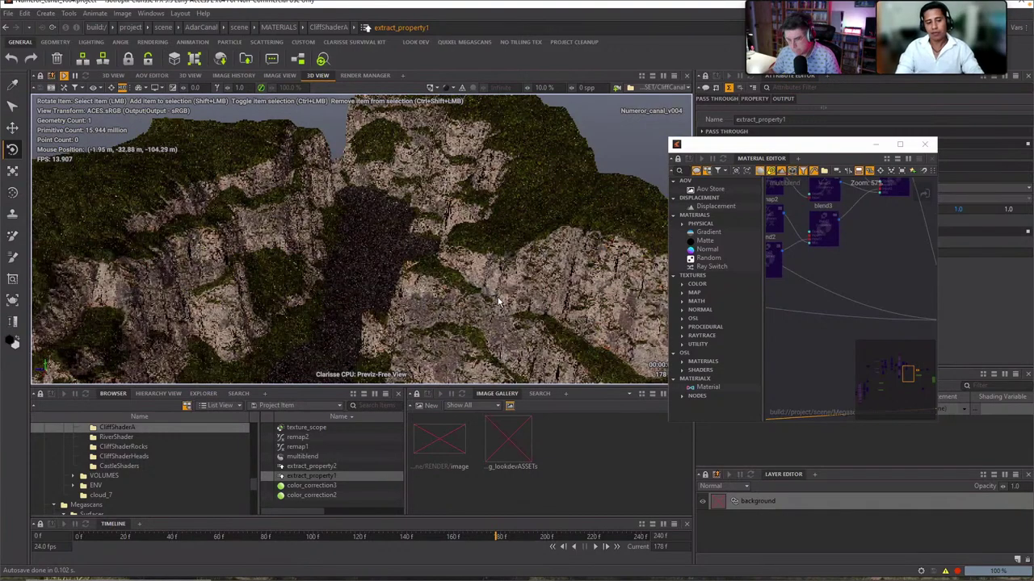
pyautogui.keyDown('alt'); pyautogui.moveTo(497, 295); pyautogui.dragTo(350, 233); pyautogui.keyUp('alt')
pyautogui.scroll(-5, 350, 238)
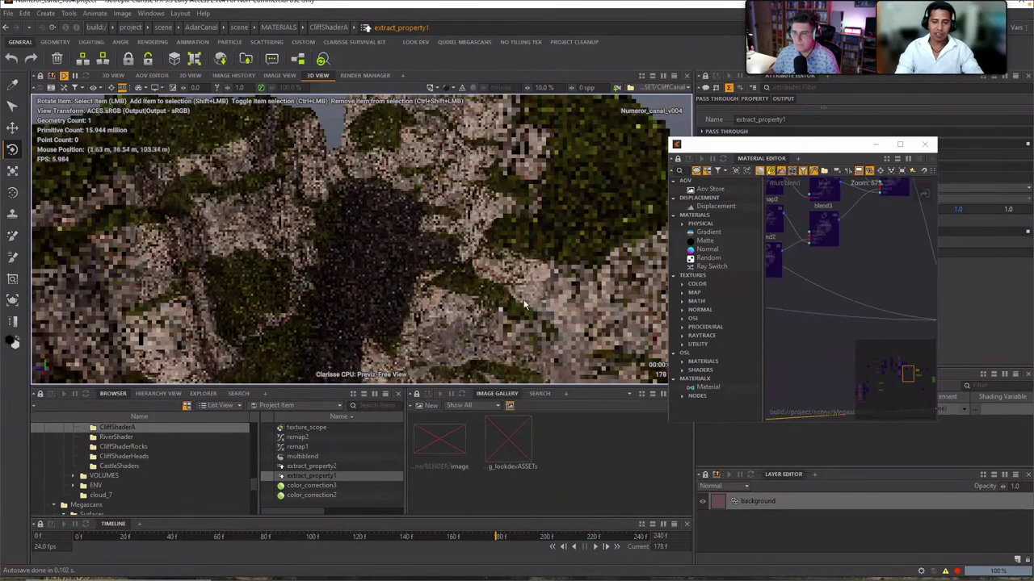
pyautogui.scroll(4, 475, 306)
pyautogui.scroll(-5, 485, 298)
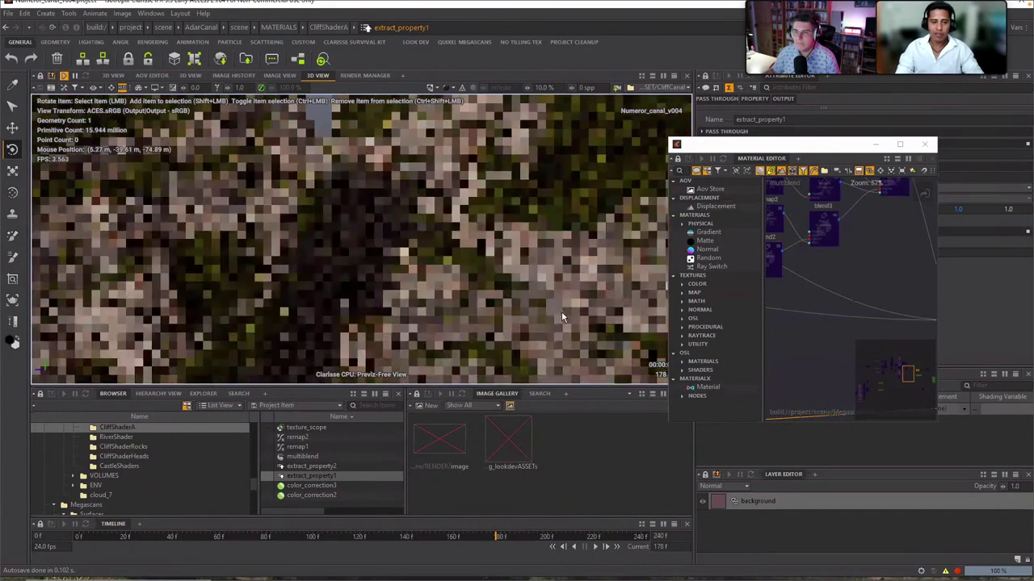
pyautogui.keyDown('alt'); pyautogui.moveTo(531, 305); pyautogui.dragTo(606, 322, button='middle'); pyautogui.keyUp('alt')
pyautogui.scroll(5, 482, 304)
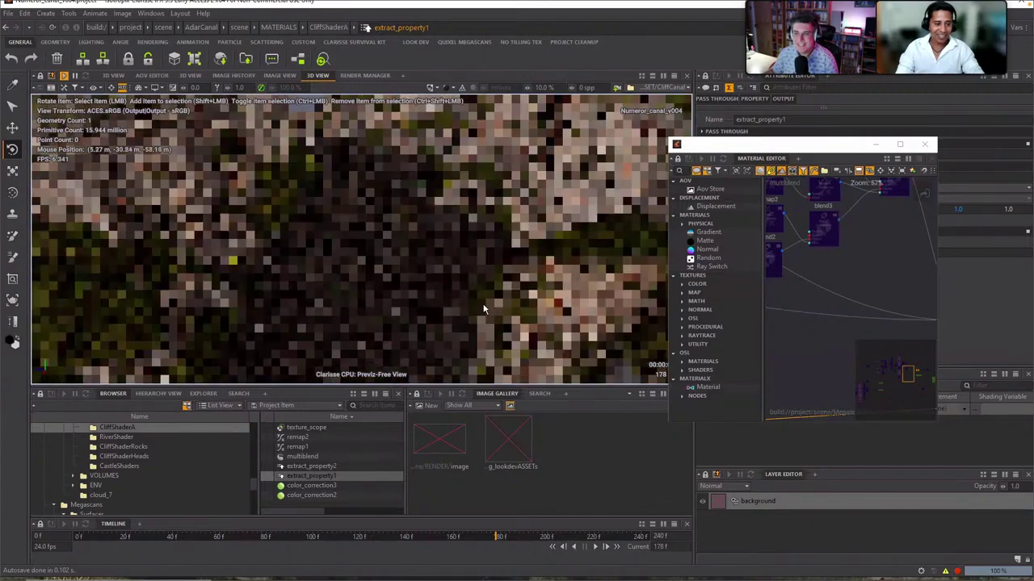
pyautogui.scroll(-3, 314, 276)
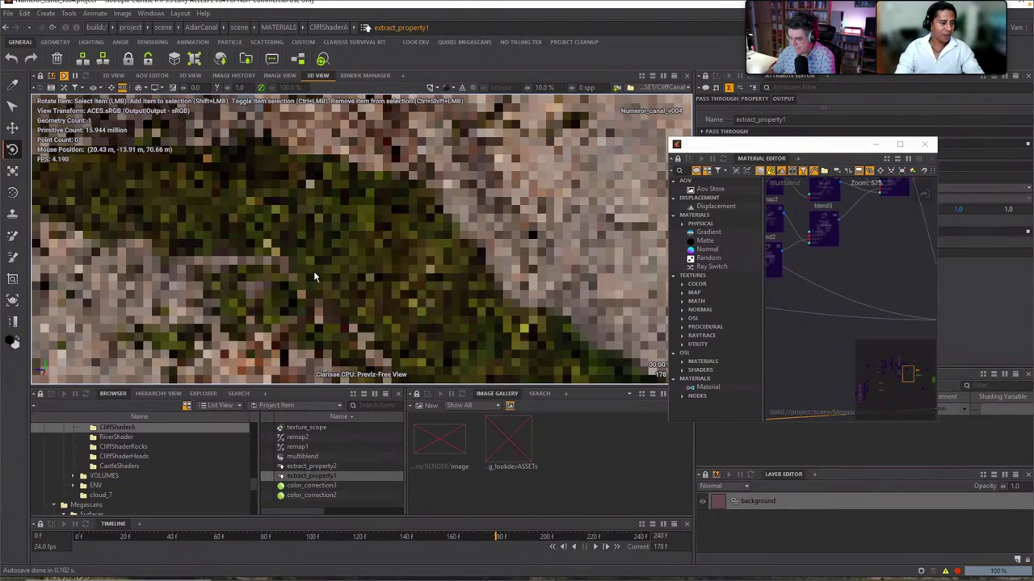
pyautogui.keyDown('alt'); pyautogui.moveTo(352, 276); pyautogui.dragTo(386, 227, button='middle'); pyautogui.keyUp('alt')
pyautogui.scroll(-4, 386, 228)
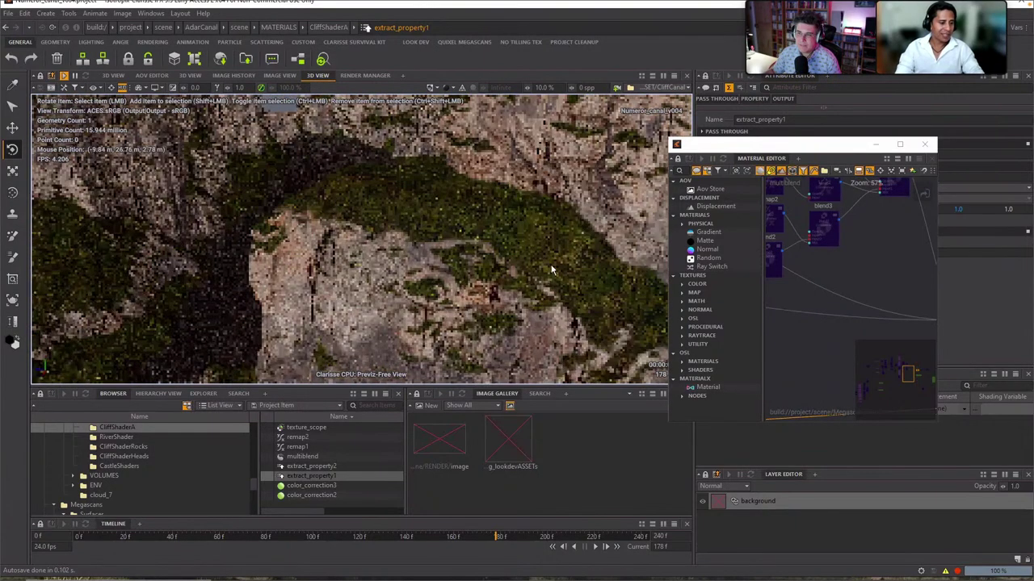
pyautogui.scroll(4, 421, 286)
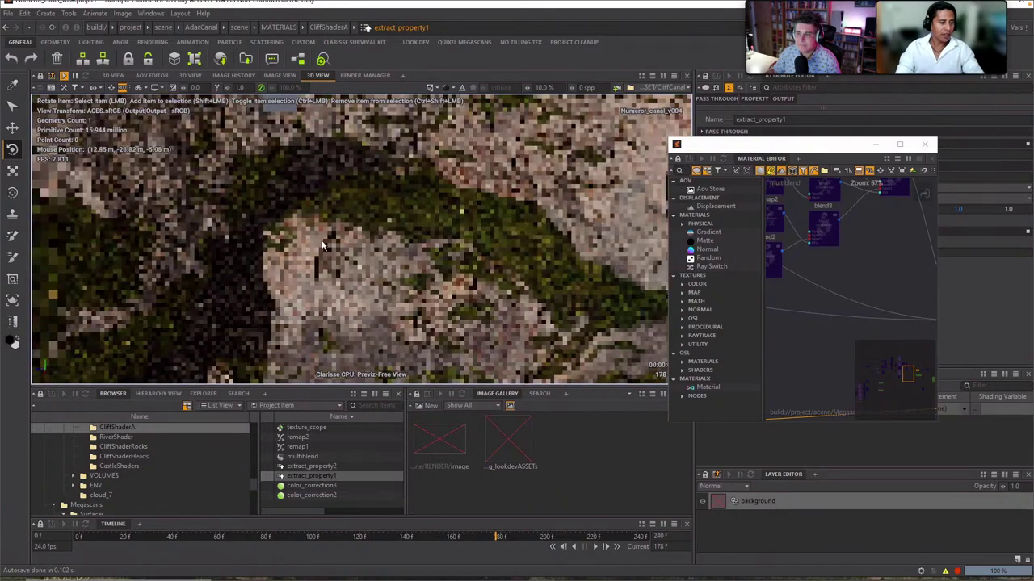
pyautogui.scroll(-4, 412, 266)
pyautogui.scroll(-3, 401, 259)
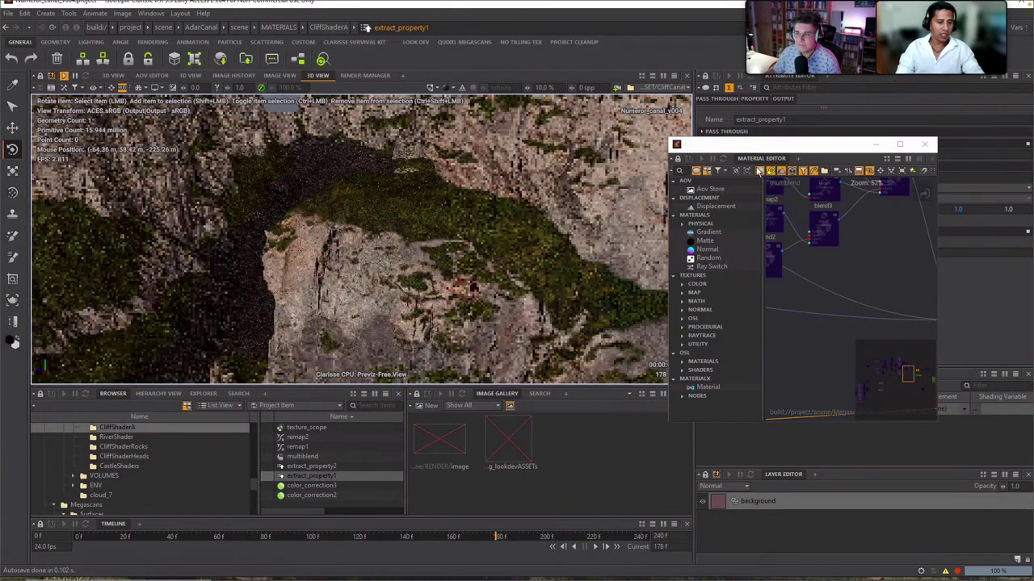
# Review extract_property1's MaskScatter property name alongside the shaded cliff, repositioning the Material Editor window out of the way
pyautogui.moveTo(764, 150); pyautogui.dragTo(636, 165)
pyautogui.moveTo(886, 154); pyautogui.dragTo(799, 159)
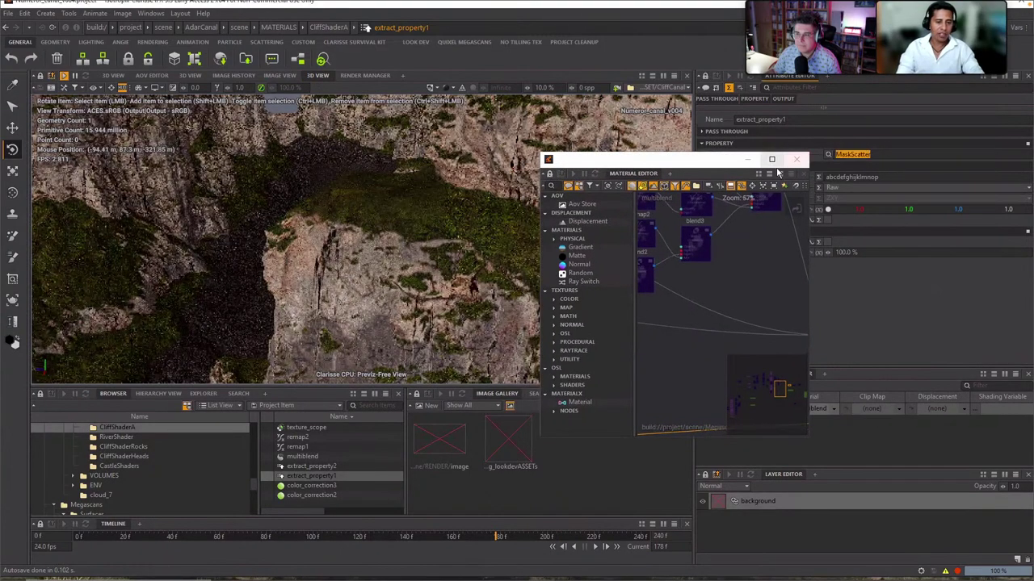
pyautogui.moveTo(691, 162); pyautogui.dragTo(729, 176)
pyautogui.keyDown('alt'); pyautogui.moveTo(457, 288); pyautogui.dragTo(409, 224); pyautogui.keyUp('alt')
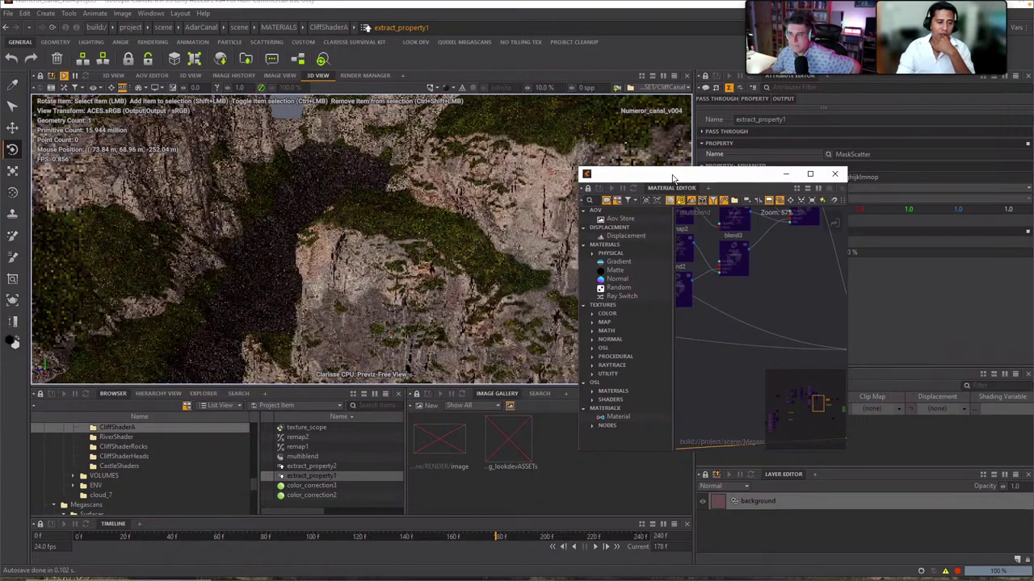
pyautogui.moveTo(679, 184); pyautogui.dragTo(687, 186)
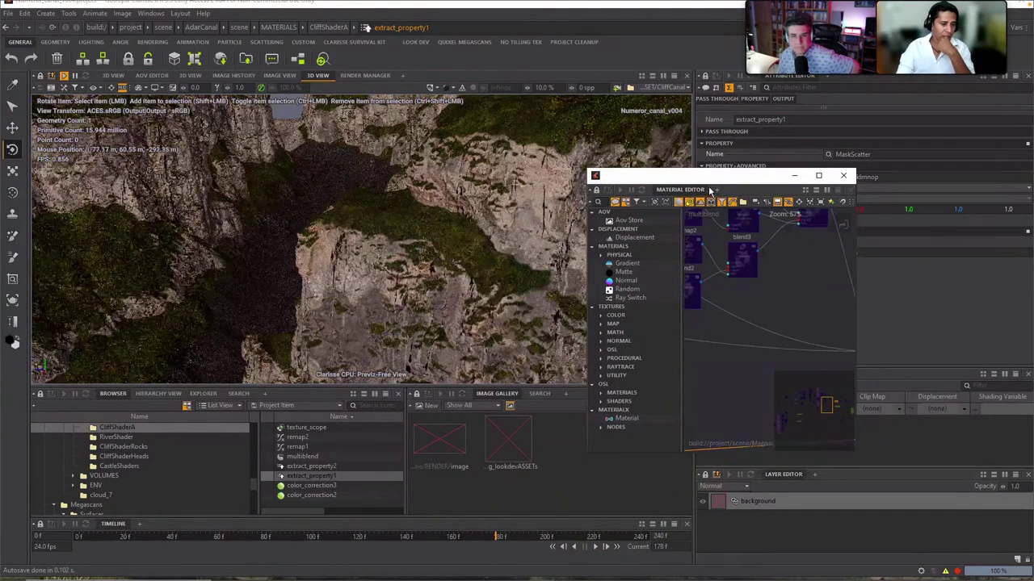
# Close the floating Material Editor window and enlarge the Browser to show more of the scene's contexts
pyautogui.click(843, 175)
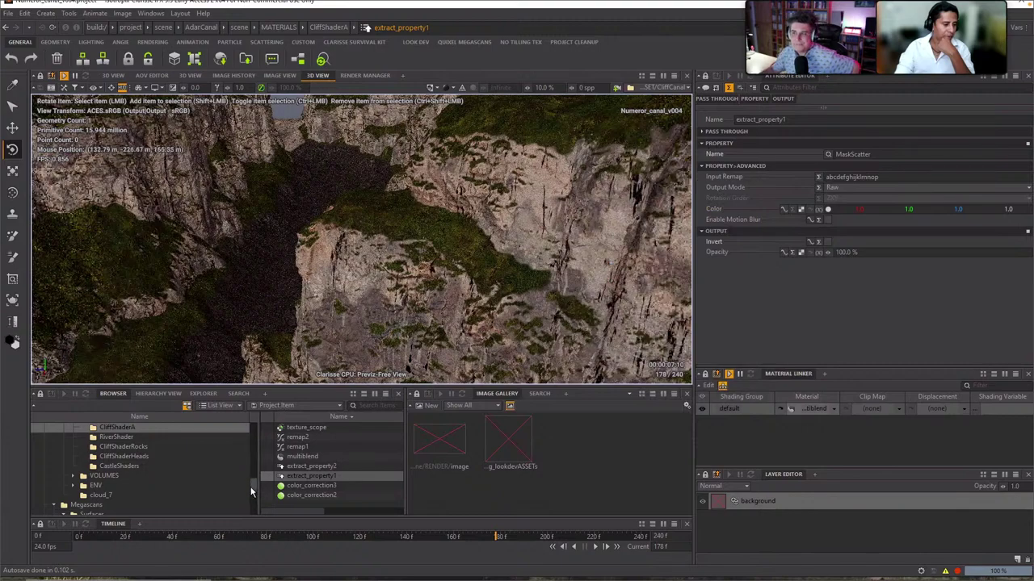
pyautogui.moveTo(251, 489); pyautogui.dragTo(252, 462)
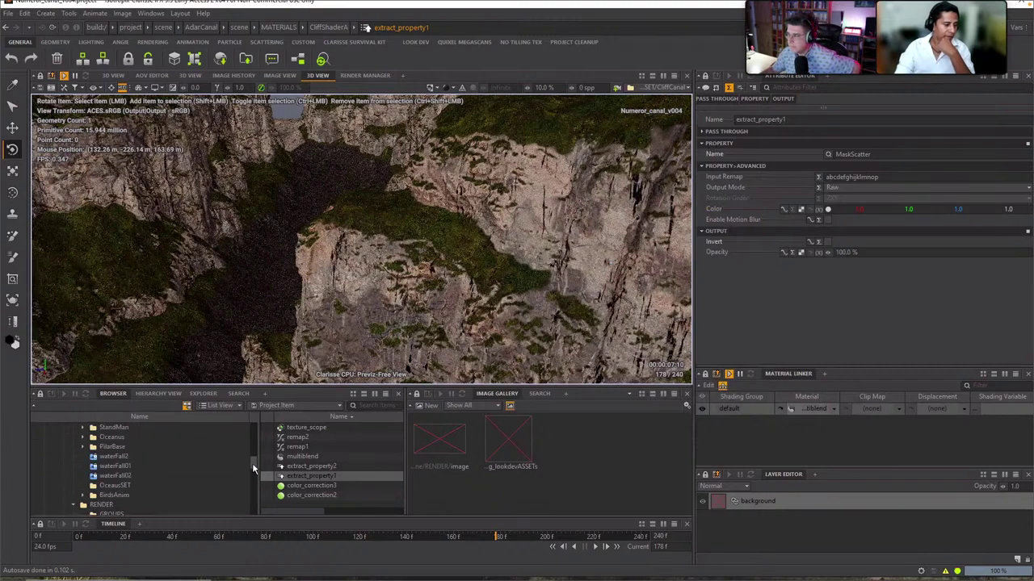
pyautogui.moveTo(259, 387); pyautogui.dragTo(287, 314)
pyautogui.moveTo(249, 438); pyautogui.dragTo(258, 372)
# Collapse the ASSET and MATERIALS contexts of AdarCanal and expand its ENV context to list the scatter contexts
pyautogui.click(74, 385)
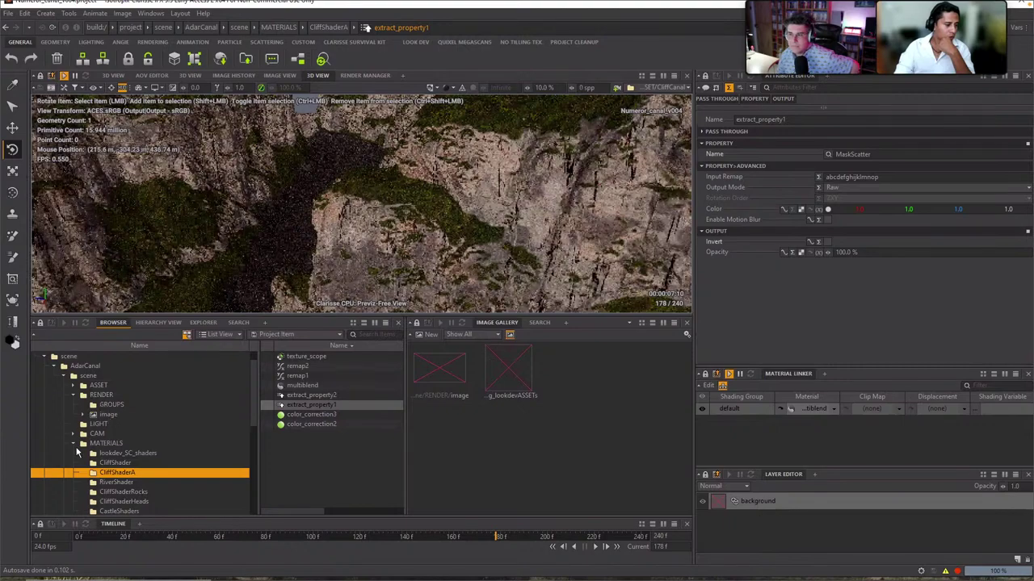
pyautogui.click(72, 443)
pyautogui.click(95, 463)
pyautogui.click(72, 462)
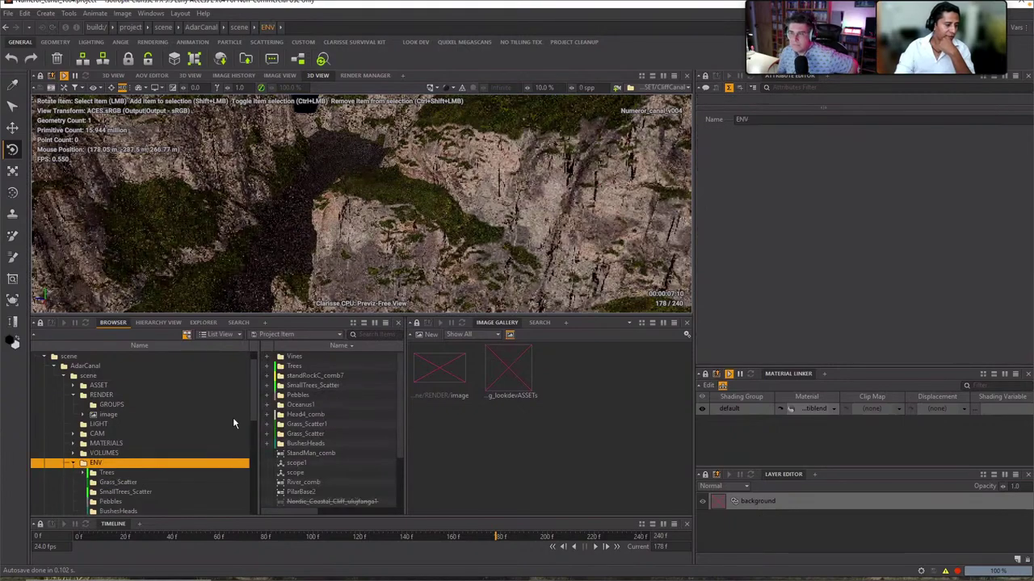
pyautogui.moveTo(250, 405); pyautogui.dragTo(250, 423)
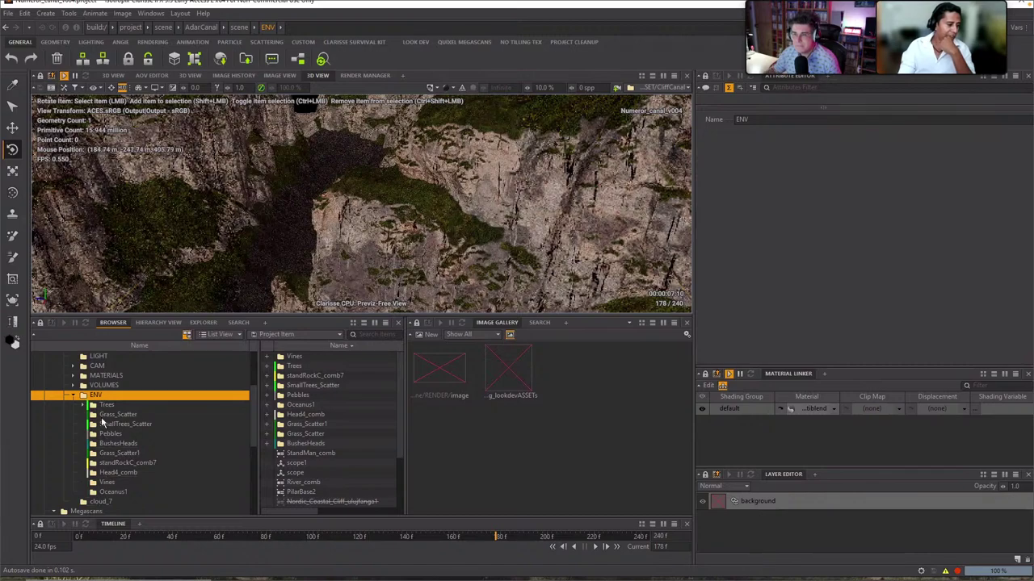
# Open the Grass_Scatter context under ENV and inspect its scatterer and point_cloud items
pyautogui.click(104, 406)
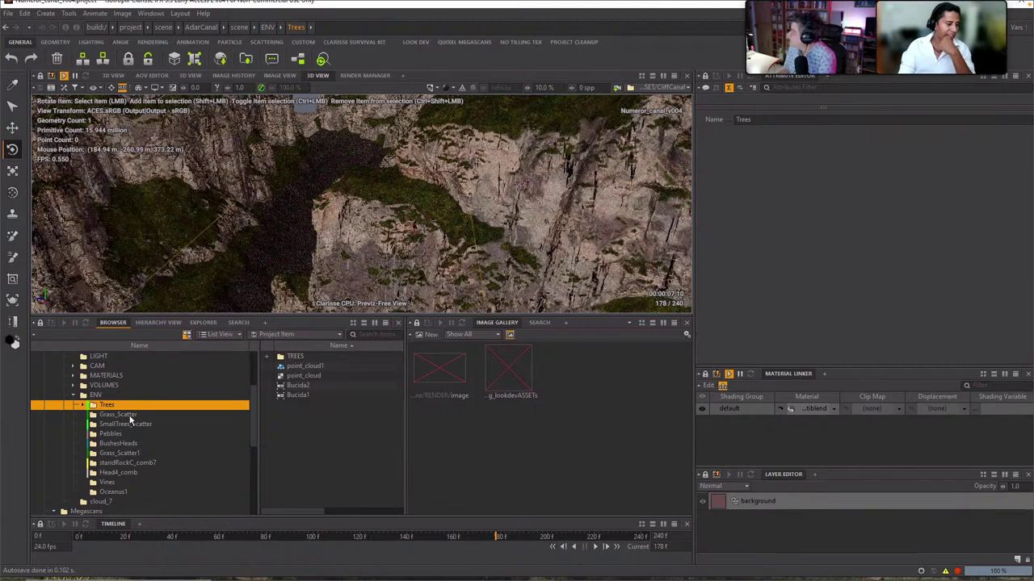
pyautogui.press('Down')
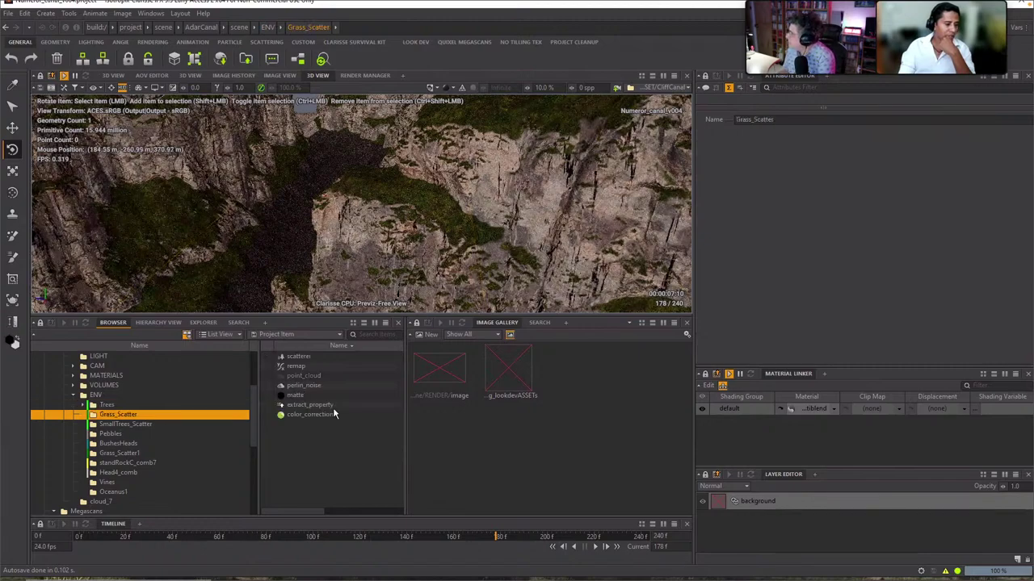
pyautogui.click(299, 364)
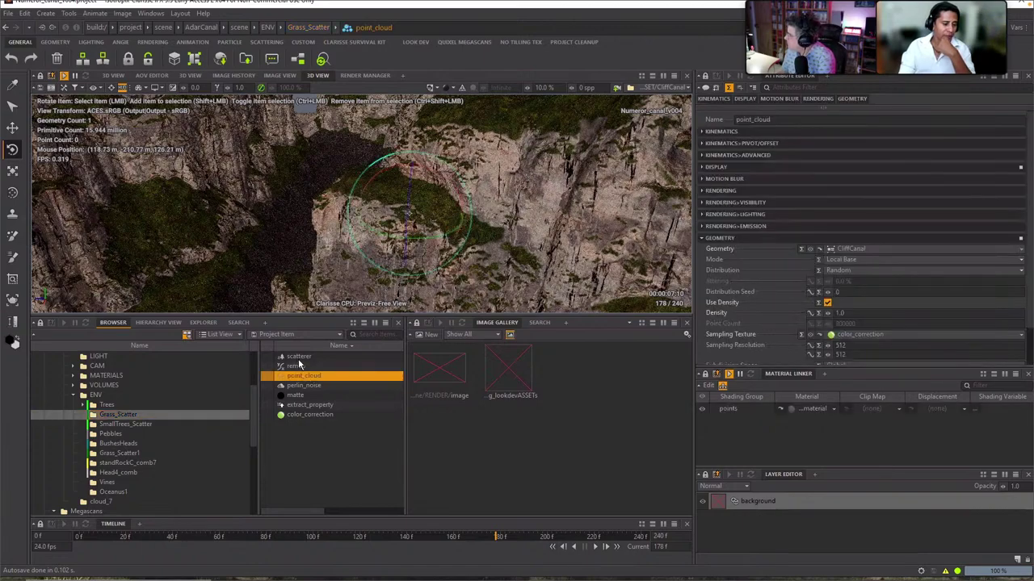
pyautogui.click(298, 358)
pyautogui.click(297, 377)
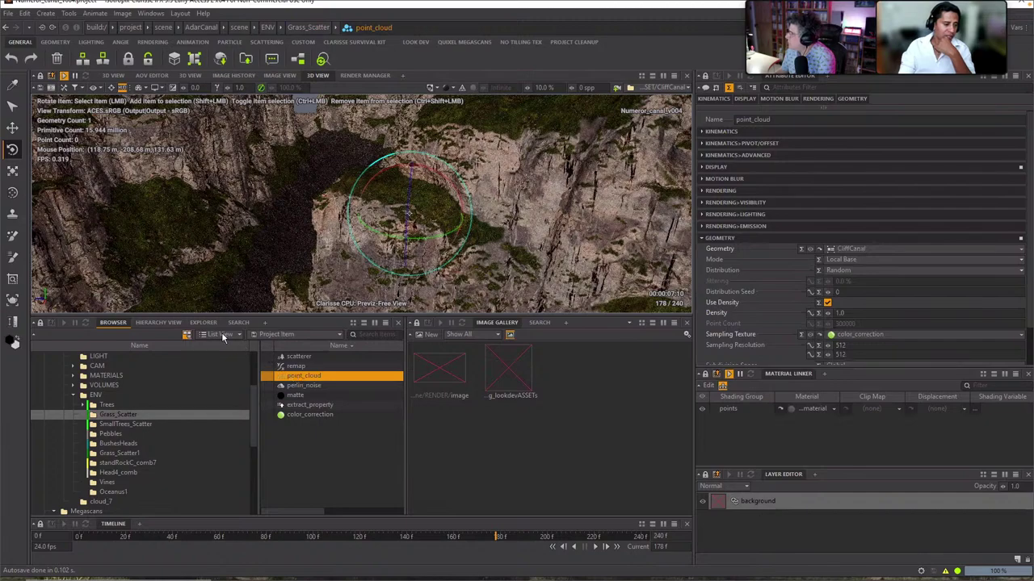
# Display the Grass_Scatter context in the 3D view and clear the selection to see the scattered grass
pyautogui.click(129, 415)
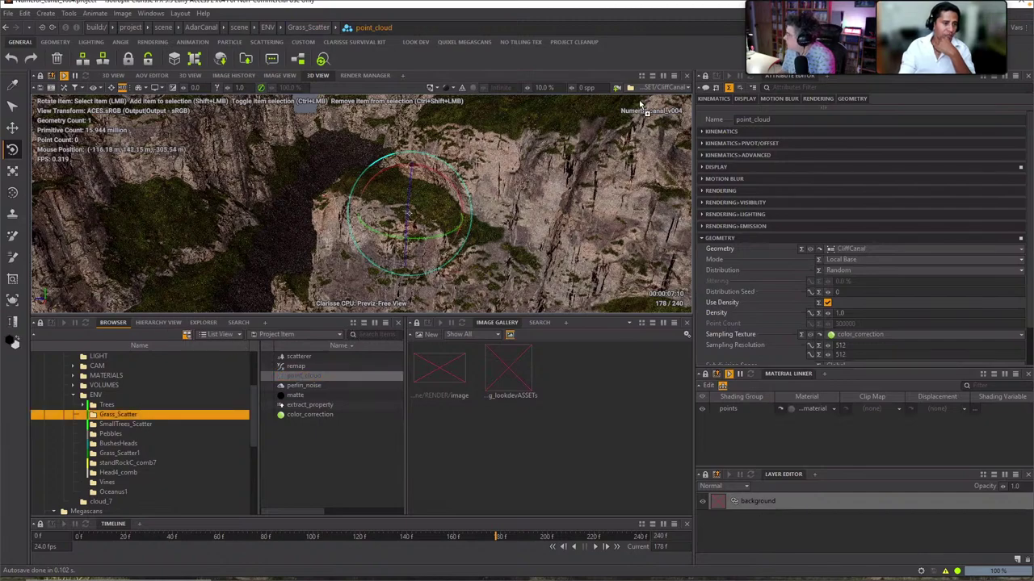
pyautogui.moveTo(642, 103); pyautogui.dragTo(660, 87)
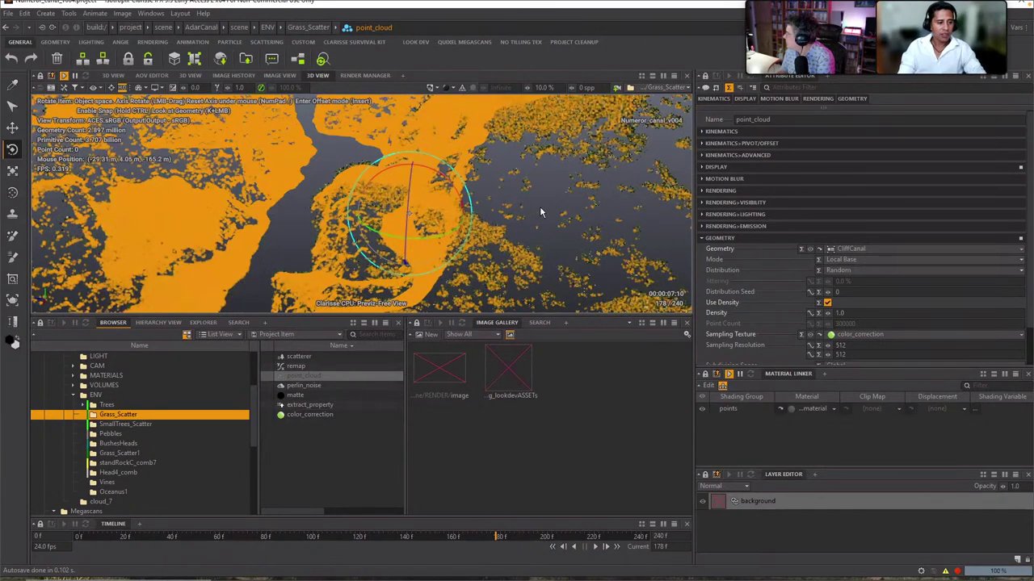
pyautogui.click(544, 216)
pyautogui.click(544, 216)
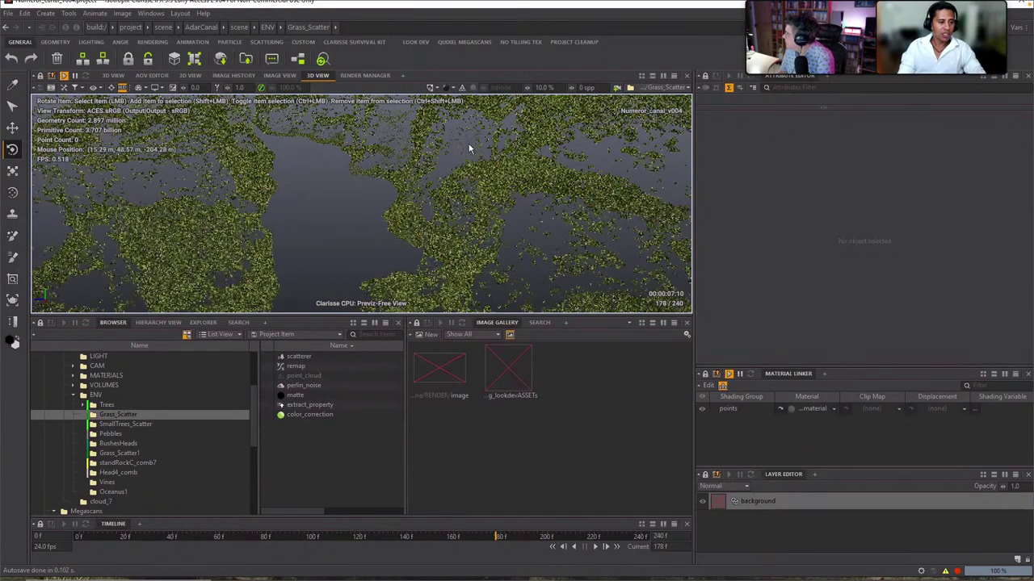
# Inspect the property name in Grass_Scatter's extract_property and the density, sampling texture and deformation settings of its point_cloud
pyautogui.click(308, 407)
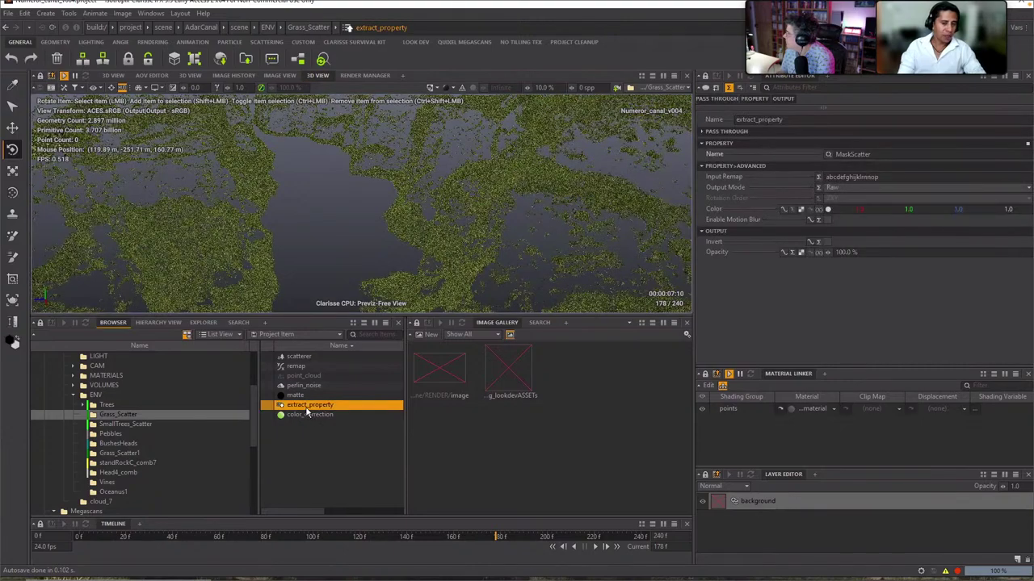
pyautogui.click(771, 155)
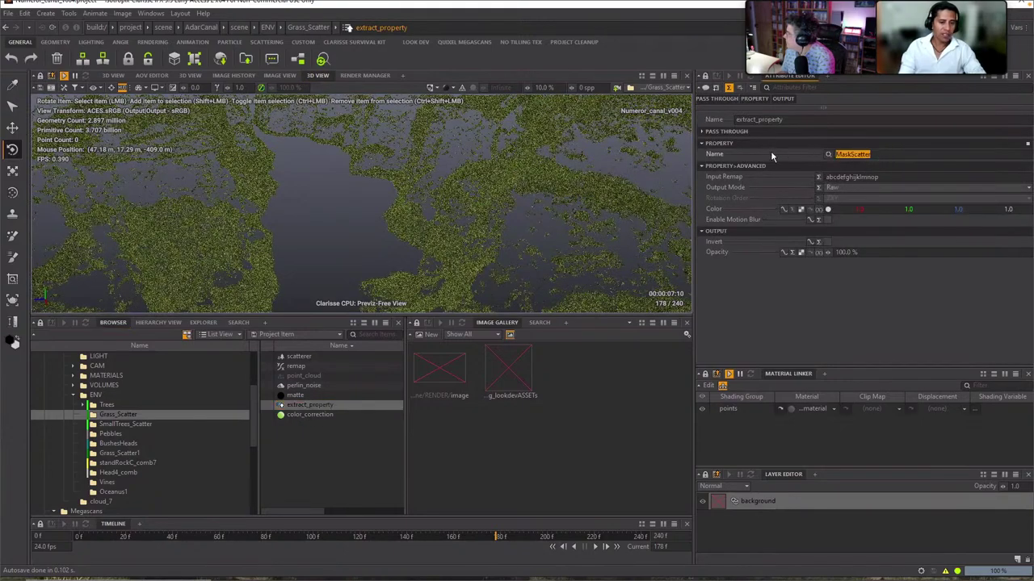
pyautogui.click(304, 377)
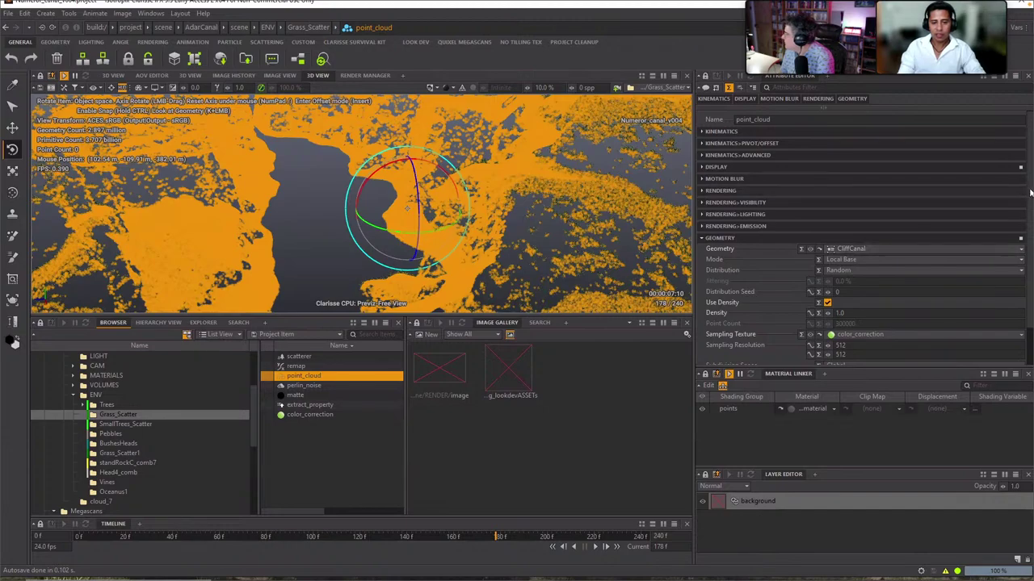
pyautogui.scroll(-3, 913, 256)
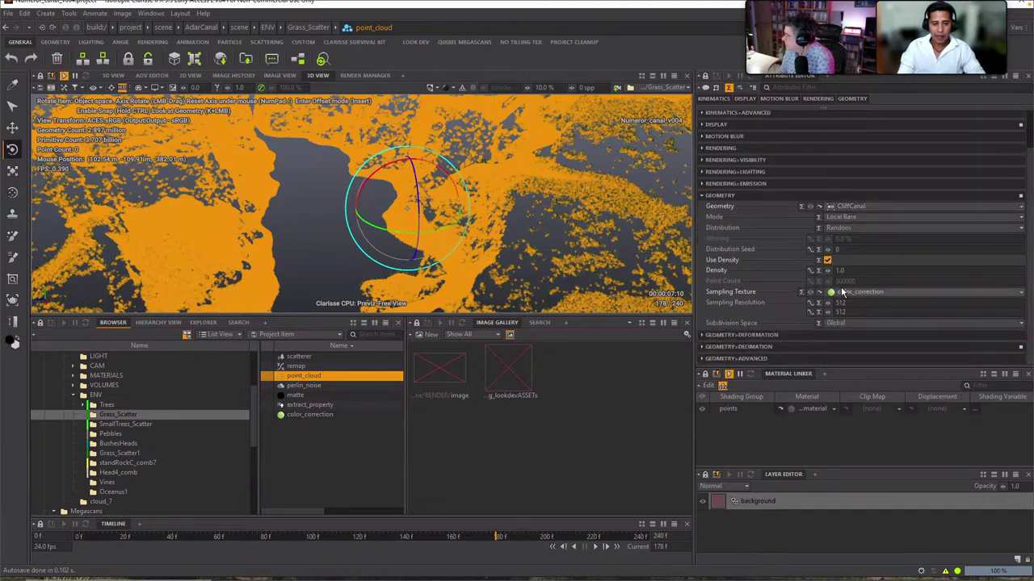
pyautogui.click(765, 196)
pyautogui.click(736, 239)
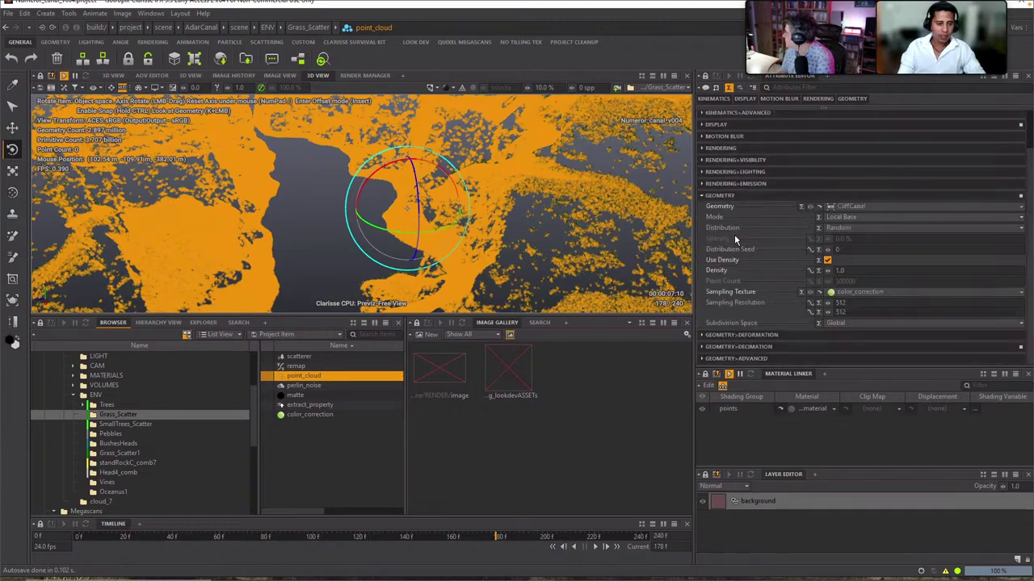
pyautogui.click(755, 335)
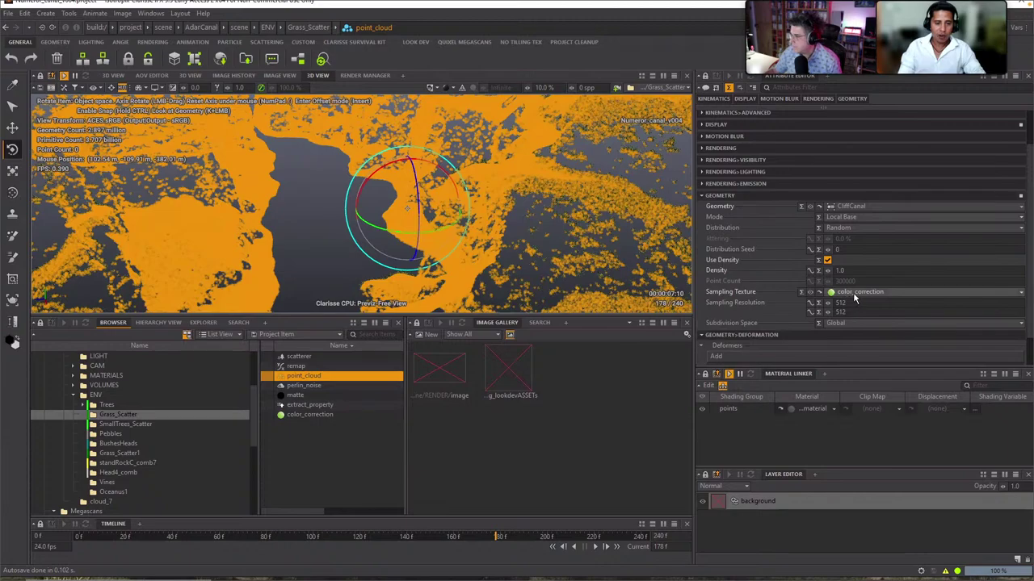
# Preview the color_correction texture and examine the matte material's node network in Grass_Scatter, closing each window
pyautogui.click(315, 415)
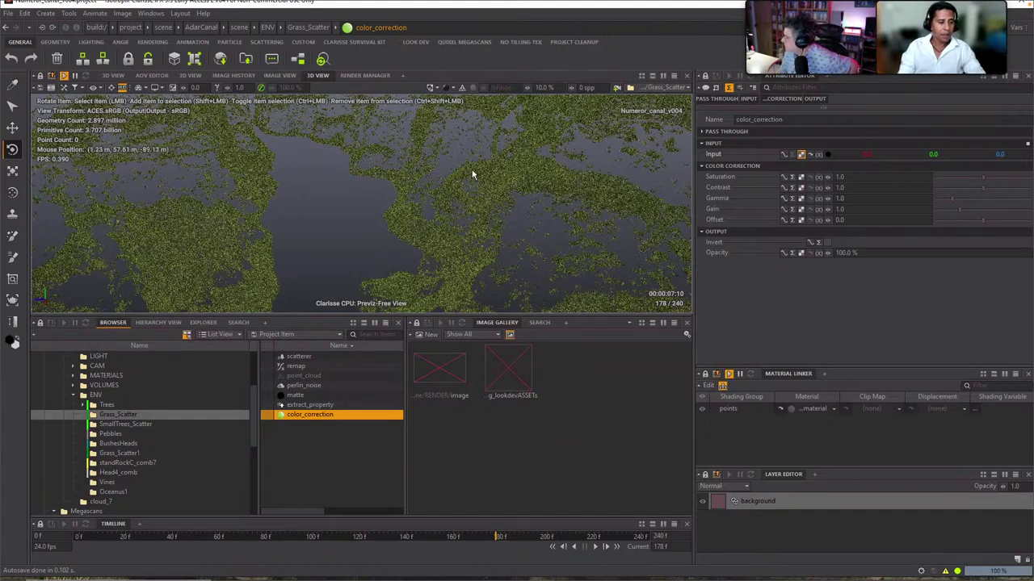
pyautogui.doubleClick(306, 417)
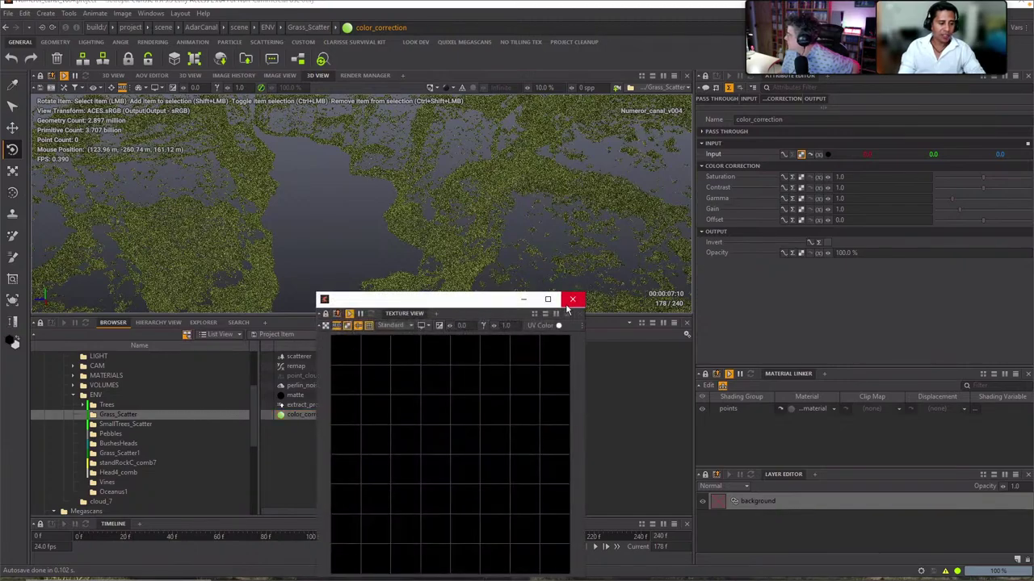
pyautogui.click(572, 298)
pyautogui.doubleClick(301, 396)
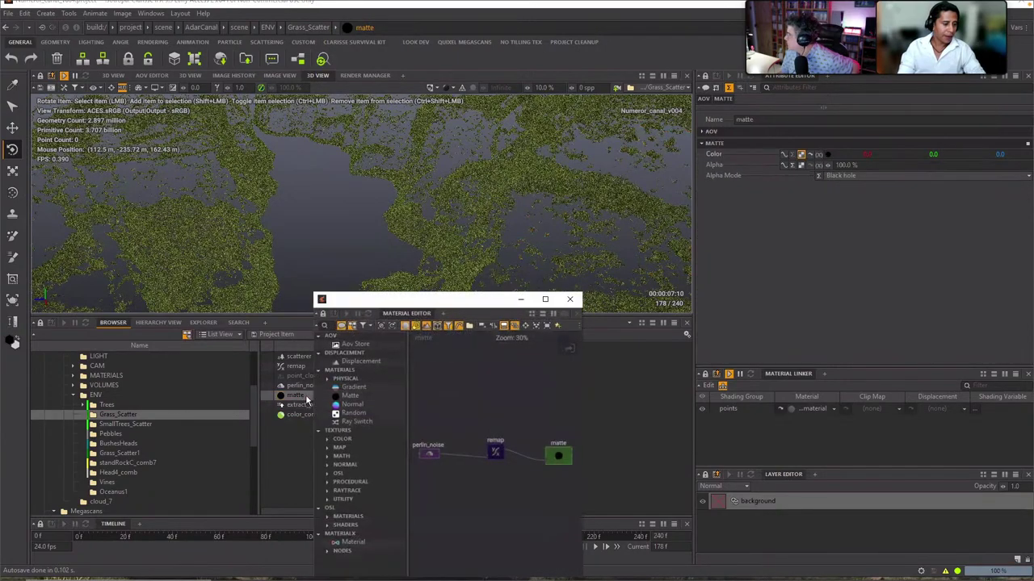
pyautogui.scroll(2, 512, 429)
pyautogui.moveTo(471, 421); pyautogui.dragTo(508, 390, button='middle')
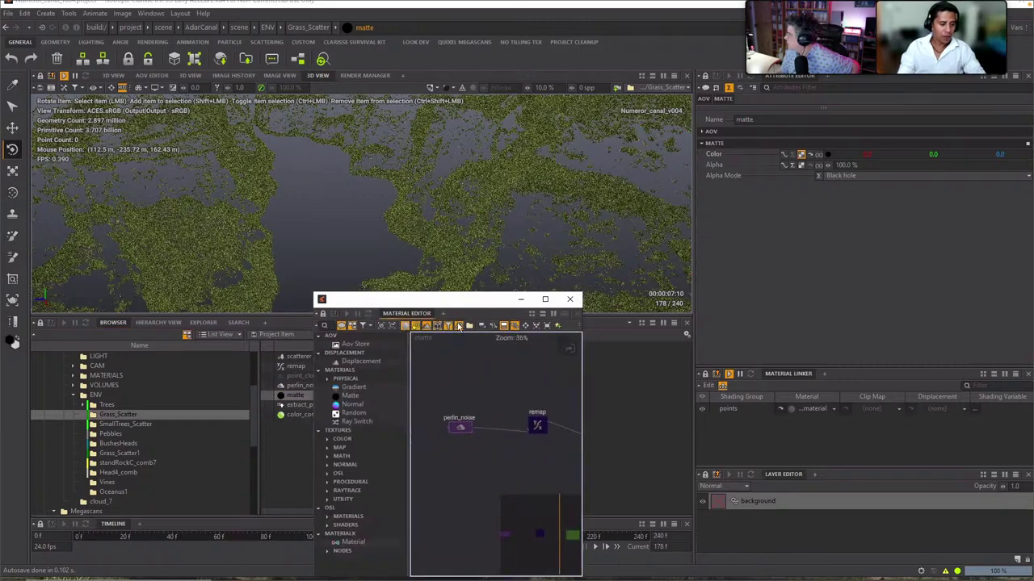
pyautogui.click(569, 299)
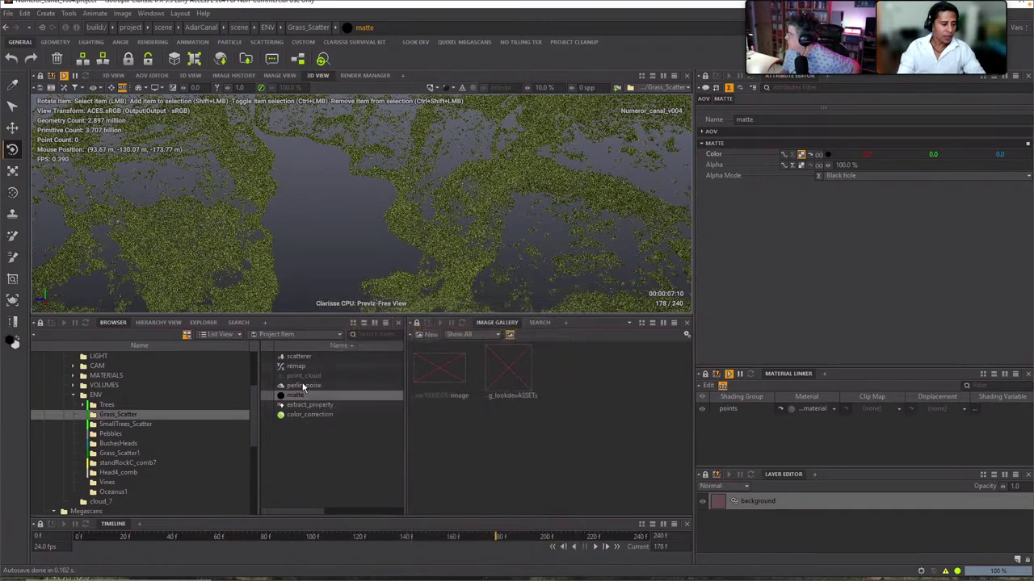
# Inspect the Wild_Grass geometries that Grass_Scatter's scatterer distributes over the point cloud
pyautogui.click(297, 357)
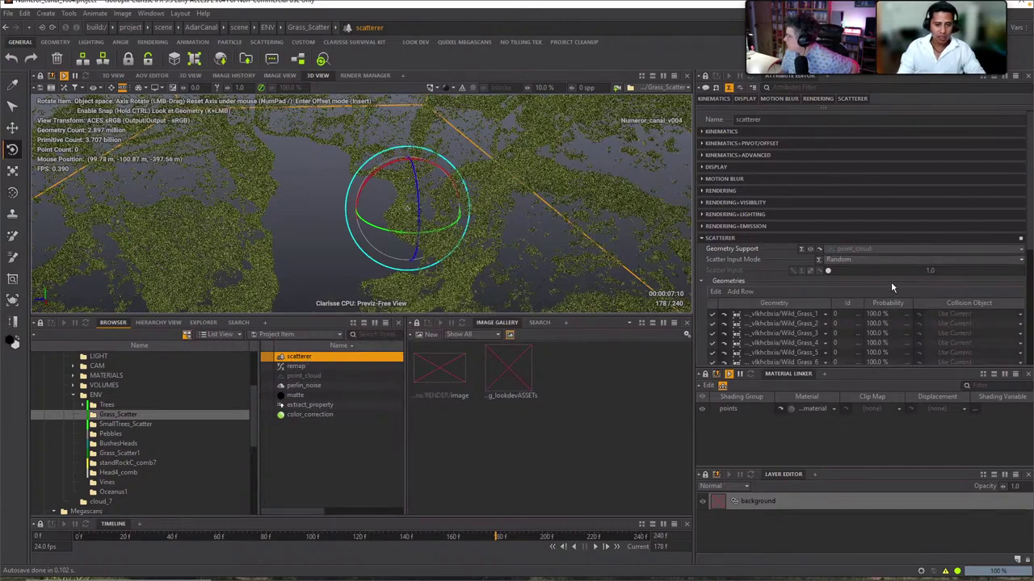
pyautogui.scroll(-5, 1017, 224)
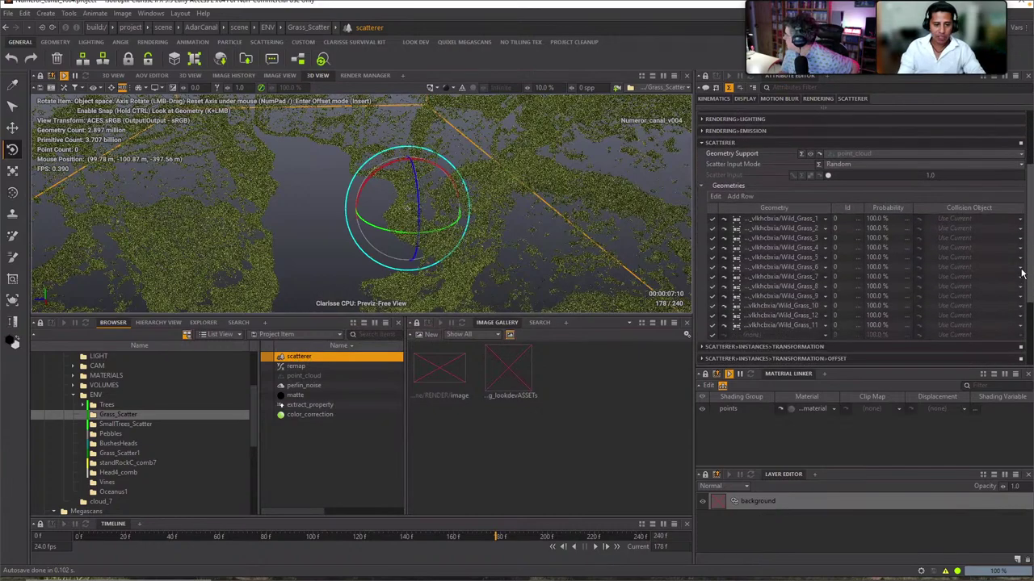
pyautogui.click(800, 316)
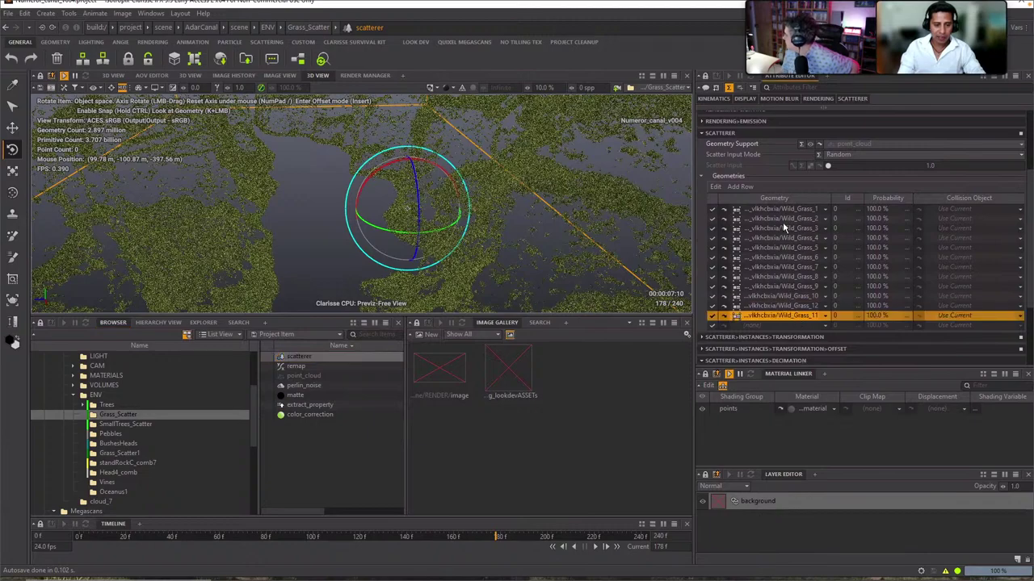
pyautogui.click(783, 221)
pyautogui.click(774, 315)
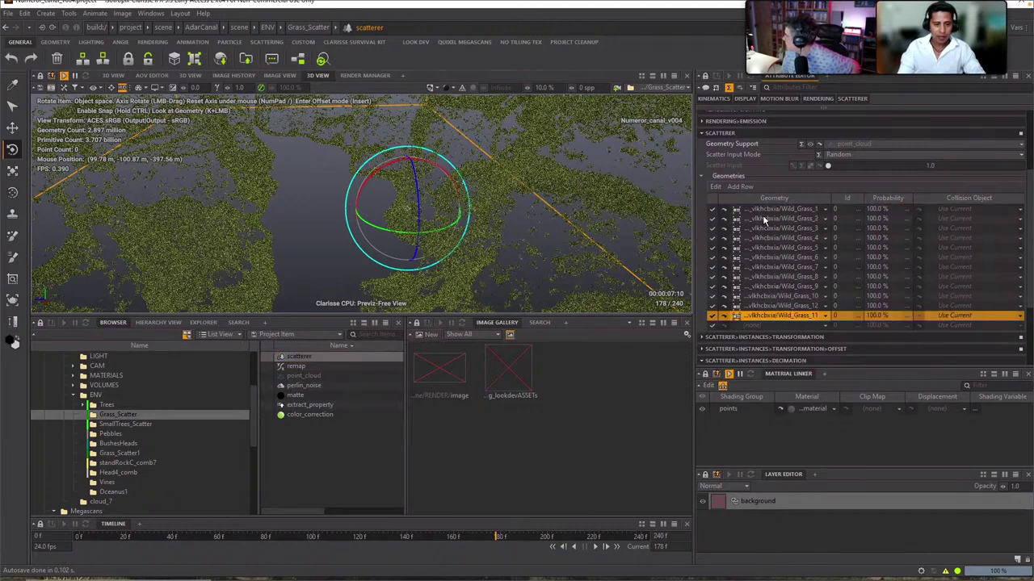
pyautogui.click(738, 211)
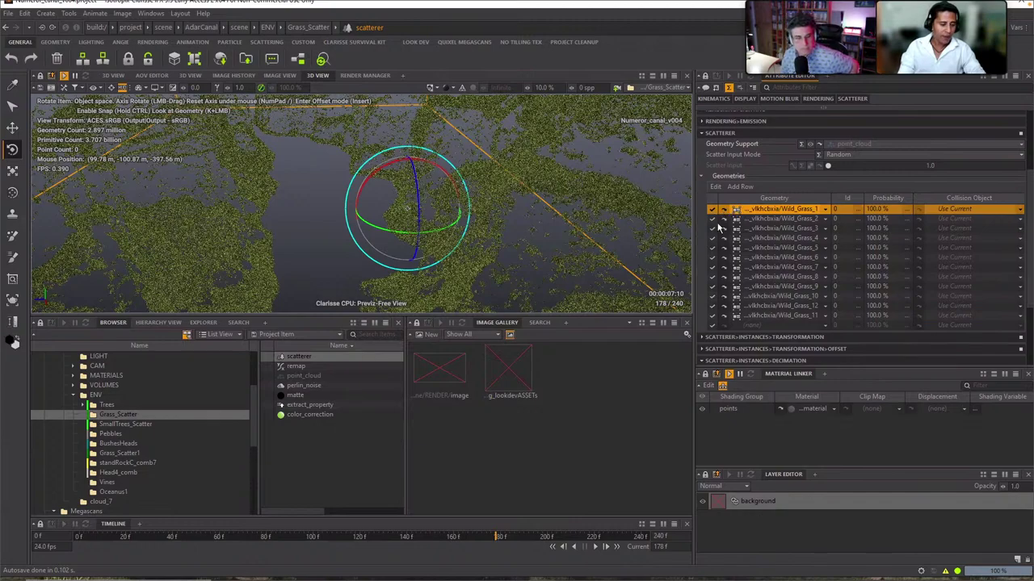
# Go to the source of Wild_Grass_1, examine the grass model in a separate 3D view, and close that view
pyautogui.click(725, 211)
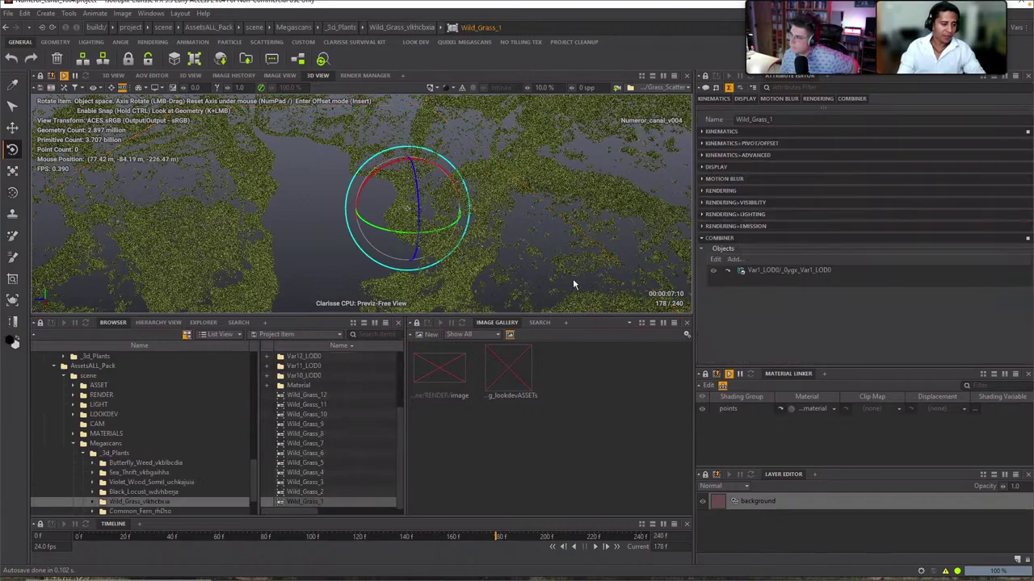
pyautogui.doubleClick(301, 499)
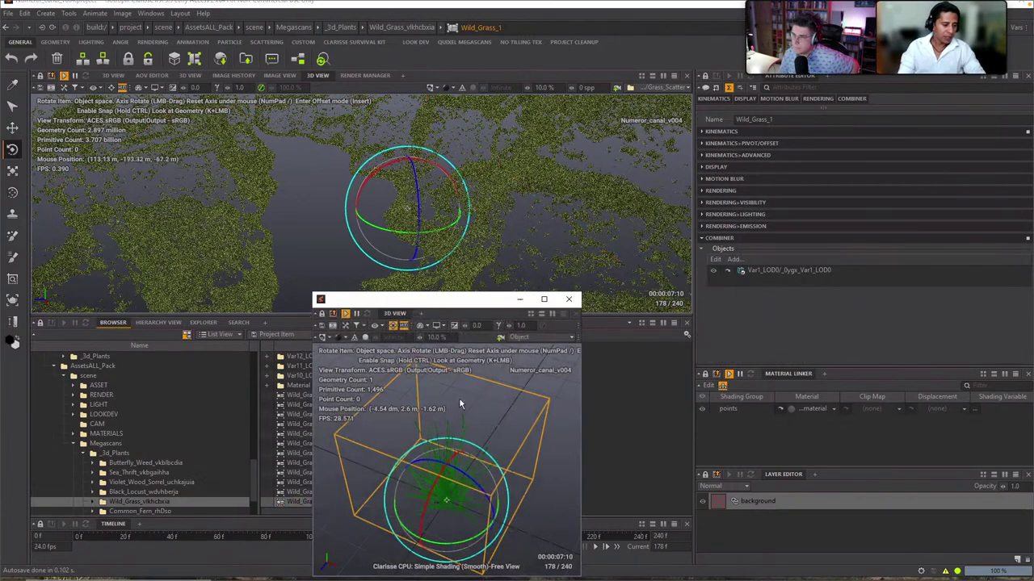
pyautogui.keyDown('alt'); pyautogui.moveTo(476, 413); pyautogui.dragTo(488, 393); pyautogui.keyUp('alt')
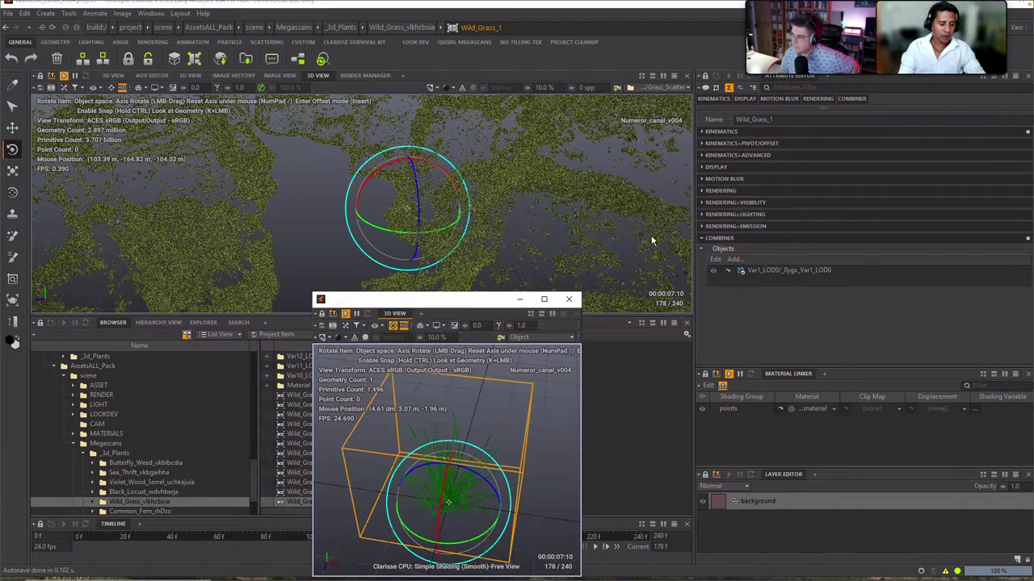
pyautogui.moveTo(429, 298); pyautogui.dragTo(618, 229)
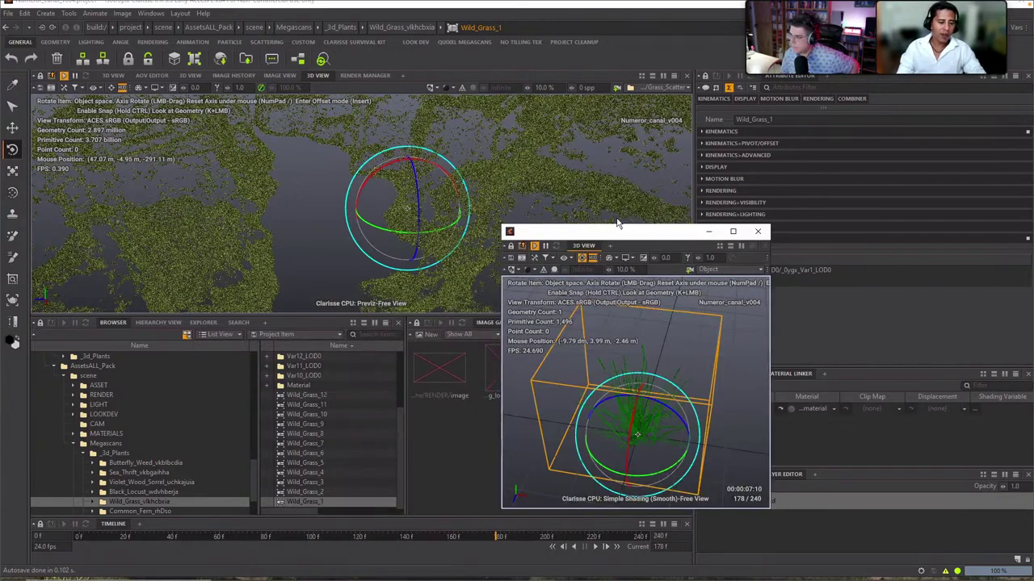
pyautogui.click(758, 233)
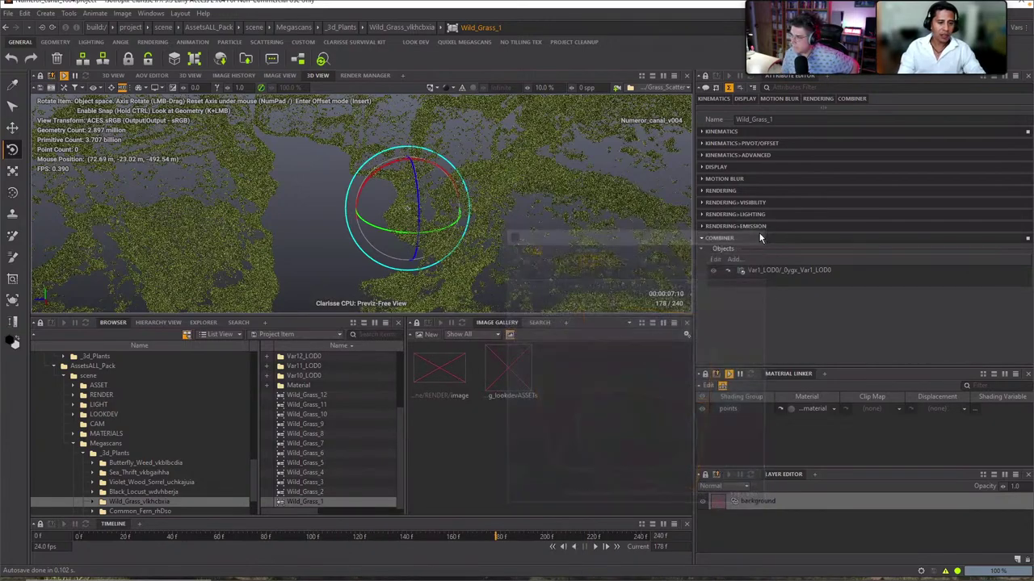
# Collapse the Megascans context in AssetsALL_Pack and return to the scatter contexts under AdarCanal's ENV
pyautogui.click(74, 444)
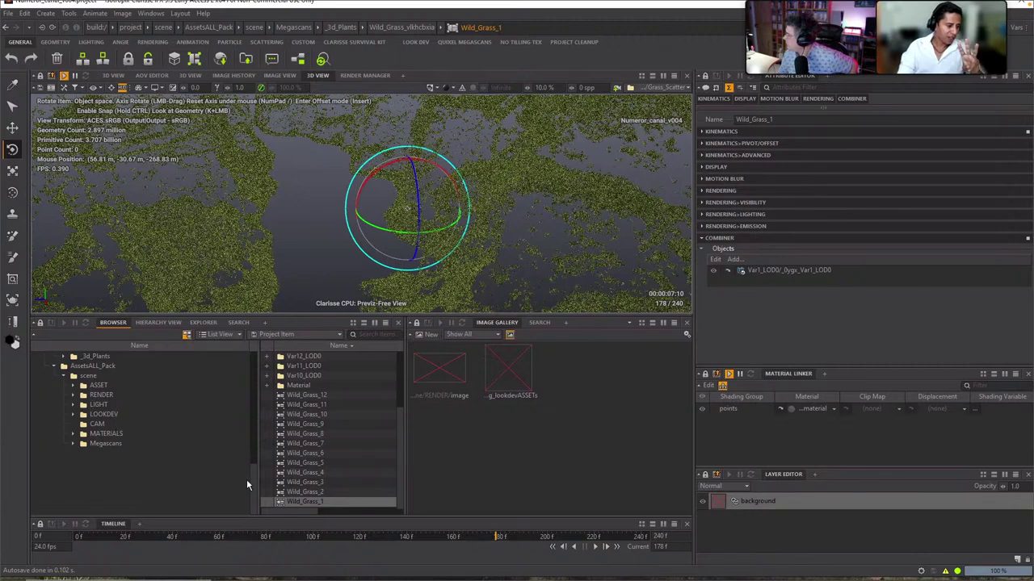
pyautogui.moveTo(252, 478); pyautogui.dragTo(255, 404)
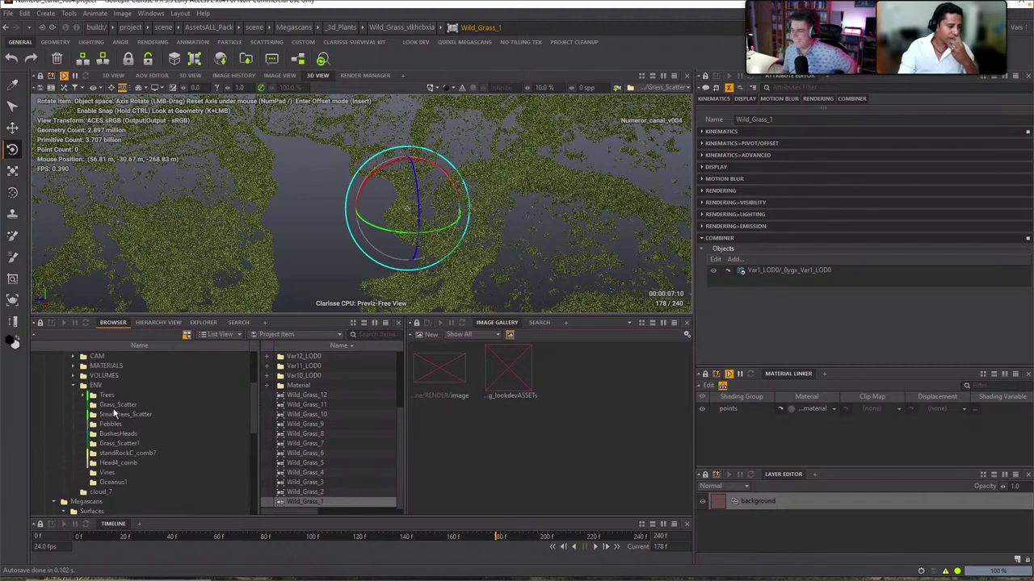
# Load the standRockC_comb7 context into the 3D view and examine its rock wall pieces
pyautogui.click(121, 453)
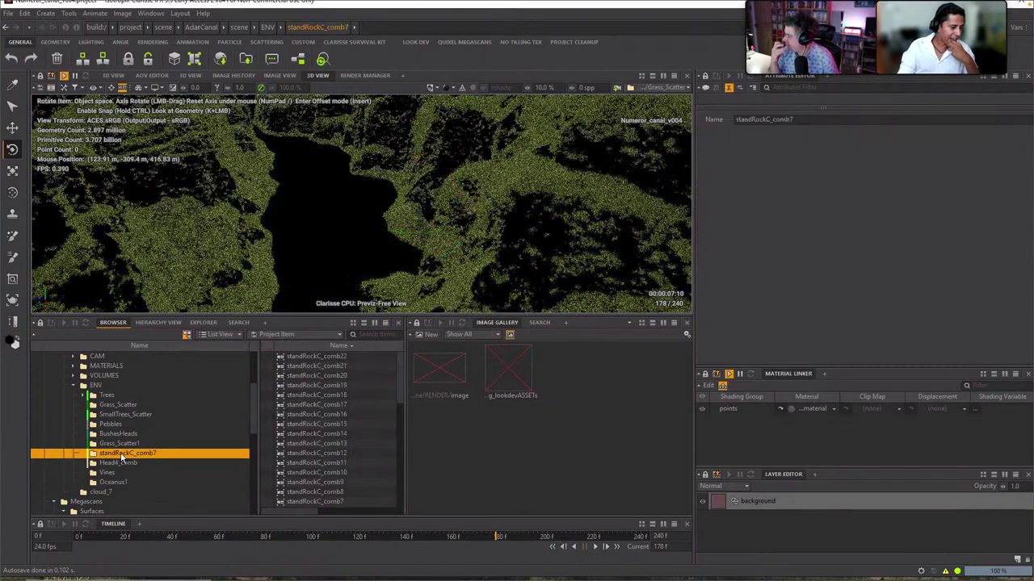
pyautogui.moveTo(335, 323); pyautogui.dragTo(649, 89)
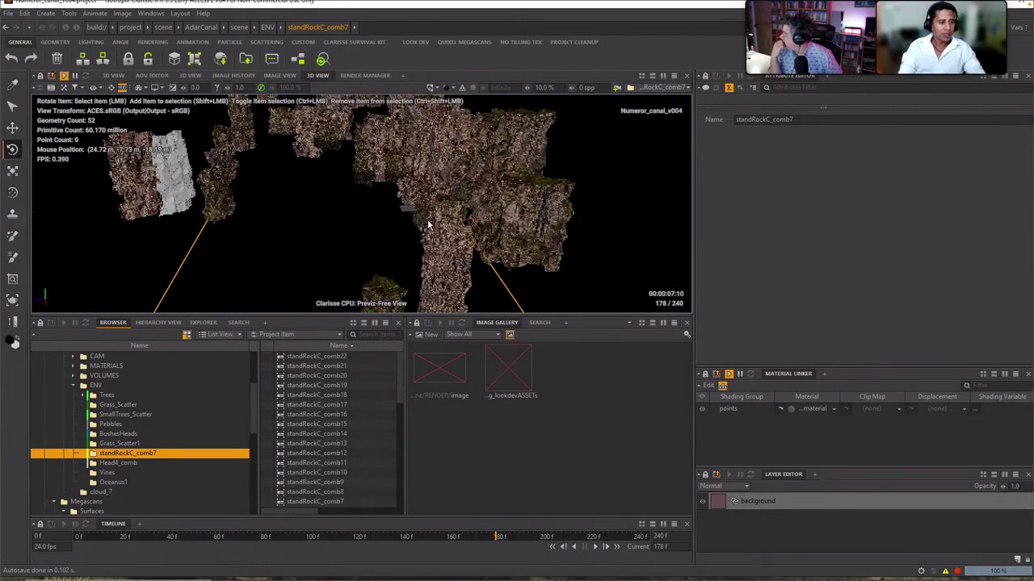
pyautogui.keyDown('alt'); pyautogui.moveTo(382, 218); pyautogui.dragTo(211, 234); pyautogui.keyUp('alt')
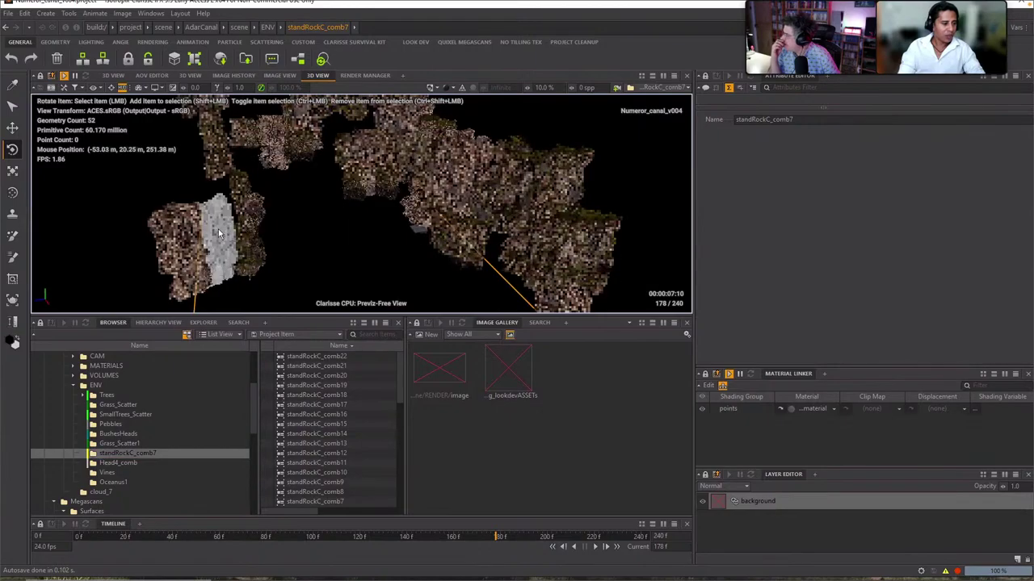
pyautogui.keyDown('alt'); pyautogui.moveTo(289, 240); pyautogui.dragTo(421, 268, button='right'); pyautogui.keyUp('alt')
pyautogui.keyDown('alt'); pyautogui.moveTo(420, 273); pyautogui.dragTo(462, 258); pyautogui.keyUp('alt')
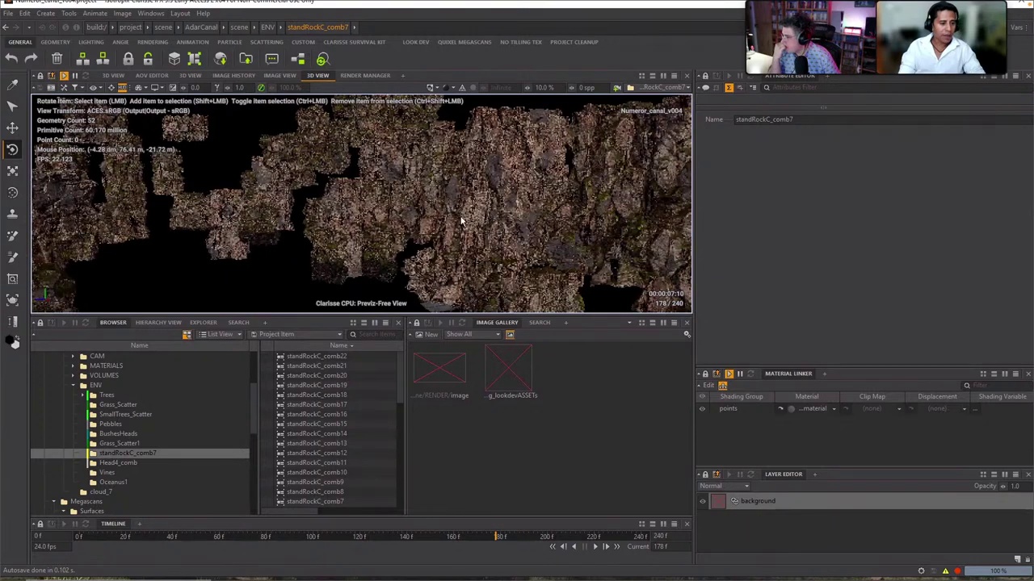
pyautogui.keyDown('alt'); pyautogui.moveTo(485, 238); pyautogui.dragTo(455, 238); pyautogui.keyUp('alt')
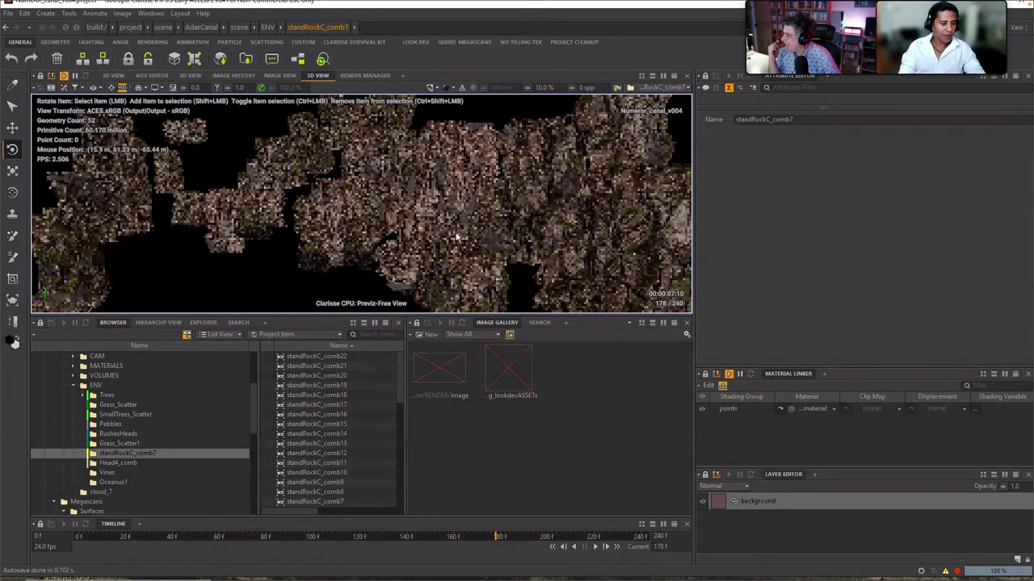
# Go through the rock combiners of standRockC_comb7, from standRockC_comb22 down to standRockC_comb7, checking each one's source objects
pyautogui.click(339, 434)
pyautogui.click(344, 384)
pyautogui.click(344, 357)
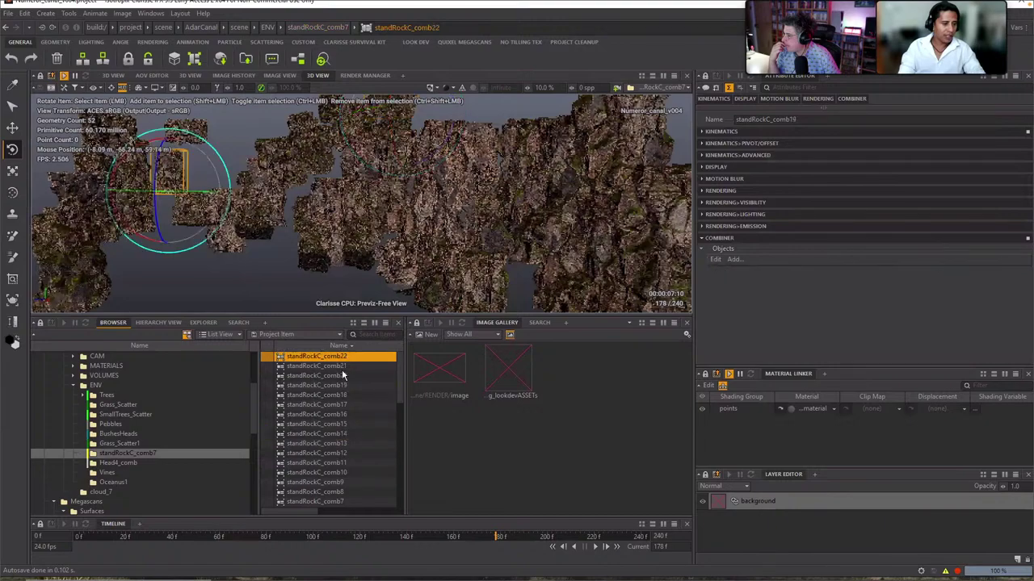
pyautogui.press('Down')
pyautogui.press('Down')
pyautogui.press('Down')
pyautogui.press('Down')
pyautogui.press('Down')
pyautogui.press('Down')
pyautogui.press('Down')
pyautogui.press('Down')
pyautogui.press('Down')
pyautogui.press('Down')
pyautogui.press('Down')
pyautogui.press('Down')
pyautogui.press('Down')
pyautogui.press('Down')
pyautogui.press('Down')
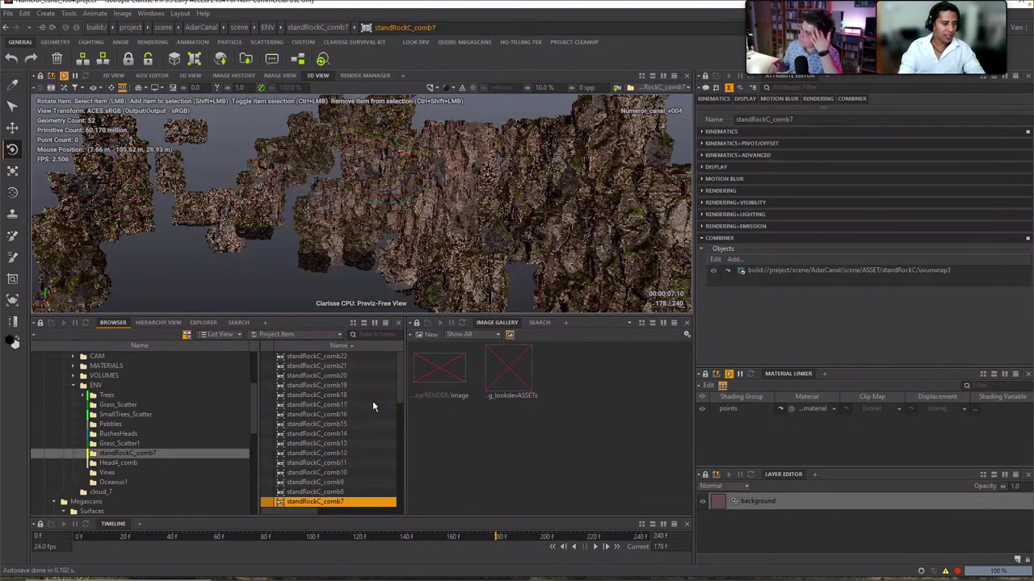
pyautogui.moveTo(403, 388); pyautogui.dragTo(401, 373)
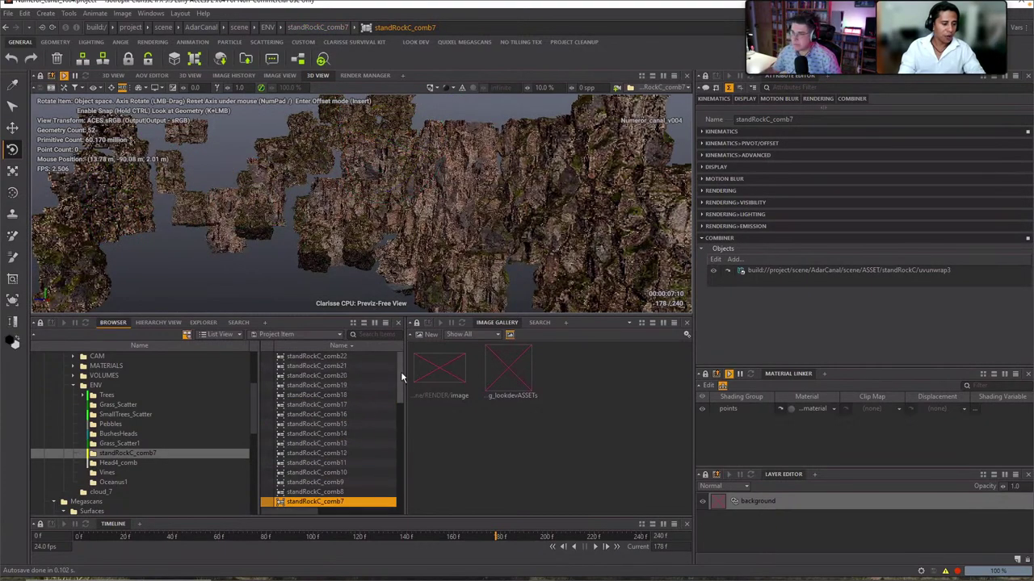
# Expand AdarCanal's ASSET context and inspect the objects grouped in its RocksStands combiner
pyautogui.scroll(4, 252, 378)
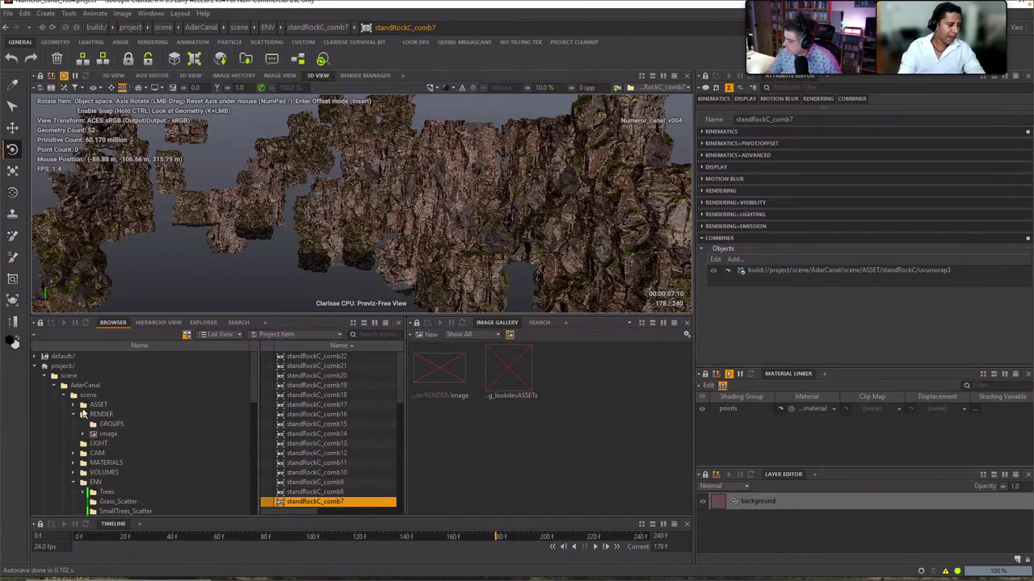
pyautogui.click(74, 405)
pyautogui.scroll(-8, 251, 374)
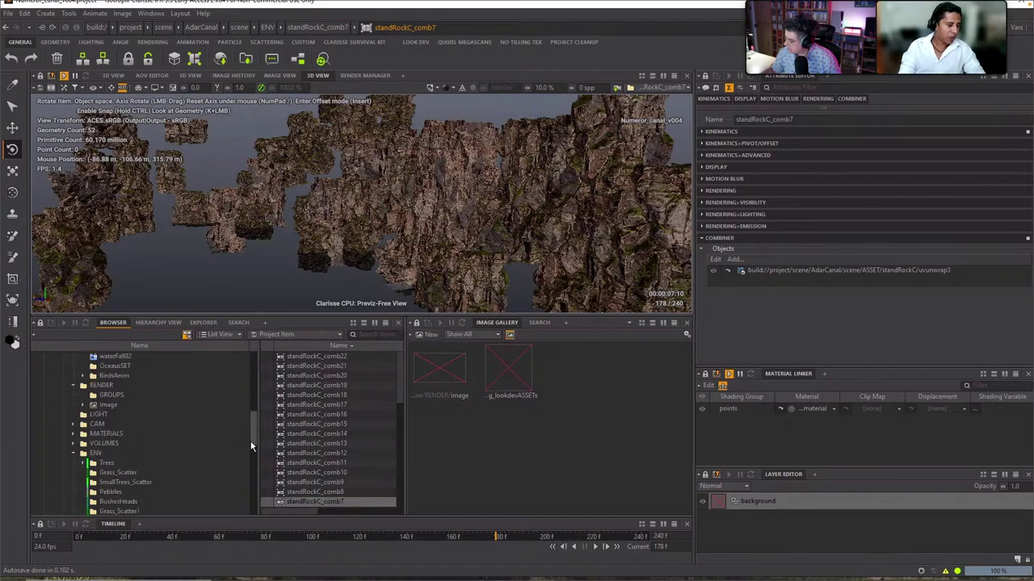
pyautogui.scroll(5, 249, 416)
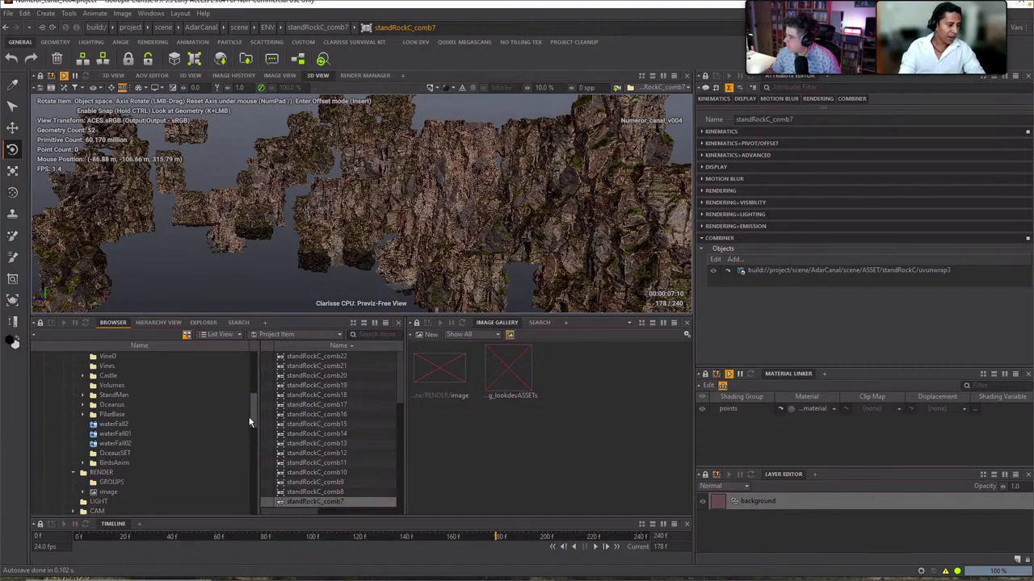
pyautogui.scroll(5, 247, 399)
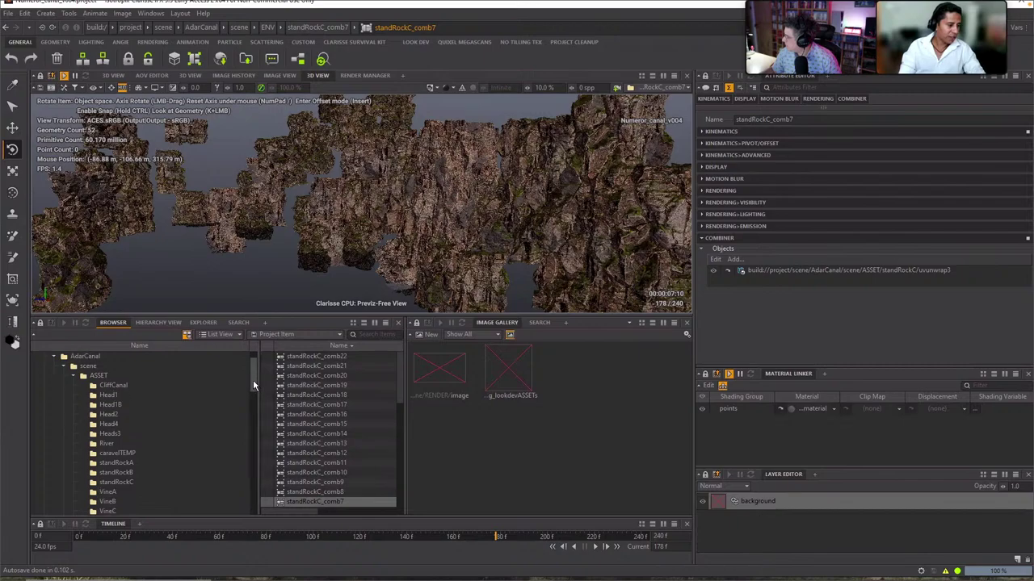
pyautogui.scroll(-1, 161, 379)
pyautogui.click(103, 359)
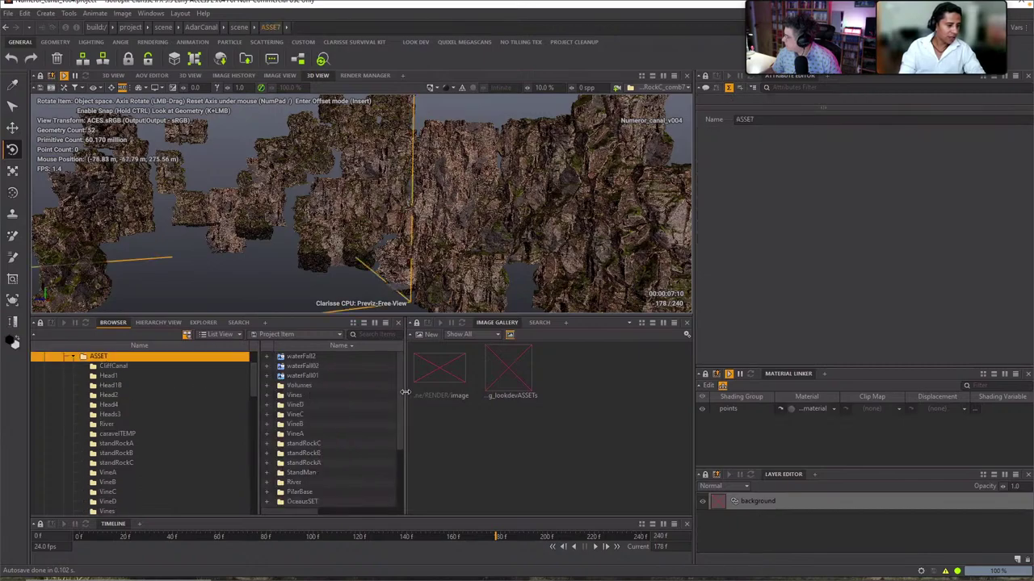
pyautogui.scroll(-4, 380, 477)
pyautogui.click(301, 502)
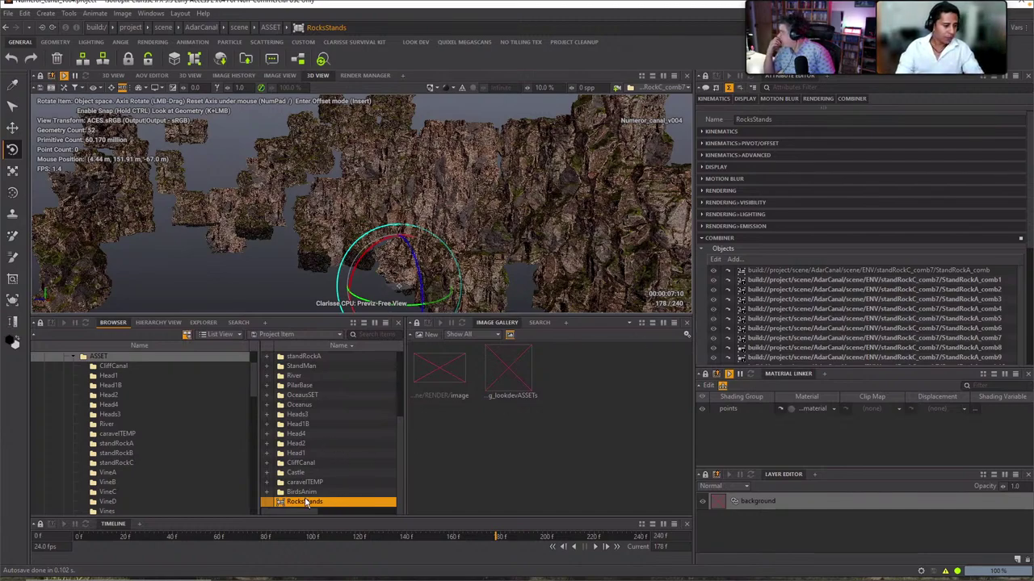
# Pick the StandRockA_comb1 rock in the 3D view and trace its source geometry to the standRockA asset context
pyautogui.keyDown('alt'); pyautogui.moveTo(393, 194); pyautogui.dragTo(568, 228); pyautogui.keyUp('alt')
pyautogui.keyDown('alt'); pyautogui.moveTo(567, 230); pyautogui.dragTo(479, 242, button='right'); pyautogui.keyUp('alt')
pyautogui.keyDown('alt'); pyautogui.moveTo(479, 241); pyautogui.dragTo(581, 235); pyautogui.keyUp('alt')
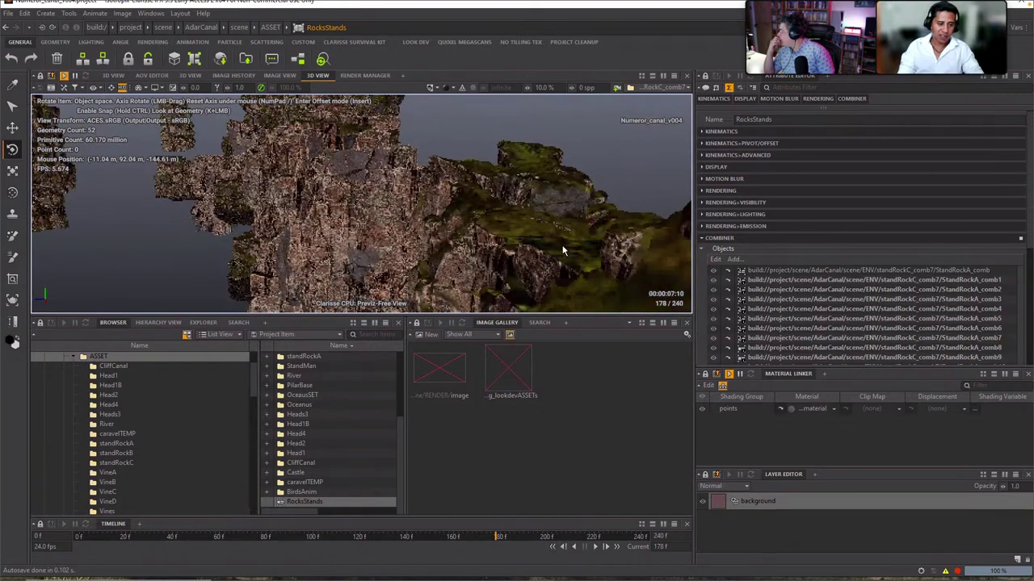
pyautogui.keyDown('alt'); pyautogui.moveTo(505, 241); pyautogui.dragTo(519, 202); pyautogui.keyUp('alt')
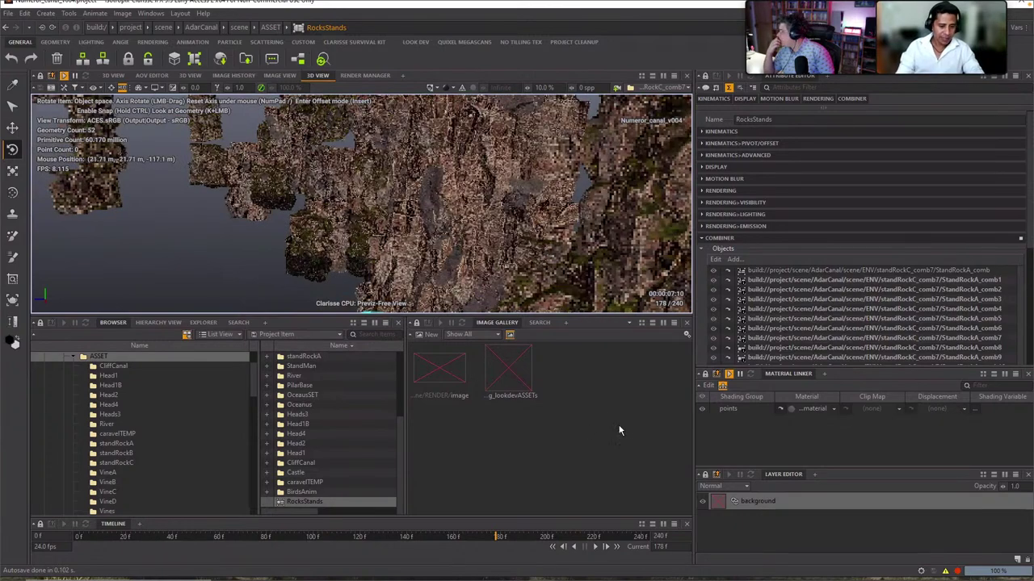
pyautogui.click(491, 212)
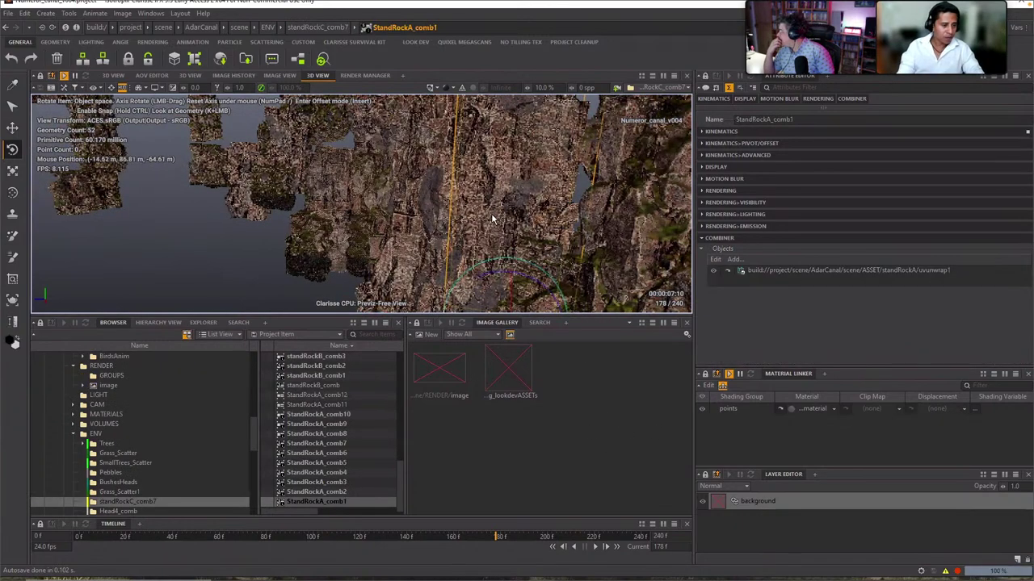
pyautogui.click(727, 271)
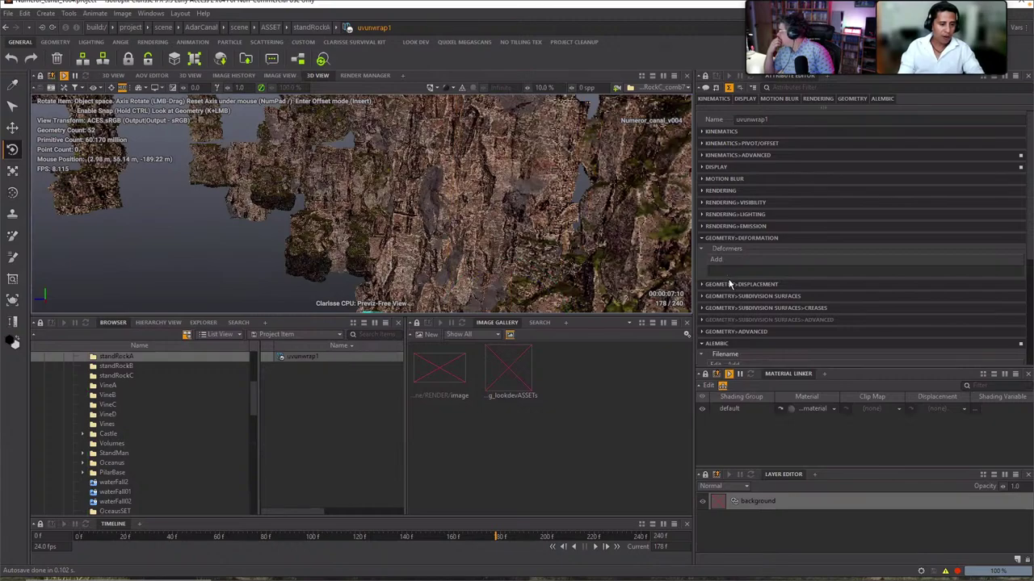
pyautogui.click(162, 356)
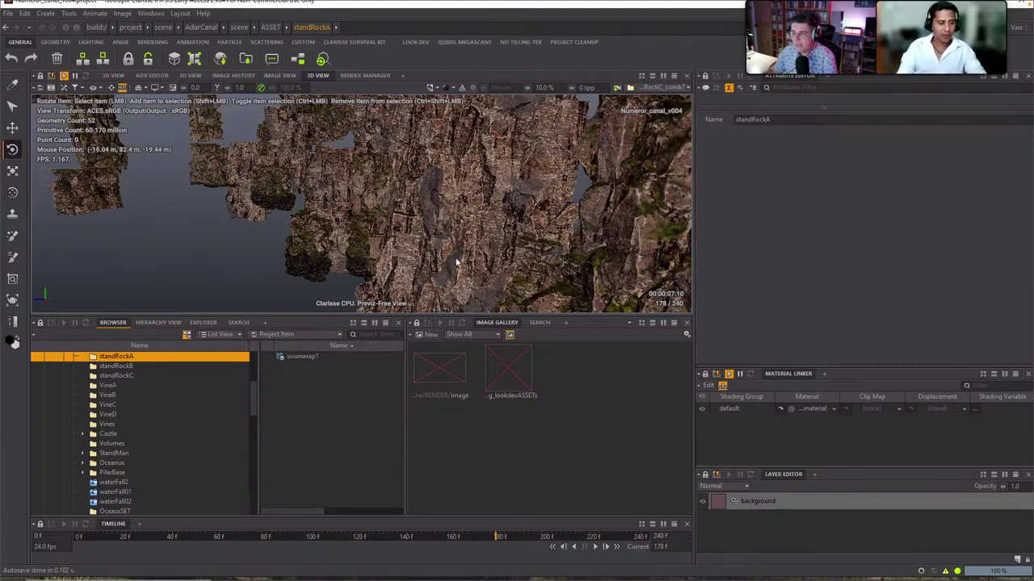
pyautogui.keyDown('alt'); pyautogui.moveTo(457, 262); pyautogui.dragTo(485, 263, button='right'); pyautogui.keyUp('alt')
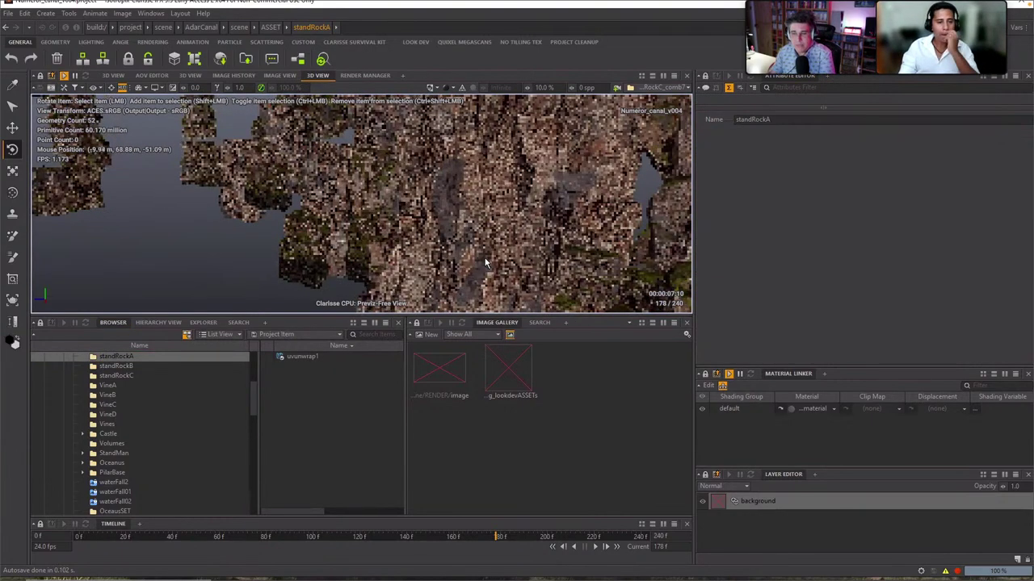
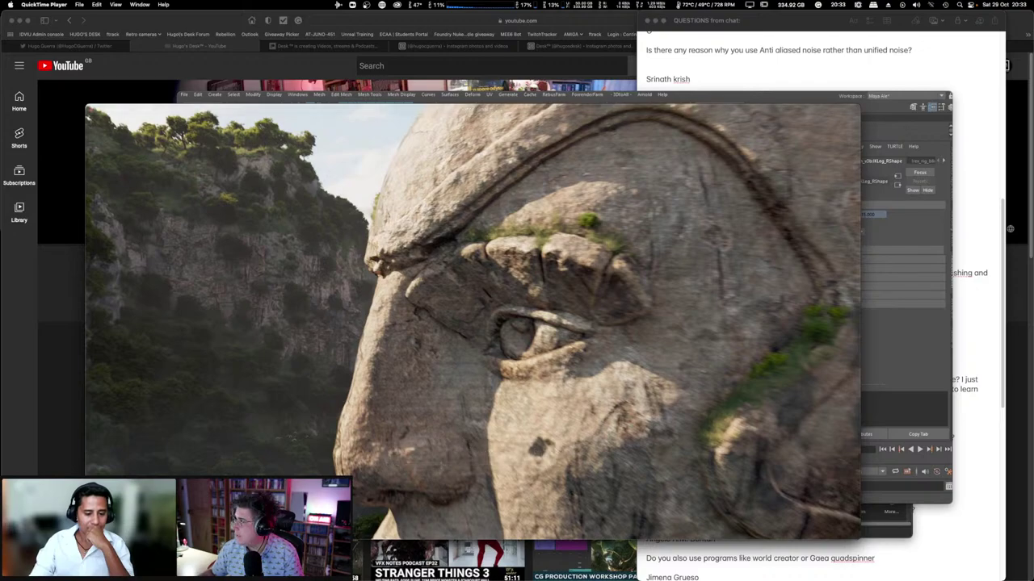
# Switch to Finder and open Numeror_final.mp4 and courseTimelapse.mp4 from the clips folder
pyautogui.press('super+Tab')
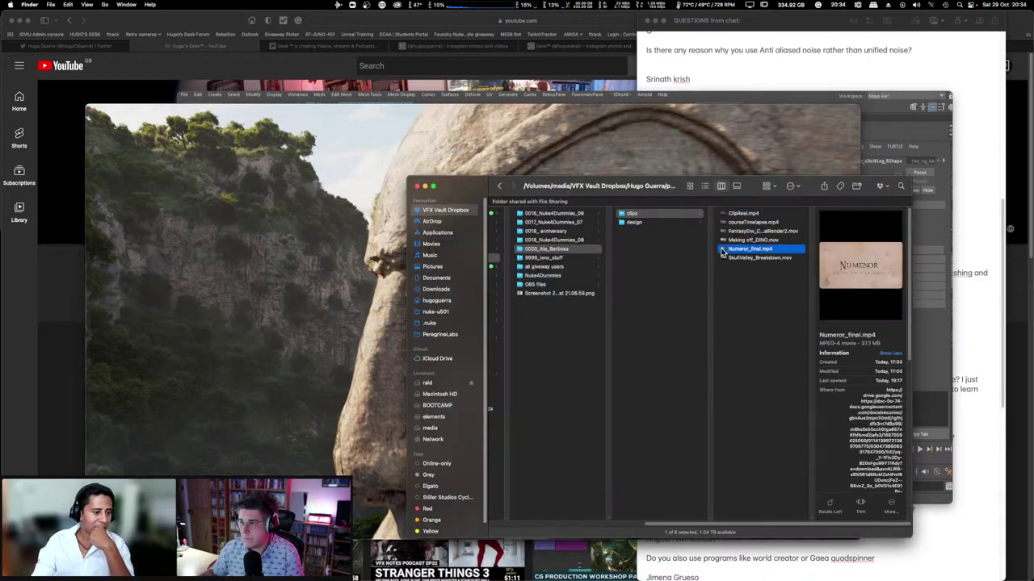
pyautogui.doubleClick(727, 251)
pyautogui.press('super+Tab')
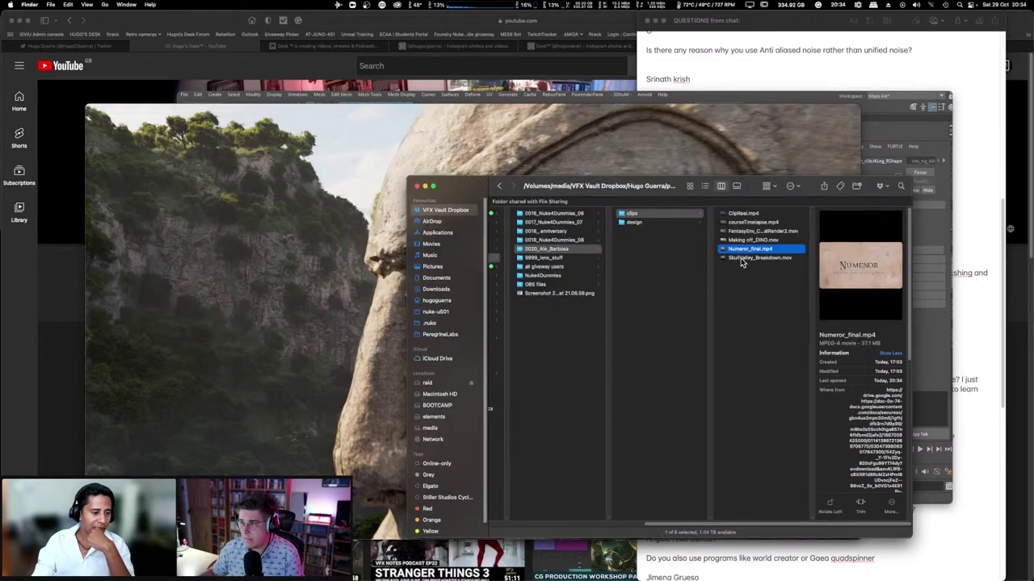
pyautogui.click(727, 259)
pyautogui.click(727, 232)
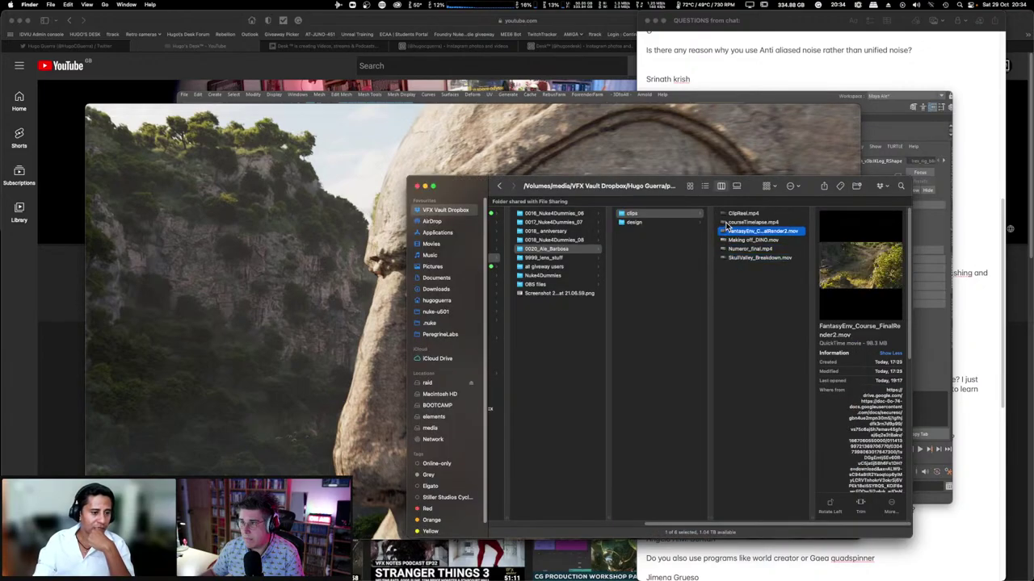
pyautogui.click(727, 223)
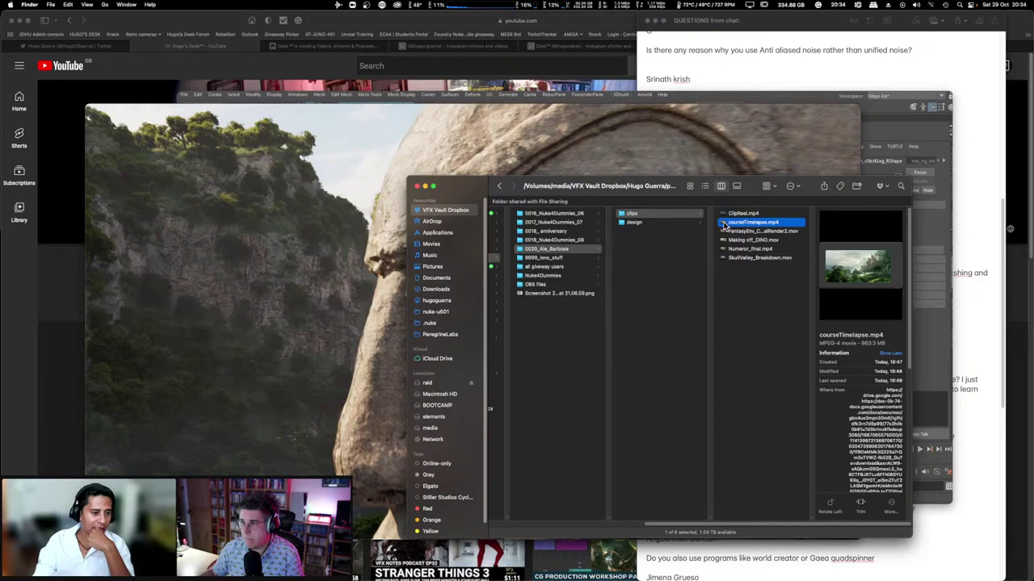
pyautogui.doubleClick(724, 226)
pyautogui.press('super+Tab')
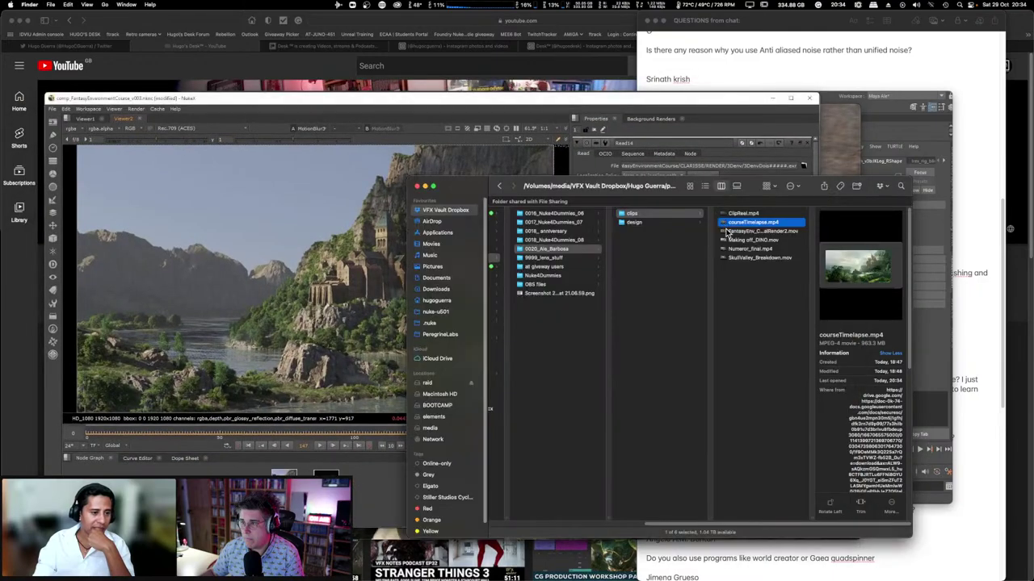
# Open FantasyEnv_Course_FinalRender2.mov in full screen and turn on looped playback
pyautogui.click(727, 232)
pyautogui.doubleClick(725, 232)
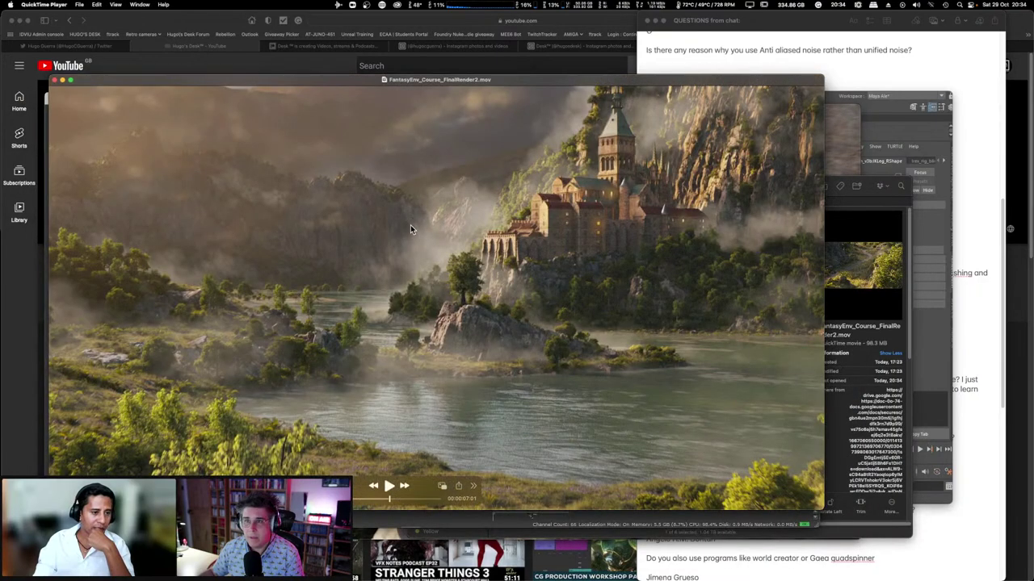
pyautogui.click(72, 82)
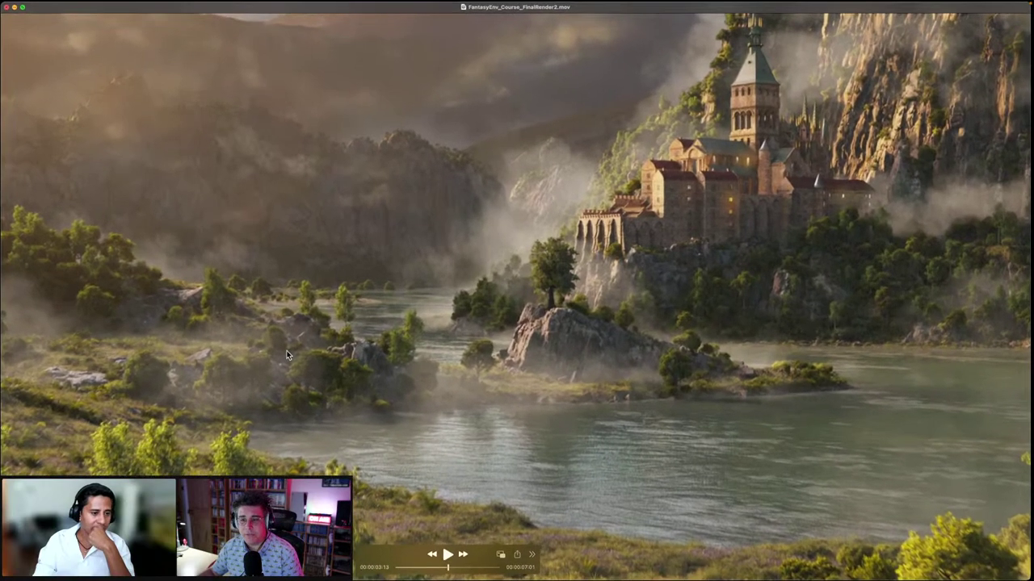
pyautogui.click(115, 5)
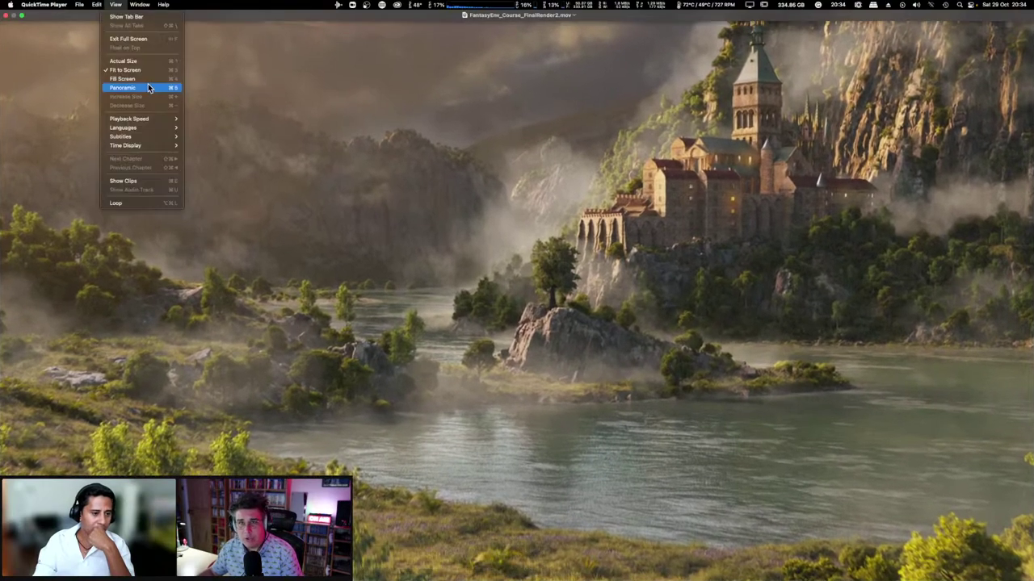
pyautogui.click(134, 202)
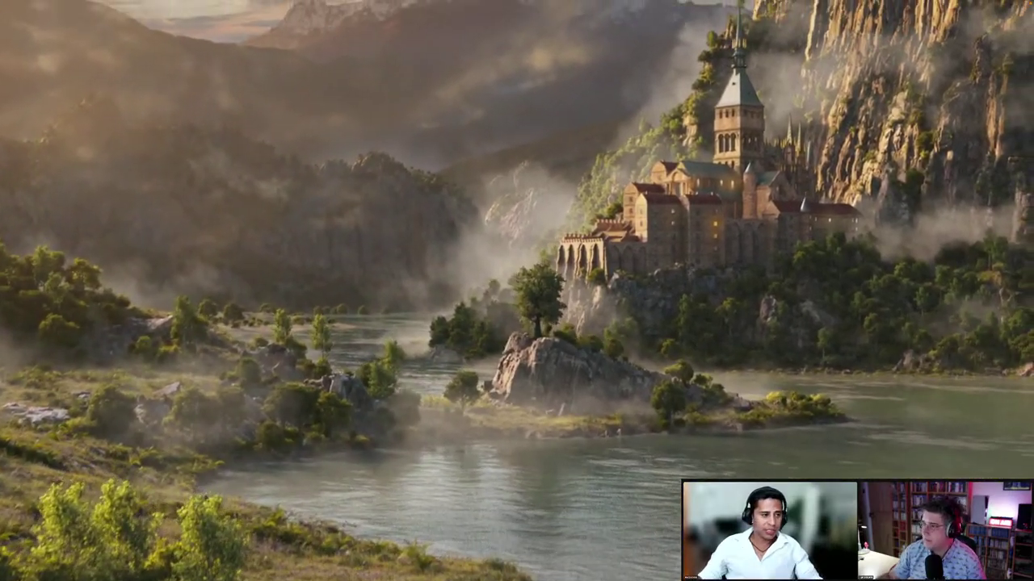
# Pause the castle render clip and leave full-screen viewing
pyautogui.moveTo(507, 98)
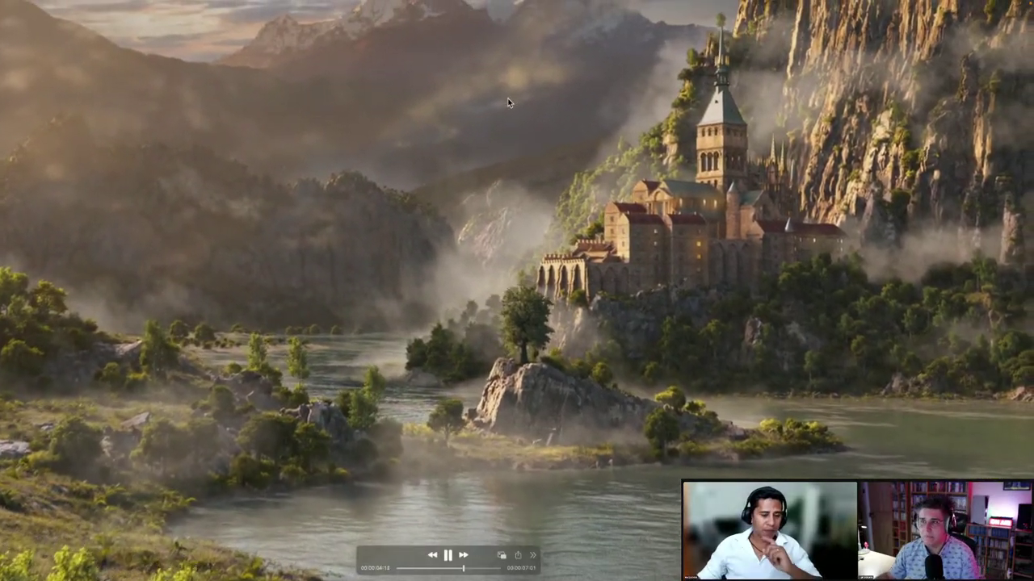
pyautogui.click(449, 555)
pyautogui.press('Escape')
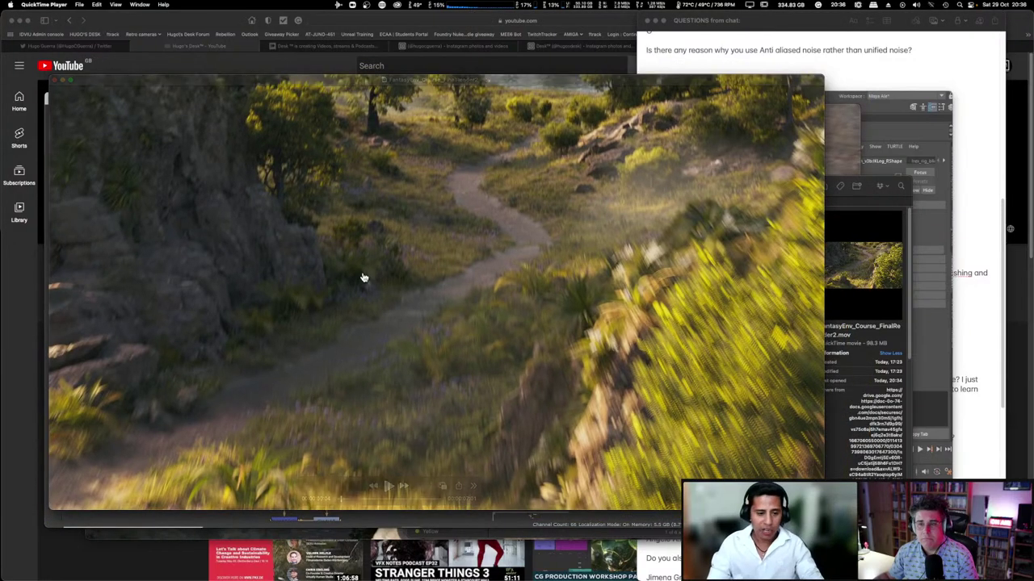
# Return to Finder and reopen courseTimelapse.mp4 from the clips folder
pyautogui.press('super+Tab')
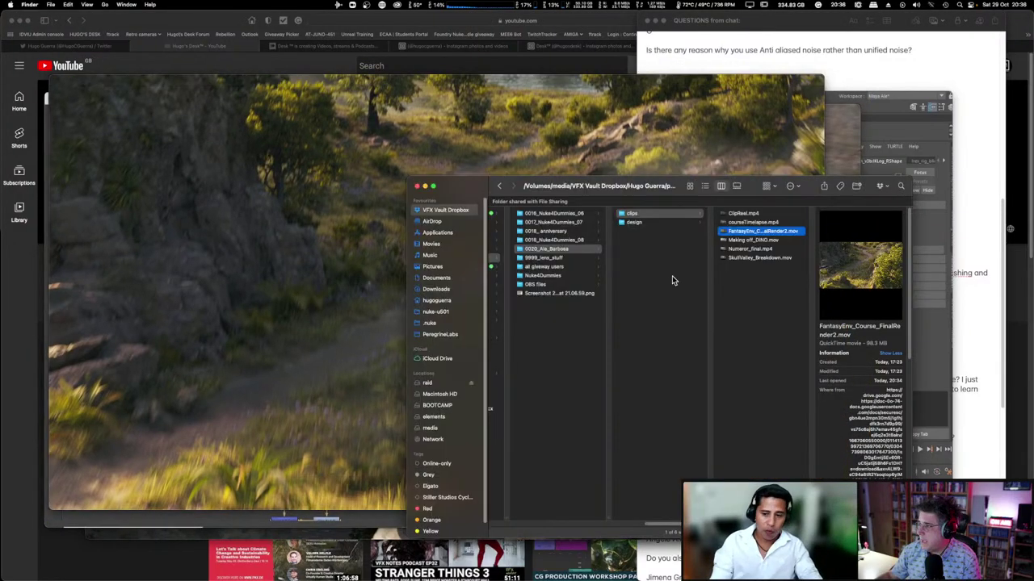
pyautogui.click(750, 222)
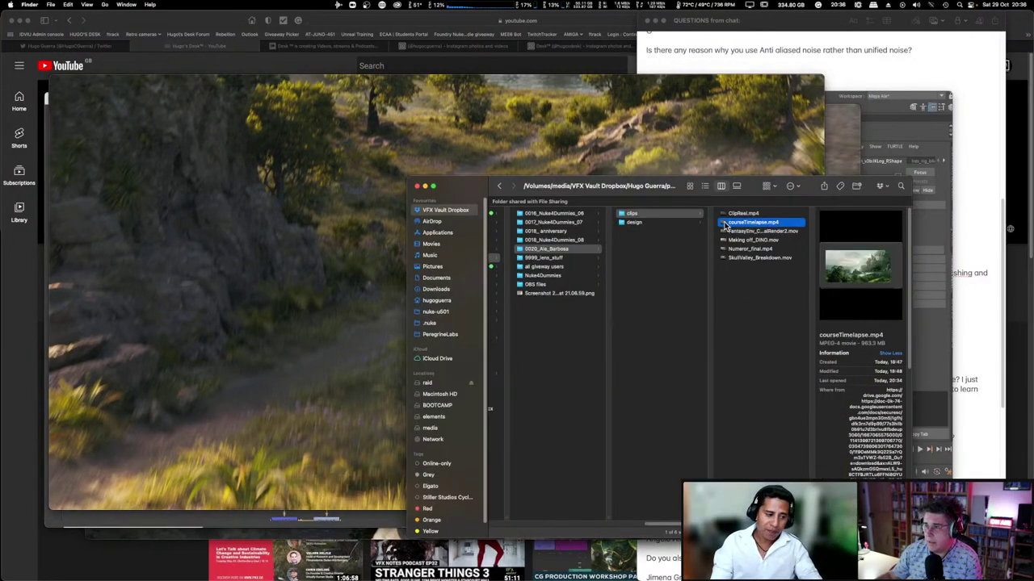
pyautogui.doubleClick(724, 226)
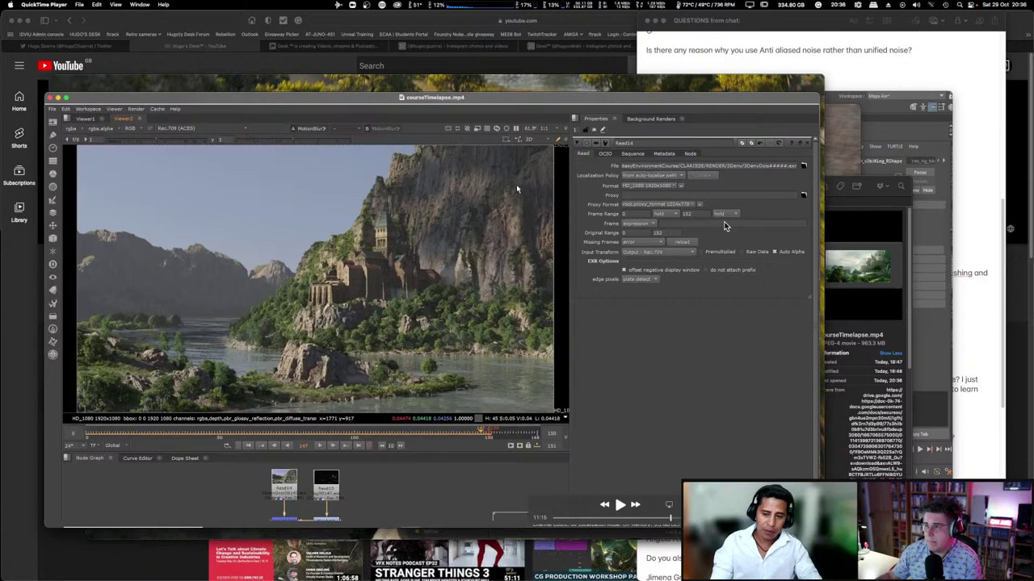
# Show courseTimelapse.mp4 in full screen and play it
pyautogui.click(115, 4)
pyautogui.click(138, 204)
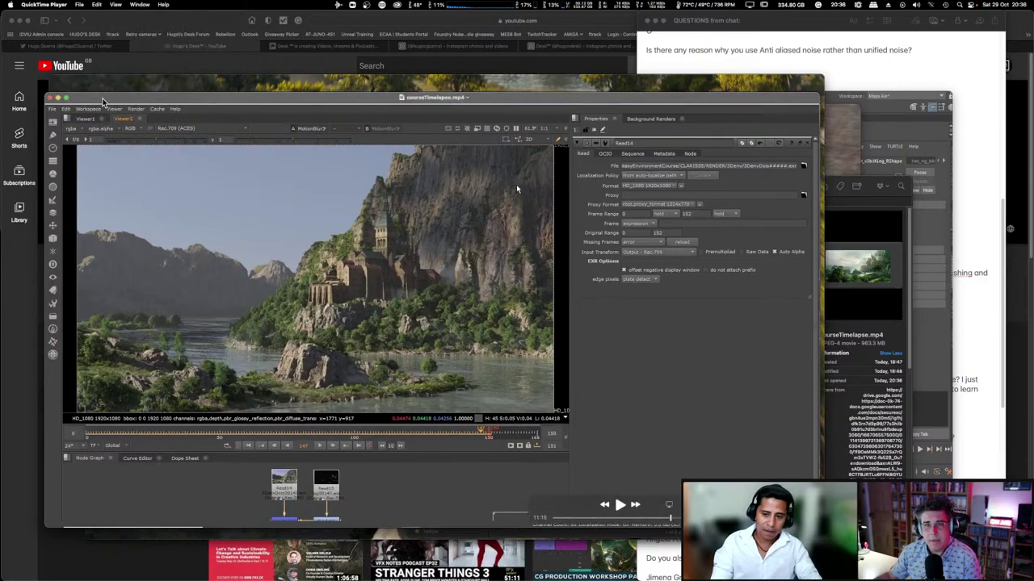
pyautogui.click(67, 98)
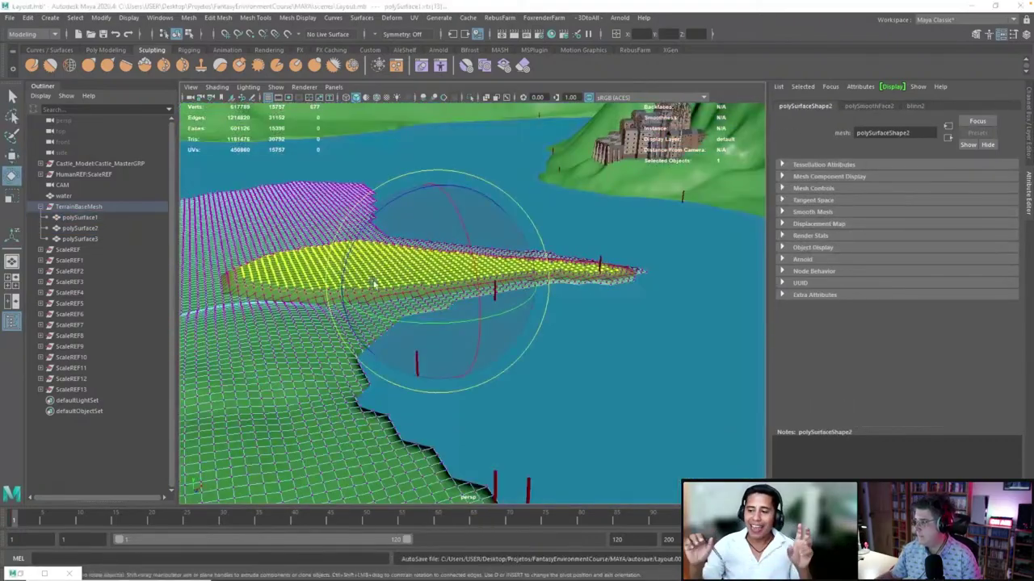
# Shape the polySurface1 terrain's hills and shoreline with sculpting brushes and vertex moves around the red scale references
pyautogui.press('q')
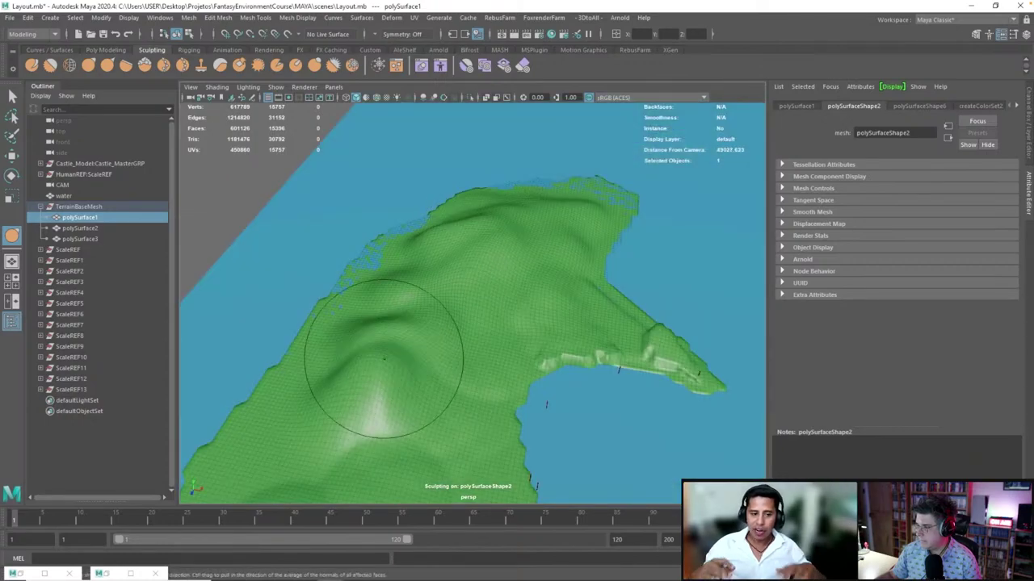
pyautogui.keyDown('alt'); pyautogui.moveTo(385, 359); pyautogui.dragTo(542, 331); pyautogui.keyUp('alt')
pyautogui.scroll(8, 403, 326)
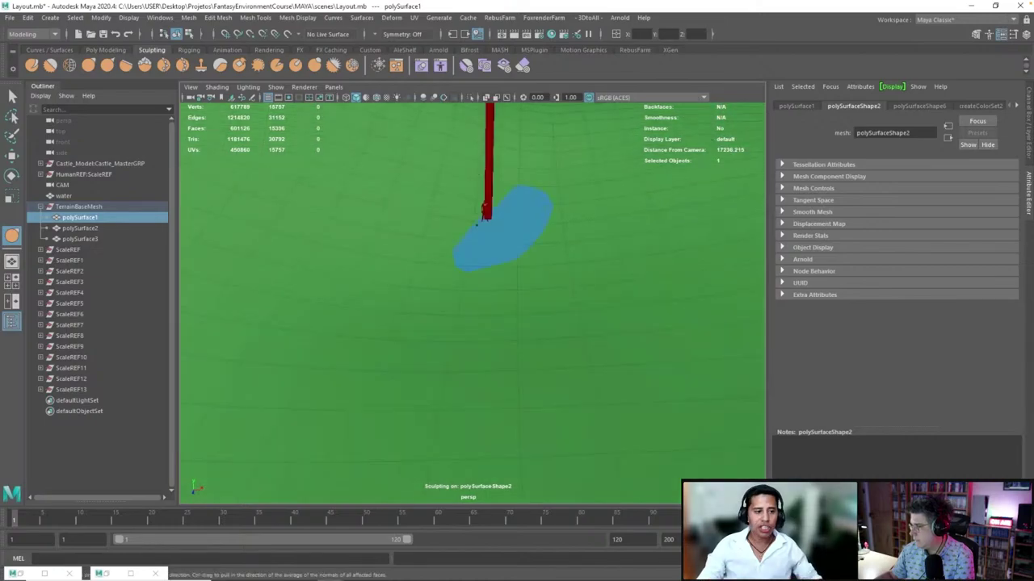
pyautogui.keyDown('alt'); pyautogui.moveTo(478, 224); pyautogui.dragTo(323, 230); pyautogui.keyUp('alt')
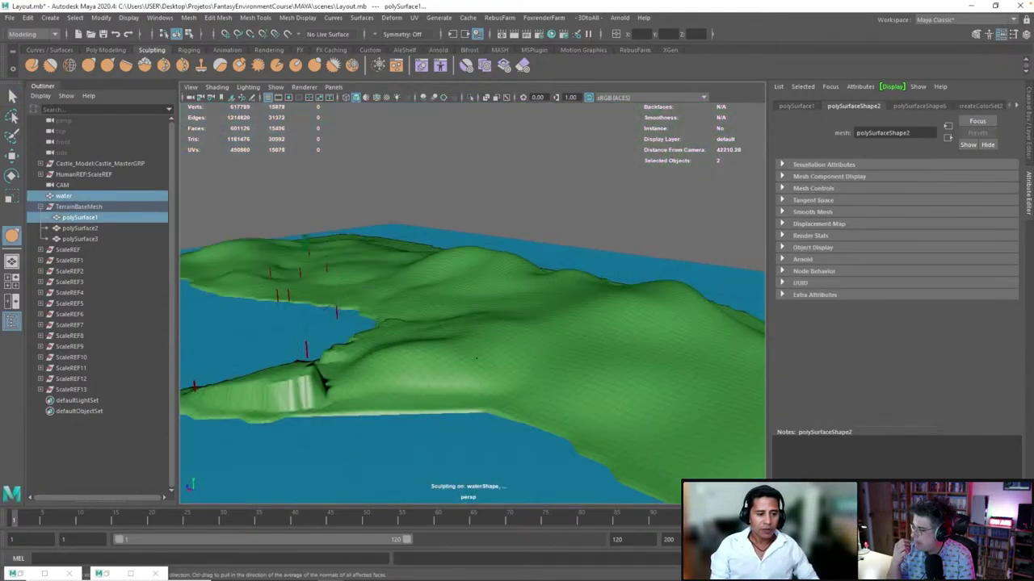
pyautogui.keyDown('alt'); pyautogui.moveTo(485, 291); pyautogui.dragTo(528, 285); pyautogui.keyUp('alt')
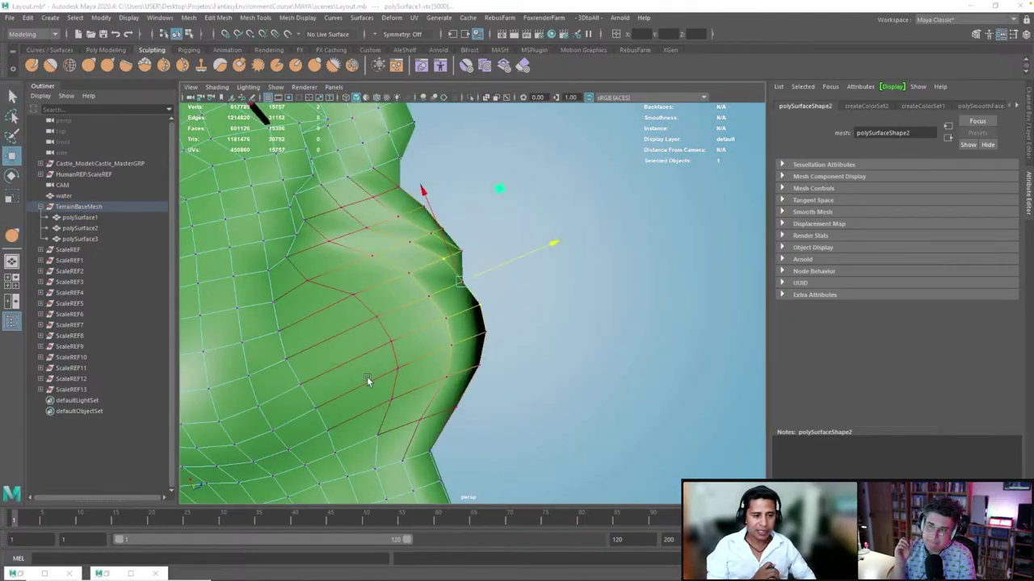
pyautogui.keyDown('alt'); pyautogui.moveTo(367, 379); pyautogui.dragTo(485, 302); pyautogui.keyUp('alt')
pyautogui.click(462, 305)
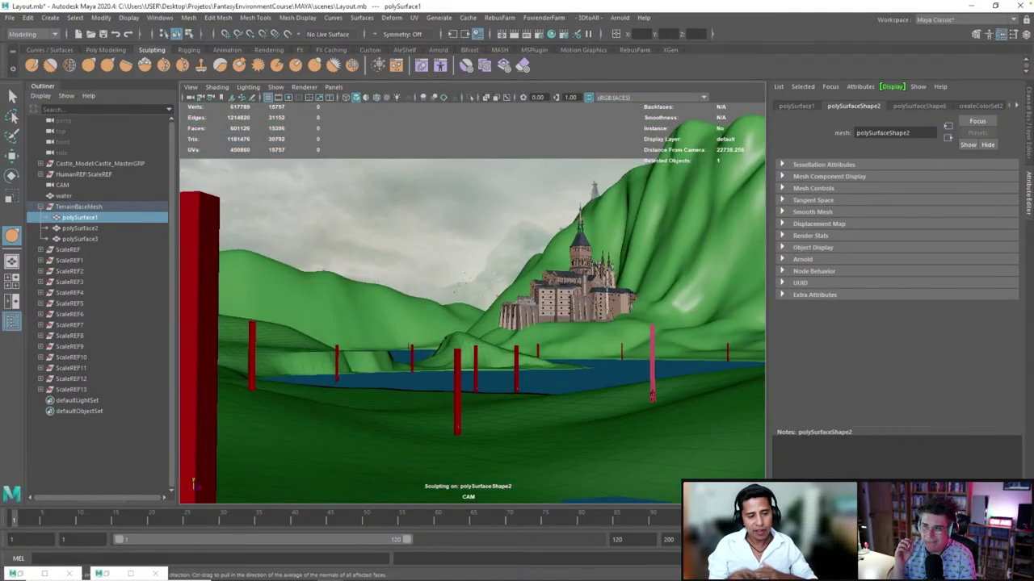
# Look through the CAM_Anim camera in the viewport, framing the castle and lake
pyautogui.click(72, 400)
pyautogui.click(333, 86)
pyautogui.moveTo(429, 98)
pyautogui.click(462, 108)
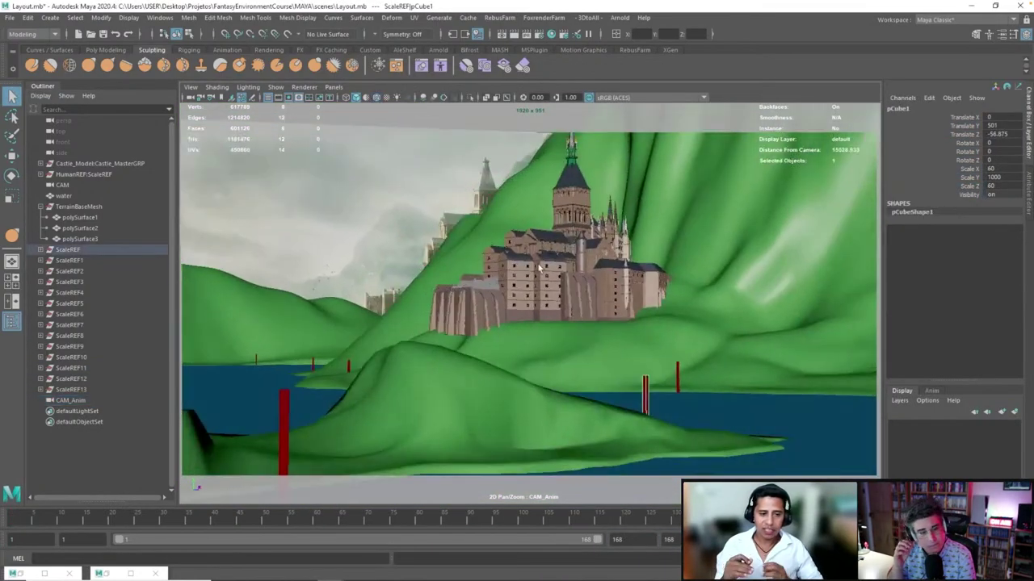
pyautogui.hotkey('ctrl', 'a')
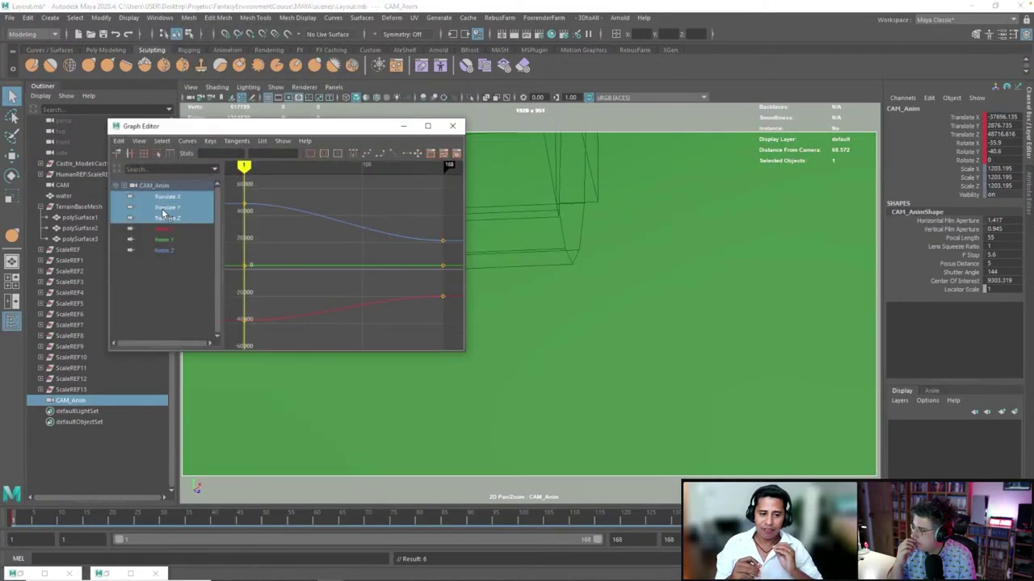
# Adjust the start of CAM_Anim's Rotate X curve in the Graph Editor and play back the camera move
pyautogui.click(138, 521)
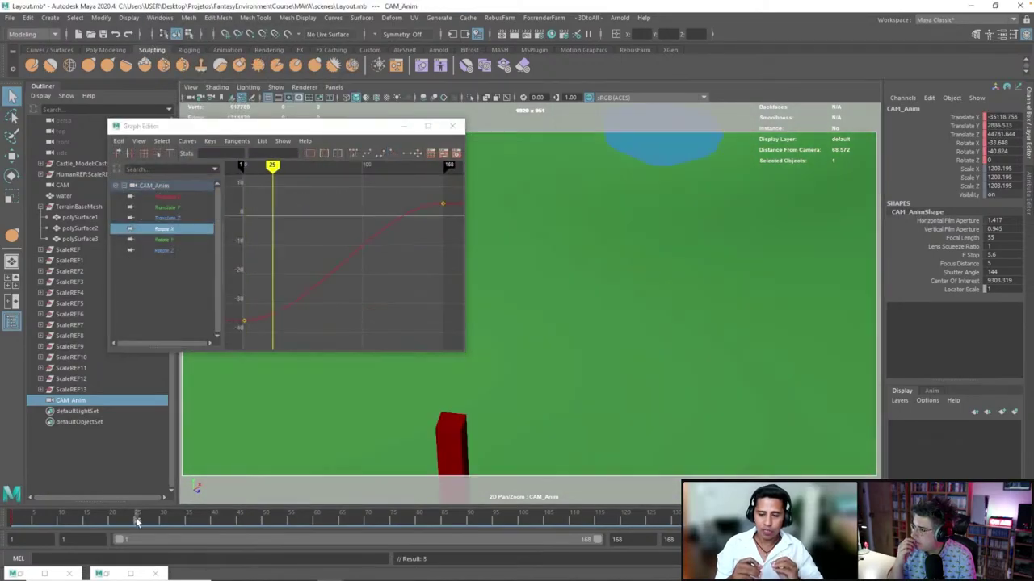
pyautogui.moveTo(263, 321); pyautogui.dragTo(253, 309)
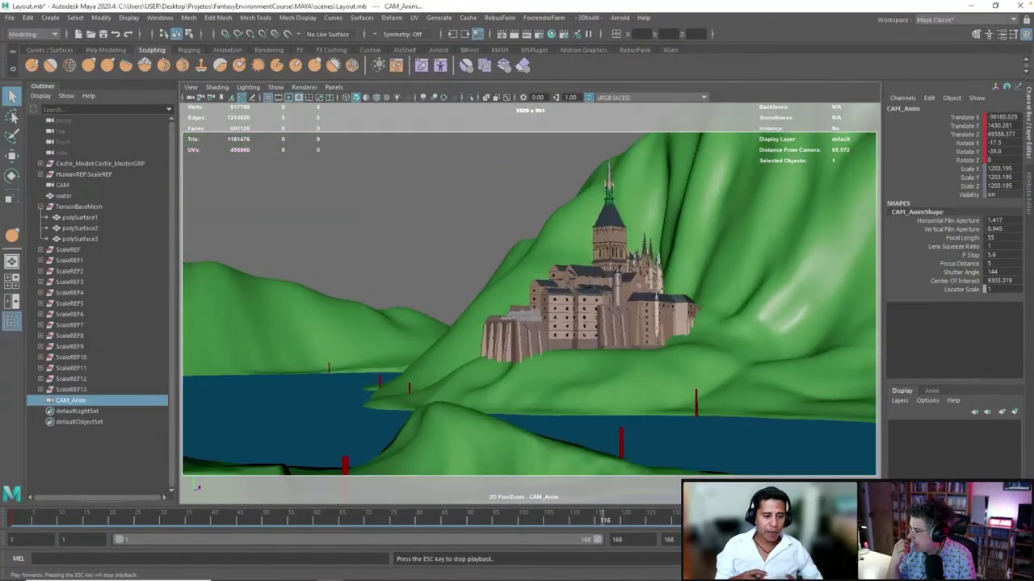
pyautogui.hotkey('alt', 'v')
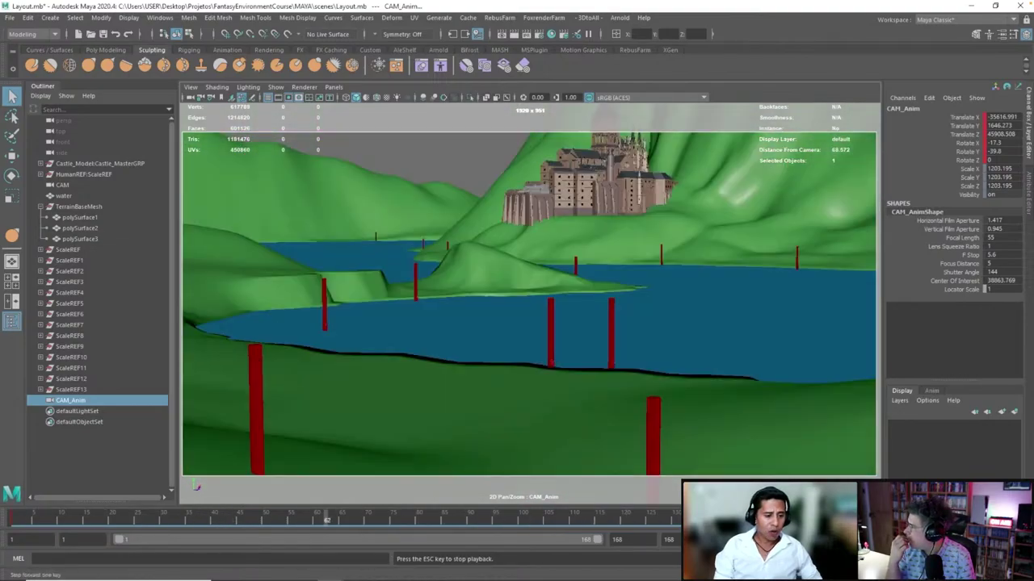
pyautogui.press('Escape')
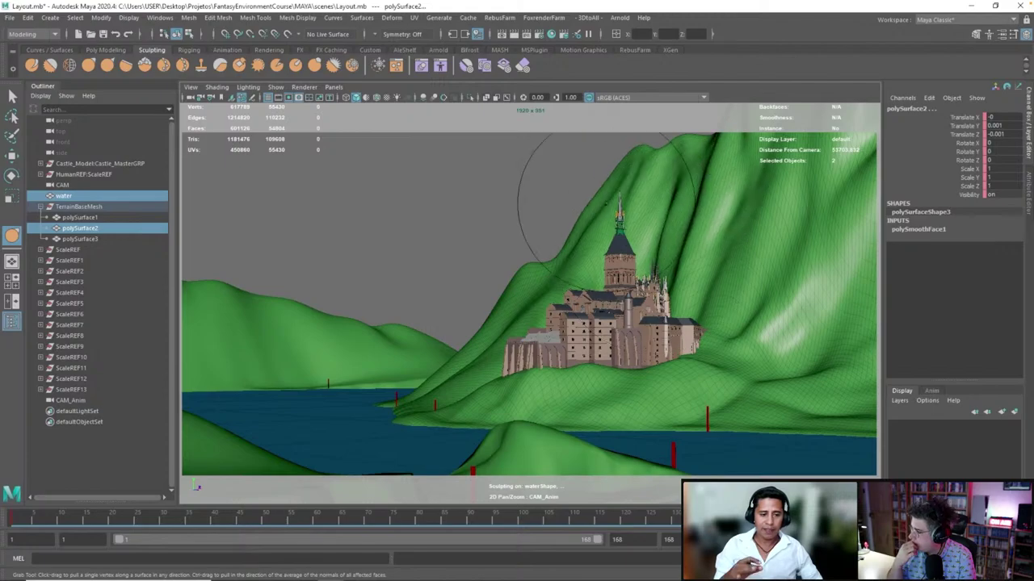
# Scrub through the CAM_Anim shot to check how the terrain, lake and castle are framed
pyautogui.press('k')
pyautogui.moveTo(463, 279); pyautogui.dragTo(211, 292)
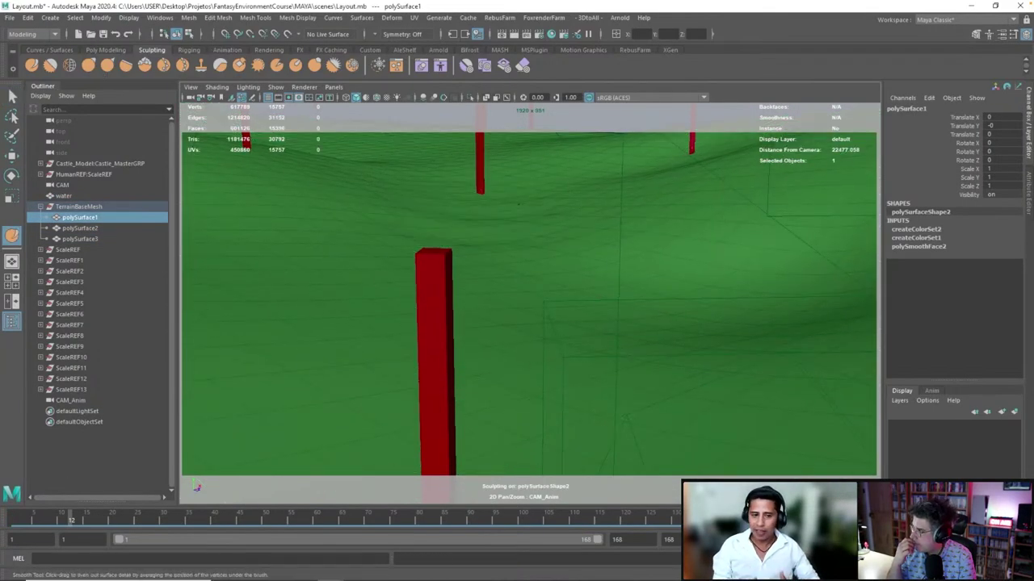
pyautogui.moveTo(32, 521); pyautogui.dragTo(525, 537)
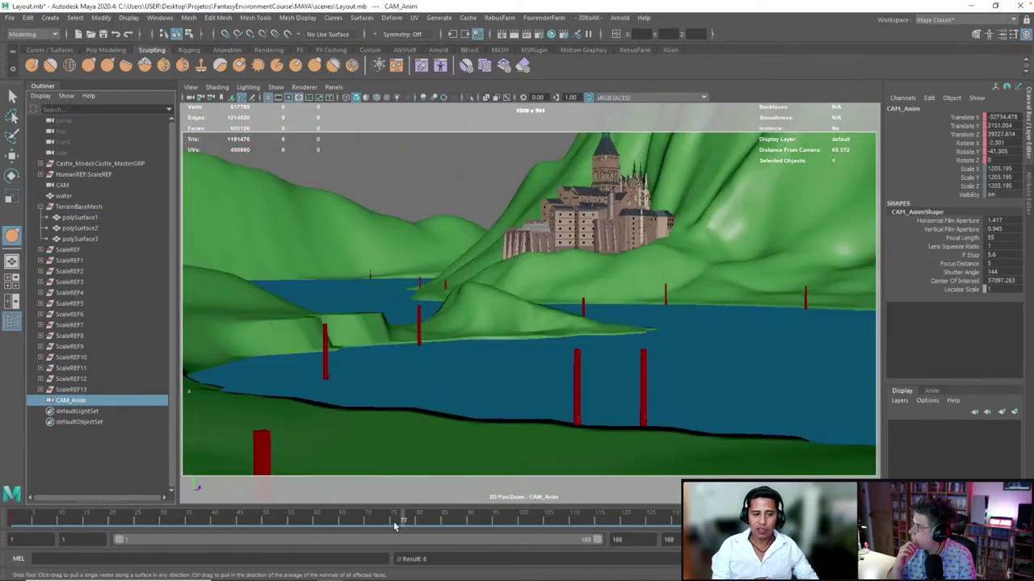
pyautogui.moveTo(395, 526); pyautogui.dragTo(876, 525)
# Bend CAM_Anim's Rotate Y curve downward at its first key in the Graph Editor and play back the move
pyautogui.click(160, 17)
pyautogui.click(306, 79)
pyautogui.click(164, 240)
pyautogui.moveTo(542, 522); pyautogui.dragTo(229, 523)
pyautogui.moveTo(261, 215); pyautogui.dragTo(259, 224, button='middle')
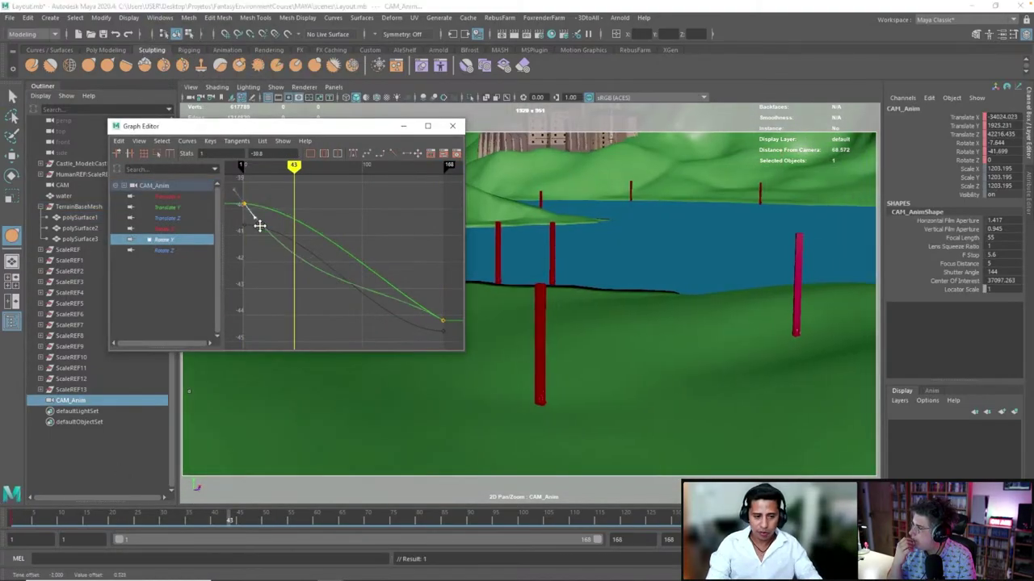
pyautogui.moveTo(229, 525); pyautogui.dragTo(502, 527)
pyautogui.hotkey('alt', 'v')
pyautogui.hotkey('alt', 'v')
# Change the tangent of the Rotate Y curve's first key and replay the camera animation
pyautogui.click(245, 204)
pyautogui.click(393, 153)
pyautogui.hotkey('alt', 'v')
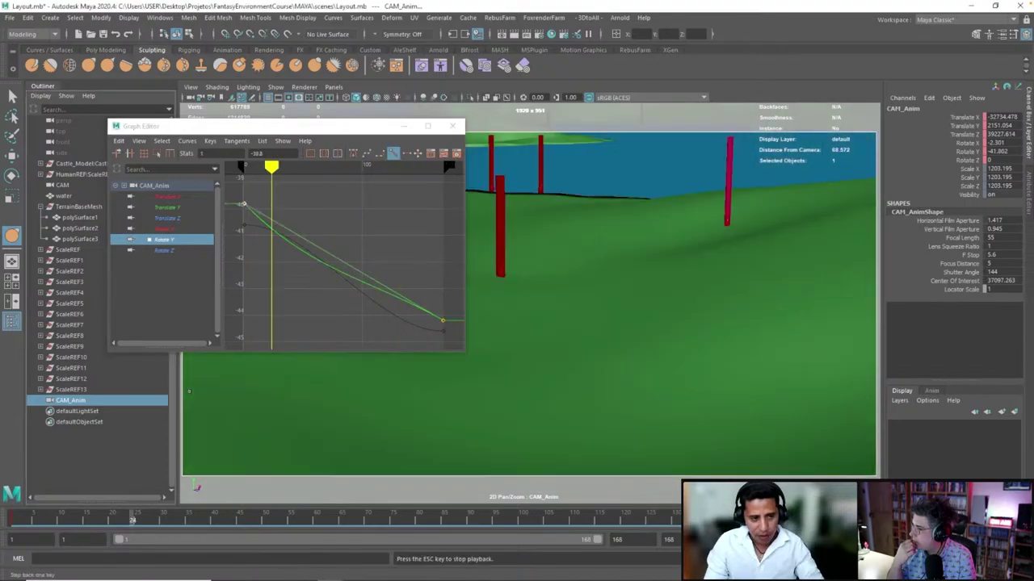
pyautogui.hotkey('alt', 'v')
# Reshape the Rotate X curve by adjusting its first key's tangent handle, and check the move on the timeline
pyautogui.click(164, 229)
pyautogui.click(393, 153)
pyautogui.moveTo(352, 523); pyautogui.dragTo(445, 525)
pyautogui.hotkey('ctrl', 'z')
pyautogui.moveTo(259, 313); pyautogui.dragTo(258, 307, button='middle')
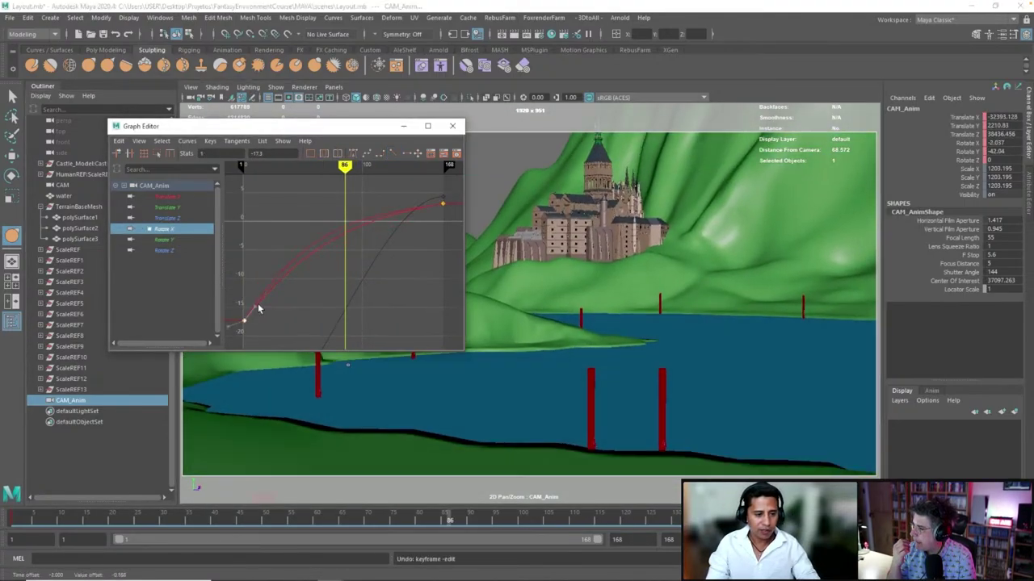
pyautogui.moveTo(445, 525); pyautogui.dragTo(418, 530)
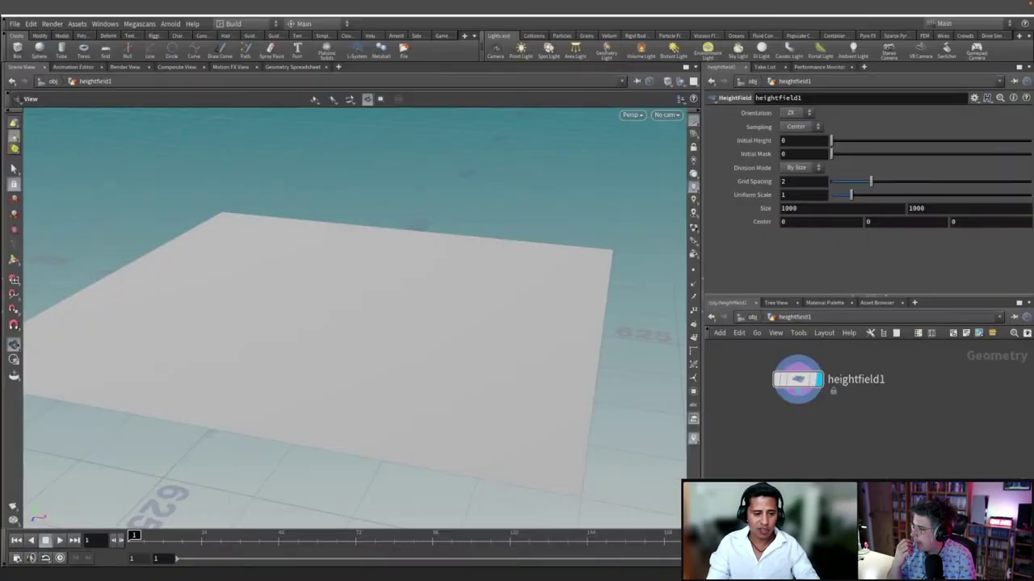
# Switch to Houdini, extend the heightfield1 network with noise, distort and blur nodes, and display heightfield_terrace1
pyautogui.moveTo(799, 386); pyautogui.dragTo(798, 395)
pyautogui.moveTo(525, 387); pyautogui.dragTo(467, 354)
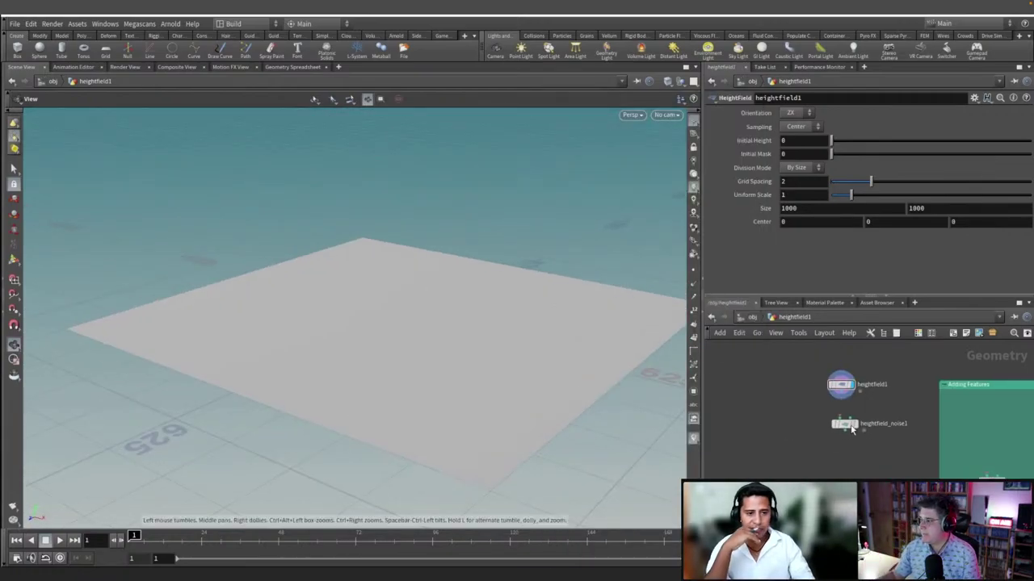
pyautogui.click(777, 417)
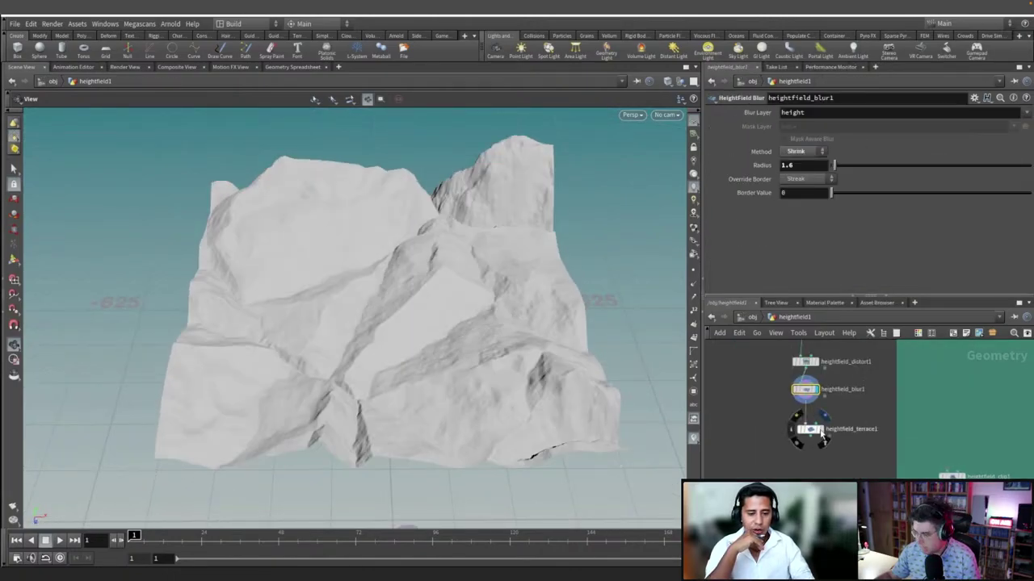
pyautogui.click(822, 435)
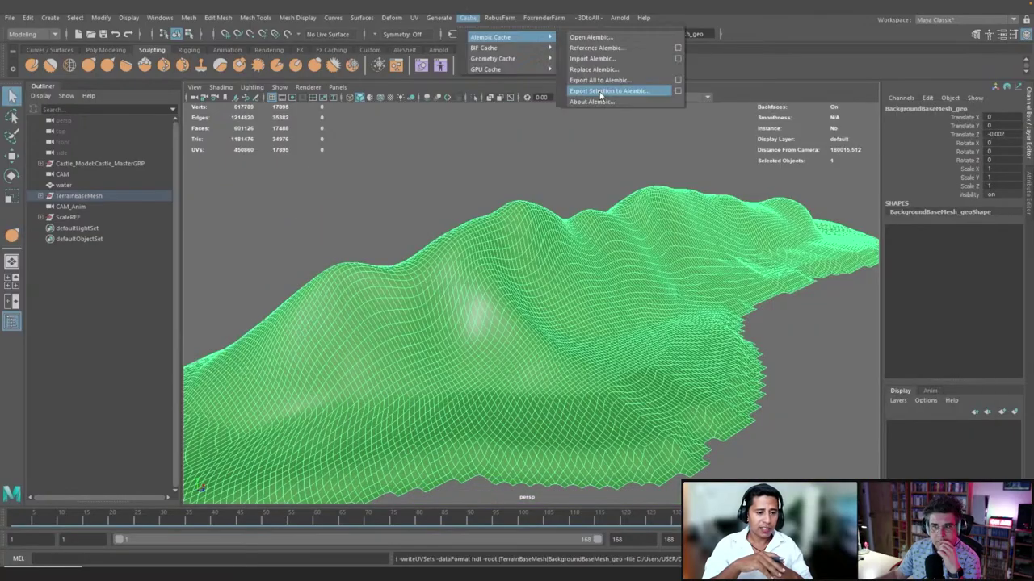
# Switch to Maya and export the selected BackgroundBaseMesh_geo terrain to Alembic
pyautogui.click(600, 91)
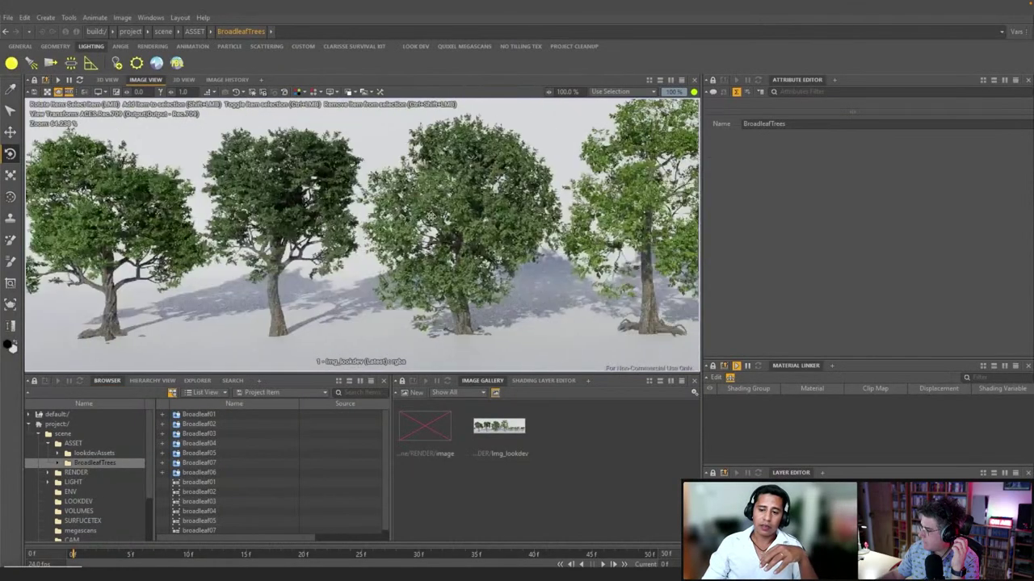
# Switch to Clarisse and enter Leaf* as the shading layer filter for the small trees' leaf material
pyautogui.click(8, 17)
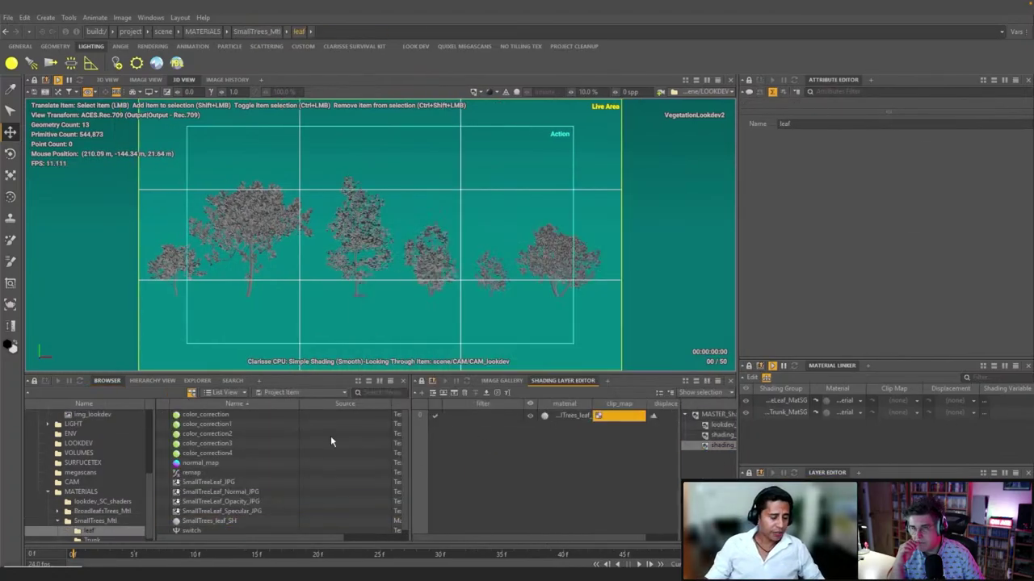
pyautogui.write('Leaf*')
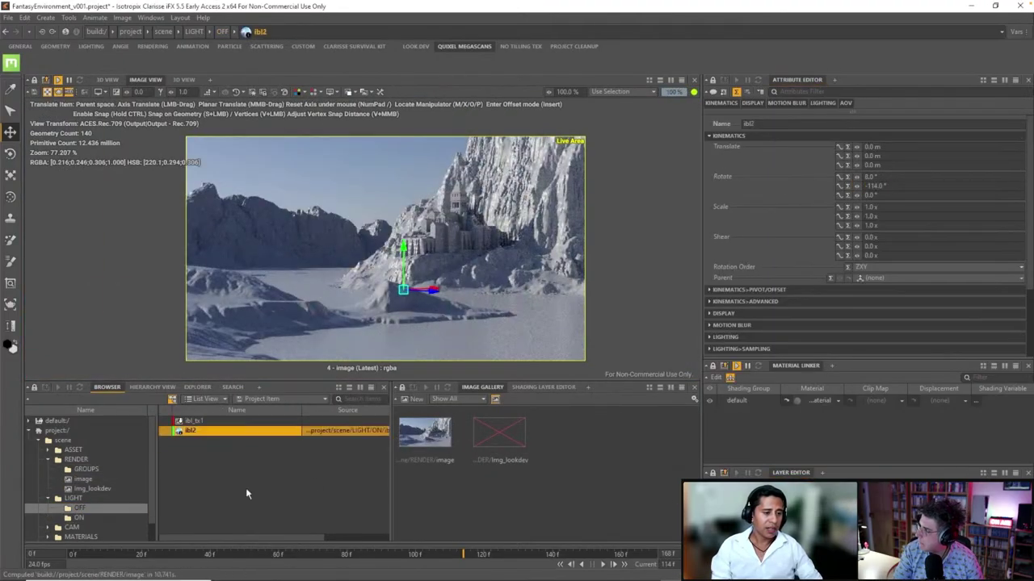
# Select the occlusion1 texture in the castle's ConcreteA material
pyautogui.click(302, 459)
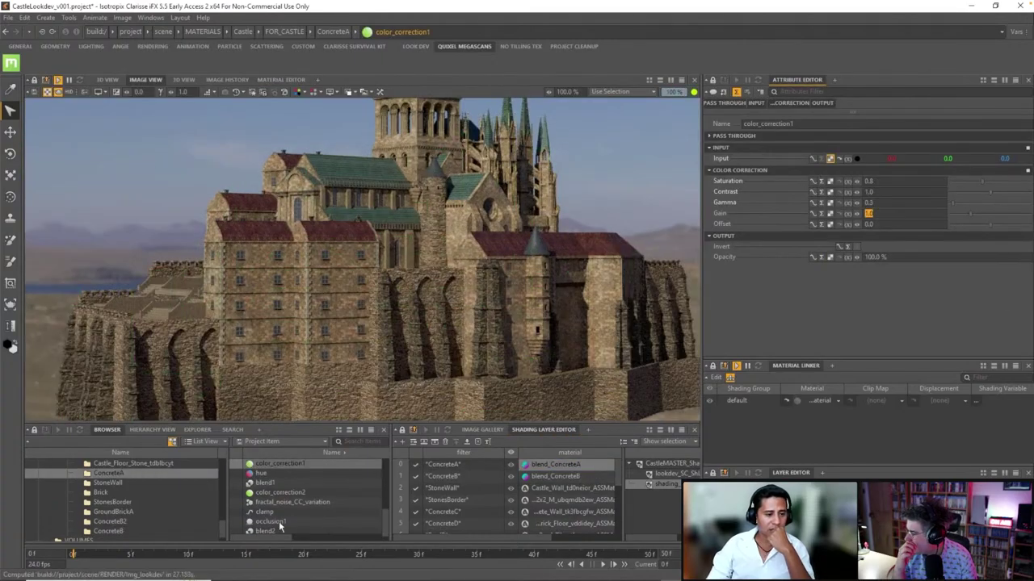
pyautogui.click(269, 522)
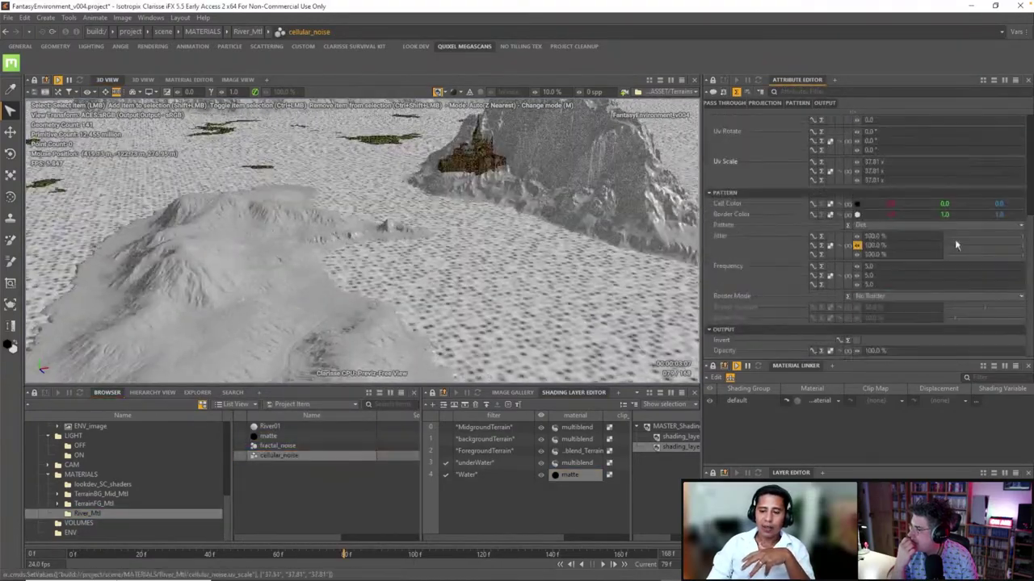
# Remove the multi_blend from the River_Mtl network and combine the fractal, Perlin and cellular noises with Add textures
pyautogui.click(278, 446)
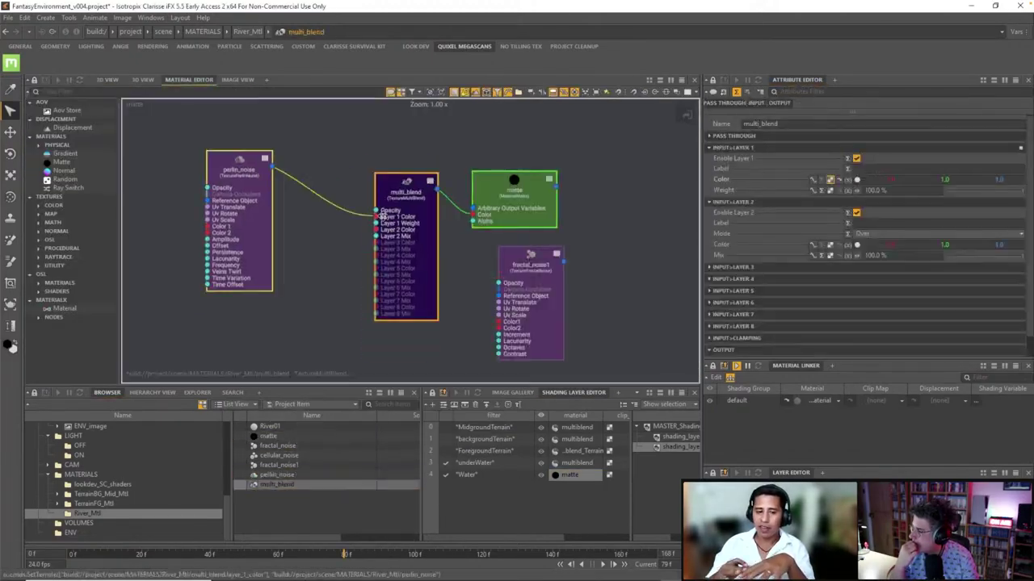
pyautogui.press('Delete')
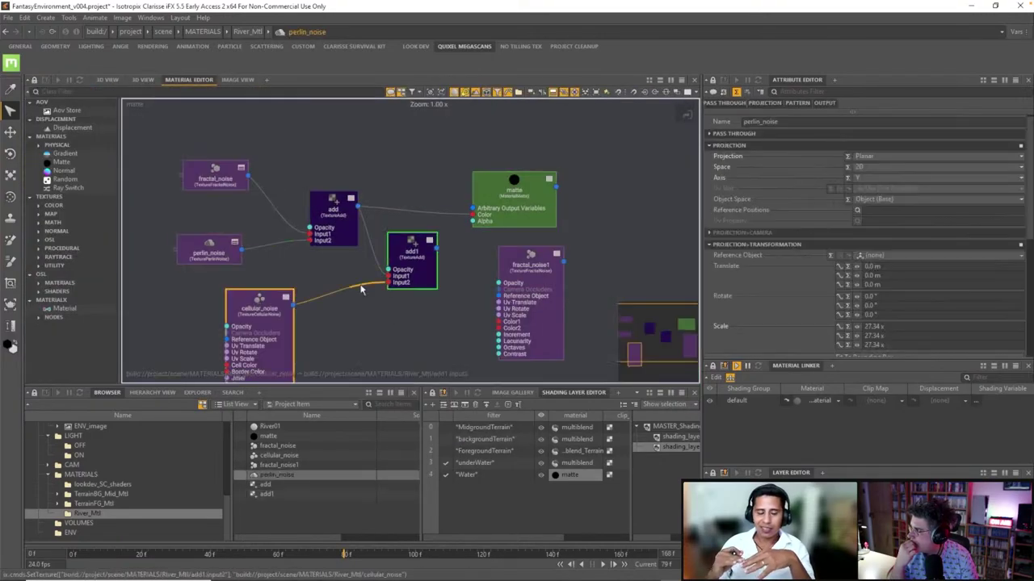
pyautogui.click(228, 141)
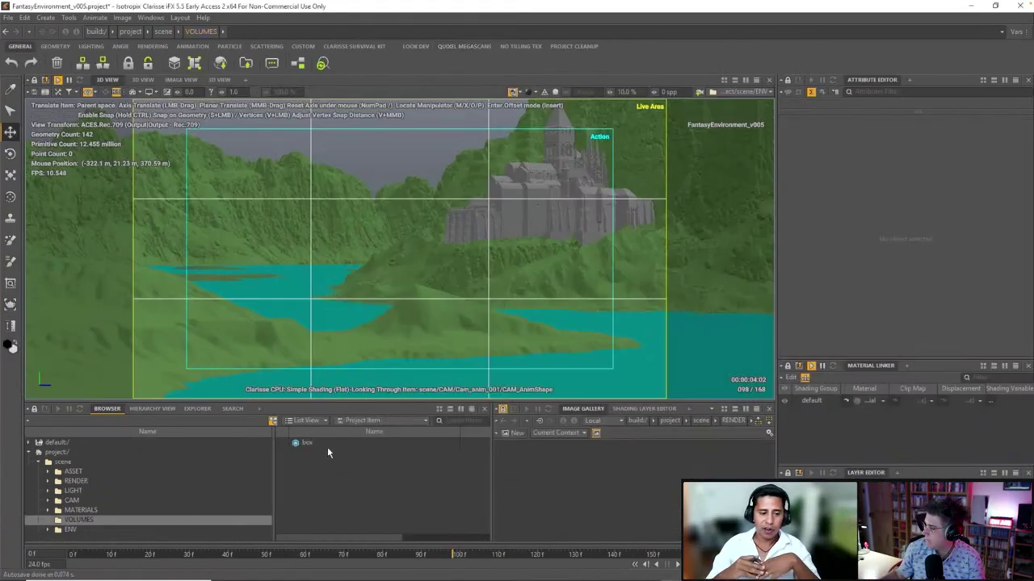
# Select the box in the VOLUMES folder, and adjust the distant light's Y rotation for the ENV_image render
pyautogui.rightClick(320, 461)
pyautogui.click(309, 444)
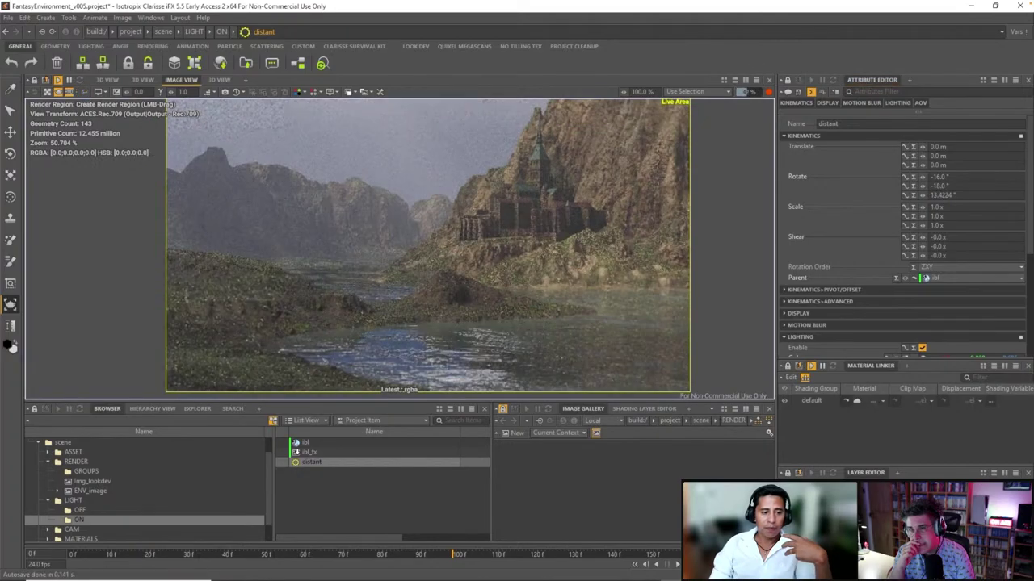
pyautogui.moveTo(929, 186); pyautogui.dragTo(942, 186)
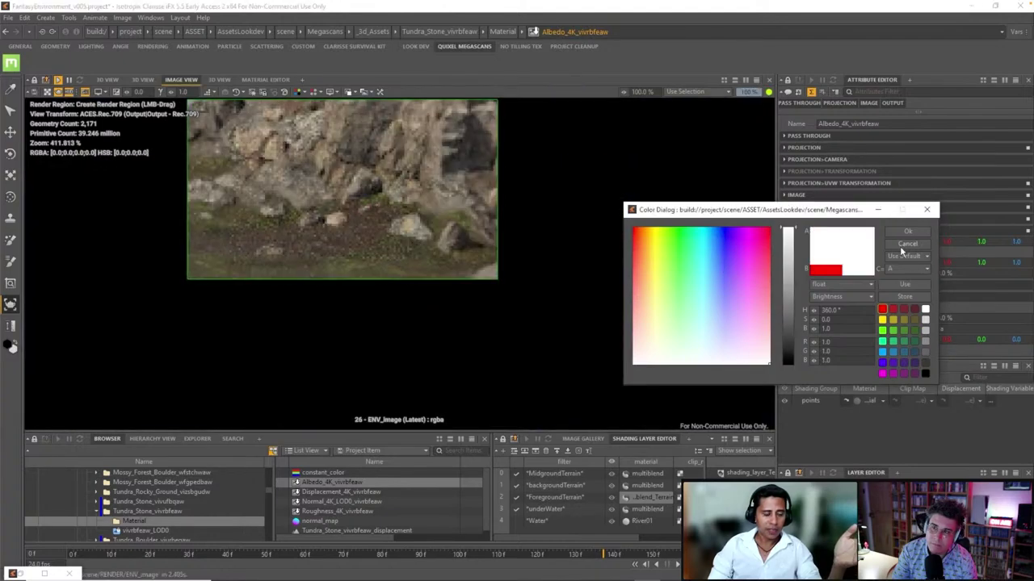
# Darken the albedo colours of the Tundra Stone and Hovs Beach Rock, viewing the render's pbr_diffuse channel
pyautogui.moveTo(787, 267); pyautogui.dragTo(785, 283)
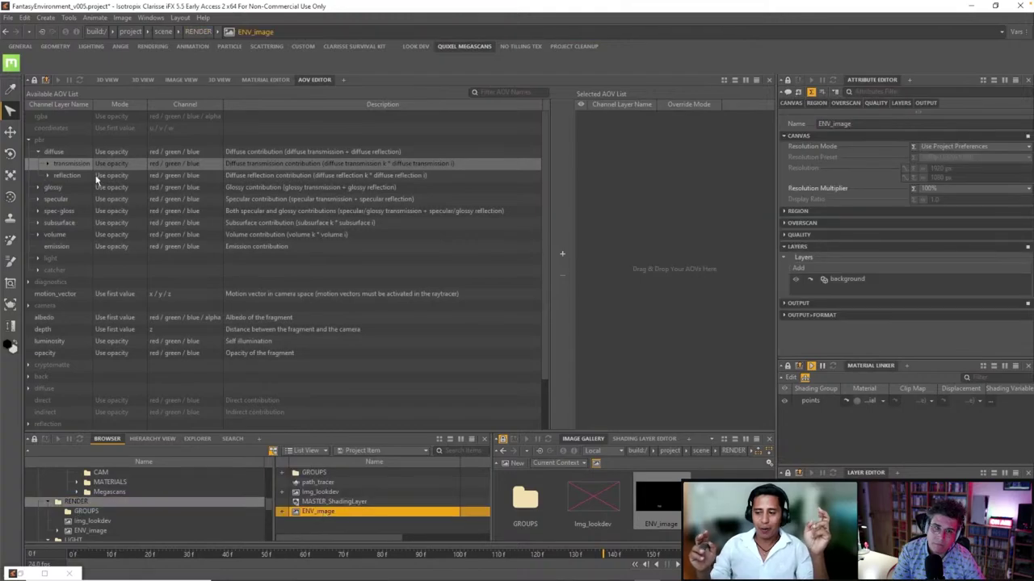
pyautogui.click(299, 91)
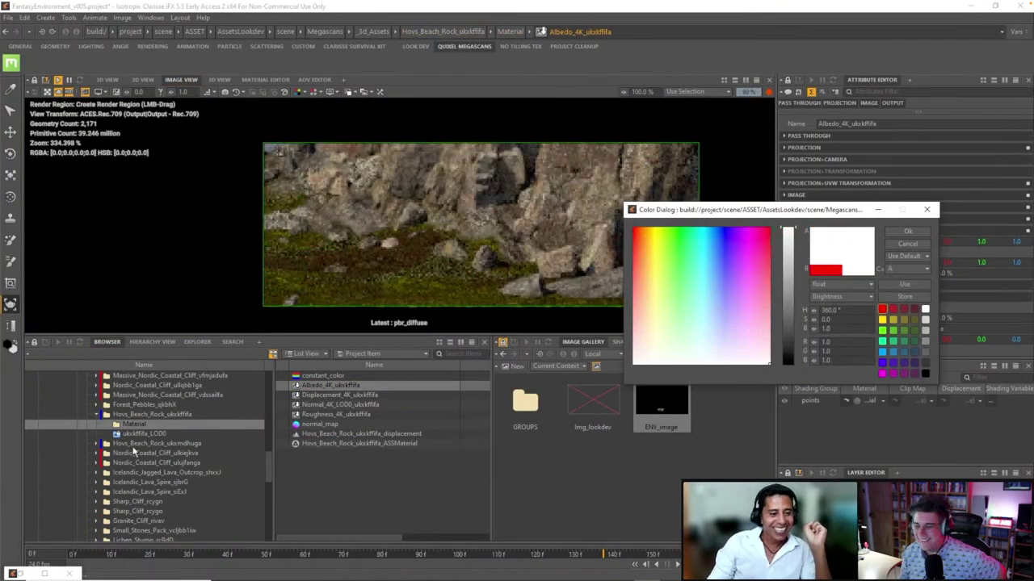
pyautogui.click(788, 277)
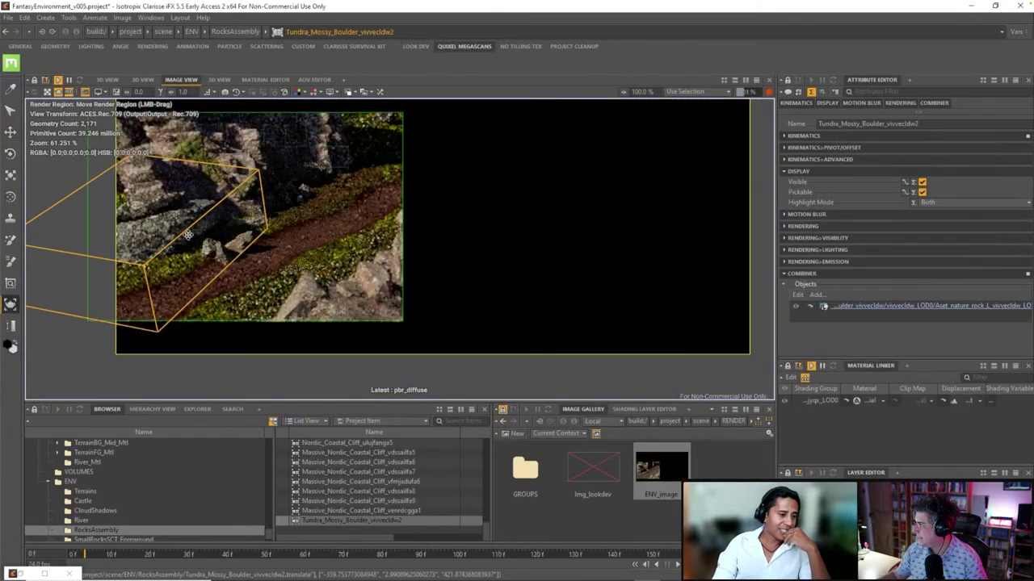
# Select the Stony Steppe ASSMaterial among the FOR_ForegroundTerrain surfaces
pyautogui.click(998, 220)
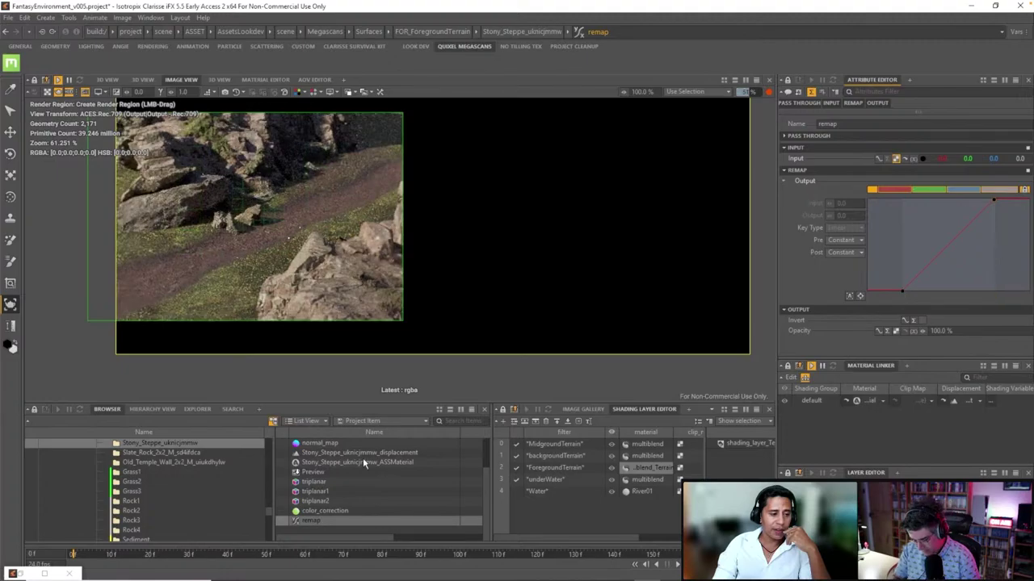
pyautogui.click(363, 463)
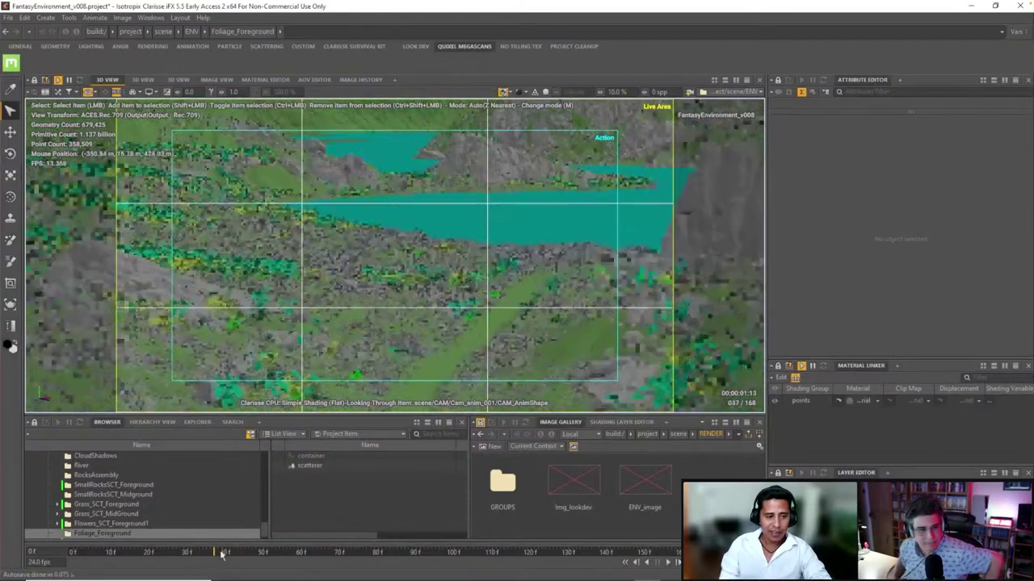
pyautogui.click(10, 240)
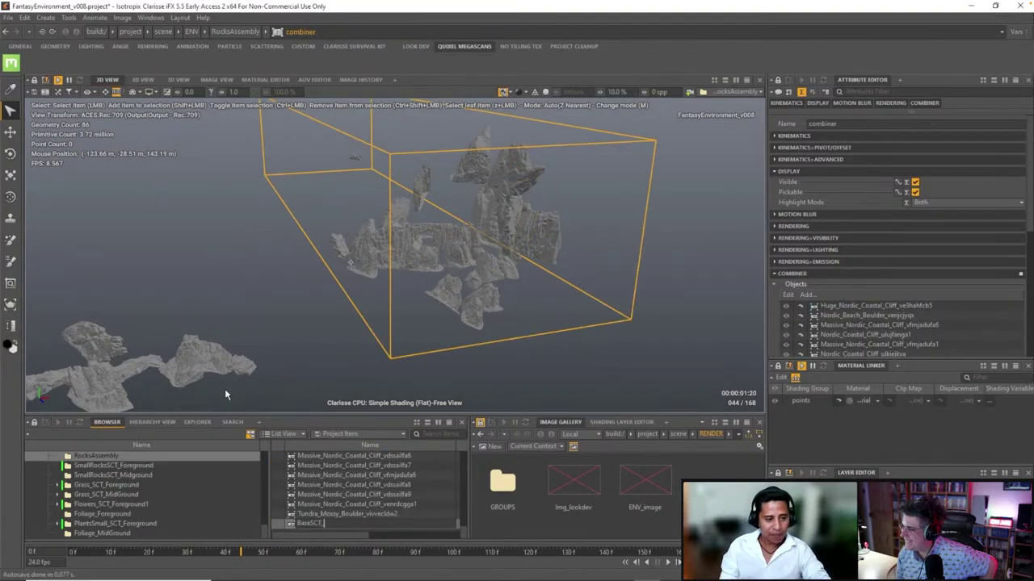
pyautogui.click(164, 476)
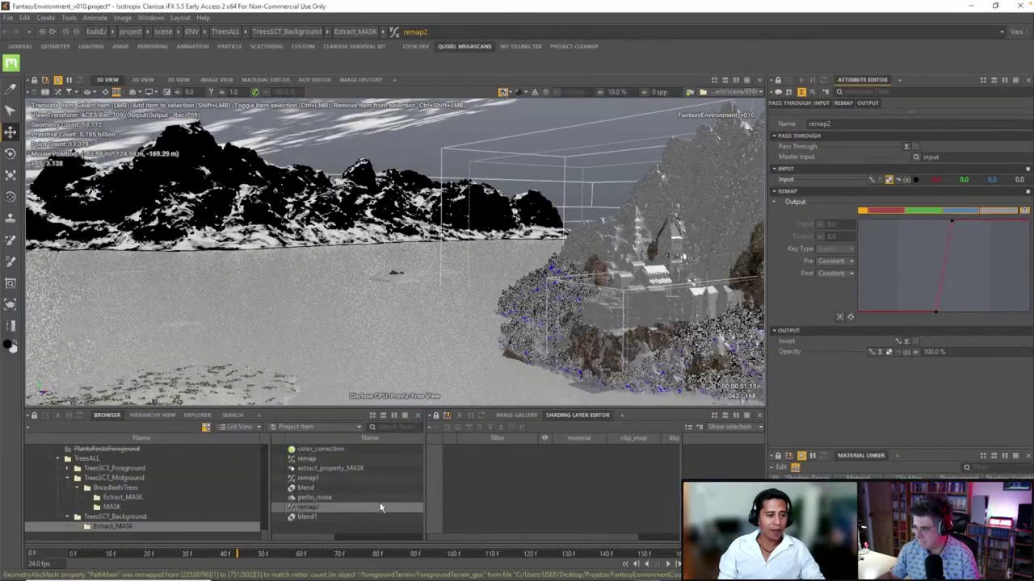
# Set the background tree mask's Perlin noise frequency to 0.7 and its point cloud to BackgroundTerrain_geo with 30000 points
pyautogui.click(380, 497)
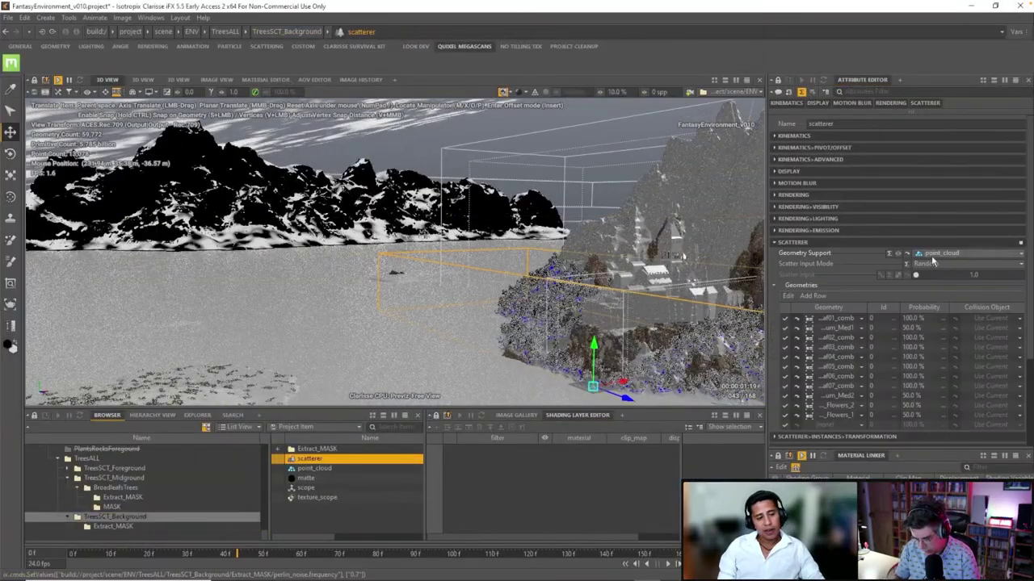
pyautogui.click(918, 253)
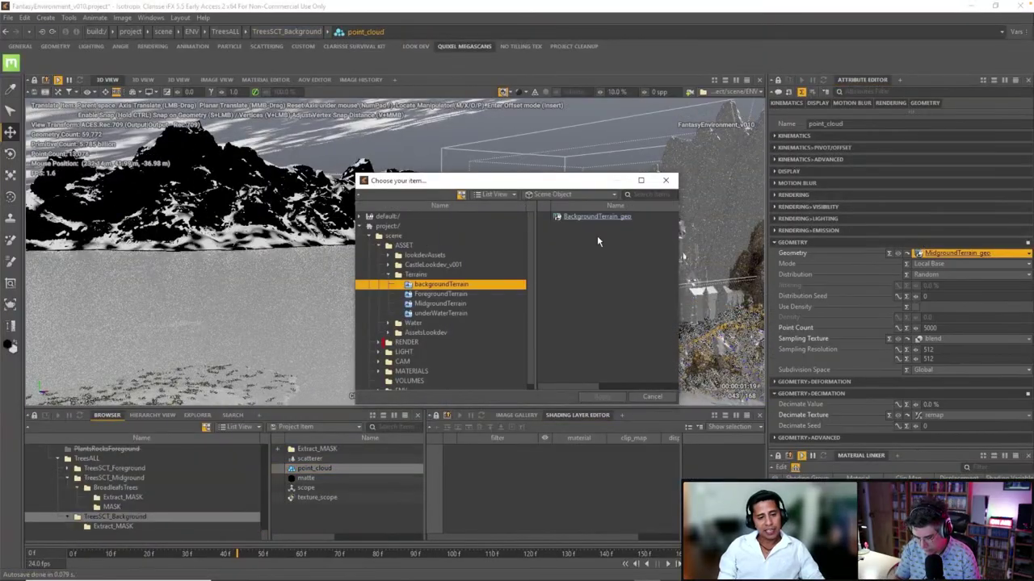
pyautogui.click(140, 153)
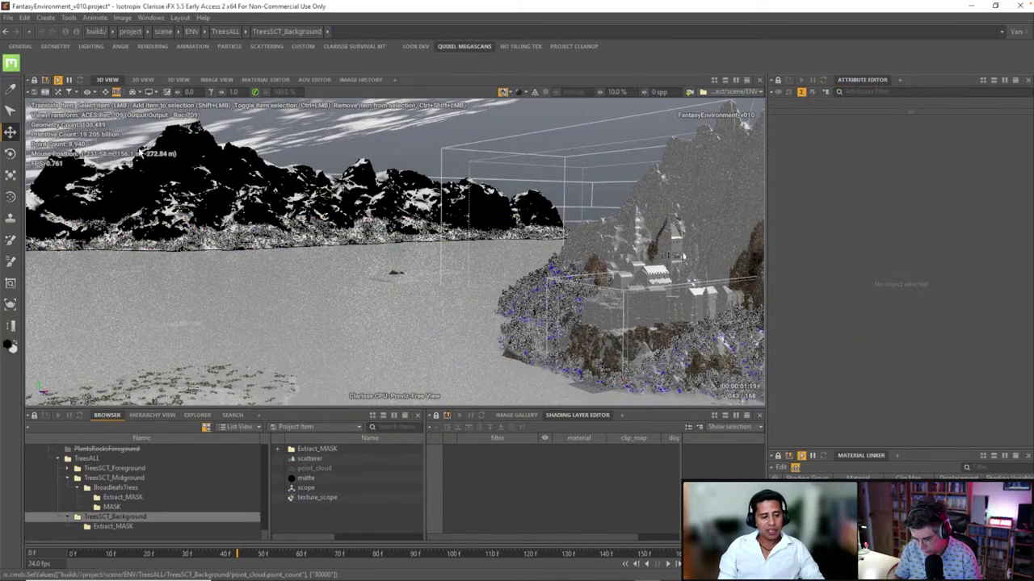
pyautogui.click(391, 284)
# Create the islandsSCT context in TreesALL with a SmallTrees_Bushes set, and delete that set's extra point_cloud item
pyautogui.rightClick(87, 469)
pyautogui.click(164, 381)
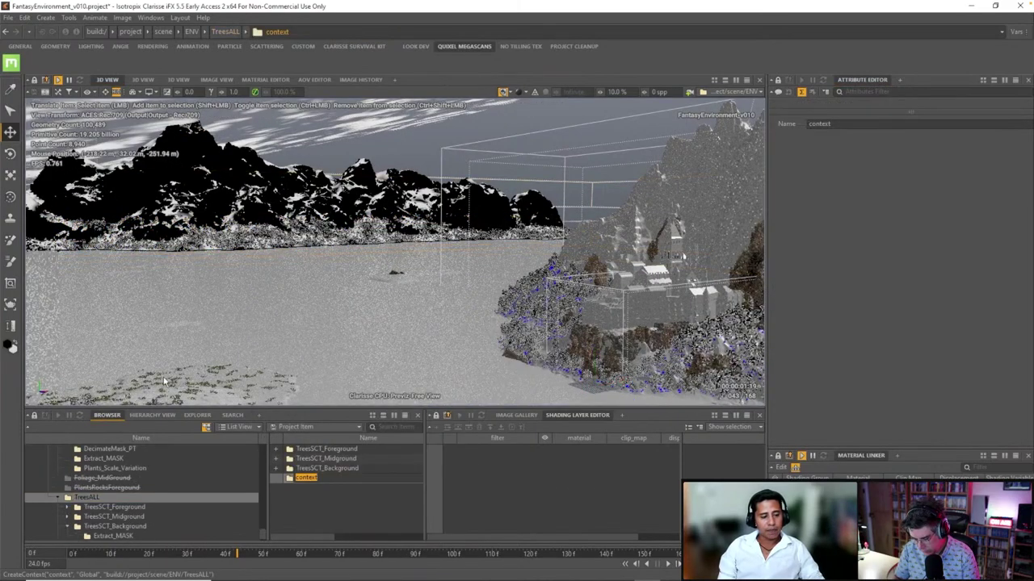
pyautogui.click(308, 468)
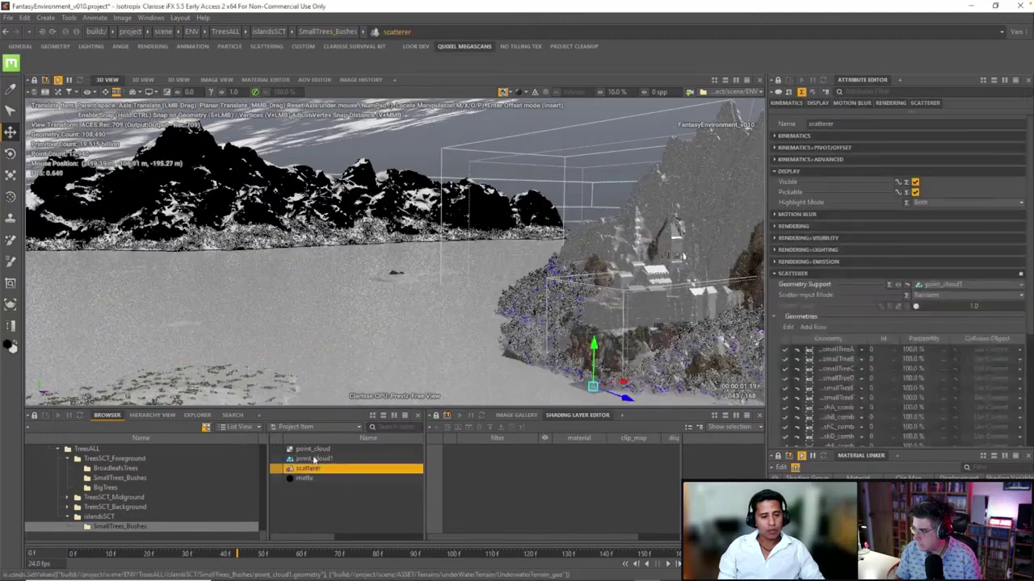
pyautogui.click(313, 449)
pyautogui.press('Delete')
# Copy scope and texture_scope from TreesSCT_Background into the islands' SmallTrees_Bushes and set the scope's Y translation to -148 m
pyautogui.keyDown('alt'); pyautogui.moveTo(403, 315); pyautogui.dragTo(420, 363); pyautogui.keyUp('alt')
pyautogui.click(67, 508)
pyautogui.click(116, 517)
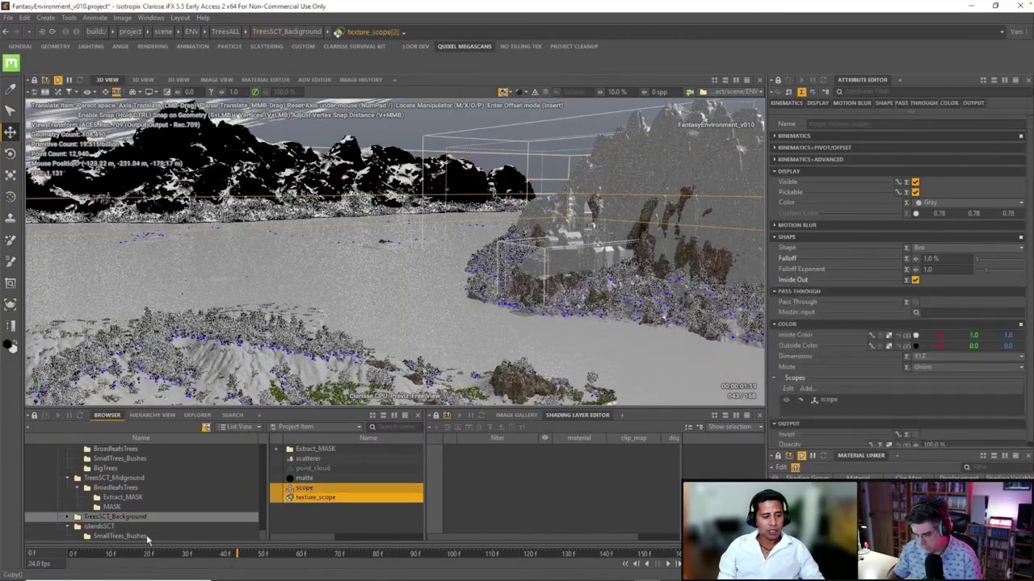
pyautogui.click(148, 538)
pyautogui.click(304, 478)
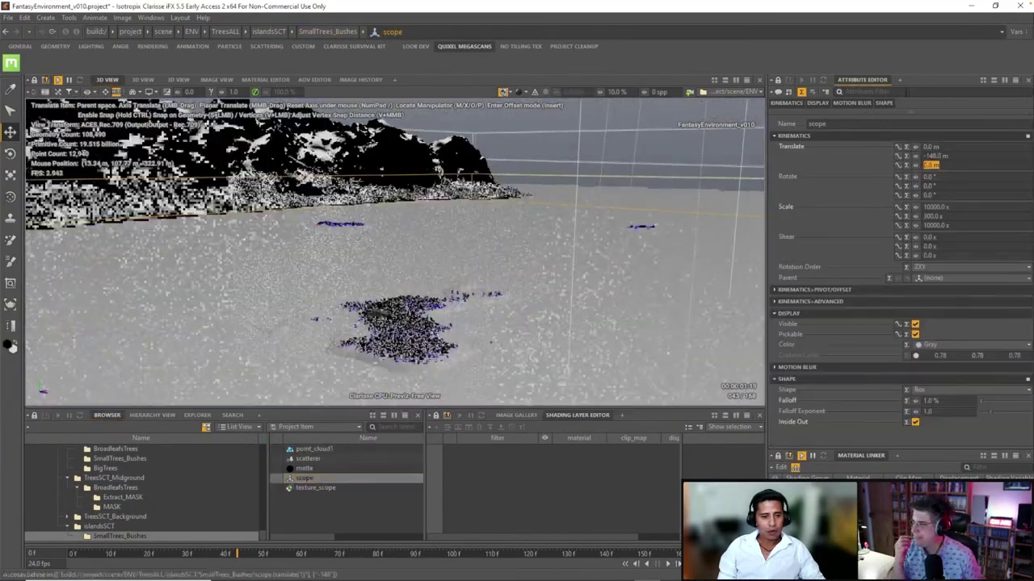
pyautogui.click(383, 321)
pyautogui.scroll(3, 385, 322)
# Set the point count of the islands' point_cloud1 to 2000
pyautogui.click(387, 267)
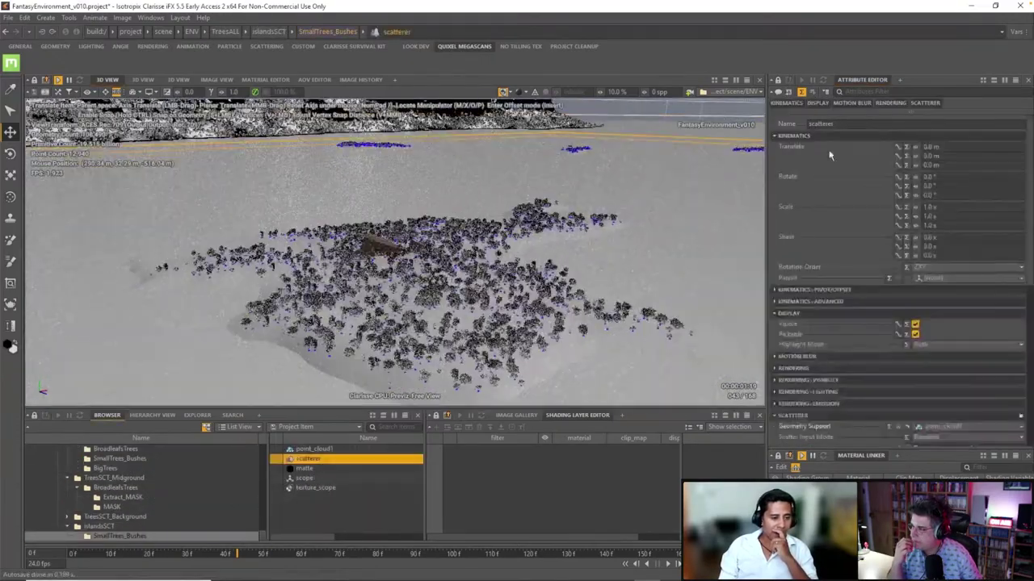
pyautogui.scroll(-10, 830, 242)
pyautogui.click(314, 449)
pyautogui.click(931, 392)
pyautogui.write('2000')
pyautogui.press('Return')
# Add Broadleaf01_comb through Broadleaf07_comb to the islands' scatterer with a probability of 30%
pyautogui.click(308, 458)
pyautogui.click(813, 266)
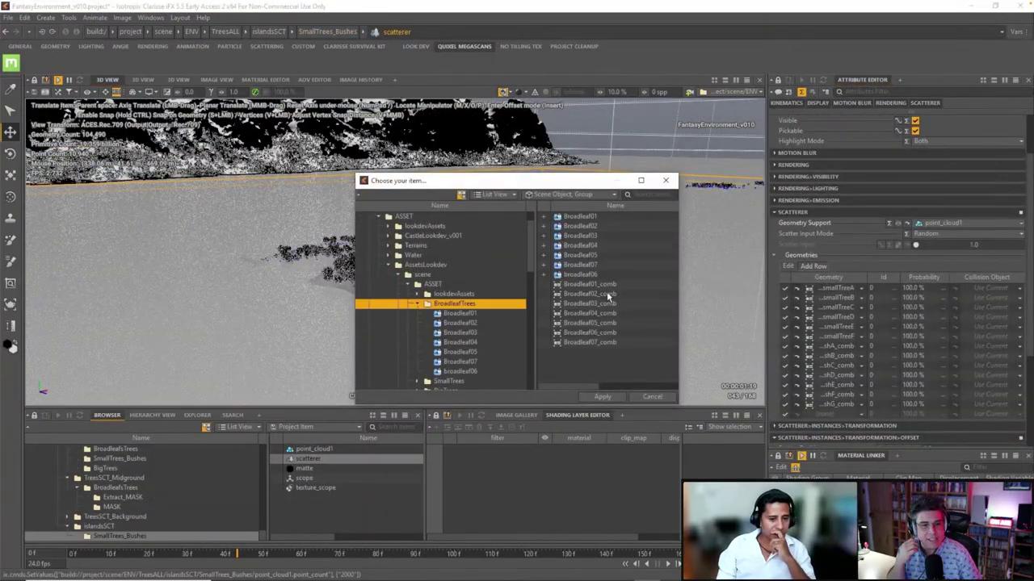
pyautogui.click(590, 284)
pyautogui.keyDown('shift'); pyautogui.click(589, 342); pyautogui.keyUp('shift')
pyautogui.click(602, 397)
pyautogui.scroll(-5, 840, 323)
pyautogui.moveTo(875, 131); pyautogui.dragTo(913, 129)
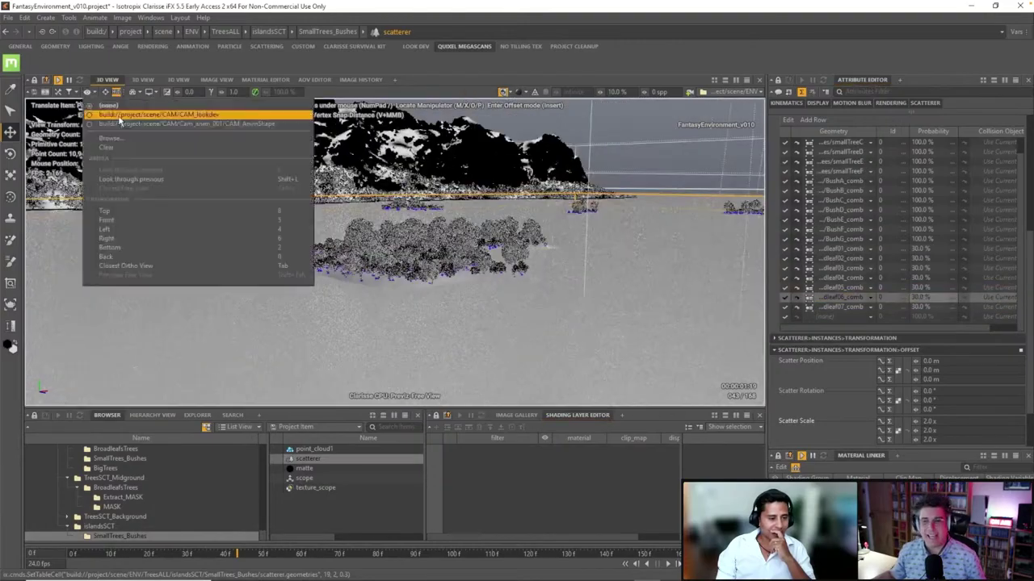
# View the scene through CAM_AnimShape and assign a TerrainBG_Mid_Mtl material to the backgroundTerrain shading layer
pyautogui.click(130, 123)
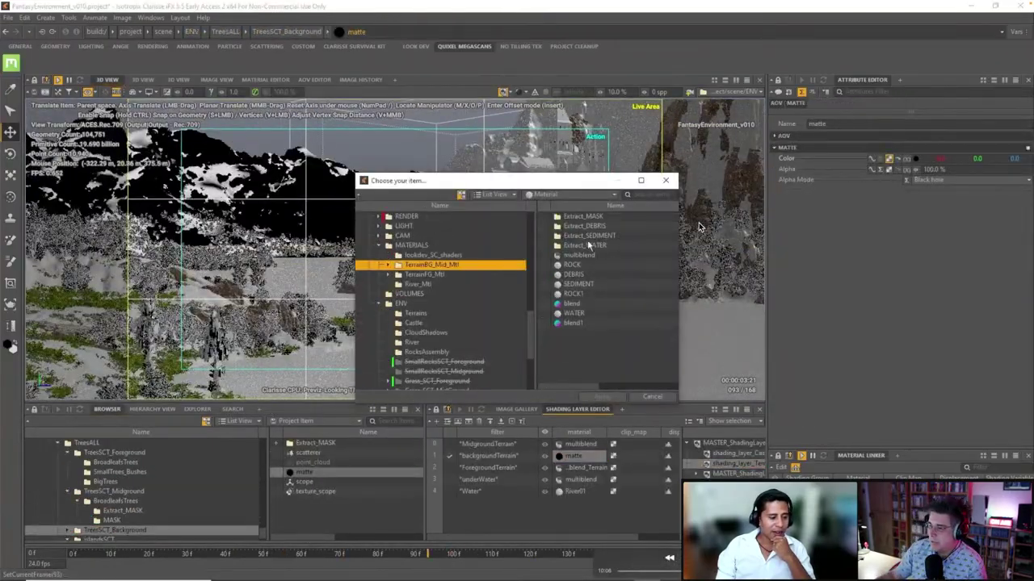
pyautogui.doubleClick(579, 269)
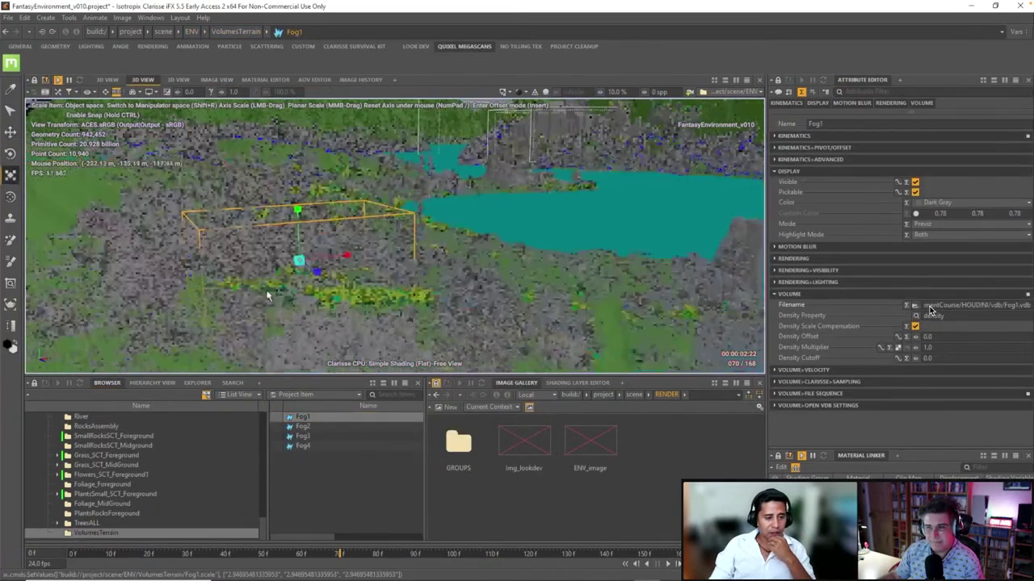
# Adjust the Fog1 and Fog3 volumes over the terrain and set the volume material's forward scattering to -100%
pyautogui.moveTo(269, 297); pyautogui.dragTo(362, 259)
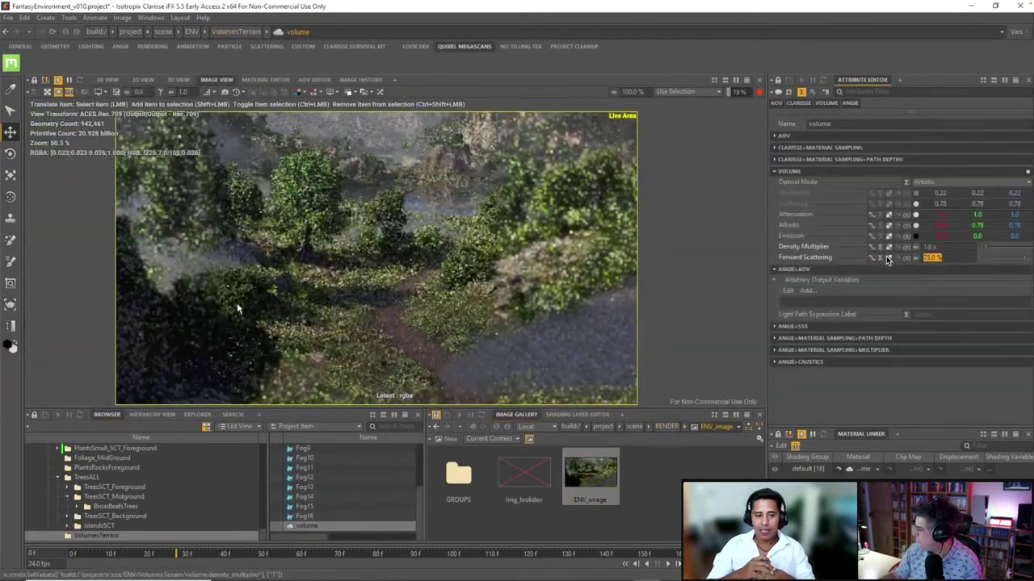
pyautogui.write('-100')
pyautogui.press('Tab')
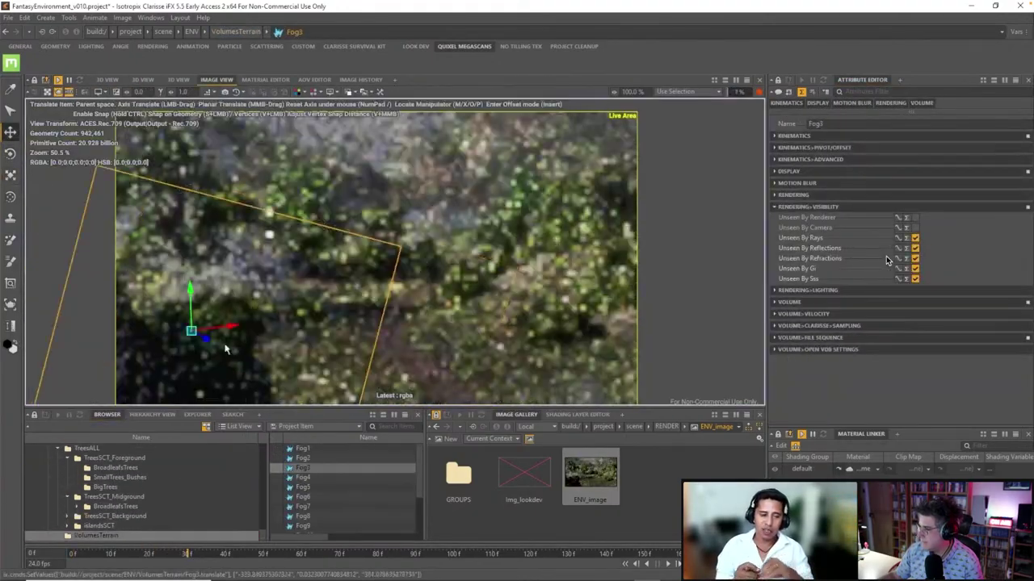
pyautogui.moveTo(206, 339); pyautogui.dragTo(214, 351)
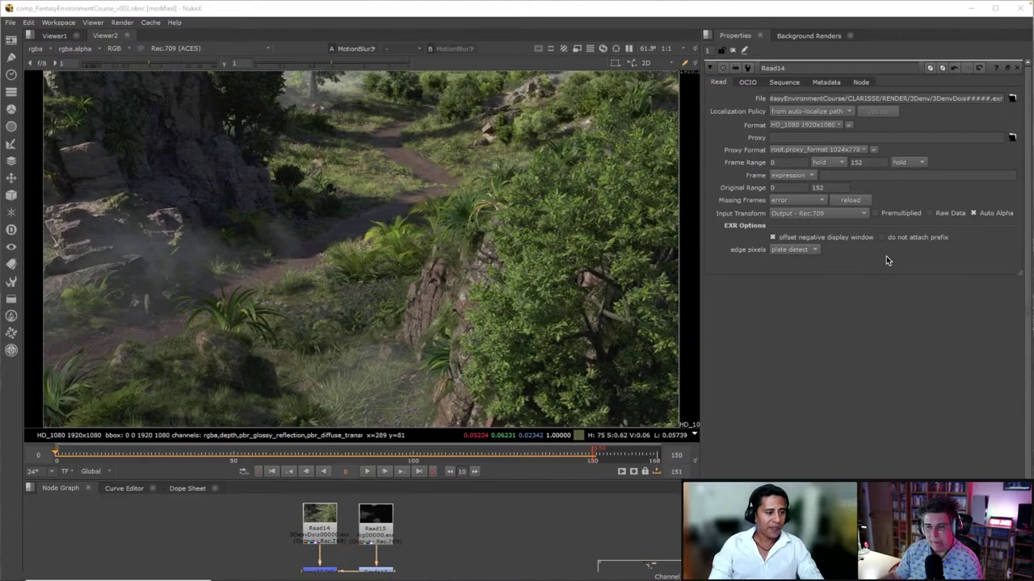
# Switch to NukeX and review the Read14 render sequence with the Rec.709 (ACES) viewer transform, scrubbing through its frames
pyautogui.click(177, 49)
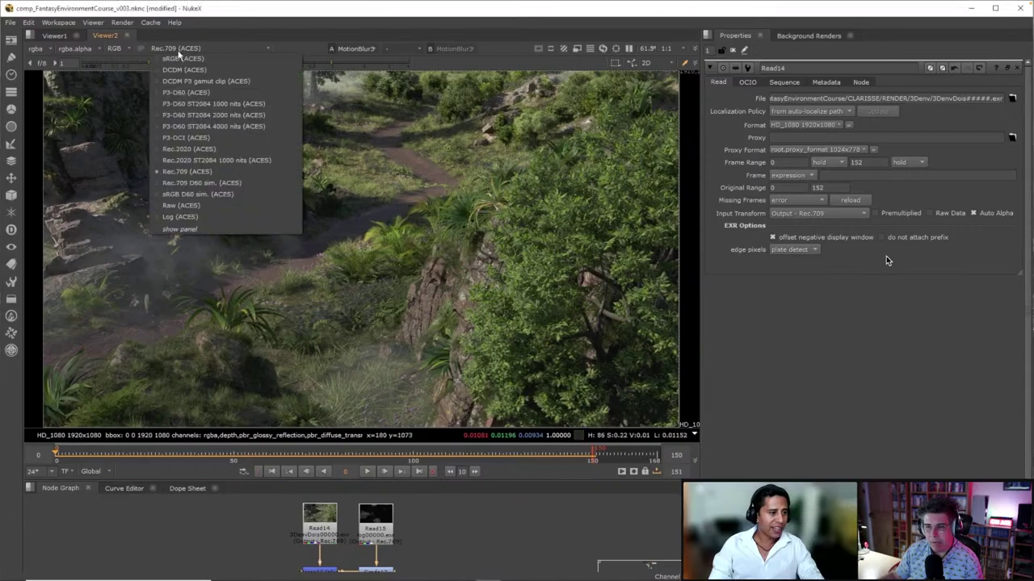
pyautogui.click(196, 172)
pyautogui.click(368, 472)
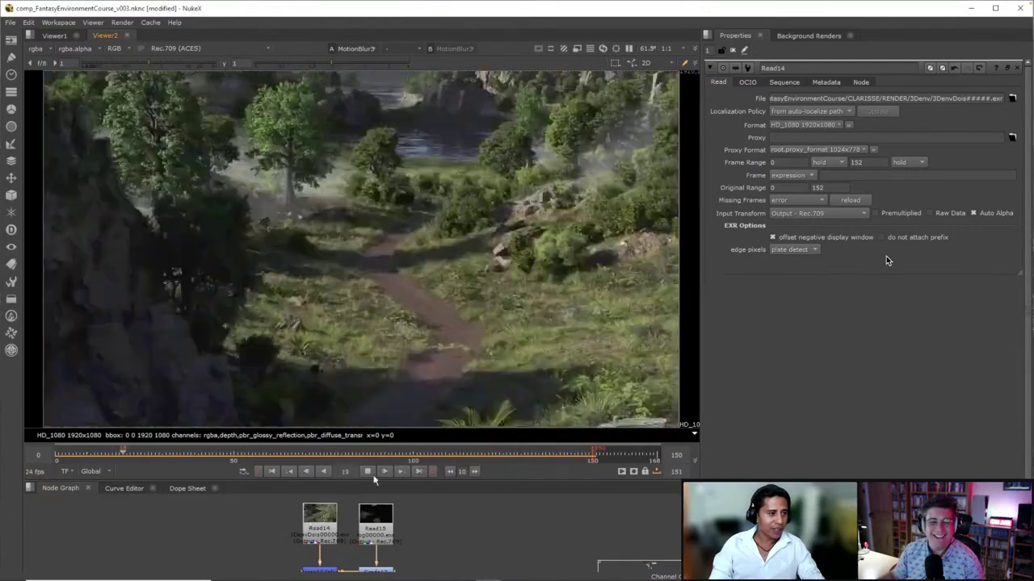
pyautogui.moveTo(327, 455); pyautogui.dragTo(413, 453)
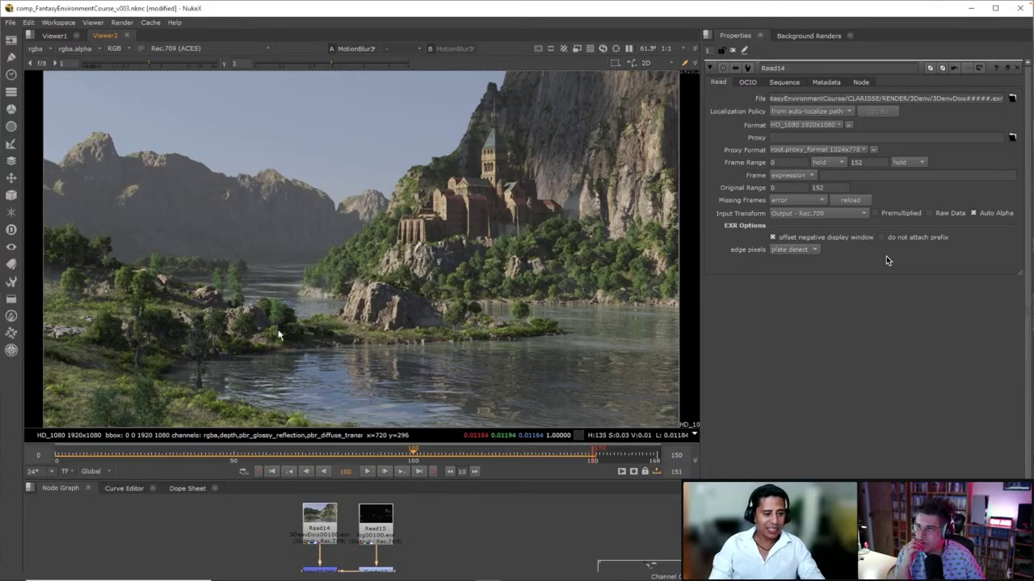
pyautogui.moveTo(428, 455); pyautogui.dragTo(98, 455)
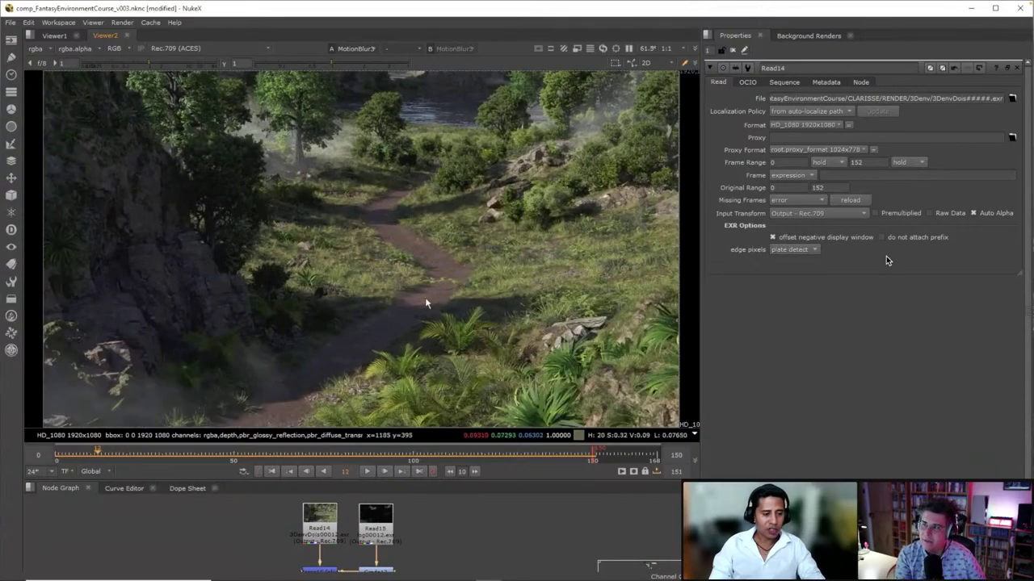
pyautogui.moveTo(164, 455)
pyautogui.mouseDown()
pyautogui.moveTo(55, 454)
pyautogui.moveTo(307, 454)
pyautogui.moveTo(169, 455)
pyautogui.mouseUp()
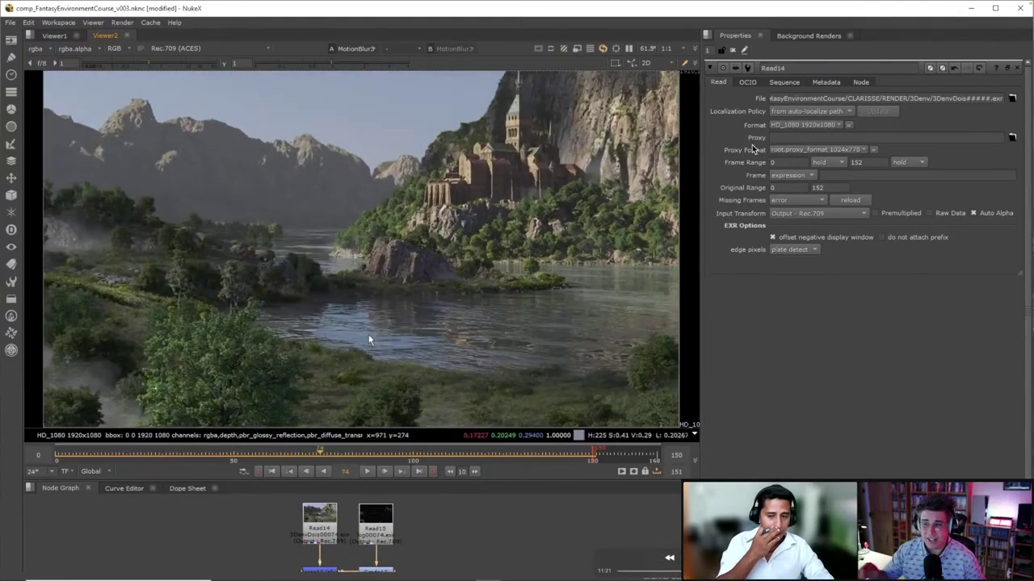
pyautogui.moveTo(322, 450); pyautogui.dragTo(461, 457)
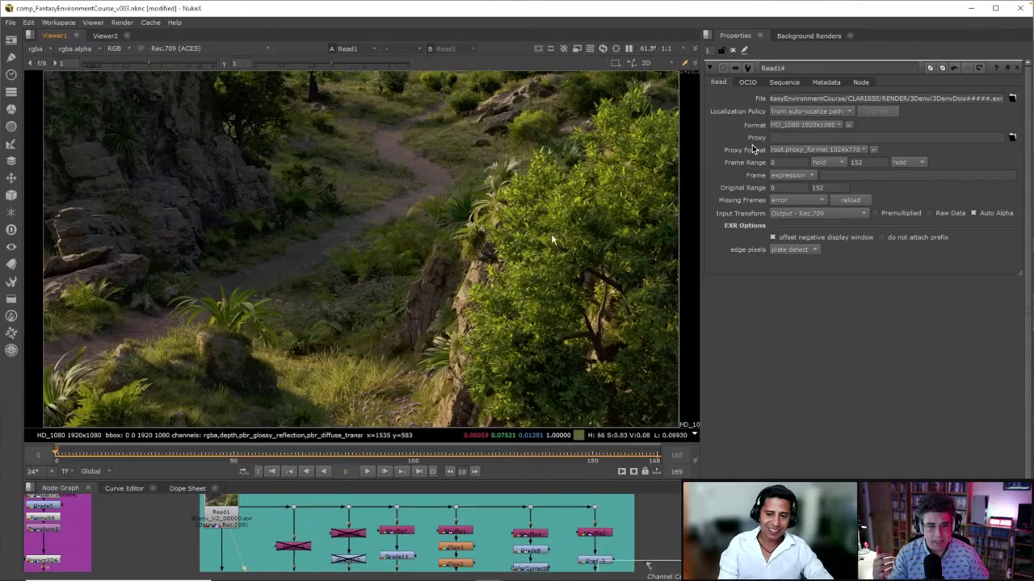
# Play the Read1 render sequence and enlarge the node graph around the 3D input group
pyautogui.click(368, 473)
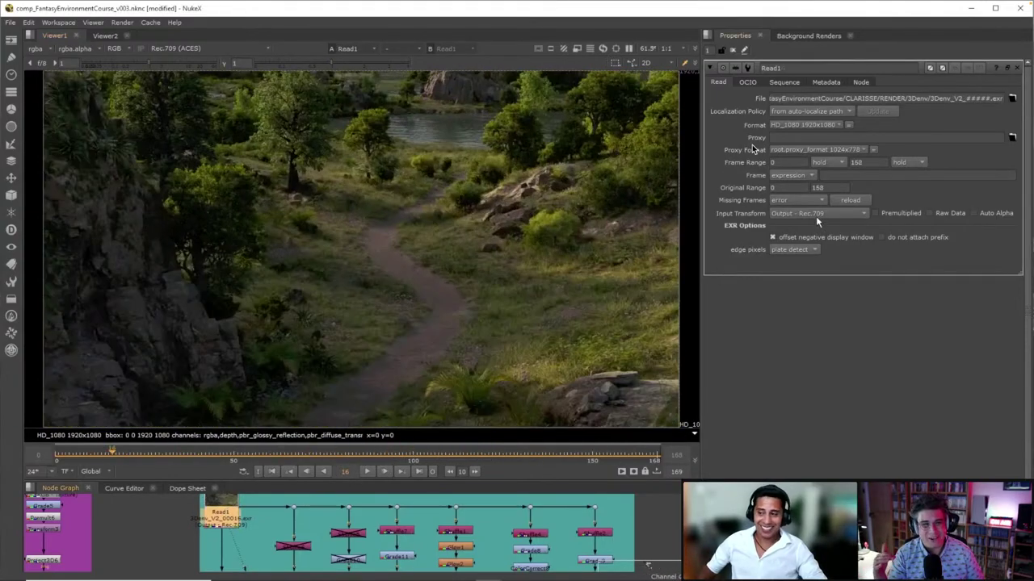
pyautogui.moveTo(404, 480); pyautogui.dragTo(397, 363)
pyautogui.moveTo(284, 413); pyautogui.dragTo(171, 446, button='middle')
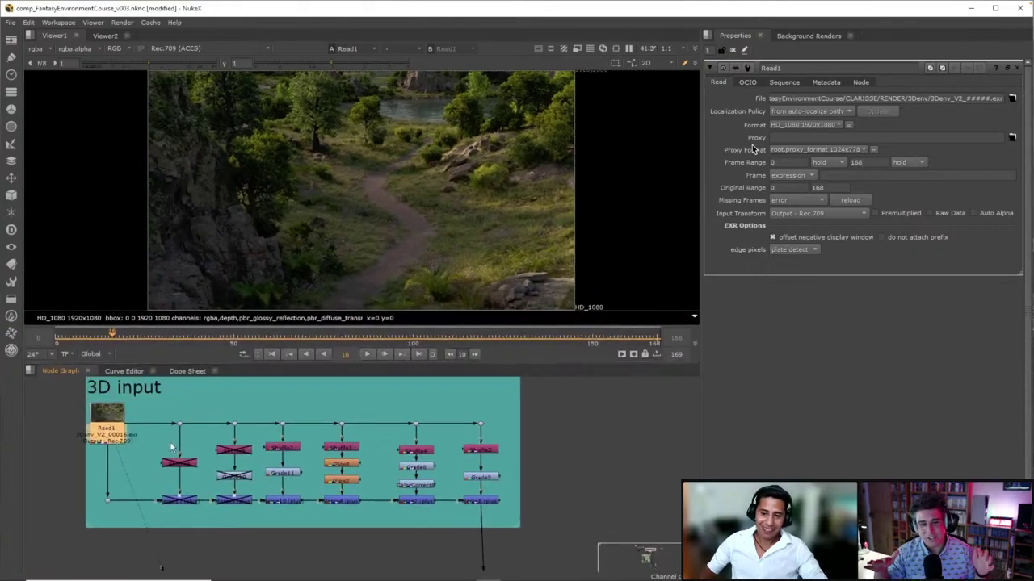
# View the shuffle nodes and Glow2 of the 3D input group, moving to frame 113
pyautogui.doubleClick(292, 450)
pyautogui.press('1')
pyautogui.doubleClick(347, 448)
pyautogui.press('1')
pyautogui.doubleClick(345, 480)
pyautogui.press('1')
pyautogui.click(459, 337)
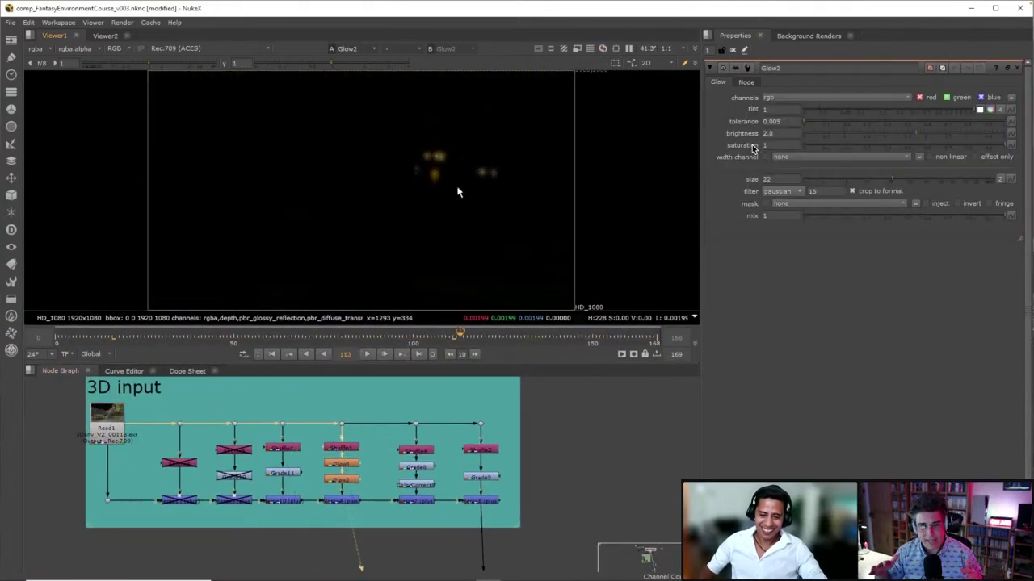
# Compare the Merge7 result with its branch's colour correction node, toggling the correction
pyautogui.doubleClick(110, 428)
pyautogui.moveTo(420, 516); pyautogui.dragTo(352, 507, button='middle')
pyautogui.doubleClick(352, 491)
pyautogui.press('1')
pyautogui.click(353, 476)
pyautogui.press('1')
pyautogui.click(350, 492)
pyautogui.press('1')
pyautogui.click(354, 477)
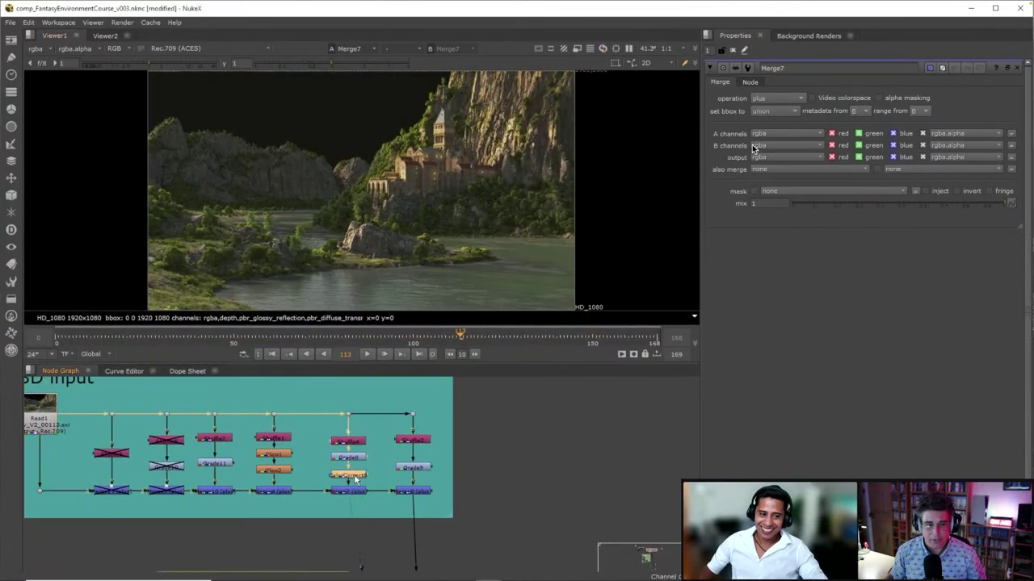
pyautogui.press('d')
# Compare the Merge8 result with the grade node feeding it in the last 3D input branch
pyautogui.click(412, 491)
pyautogui.press('1')
pyautogui.moveTo(437, 235); pyautogui.dragTo(429, 229, button='middle')
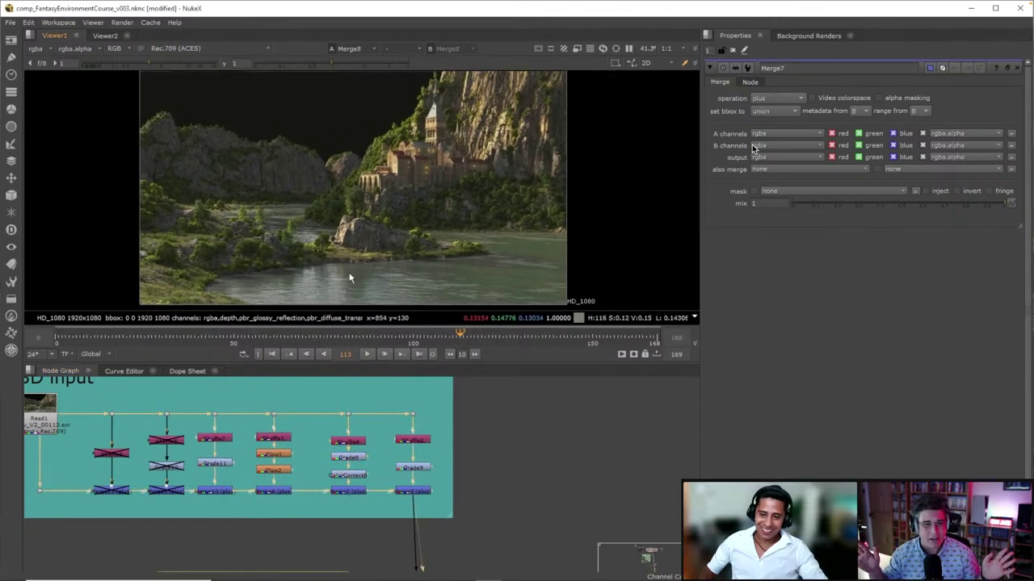
pyautogui.click(420, 469)
pyautogui.press('1')
pyautogui.click(415, 491)
pyautogui.press('1')
# View the birds group's Read4 render, playing it from the first frame in an enlarged viewer
pyautogui.moveTo(261, 496); pyautogui.dragTo(334, 387, button='middle')
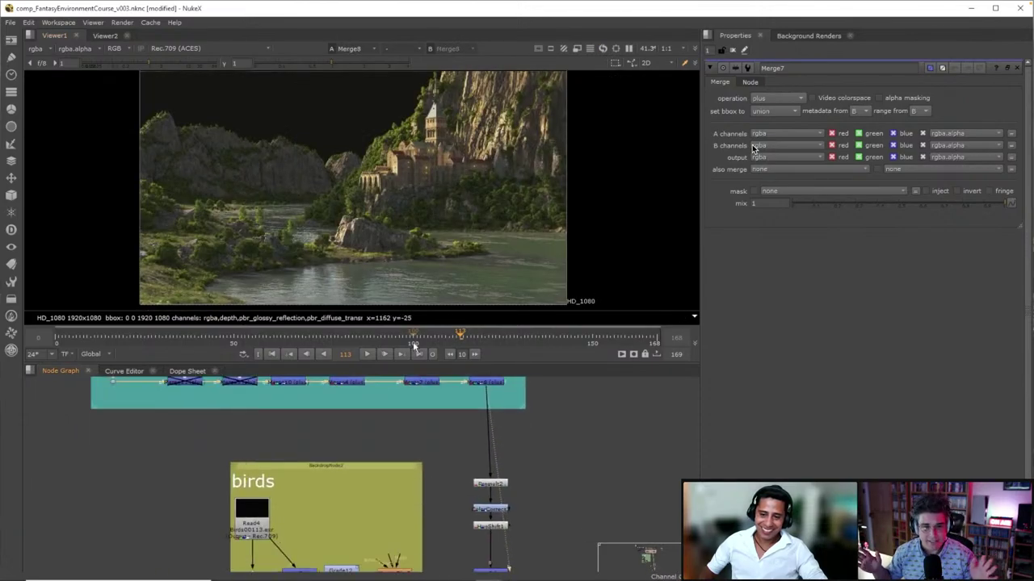
pyautogui.moveTo(413, 346); pyautogui.dragTo(405, 303, button='middle')
pyautogui.click(244, 481)
pyautogui.press('1')
pyautogui.click(272, 355)
pyautogui.click(366, 354)
pyautogui.moveTo(330, 364); pyautogui.dragTo(340, 519)
pyautogui.press('f')
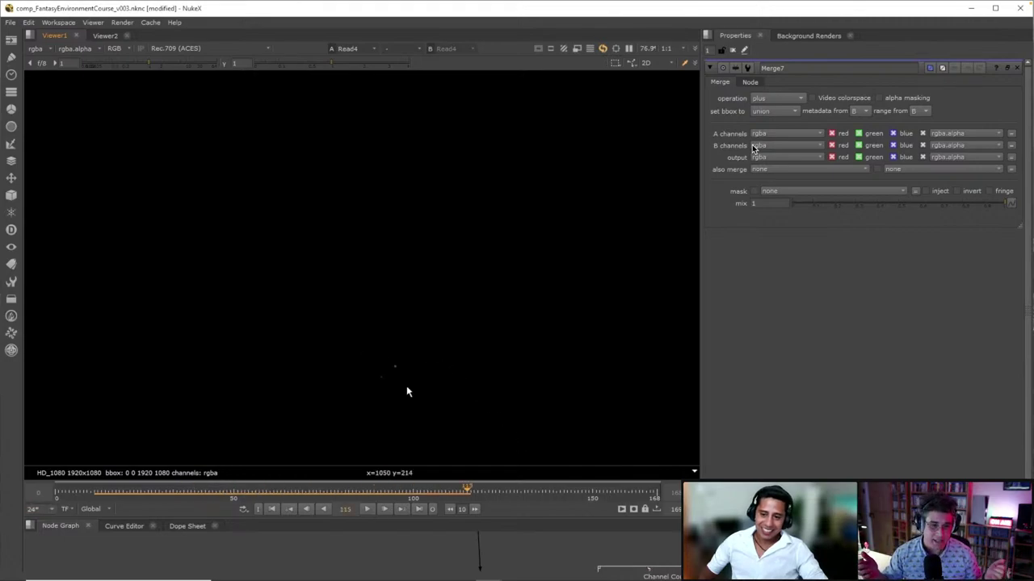
pyautogui.moveTo(360, 570); pyautogui.dragTo(283, 517, button='middle')
pyautogui.moveTo(323, 519); pyautogui.dragTo(329, 461)
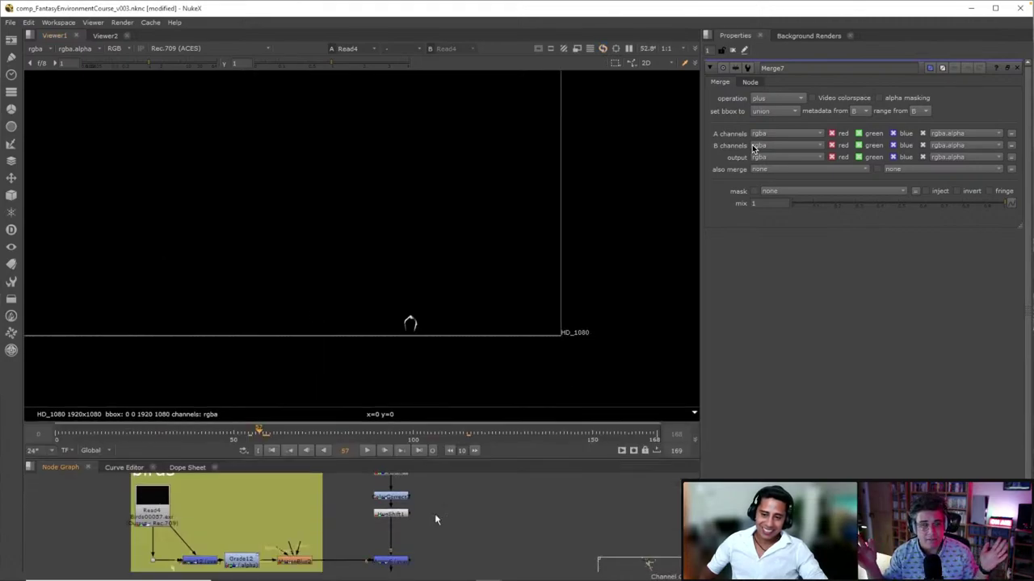
# View the ColorCorrect and HueShift1 results below the 3D input group and open HueShift1's settings
pyautogui.scroll(-2, 435, 514)
pyautogui.moveTo(420, 484); pyautogui.dragTo(380, 565, button='middle')
pyautogui.click(355, 516)
pyautogui.press('1')
pyautogui.moveTo(384, 541); pyautogui.dragTo(375, 464, button='middle')
pyautogui.scroll(2, 338, 516)
pyautogui.press('1')
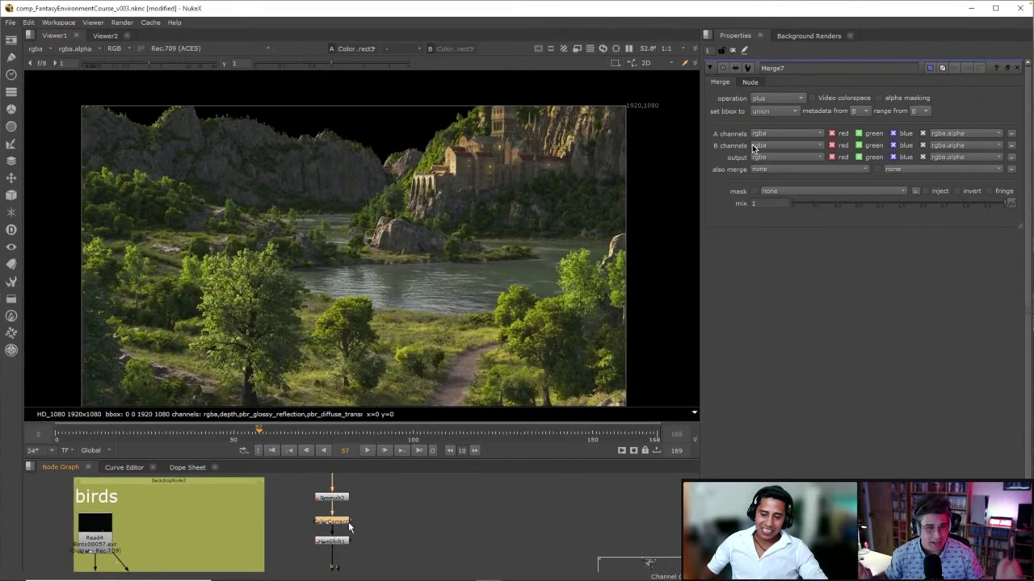
pyautogui.moveTo(342, 520); pyautogui.dragTo(333, 483, button='middle')
pyautogui.click(335, 499)
pyautogui.press('1')
pyautogui.doubleClick(335, 500)
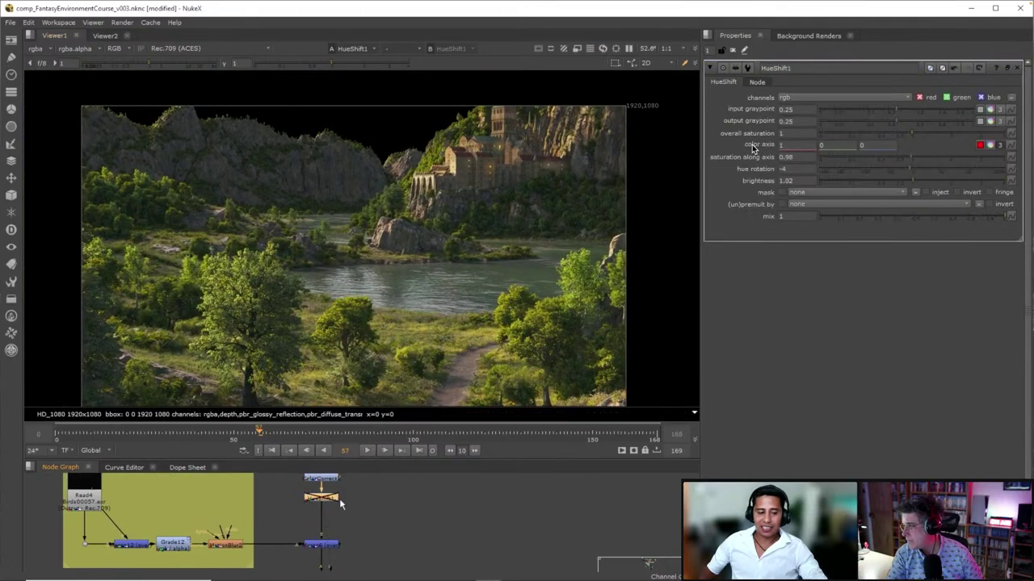
# View the Merge6 result at frame 100, examining the castle and the empty sky above it up close
pyautogui.press('1')
pyautogui.scroll(4, 444, 250)
pyautogui.moveTo(351, 433); pyautogui.dragTo(413, 433)
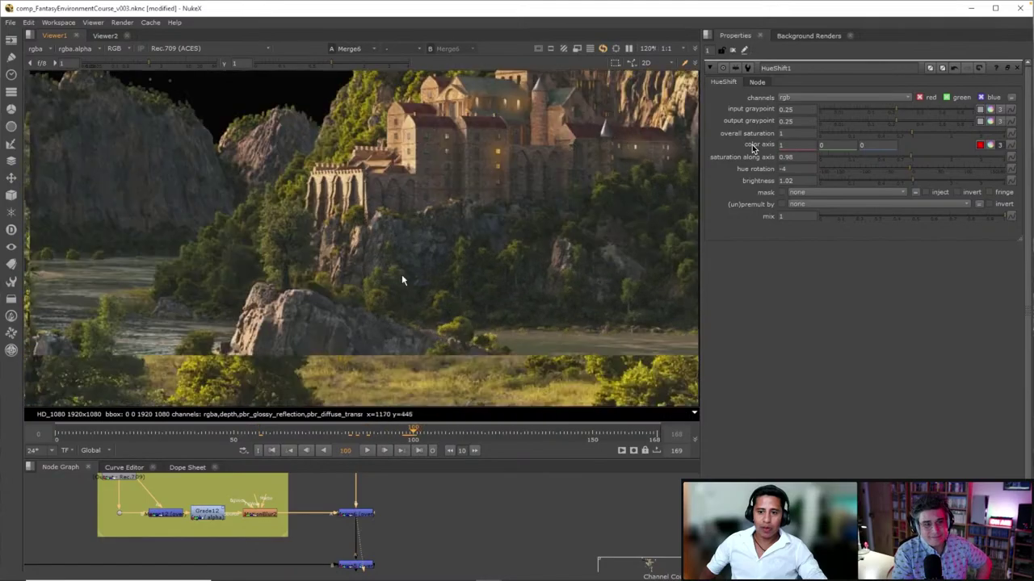
pyautogui.scroll(2, 401, 278)
pyautogui.scroll(-1, 413, 232)
pyautogui.moveTo(387, 154); pyautogui.dragTo(452, 364, button='middle')
pyautogui.scroll(-2, 257, 196)
pyautogui.scroll(-3, 387, 512)
# View the Matte Painting group's Reformat1 output, inspecting its projection setup in the 3D view and the result in 2D
pyautogui.press('space')
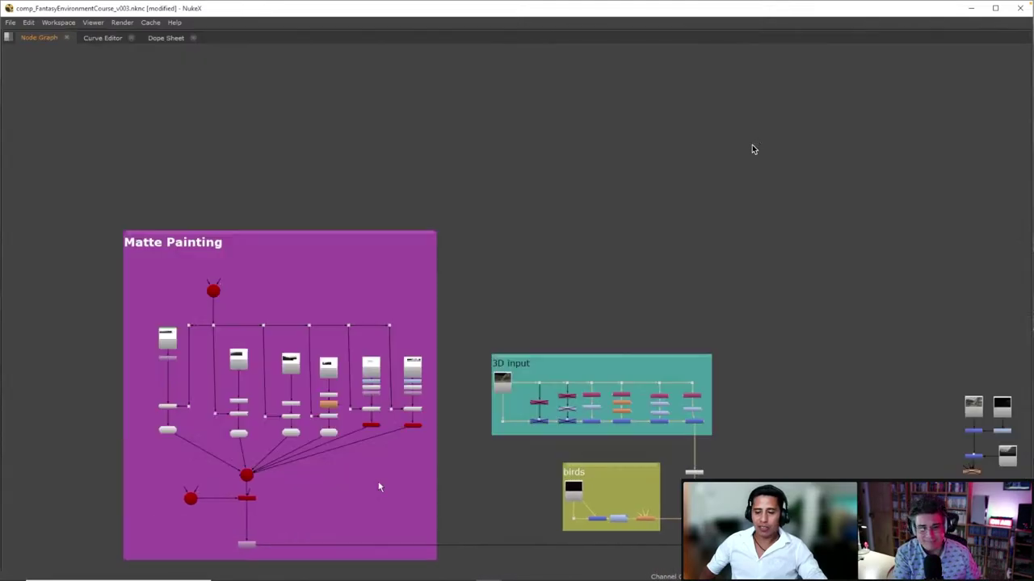
pyautogui.moveTo(380, 484); pyautogui.dragTo(510, 223, button='middle')
pyautogui.click(377, 282)
pyautogui.press('1')
pyautogui.press('space')
pyautogui.scroll(-2, 565, 235)
pyautogui.press('Tab')
pyautogui.keyDown('ctrl'); pyautogui.moveTo(374, 235); pyautogui.dragTo(345, 321); pyautogui.keyUp('ctrl')
pyautogui.scroll(-3, 344, 322)
pyautogui.keyDown('ctrl'); pyautogui.moveTo(289, 293); pyautogui.dragTo(647, 97); pyautogui.keyUp('ctrl')
pyautogui.press('Tab')
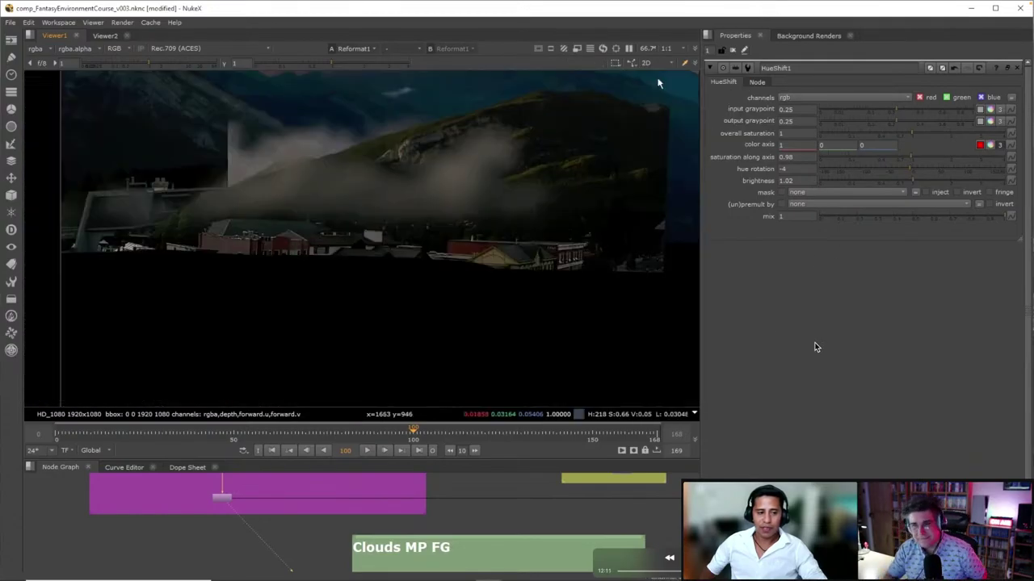
pyautogui.scroll(-2, 563, 182)
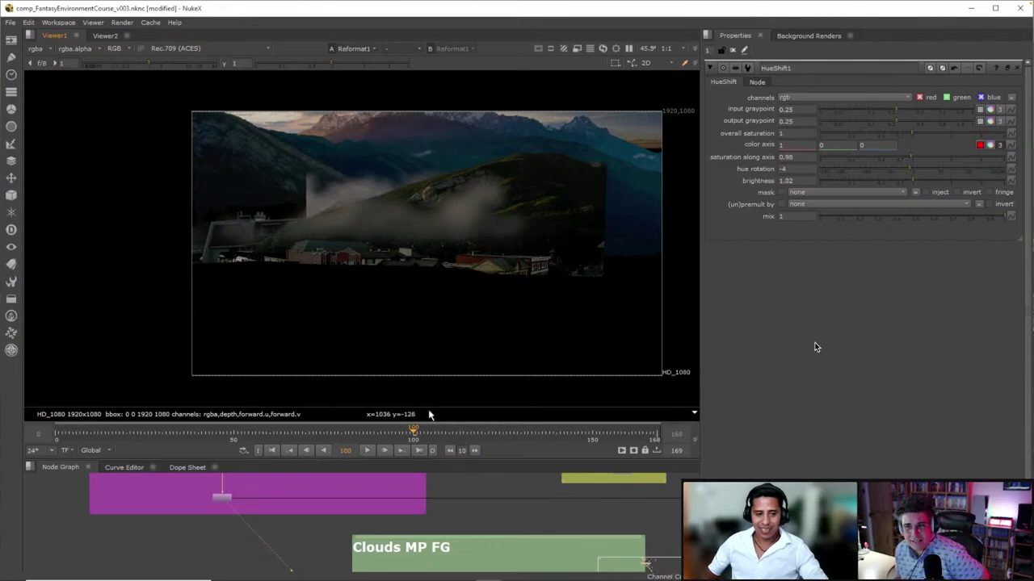
pyautogui.moveTo(416, 358); pyautogui.dragTo(378, 358, button='middle')
# View the Merge13 result that combines the matte painting with the 3D render
pyautogui.moveTo(567, 489); pyautogui.dragTo(272, 510, button='middle')
pyautogui.click(413, 522)
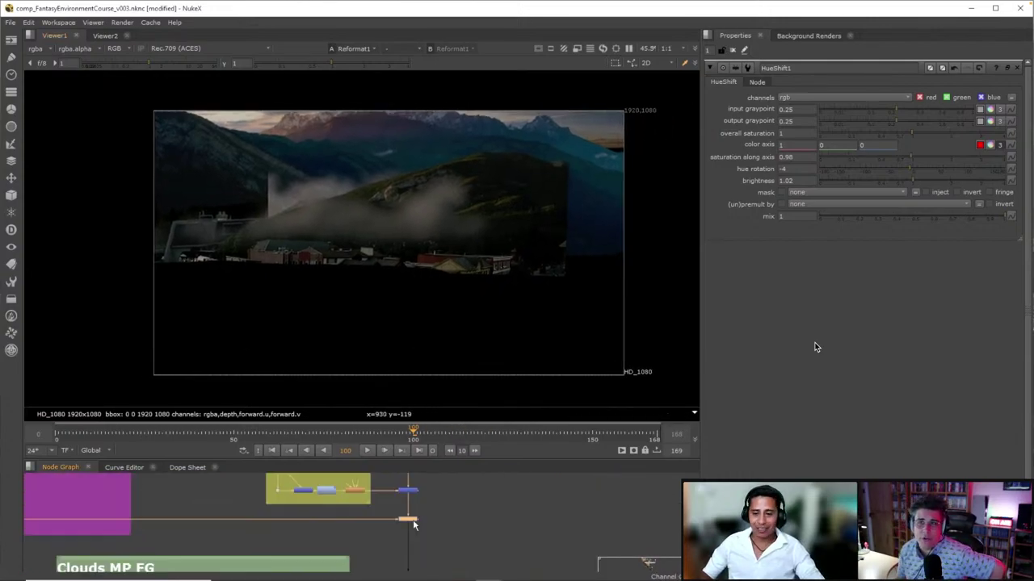
pyautogui.press('1')
pyautogui.moveTo(377, 568); pyautogui.dragTo(396, 479, button='middle')
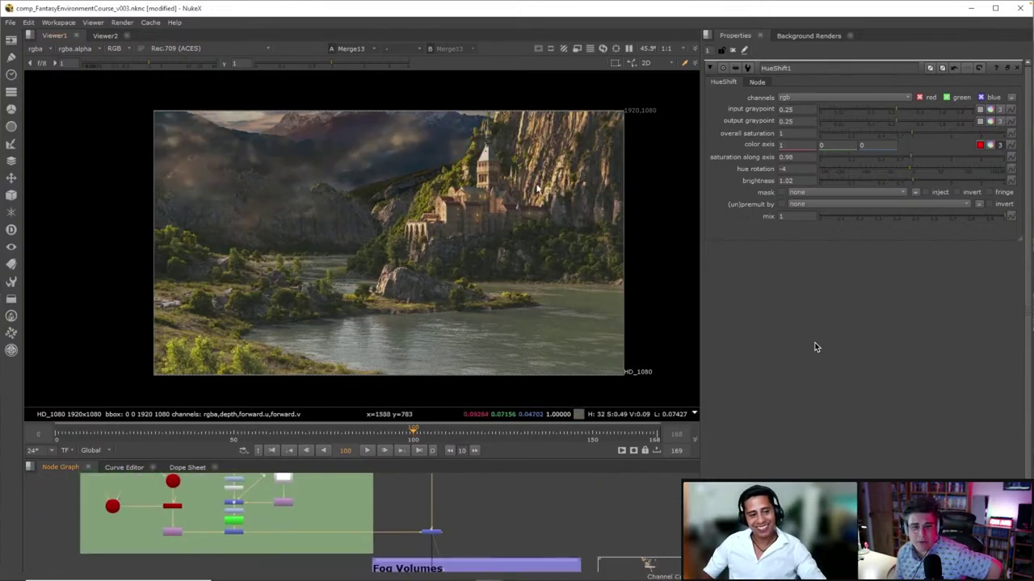
pyautogui.scroll(4, 357, 517)
# View the successive comp results from the Clouds MP FG merge through the Fog Volumes group, including Merge2 at frame 74
pyautogui.moveTo(453, 567); pyautogui.dragTo(353, 478, button='middle')
pyautogui.click(426, 517)
pyautogui.press('1')
pyautogui.click(298, 507)
pyautogui.moveTo(295, 519); pyautogui.dragTo(329, 559, button='middle')
pyautogui.press('1')
pyautogui.press('1')
pyautogui.click(318, 527)
pyautogui.press('1')
pyautogui.click(323, 495)
pyautogui.press('1')
pyautogui.moveTo(325, 480); pyautogui.dragTo(350, 478, button='middle')
pyautogui.click(344, 540)
pyautogui.press('1')
pyautogui.moveTo(339, 557); pyautogui.dragTo(343, 482, button='middle')
pyautogui.click(321, 434)
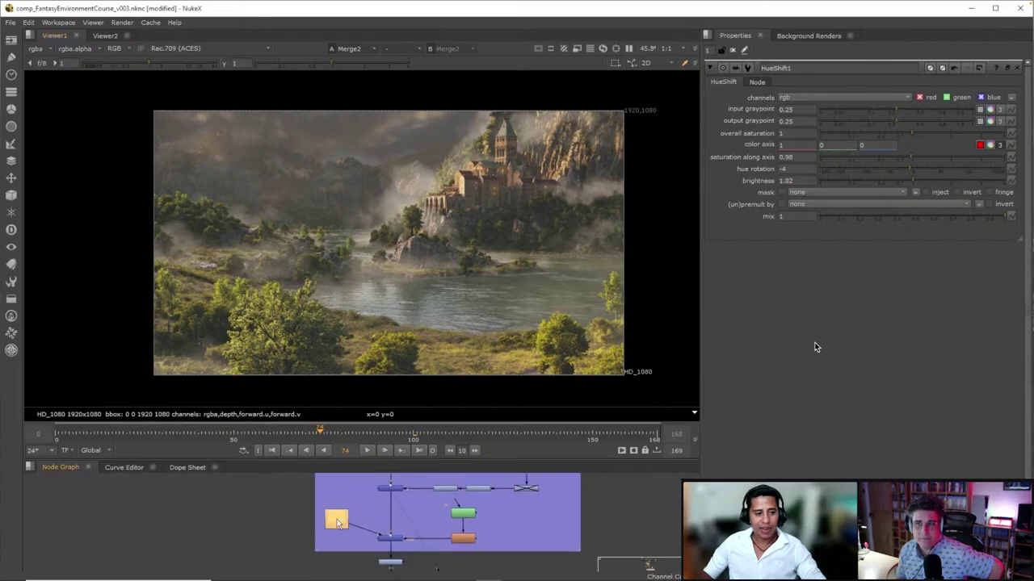
# Open the settings of Roto2 in the Fog Volumes group and view the Merge3 result
pyautogui.doubleClick(337, 521)
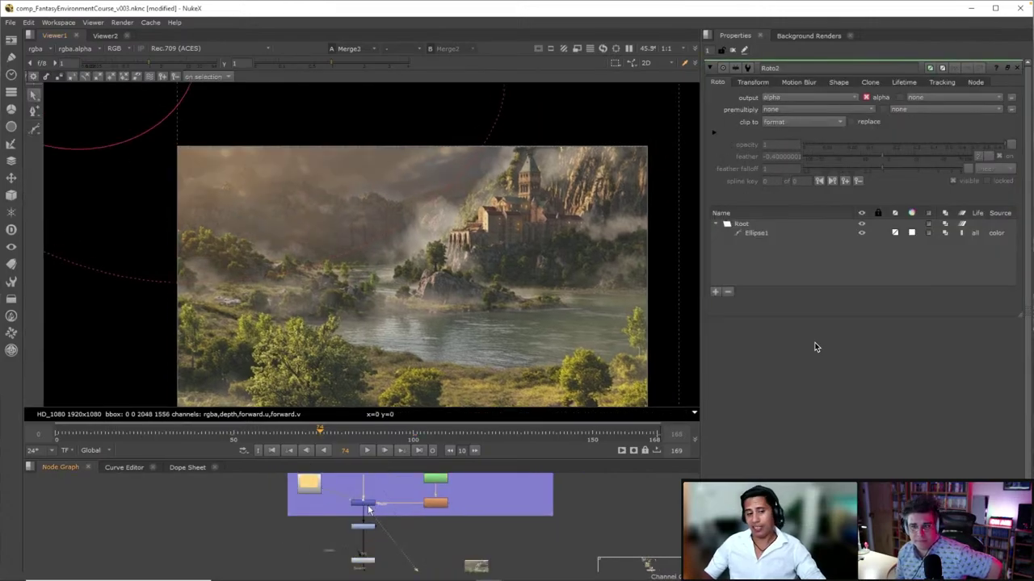
pyautogui.moveTo(197, 216); pyautogui.dragTo(205, 192, button='middle')
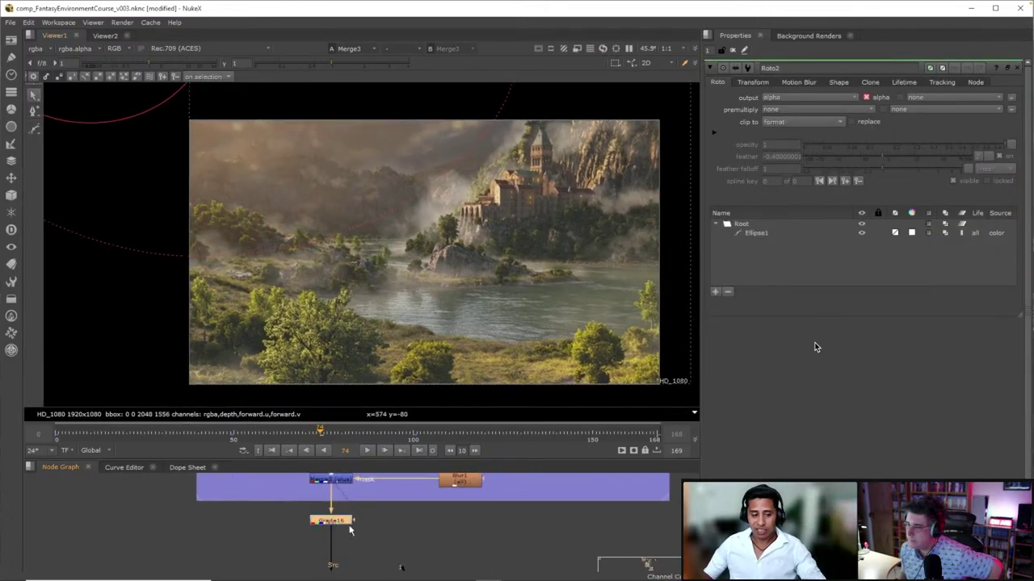
pyautogui.moveTo(356, 258); pyautogui.dragTo(299, 251, button='middle')
# View the F_ReGrain1 result below the fog volumes, examine the castle closely, and leave the full-screen playback
pyautogui.moveTo(311, 571); pyautogui.dragTo(318, 509, button='middle')
pyautogui.scroll(2, 369, 312)
pyautogui.click(329, 511)
pyautogui.press('1')
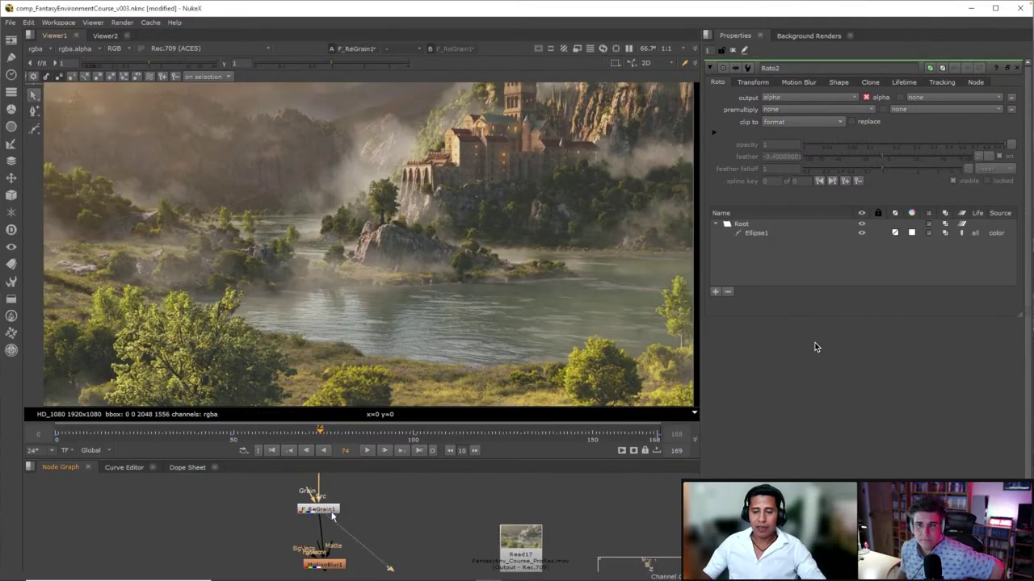
pyautogui.scroll(6, 397, 251)
pyautogui.scroll(-3, 350, 304)
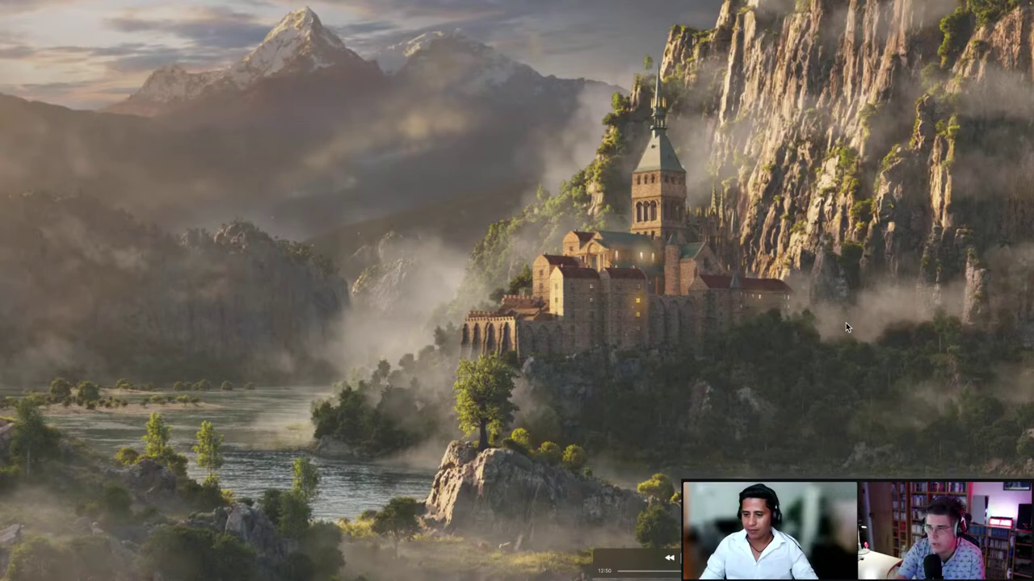
pyautogui.press('Escape')
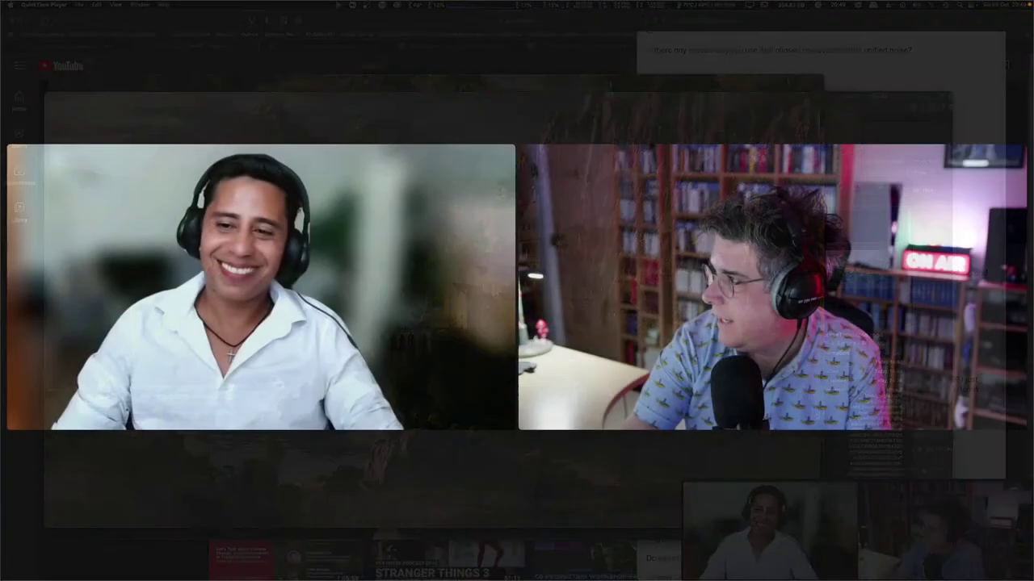